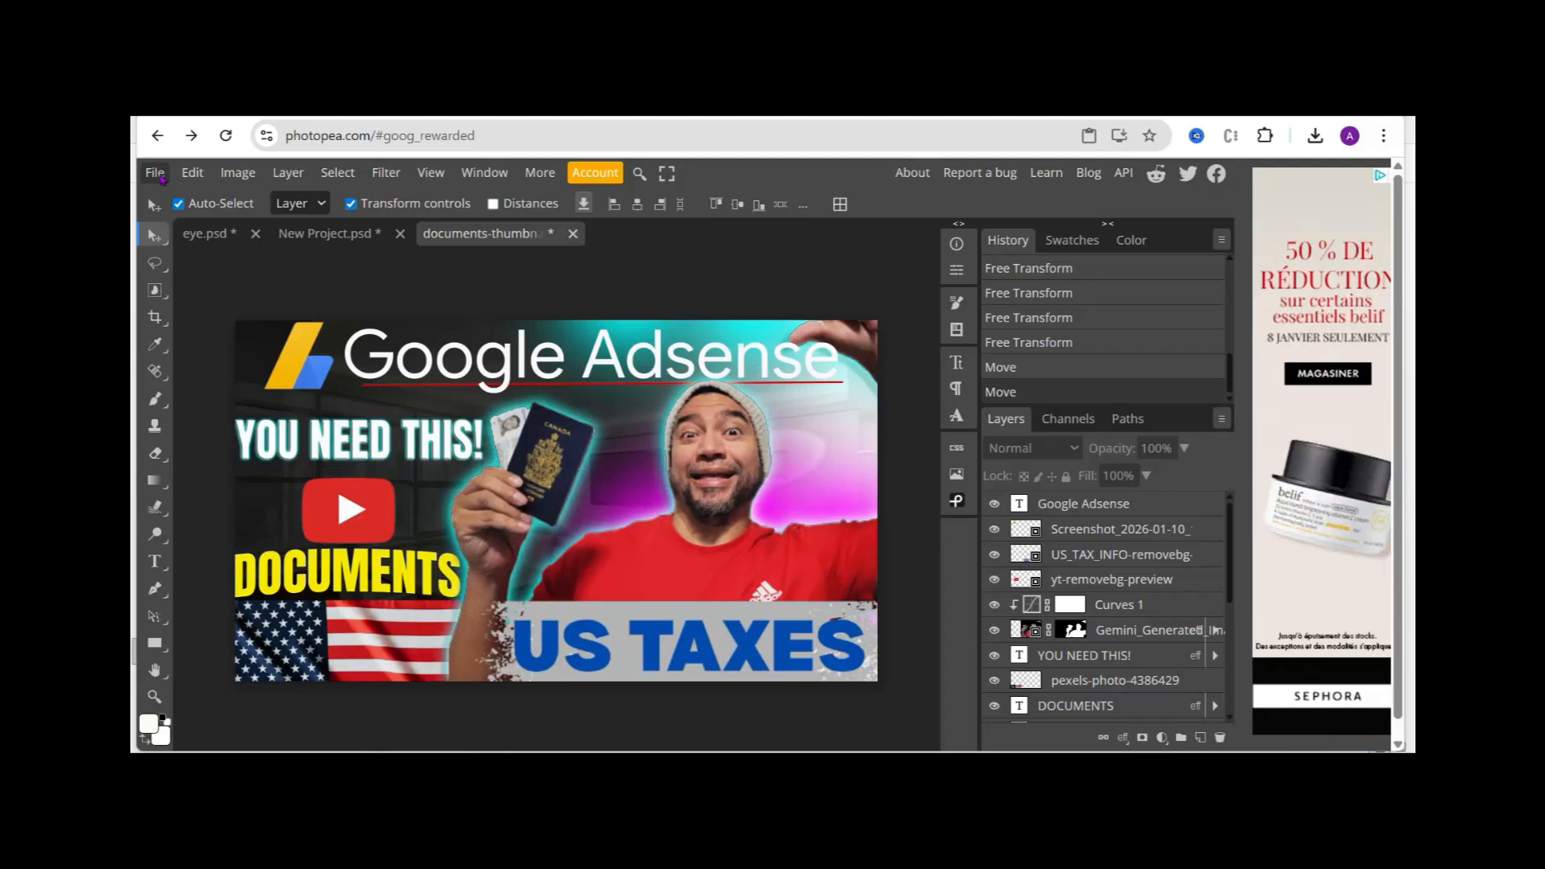
Save the thumbnail project as documents-thumbnail.psd in the Application folder inside hustle-money.
left_click(161, 176)
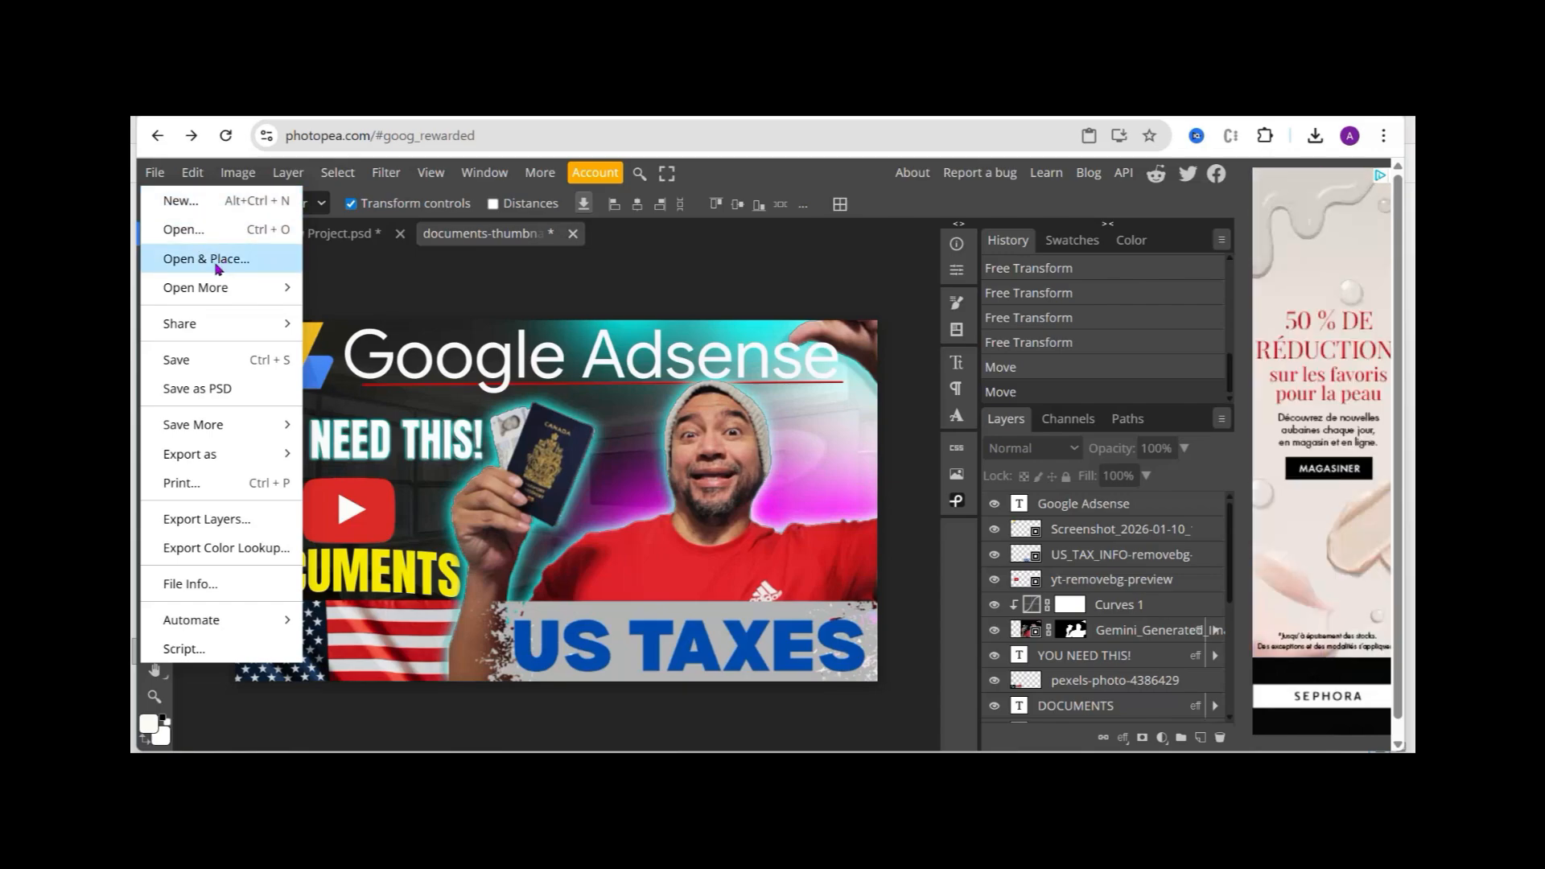
mouse_move(213, 299)
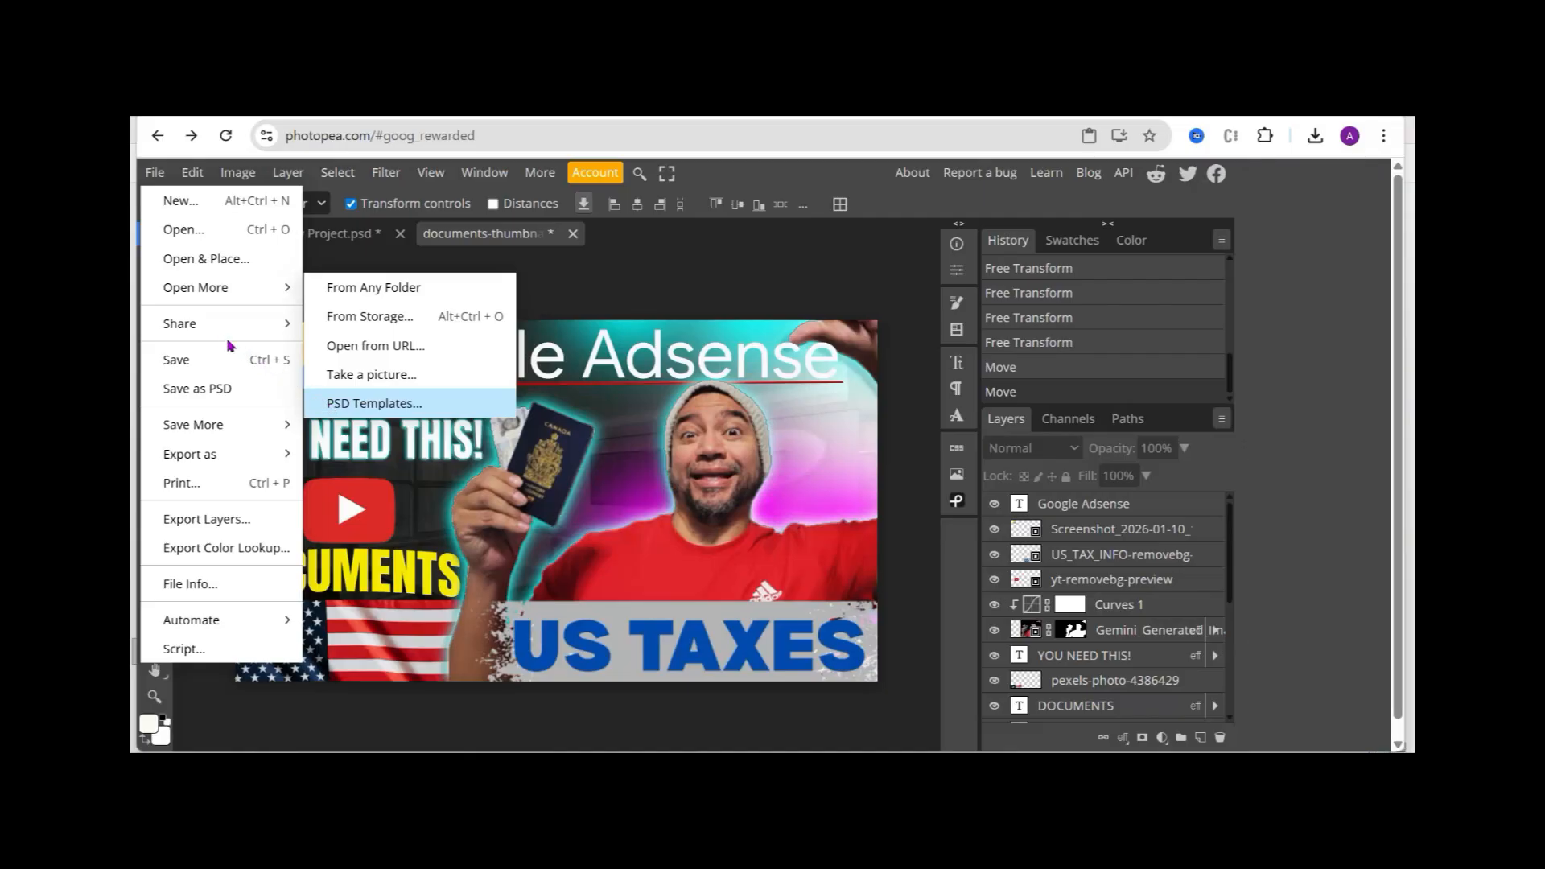
left_click(216, 392)
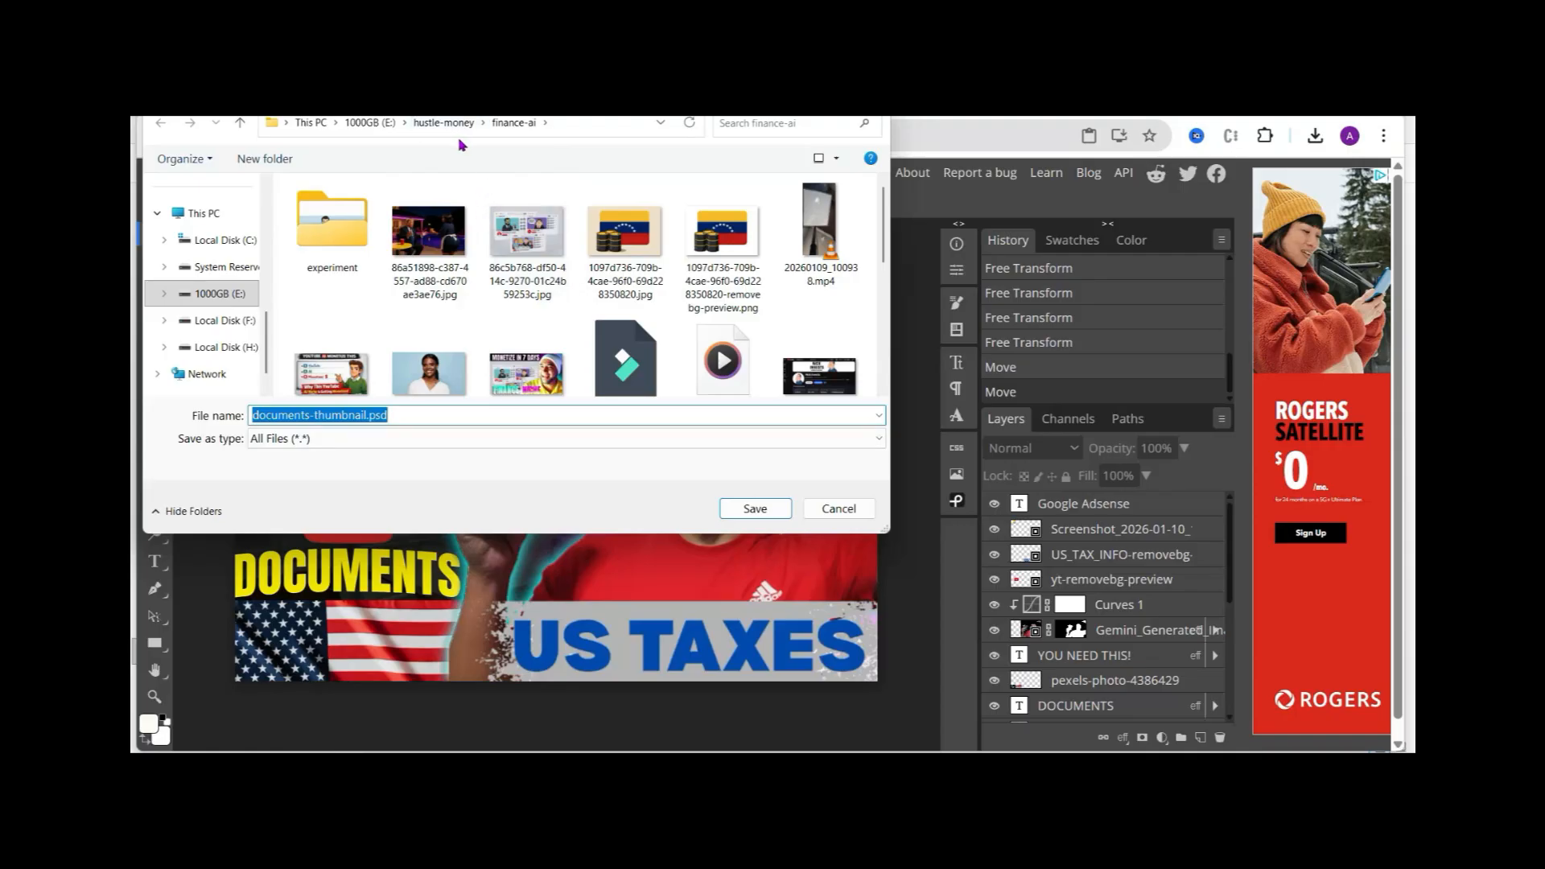
left_click(483, 123)
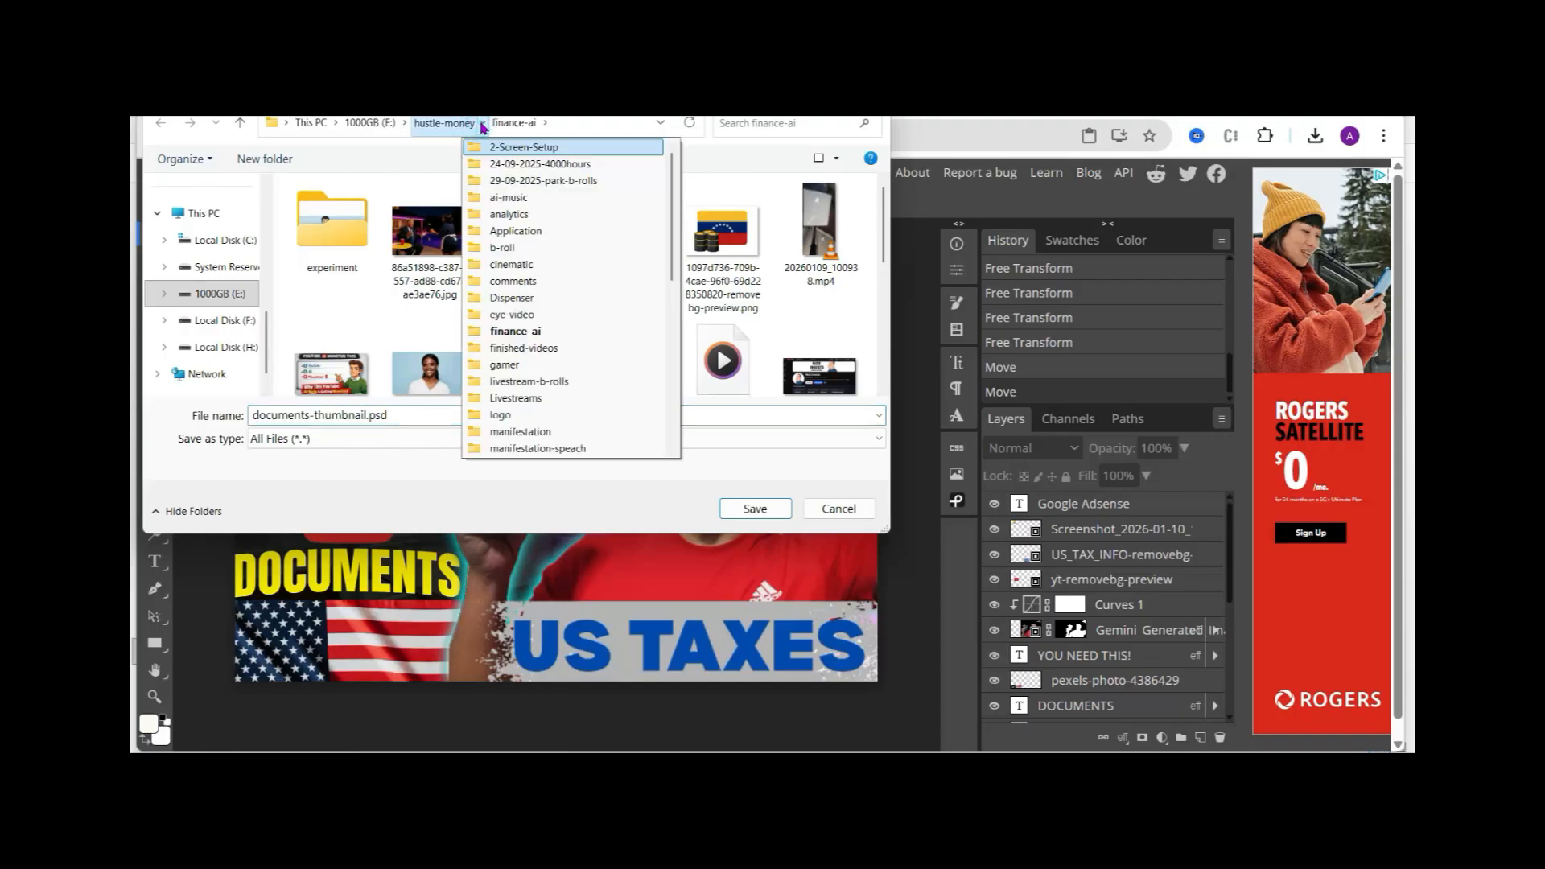
left_click(507, 232)
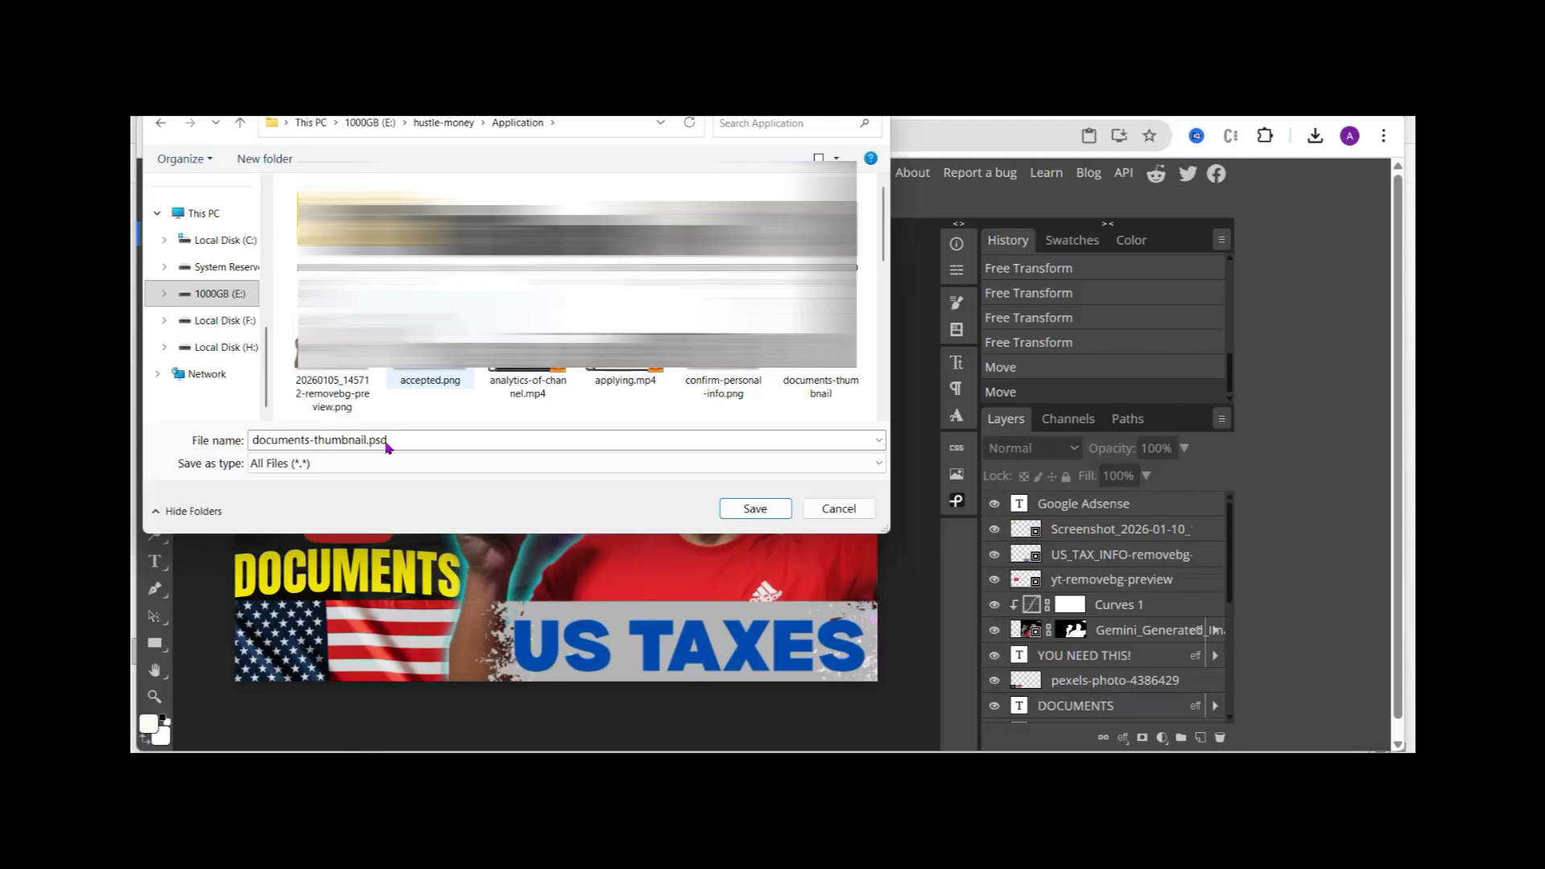
left_click(382, 444)
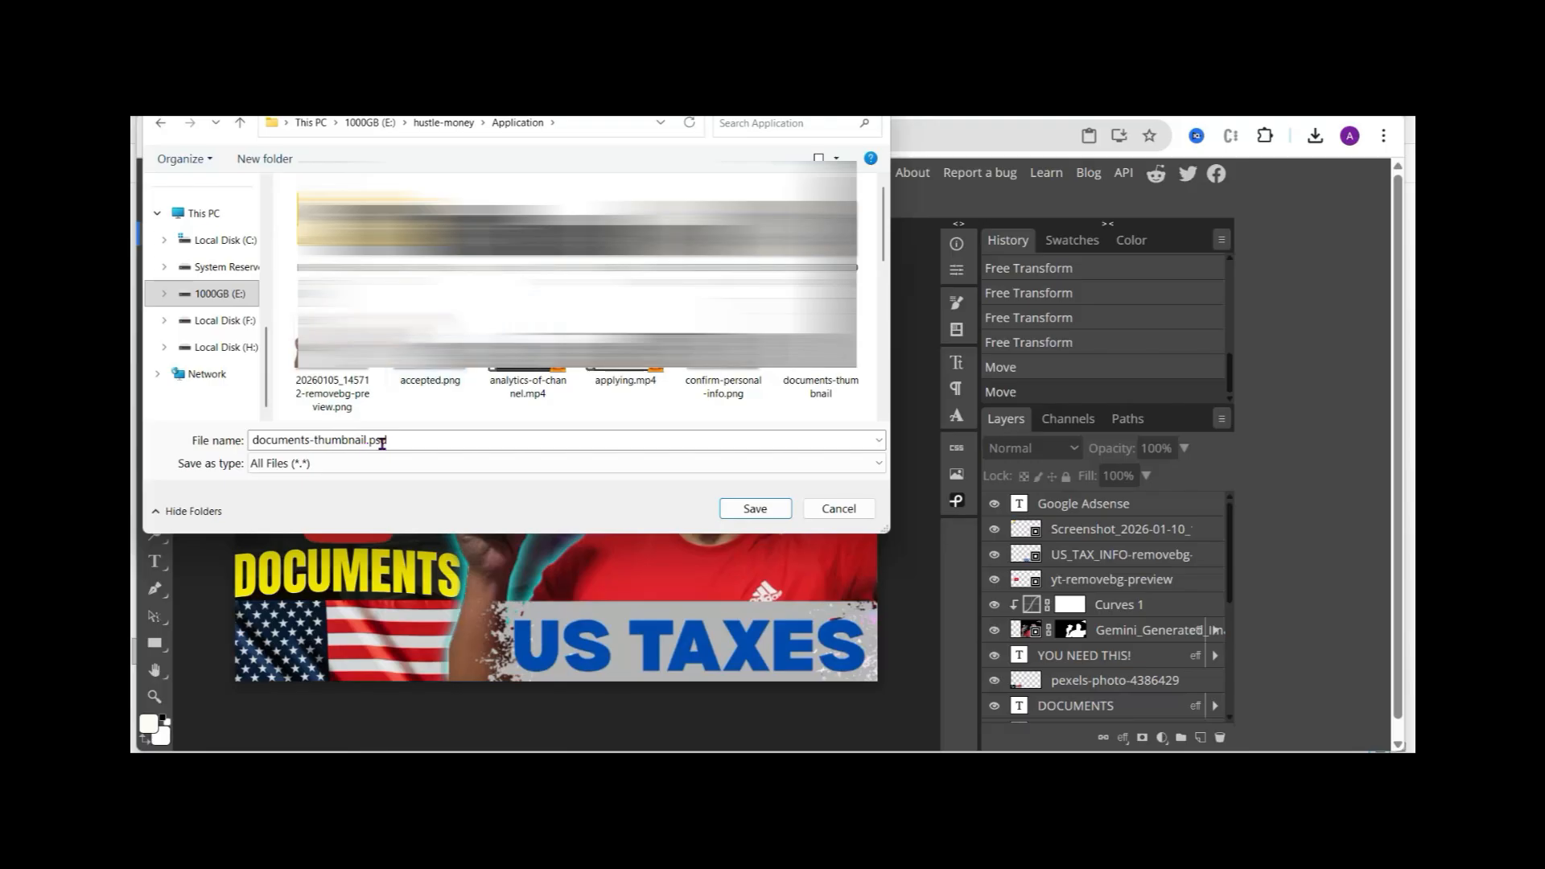
left_click(761, 515)
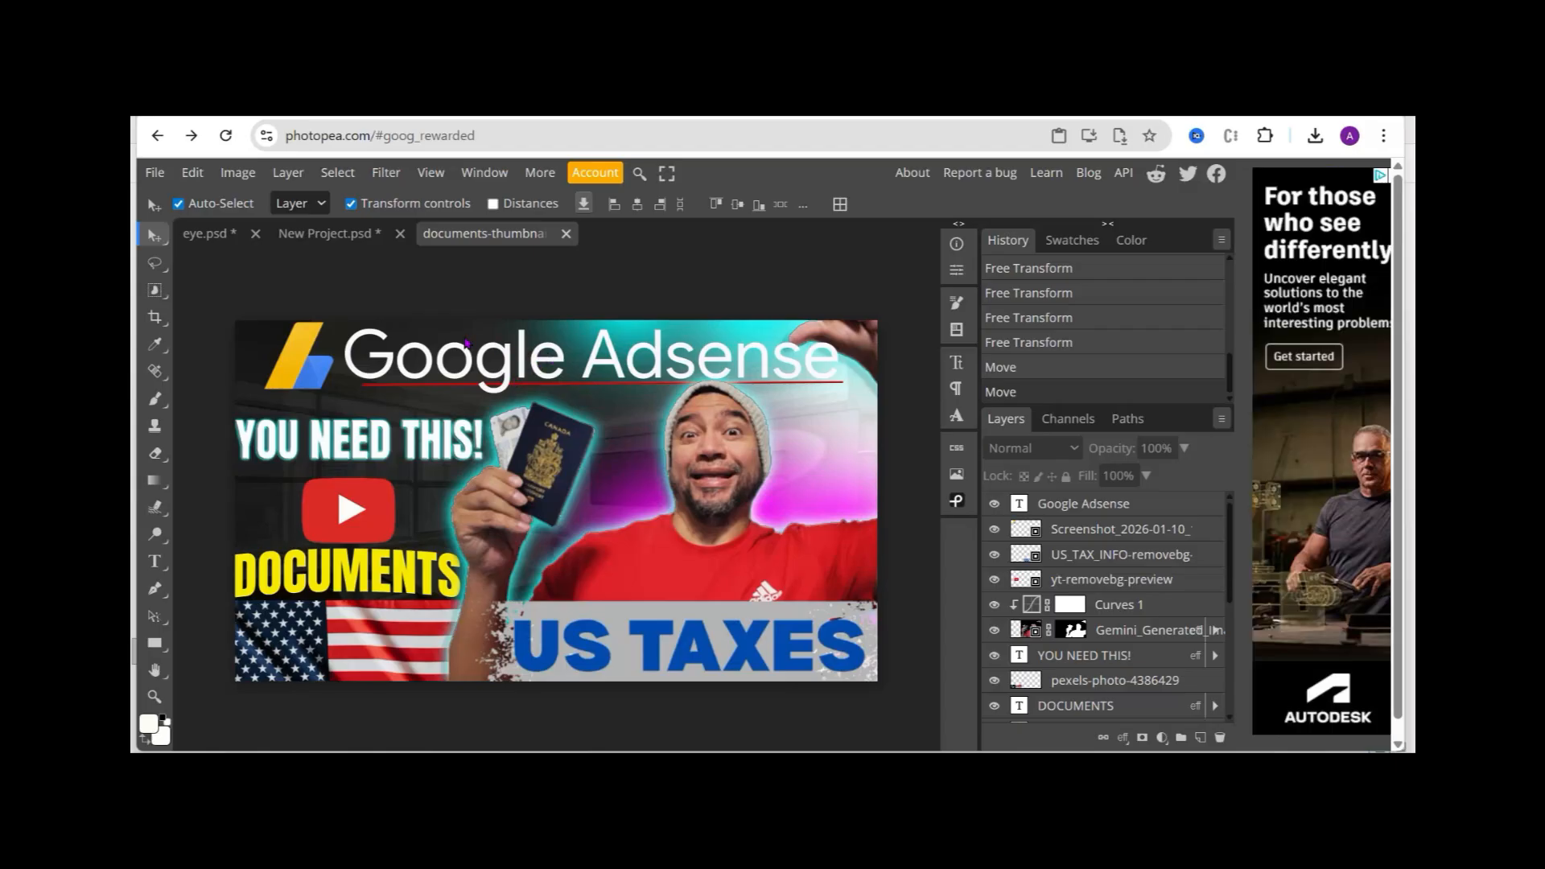
Export the thumbnail as a 1920 × 1080 px JPG named documents-thumbnail.jpg into the hustle-money Application folder.
left_click(158, 175)
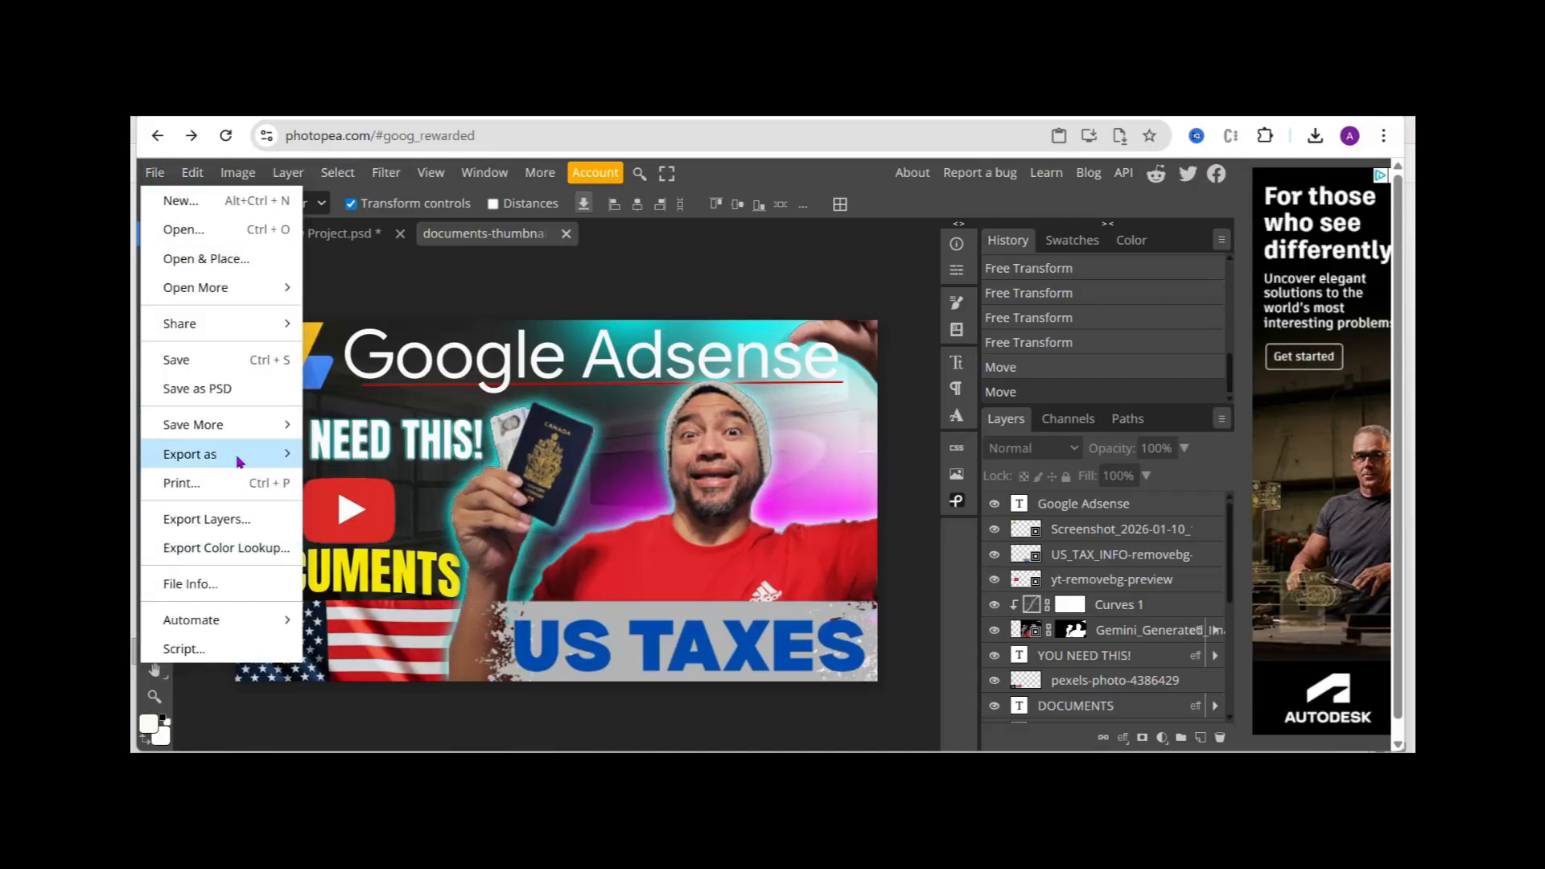
mouse_move(242, 461)
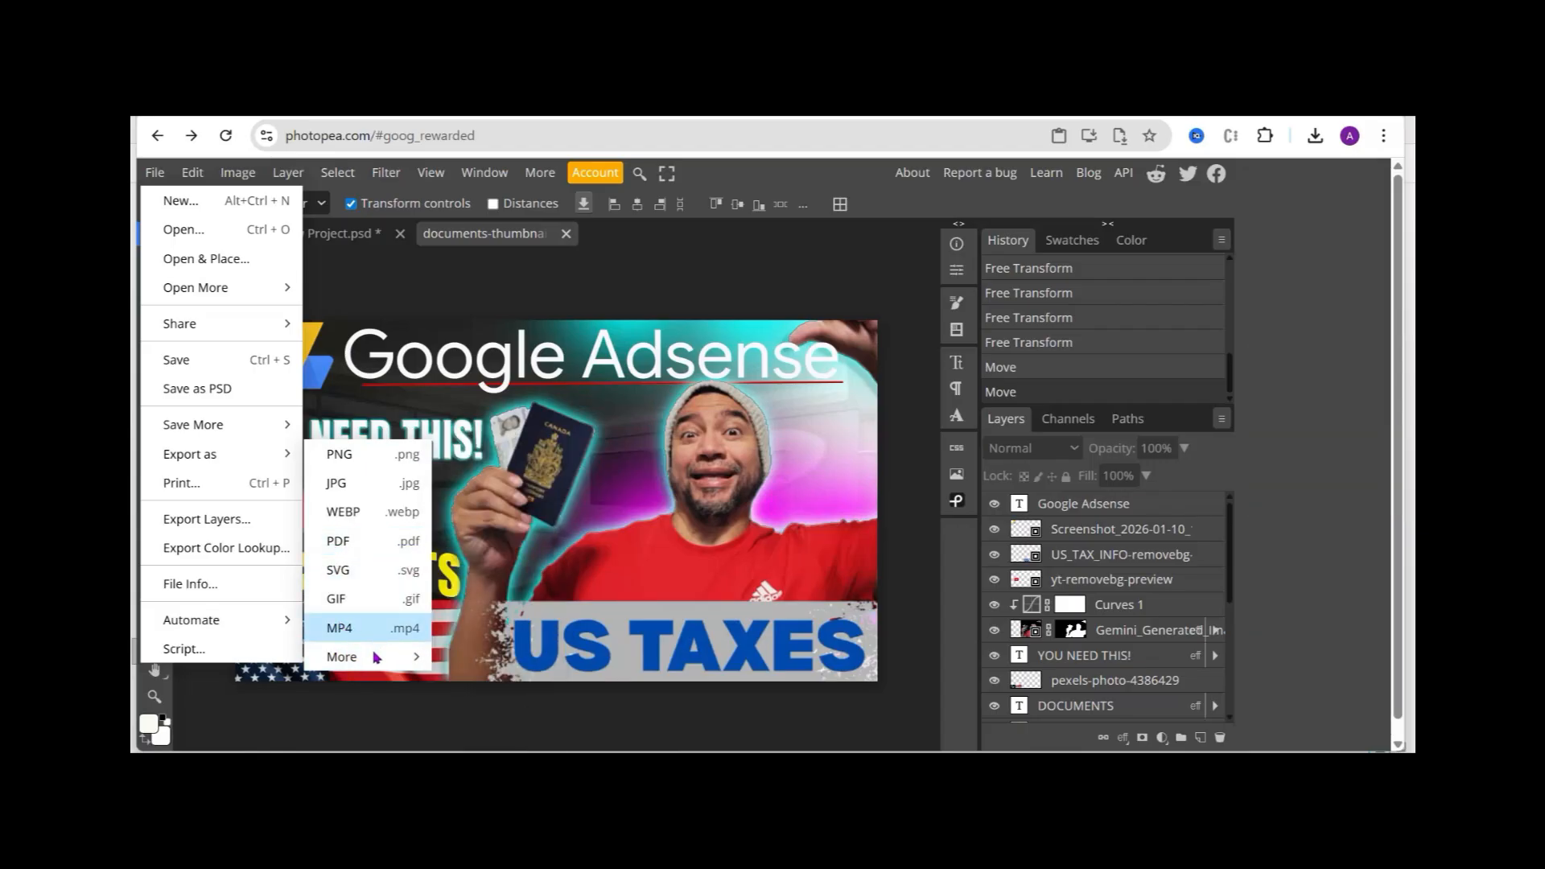
mouse_move(428, 663)
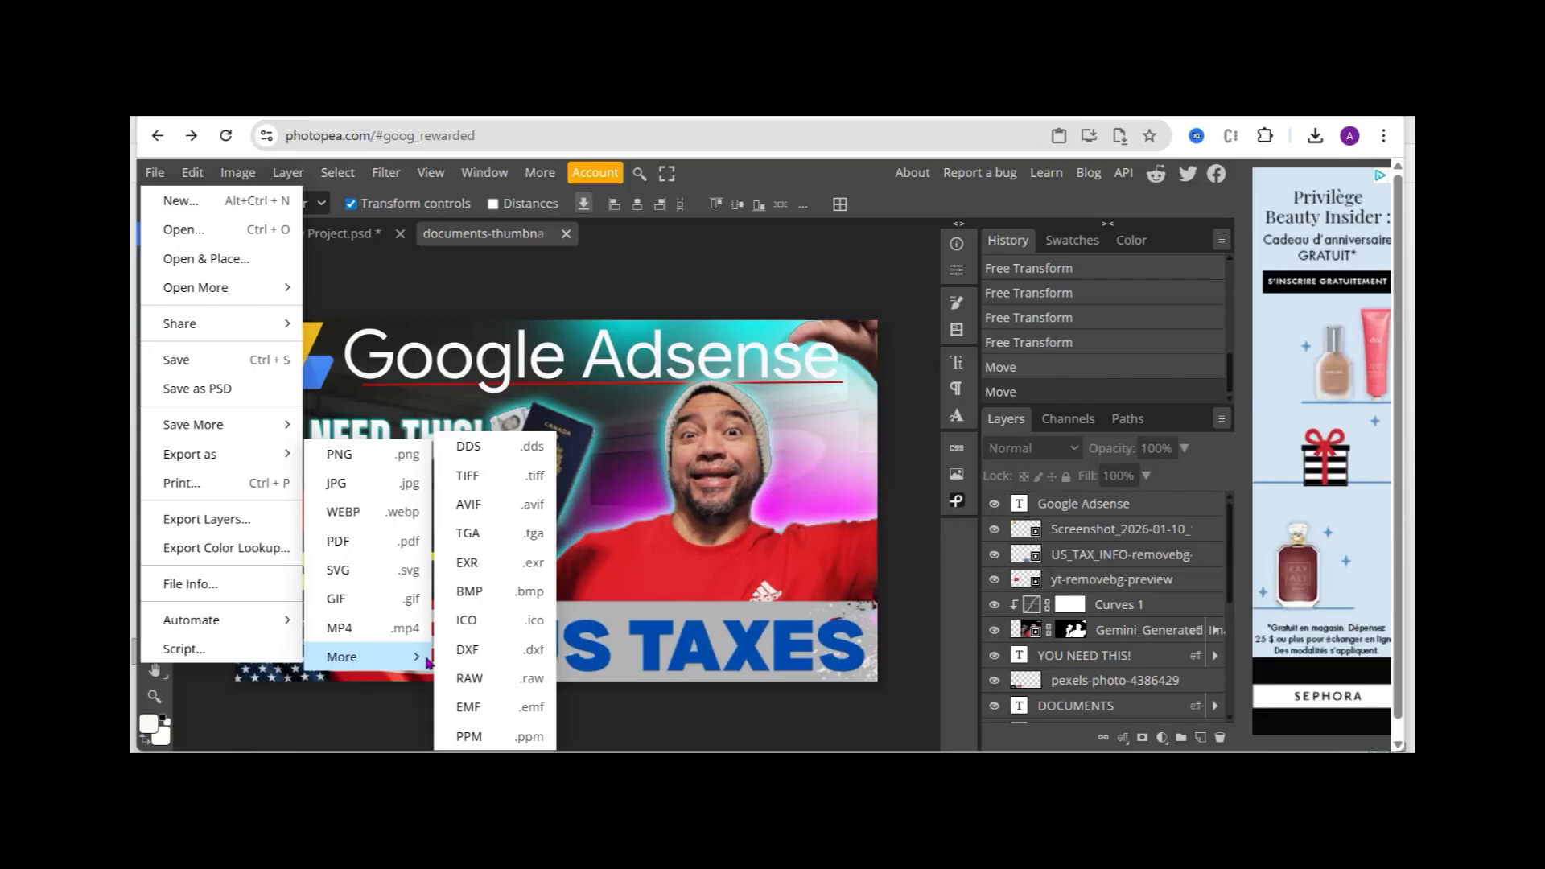
left_click(349, 483)
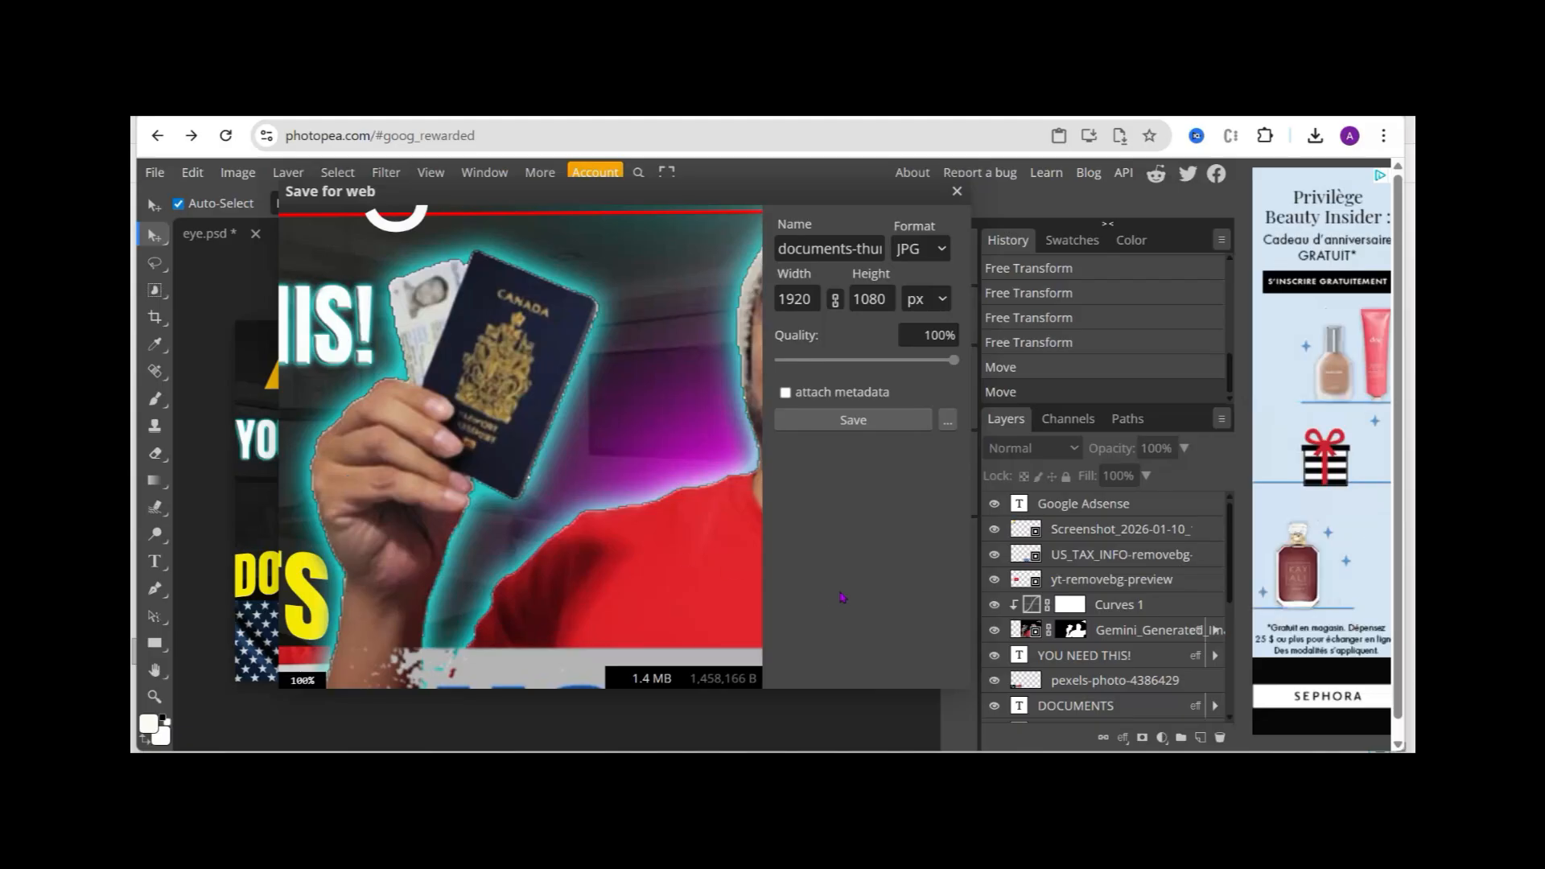
left_click(791, 300)
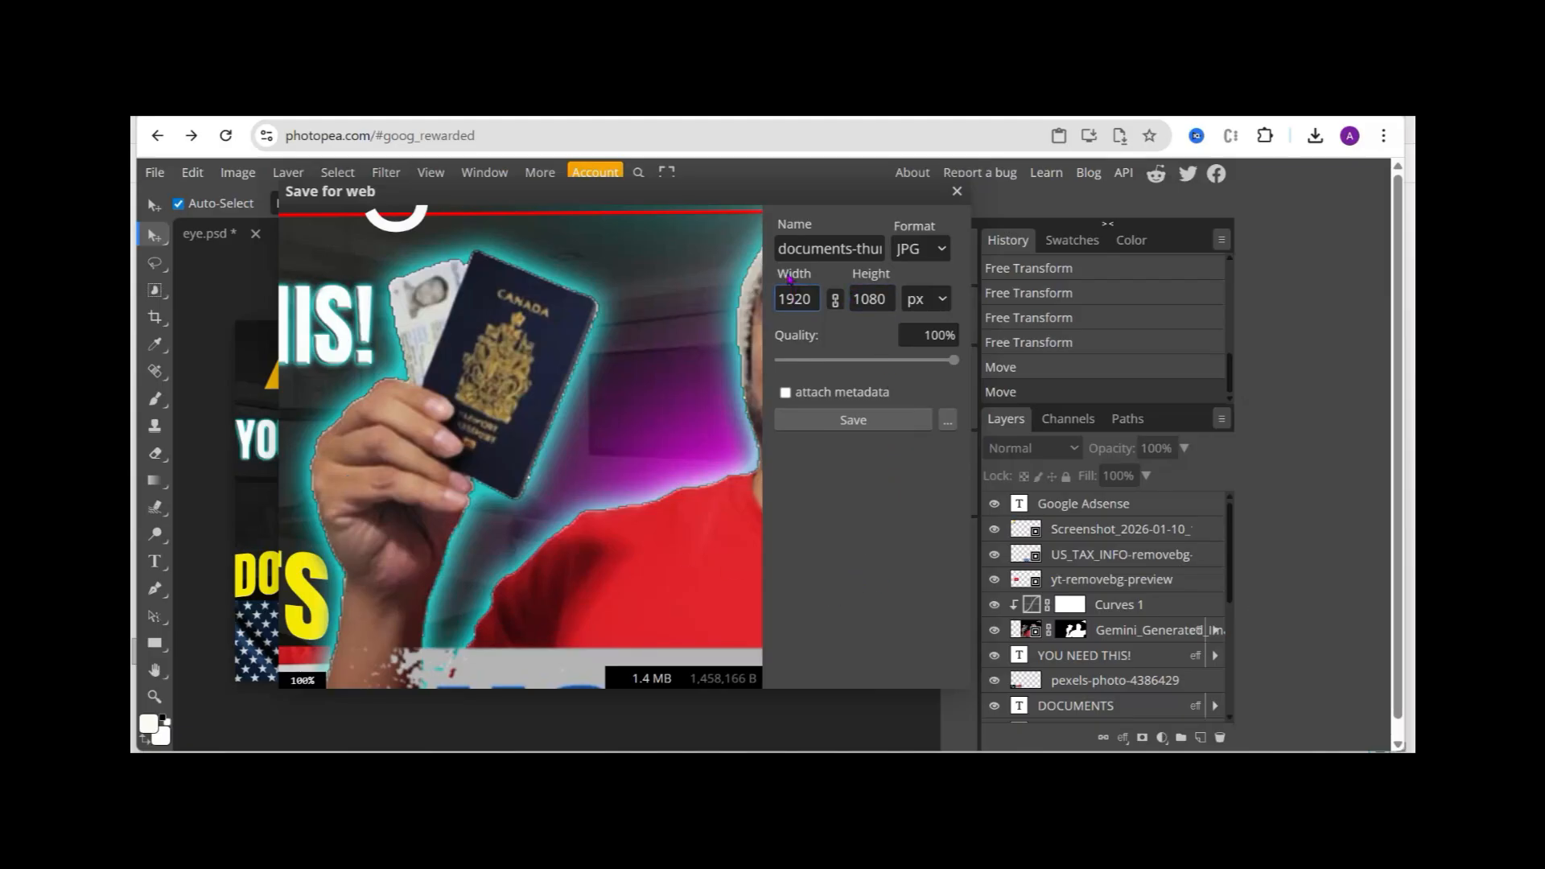
left_click(870, 271)
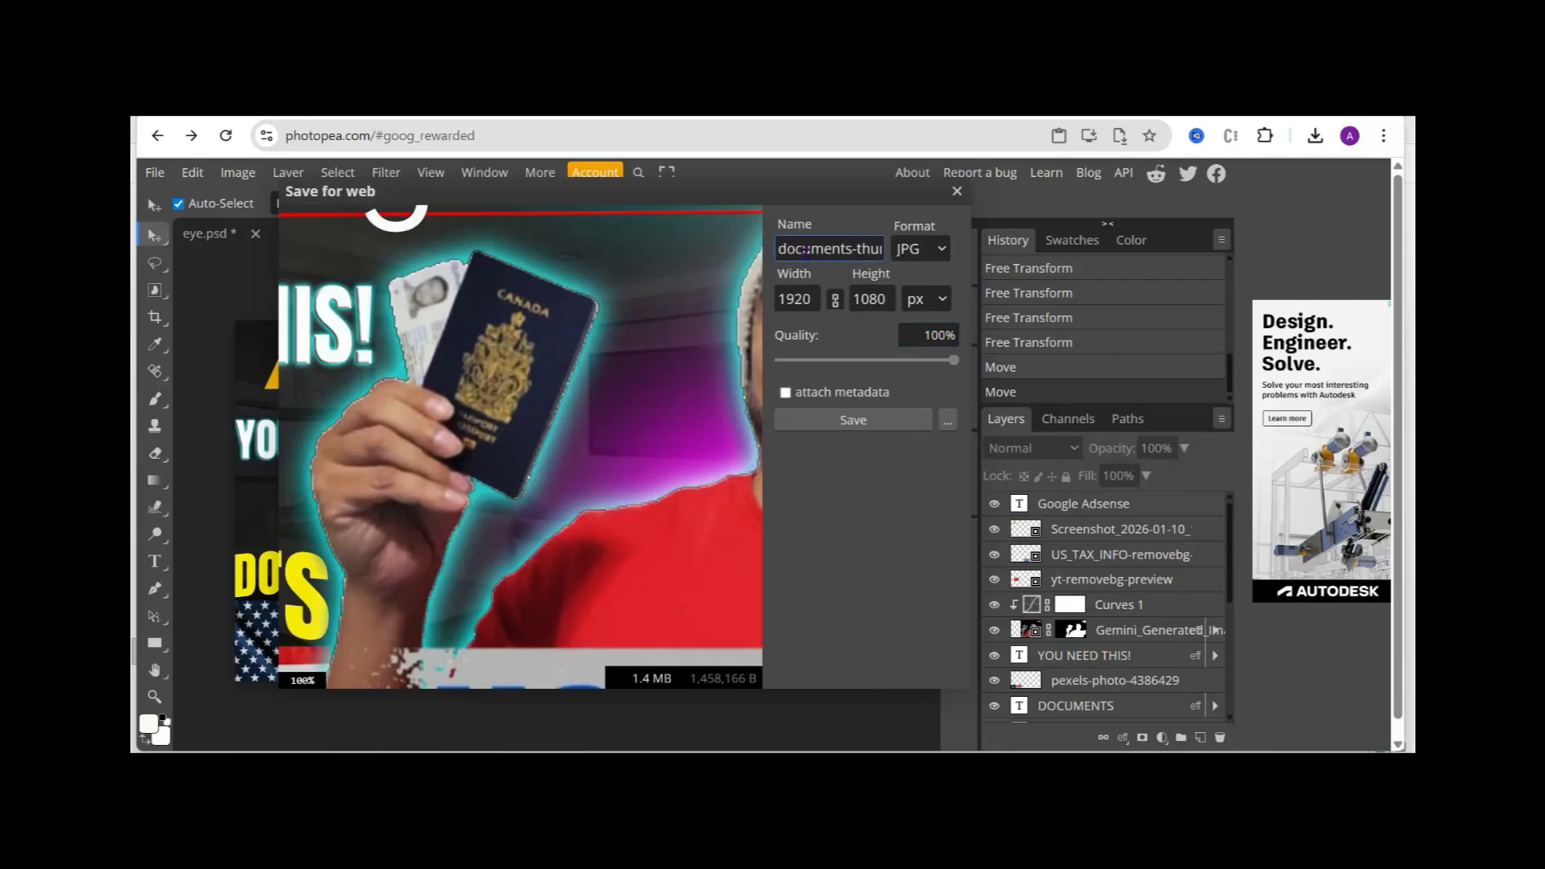
left_click(837, 420)
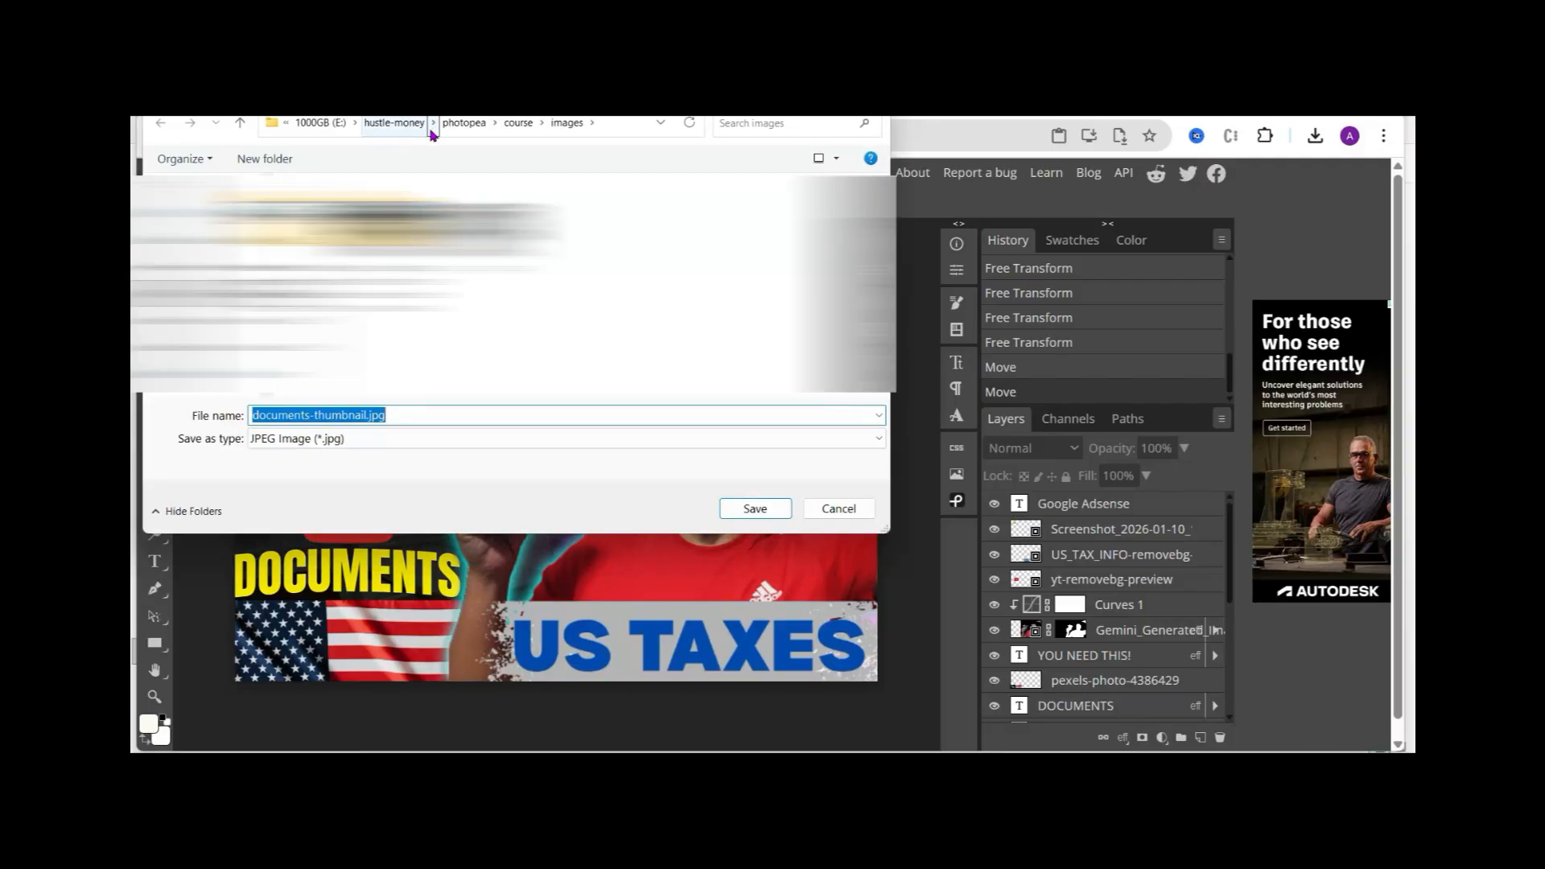
left_click(434, 129)
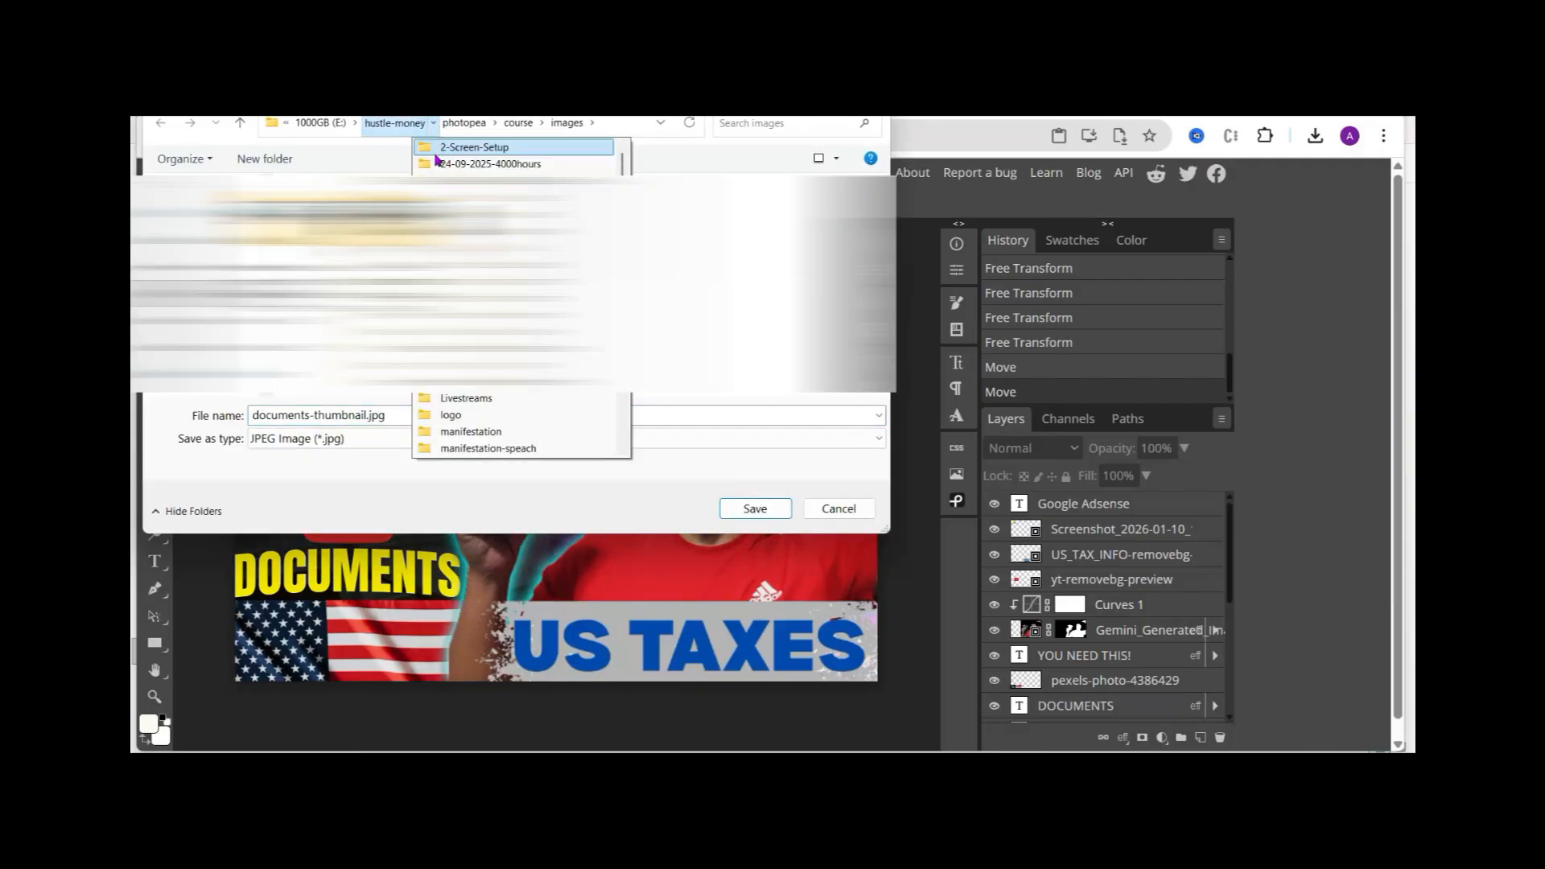
left_click(491, 232)
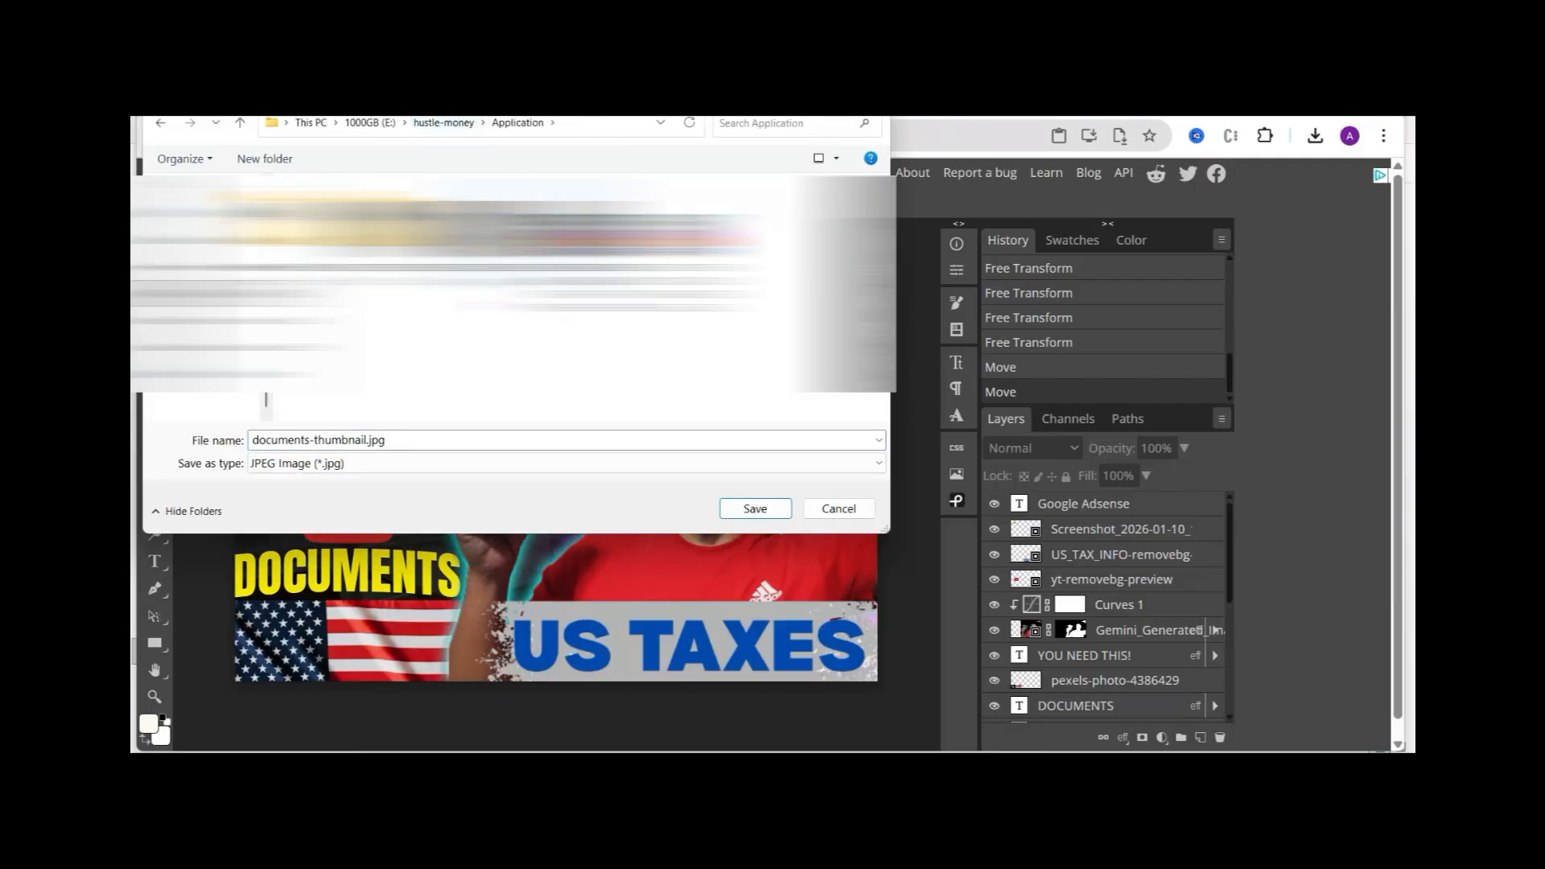
left_click(747, 508)
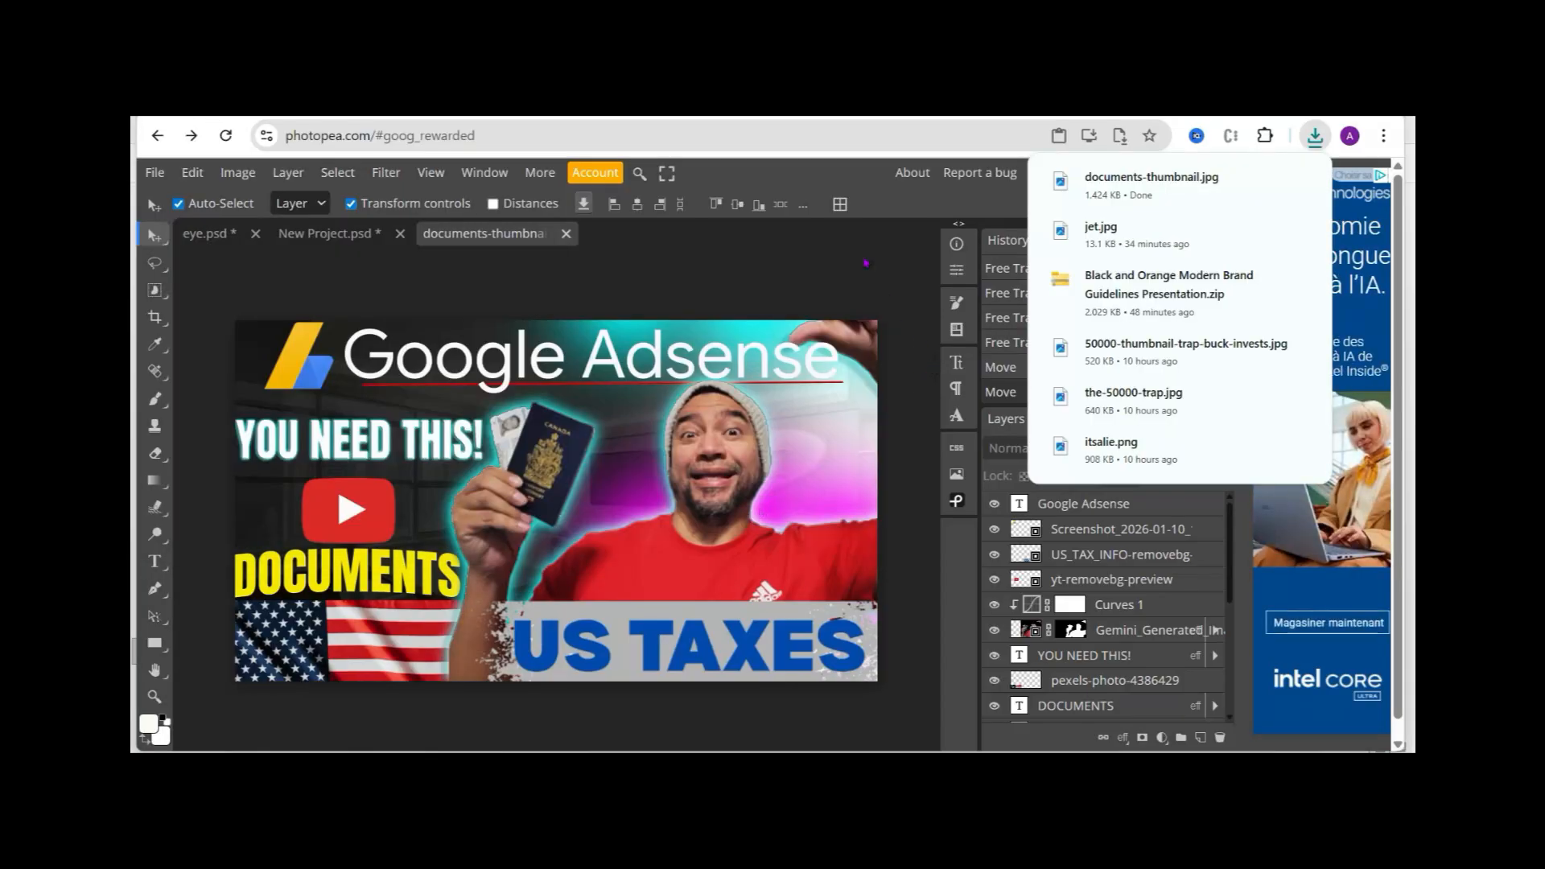
left_click(825, 168)
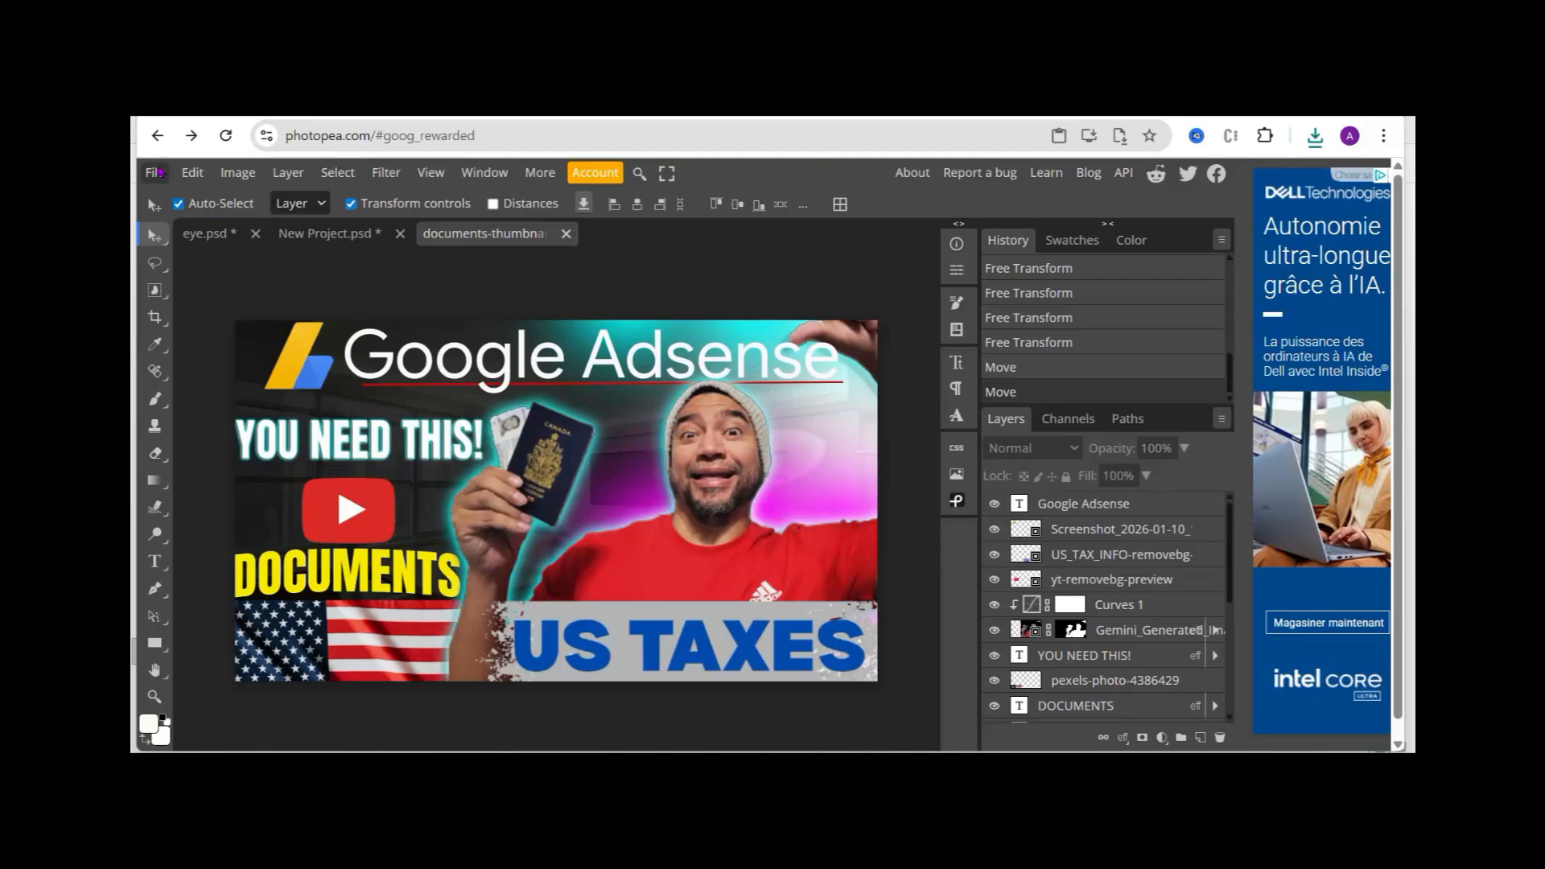
left_click(154, 172)
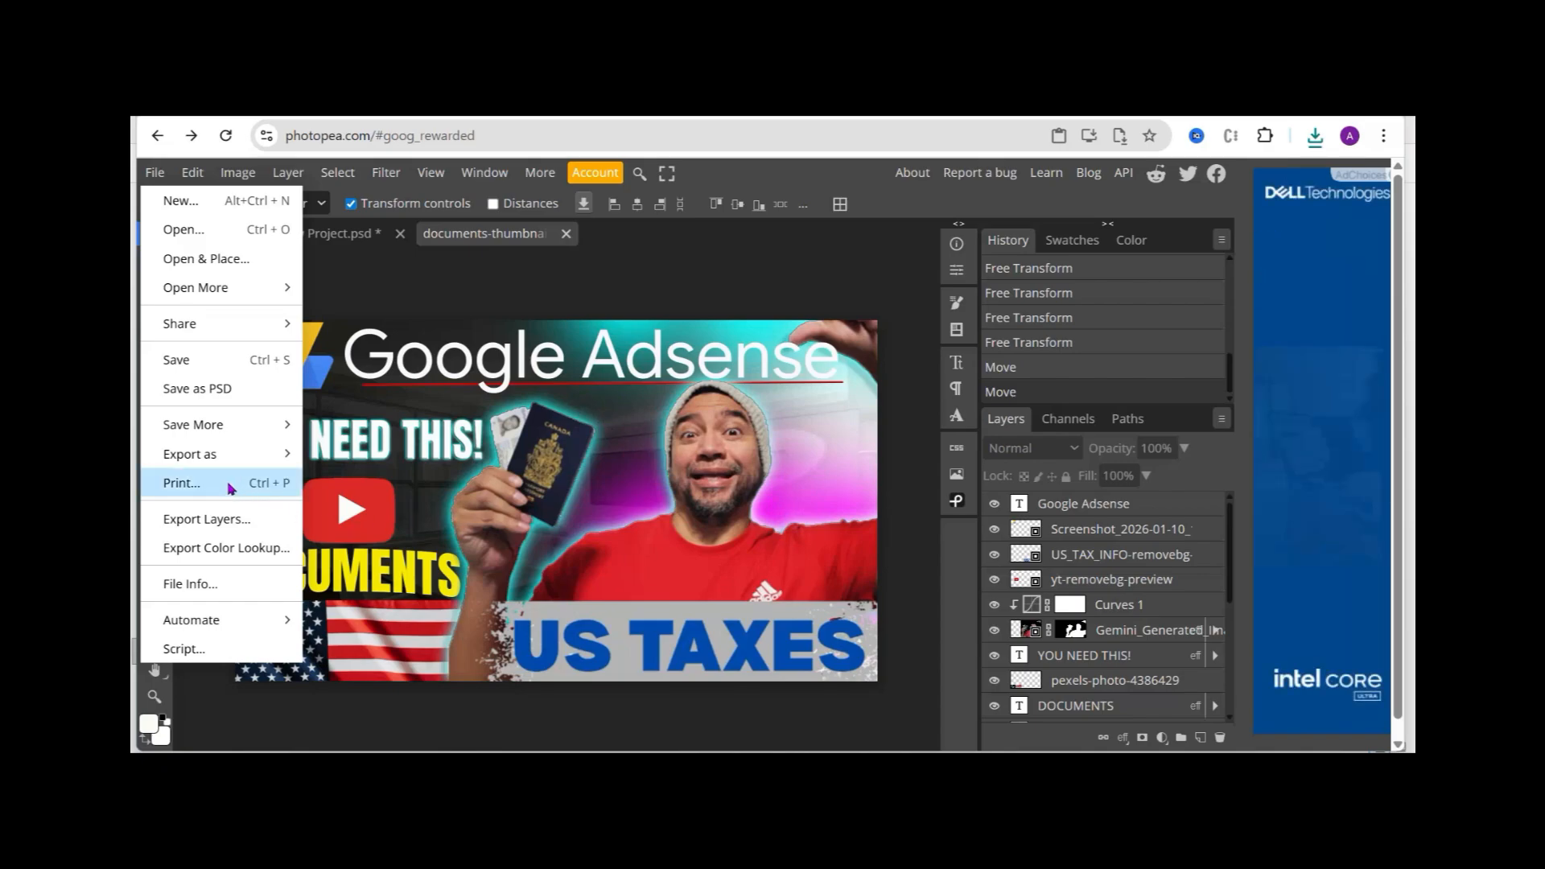
mouse_move(265, 454)
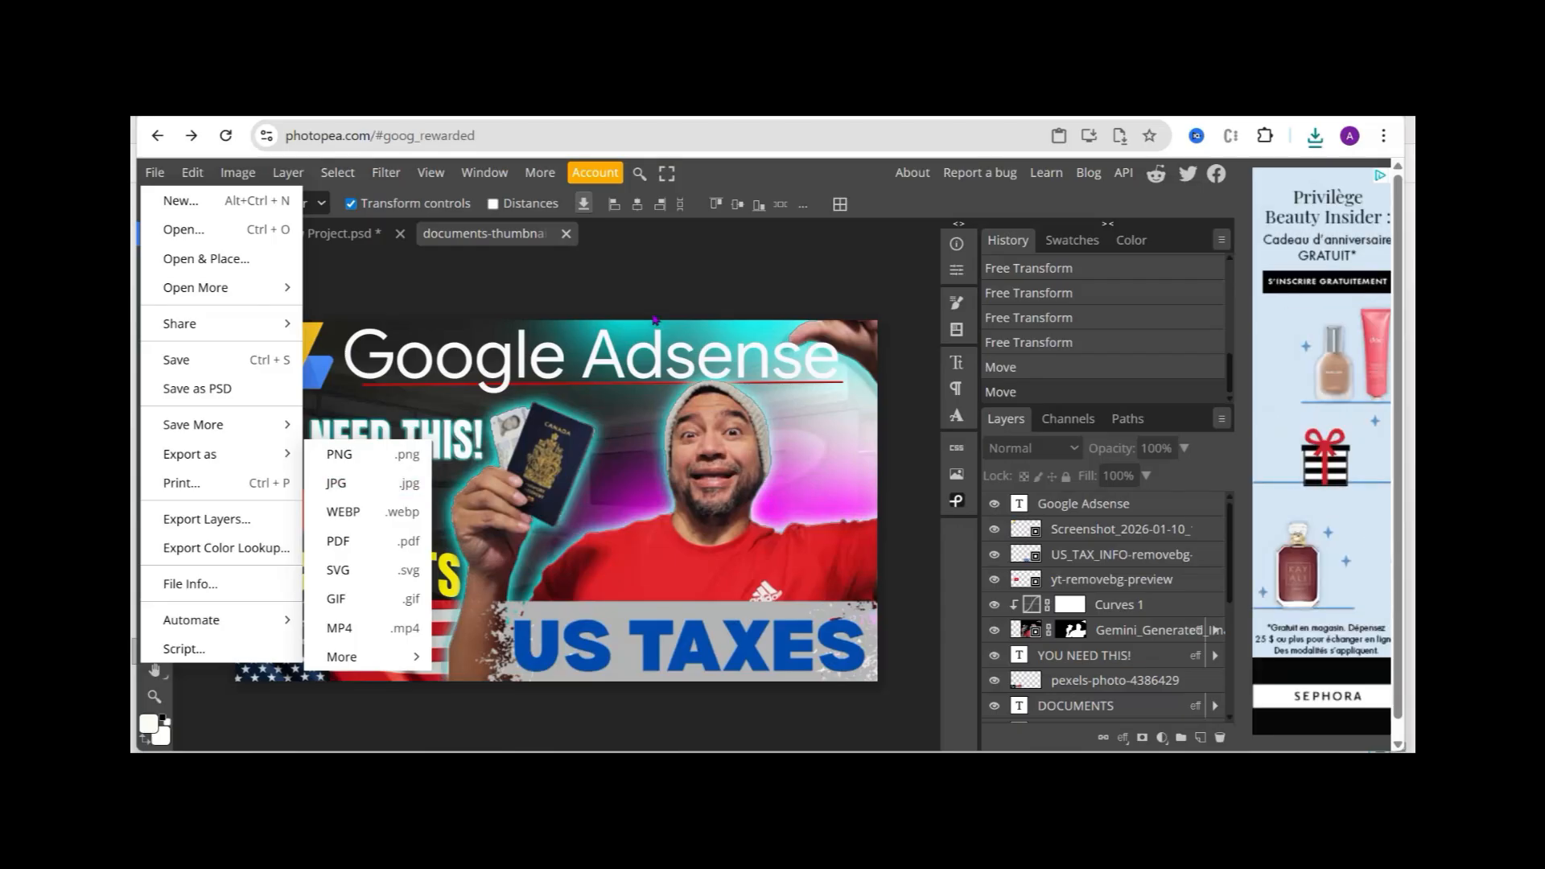
left_click(777, 171)
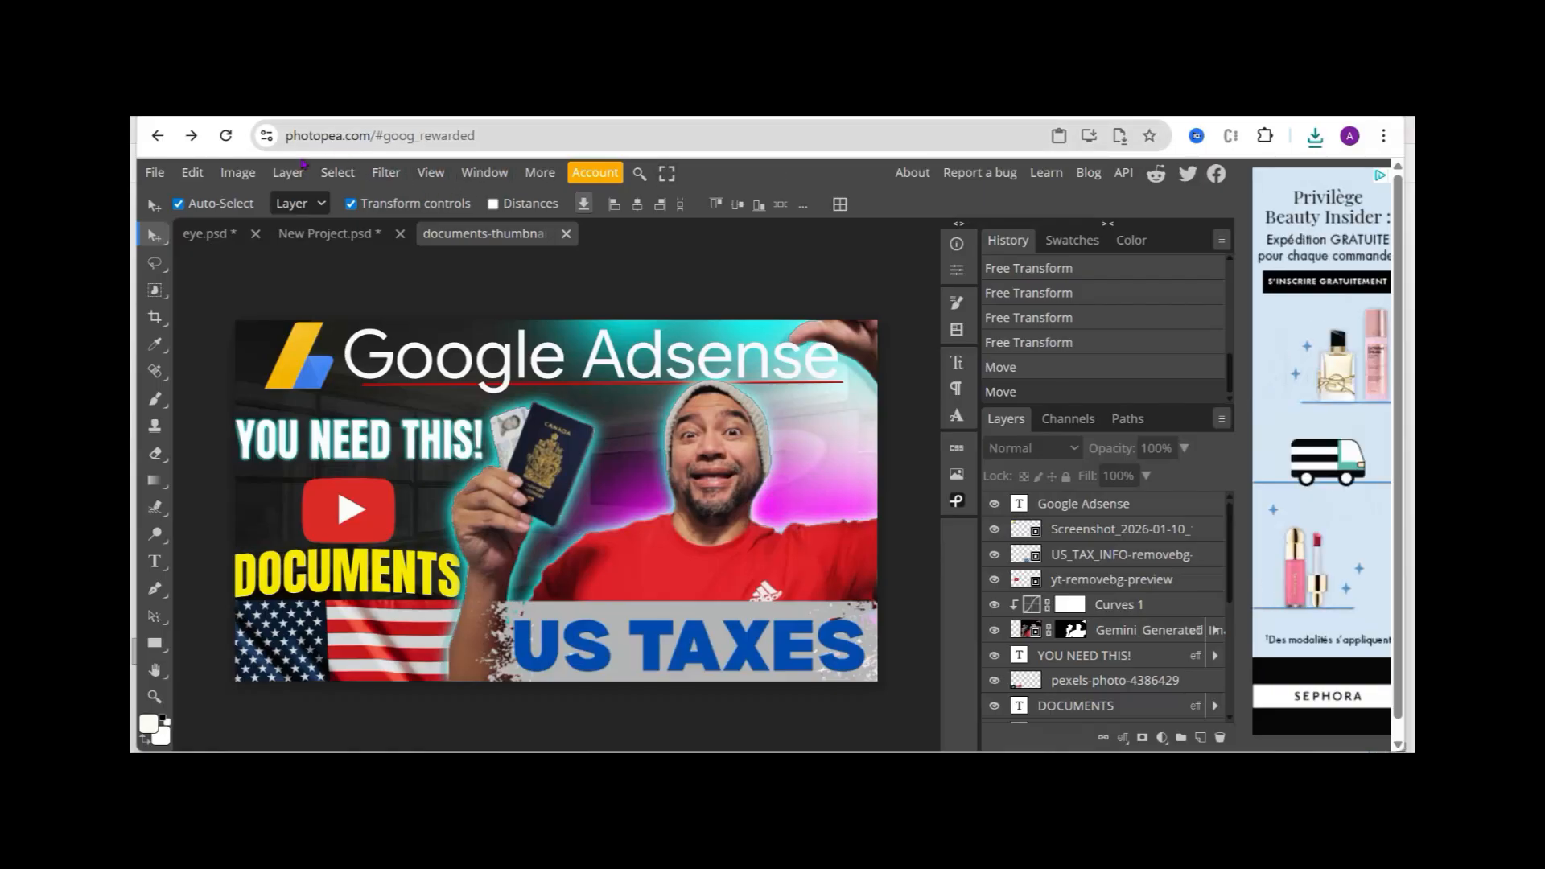
Reload the site from the plain photopea.com address, leaving the open projects to reach the start page.
left_click_drag(475, 135, 378, 137)
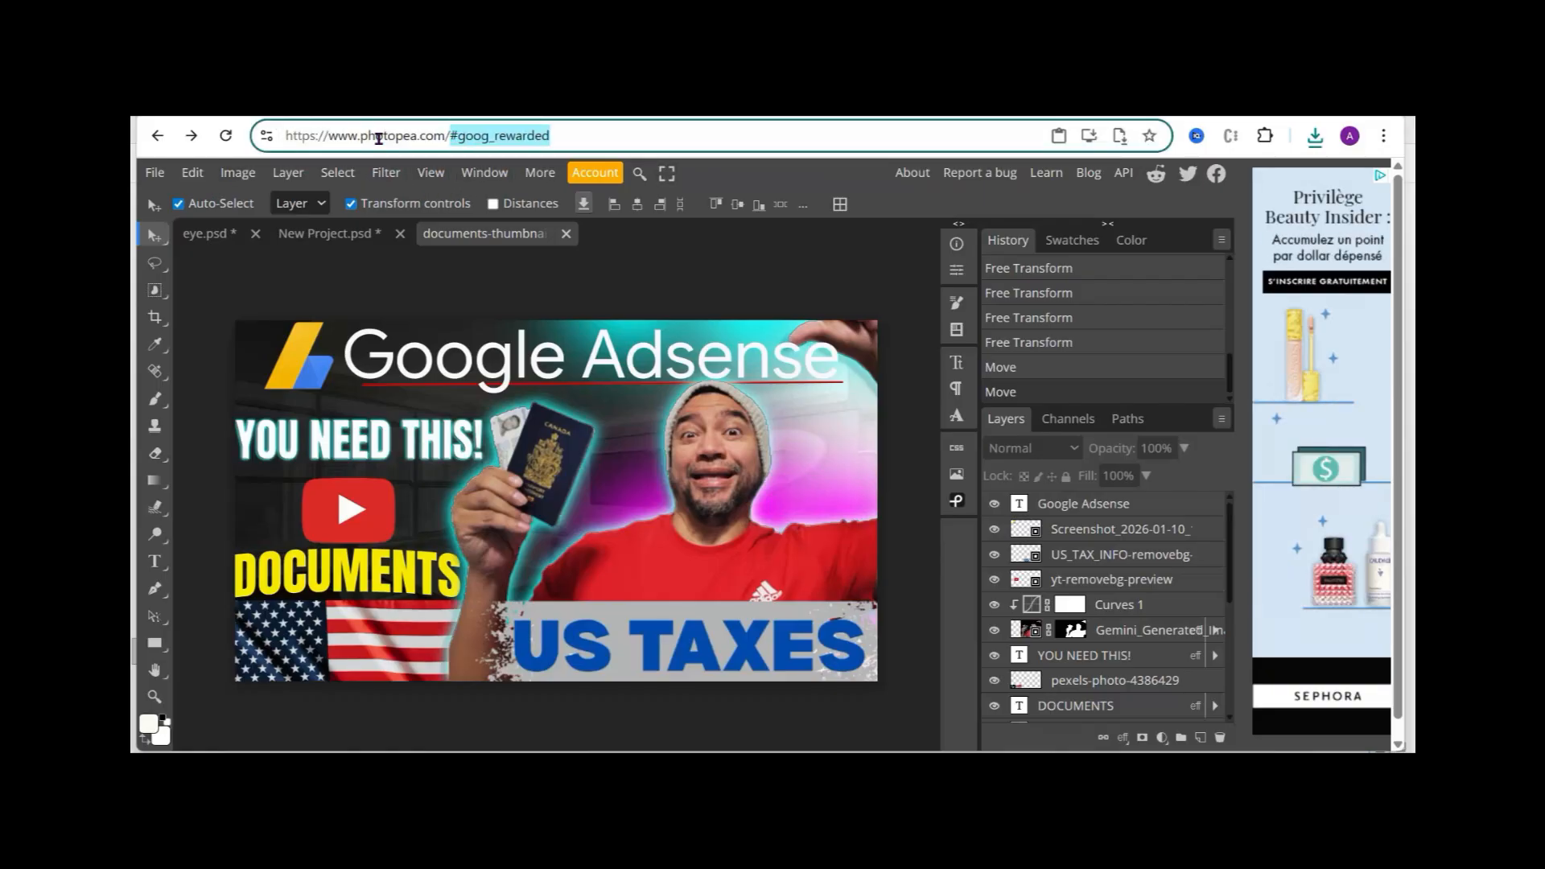
key("BackSpace")
key("Return")
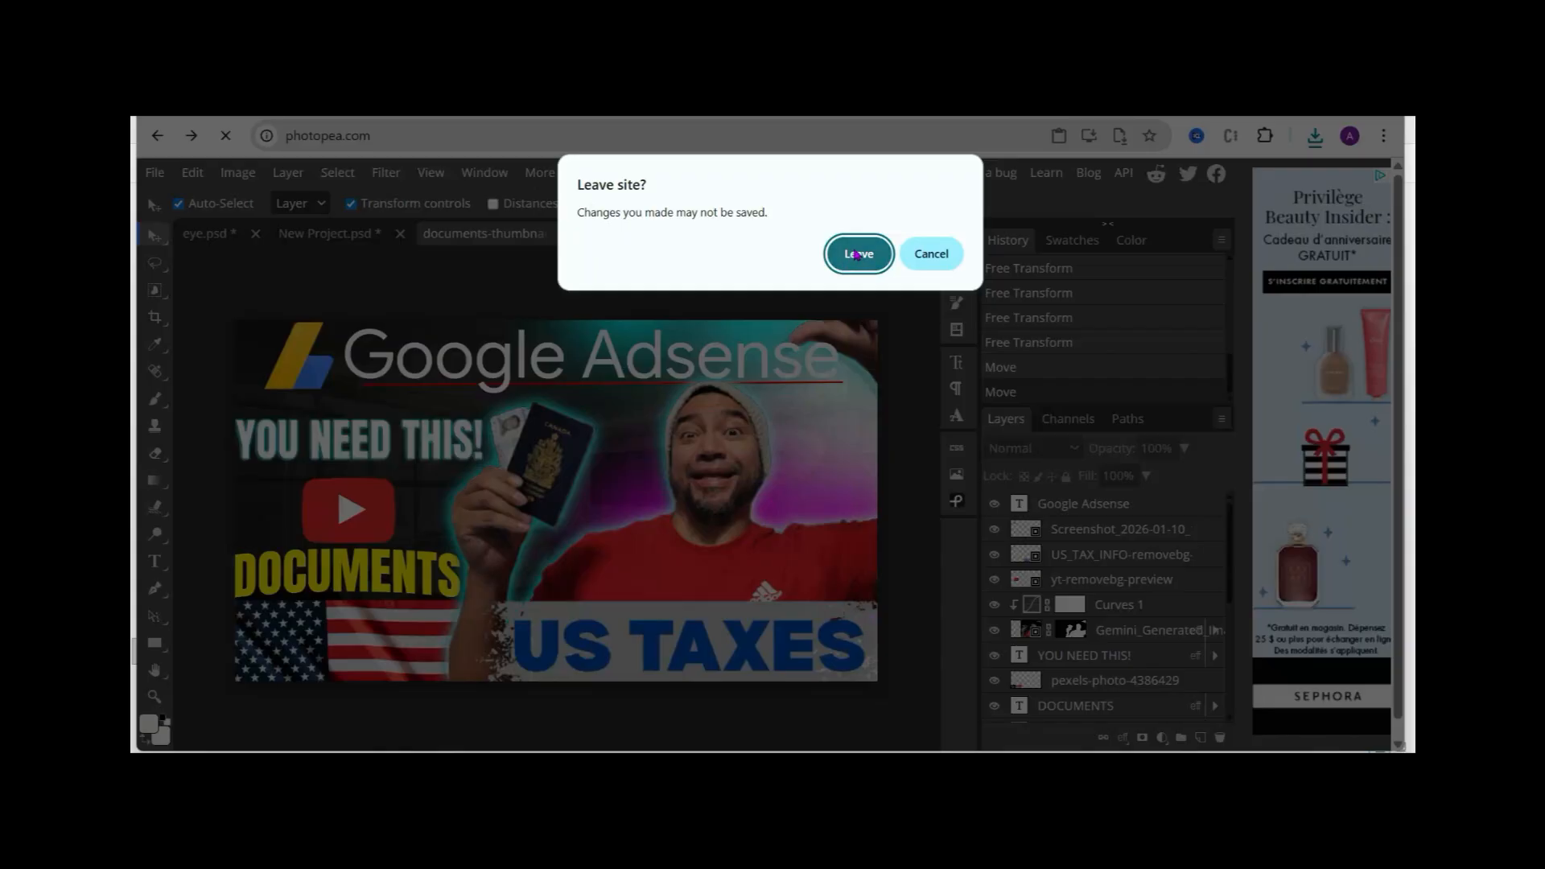
left_click(858, 255)
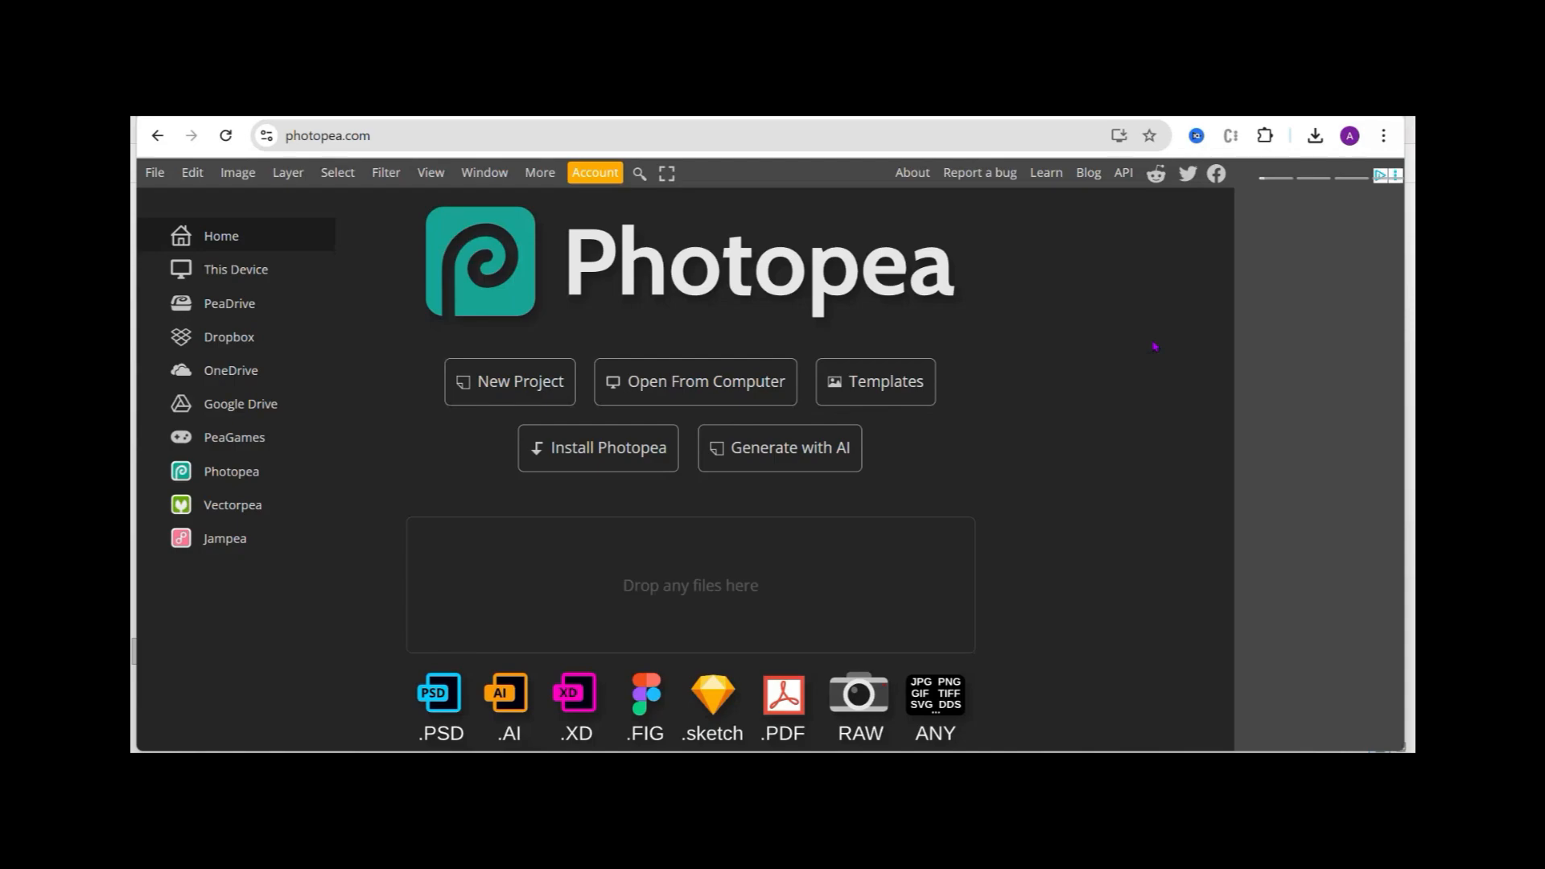
Open the template library and browse the Youtube category under Social Media.
left_click(914, 388)
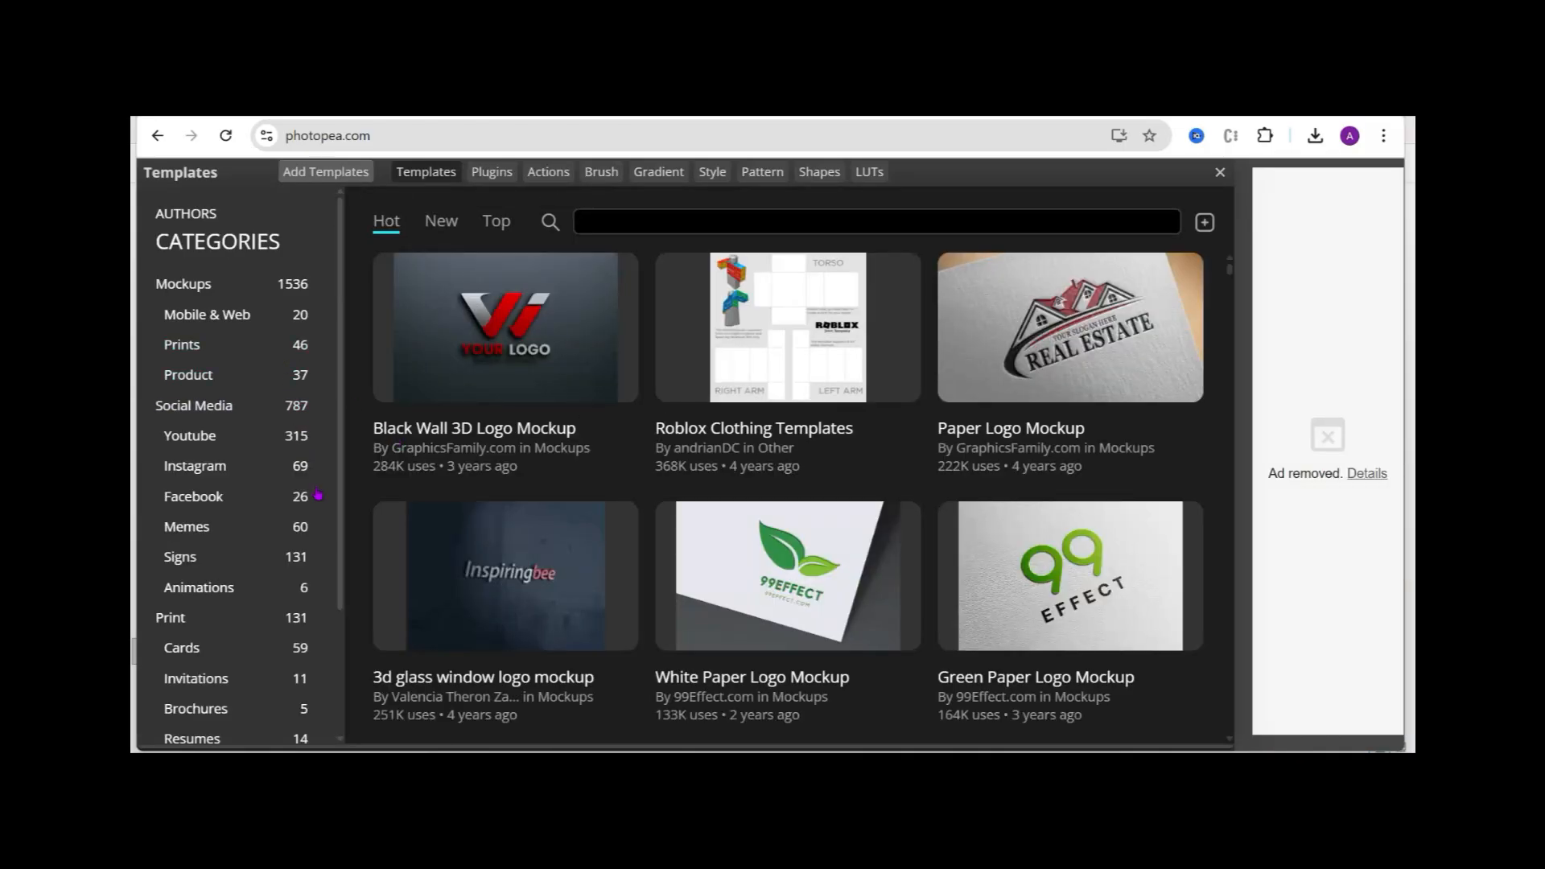
left_click(203, 439)
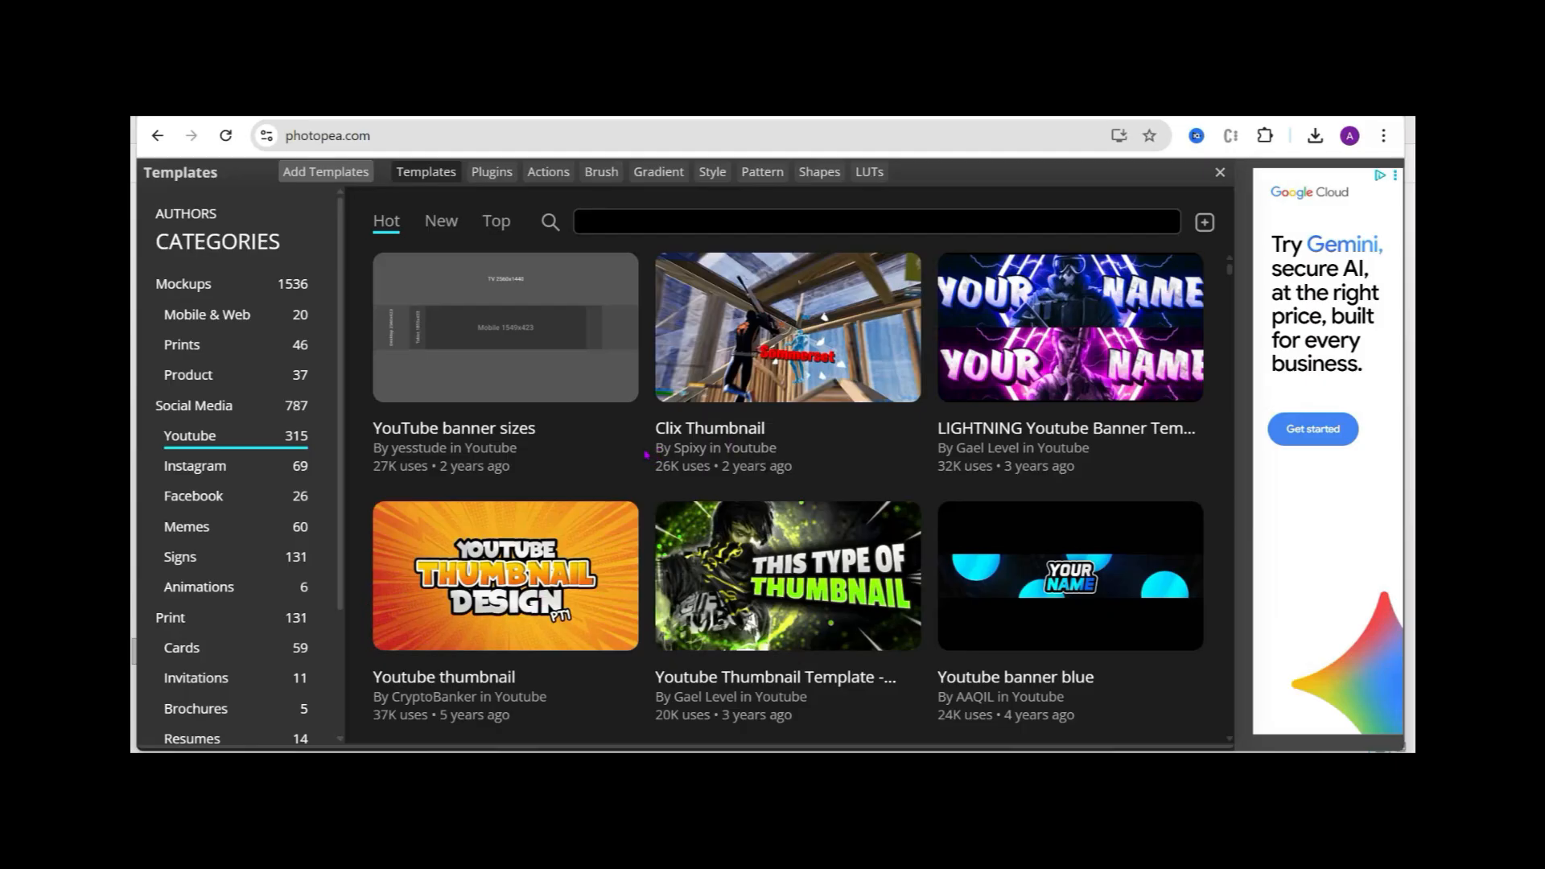
scroll(646, 456, "down", 4)
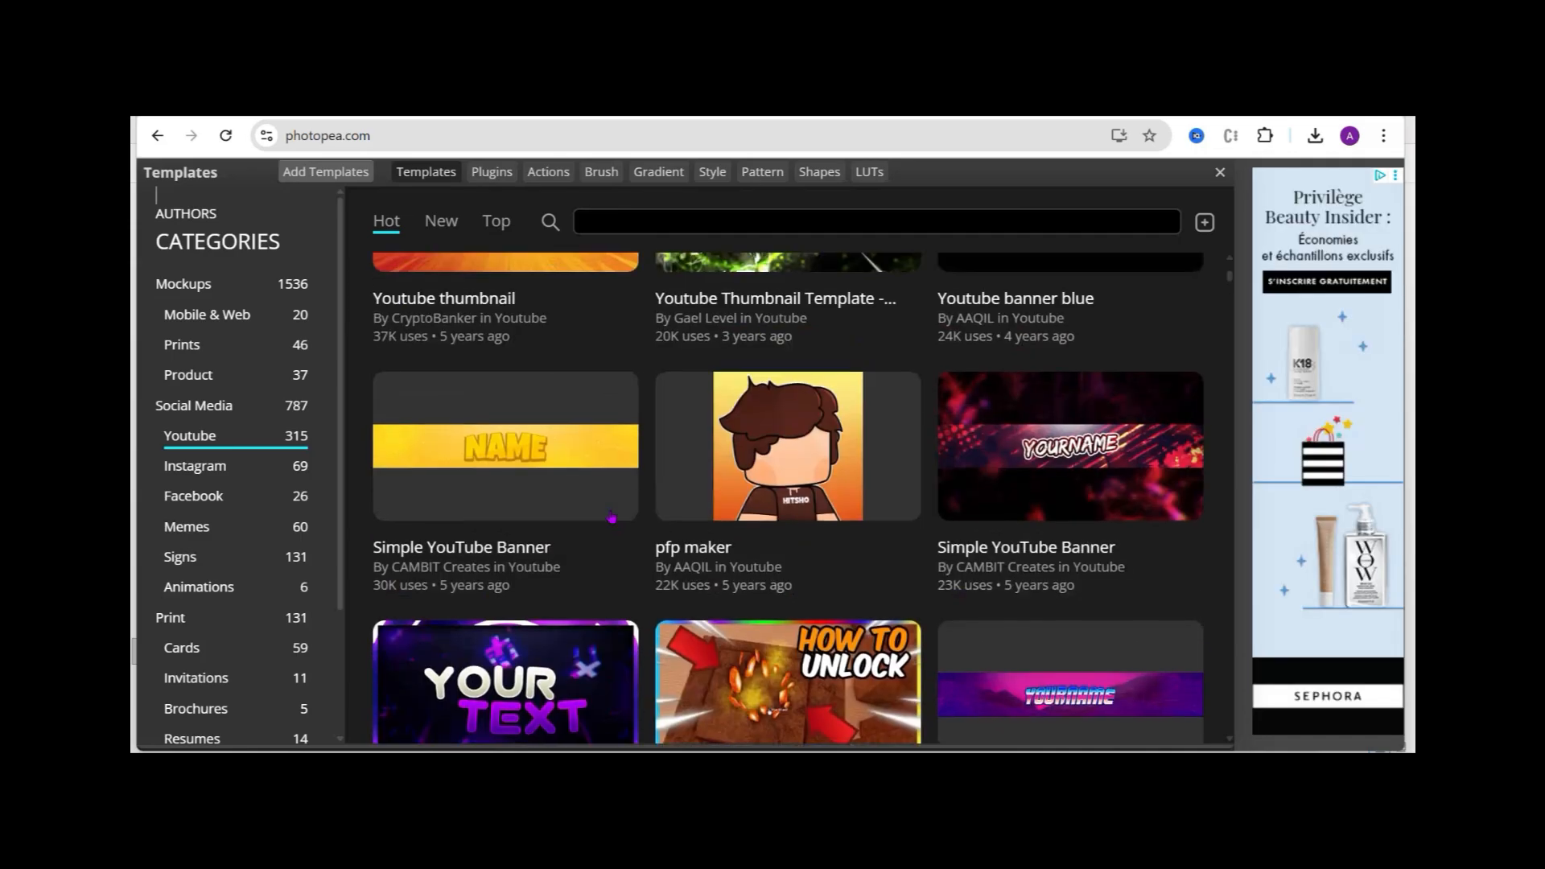
scroll(647, 455, "up", 3)
Search the Youtube templates for "GAMING" and look through the matching designs.
left_click(602, 220)
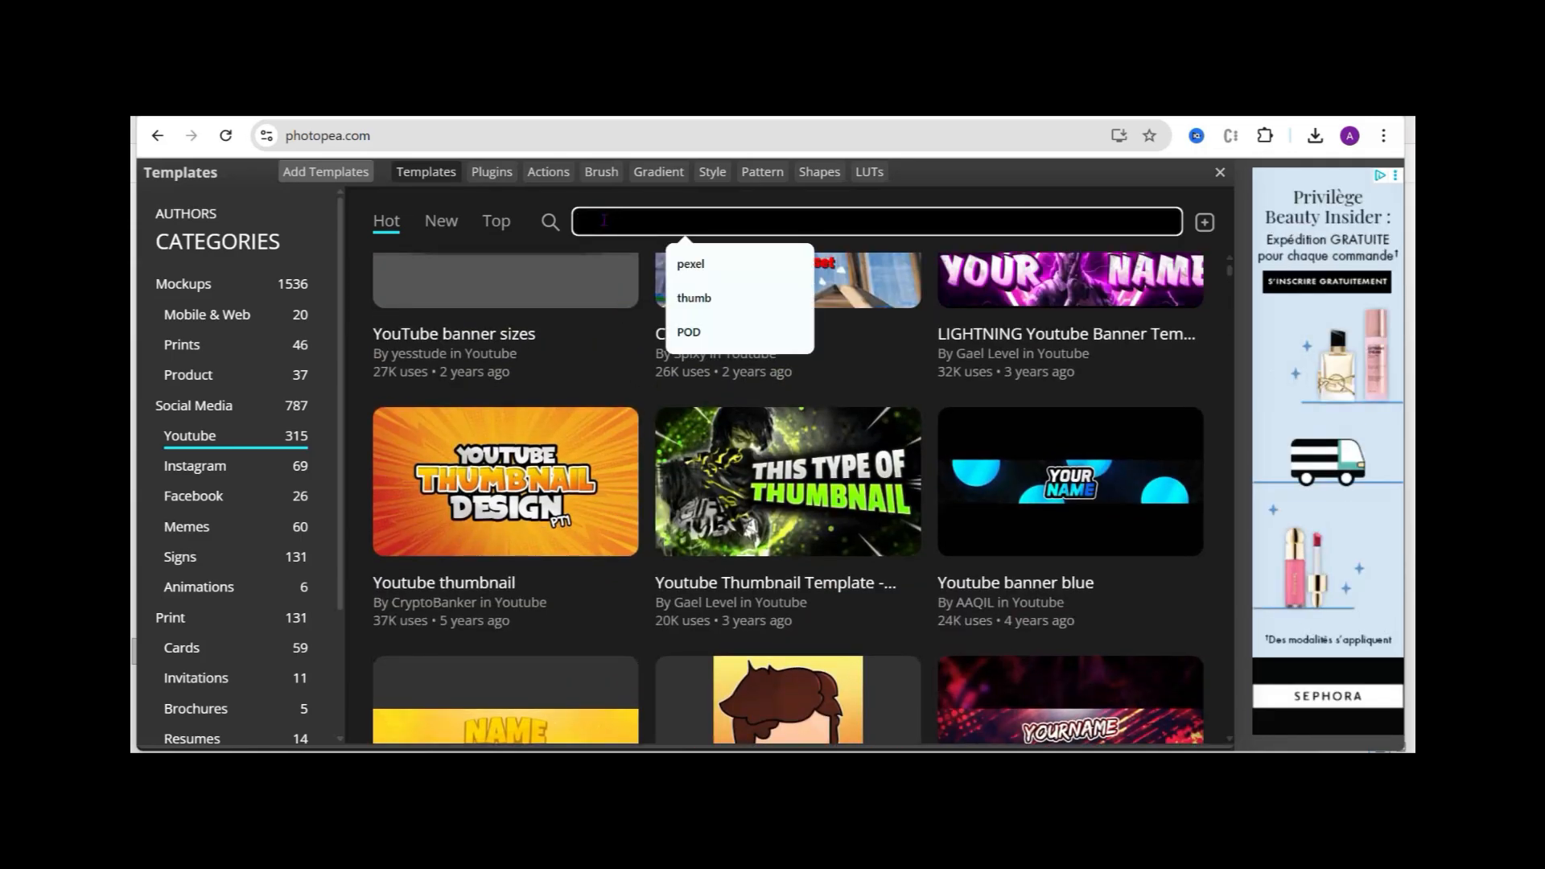
left_click(593, 225)
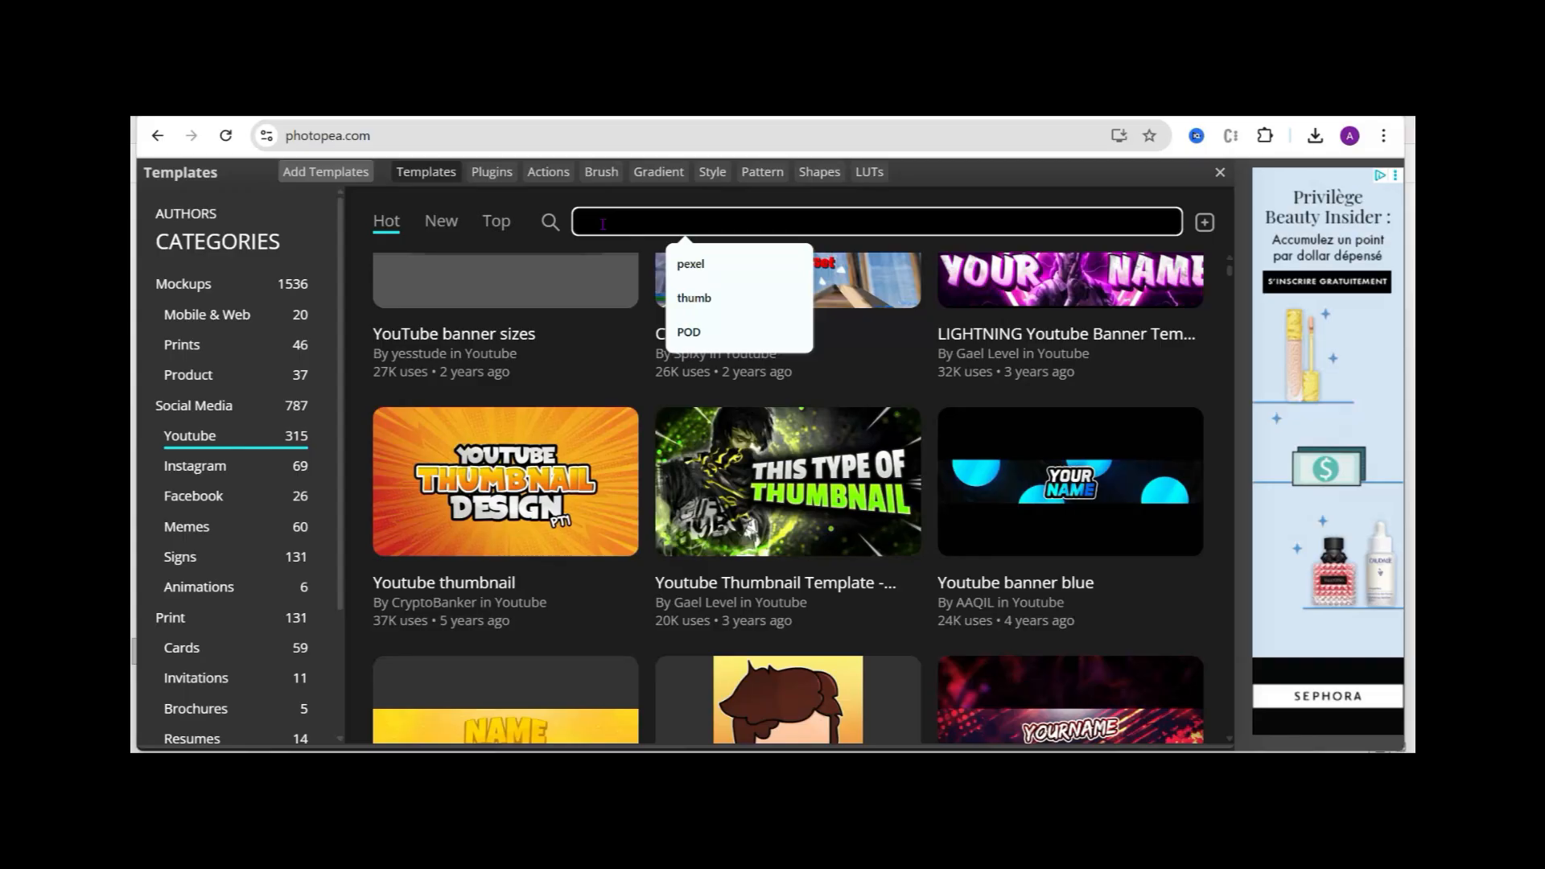
type("GAMING")
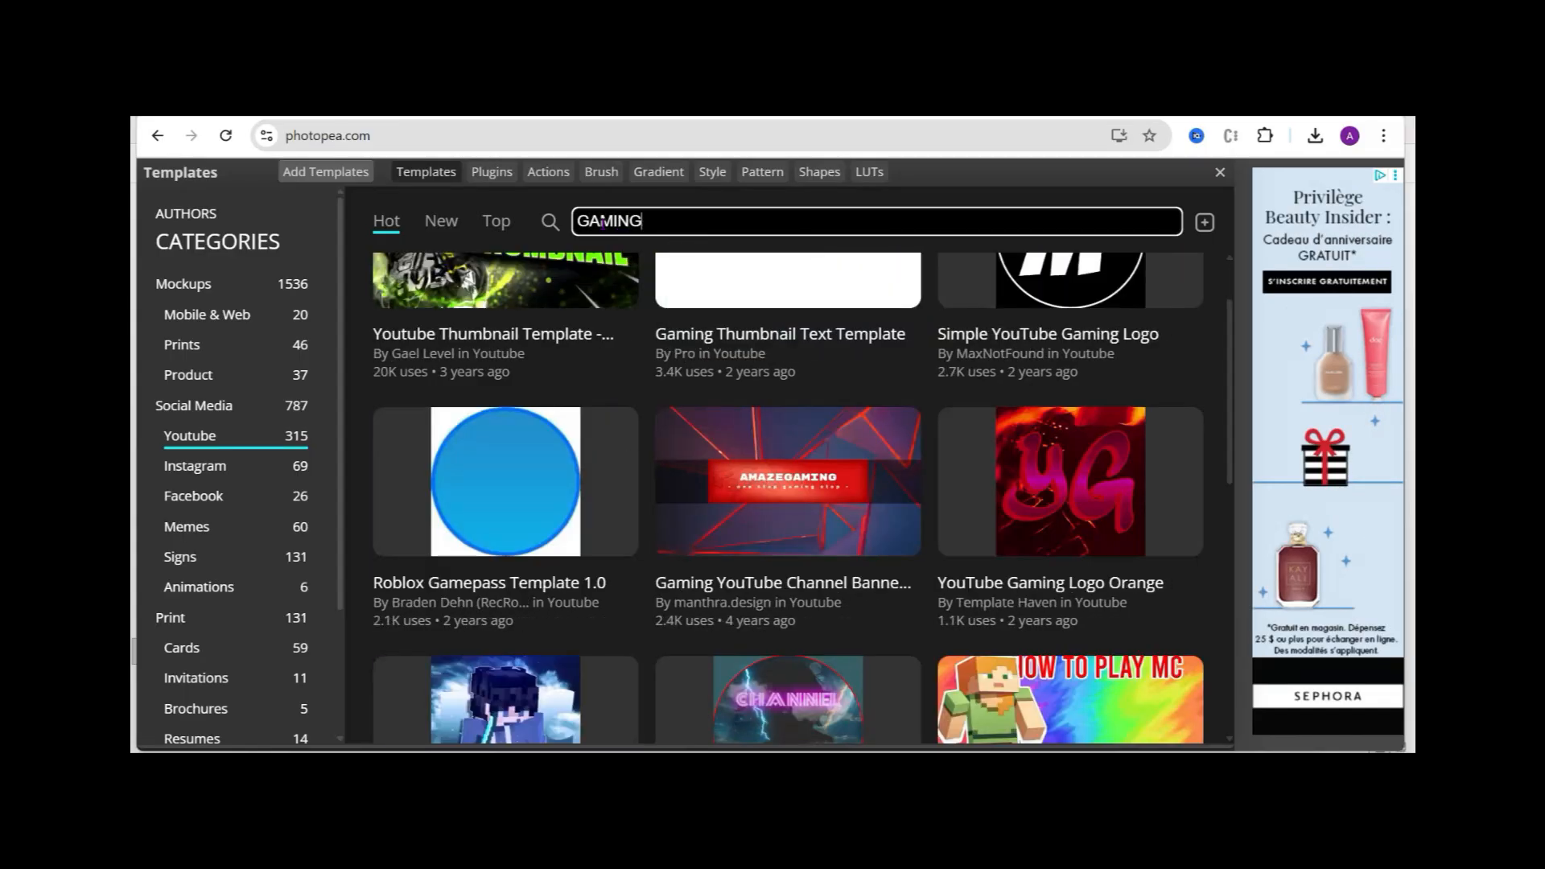
scroll(663, 395, "up", 1)
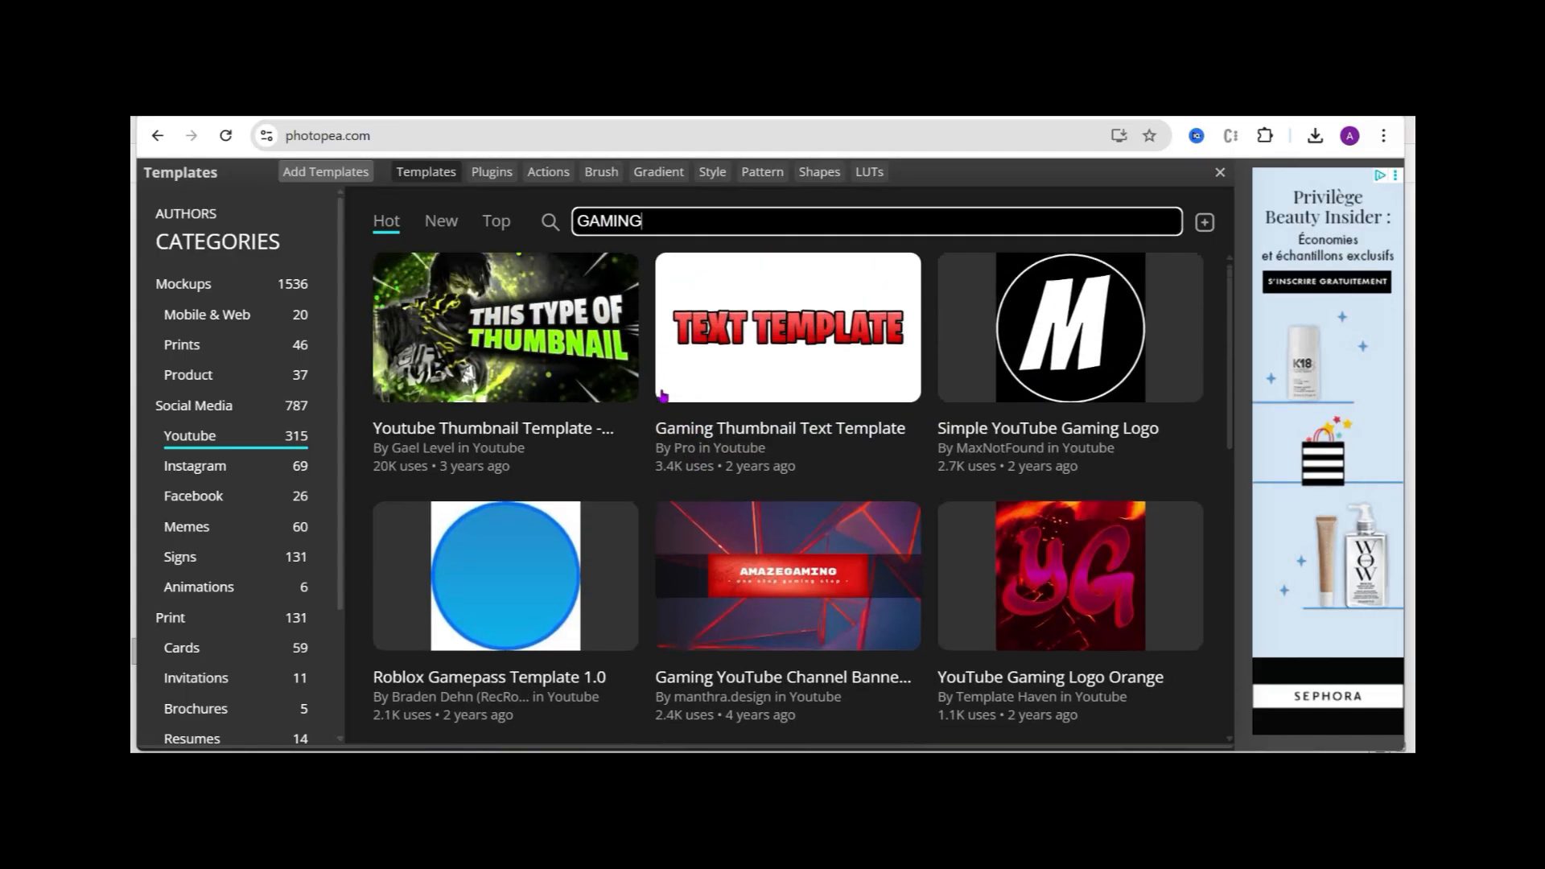
scroll(661, 419, "down", 5)
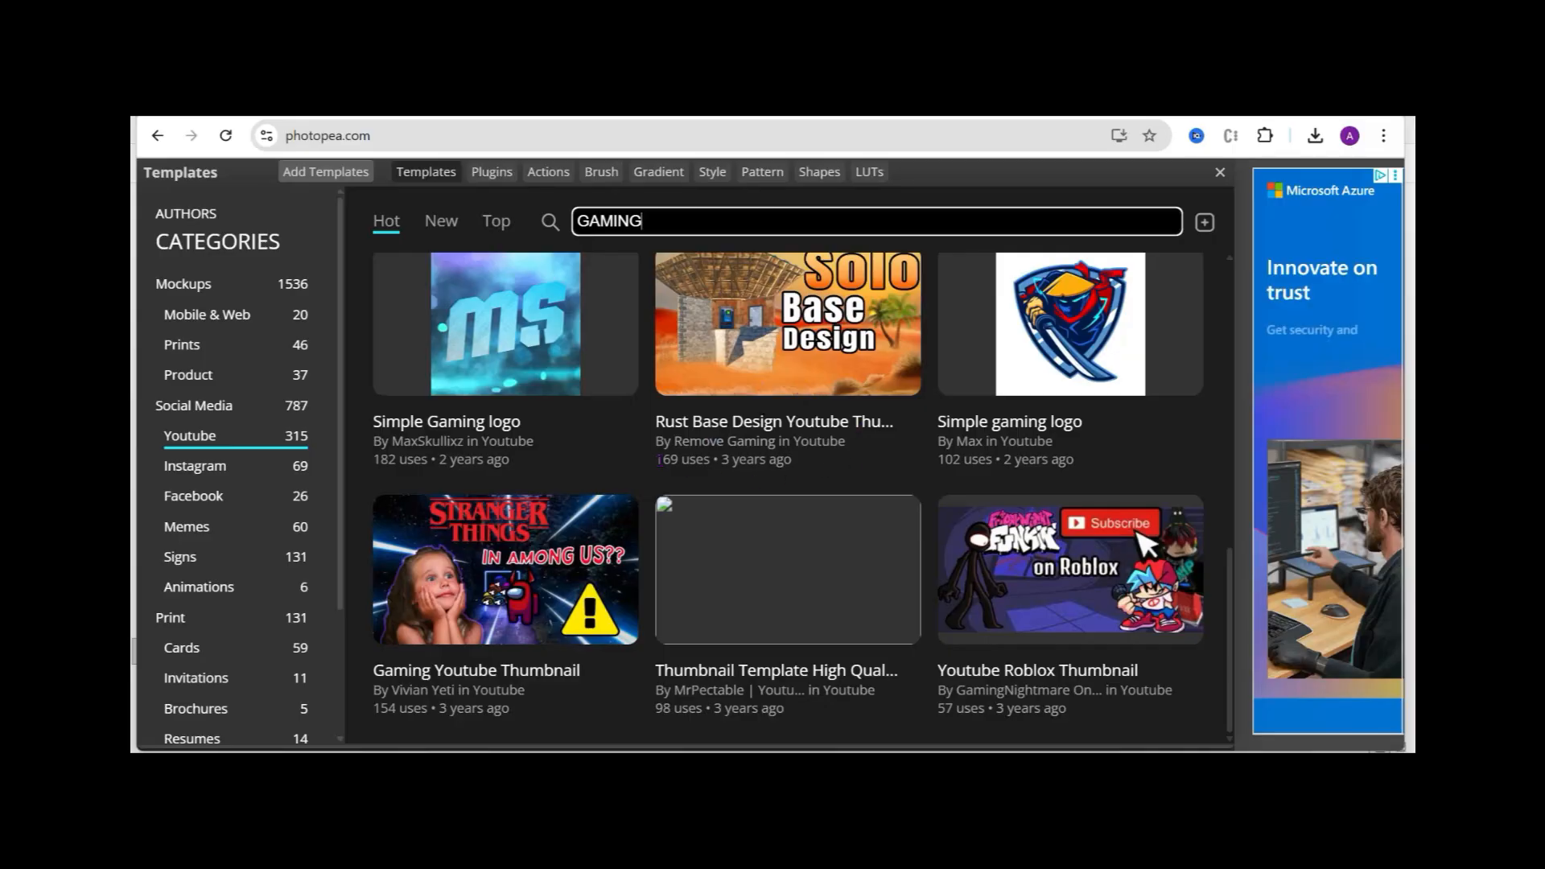
scroll(728, 579, "up", 3)
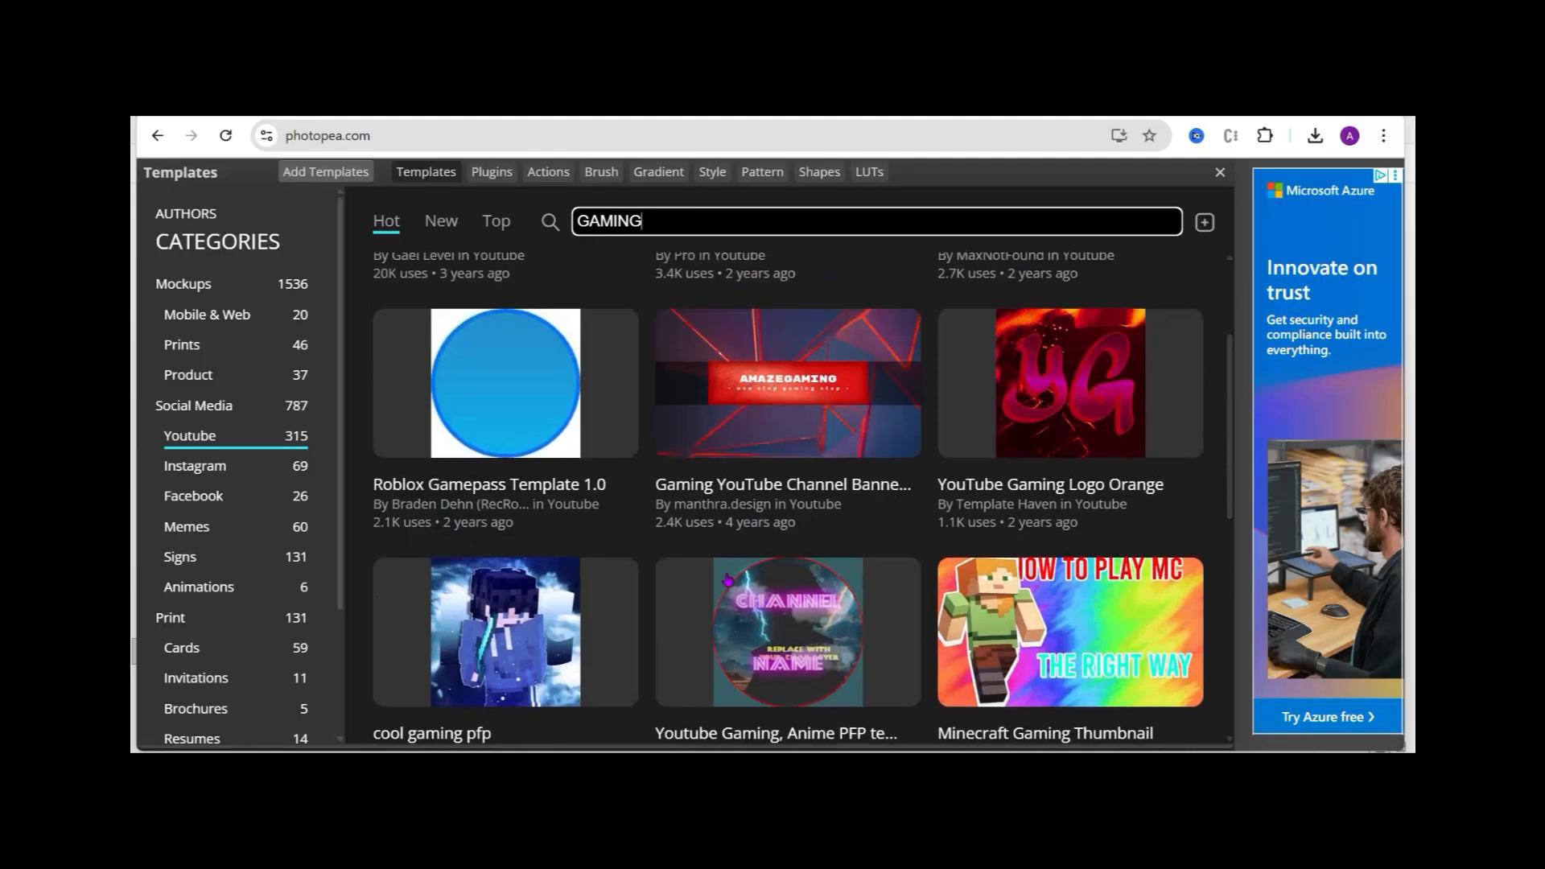
scroll(728, 579, "up", 2)
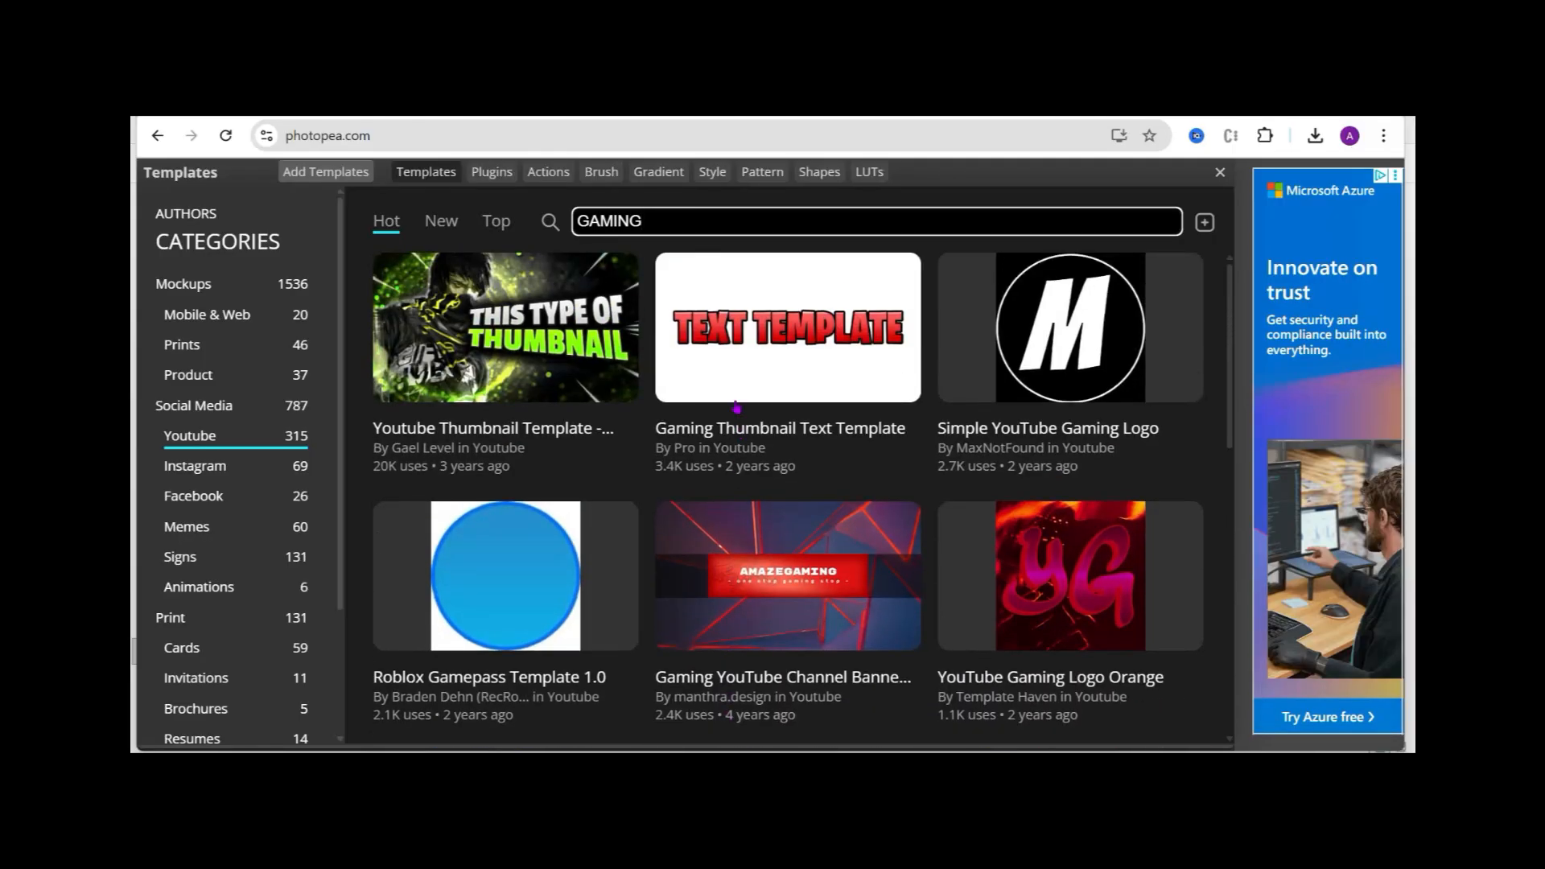
Clear the search term to list all Youtube templates again.
key("BackSpace")
key("BackSpace")
key("BackSpace")
key("BackSpace")
key("BackSpace")
key("BackSpace")
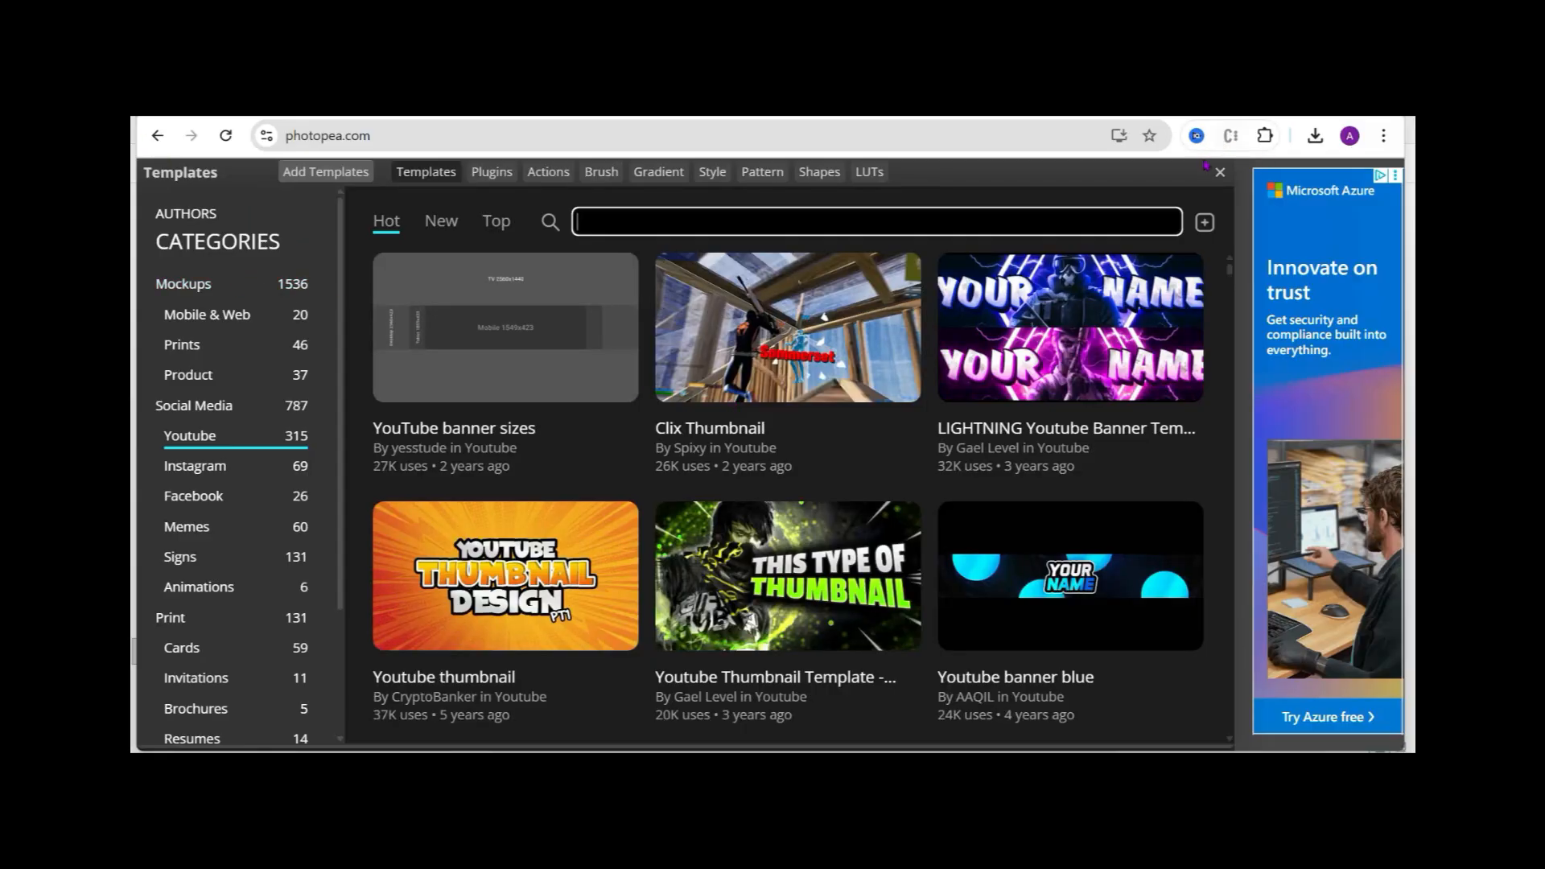
Close the template library to return to the start page.
left_click(1219, 172)
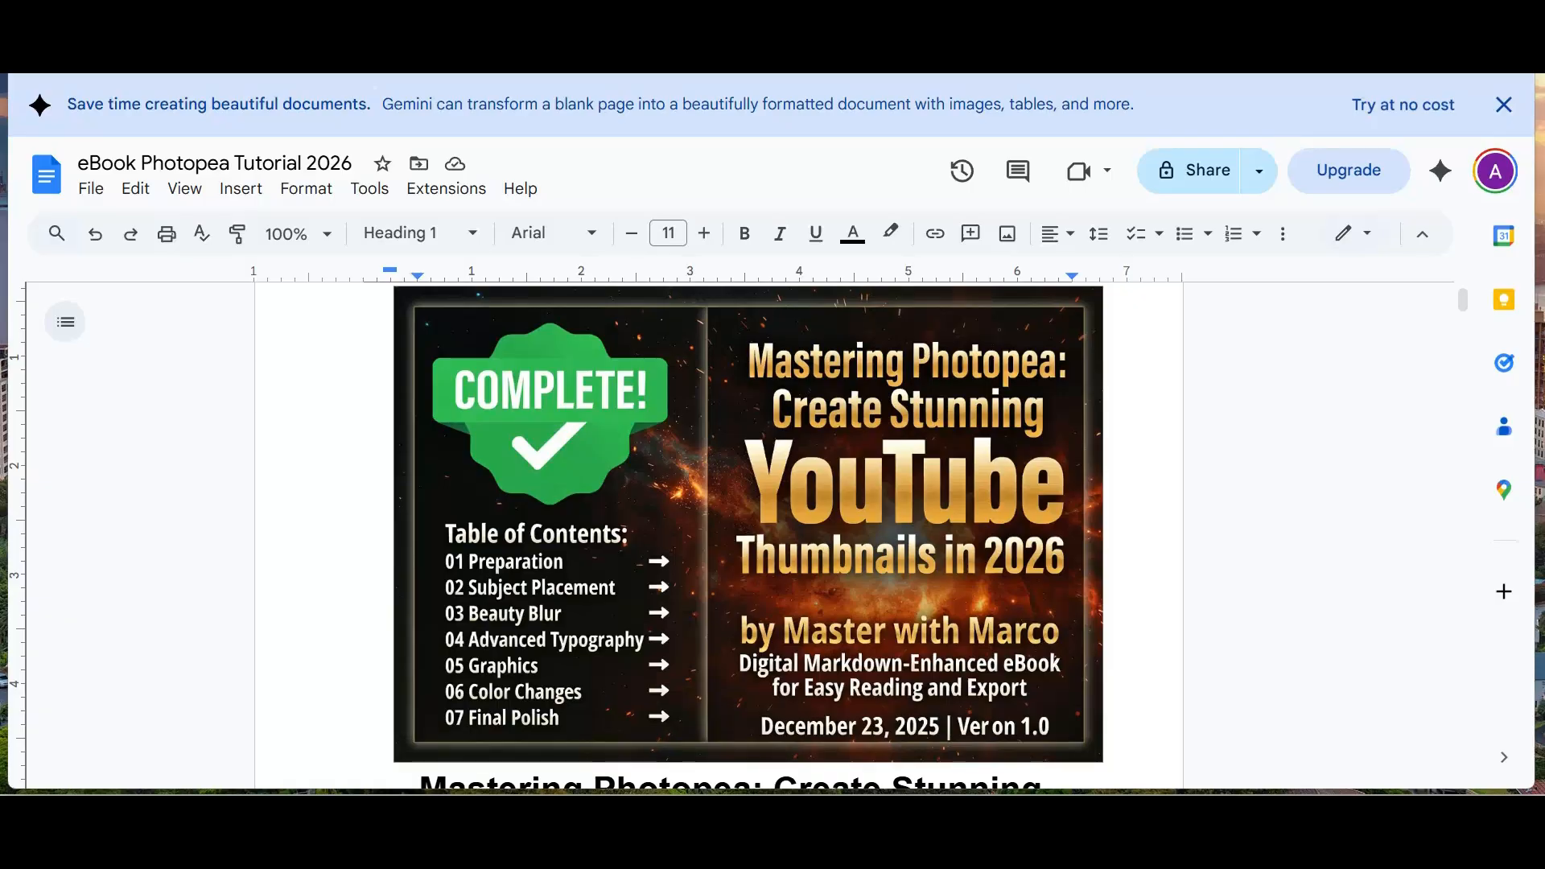
Switch to the "eBook Photopea Tutorial 2026" document in Google Docs, read through its table of contents and return to its beginning.
scroll(734, 523, "down", 5)
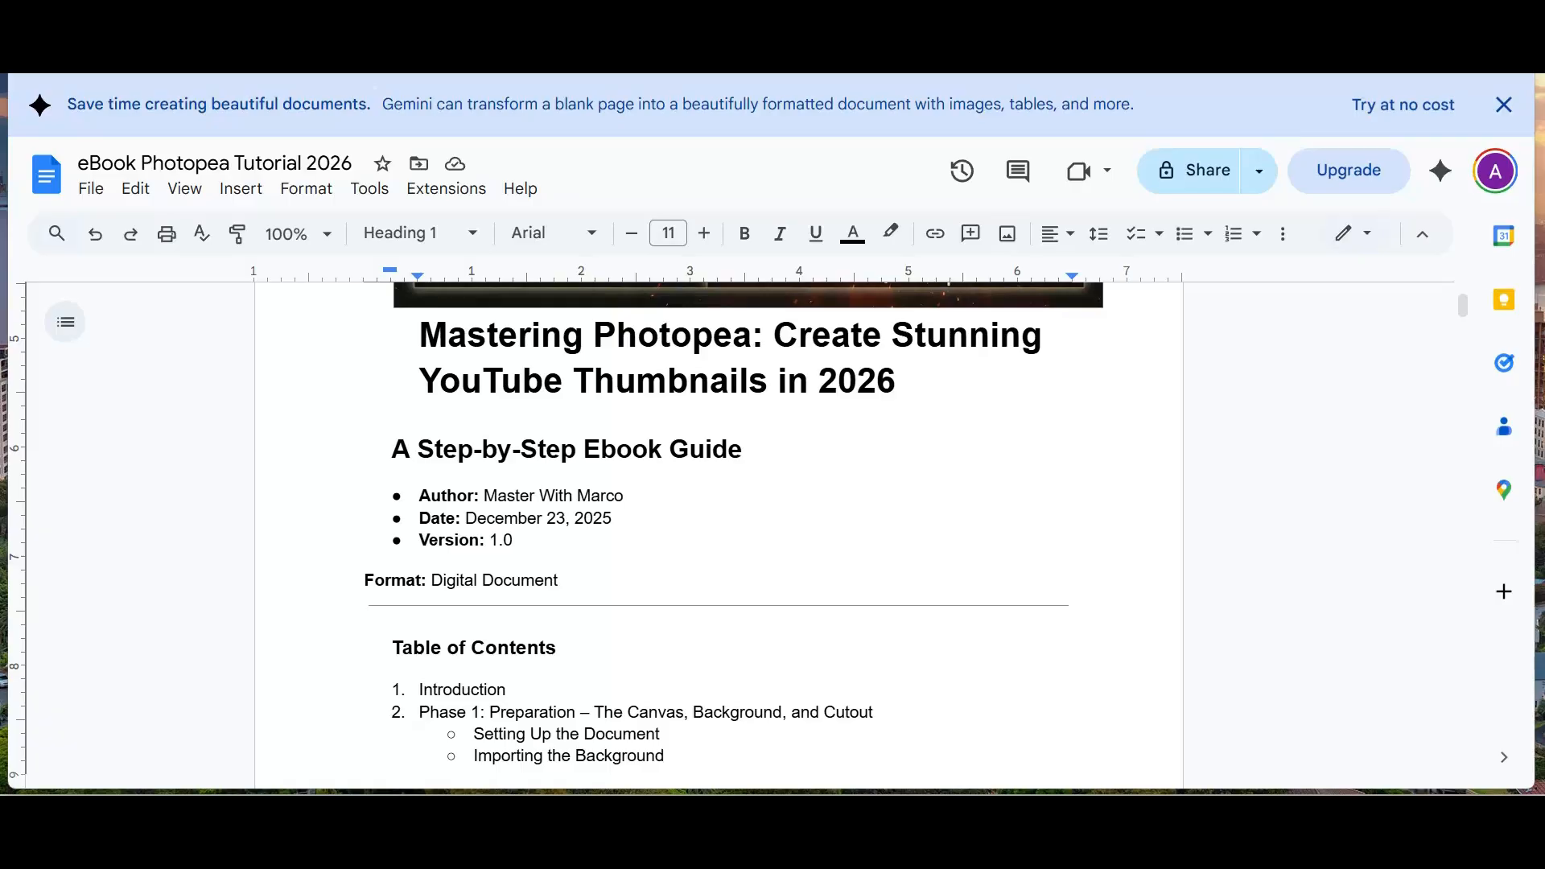
scroll(207, 322, "down", 3)
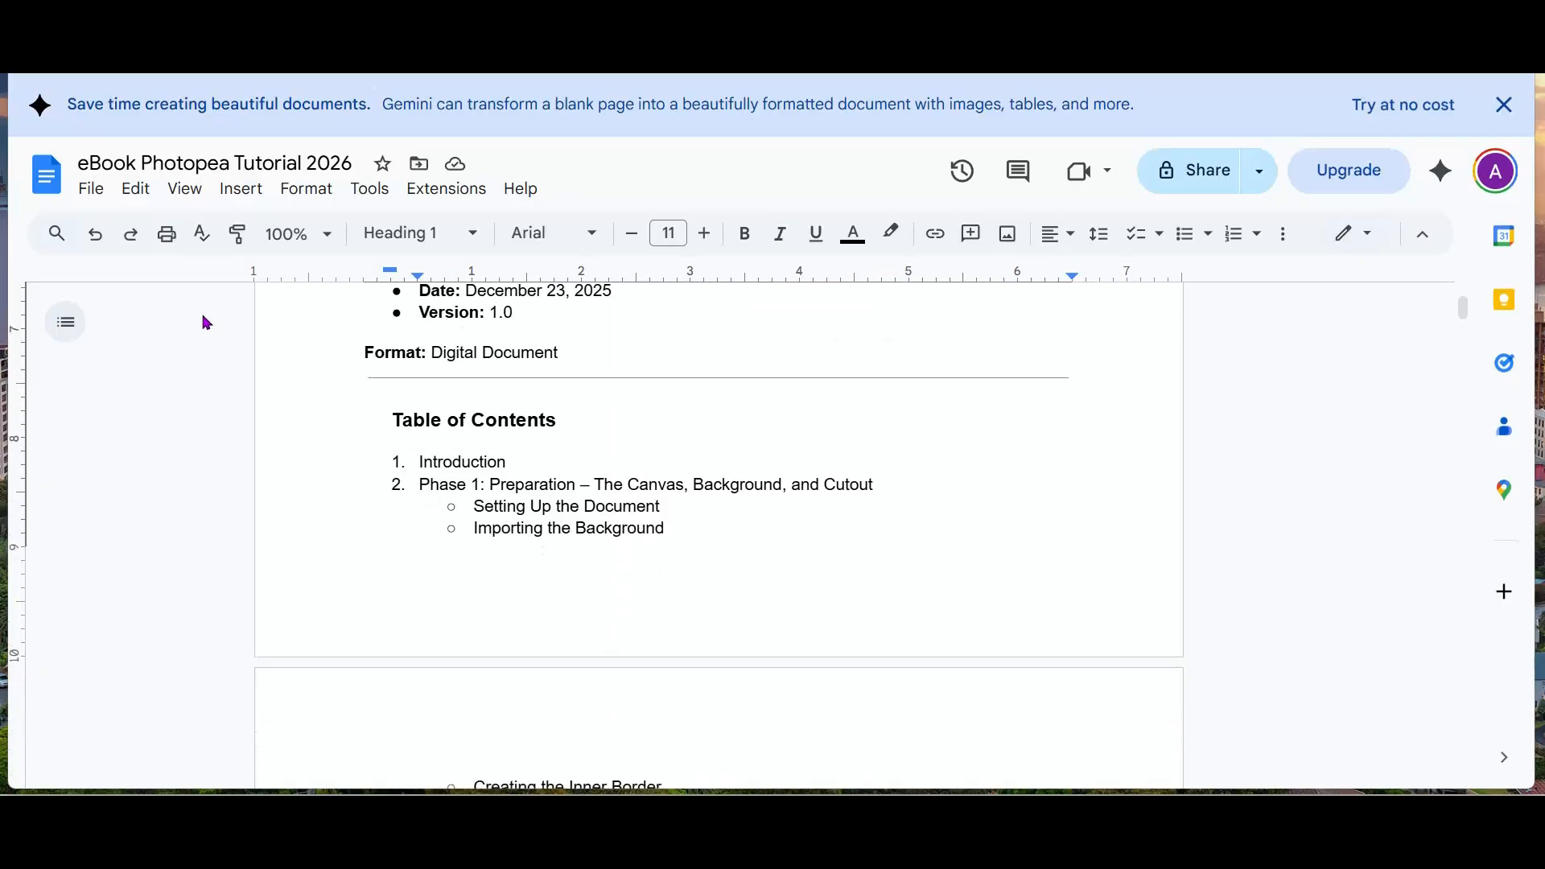
scroll(207, 323, "down", 5)
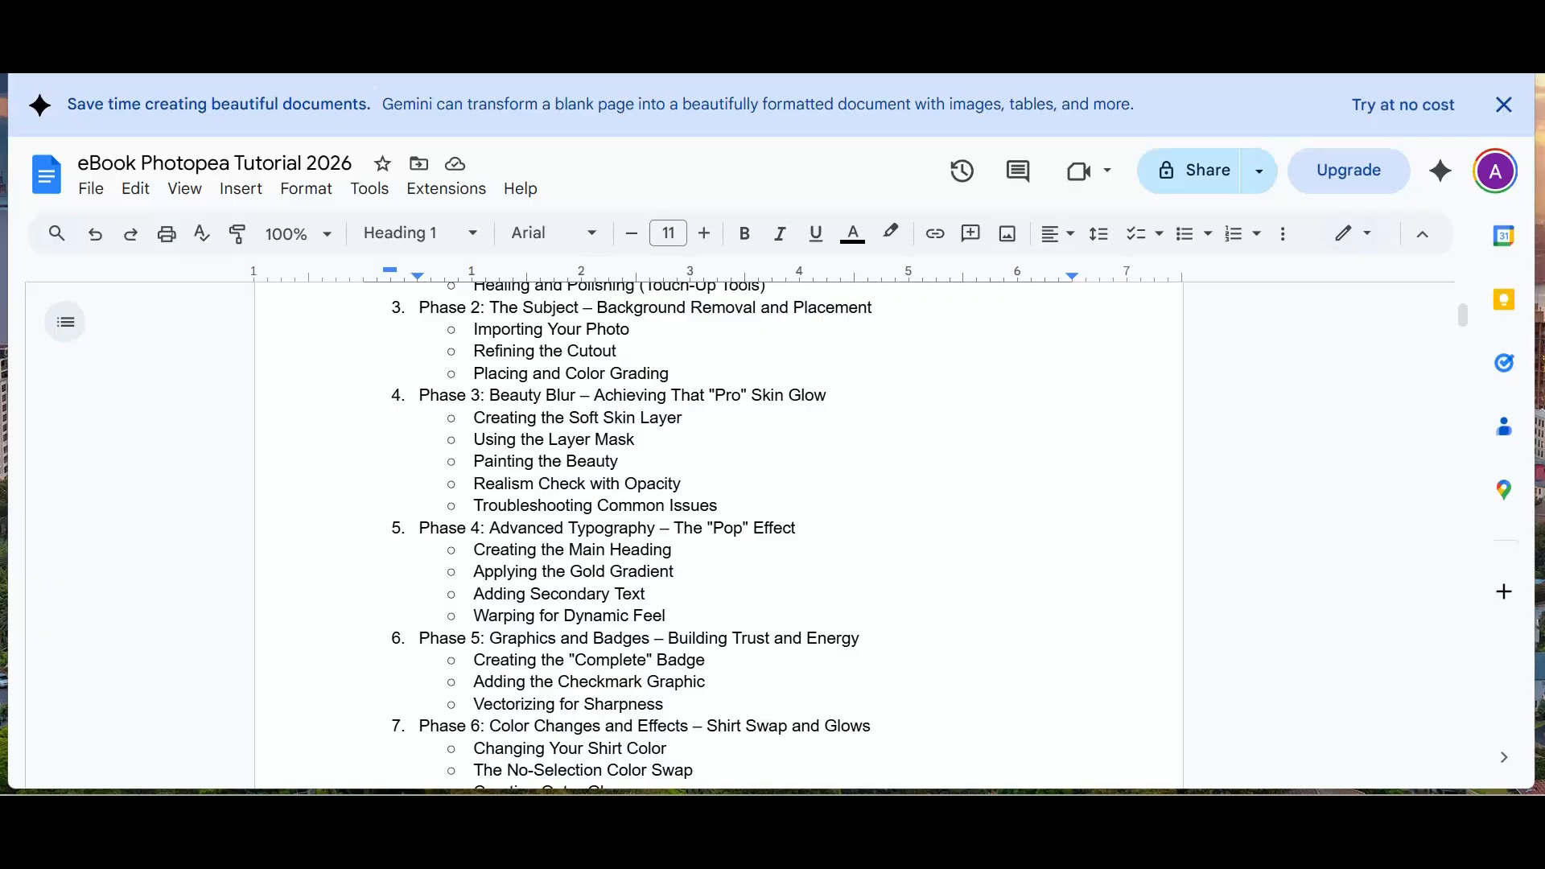
scroll(342, 394, "down", 4)
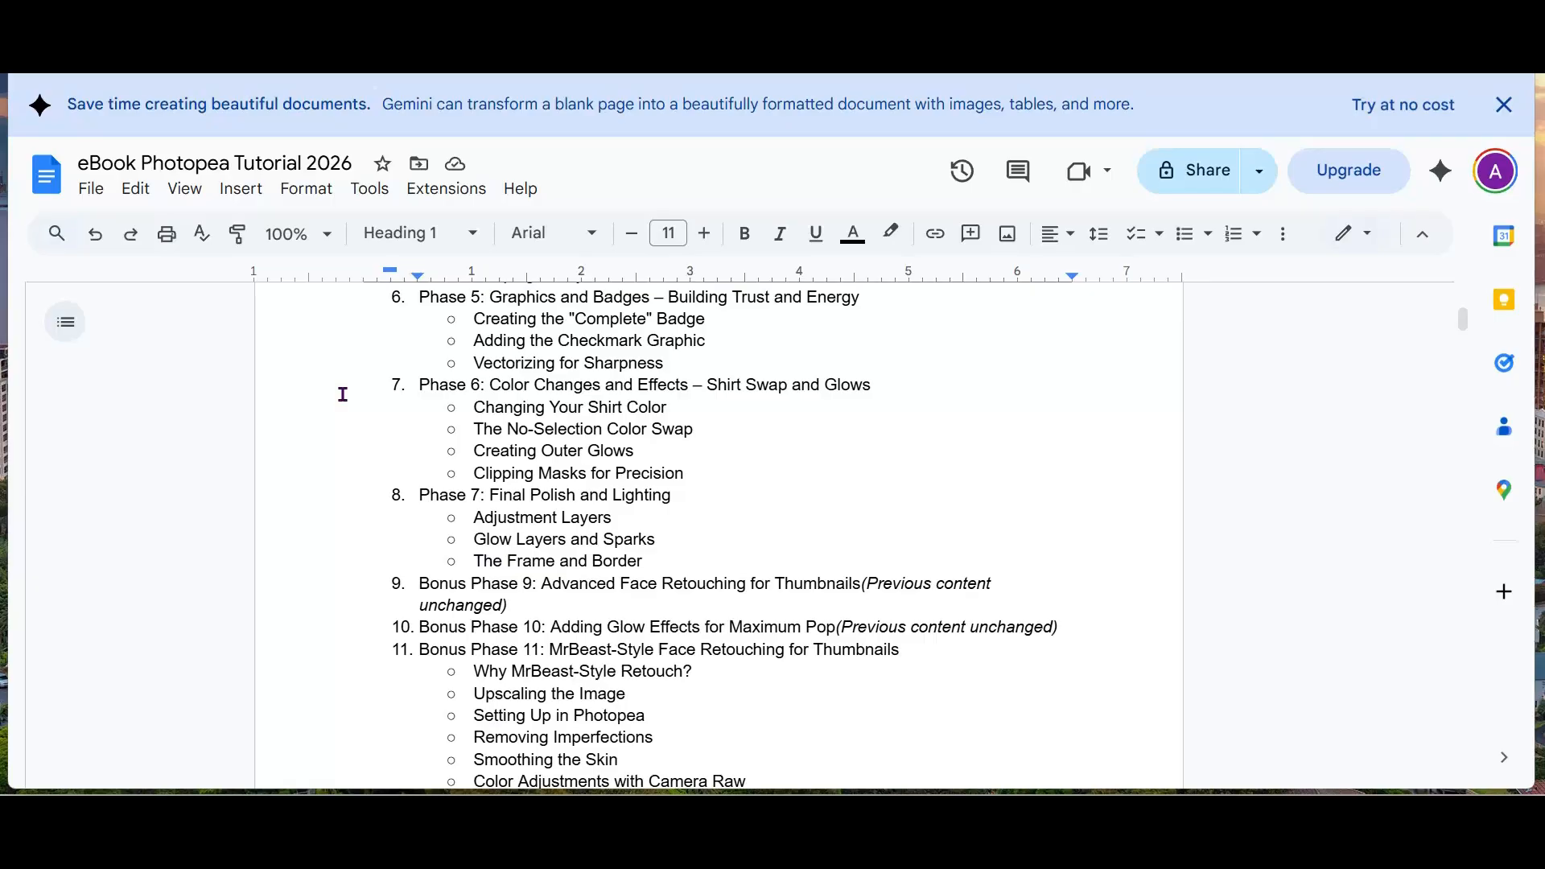
scroll(343, 394, "down", 2)
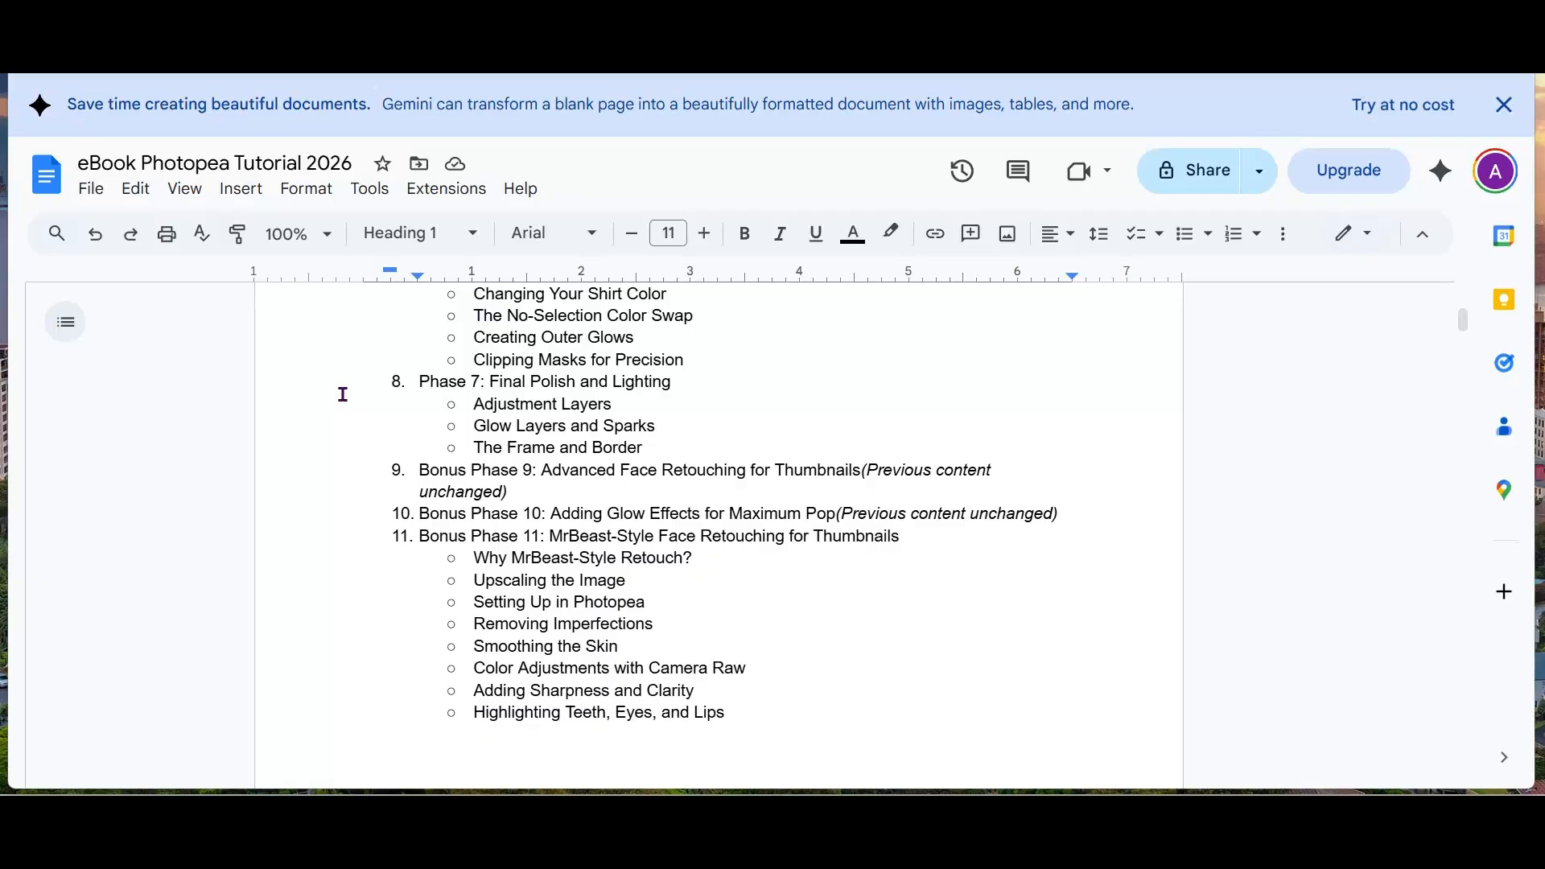
scroll(342, 393, "down", 5)
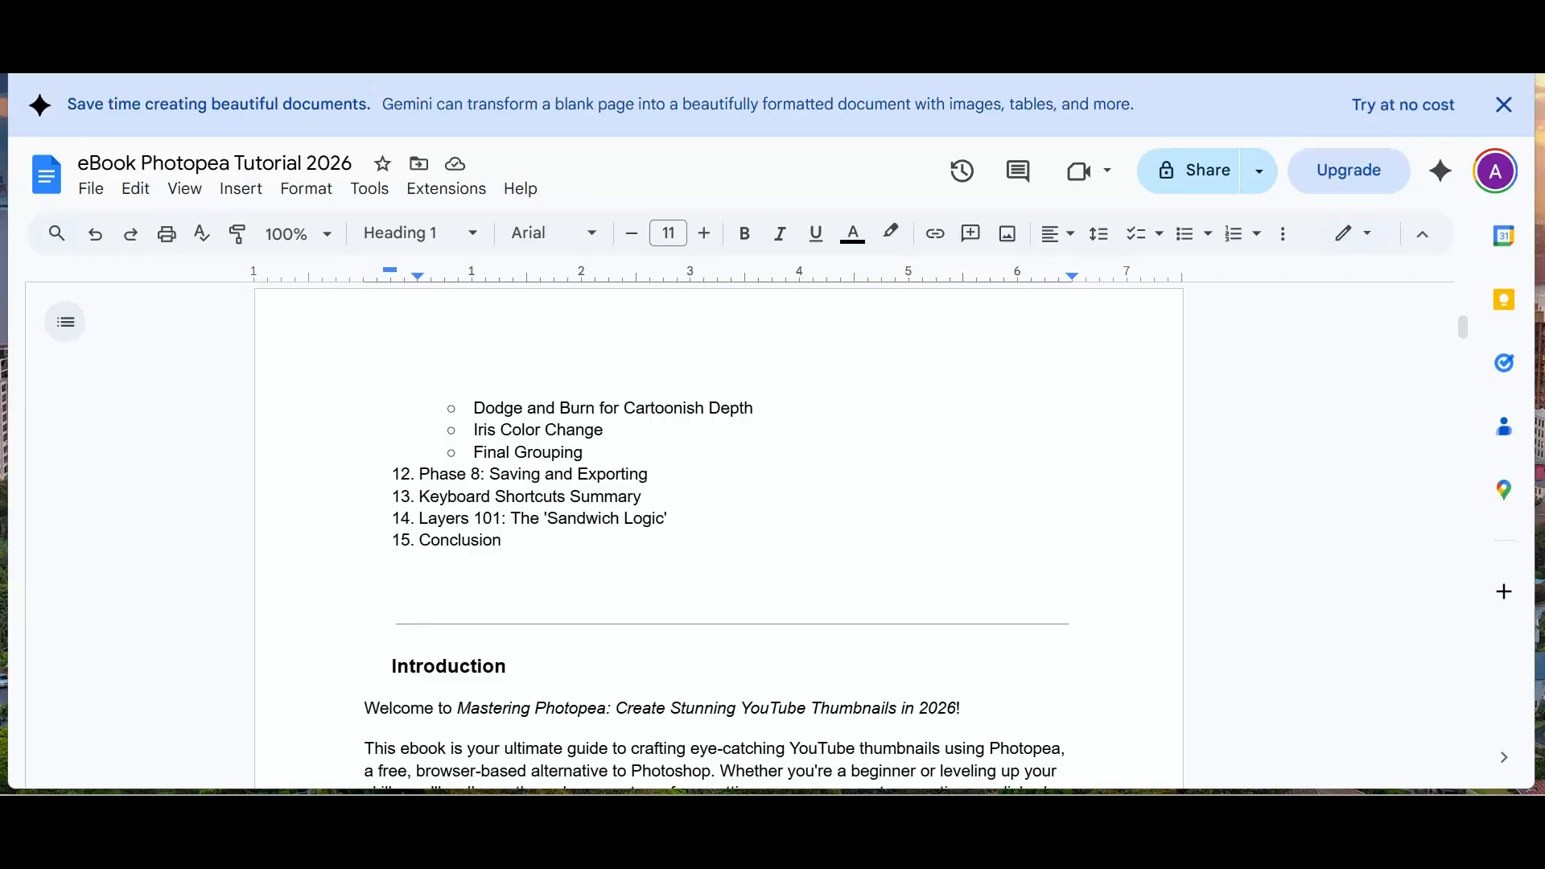
key("ctrl+Home")
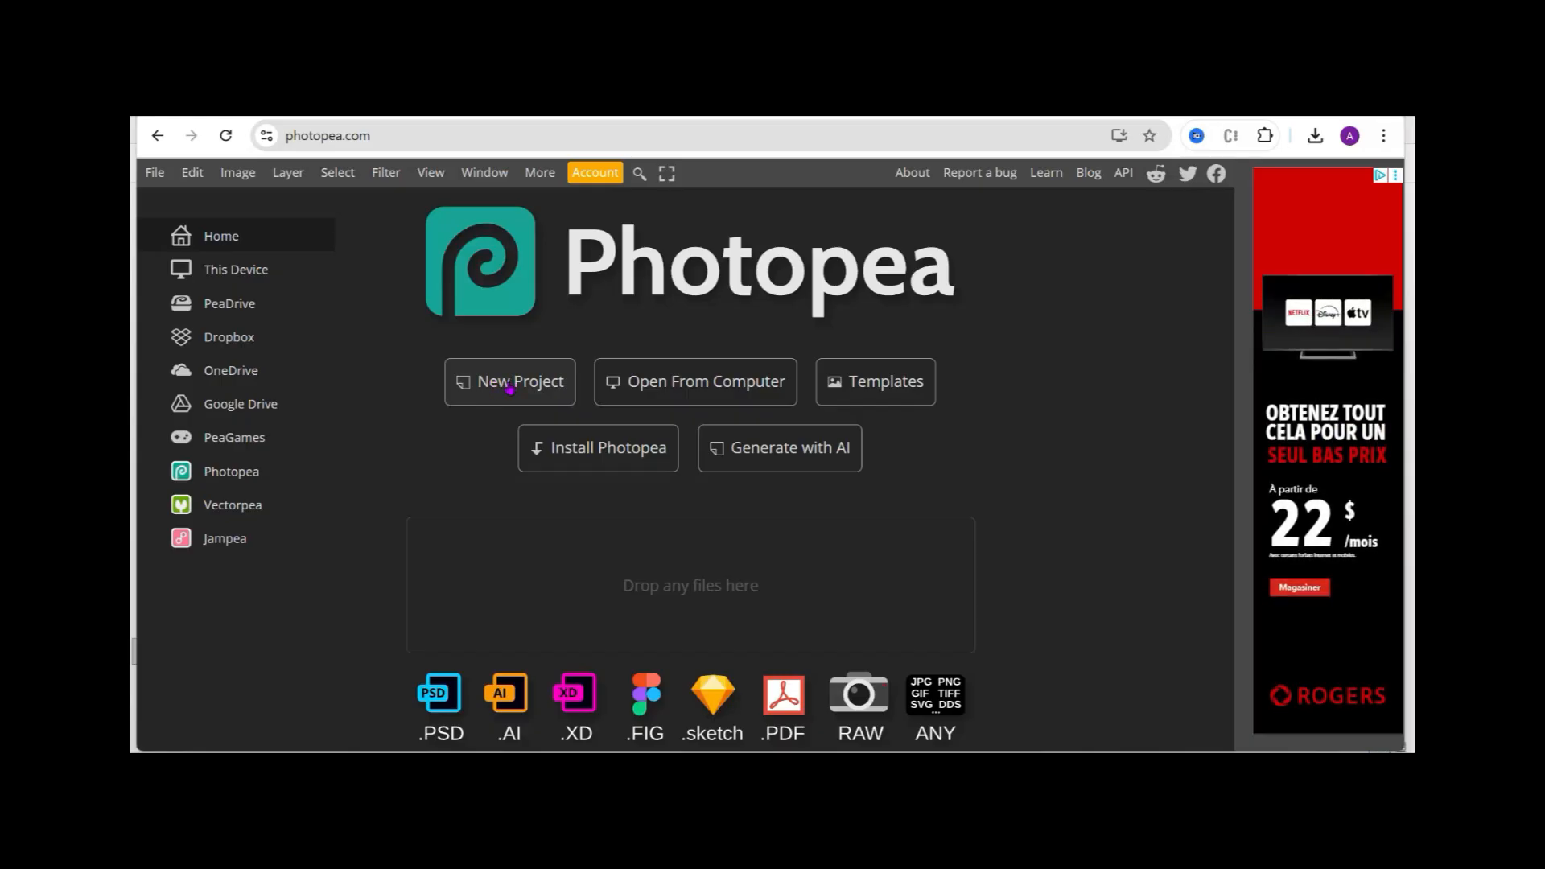
Start a new project in Photopea from the 1920 x 1080 px FB Event Image preset.
left_click(510, 390)
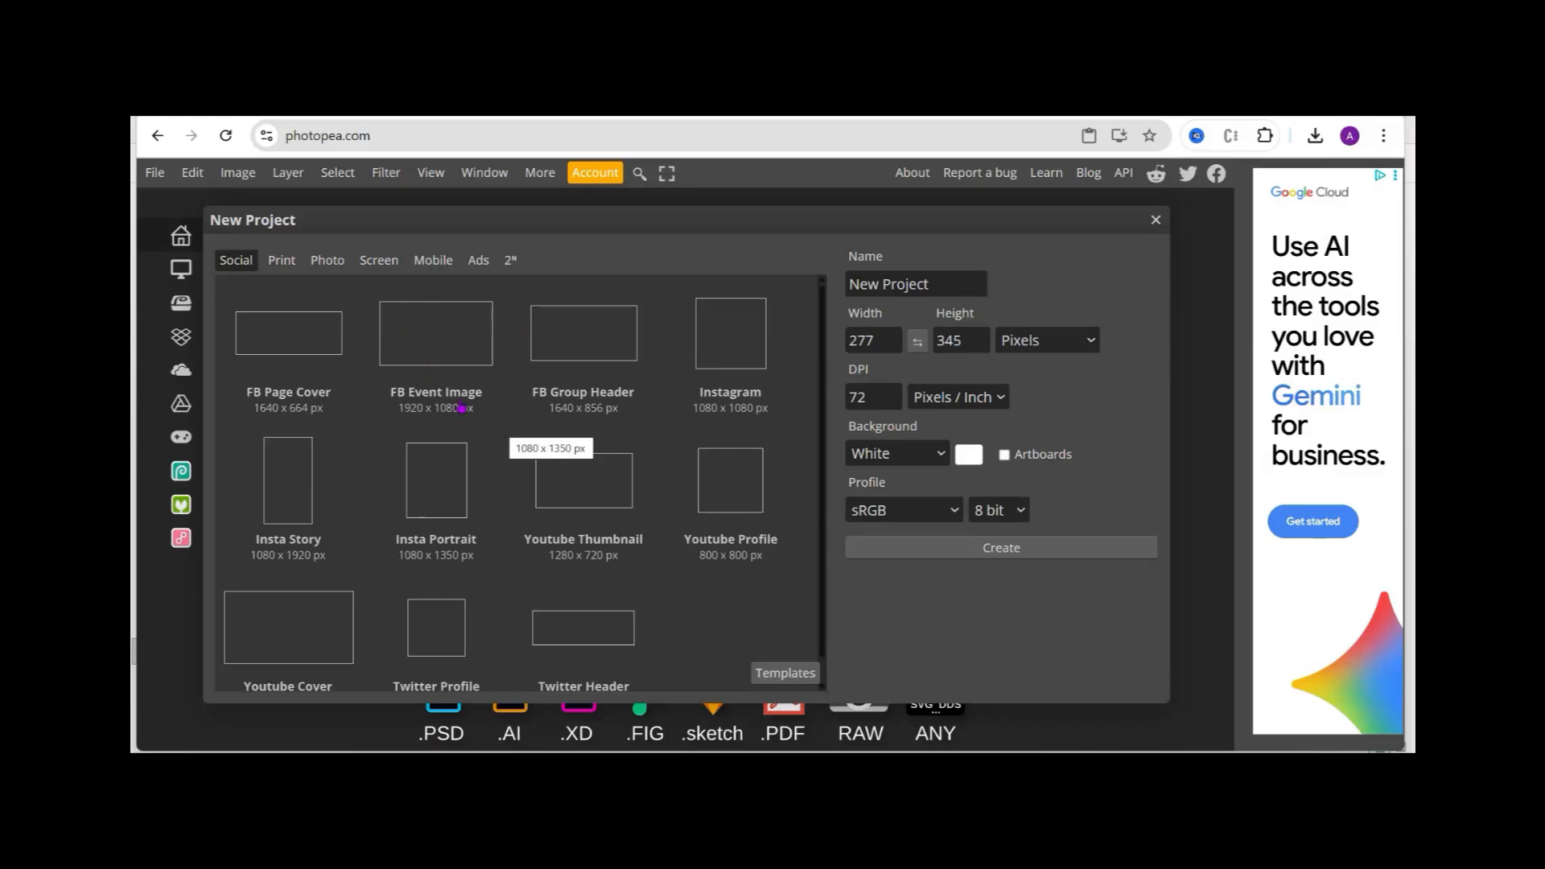
left_click(458, 349)
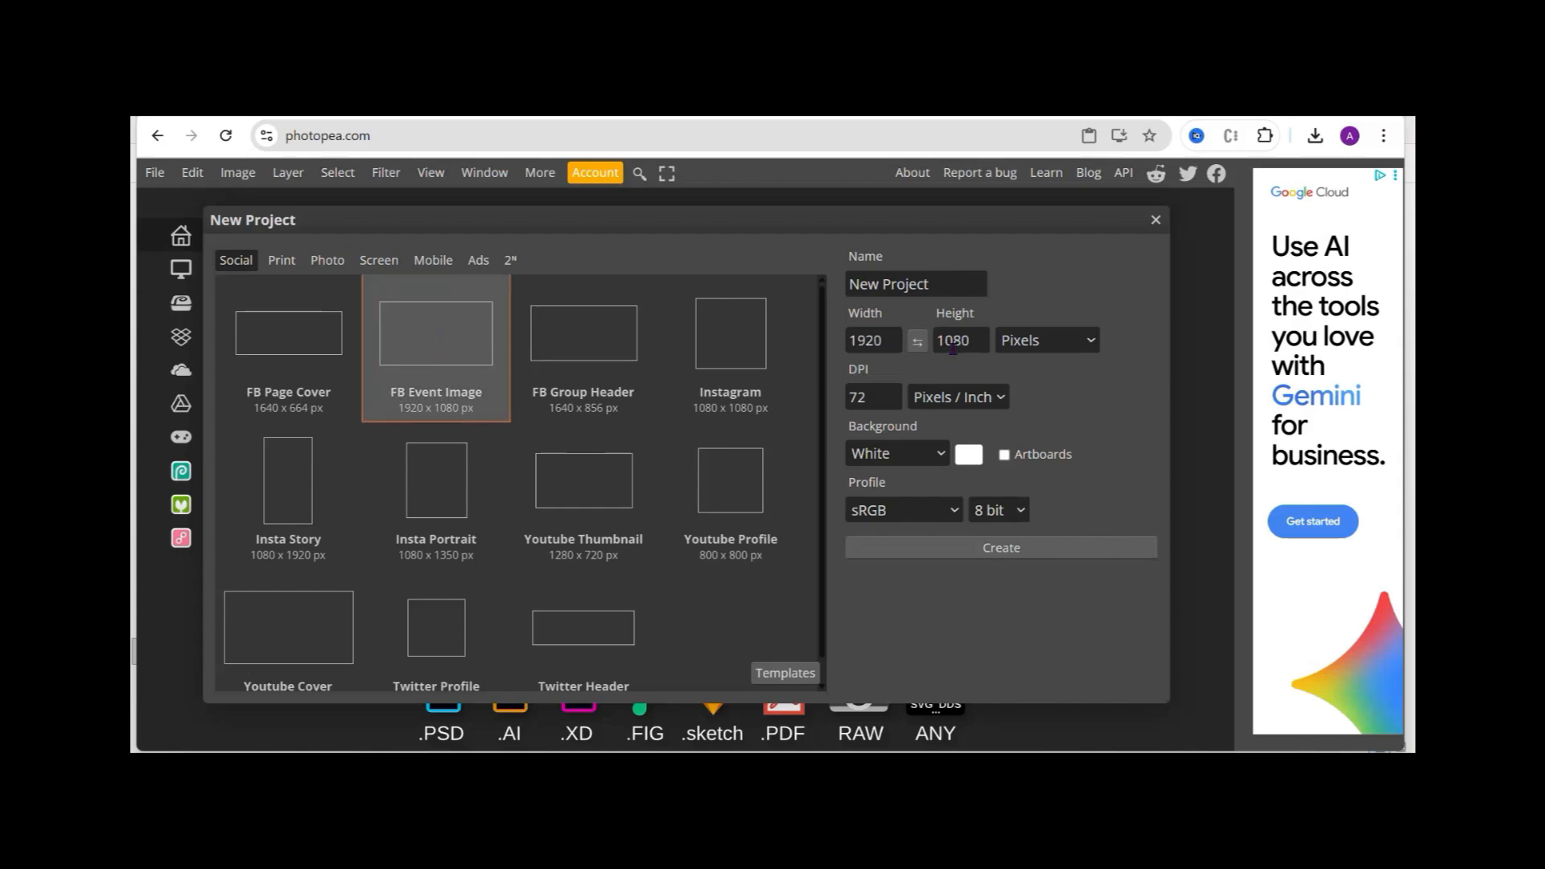
double_click(847, 348)
double_click(935, 346)
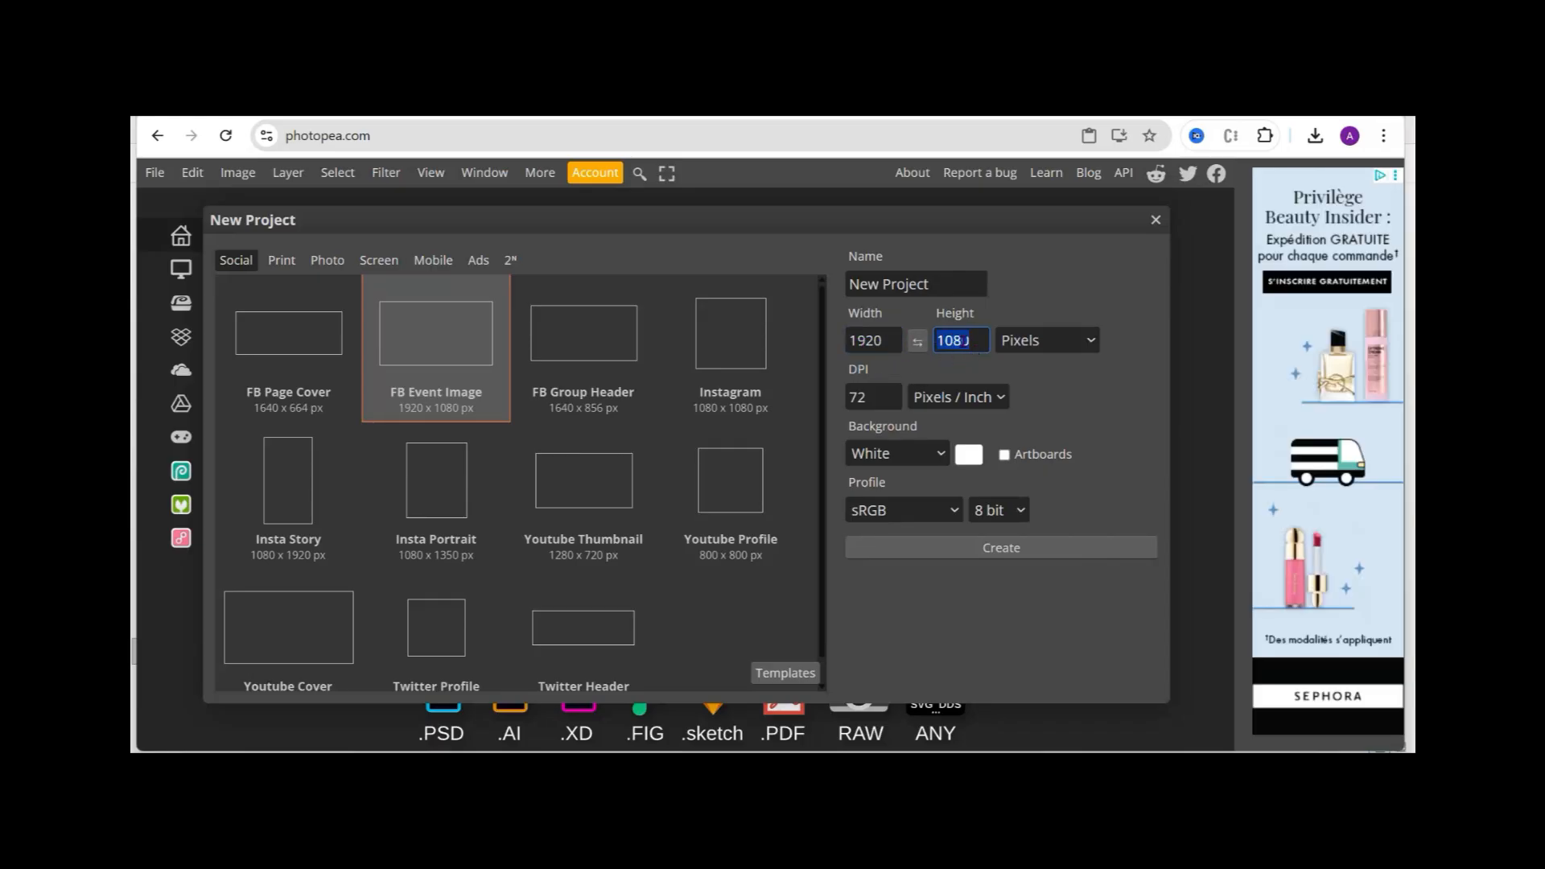
Name the new project DEMO and set its resolution to 150 pixels per inch.
left_click_drag(945, 281, 848, 293)
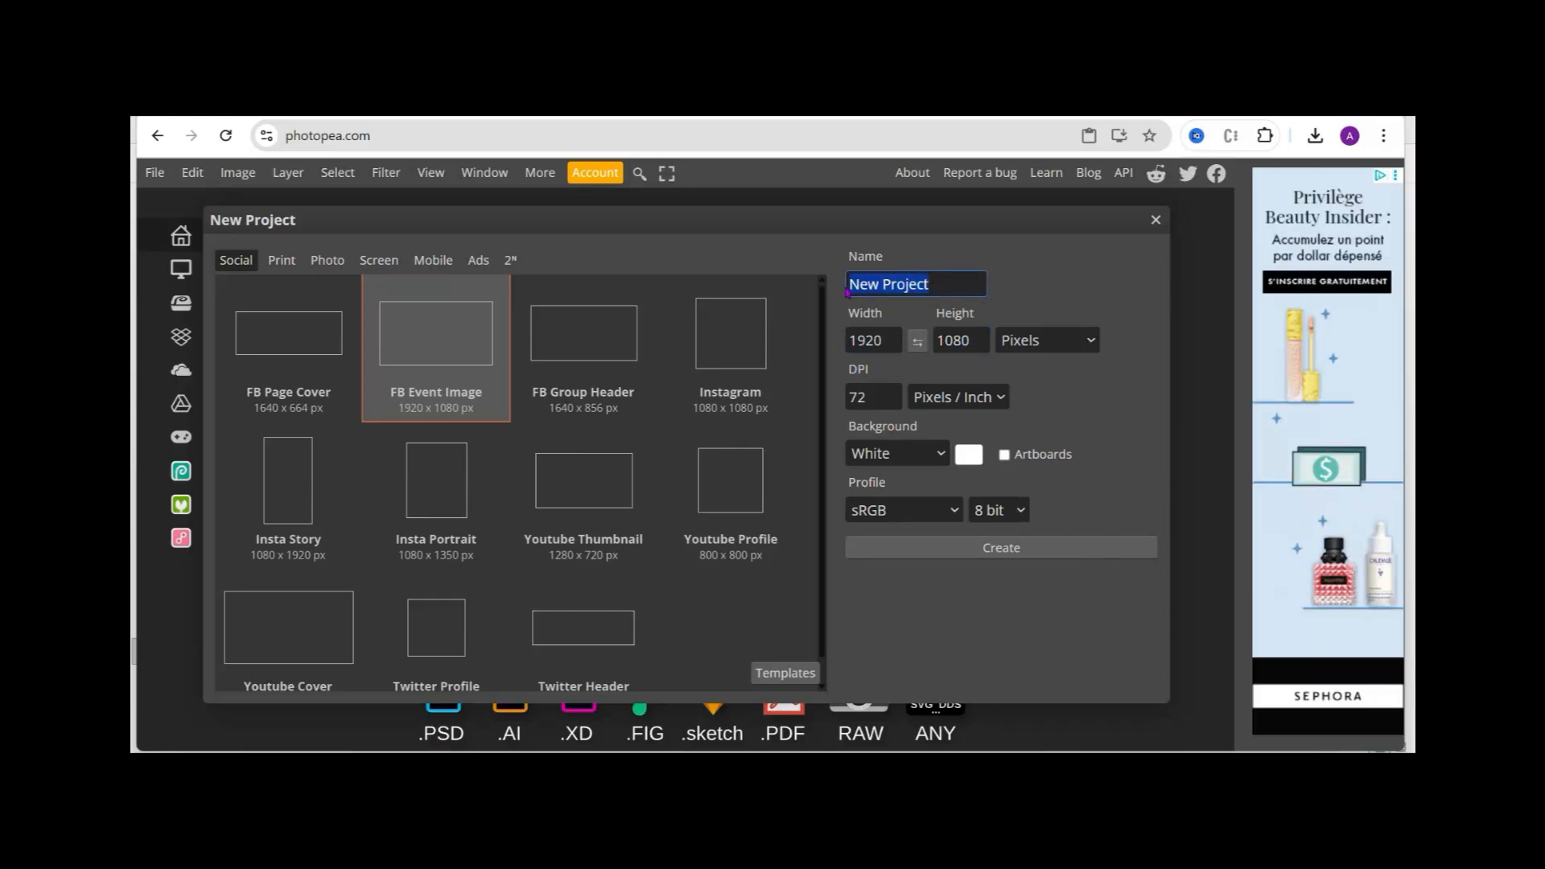
type("dE")
key("BackSpace")
key("BackSpace")
key("BackSpace")
key("BackSpace")
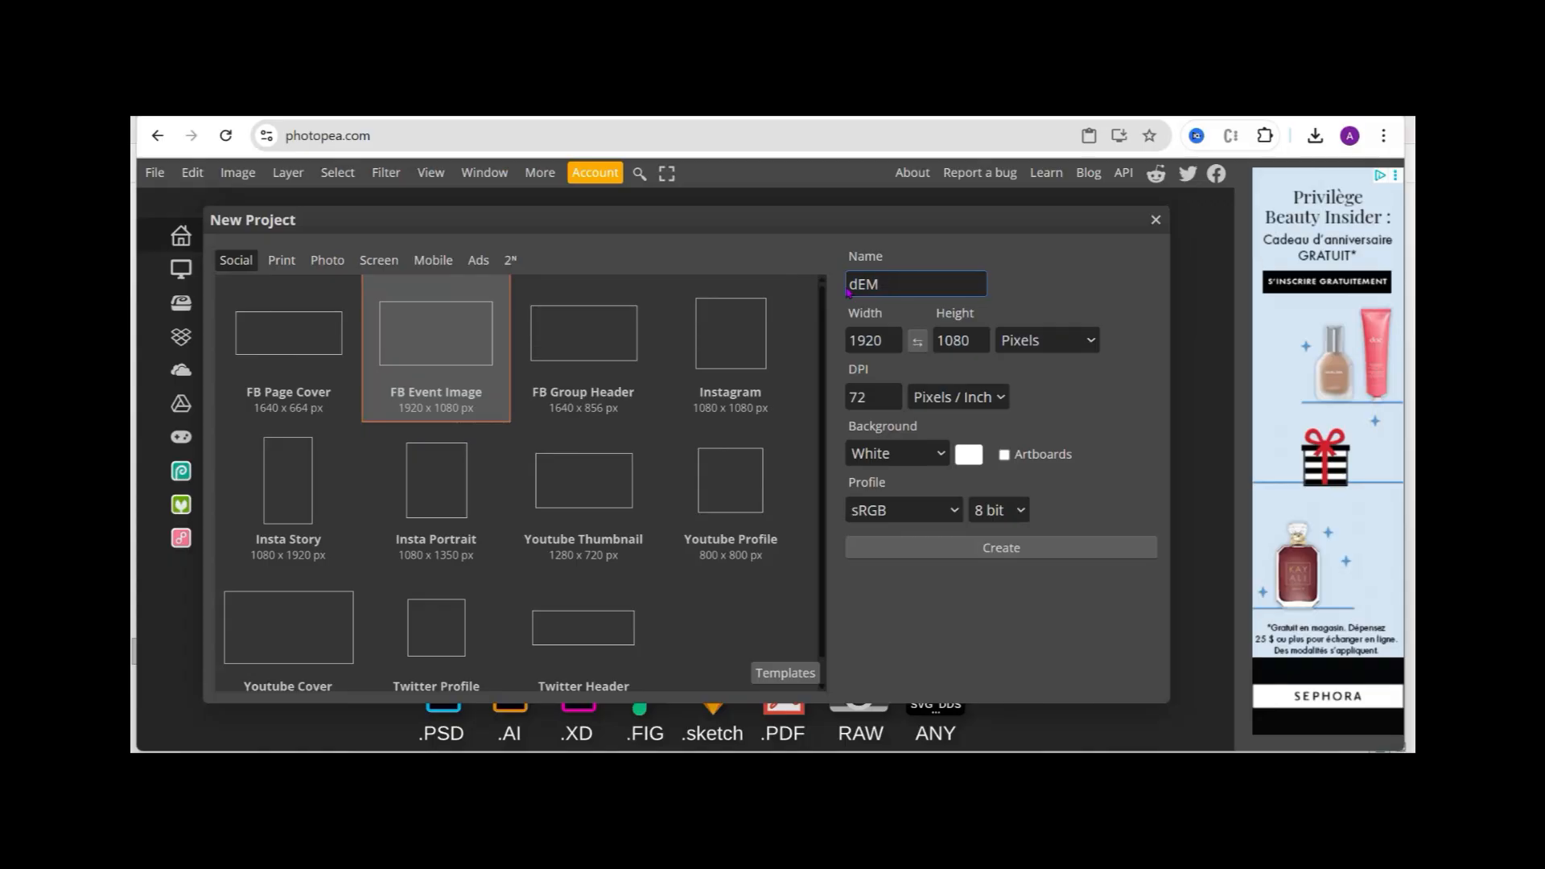
type("DEMO")
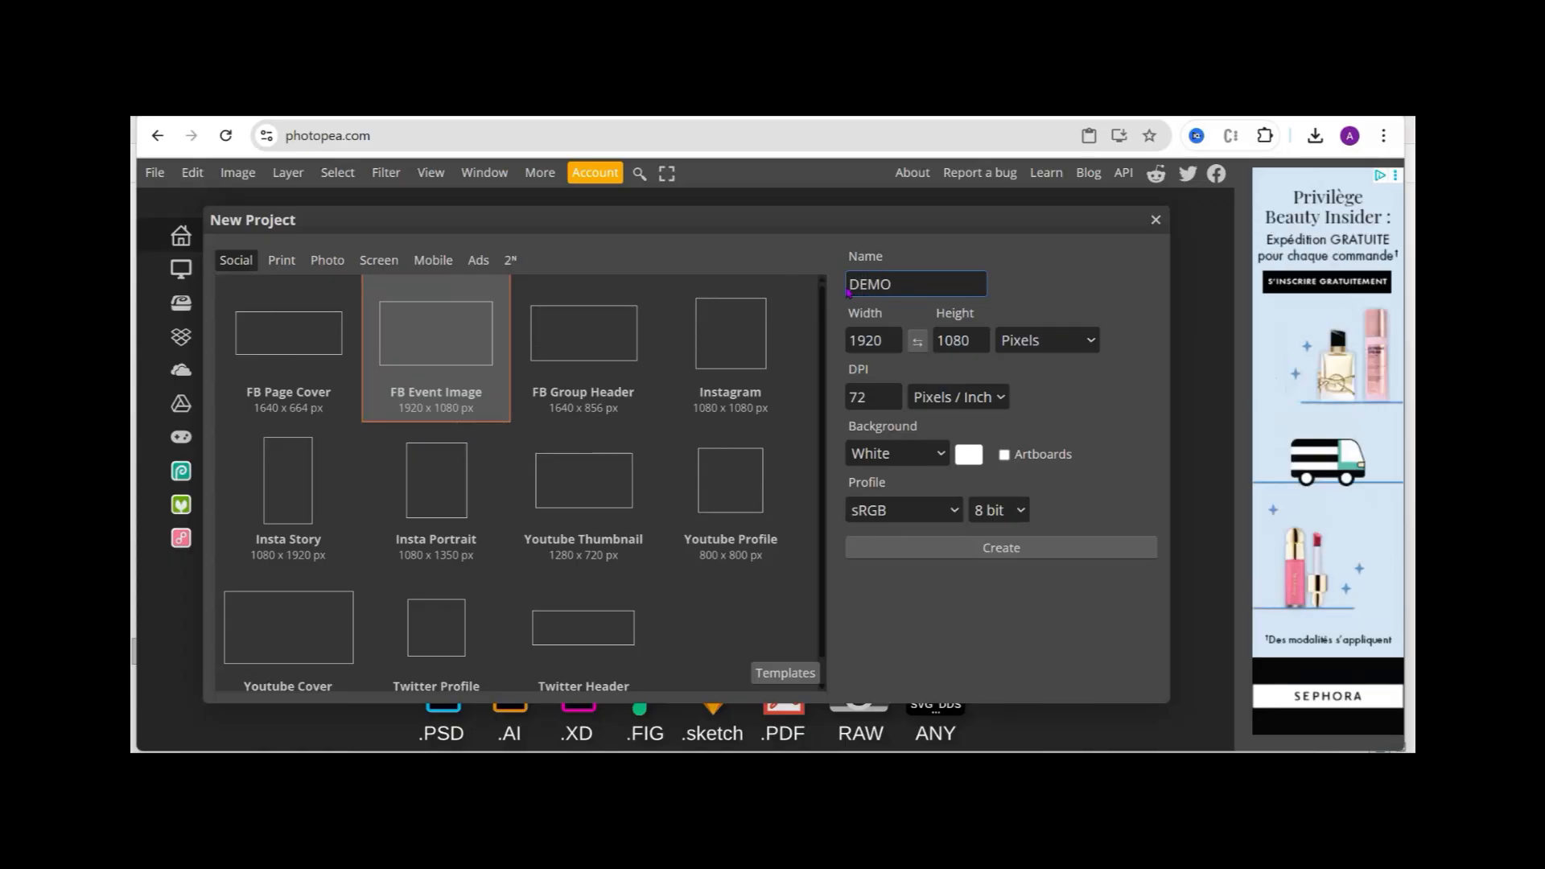
left_click(871, 397)
left_click_drag(871, 397, 856, 397)
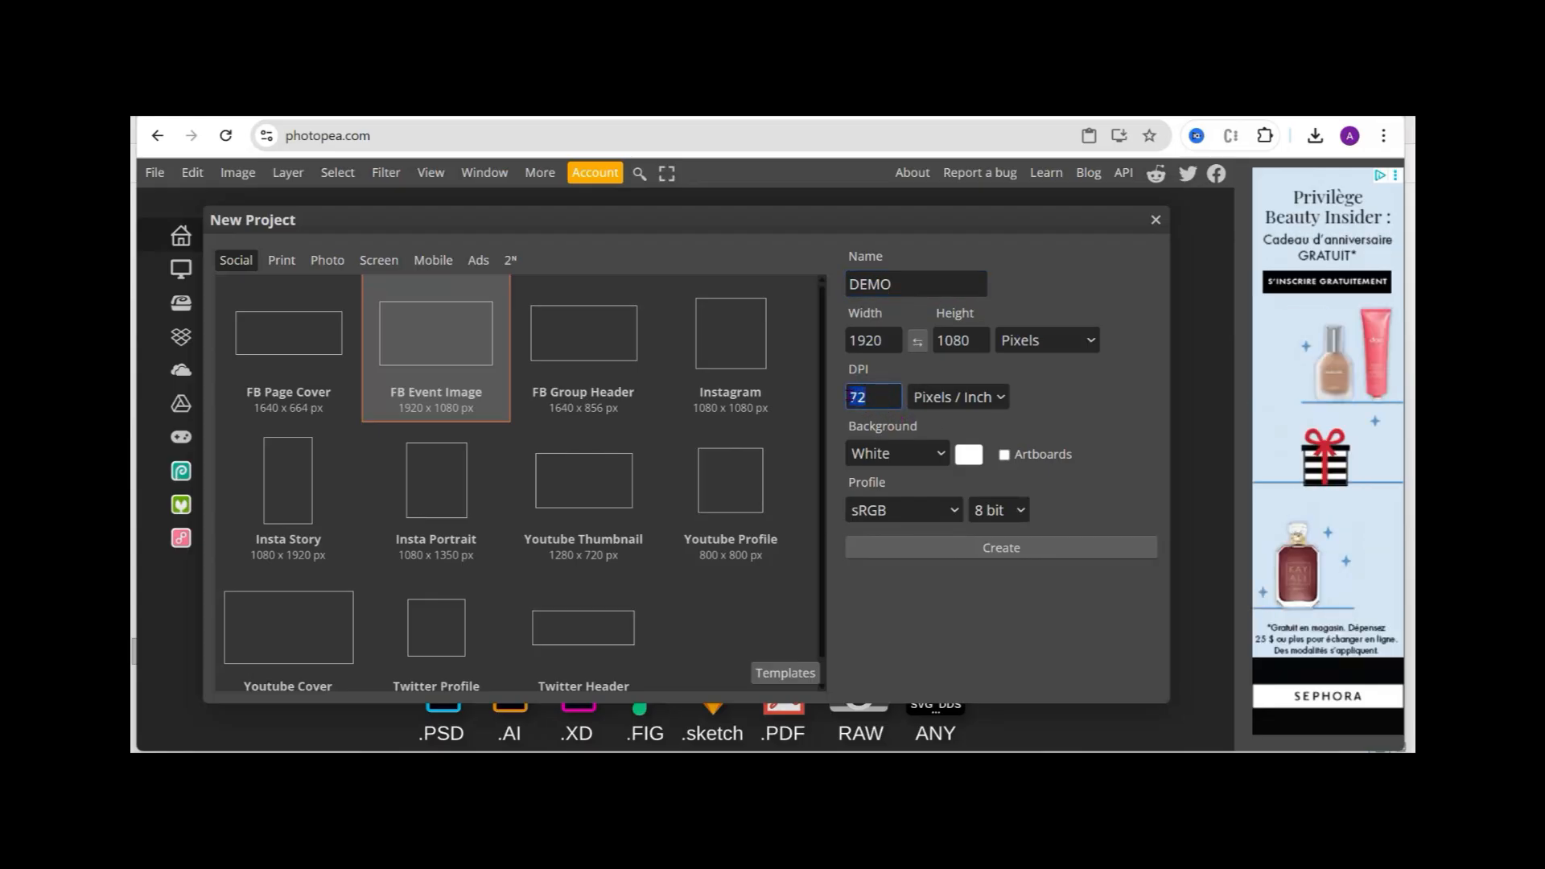
type("150")
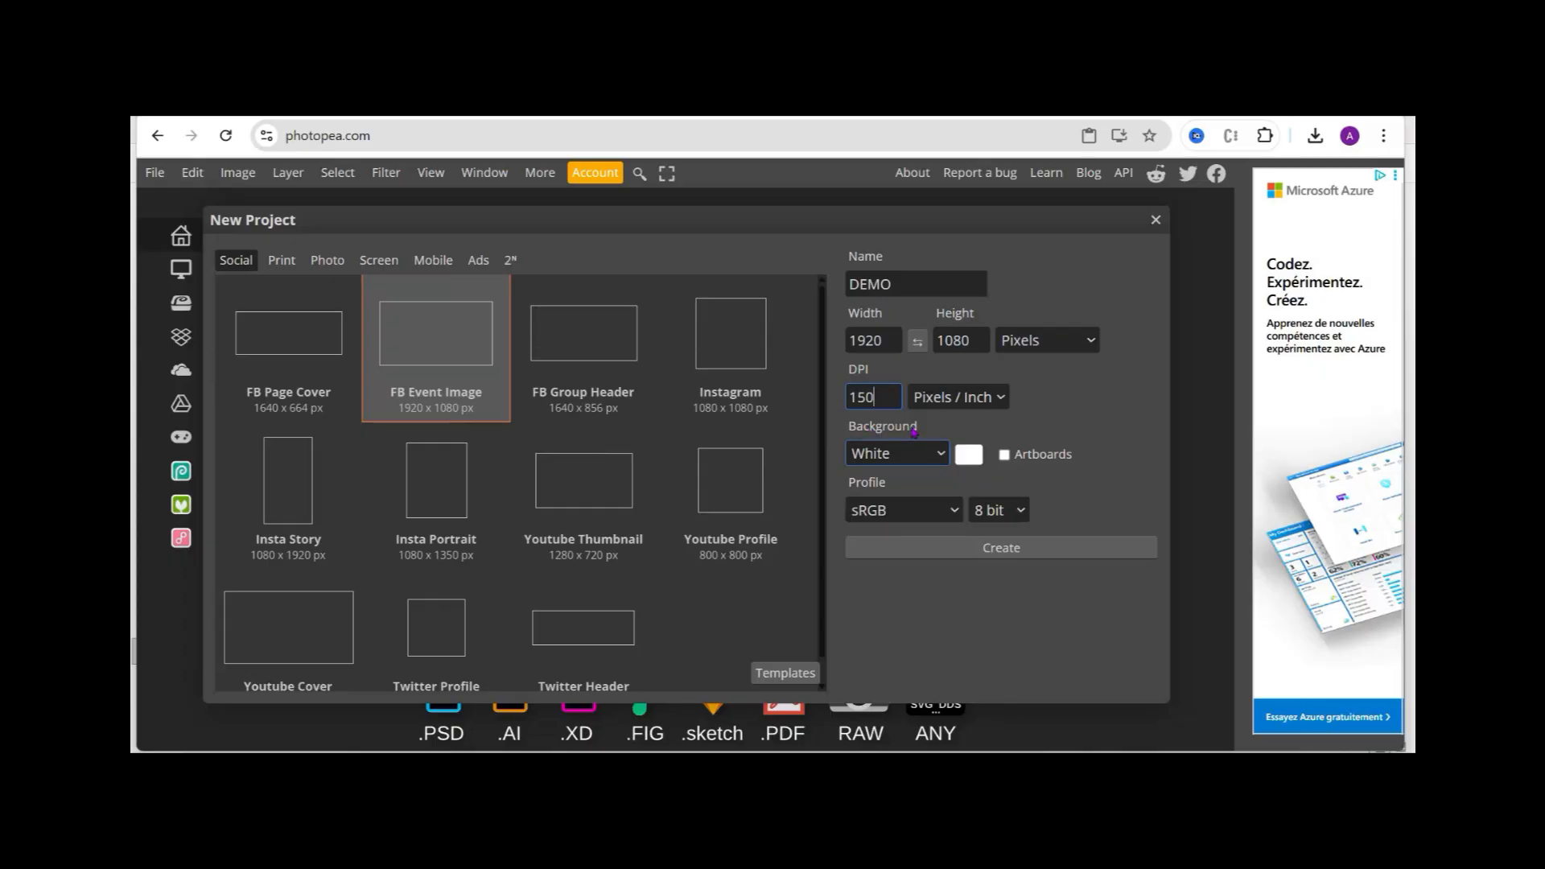
Choose a custom background for the project and accept the colour ffffff.
left_click(941, 454)
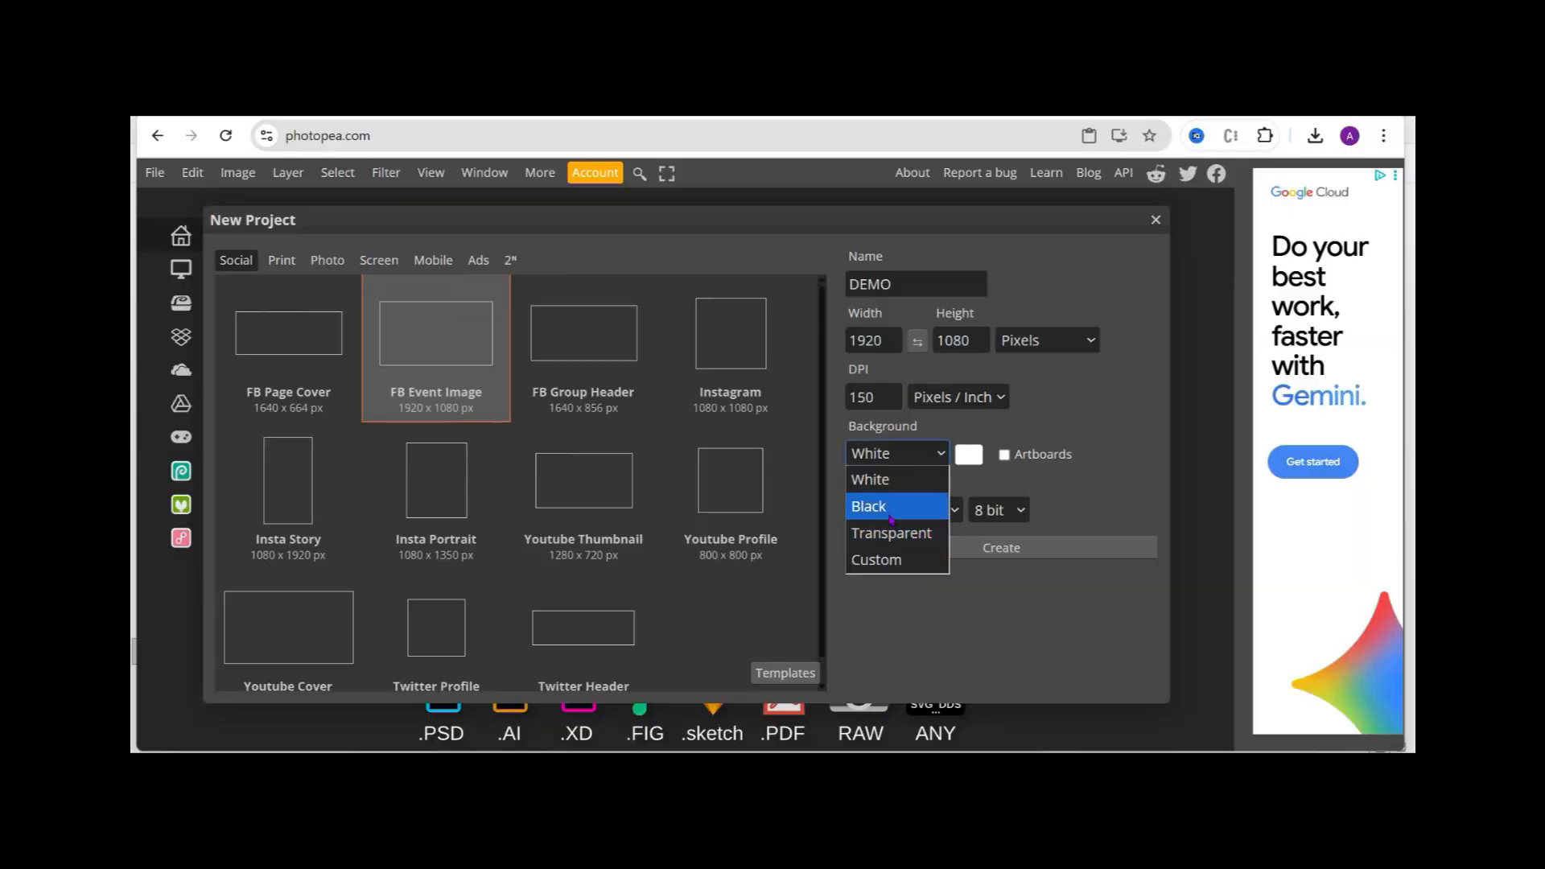
left_click(895, 561)
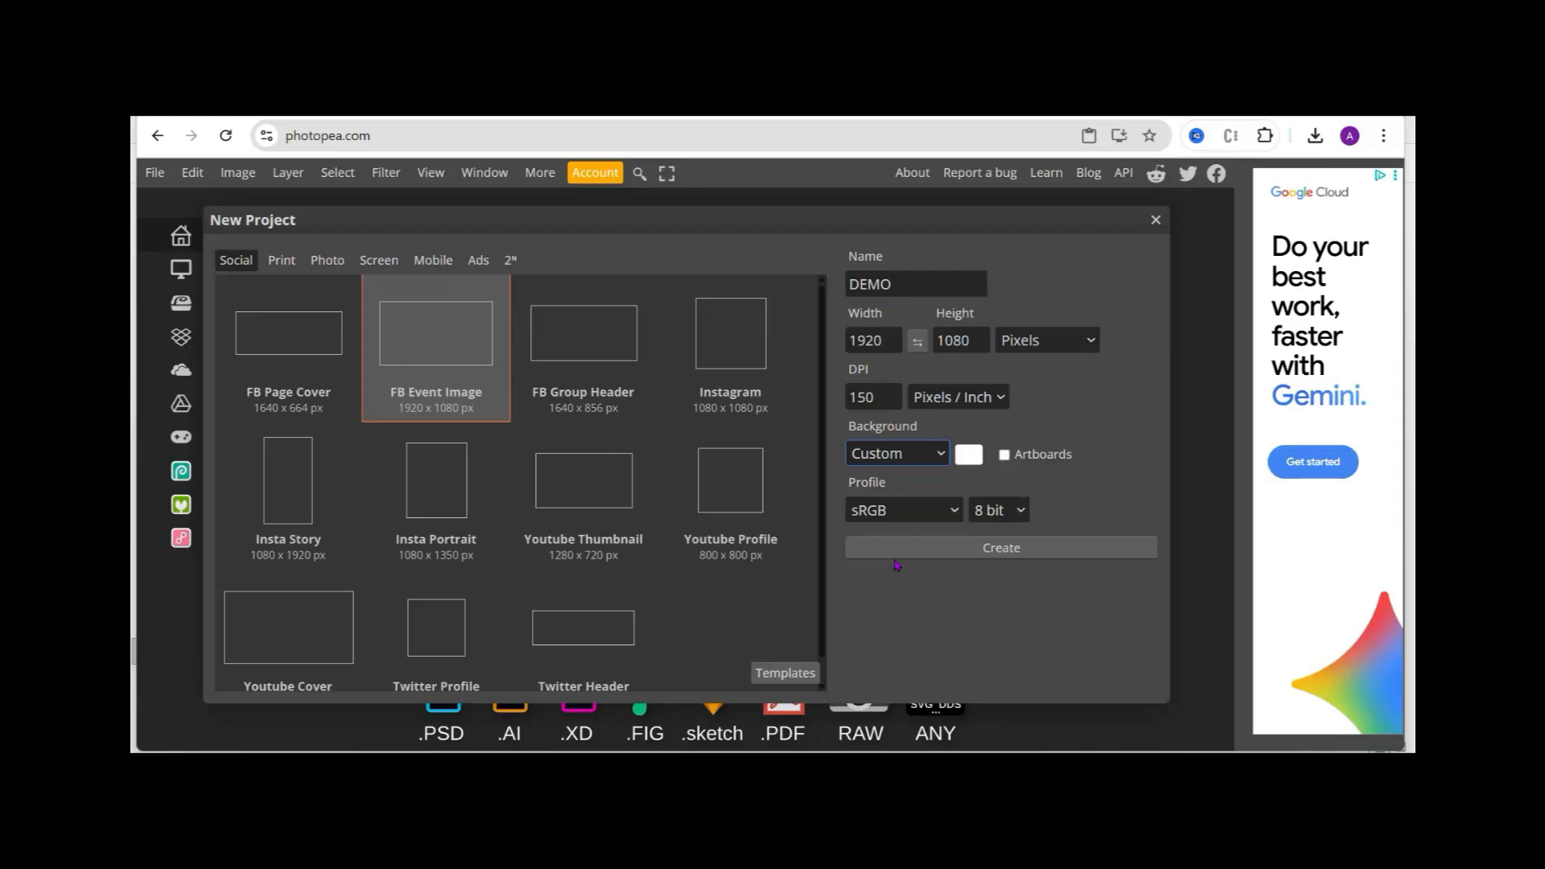
left_click(968, 455)
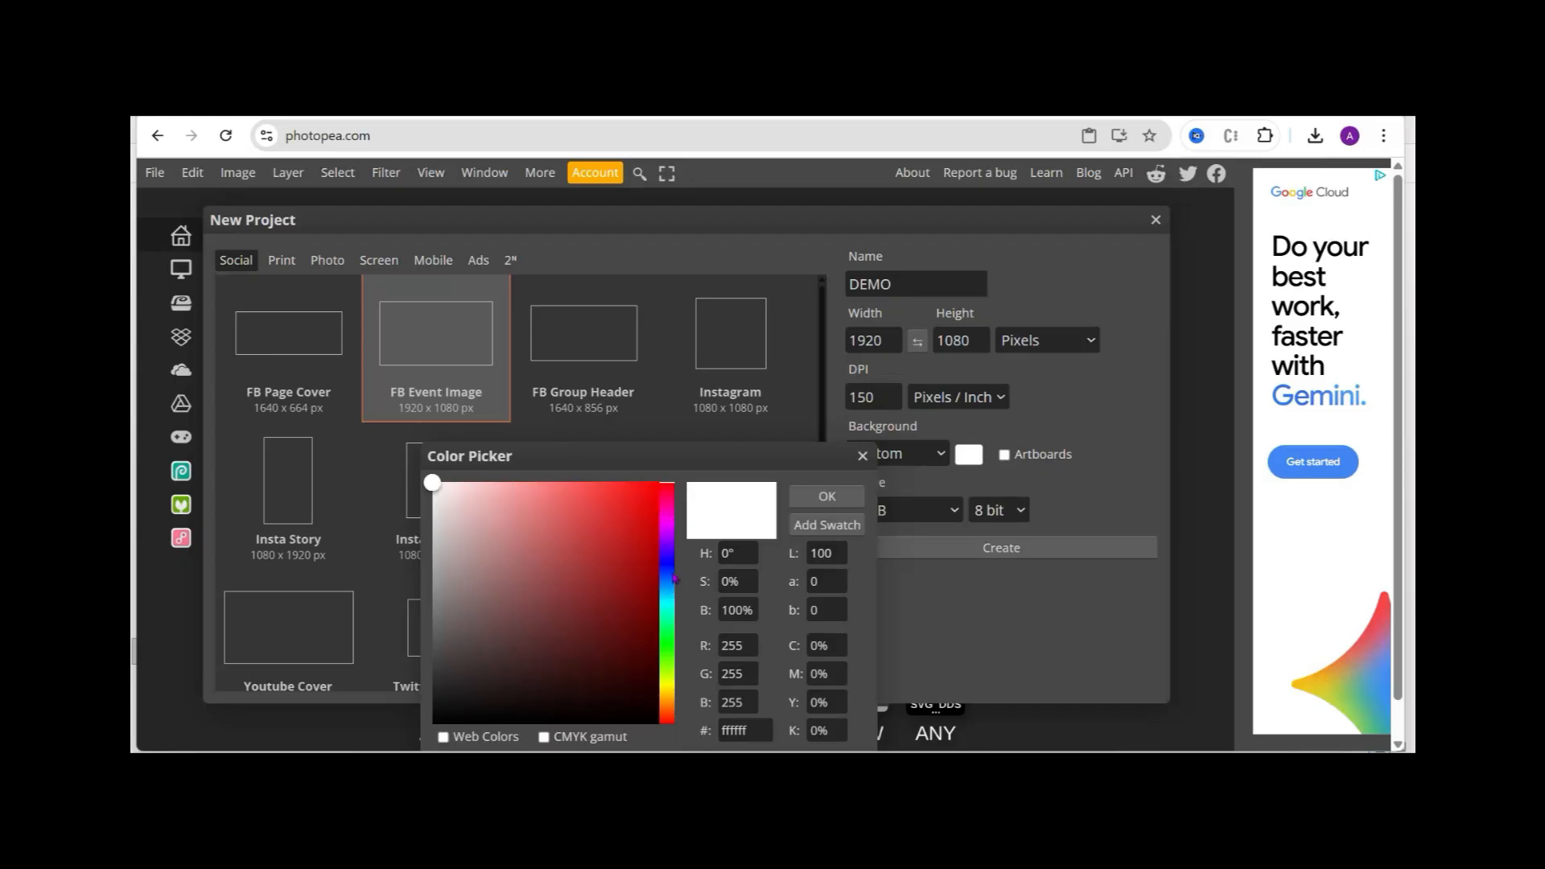
left_click(828, 497)
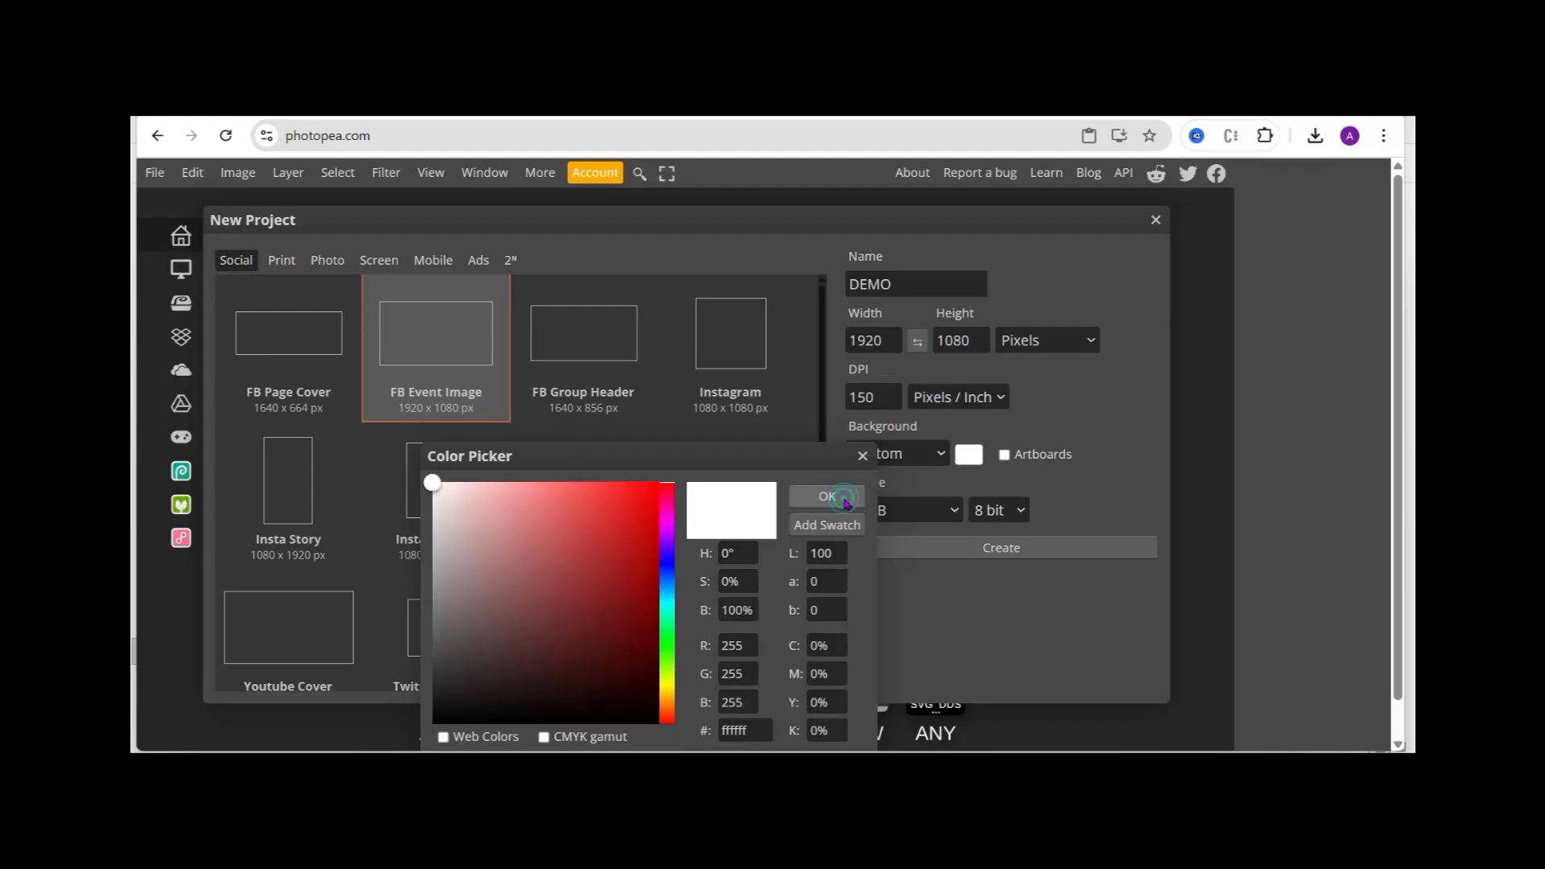
Create the project with a Black background and deselect its Background layer.
left_click(939, 454)
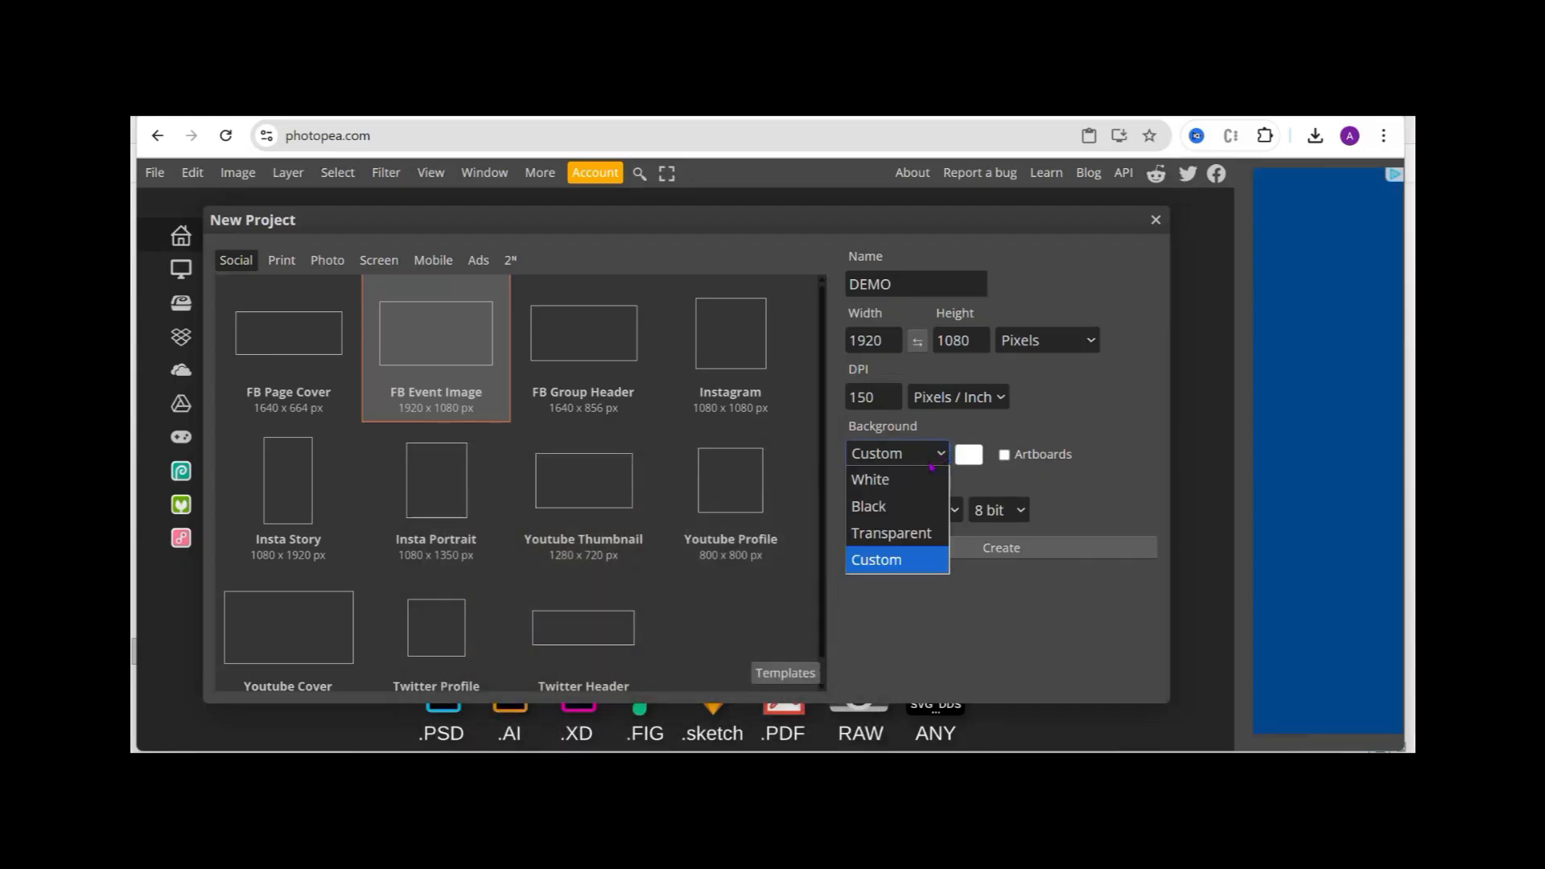
left_click(946, 503)
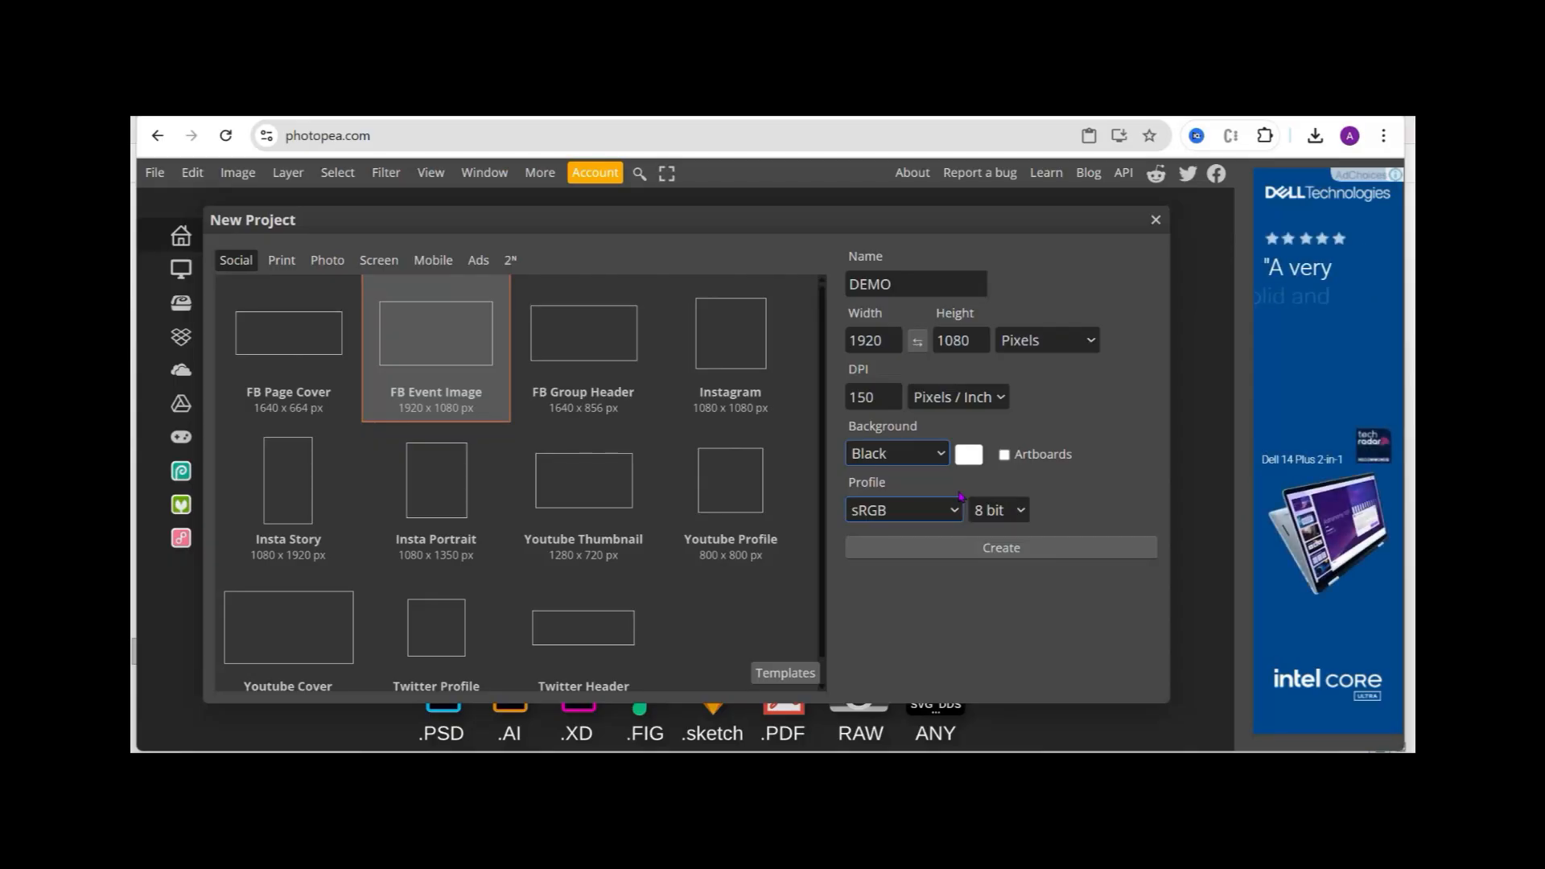
left_click(984, 550)
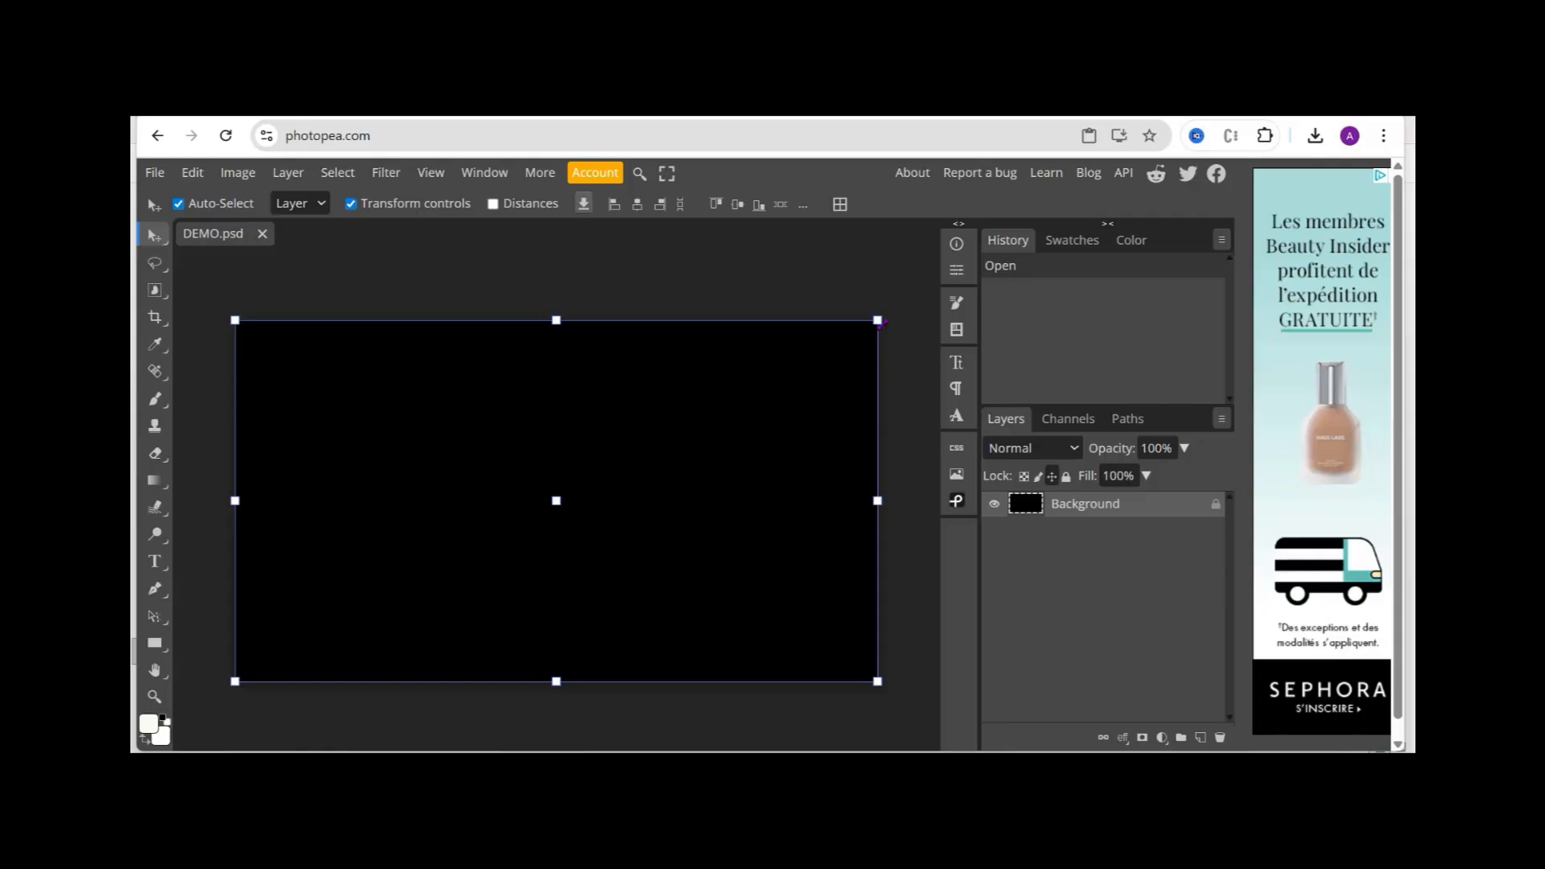
left_click(910, 288)
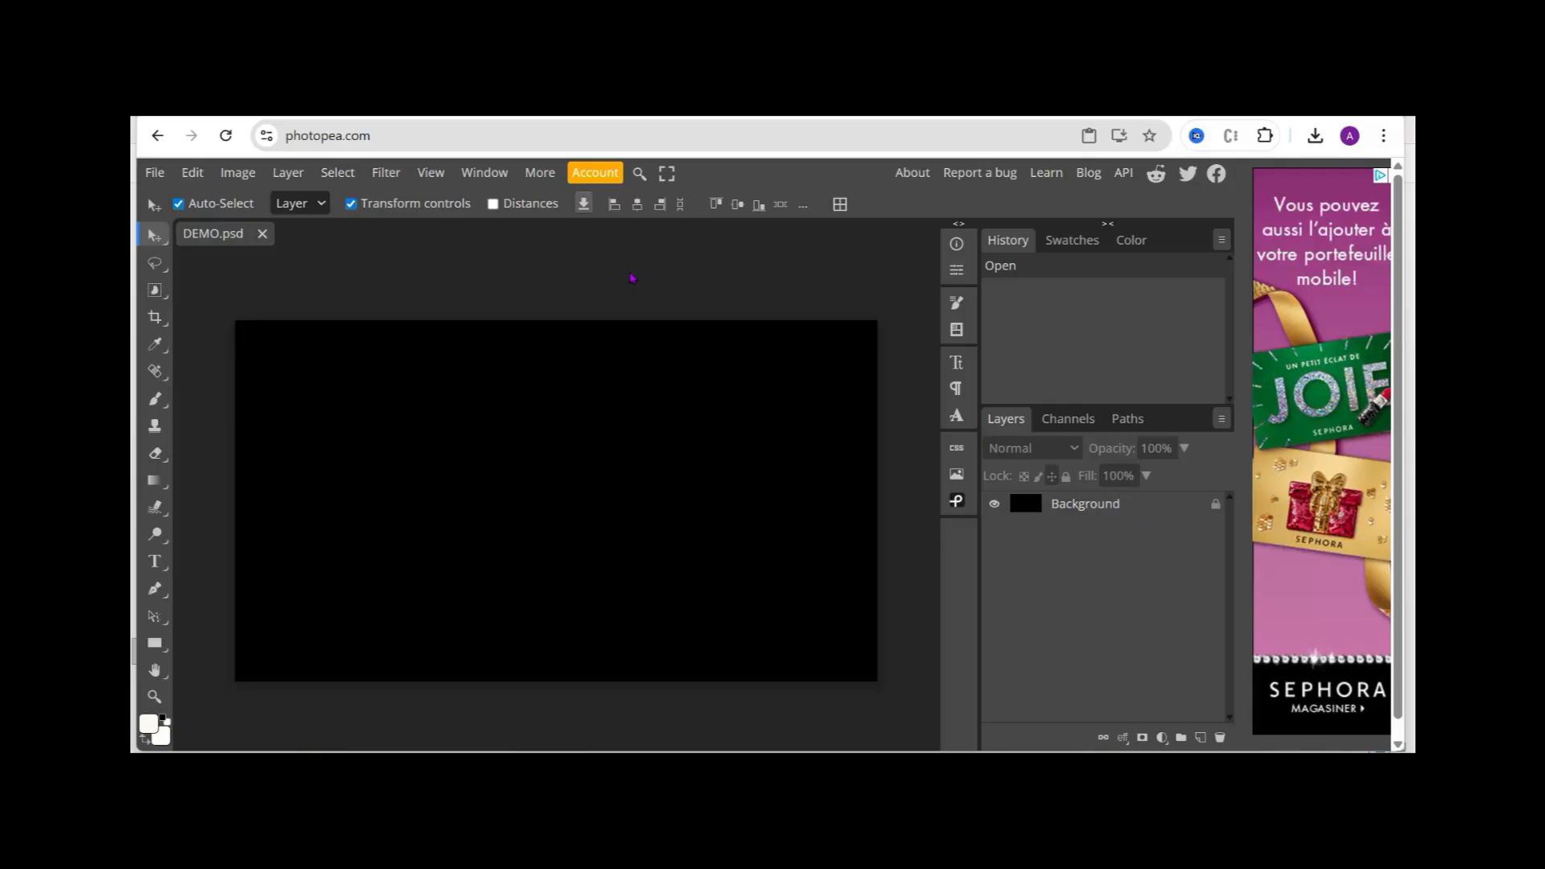
Try the Purple interface theme and switch back to Dark Grey.
left_click(540, 172)
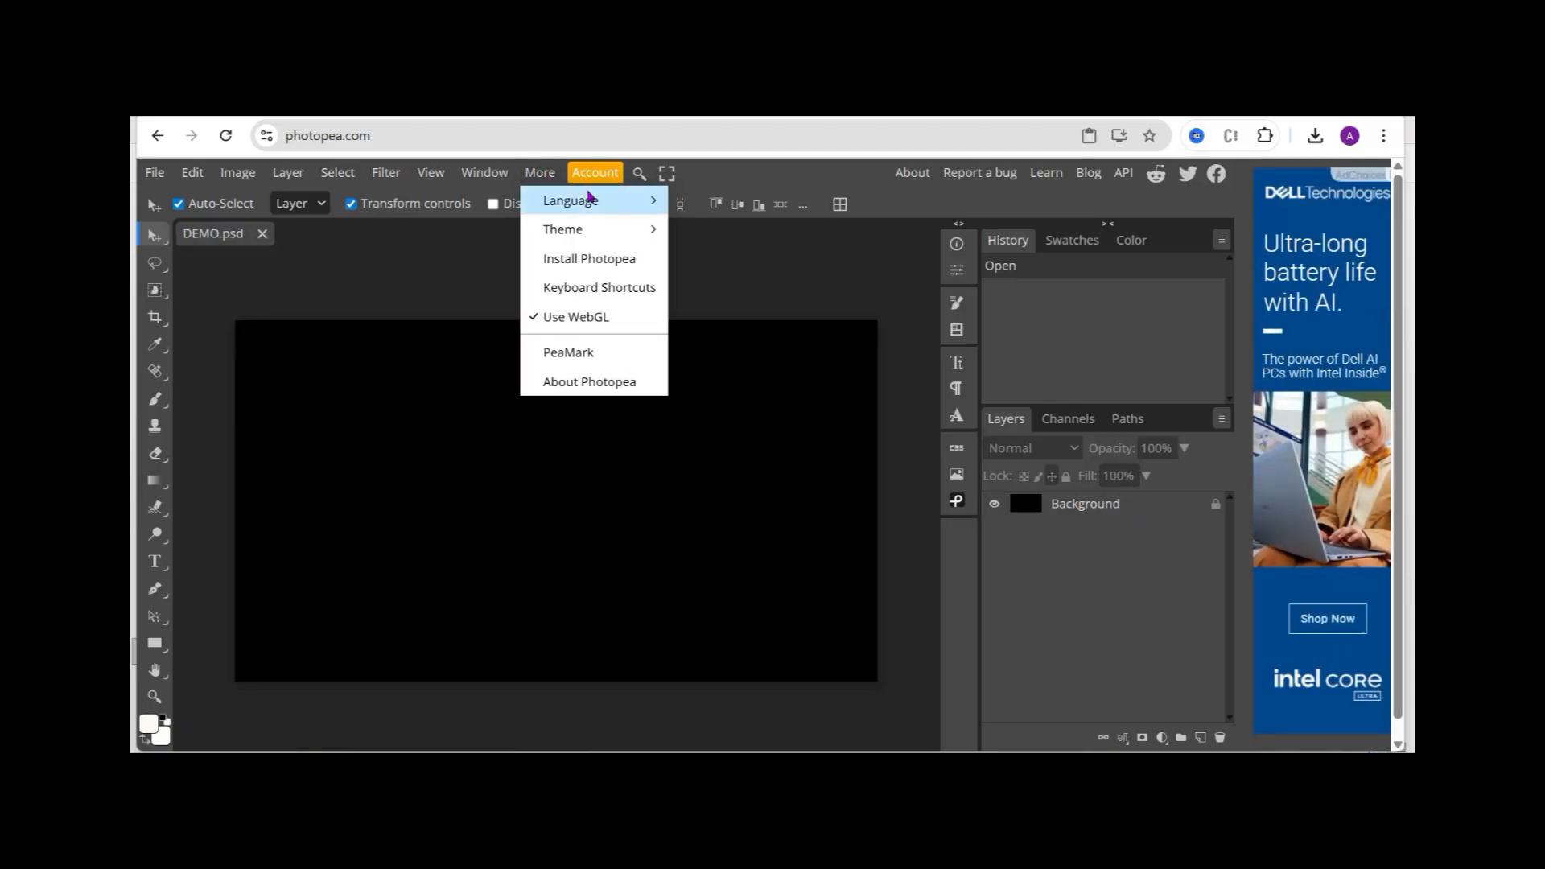
mouse_move(590, 196)
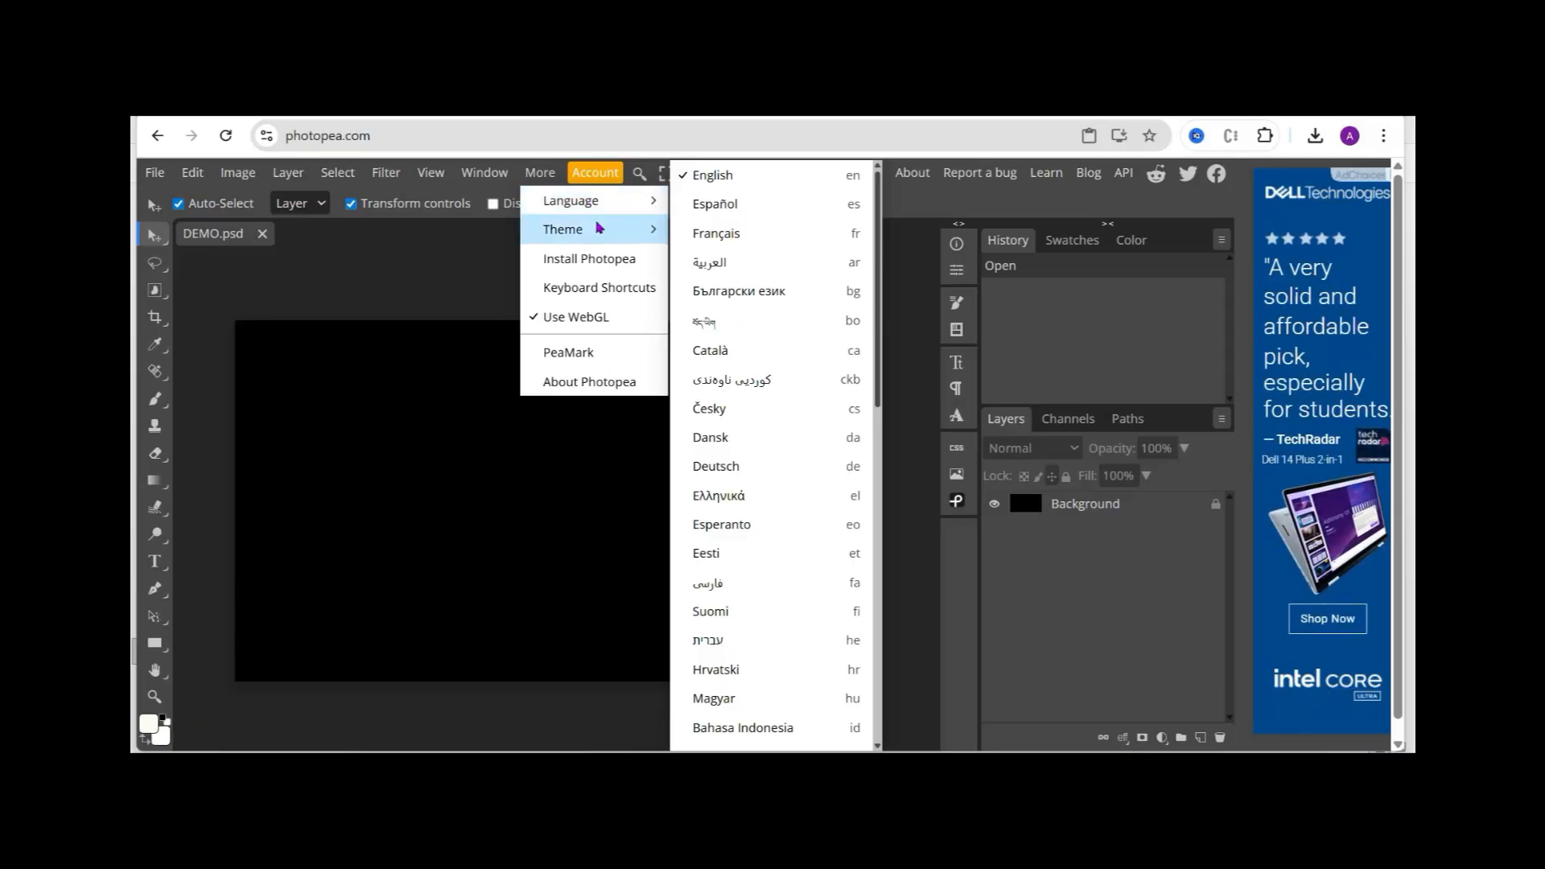
mouse_move(599, 228)
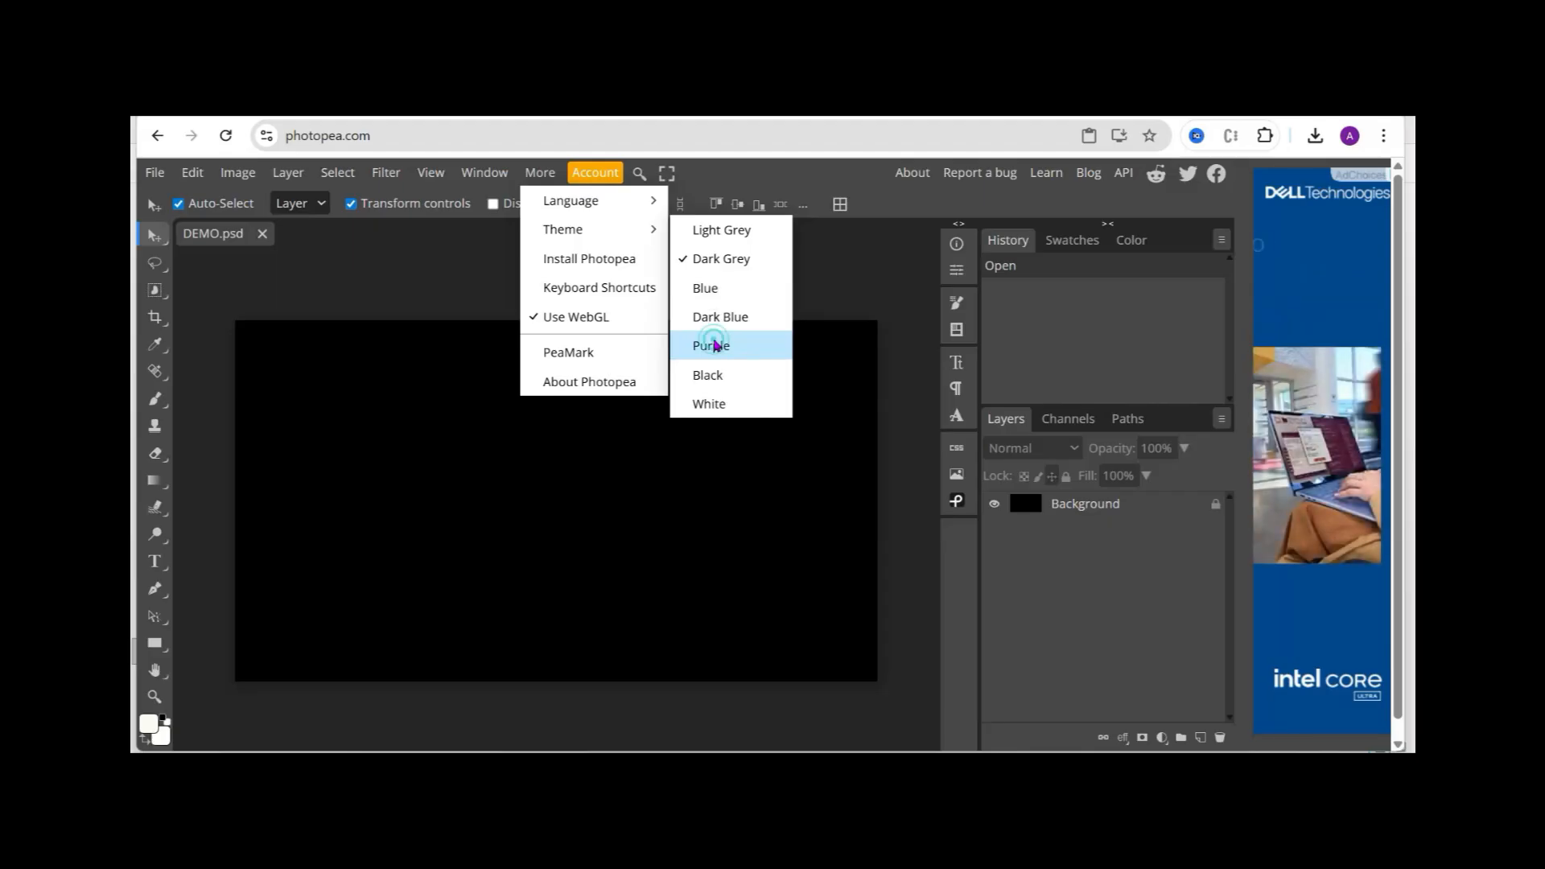
left_click(715, 346)
left_click(540, 172)
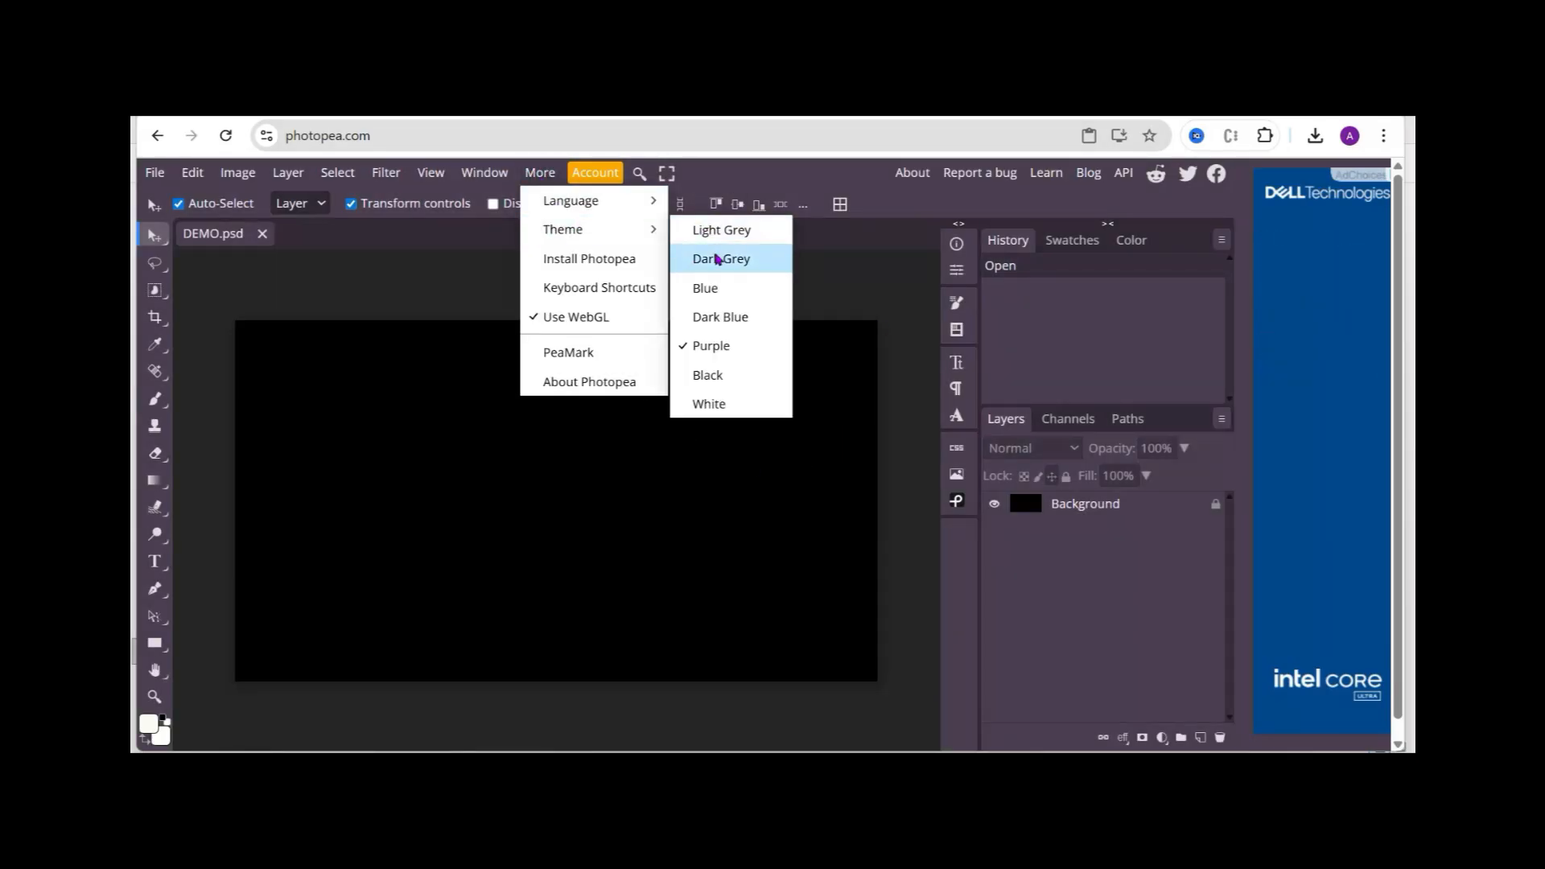
left_click(719, 259)
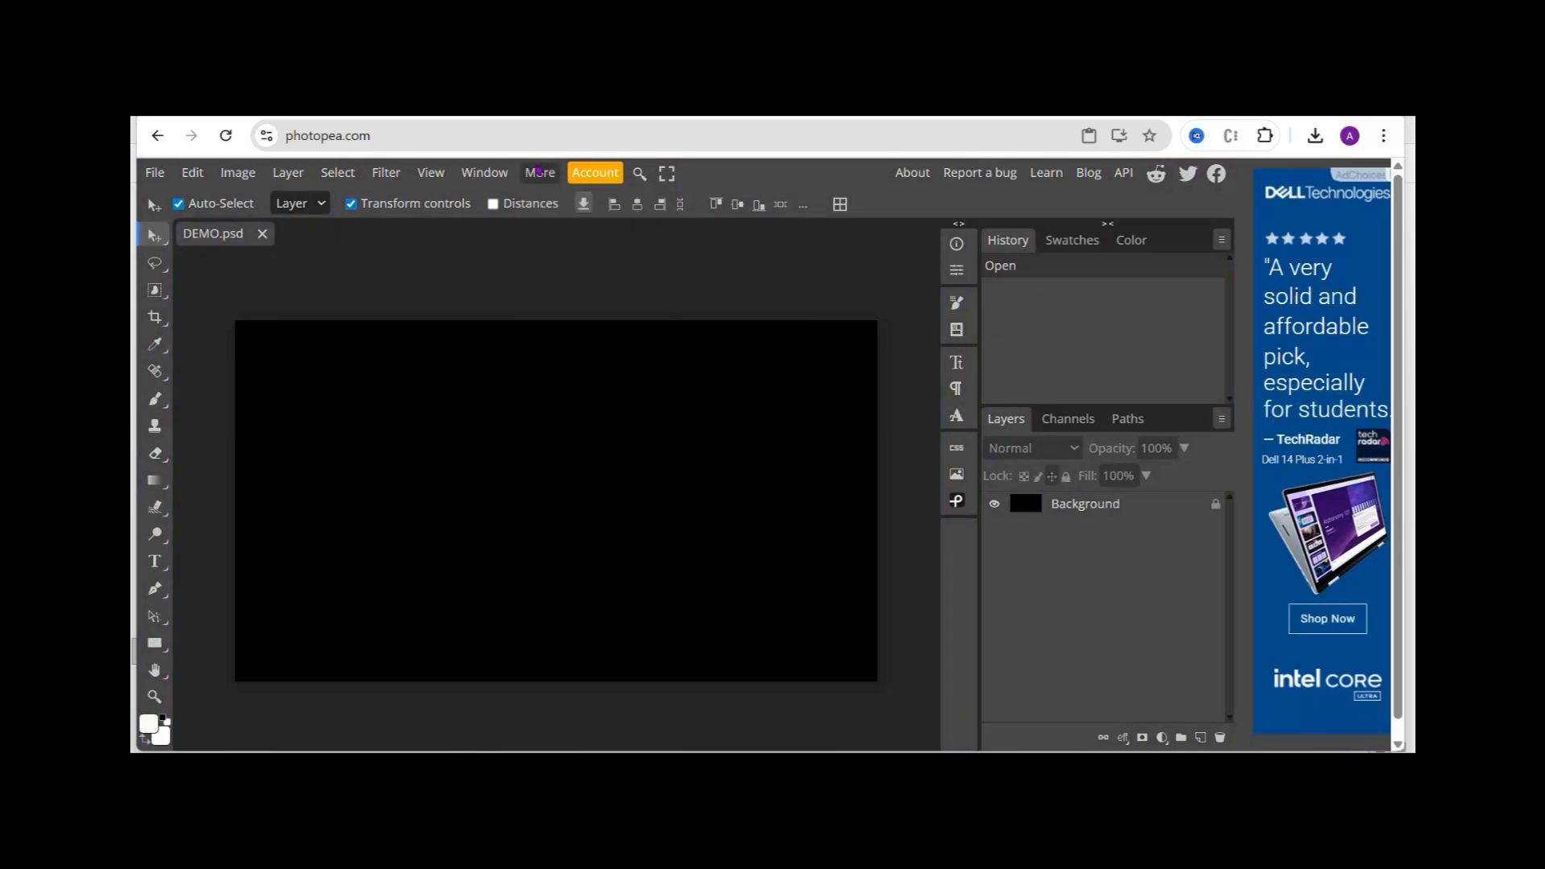
left_click(540, 172)
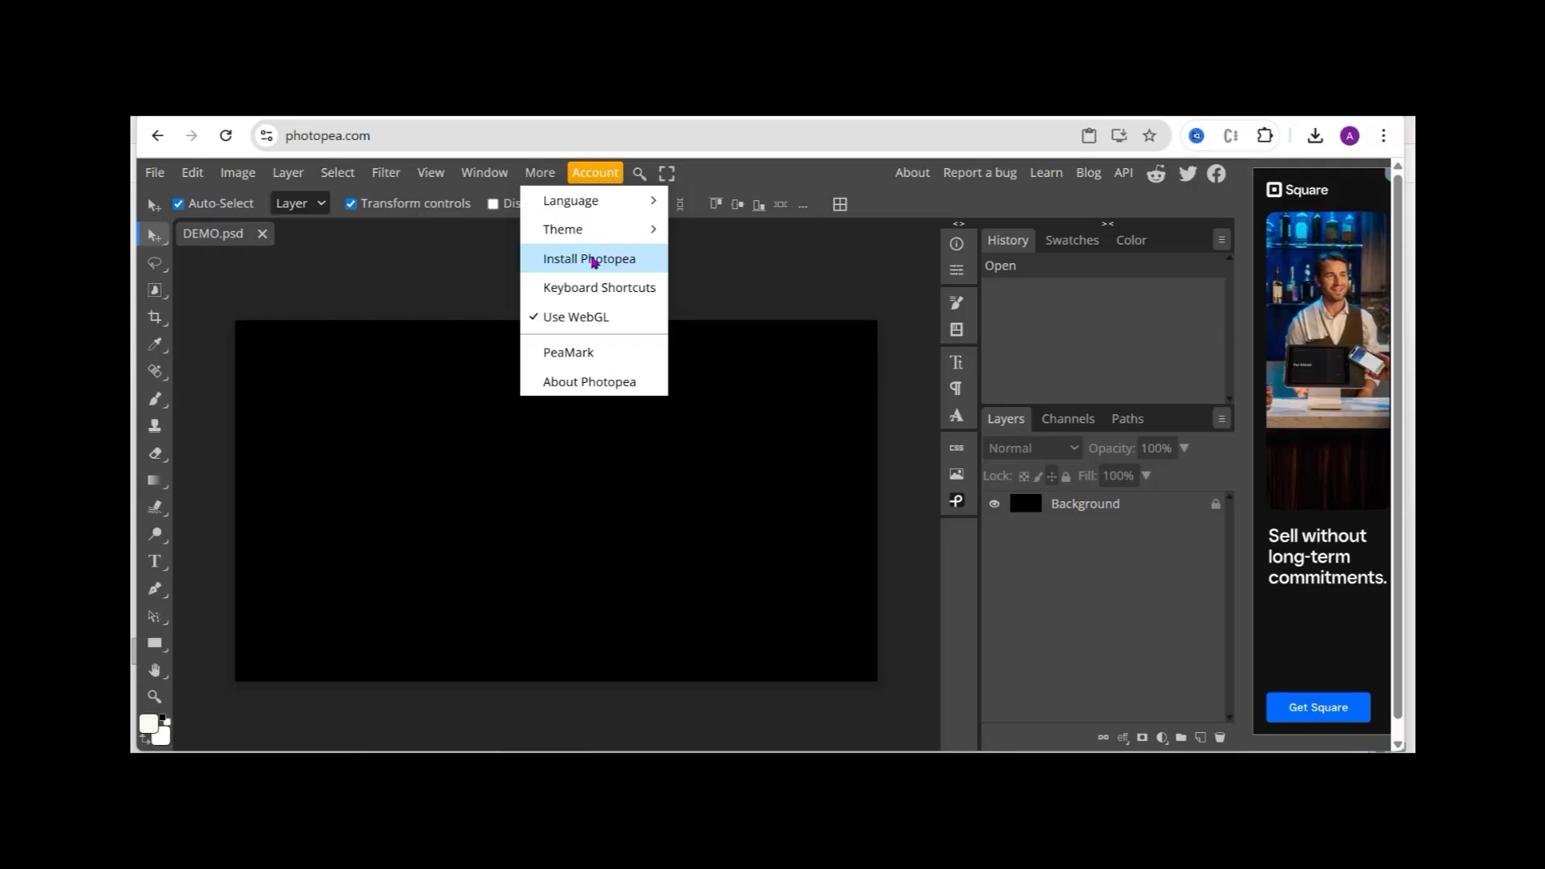
left_click(487, 270)
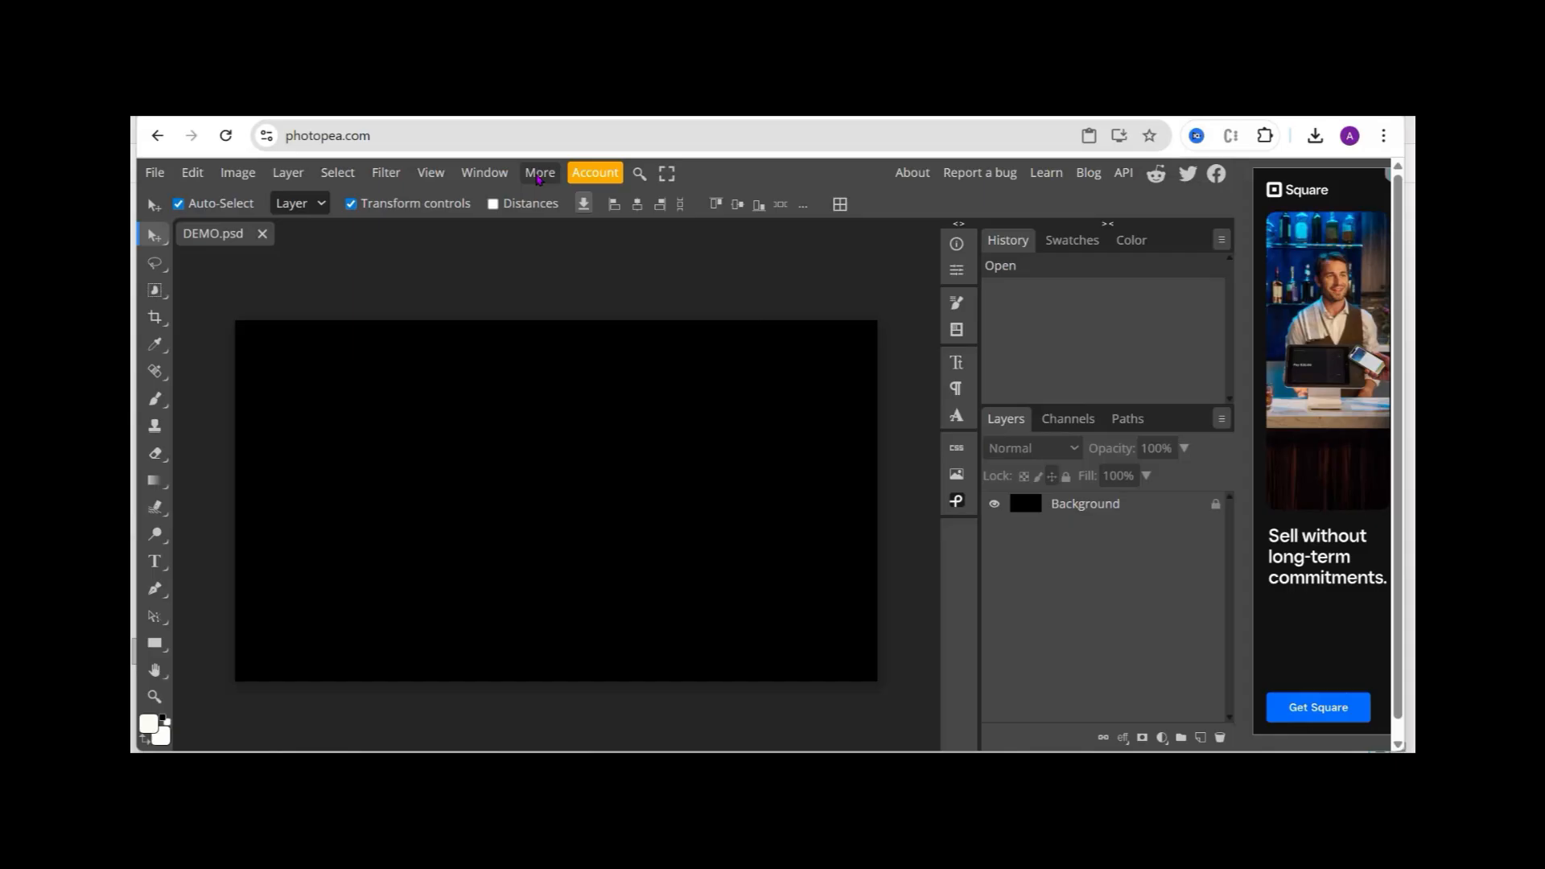
Review the list of available window panels, then open the plugin gallery and browse the Hot plugins.
left_click(485, 173)
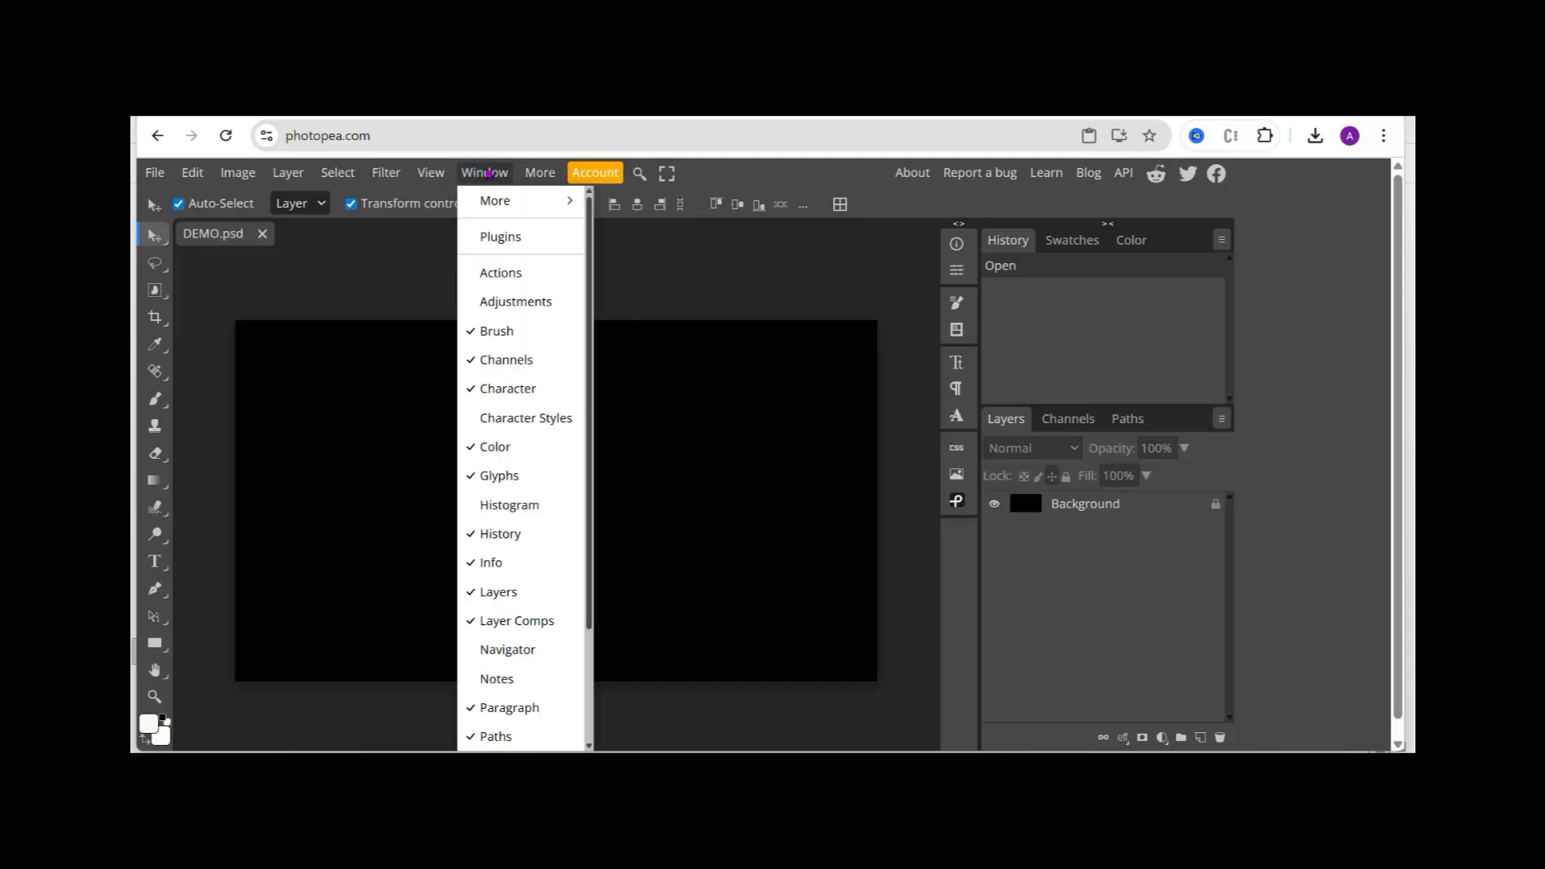
mouse_move(523, 207)
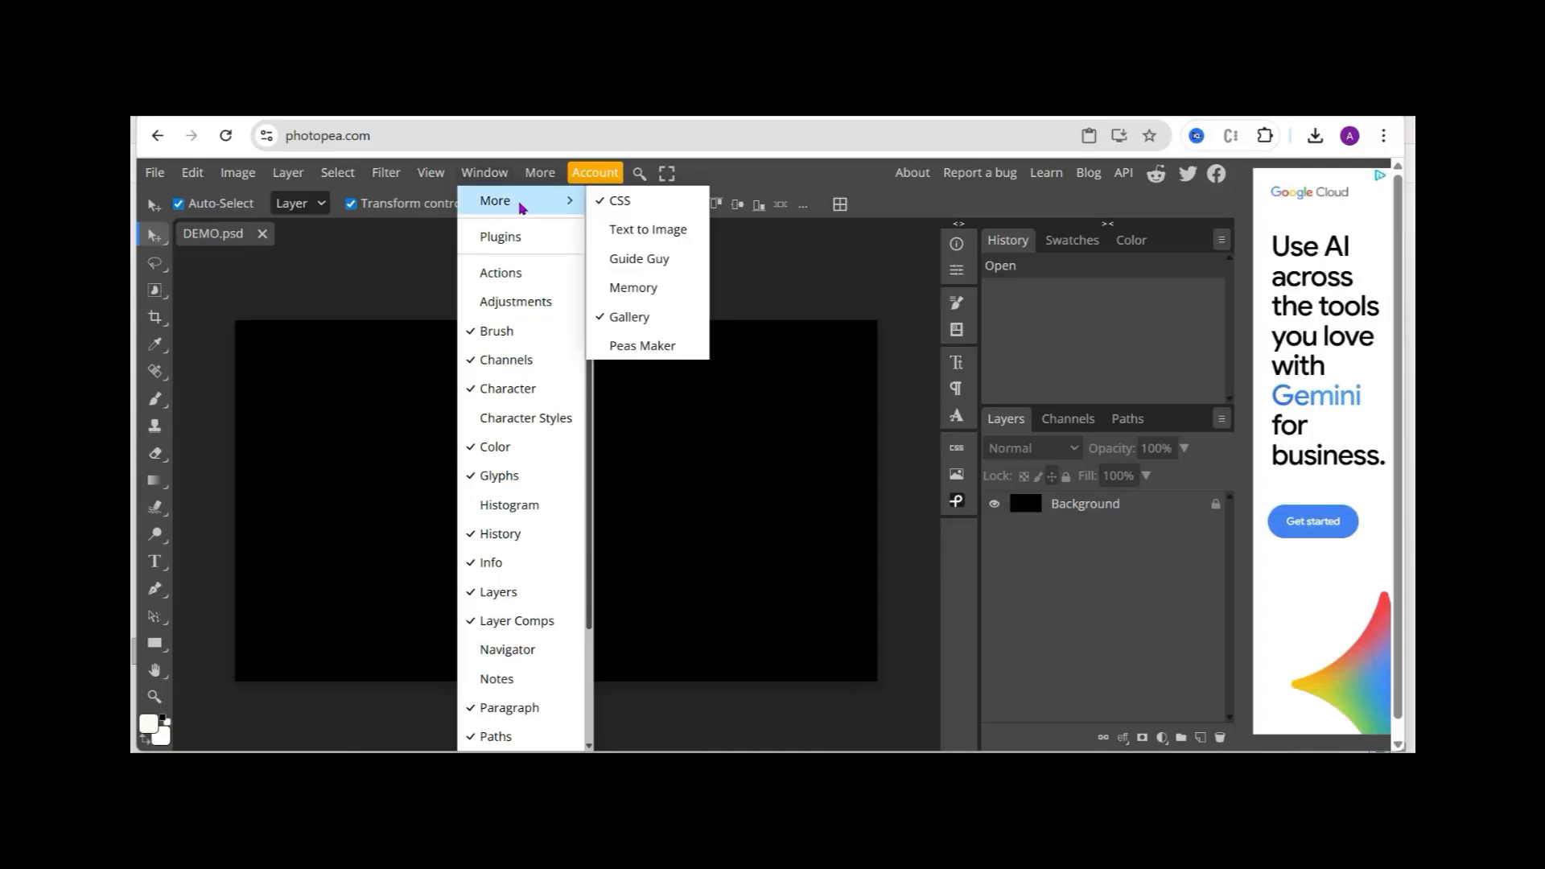
scroll(552, 499, "down", 4)
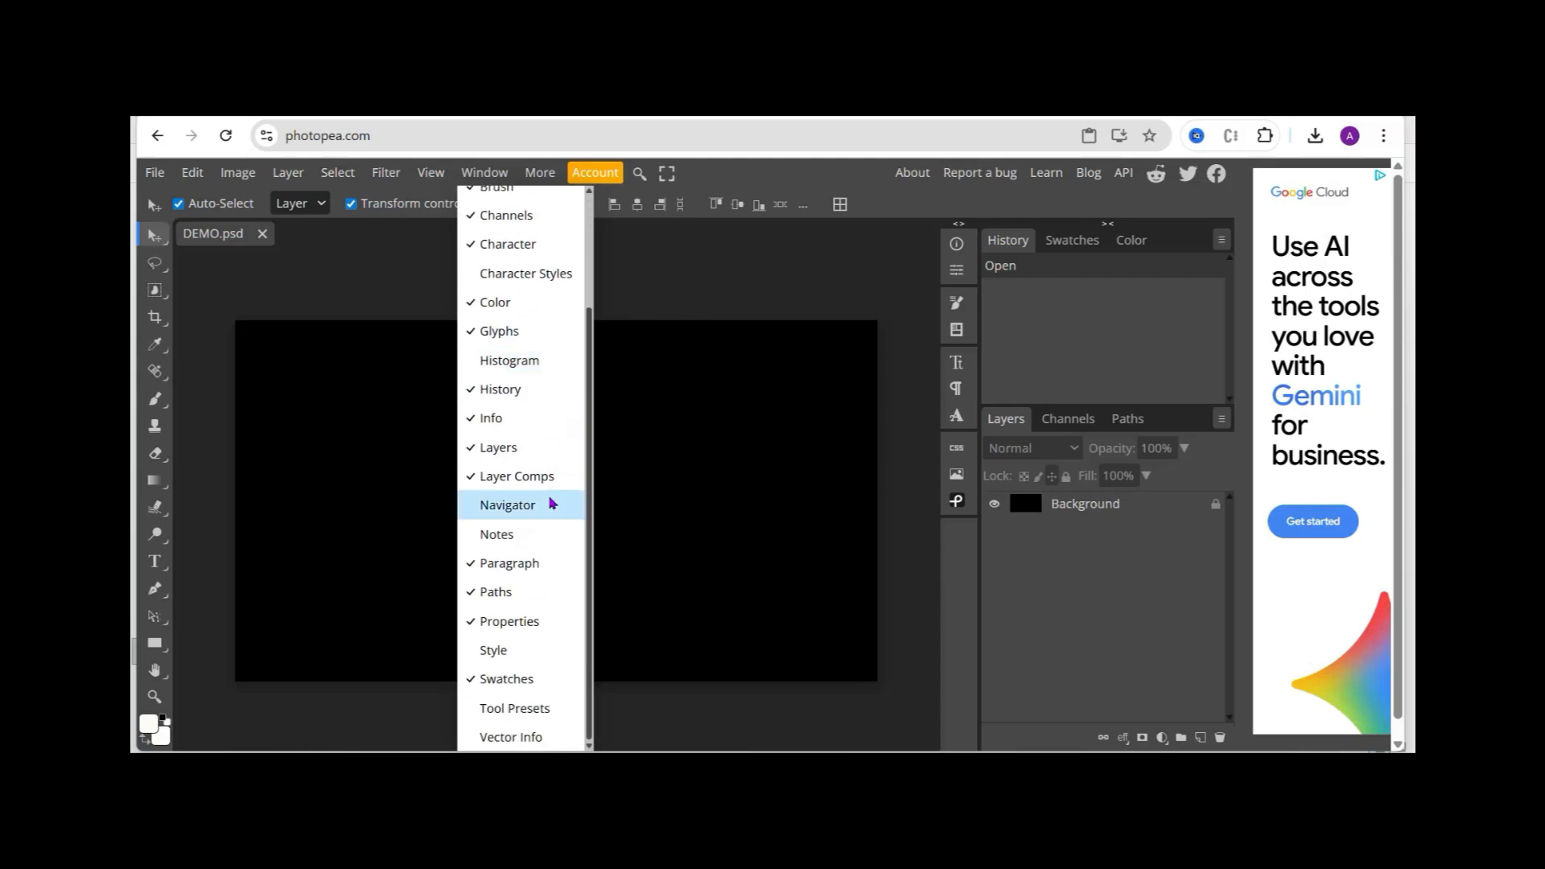
scroll(552, 503, "up", 4)
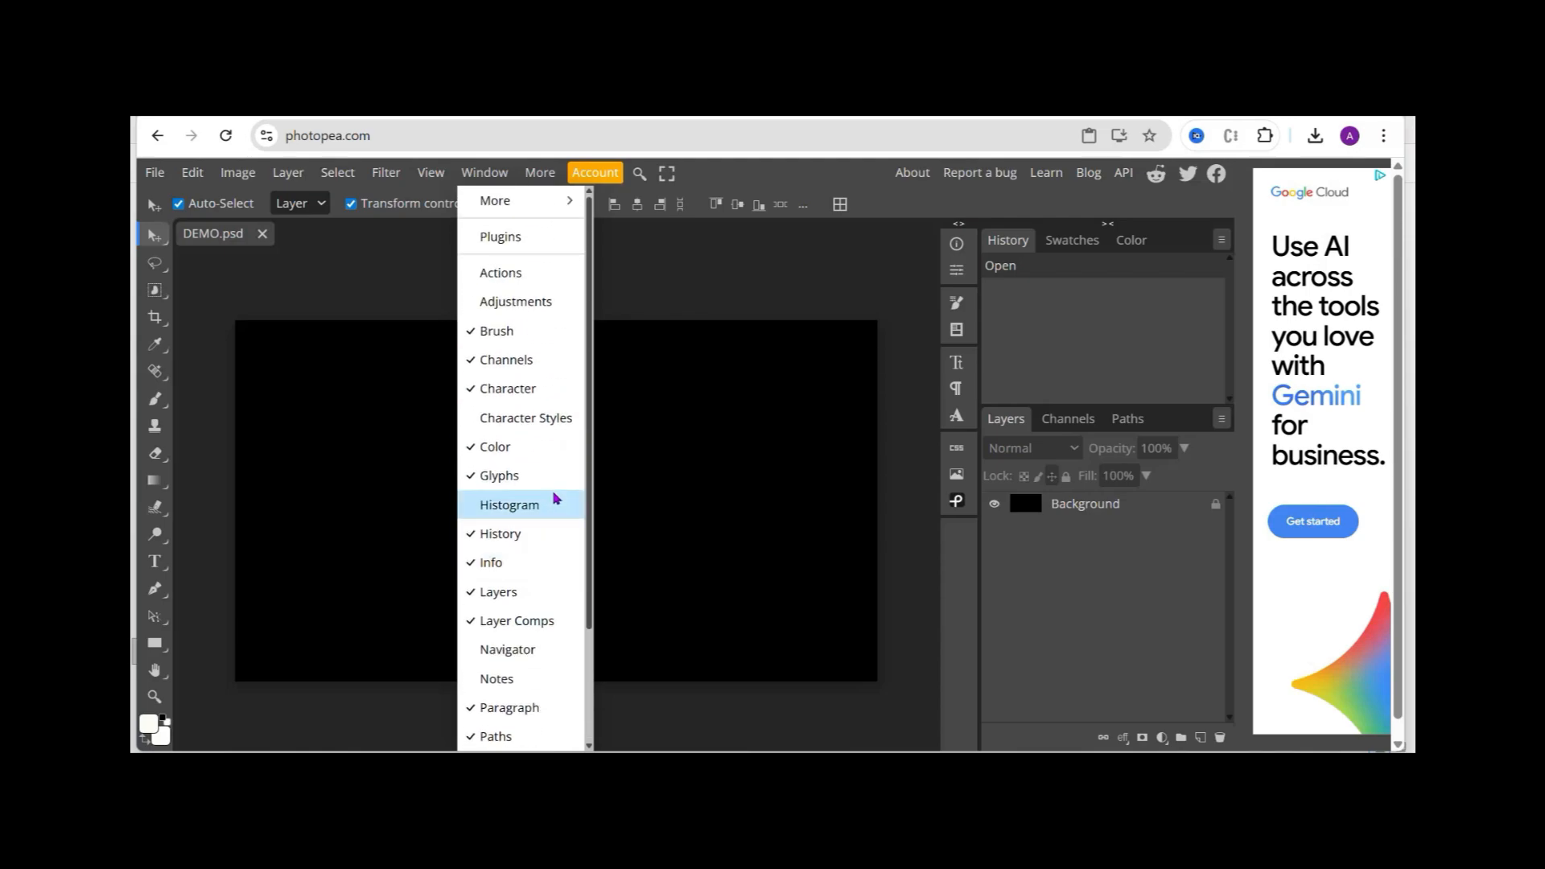
left_click(536, 243)
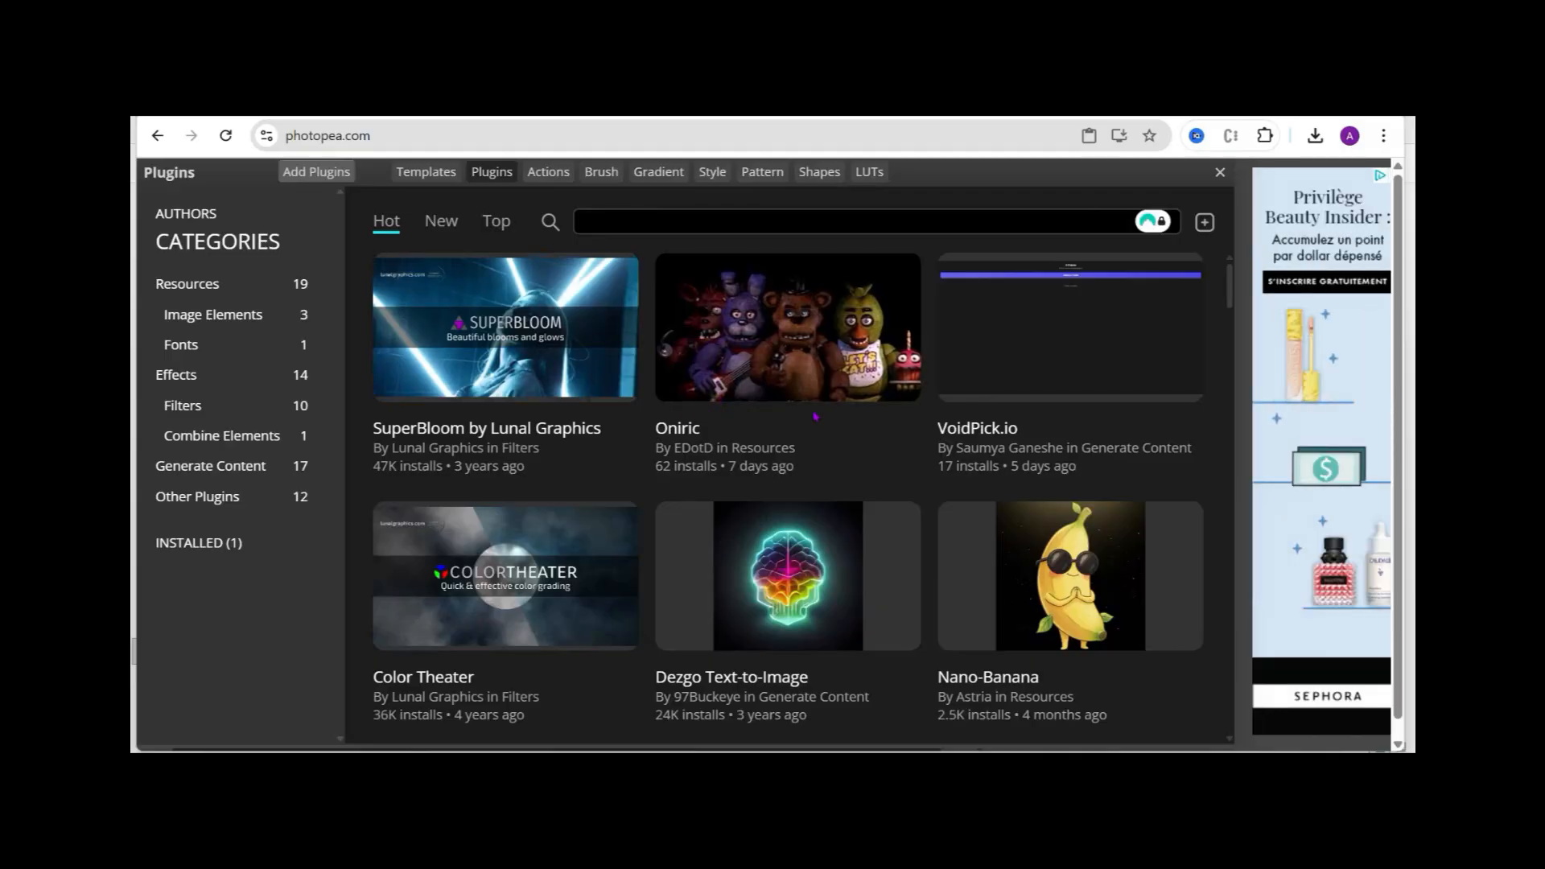
scroll(965, 418, "down", 5)
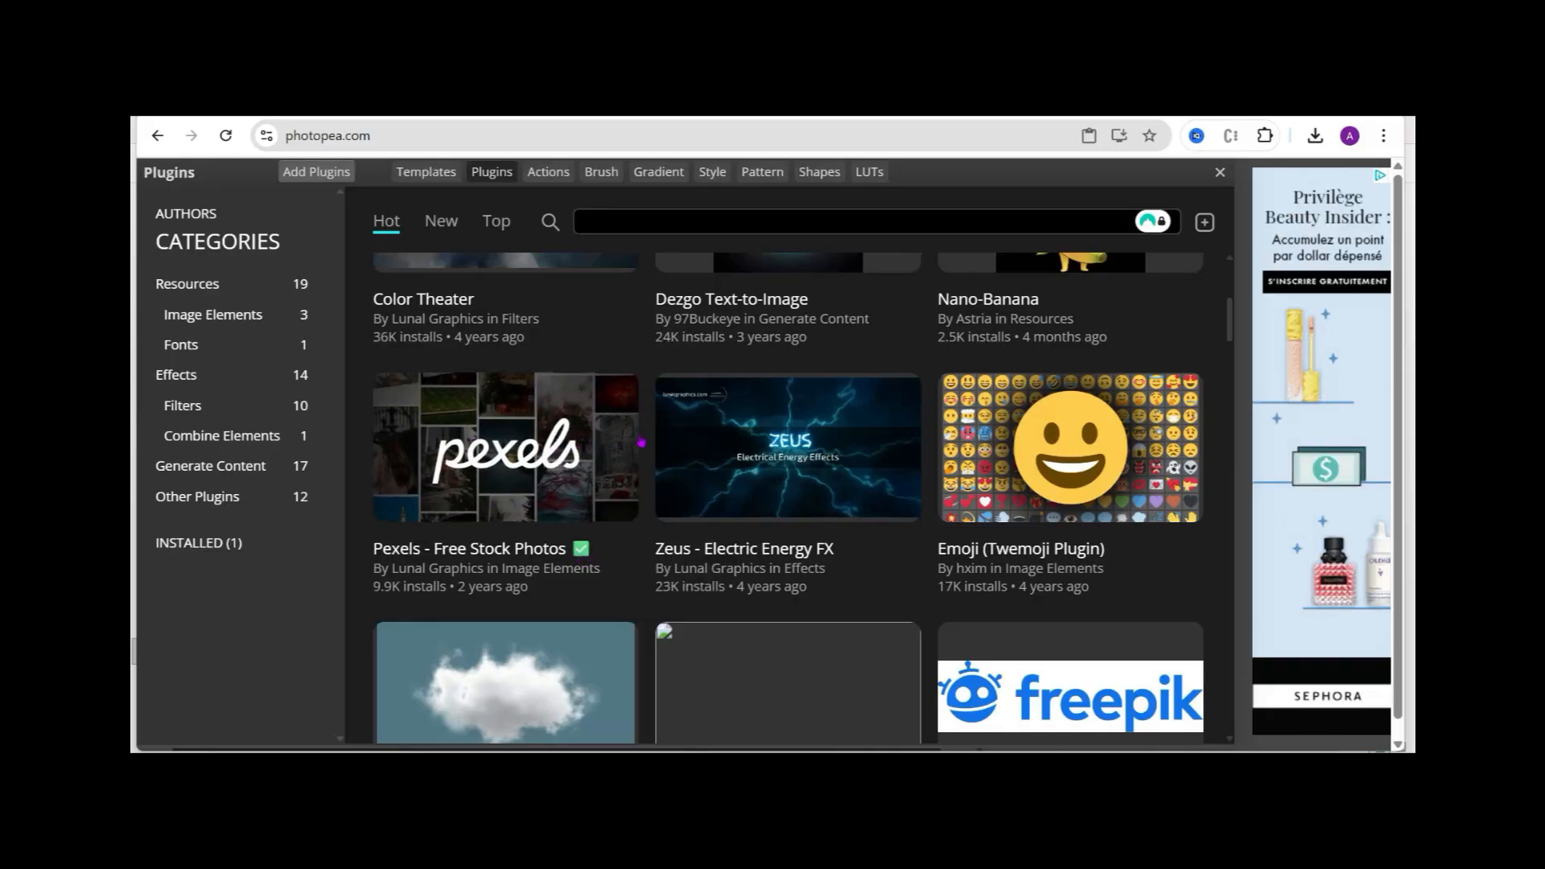
scroll(583, 446, "down", 3)
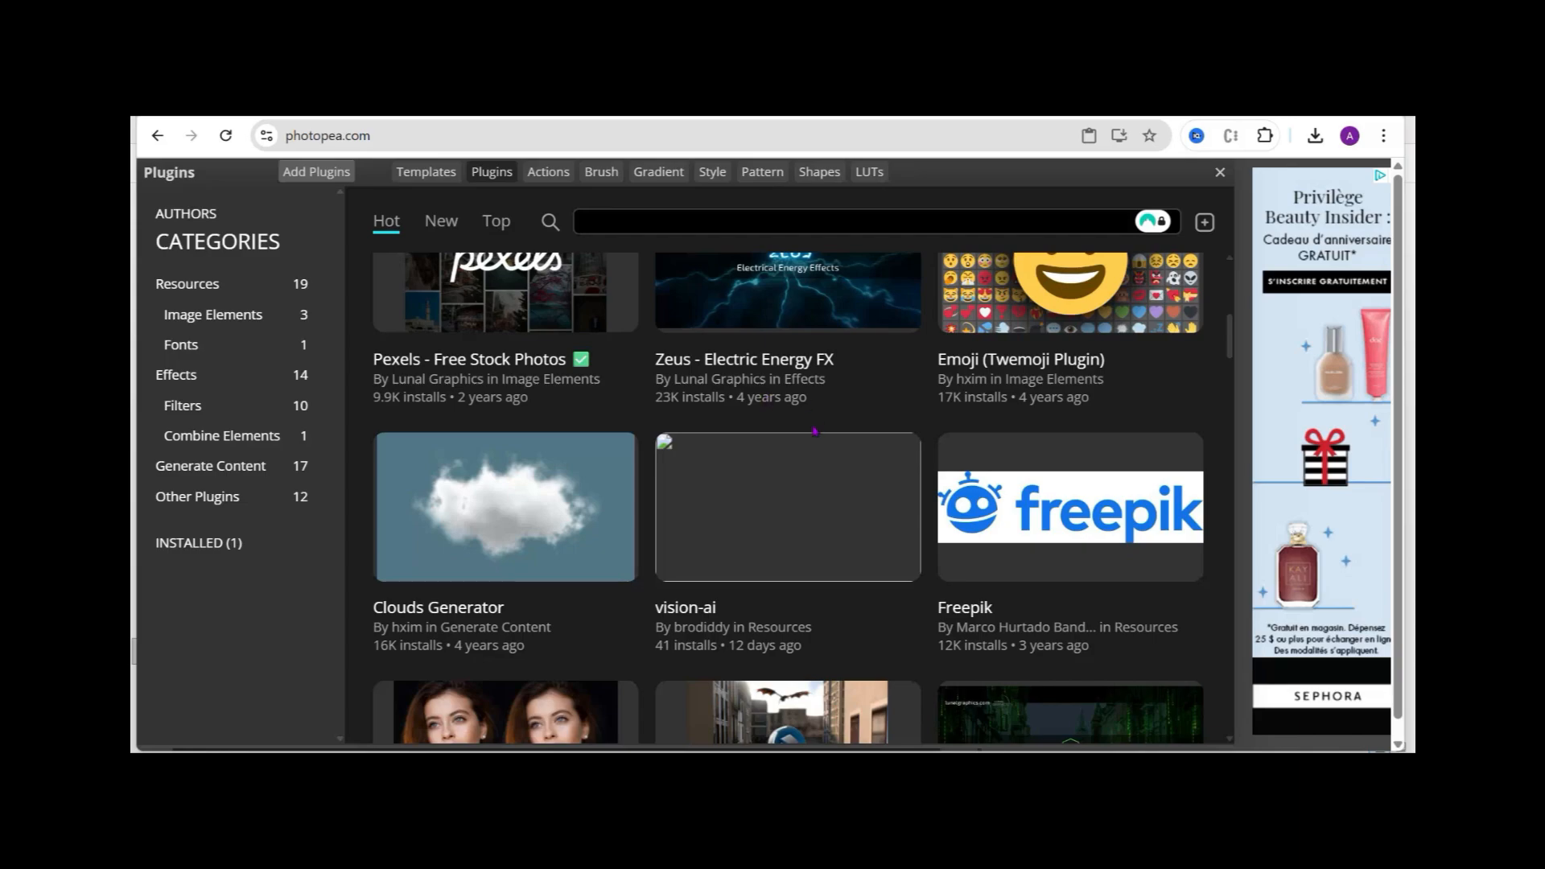
scroll(1004, 523, "down", 3)
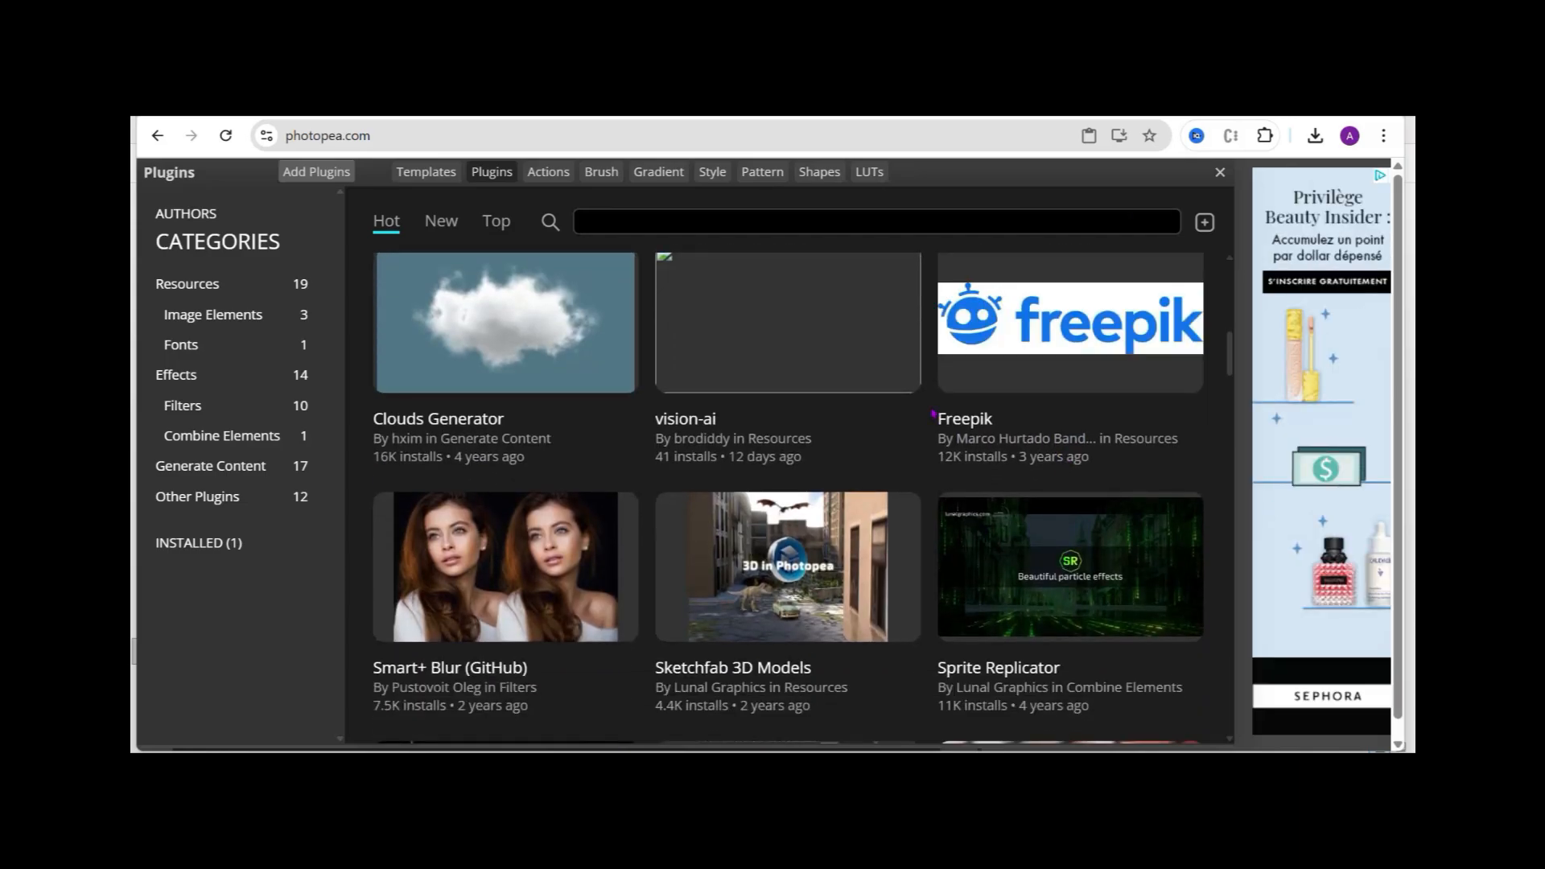
scroll(933, 413, "down", 1)
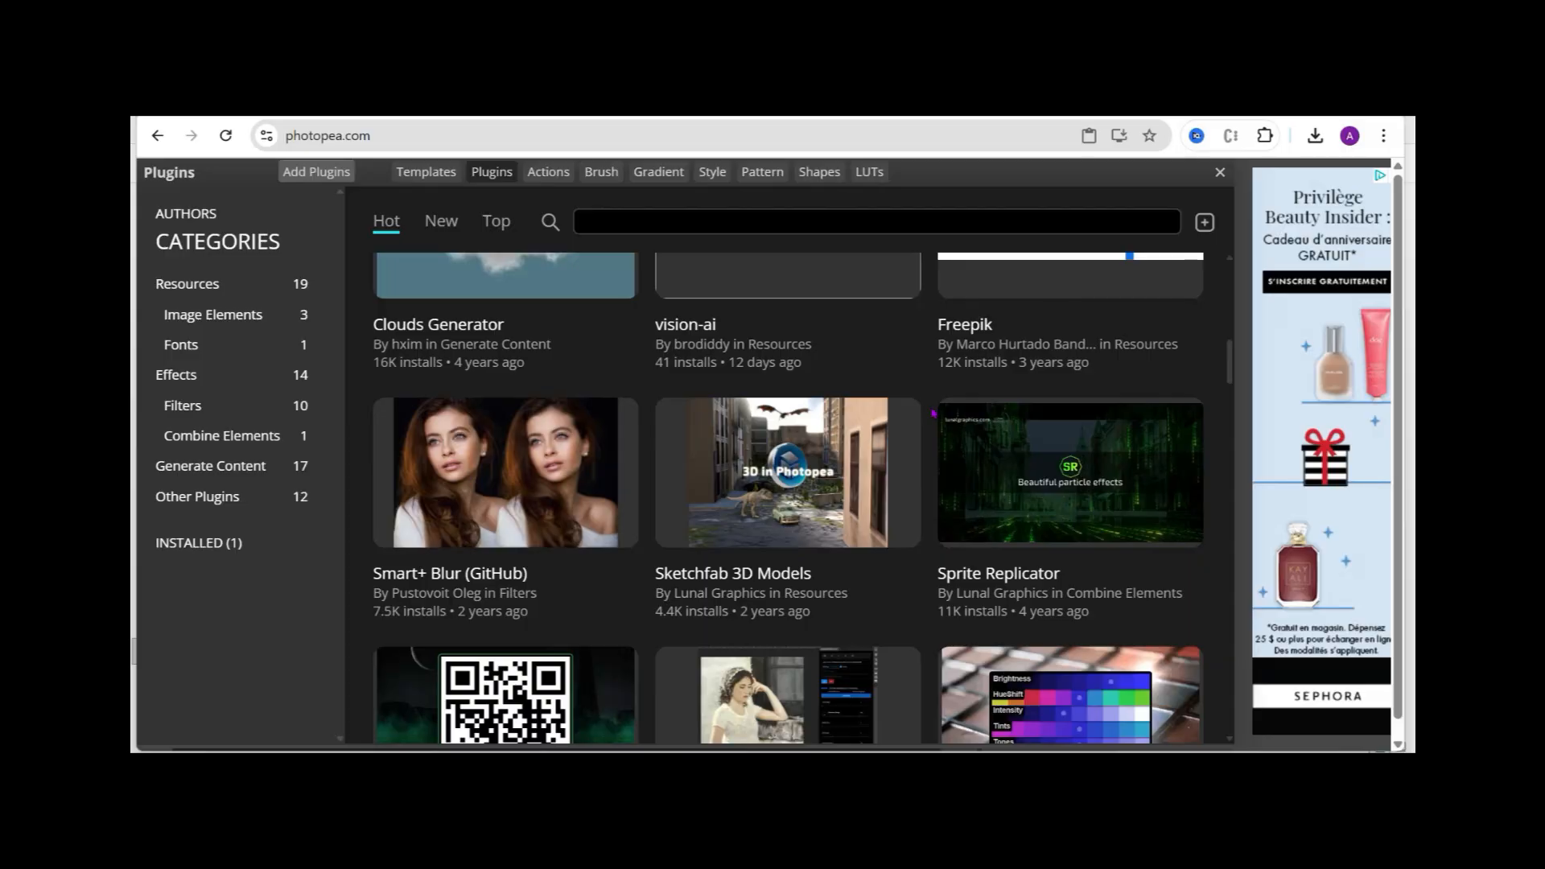
scroll(934, 413, "down", 5)
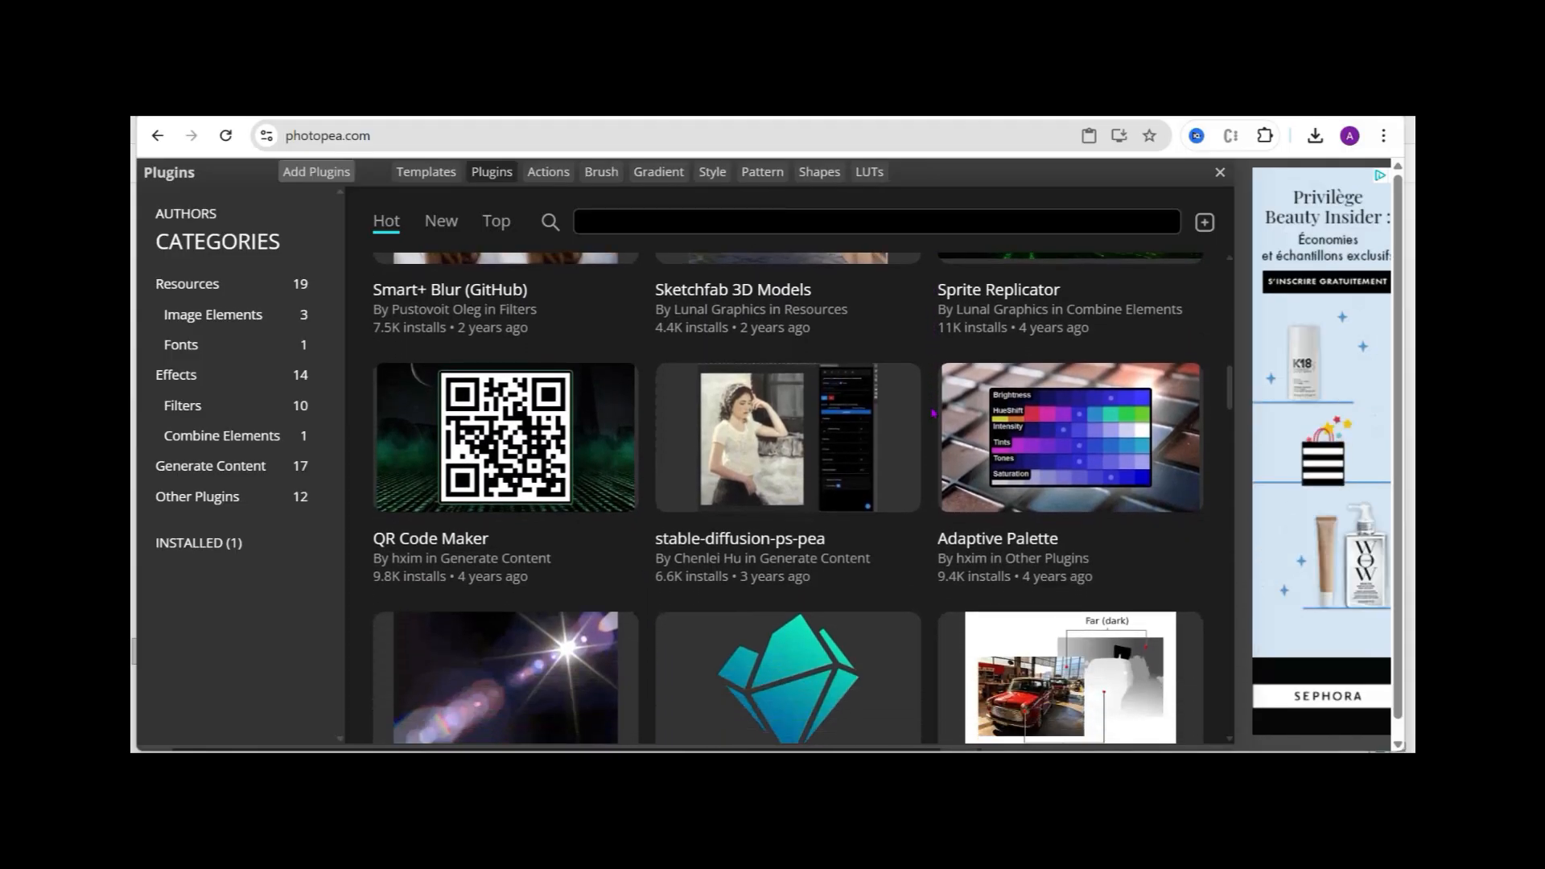
scroll(934, 413, "down", 6)
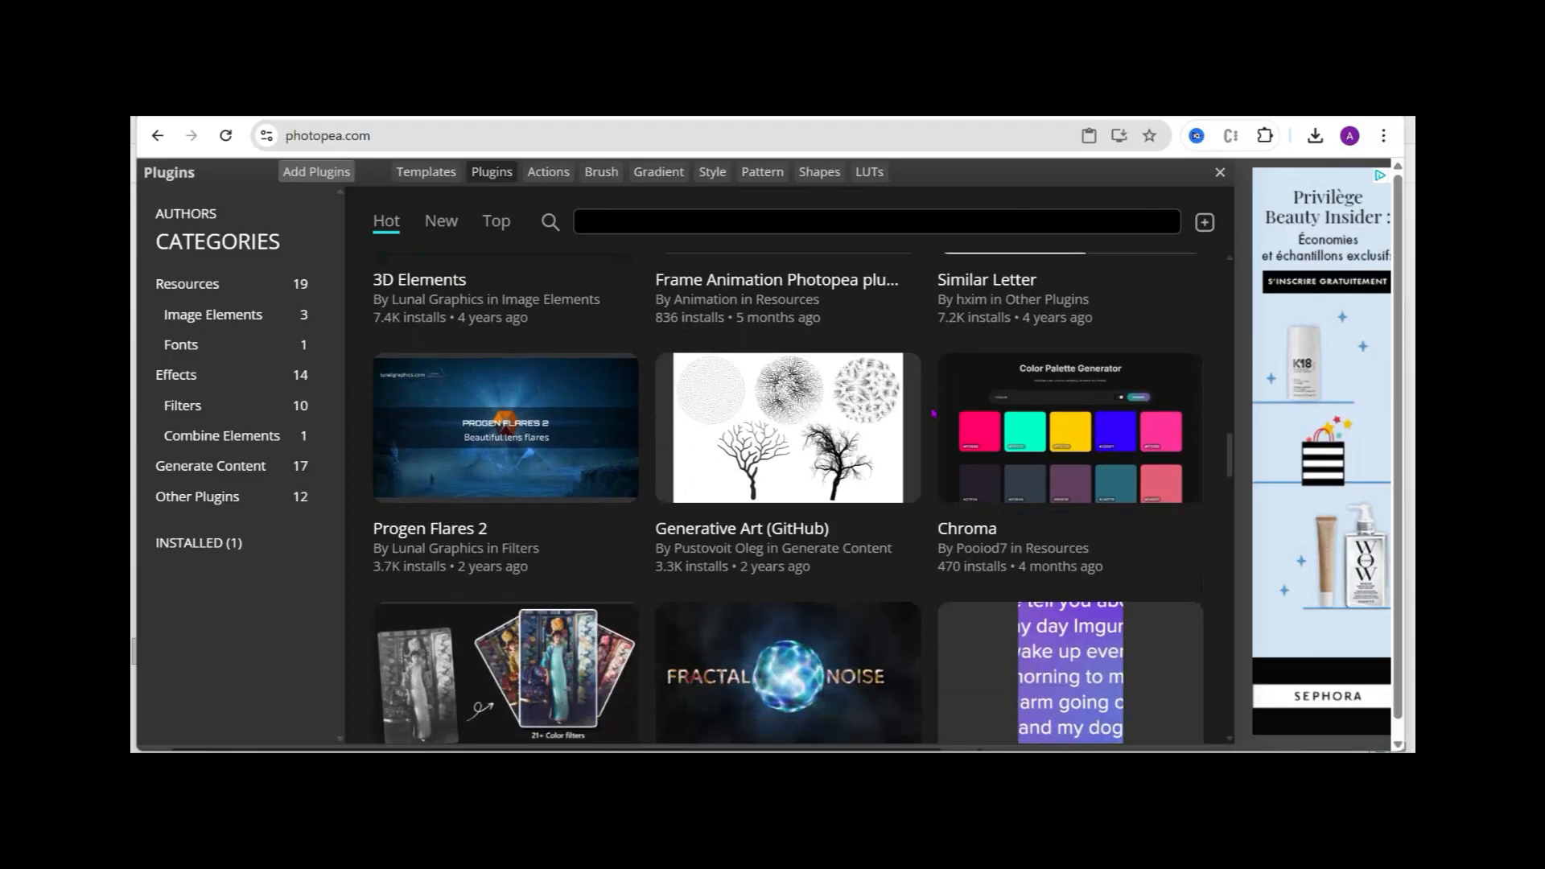
scroll(933, 413, "down", 5)
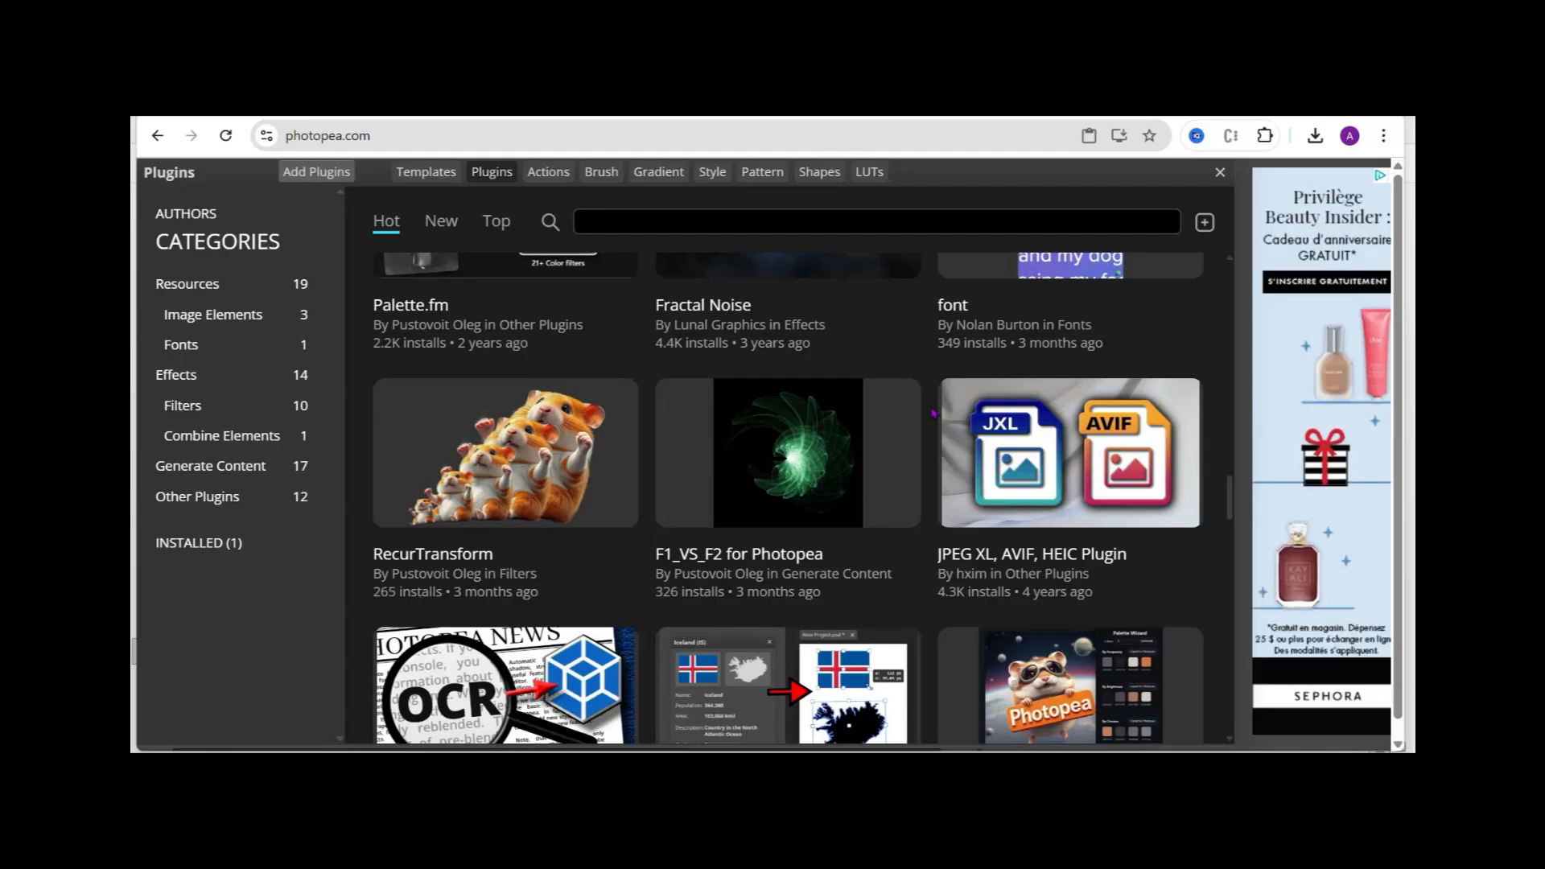
scroll(934, 412, "up", 10)
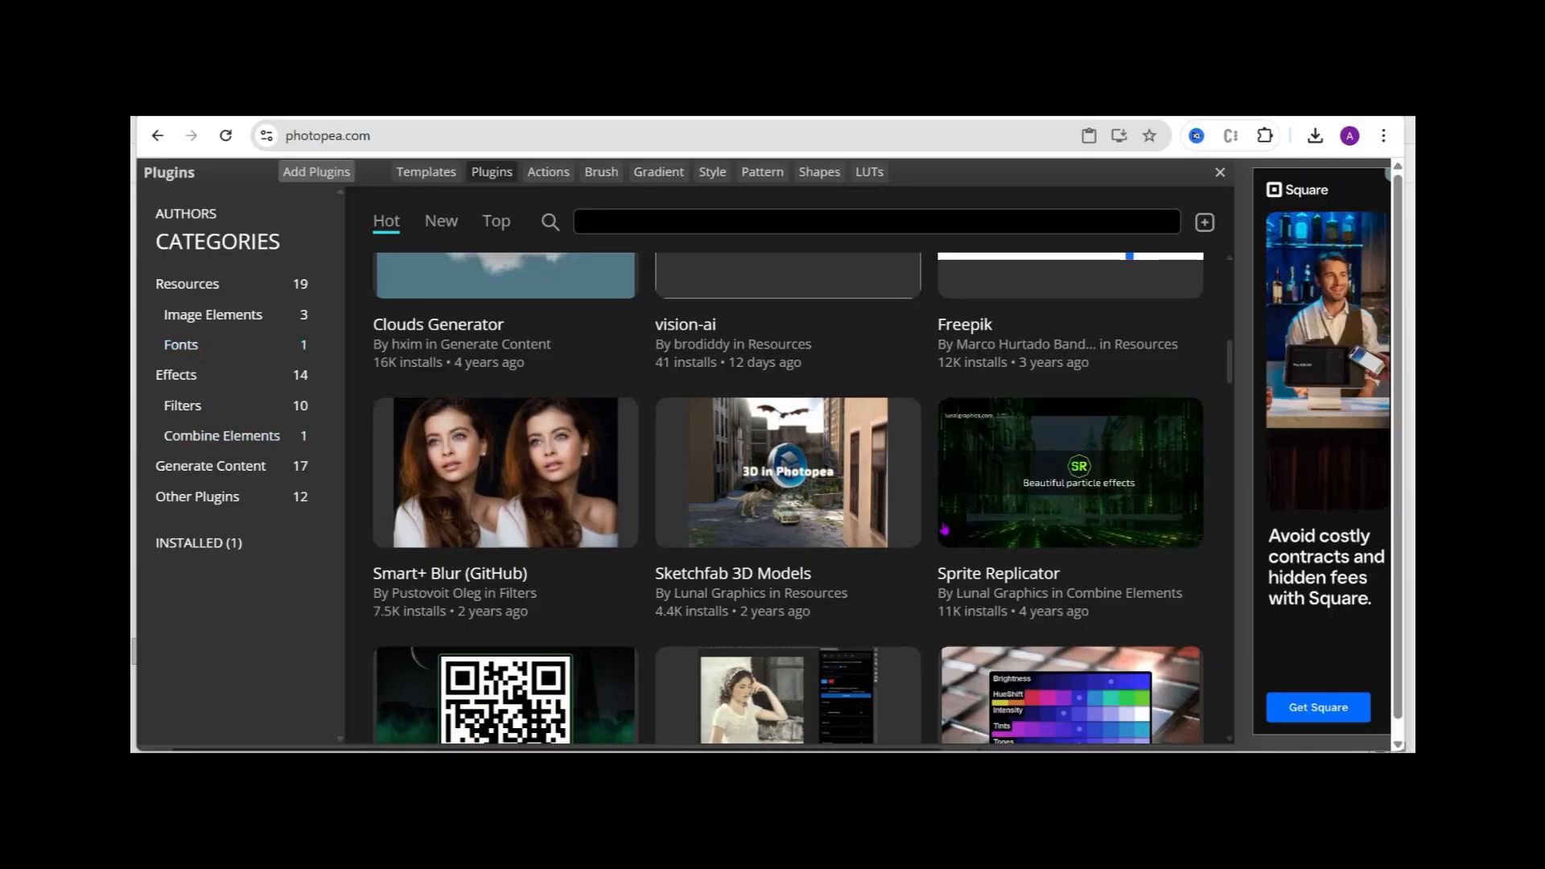
scroll(944, 531, "up", 3)
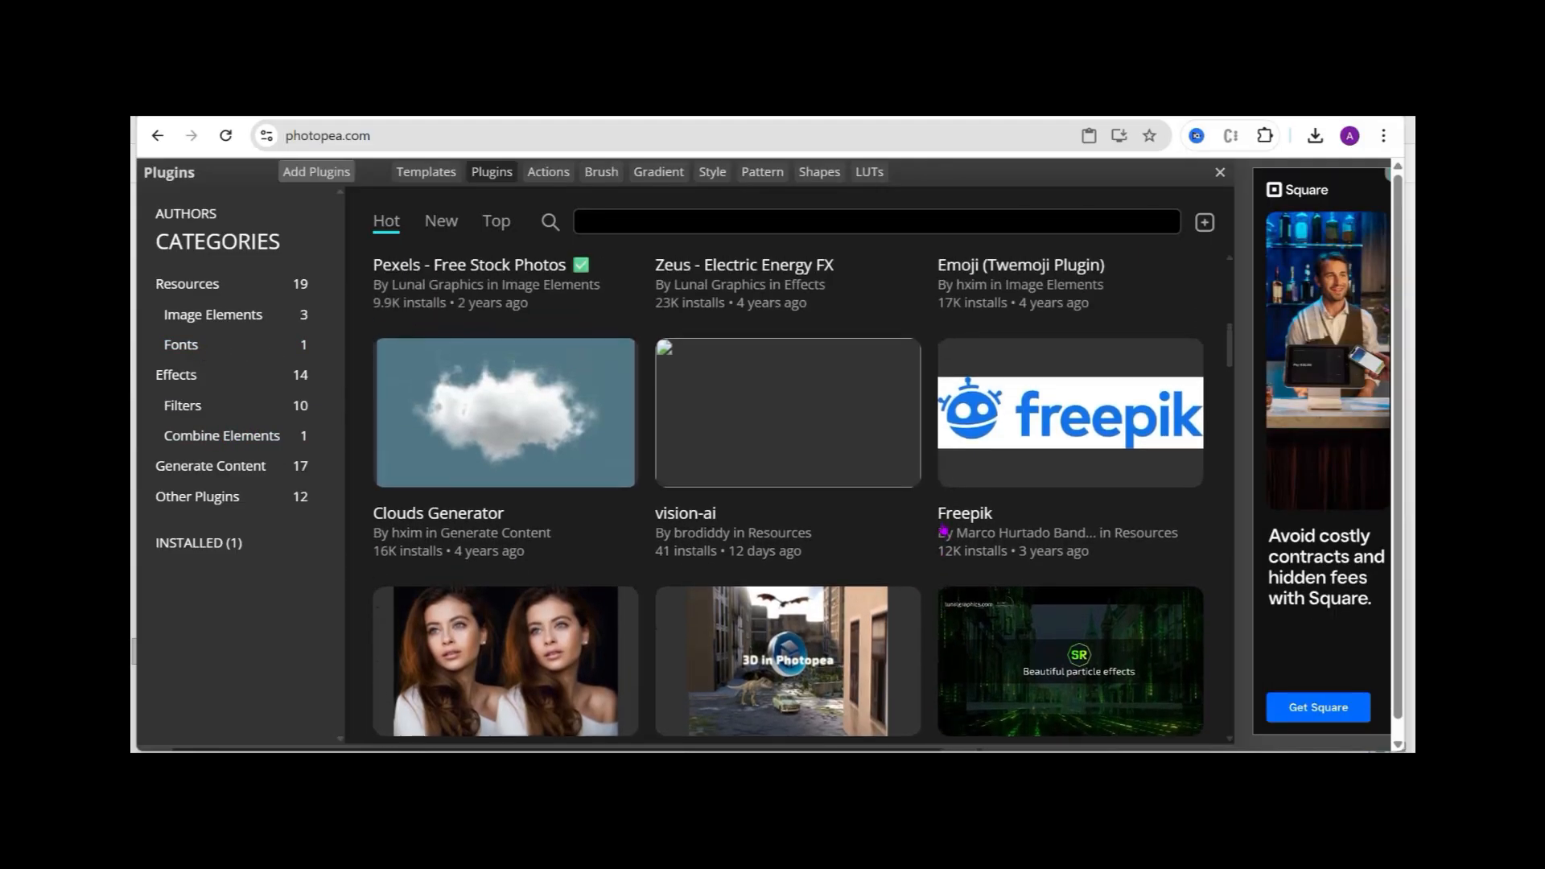
Install the Freepik plugin from its detail page and close the plugin gallery.
left_click(1066, 420)
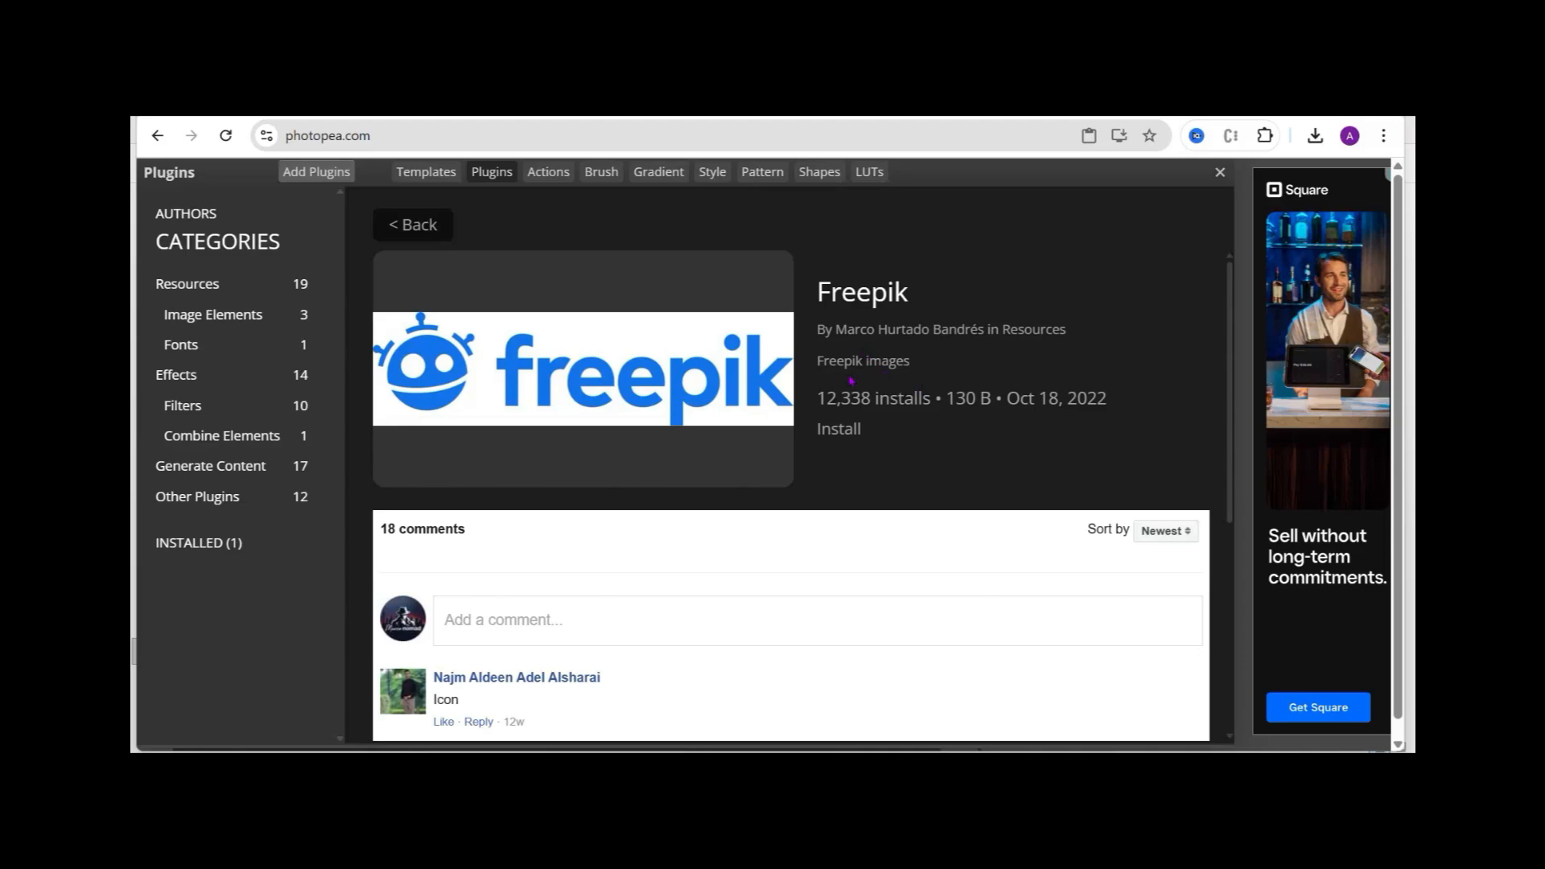
scroll(948, 437, "down", 3)
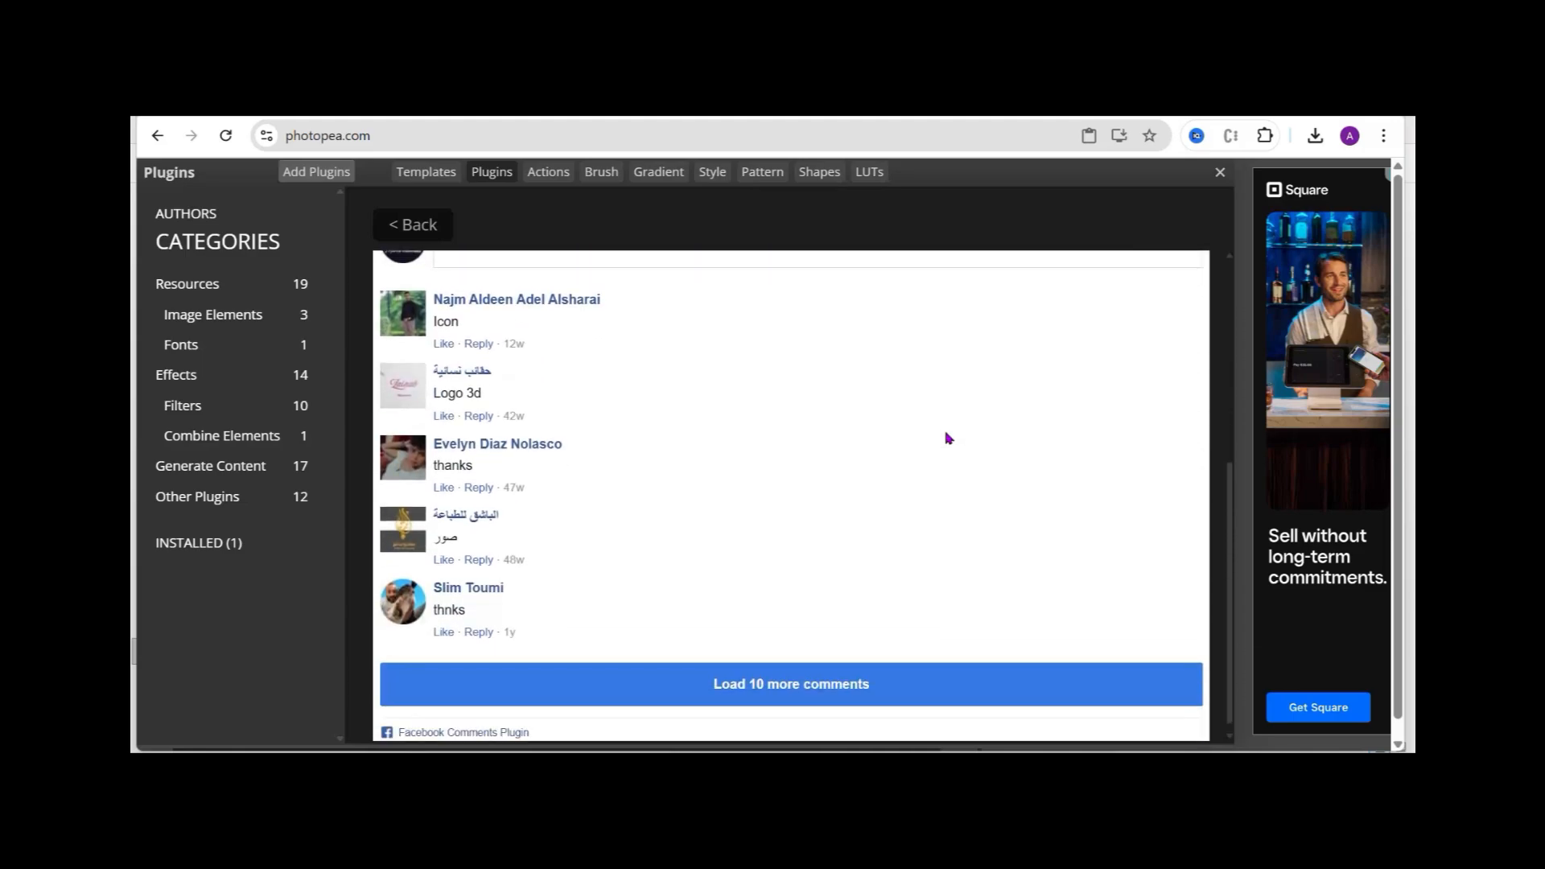
scroll(949, 438, "up", 5)
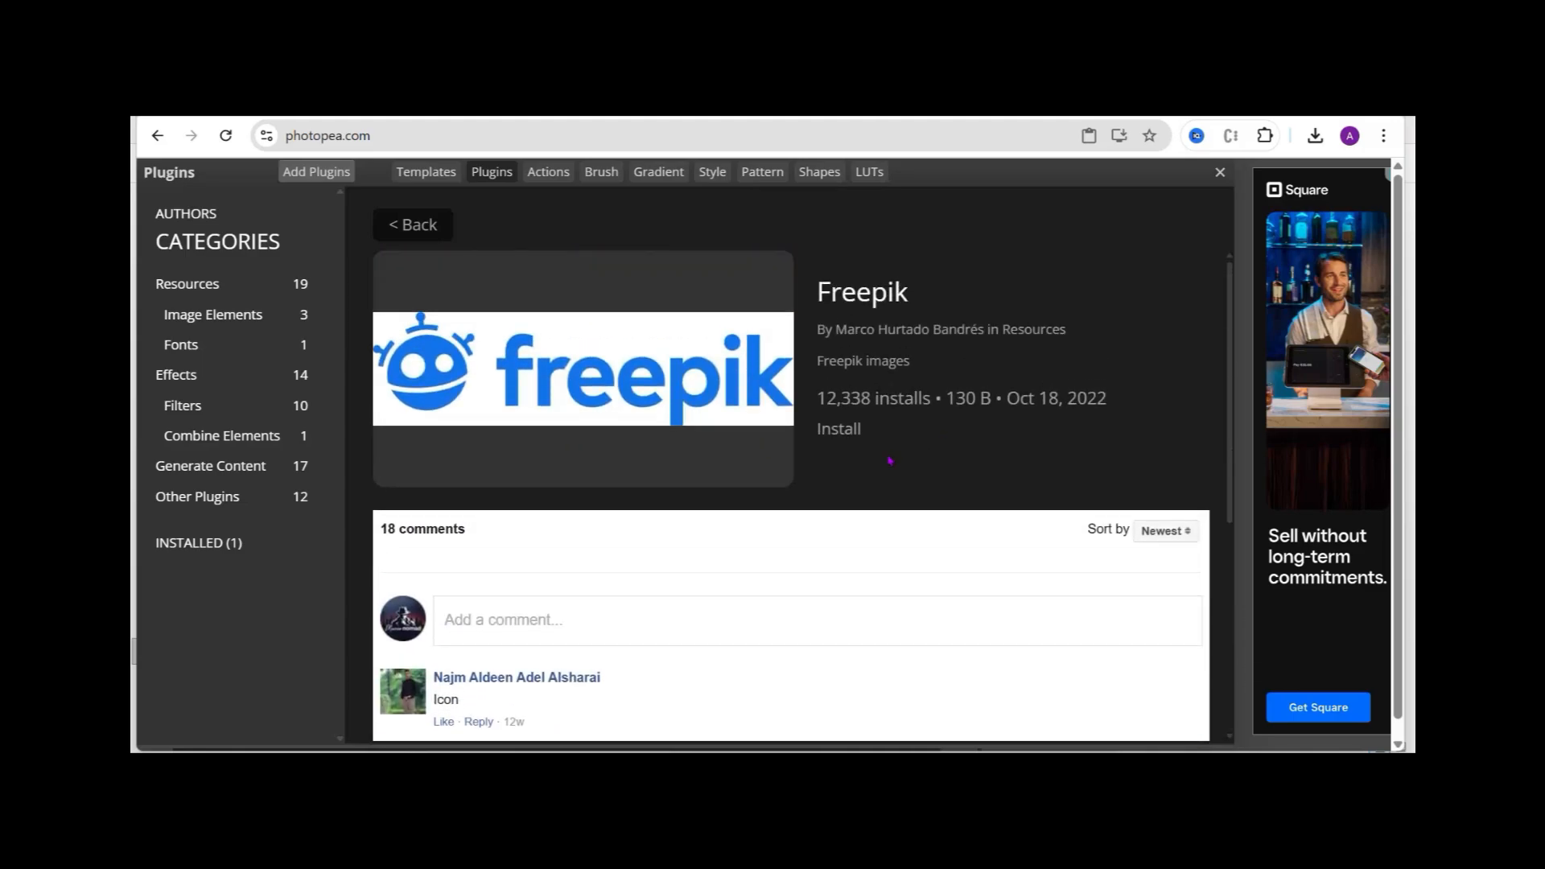
left_click(840, 431)
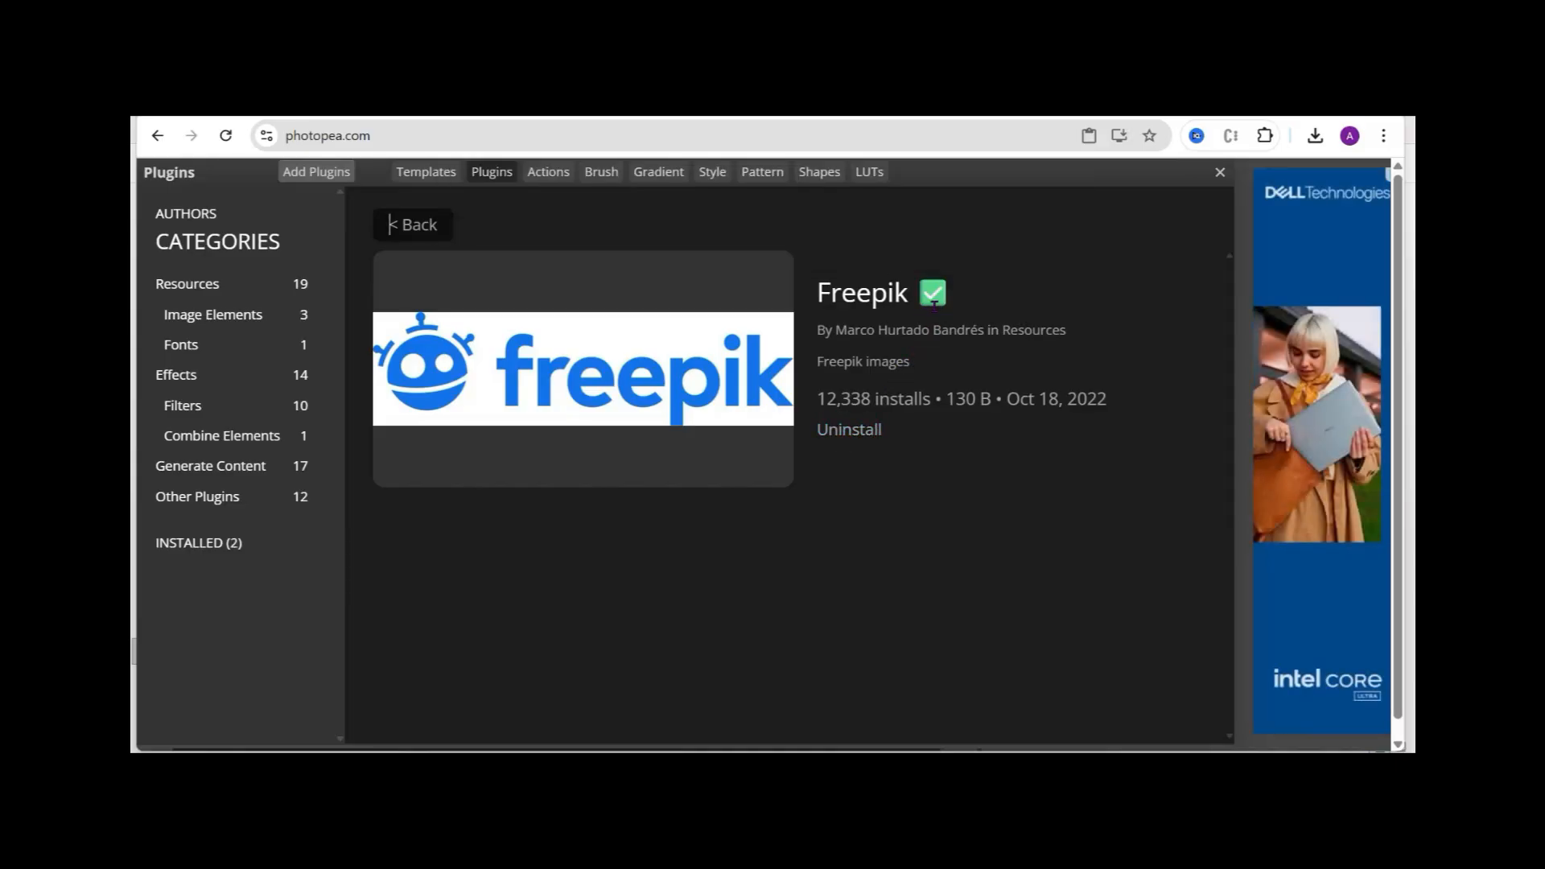
left_click(410, 228)
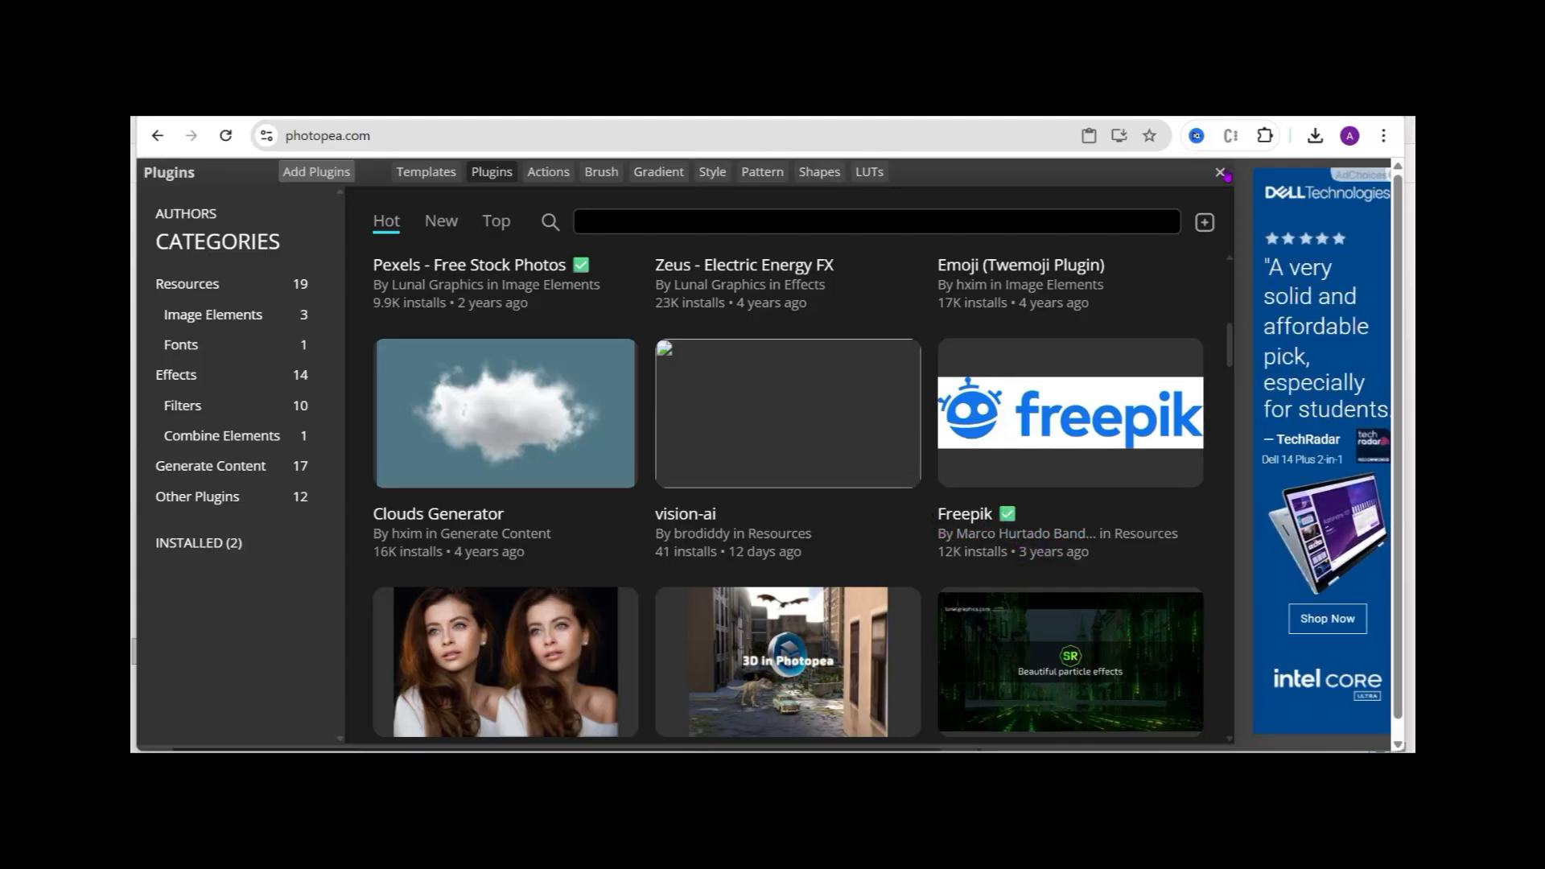
left_click(1222, 173)
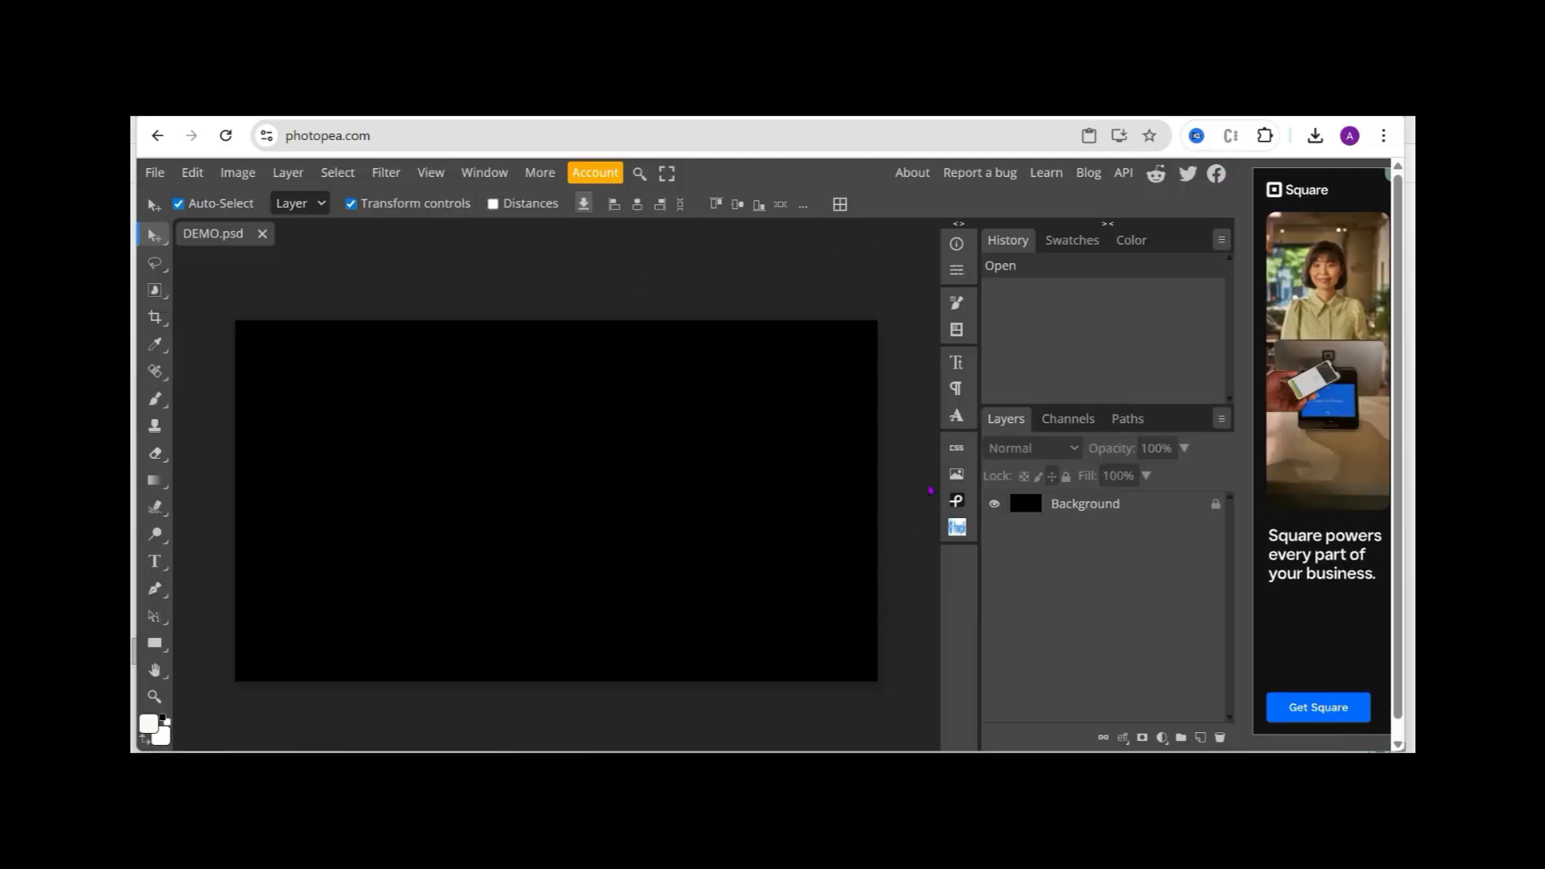
Open the Freepik plugin, accept its cookies and start an AI image with the prompt A DOG, dismissing the mobile app offer.
left_click(956, 528)
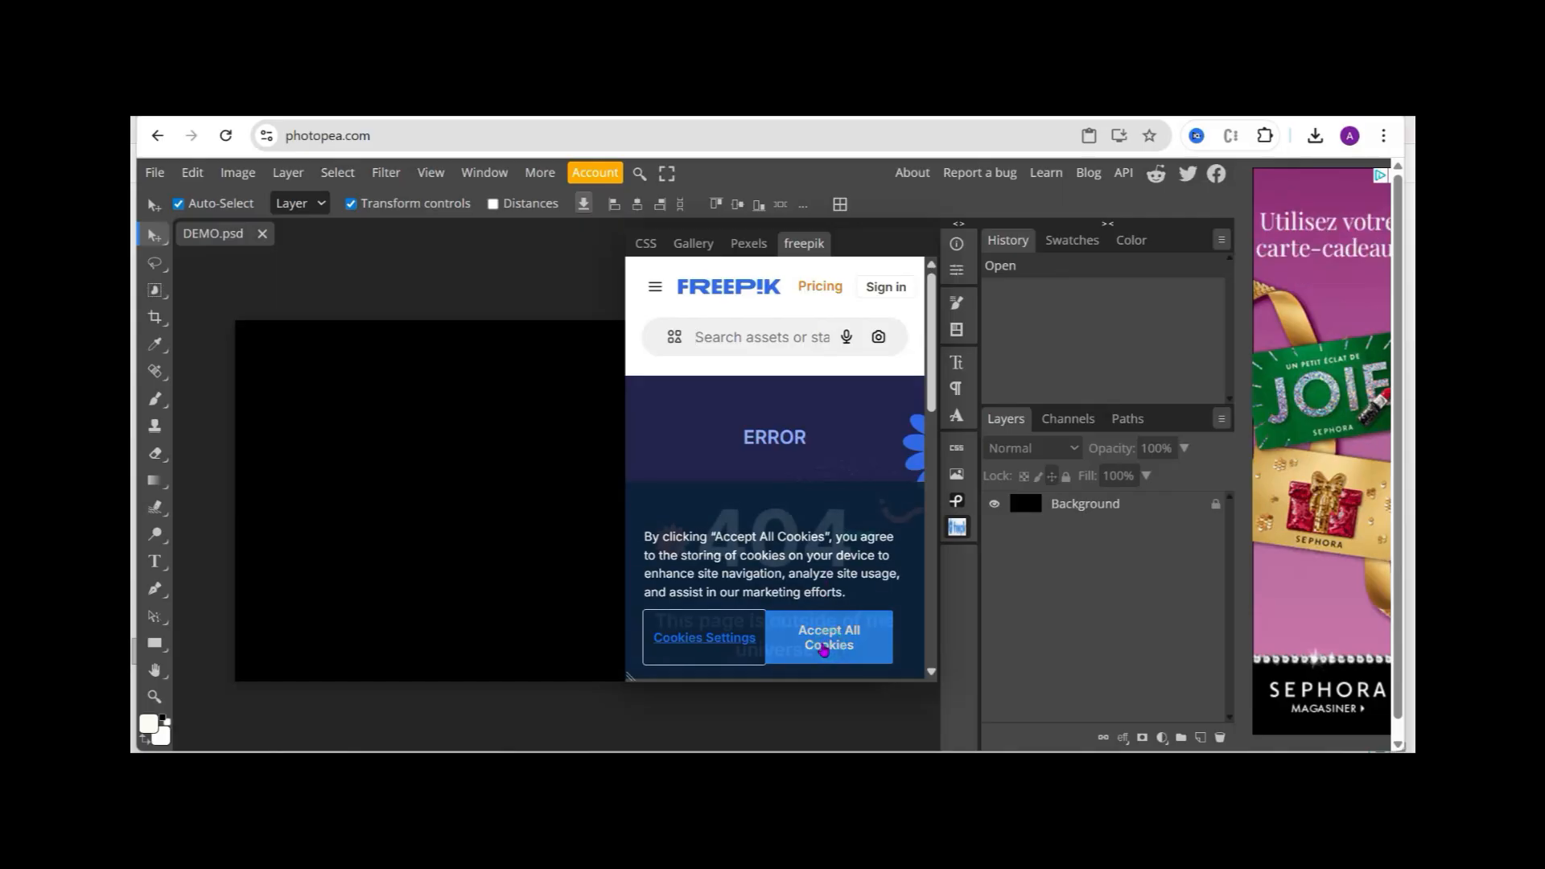
left_click(824, 651)
left_click(708, 335)
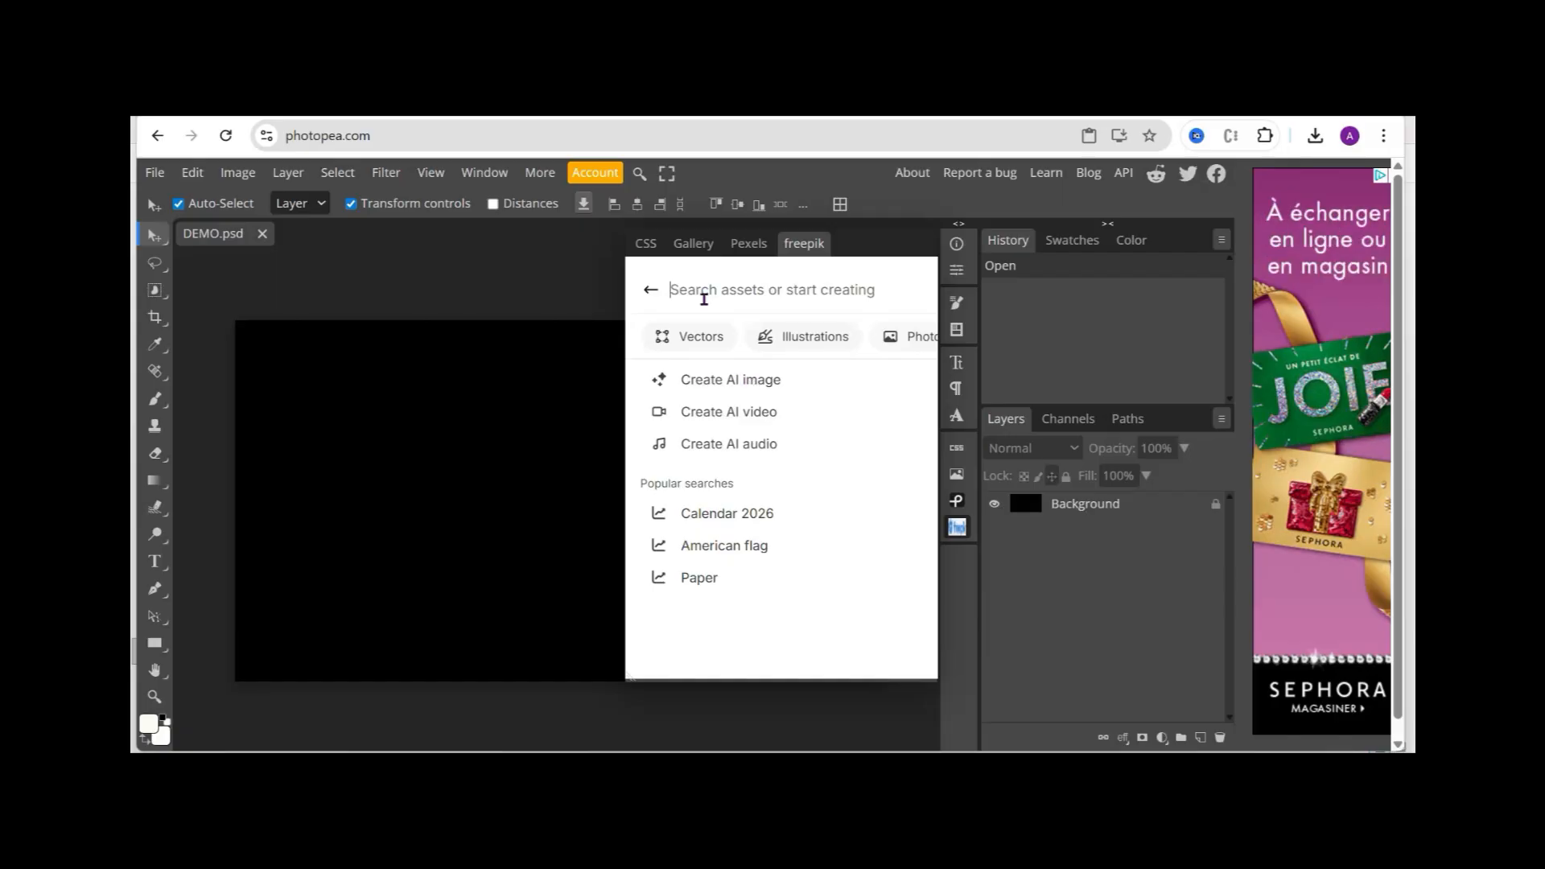
type("A DOG")
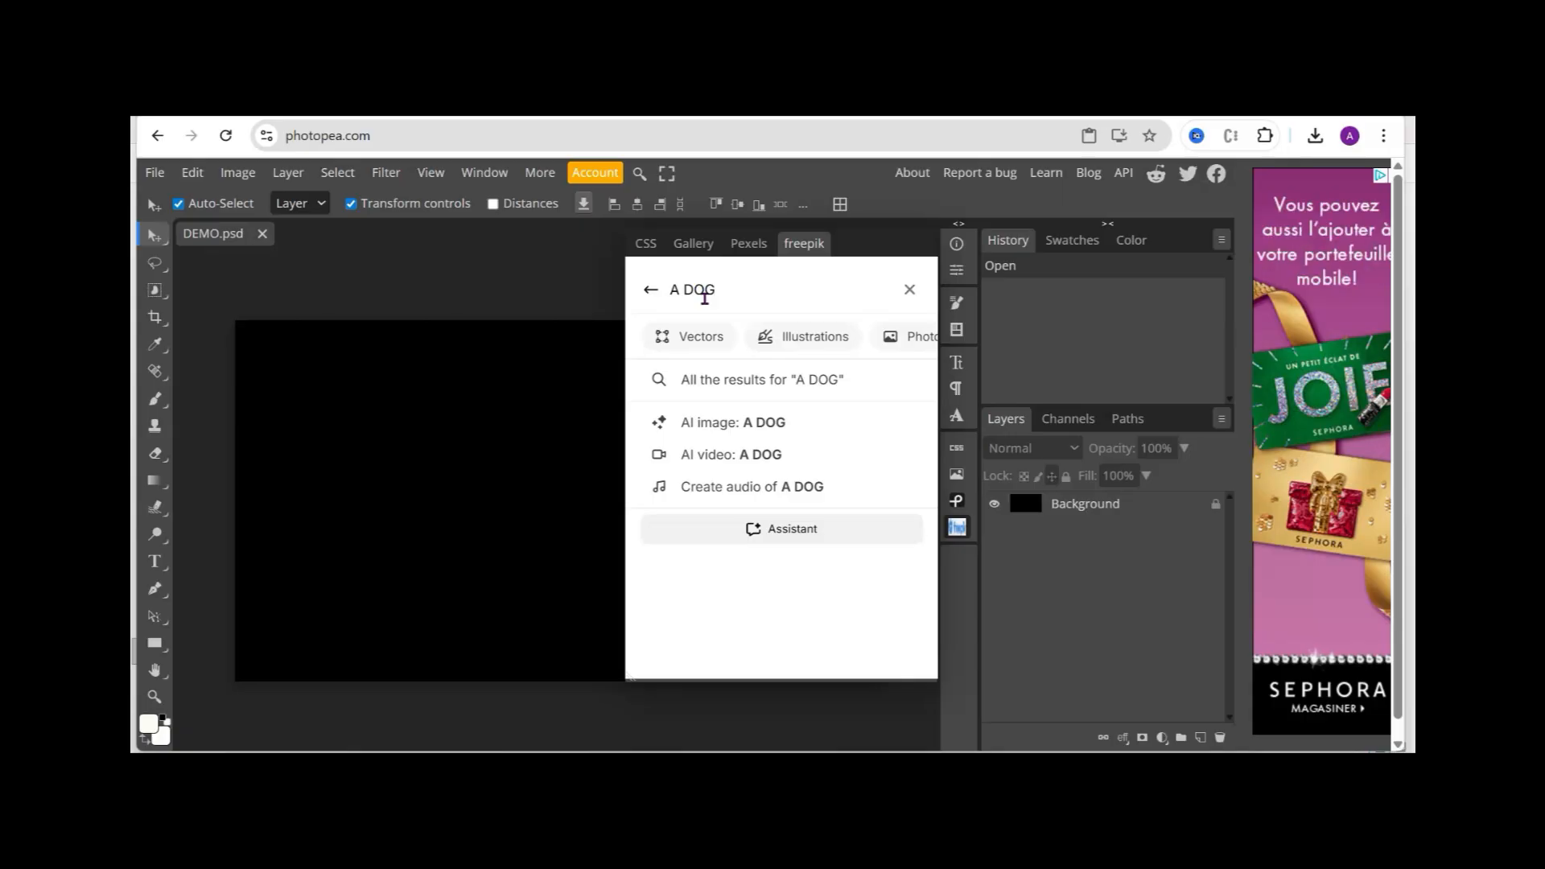
left_click(714, 428)
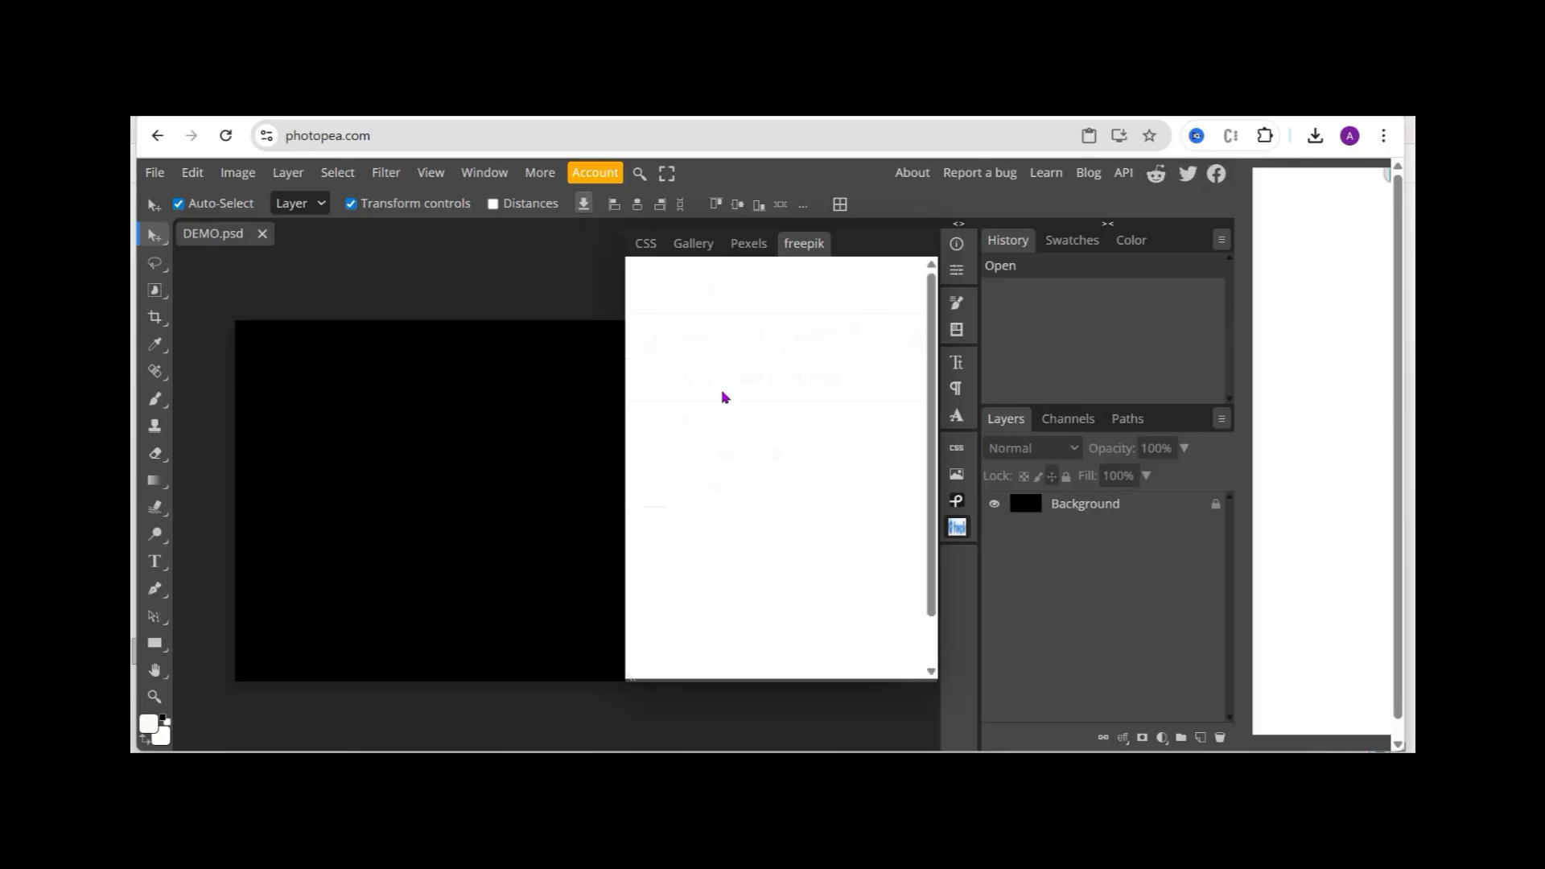
left_click(839, 643)
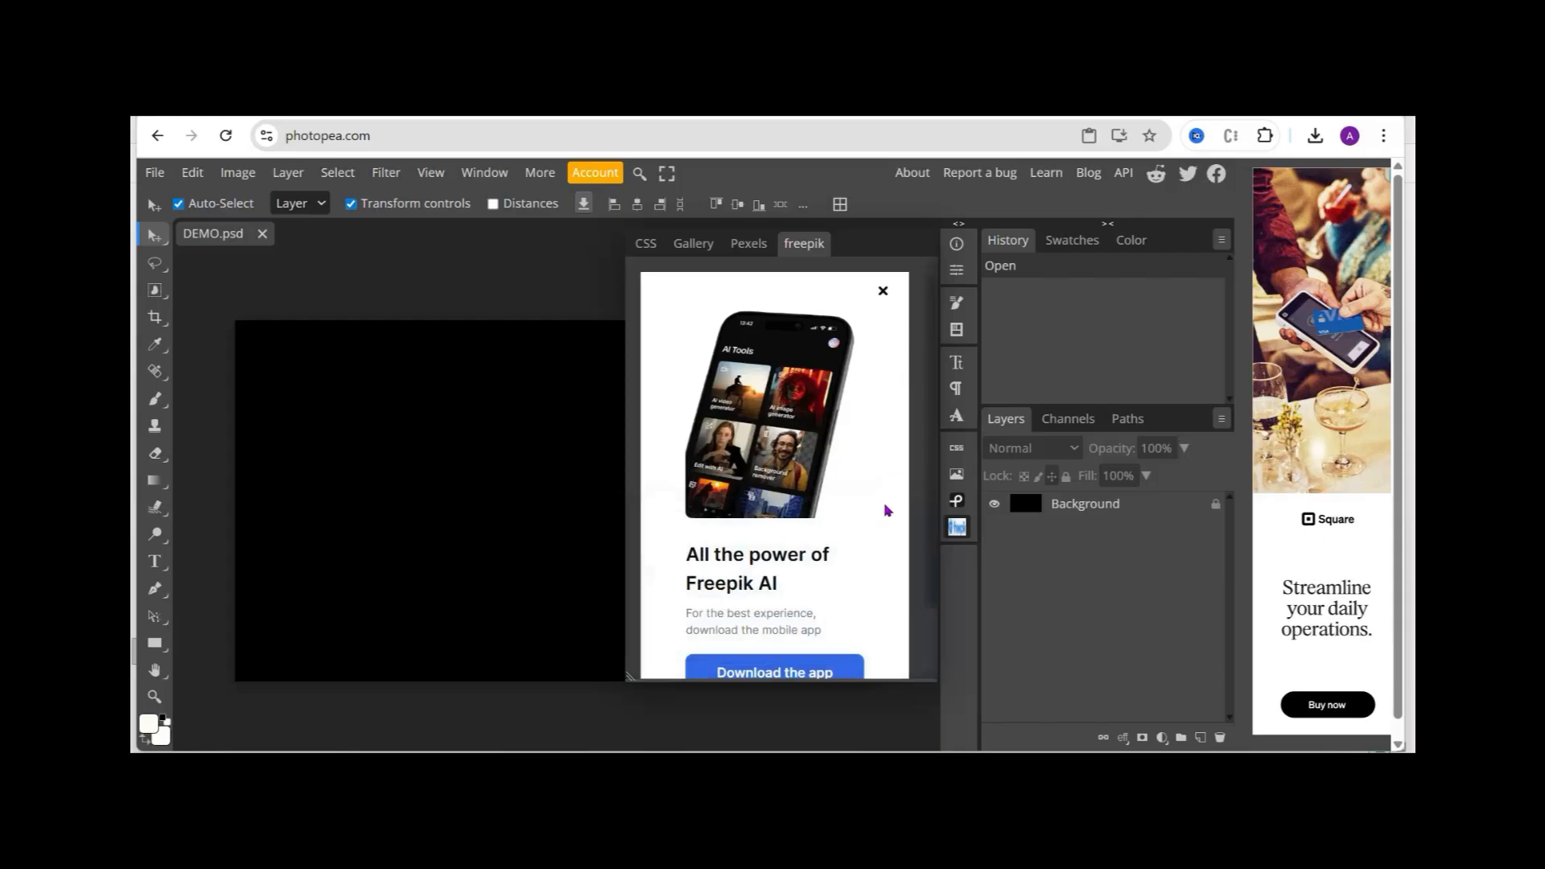
left_click(882, 290)
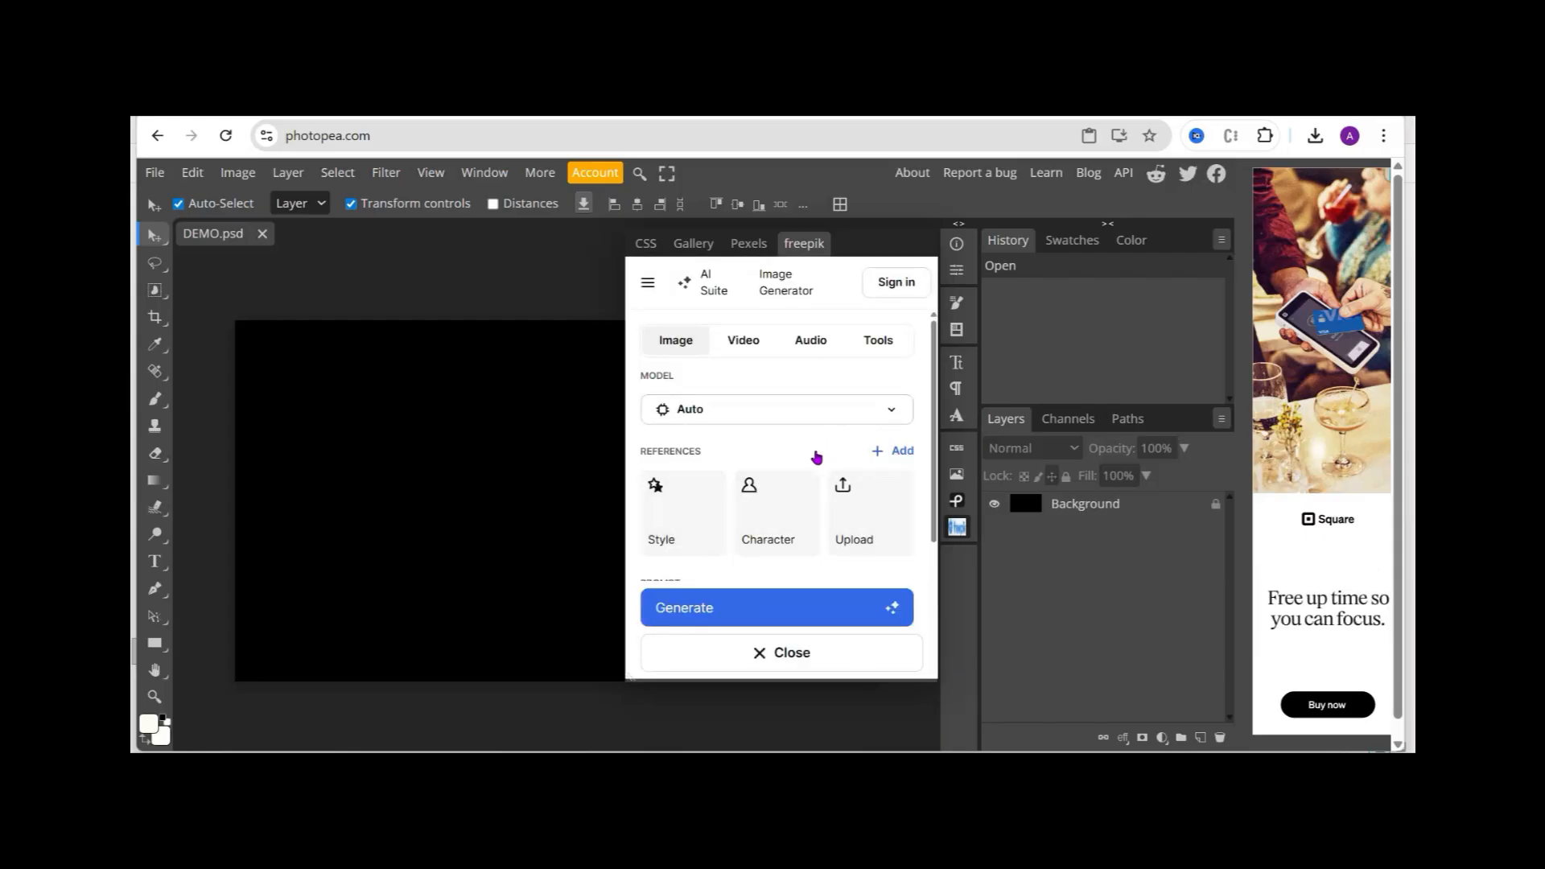
Set the aspect ratio of the Freepik AI image to 16:9 Widescreen.
scroll(814, 439, "down", 1)
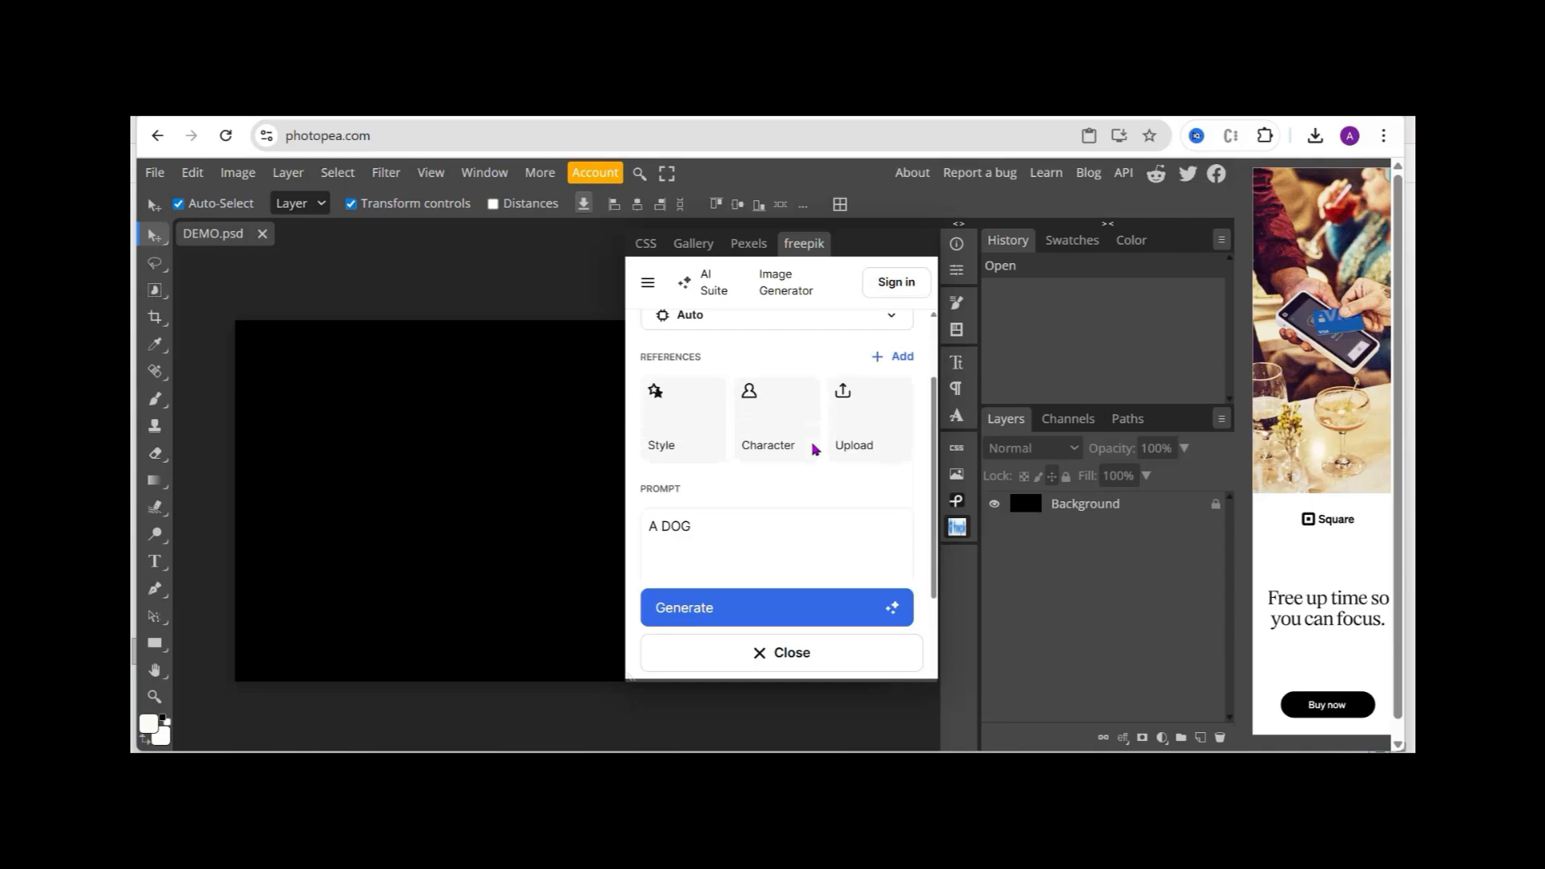
scroll(814, 449, "down", 1)
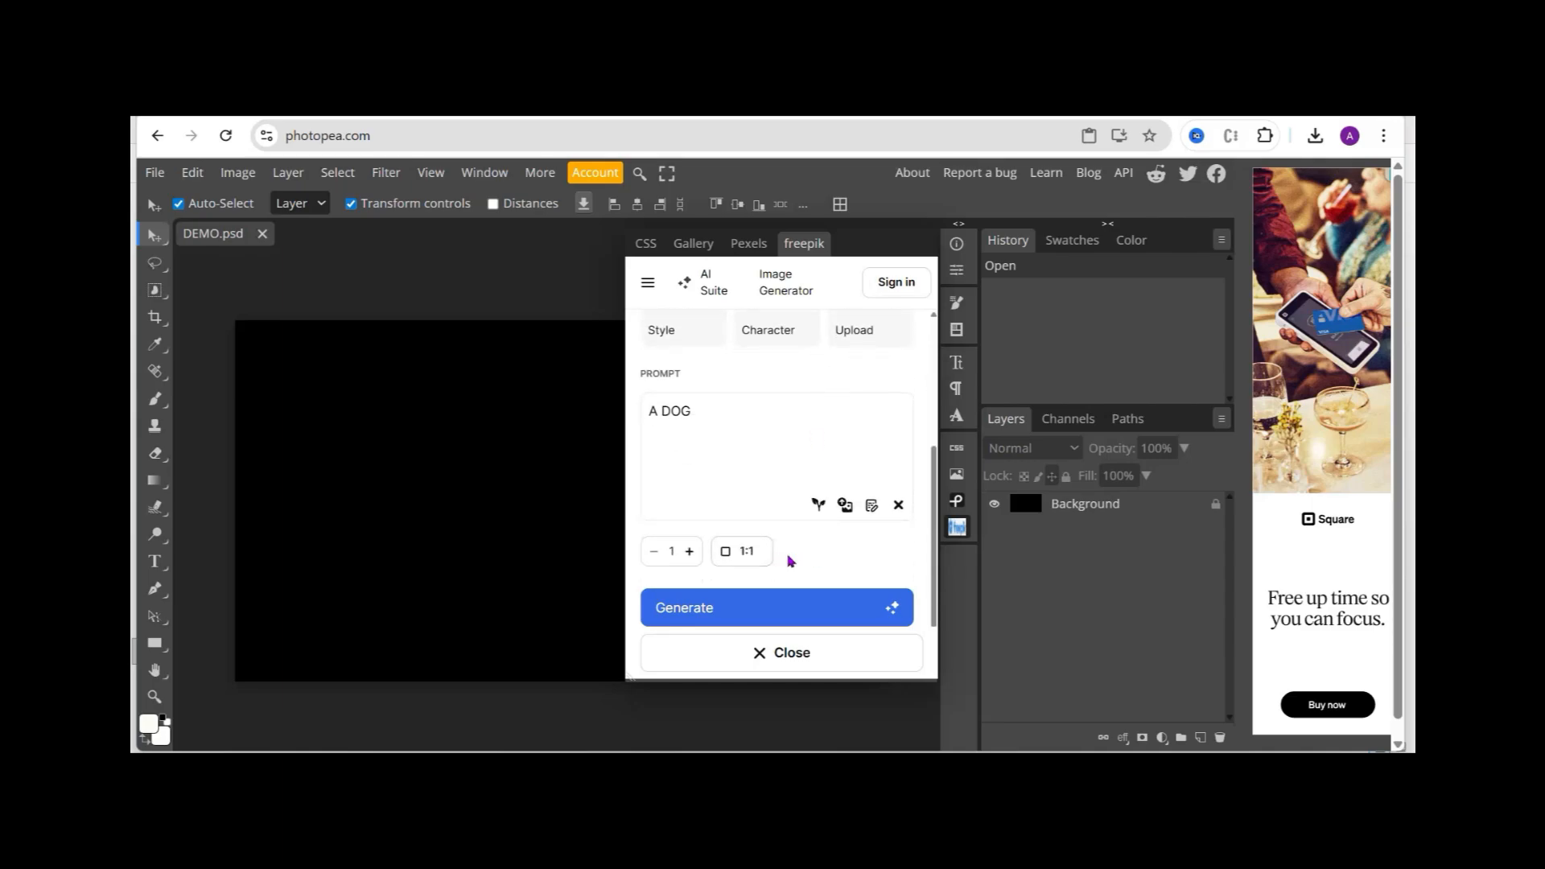
left_click(745, 553)
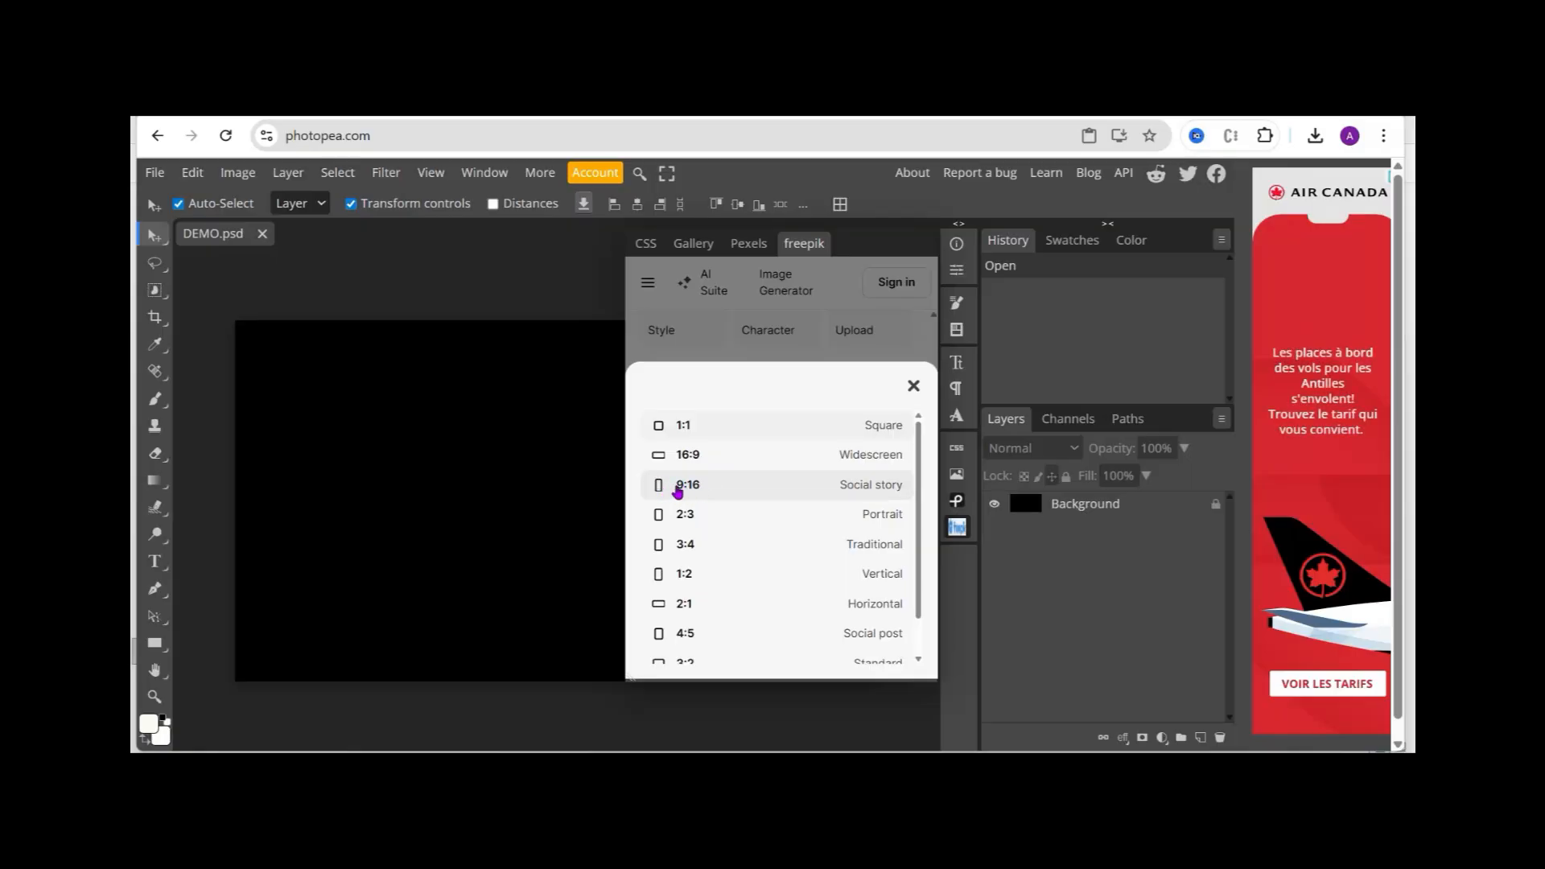
left_click(657, 451)
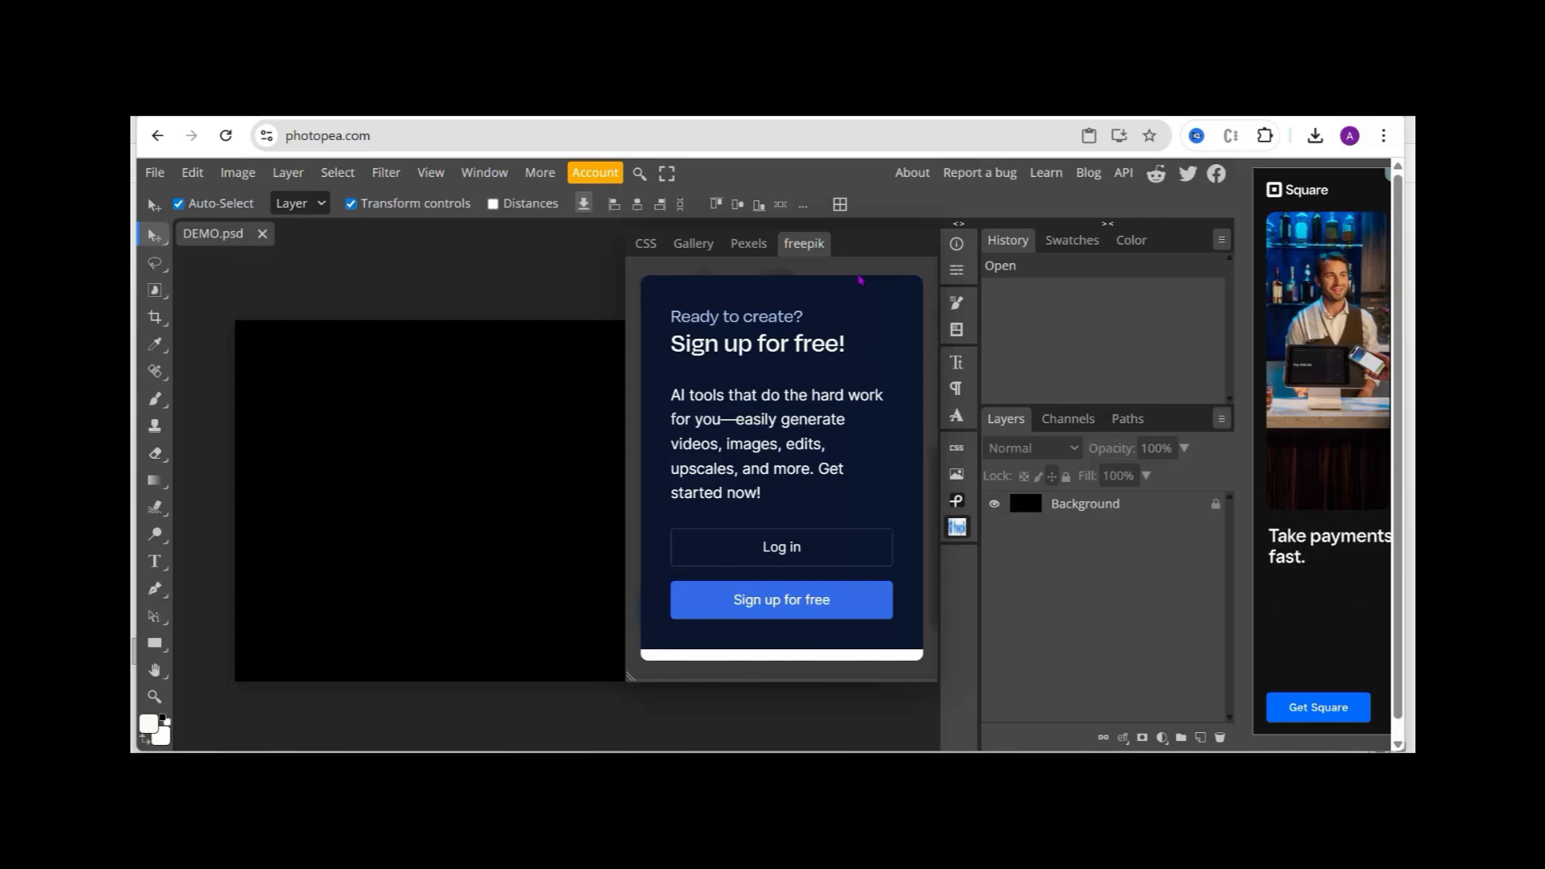
View the stock photos in the Pexels plugin and collapse the plugin panel.
left_click(755, 245)
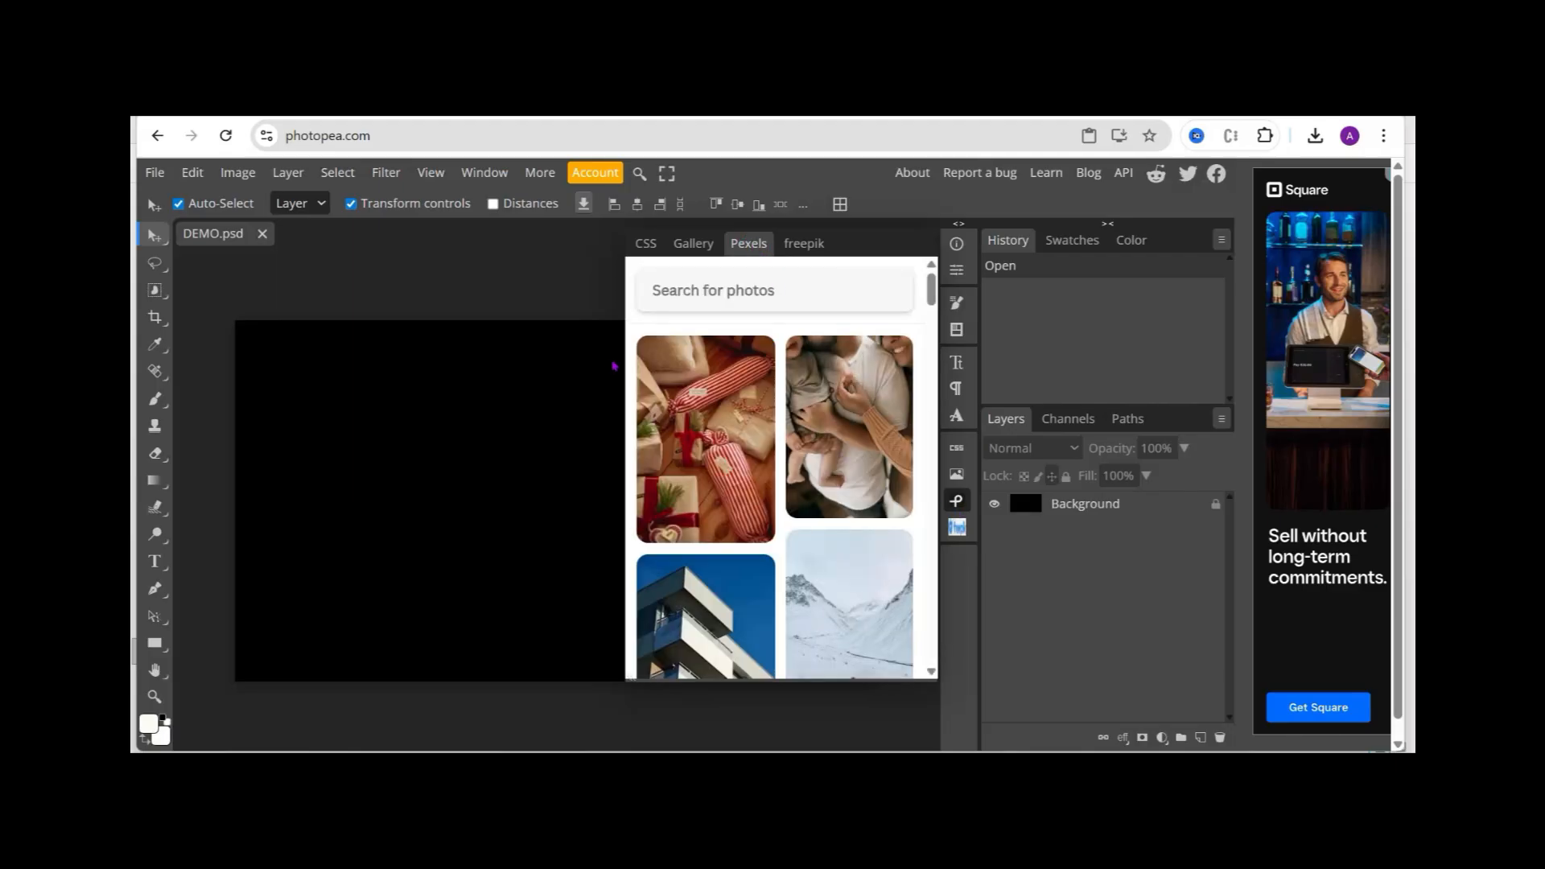
left_click(956, 501)
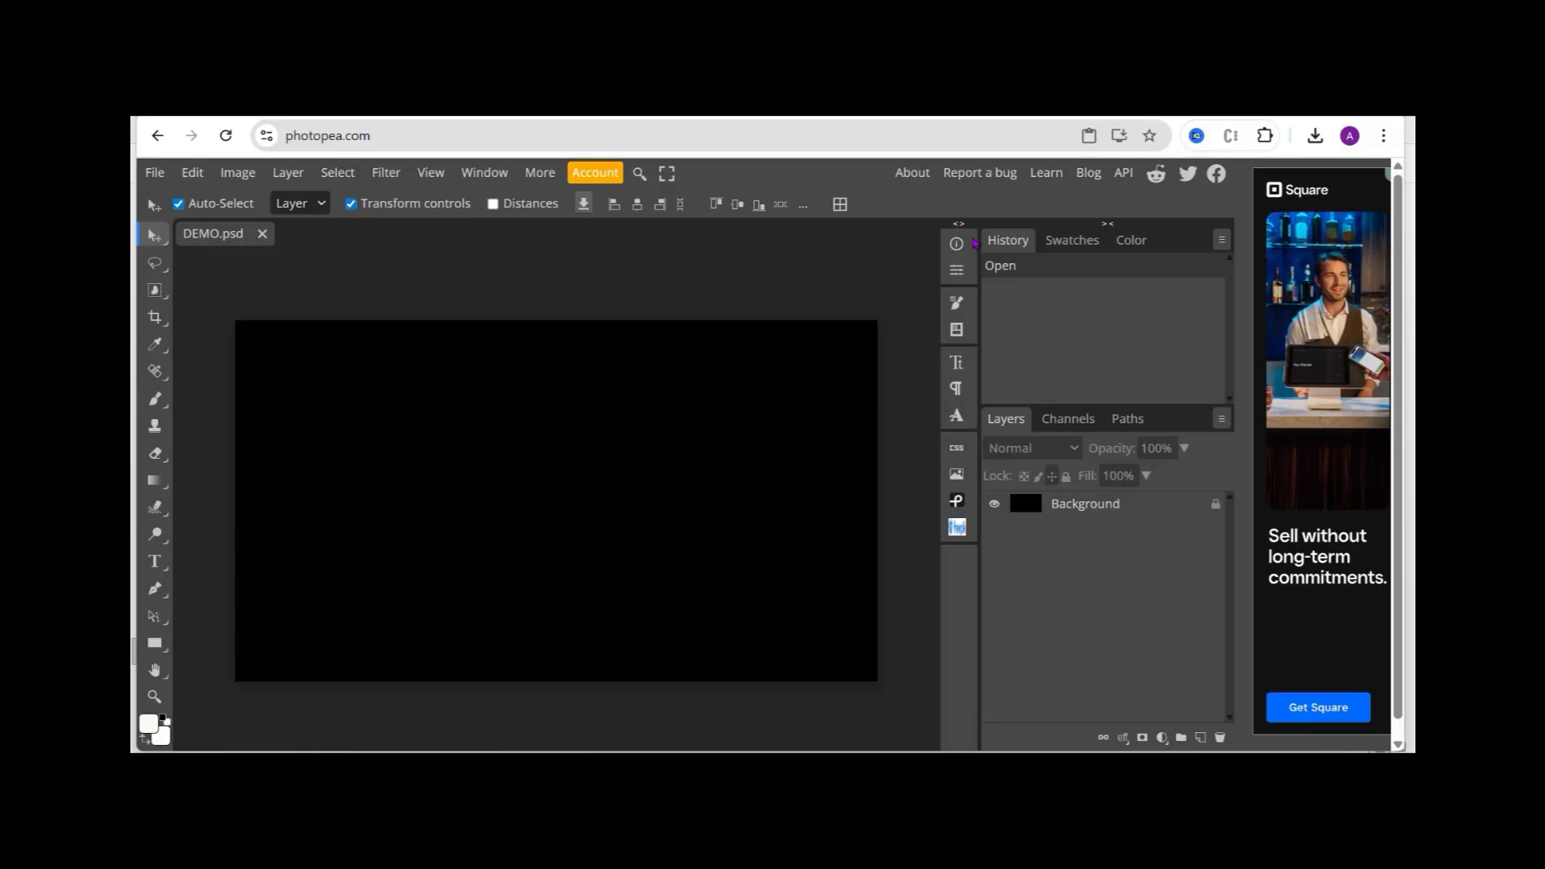
left_click(957, 503)
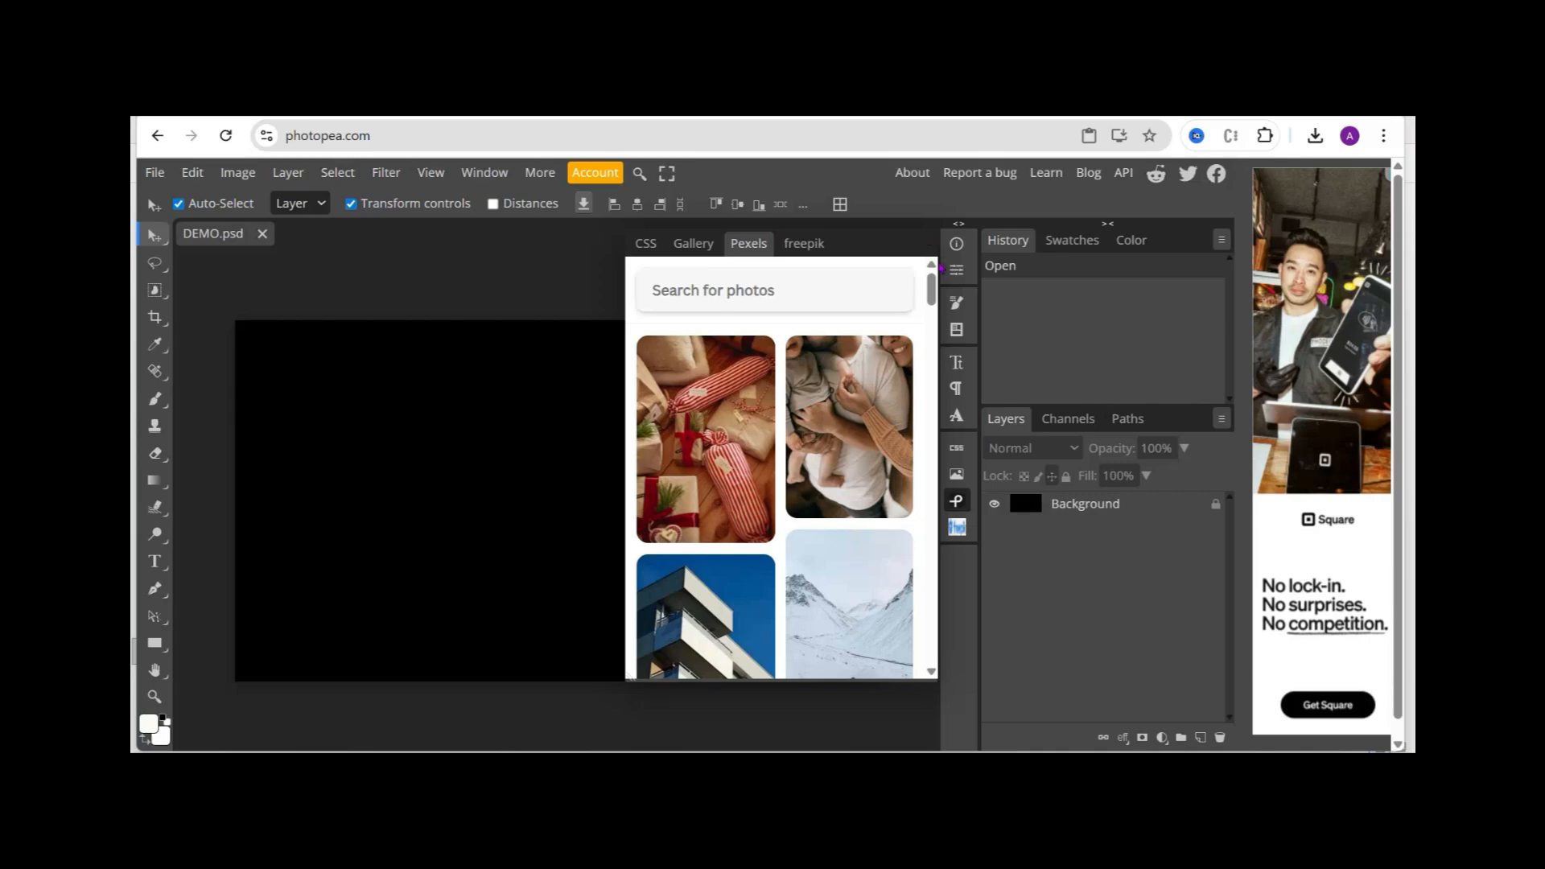
left_click(931, 264)
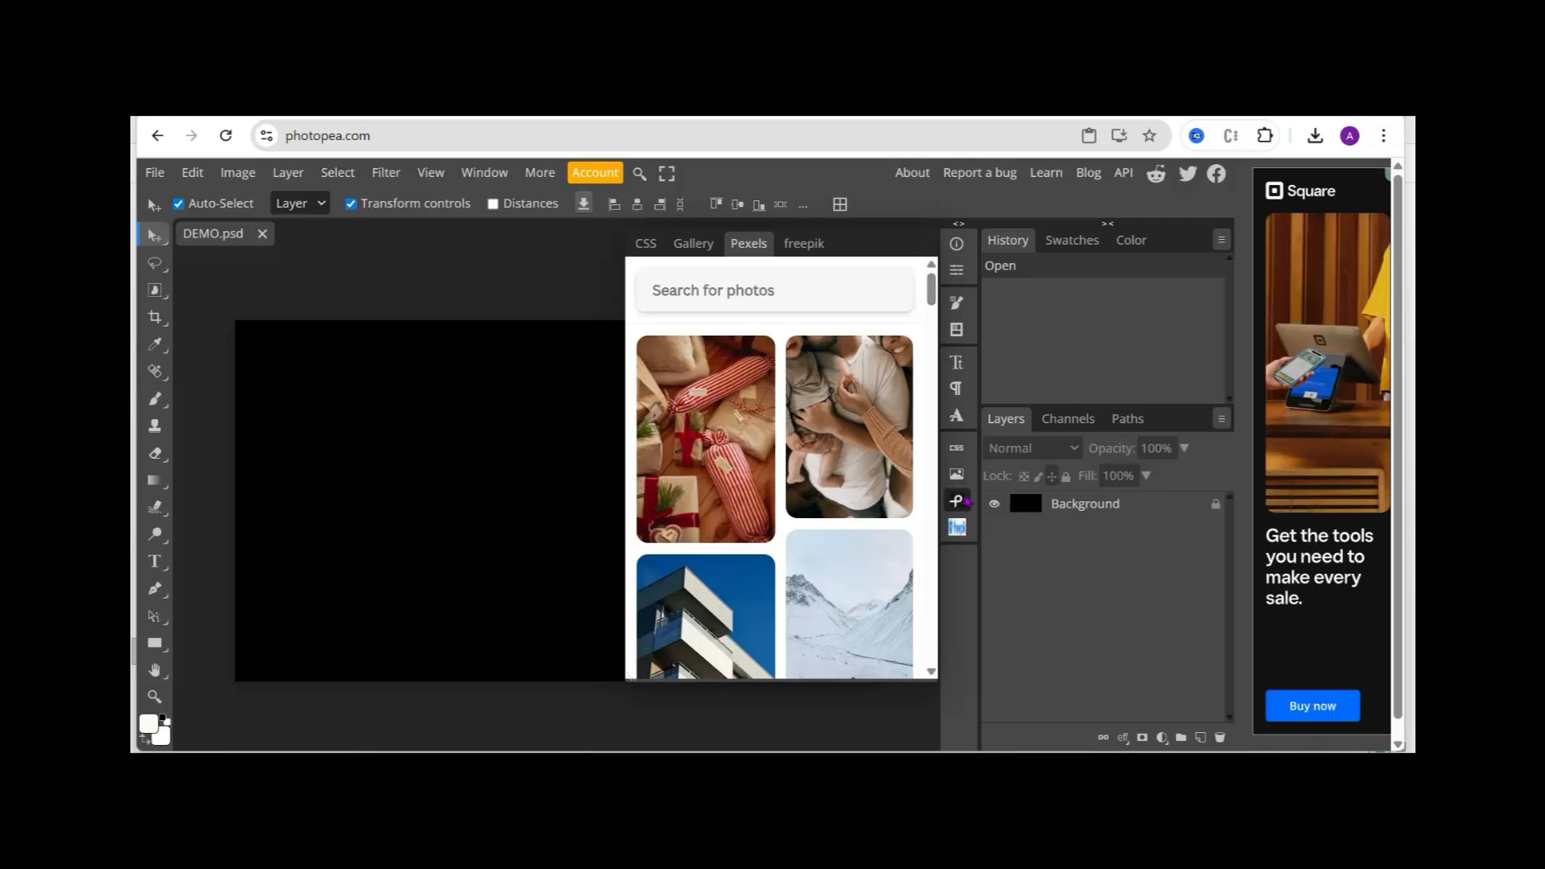
left_click(957, 501)
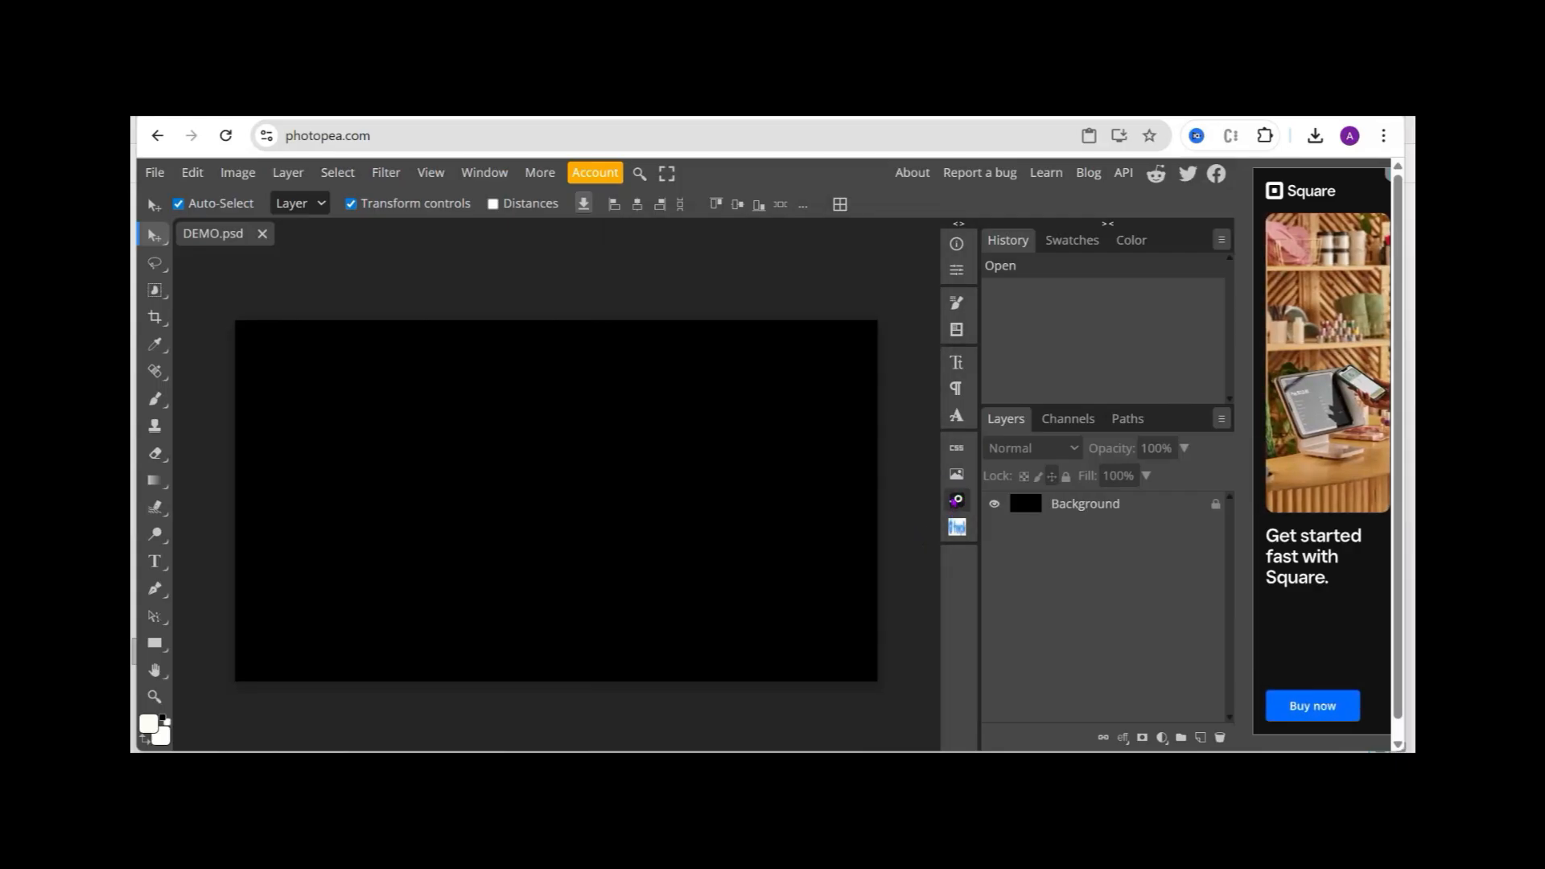
View the Pexels plugin and the layer Properties, collapsing each panel again after viewing it.
left_click(956, 501)
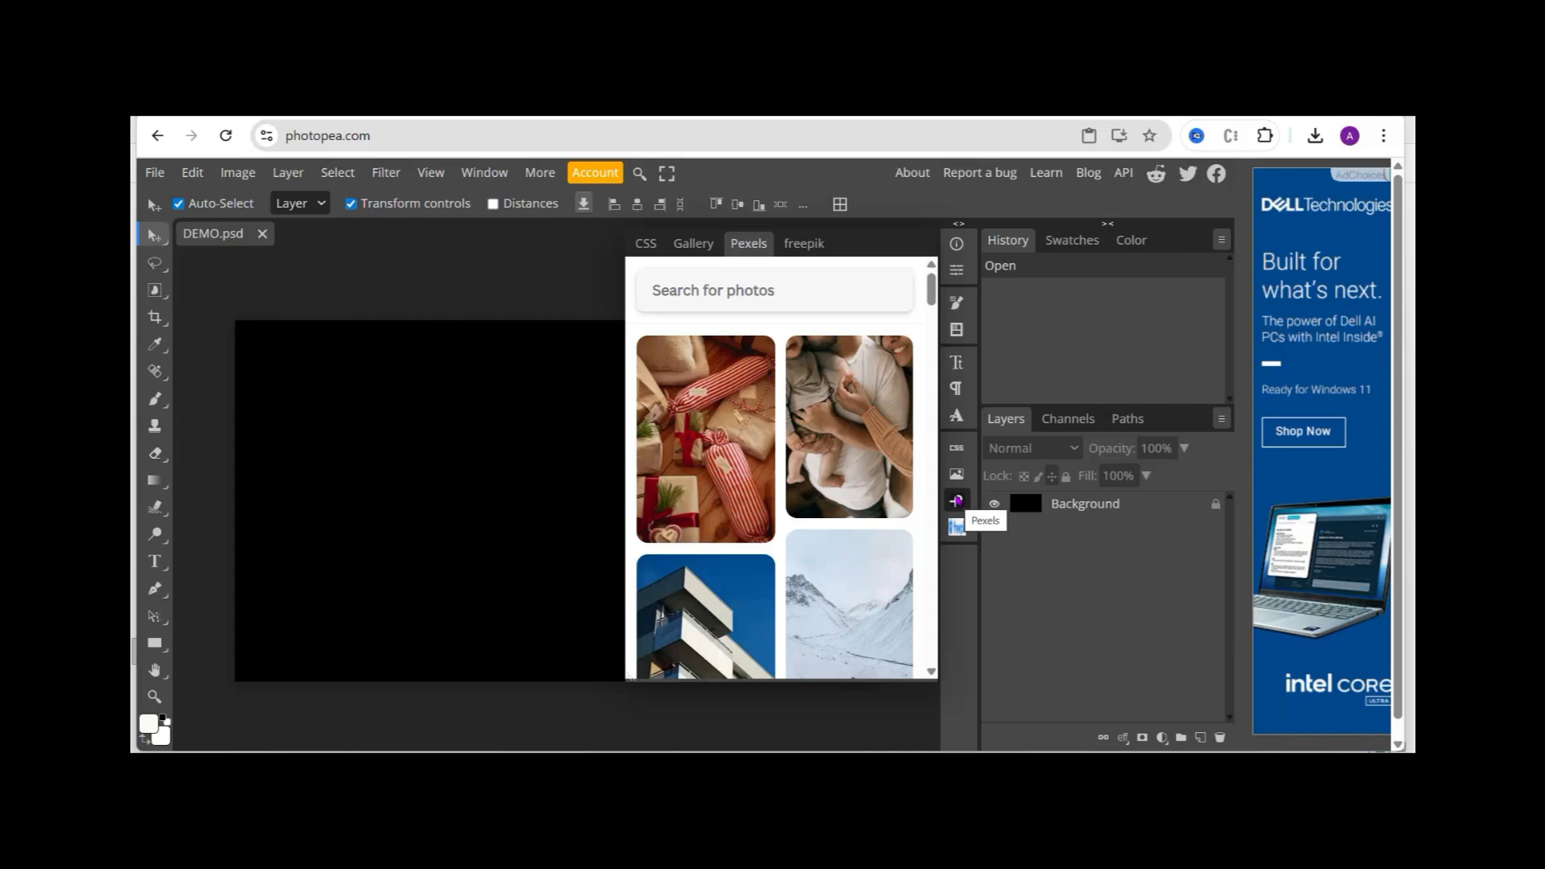
left_click(956, 500)
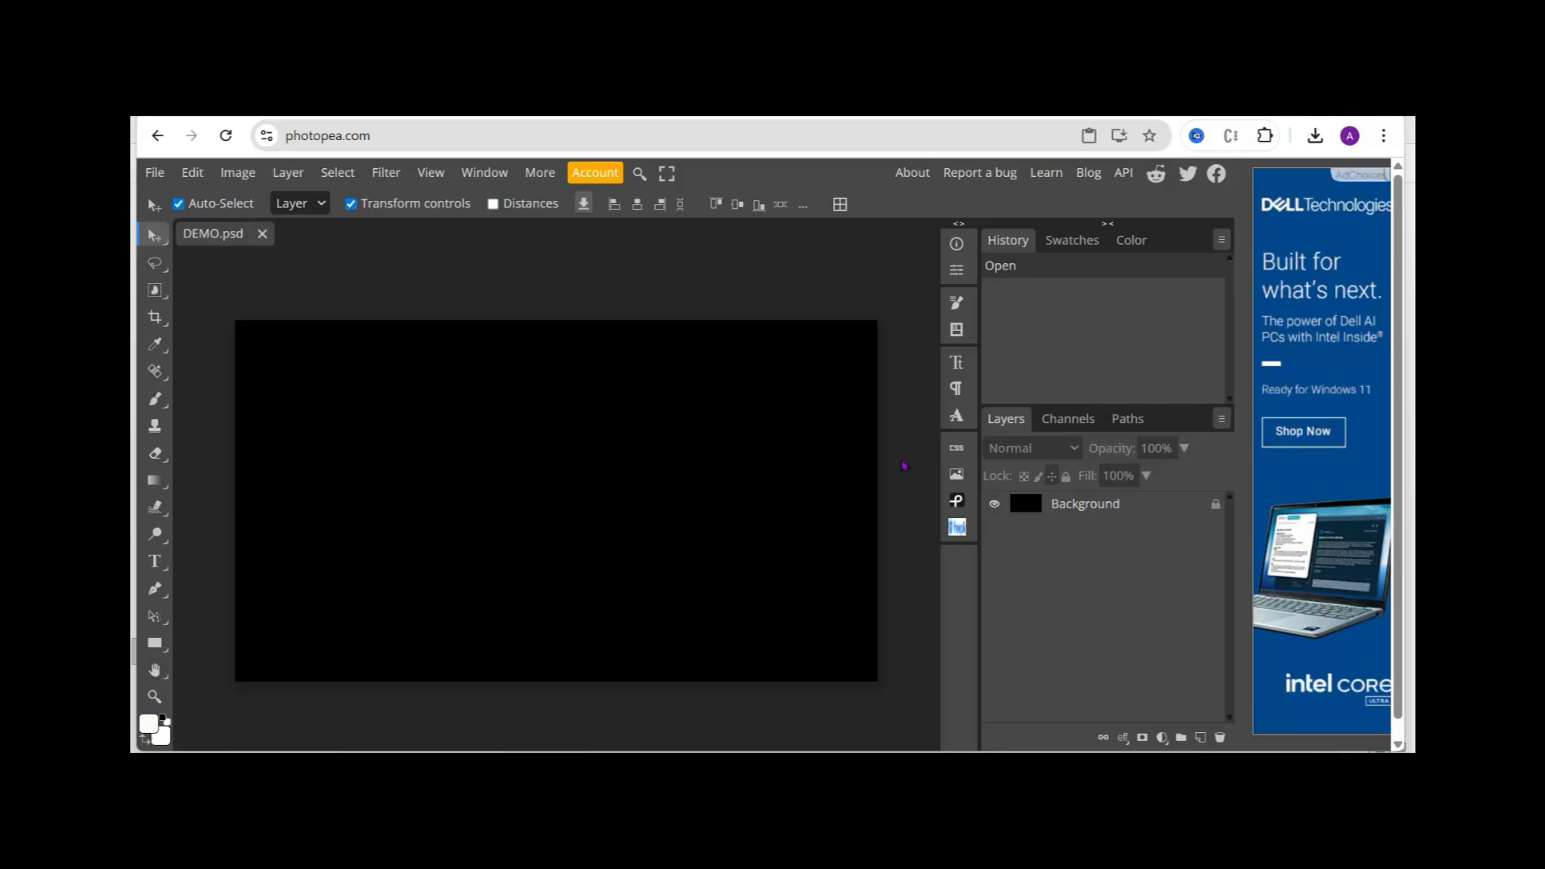
left_click(956, 272)
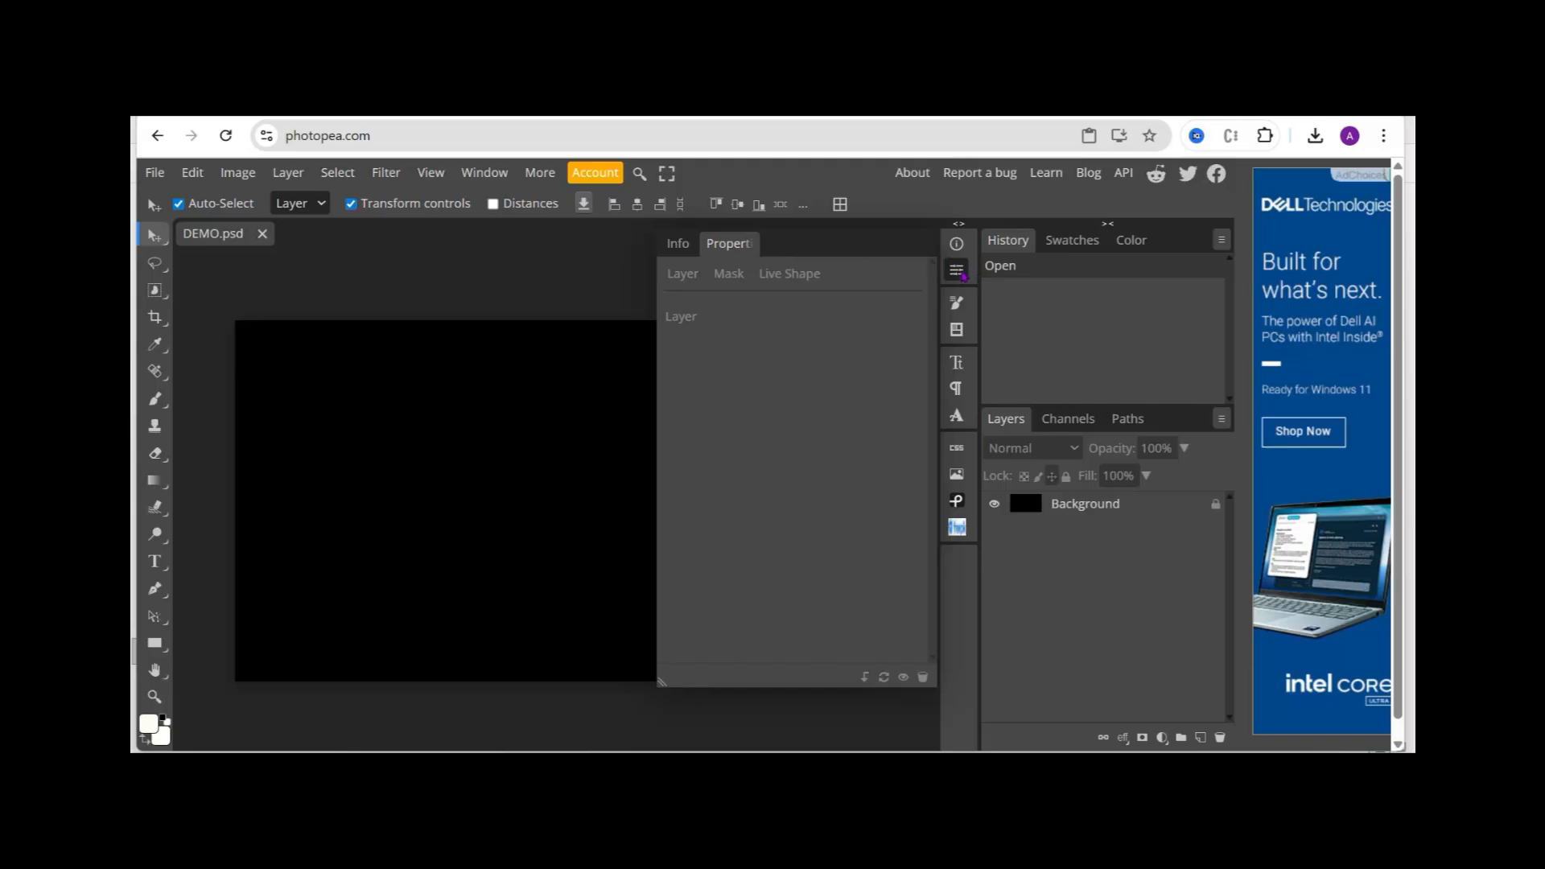
left_click(957, 272)
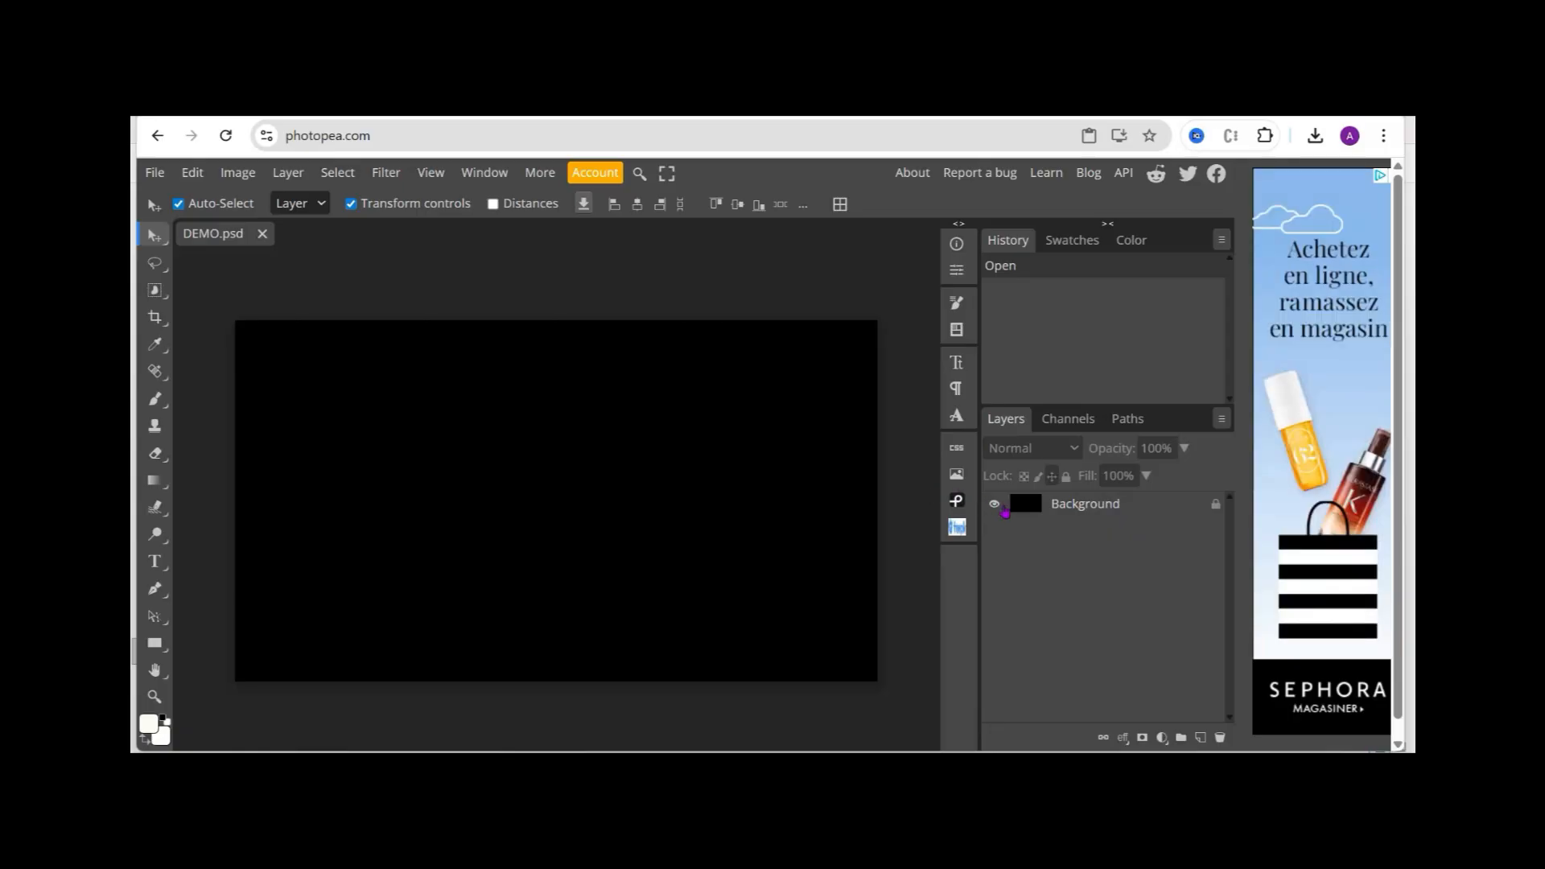
Search the Pexels plugin for NEBULA photos.
left_click(956, 500)
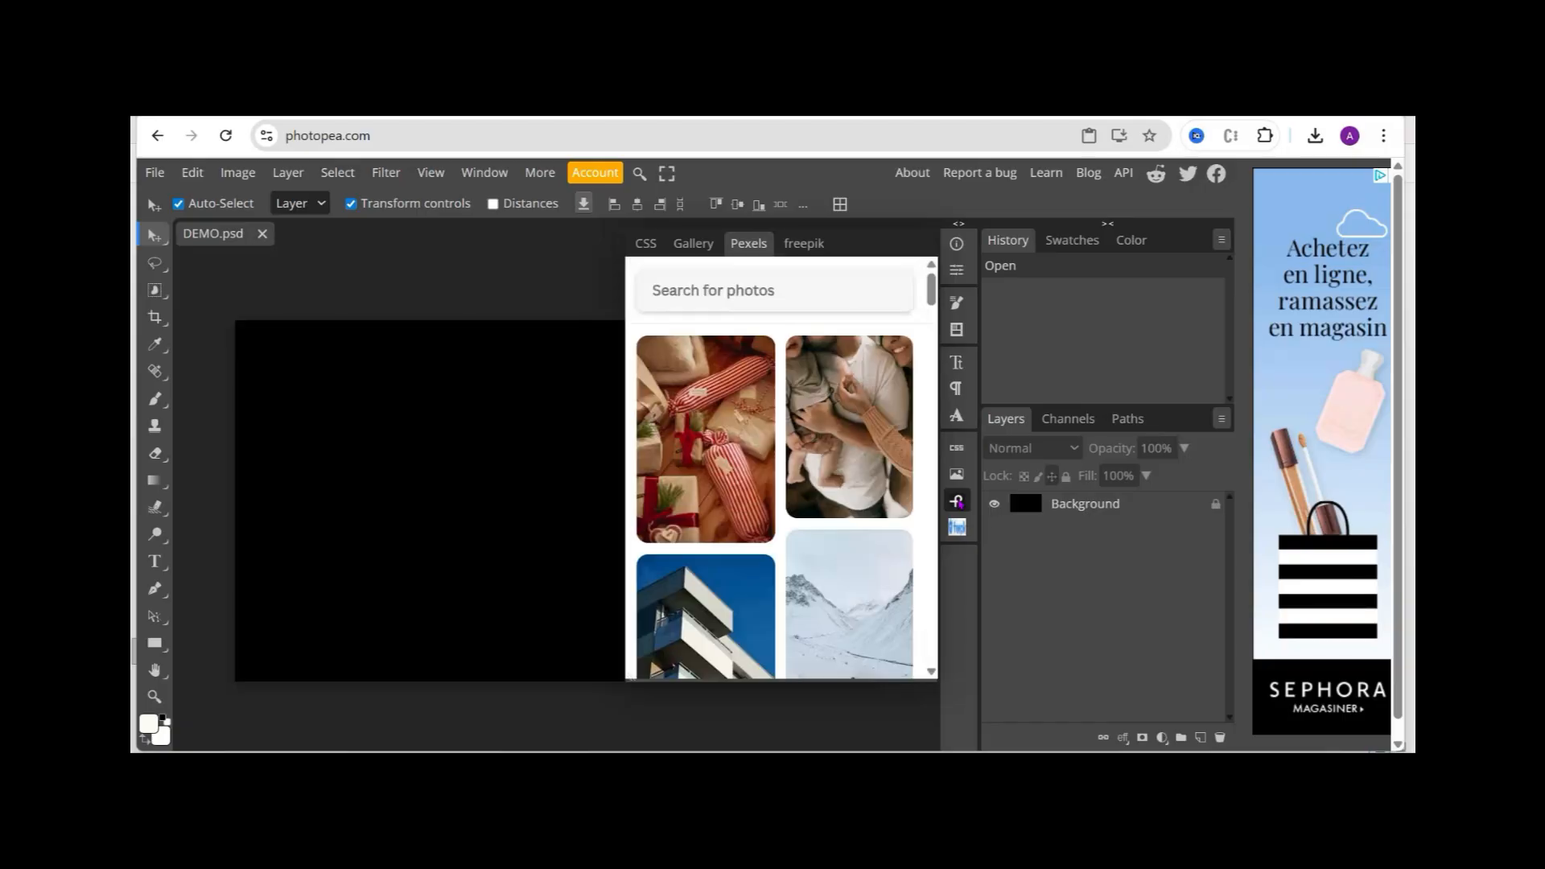
left_click(763, 287)
type("NEBULA")
key("Return")
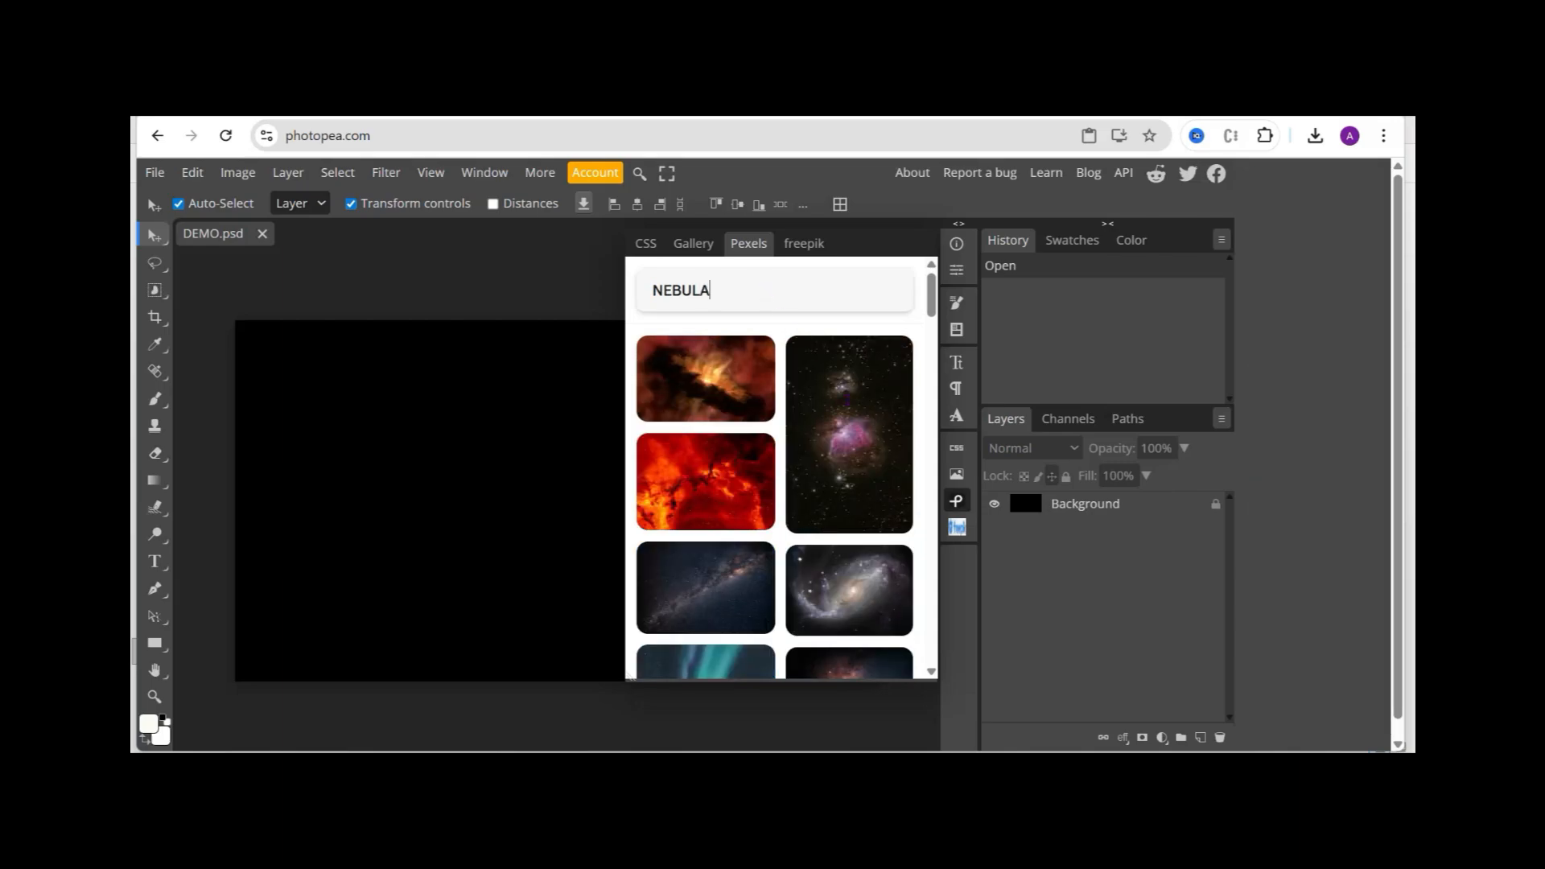
Examine the NEBULA photo results in the Pexels plugin for a suitable background image.
scroll(790, 441, "down", 4)
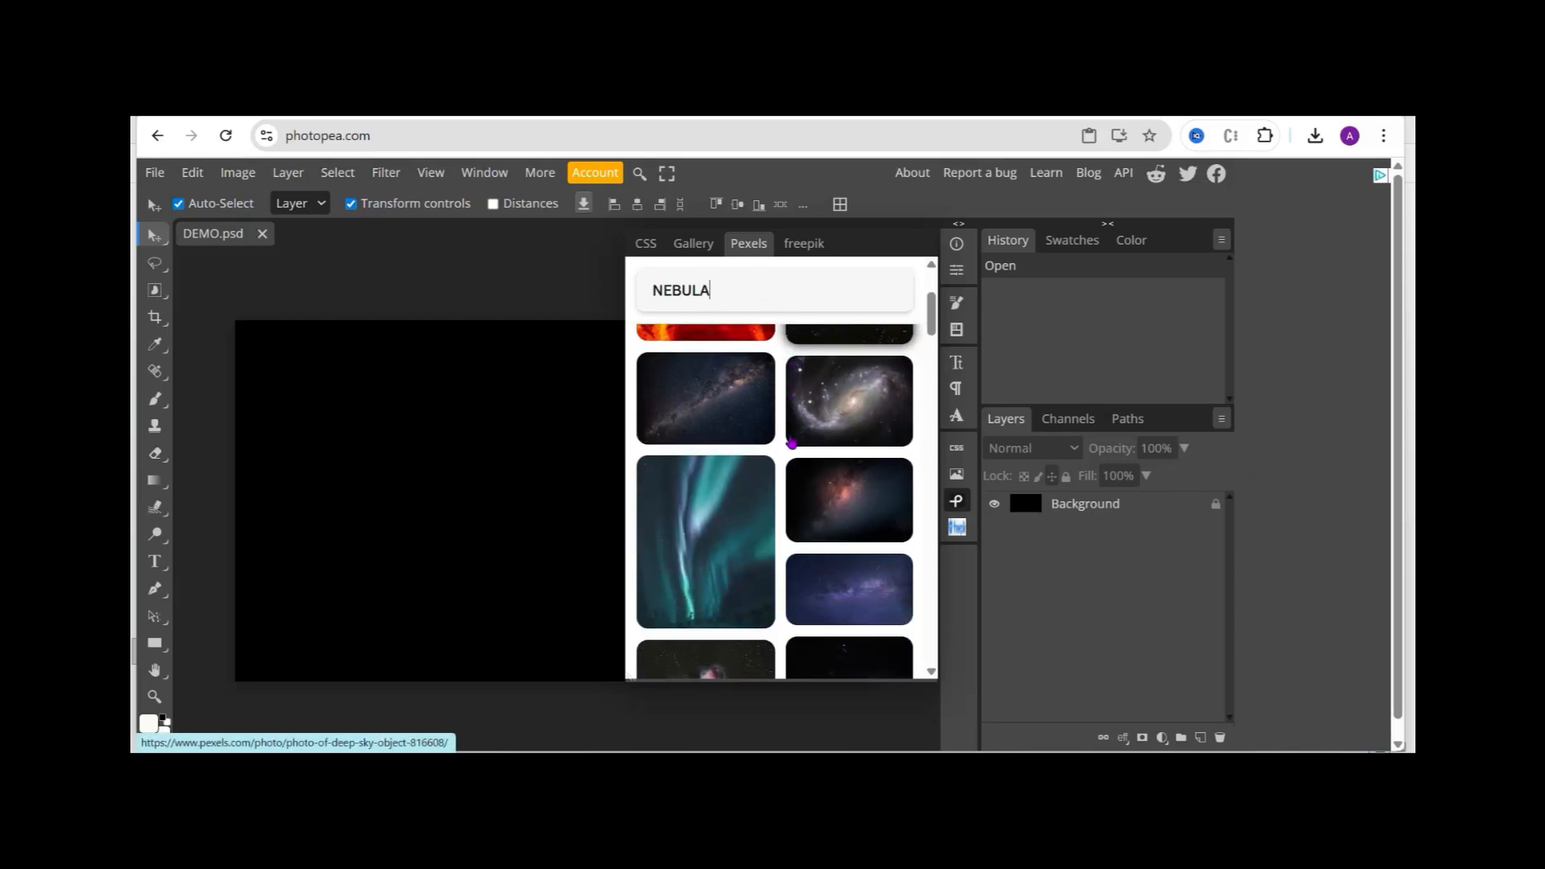
scroll(791, 443, "down", 3)
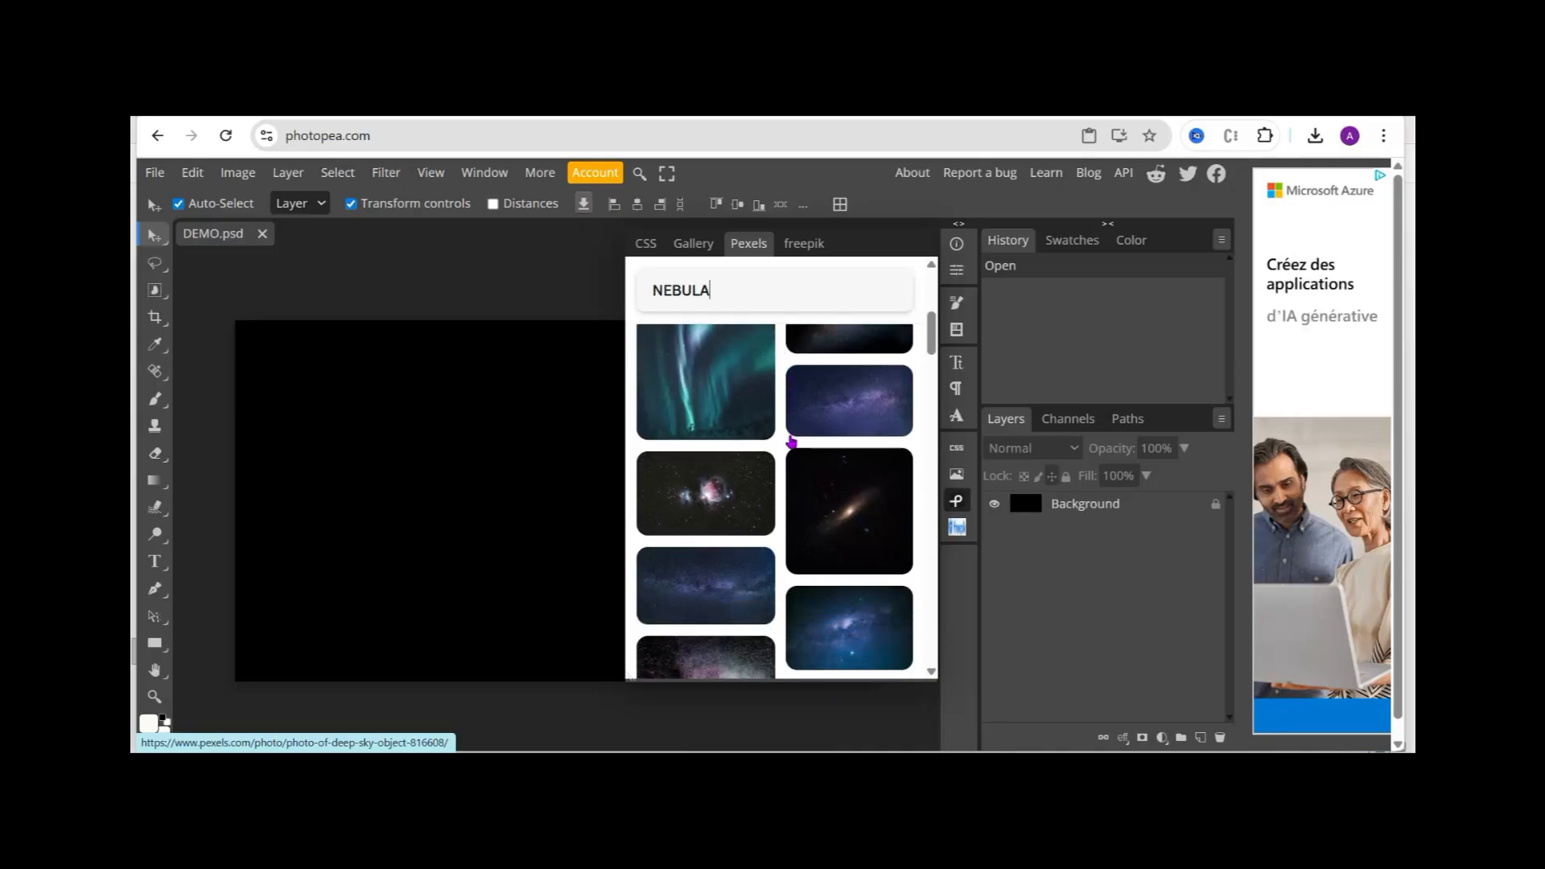
scroll(792, 442, "down", 5)
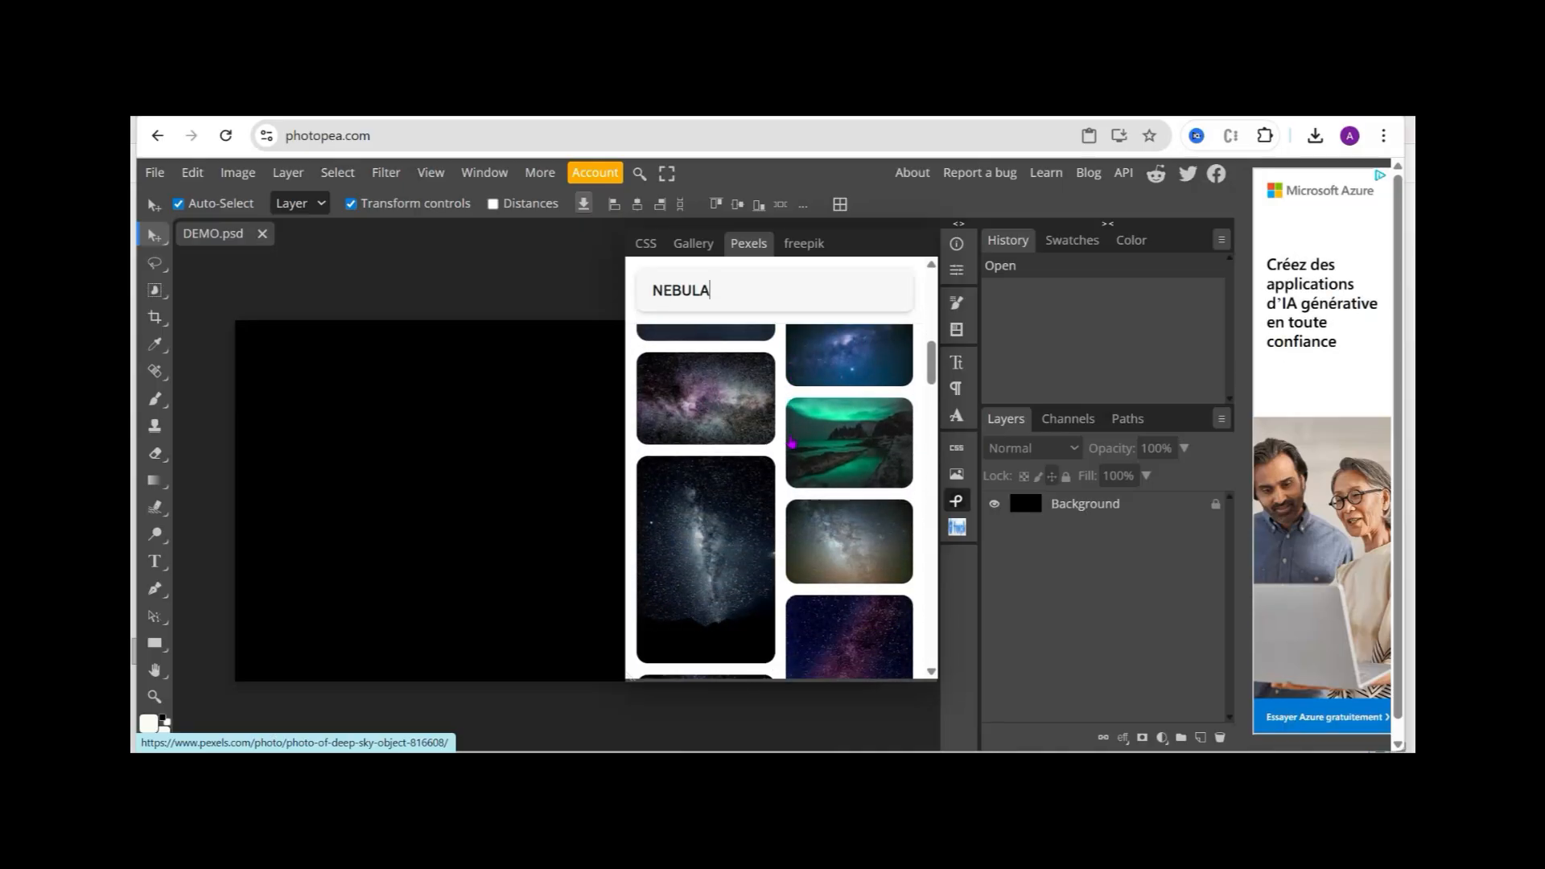
scroll(791, 442, "down", 3)
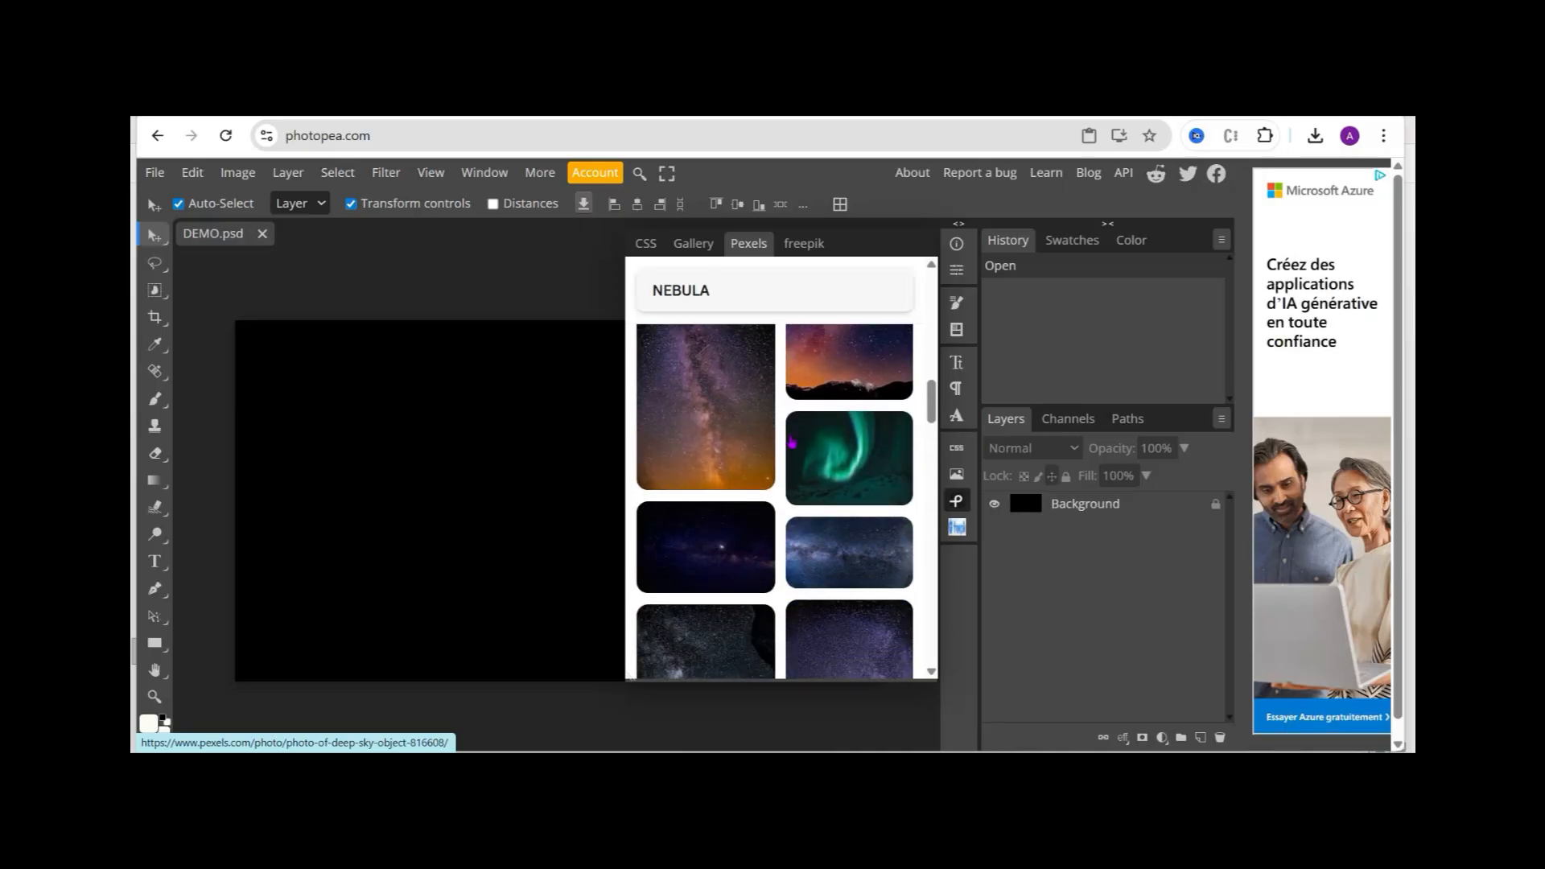
scroll(792, 442, "down", 2)
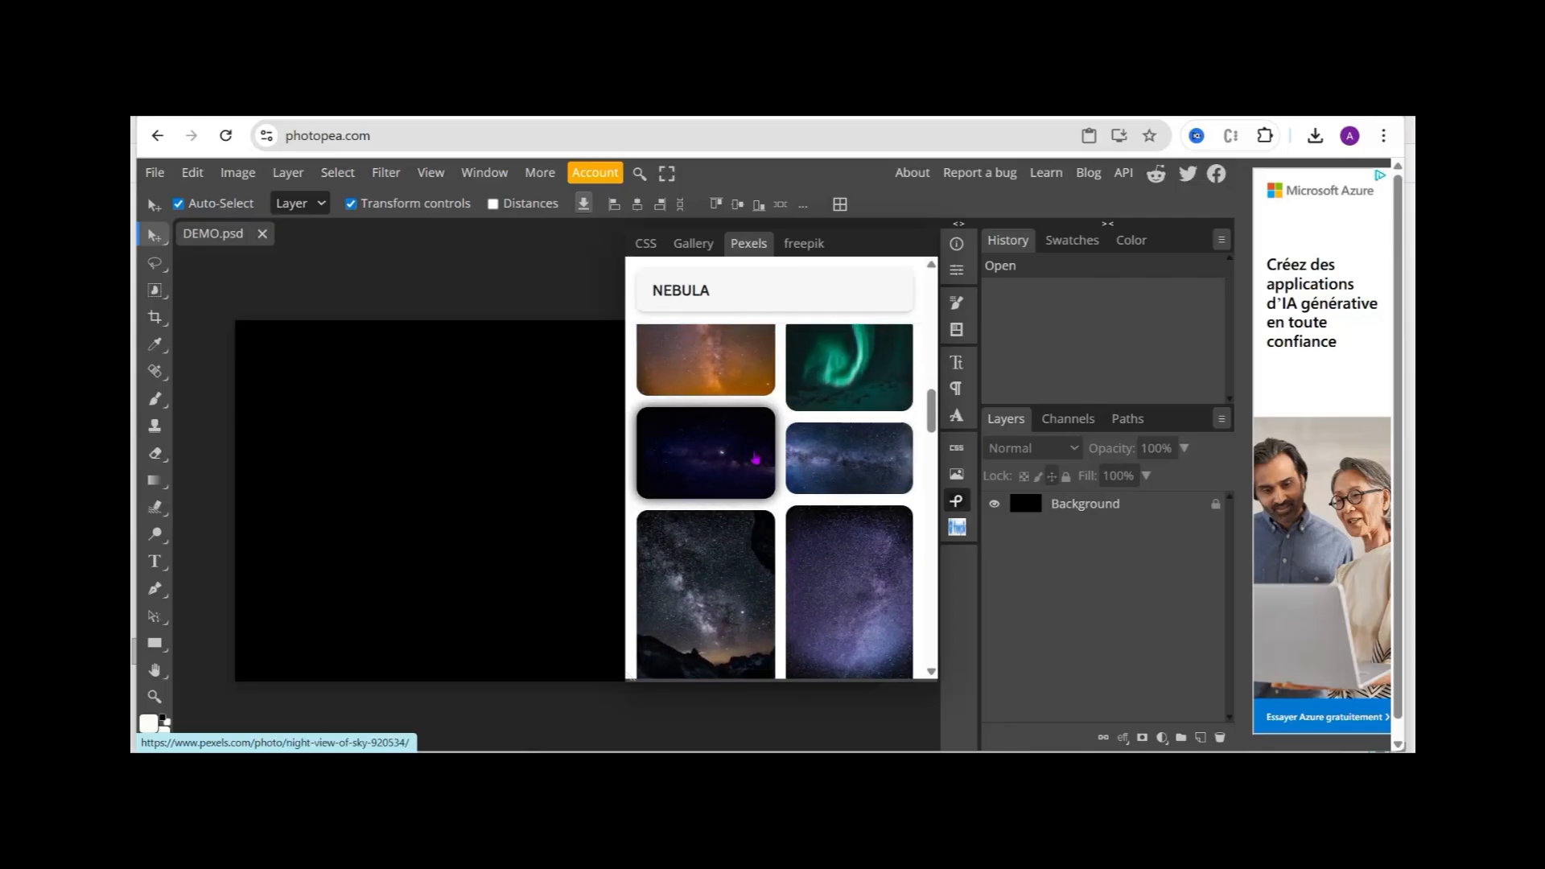
scroll(764, 460, "up", 4)
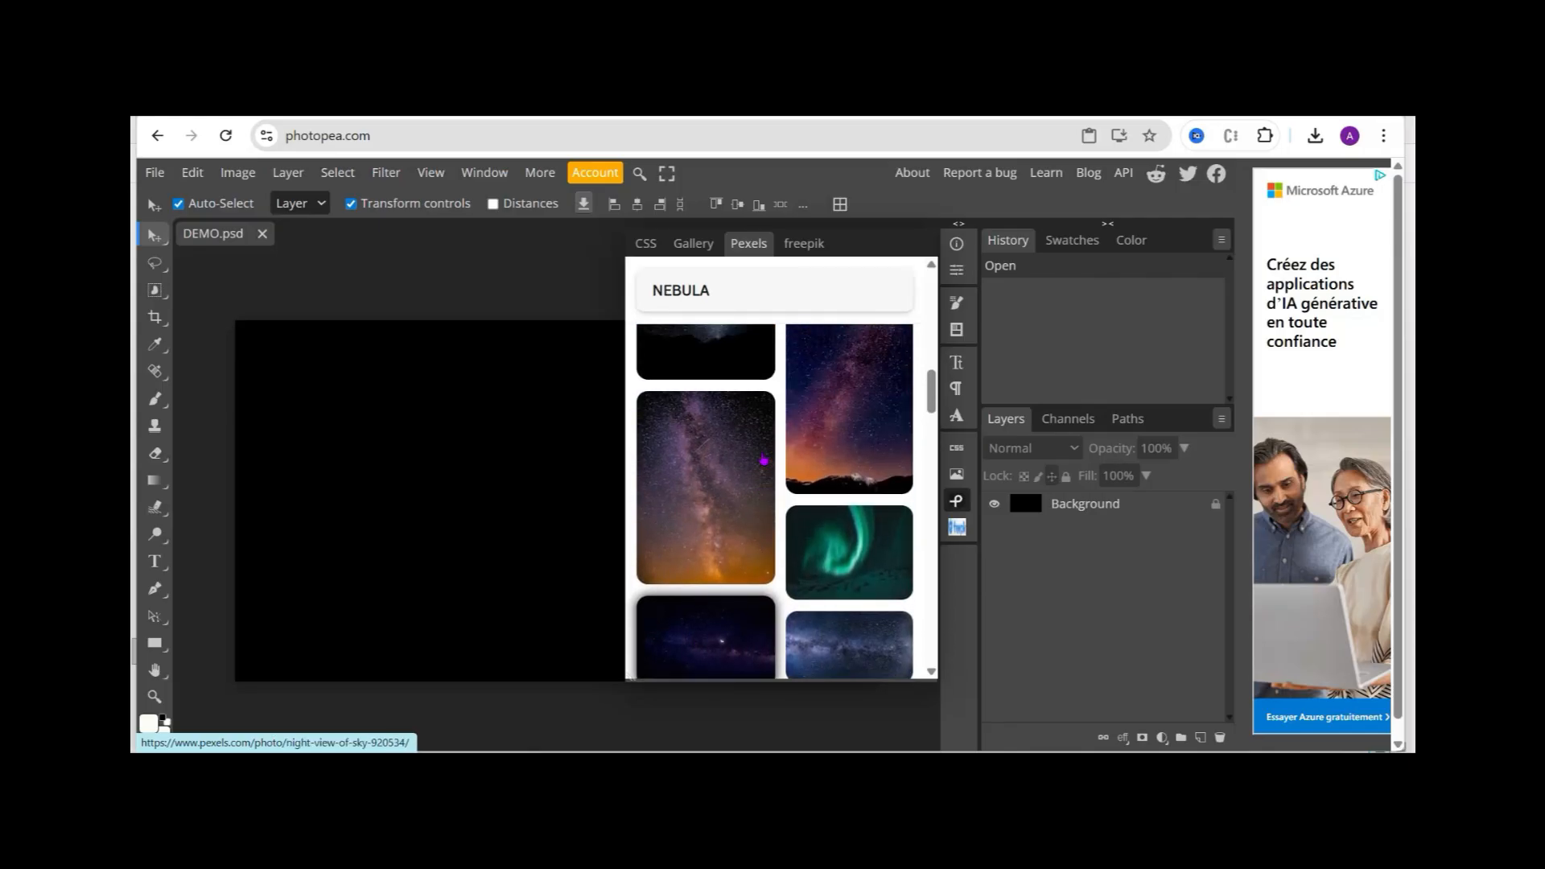
scroll(764, 459, "down", 4)
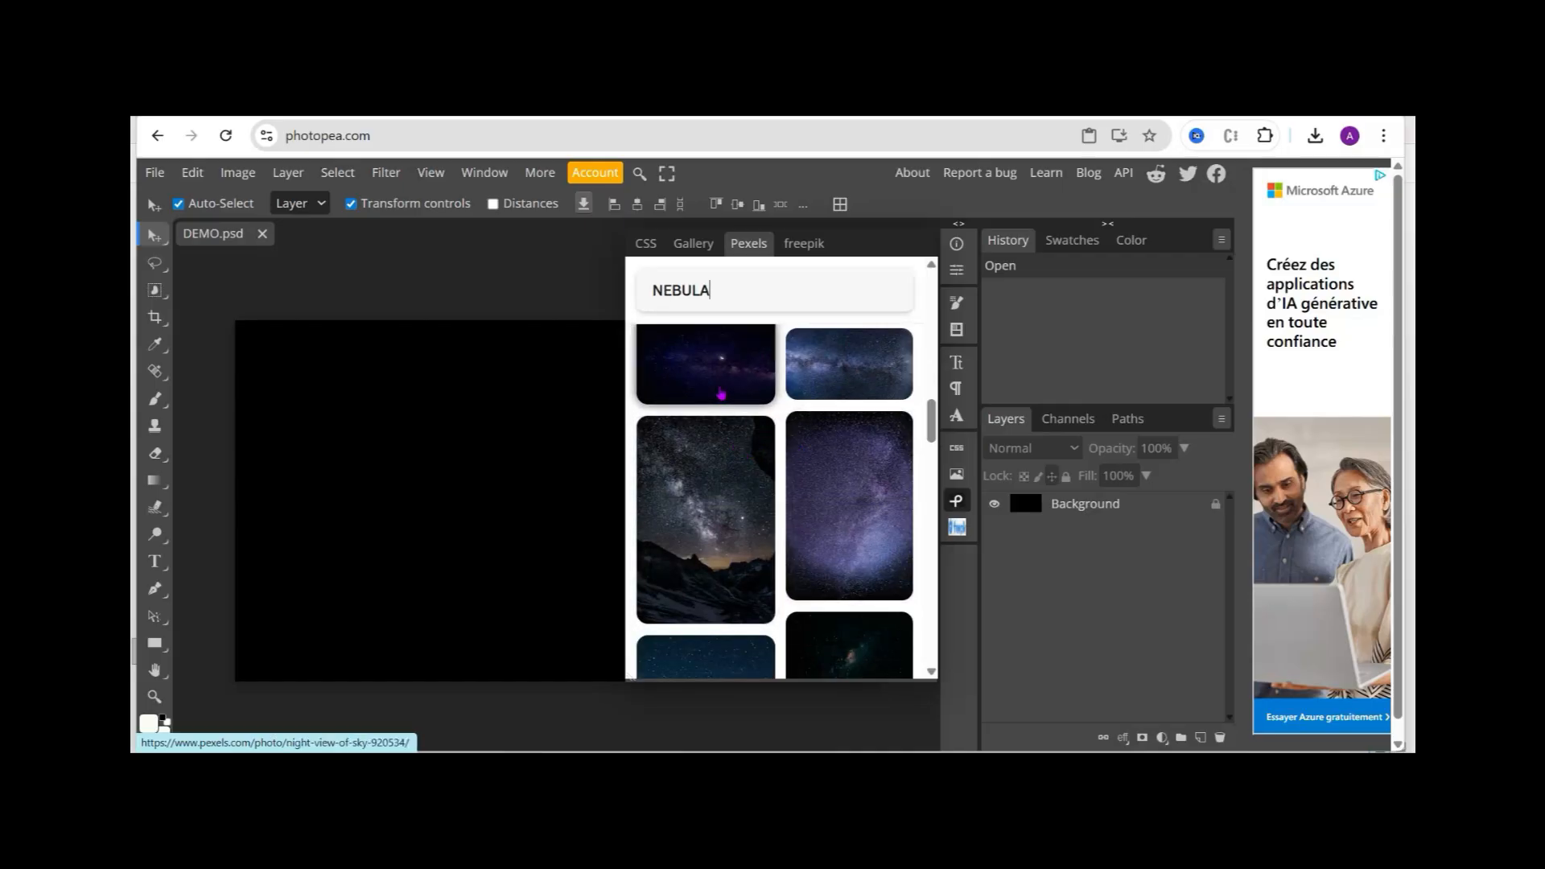
scroll(746, 398, "up", 1)
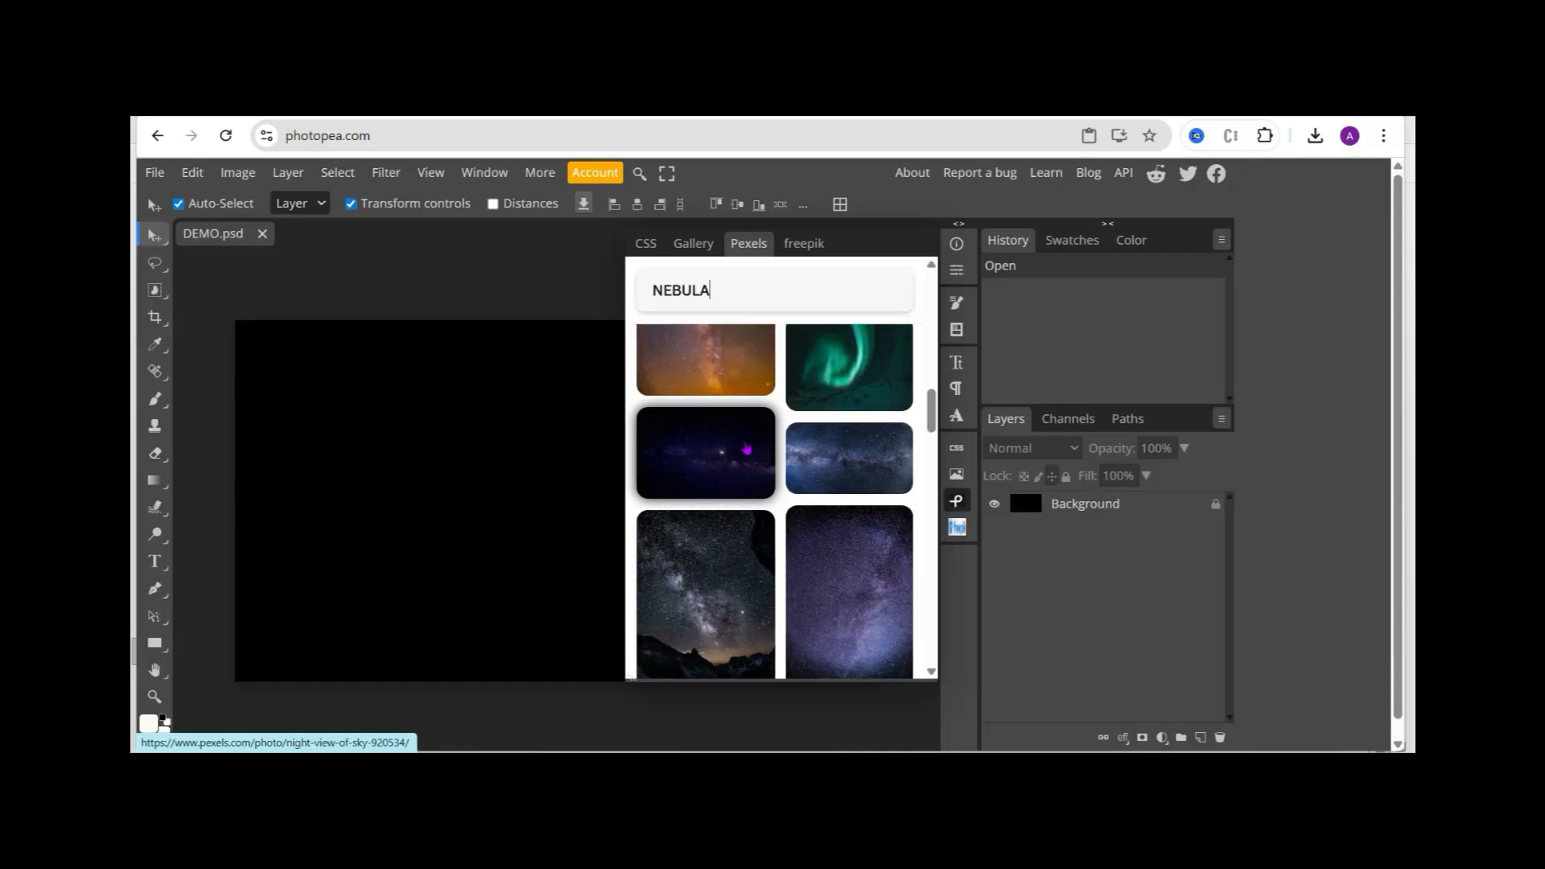
scroll(756, 448, "down", 1)
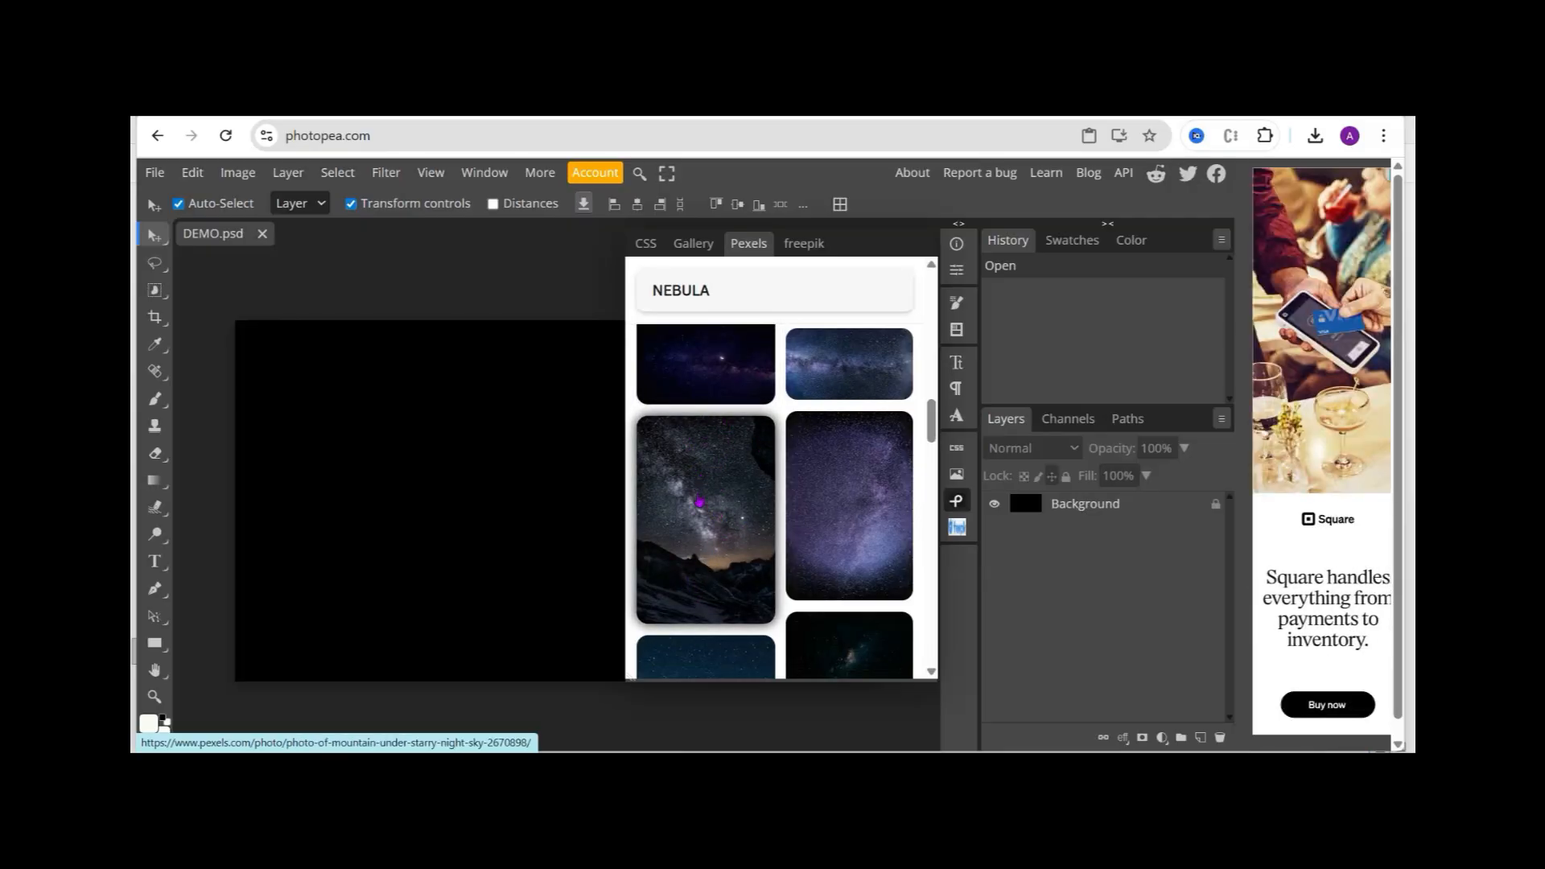
scroll(718, 528, "up", 3)
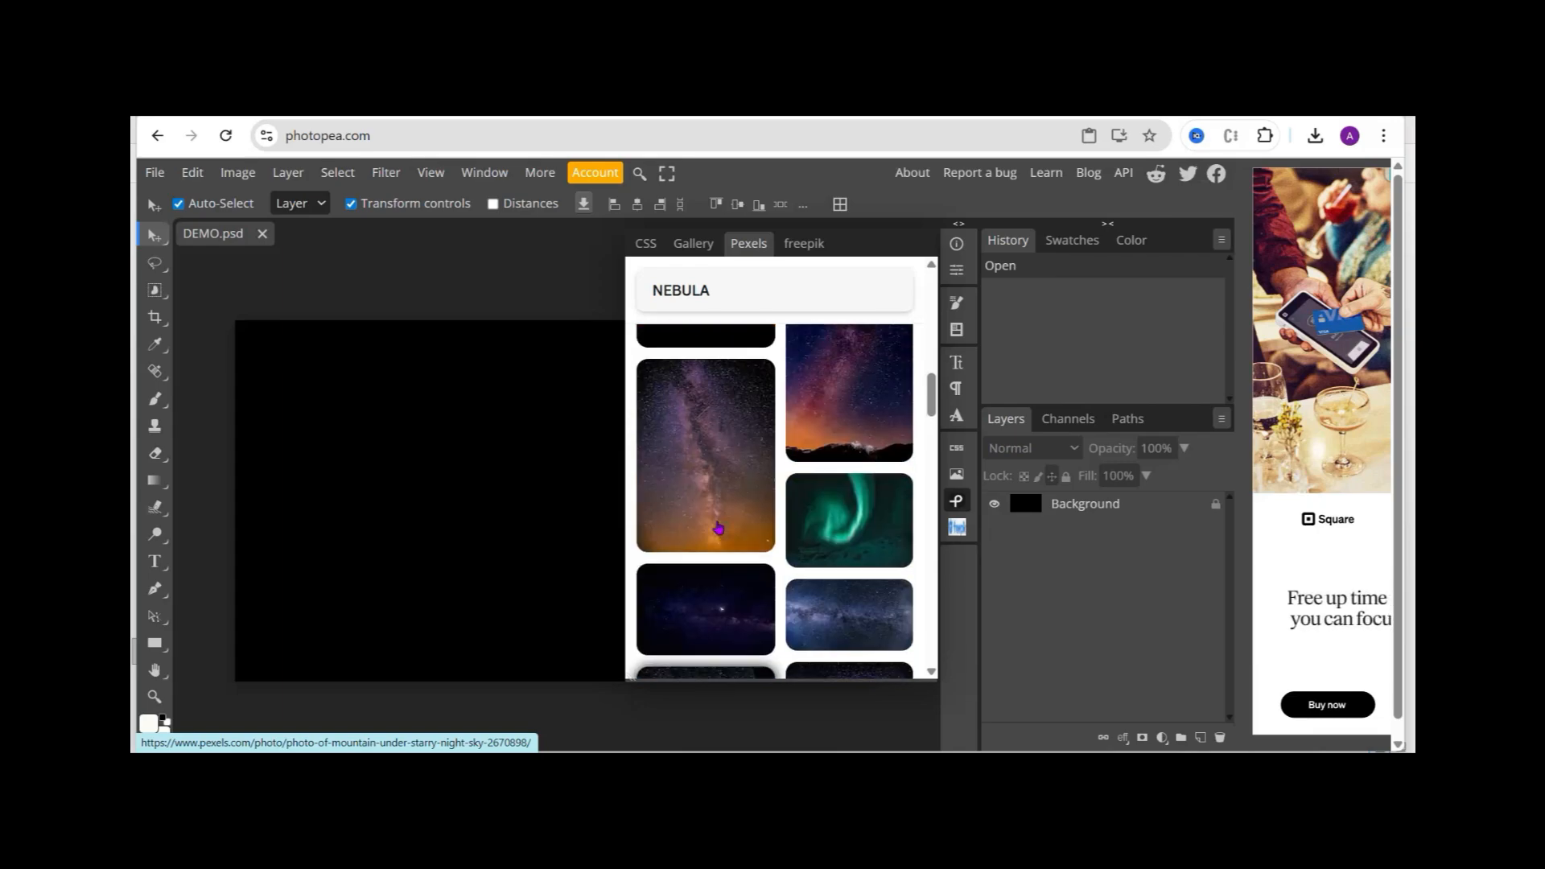
scroll(733, 507, "up", 3)
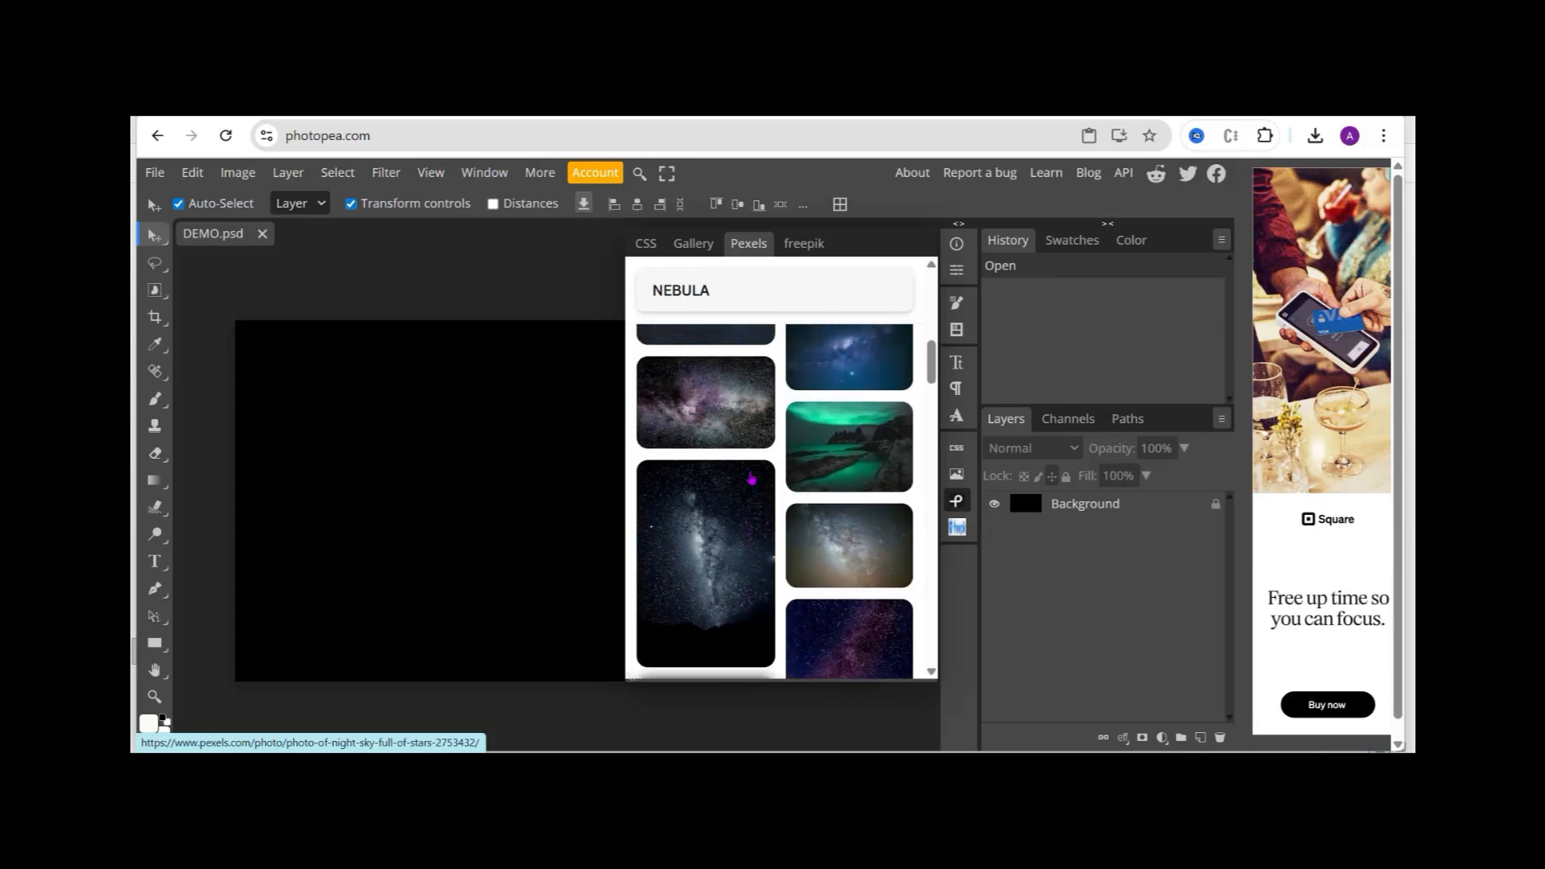
scroll(751, 479, "up", 3)
scroll(735, 485, "down", 3)
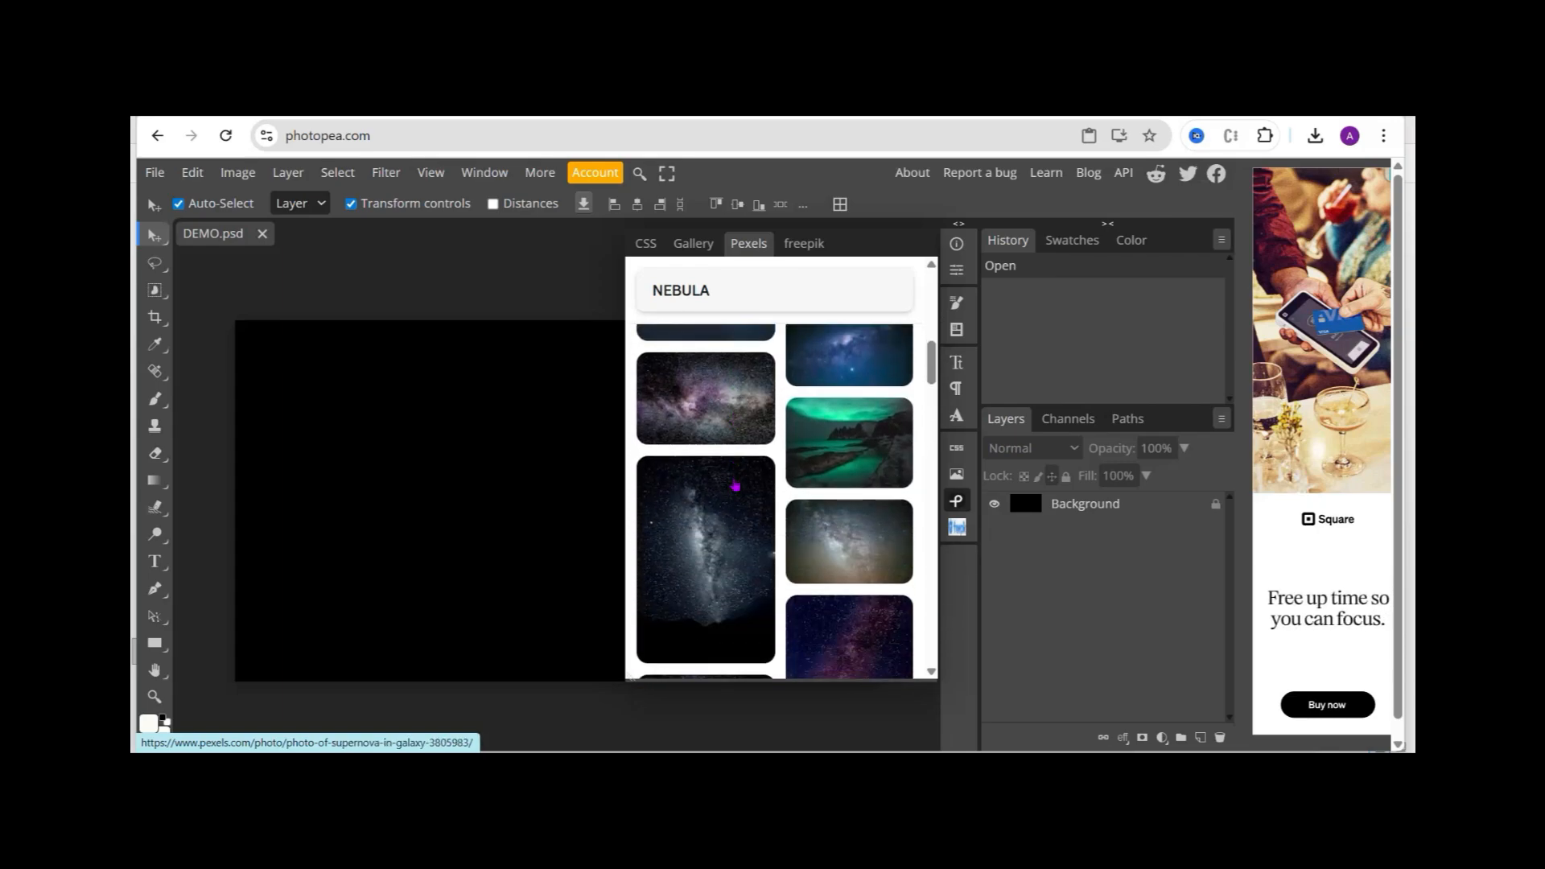
scroll(734, 486, "down", 3)
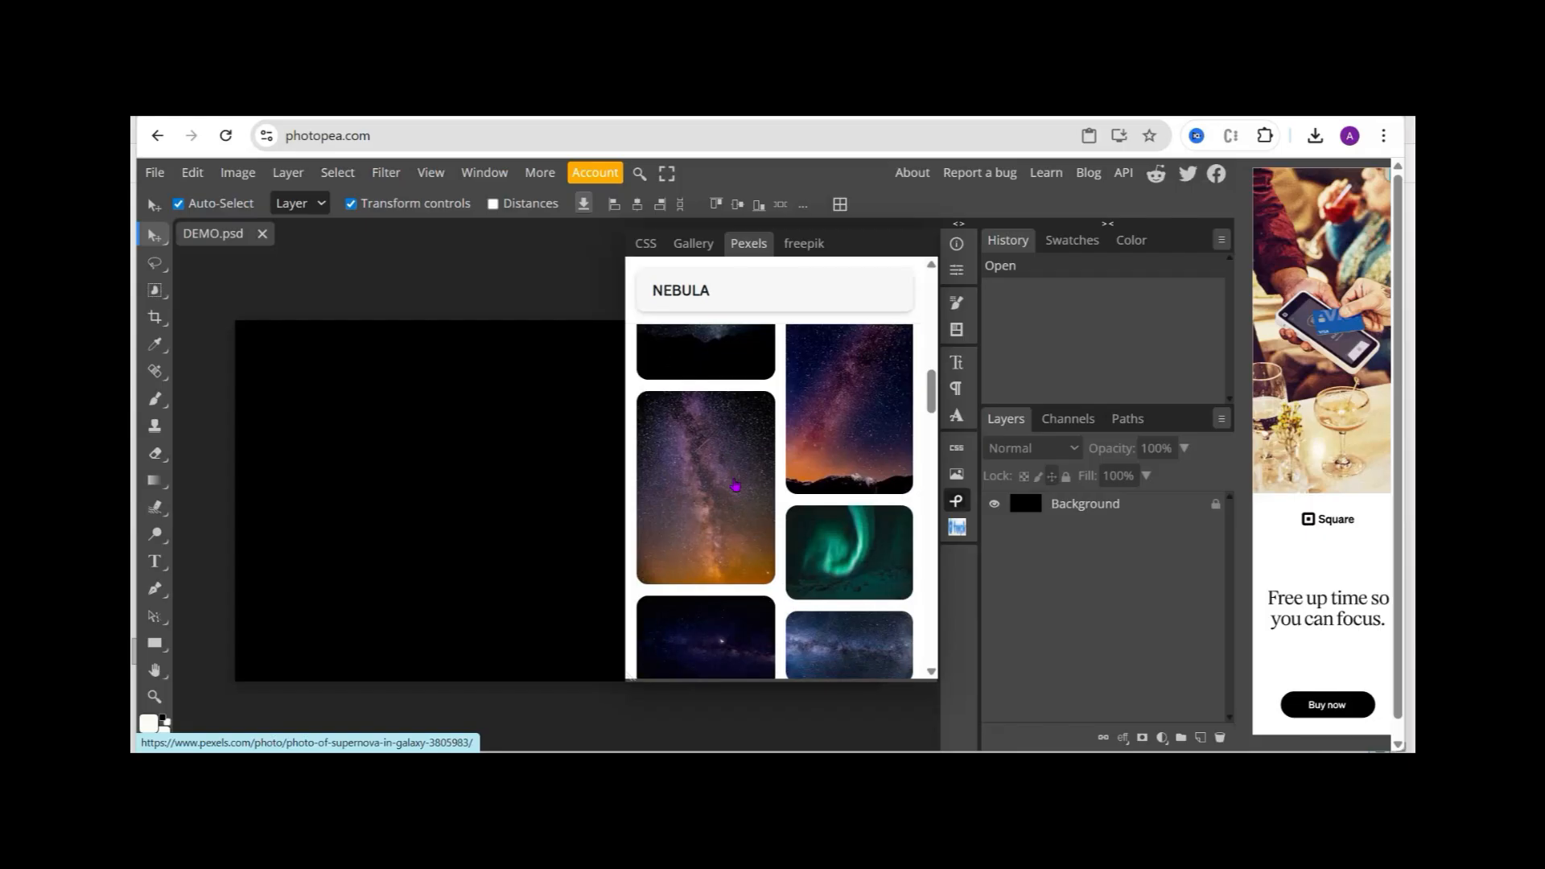
scroll(735, 486, "down", 2)
scroll(734, 483, "down", 2)
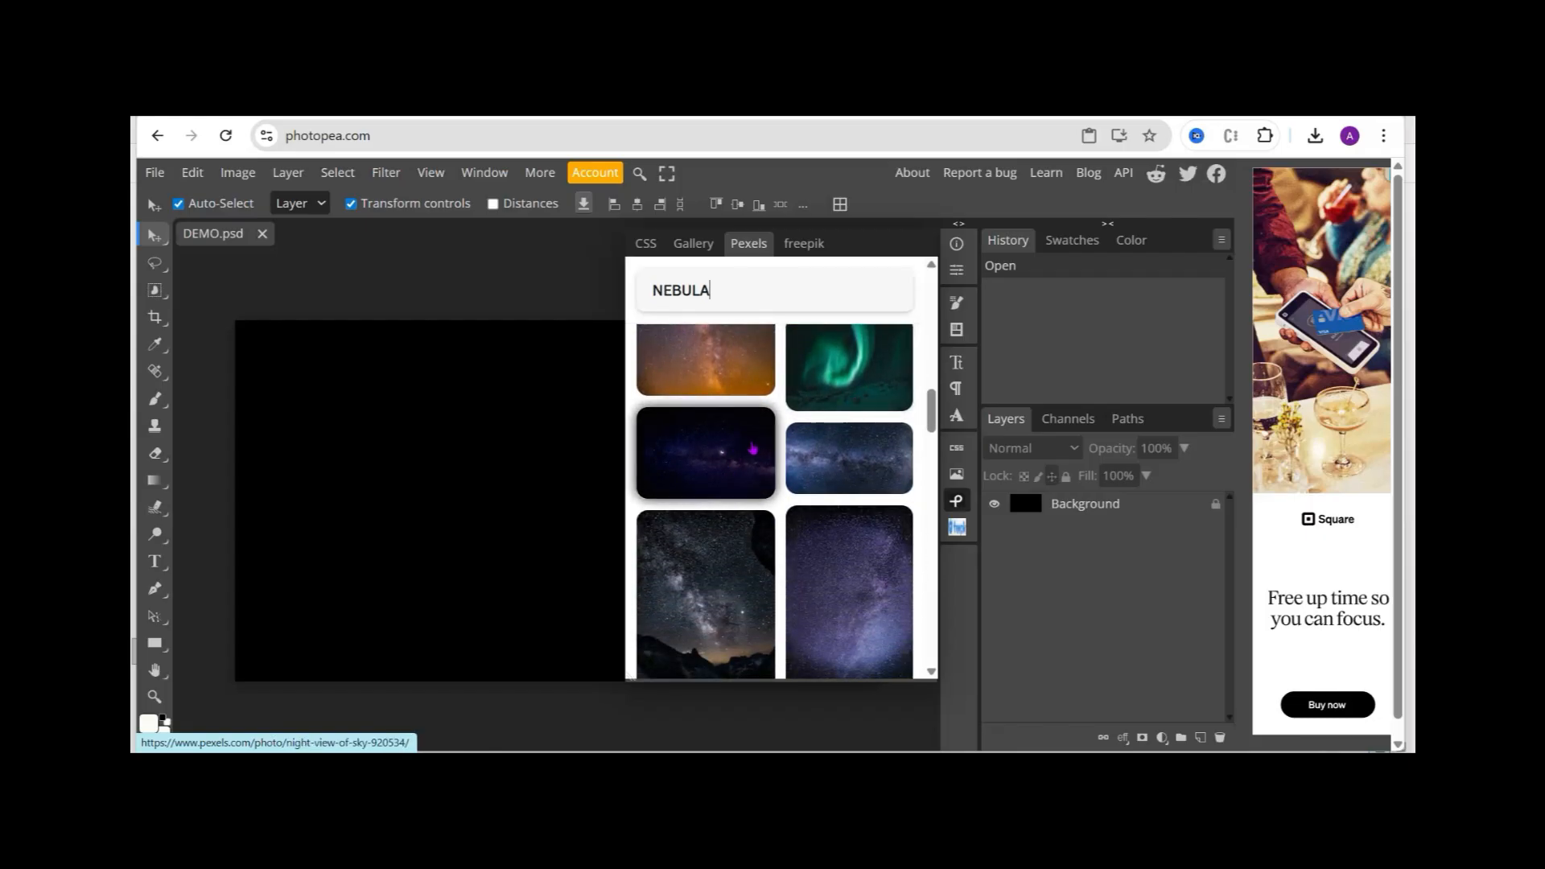
scroll(757, 447, "up", 1)
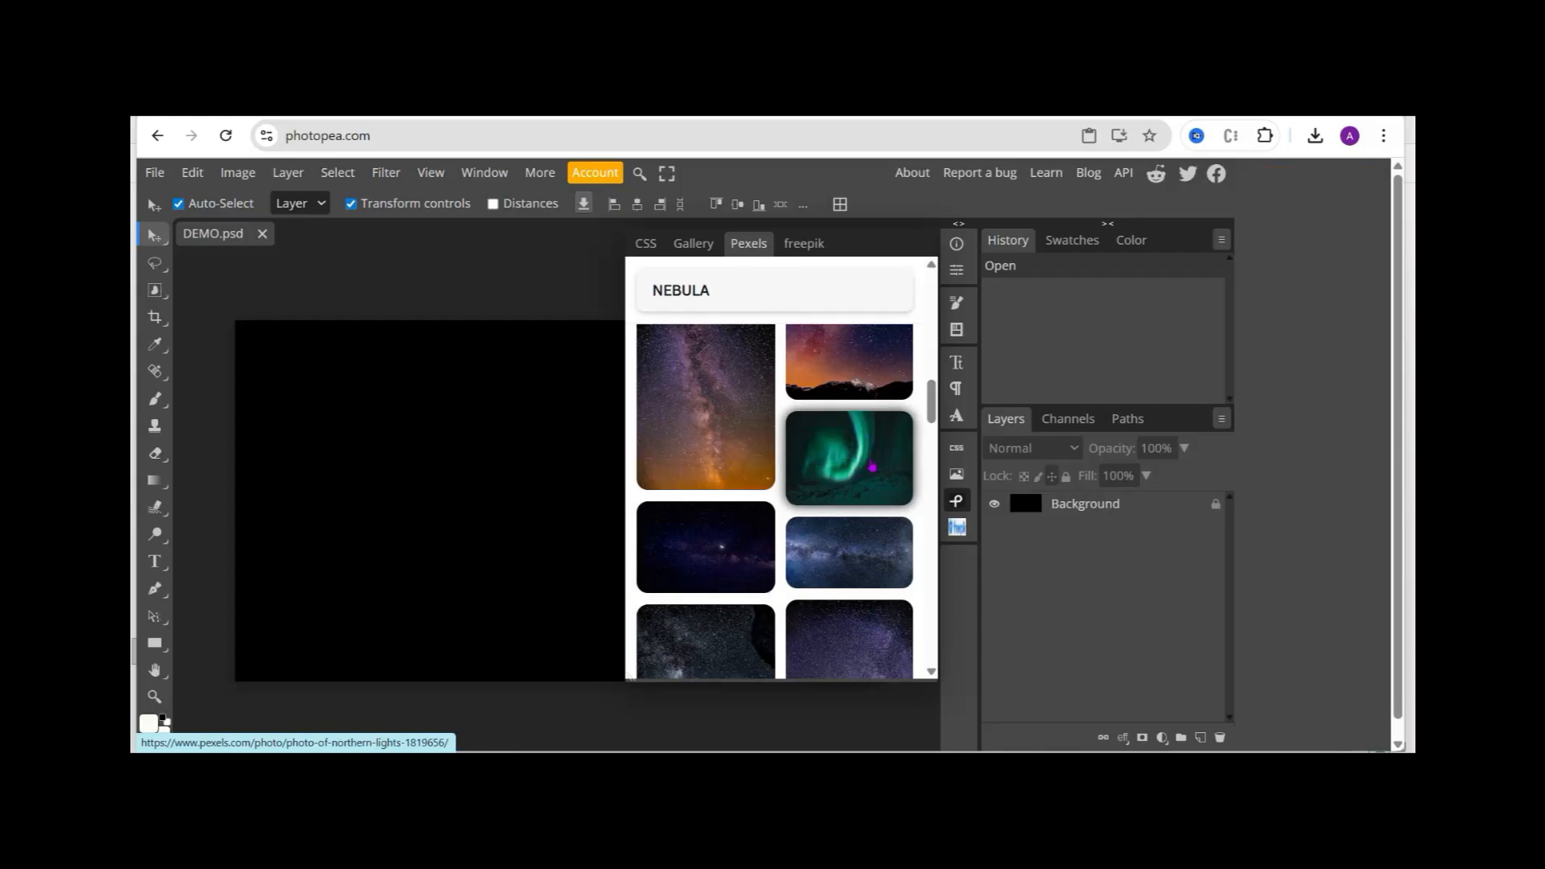
Add the green northern lights photo from Pexels to the document at Large size, collapse the plugin and confirm the placement.
left_click(872, 466)
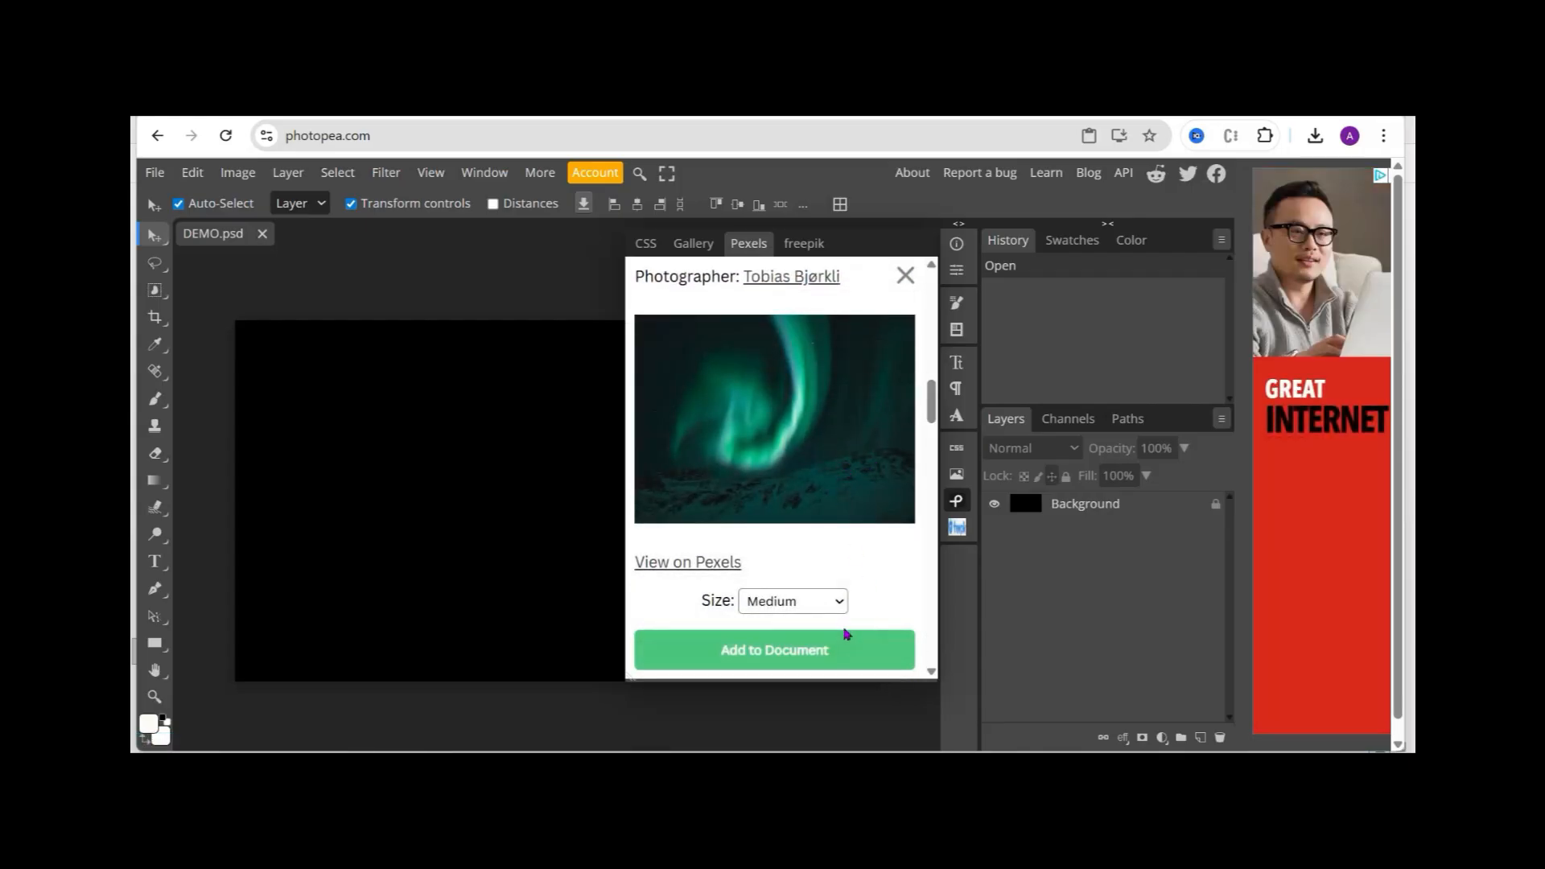
left_click(841, 602)
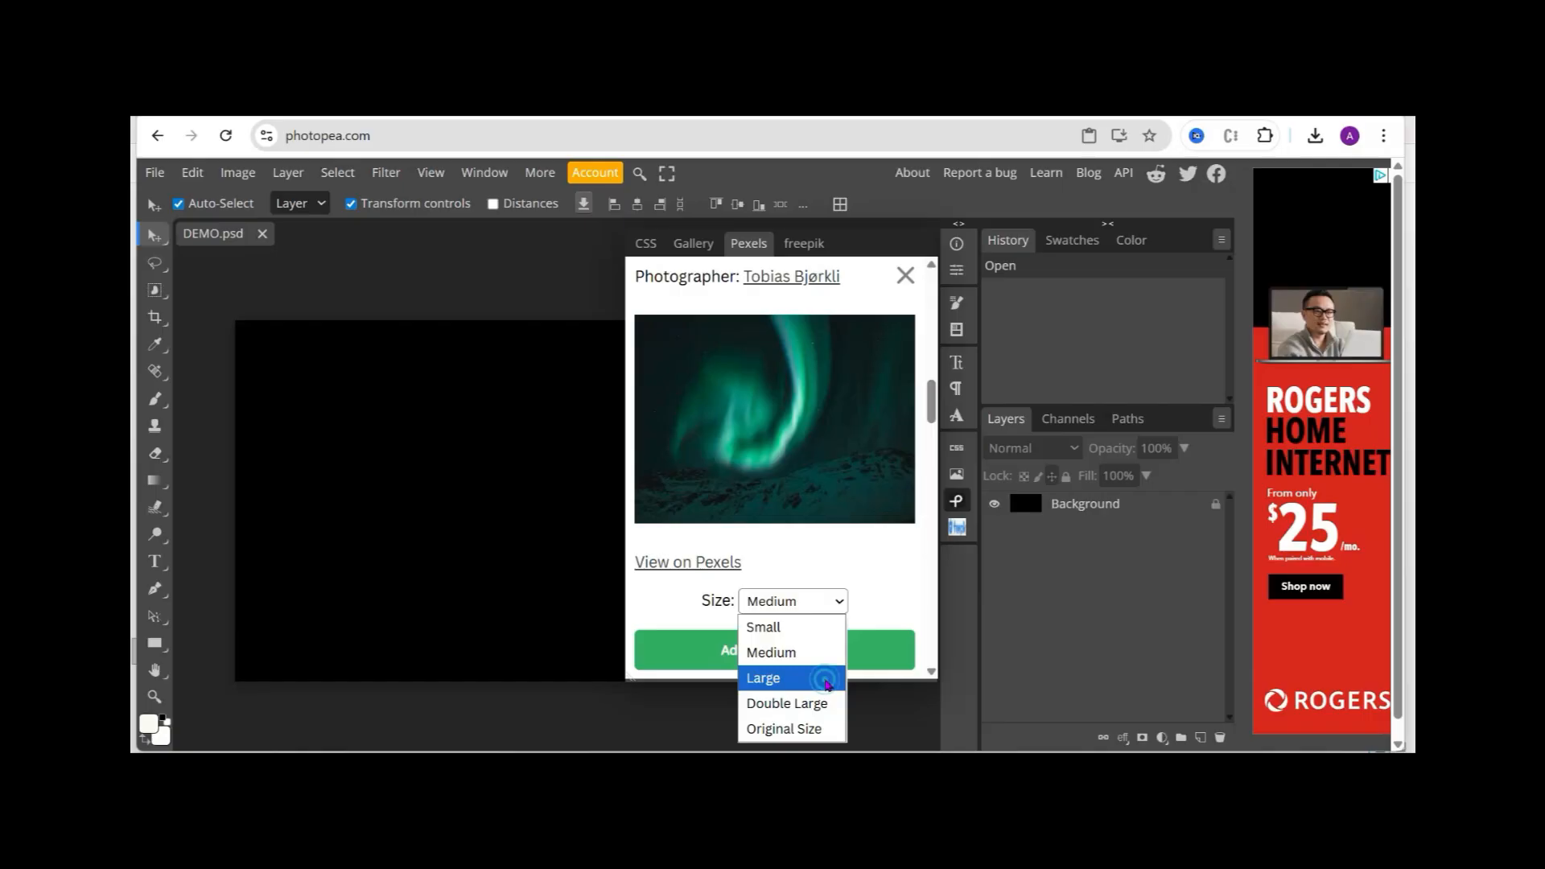
left_click(828, 683)
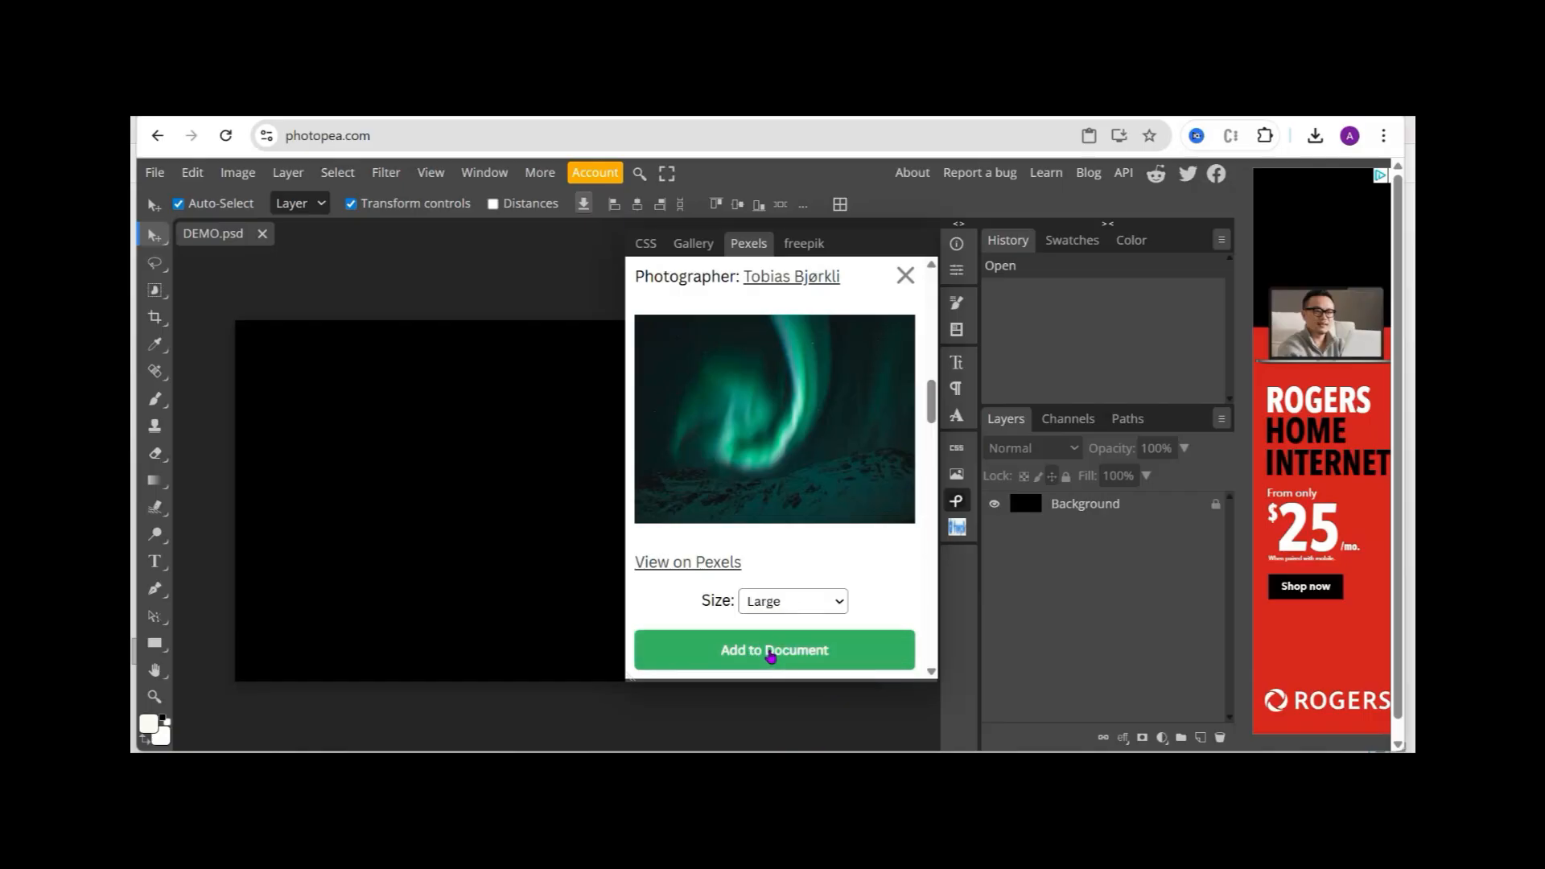
left_click(770, 656)
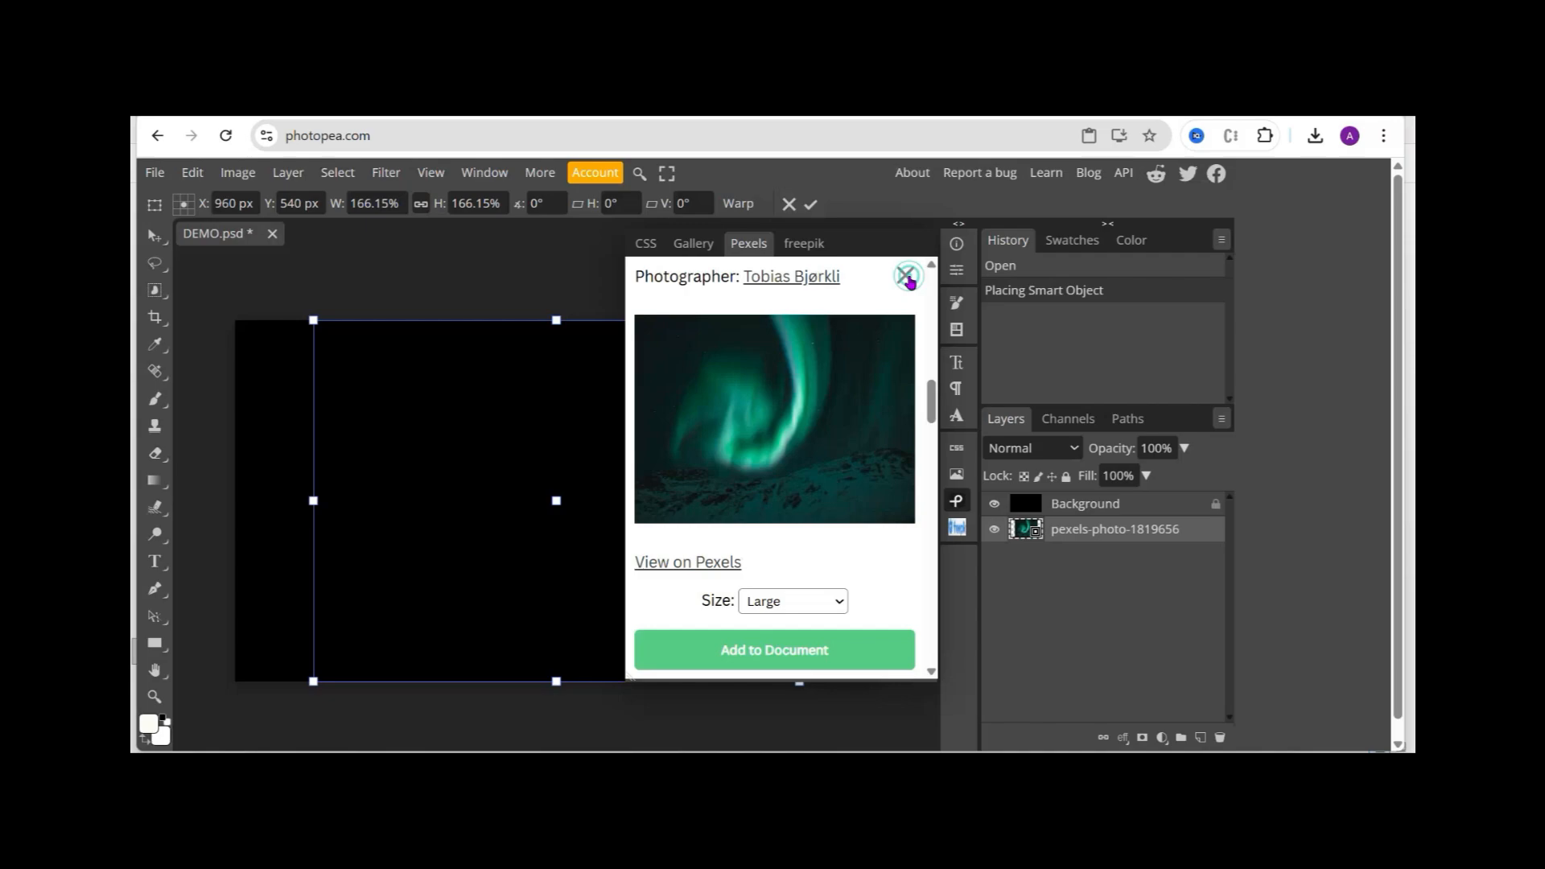
left_click(906, 277)
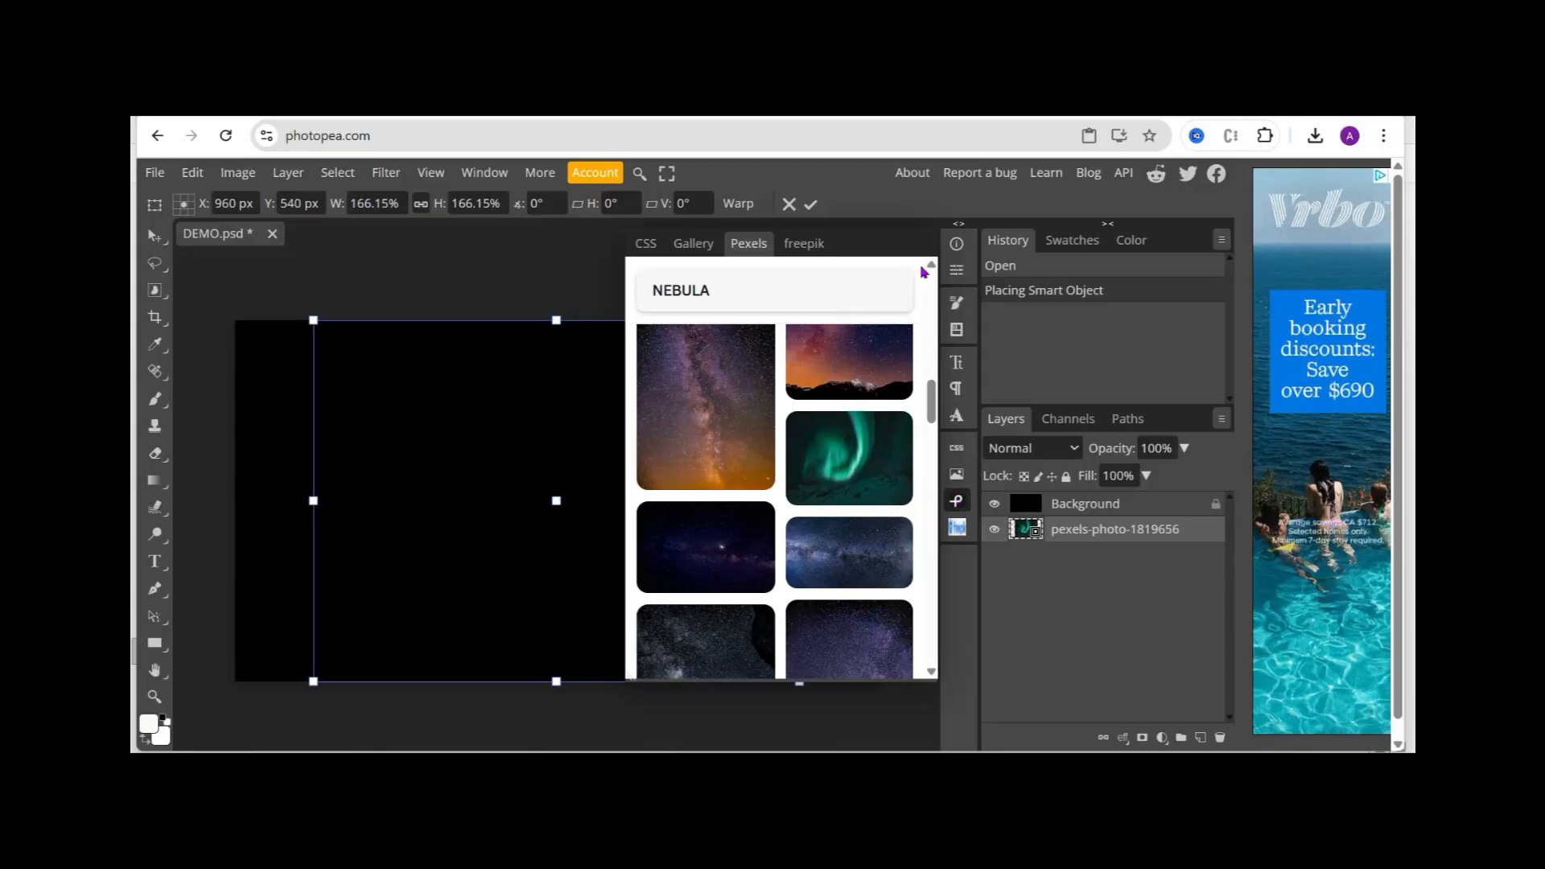
left_click(957, 500)
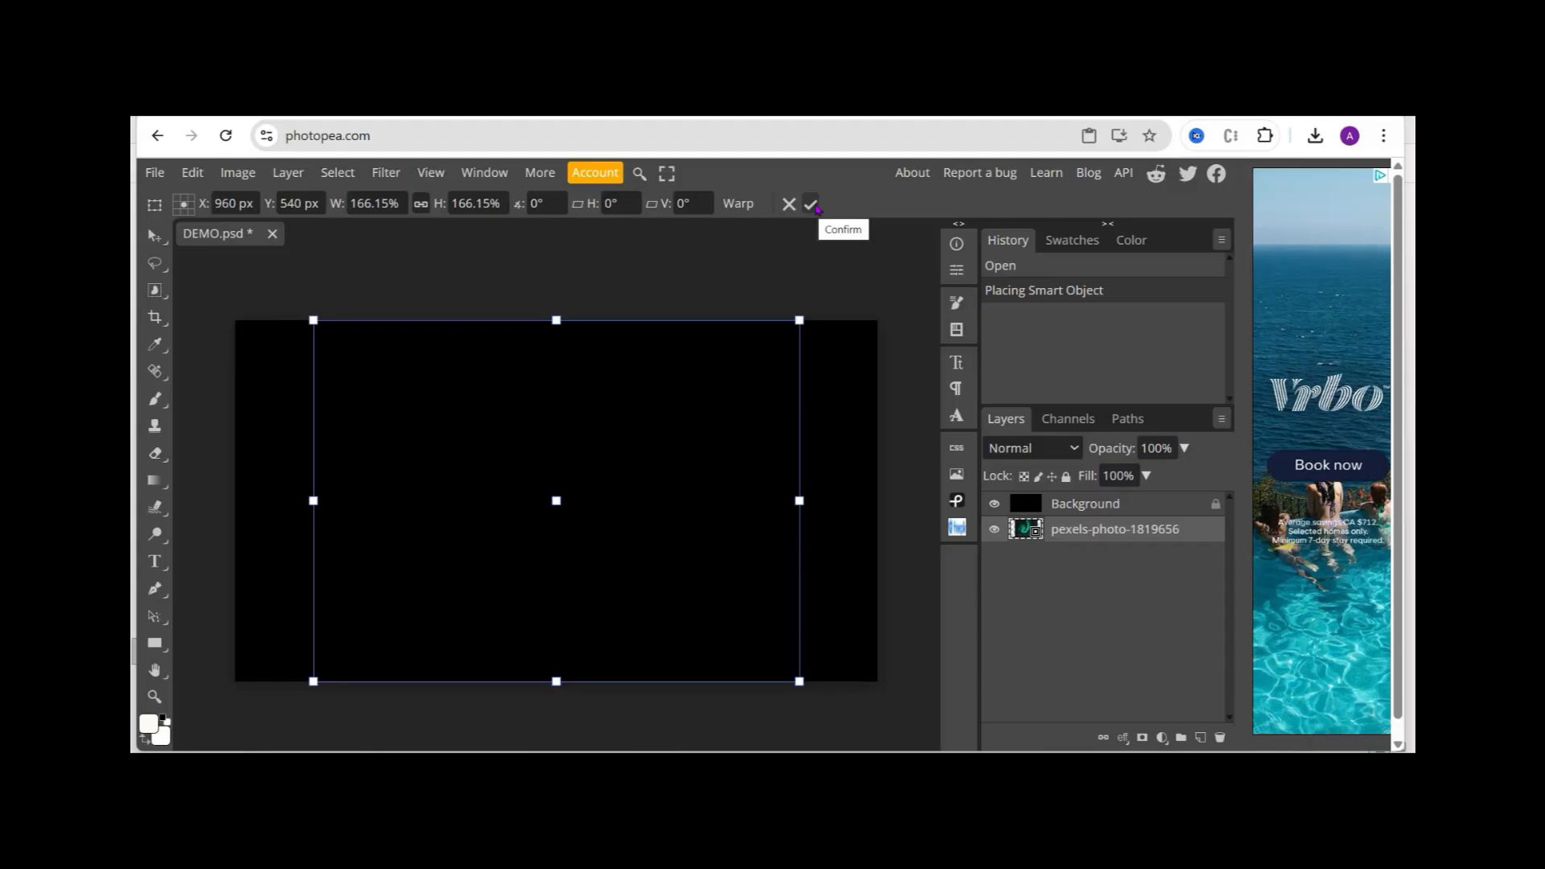
left_click(812, 205)
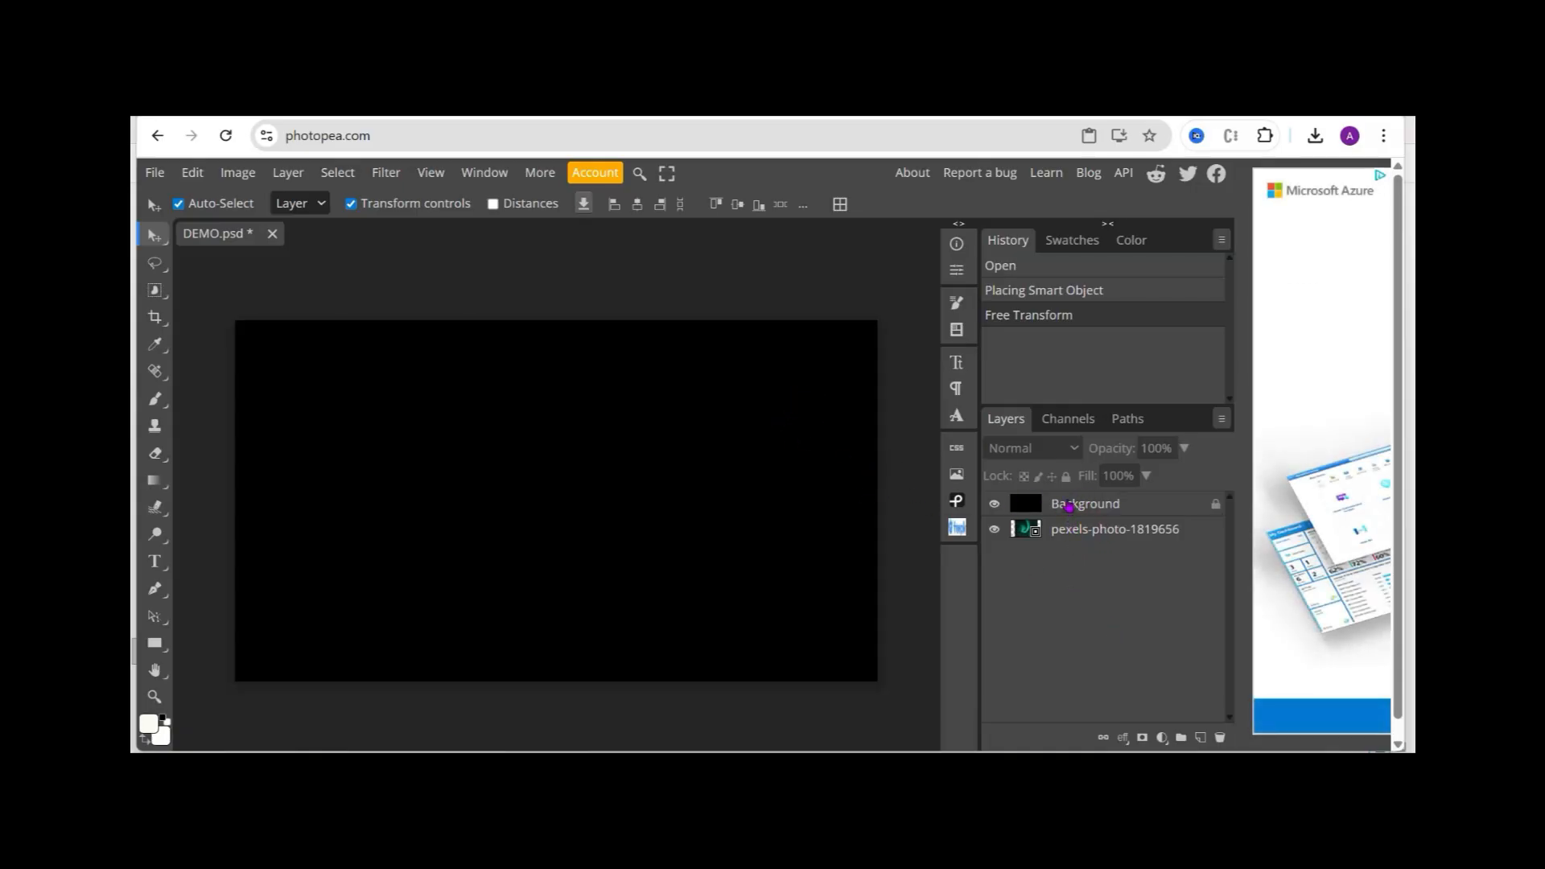
Move the Background layer below the northern lights photo layer.
left_click(1069, 505)
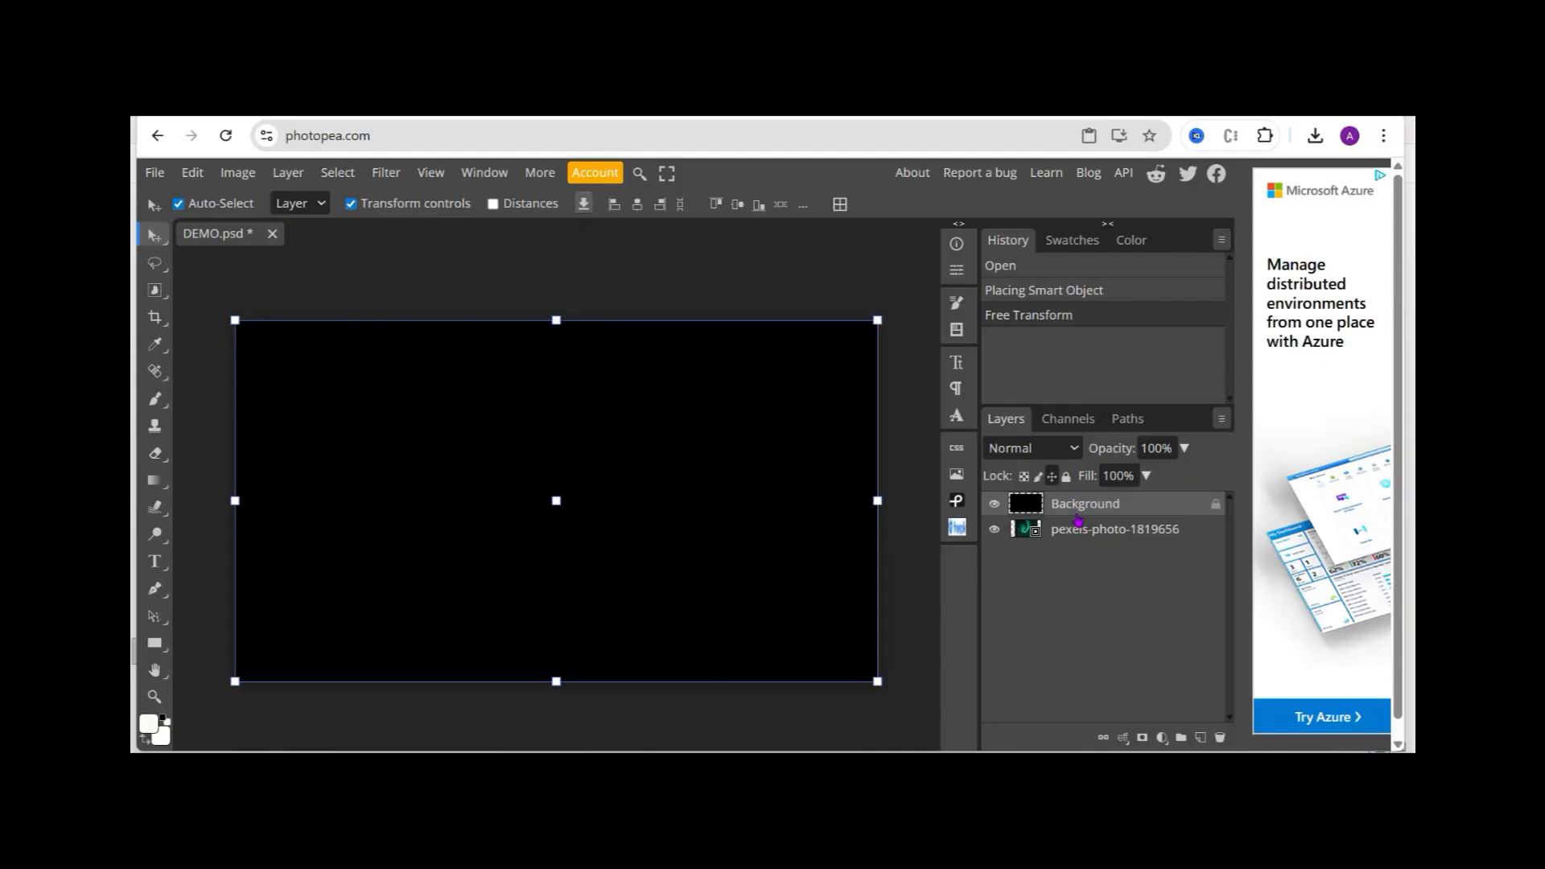
left_click_drag(1077, 507, 1091, 557)
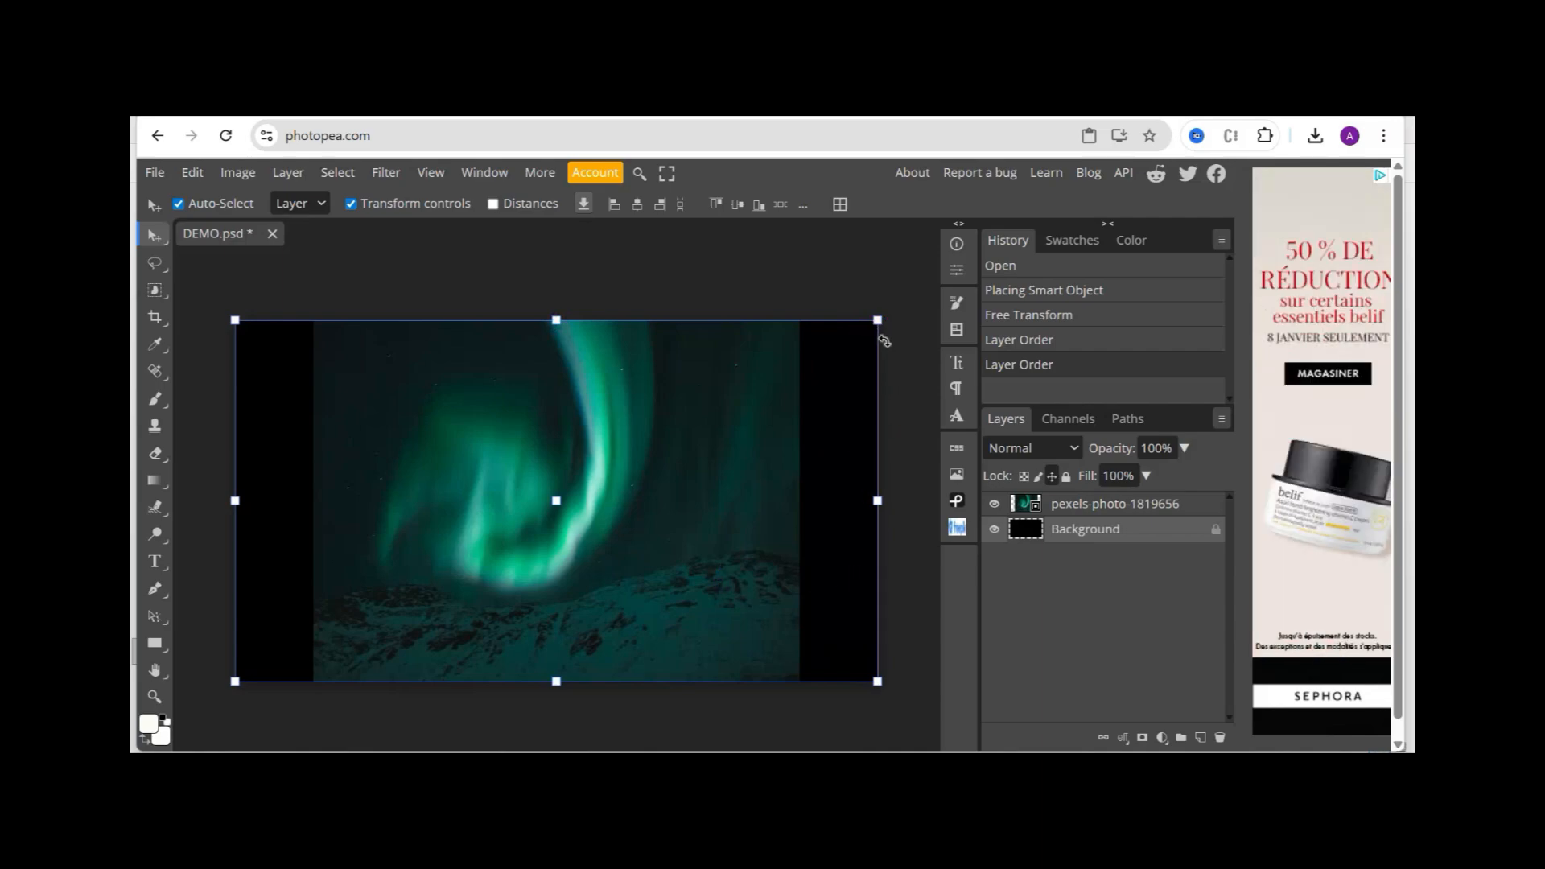
Try to resize the image from its upper-right corner while the locked Background layer is selected.
left_click(849, 345)
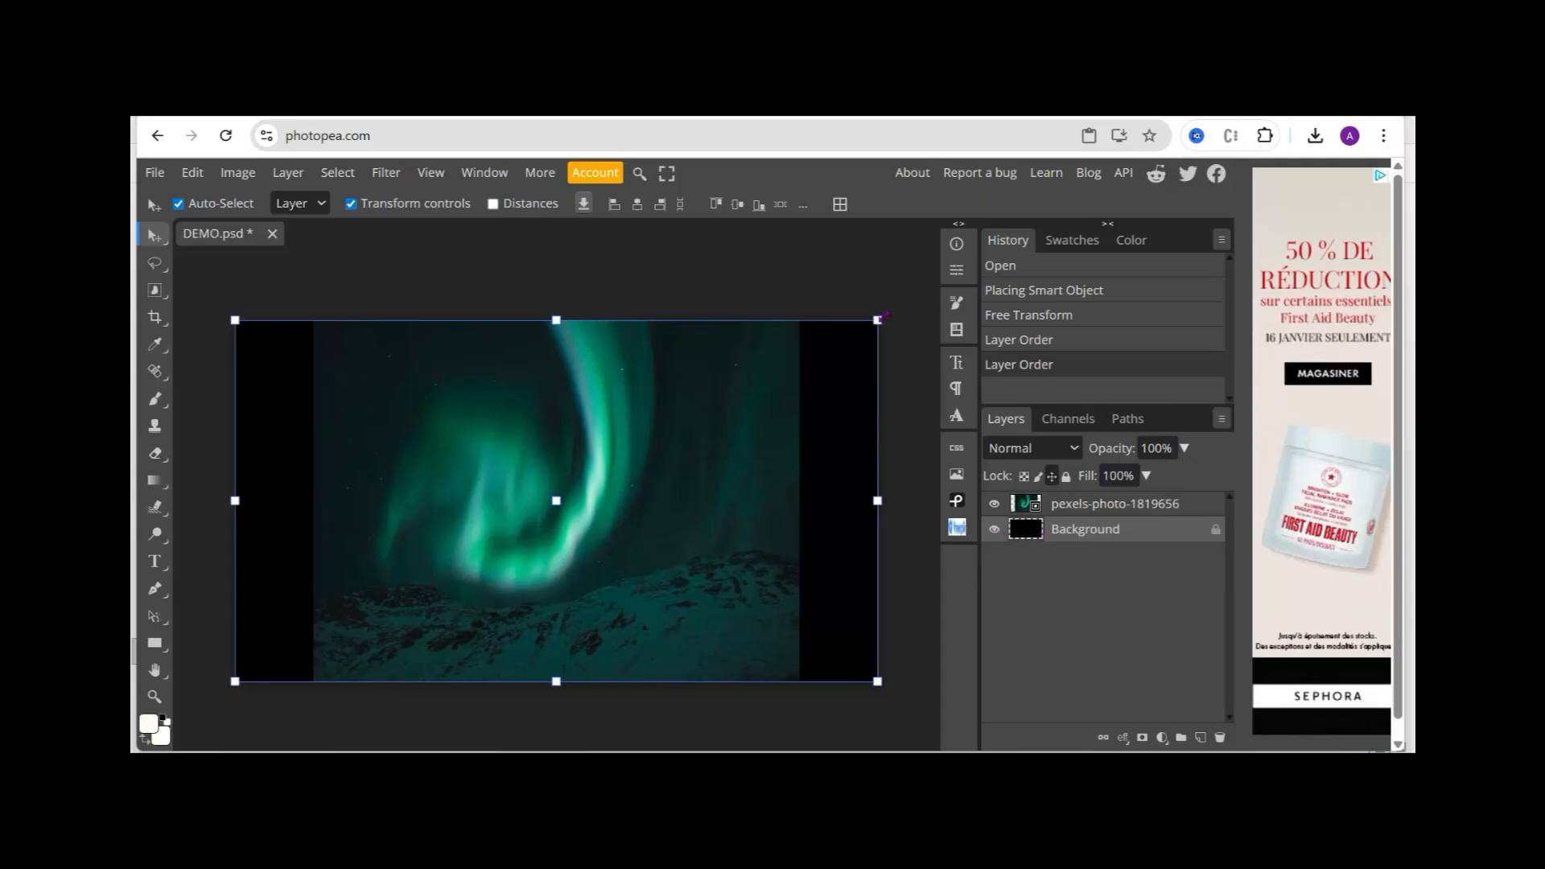
left_click(881, 317)
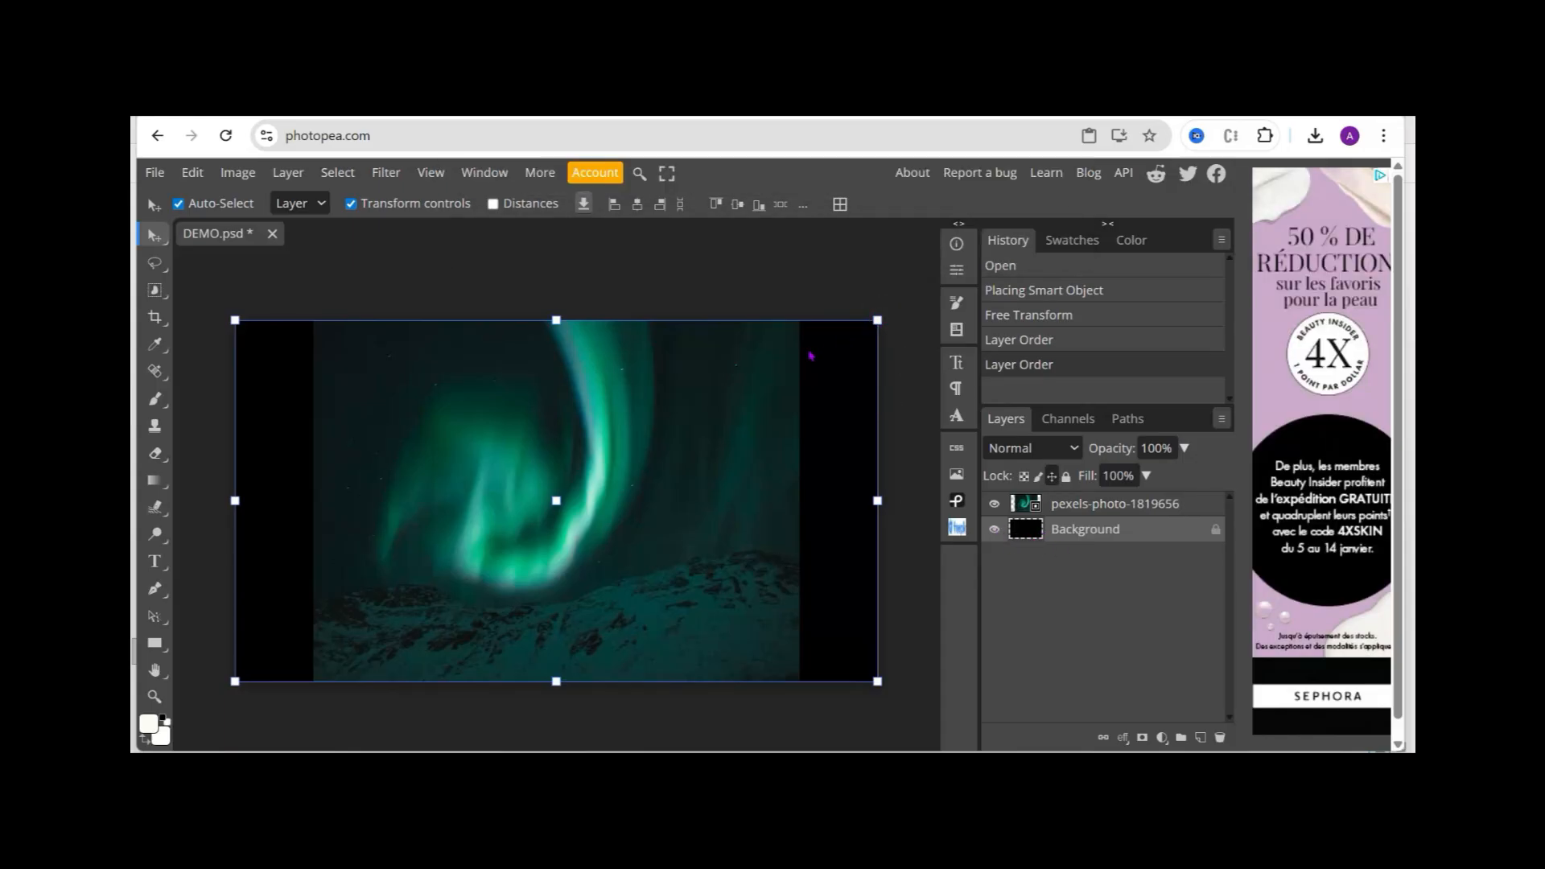
left_click_drag(878, 319, 841, 337)
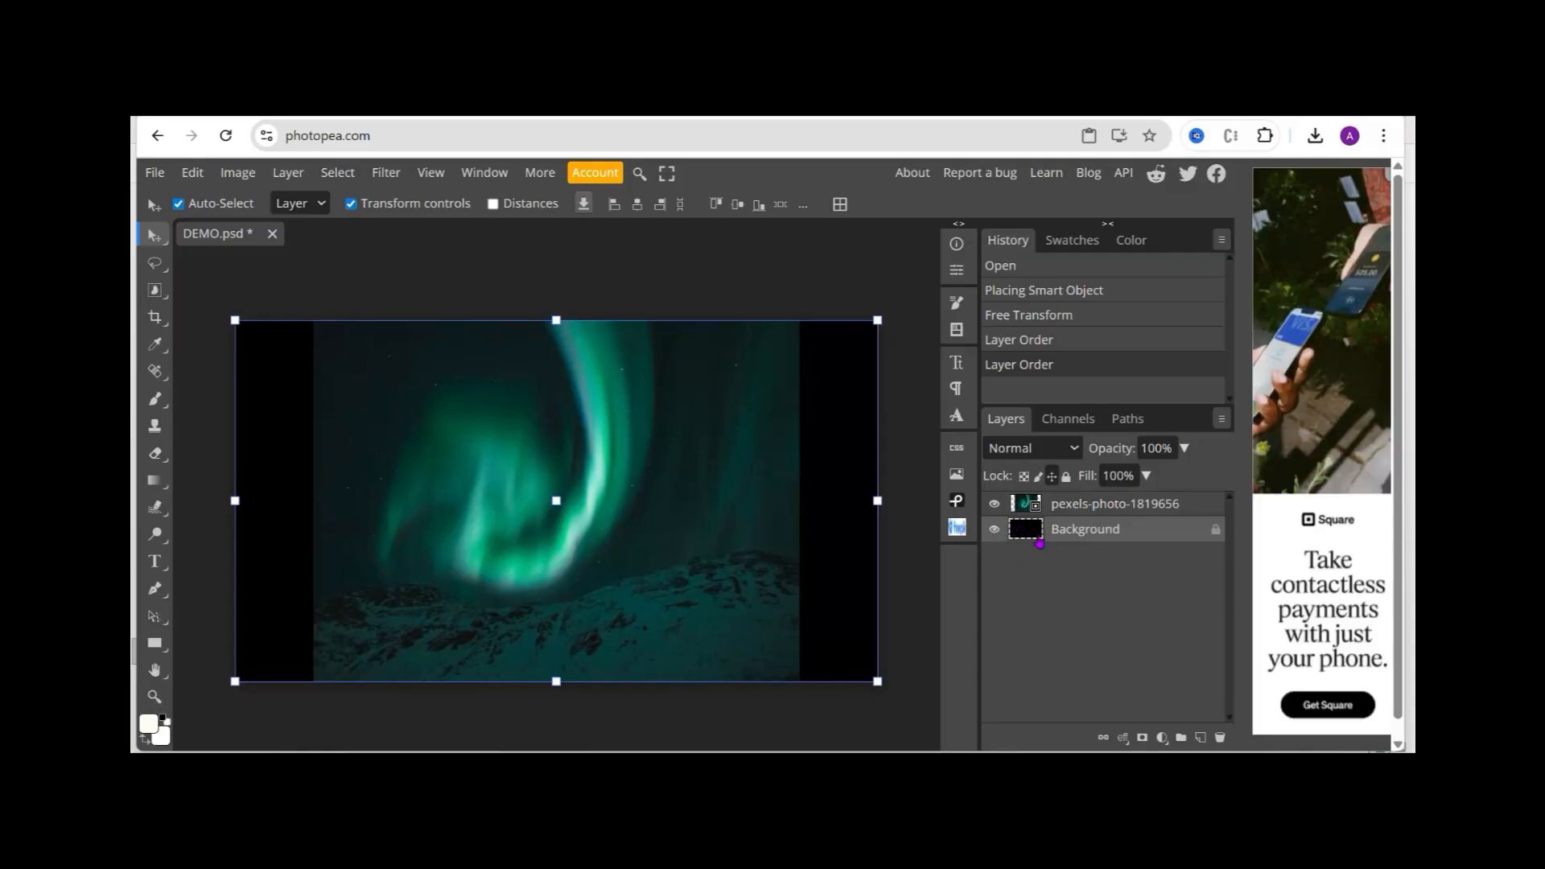
left_click(1019, 508)
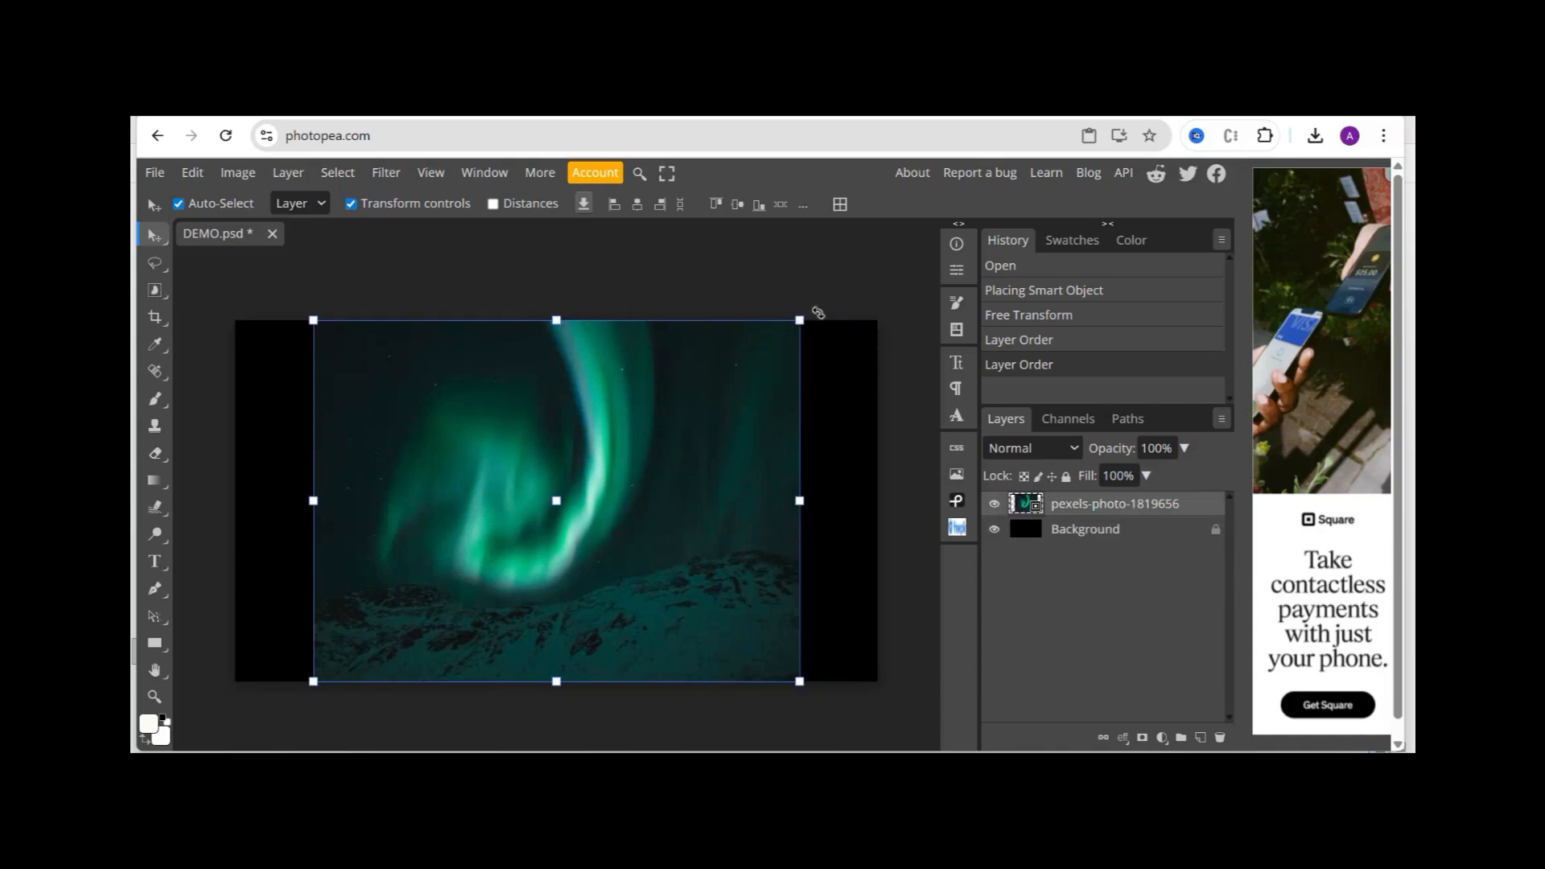
left_click_drag(799, 320, 915, 286)
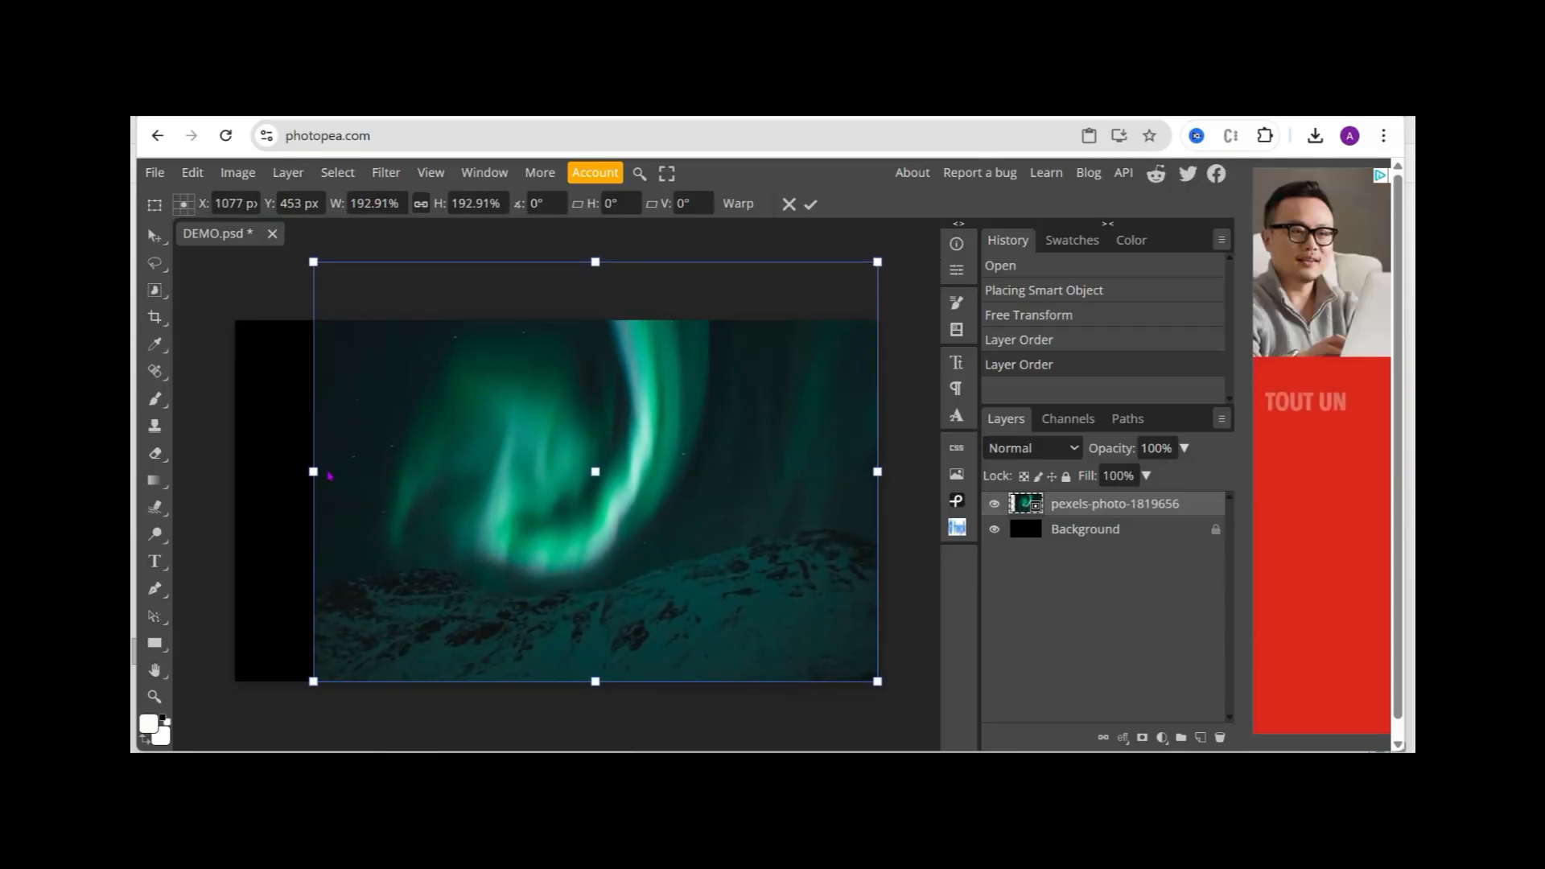
left_click_drag(313, 472, 231, 472)
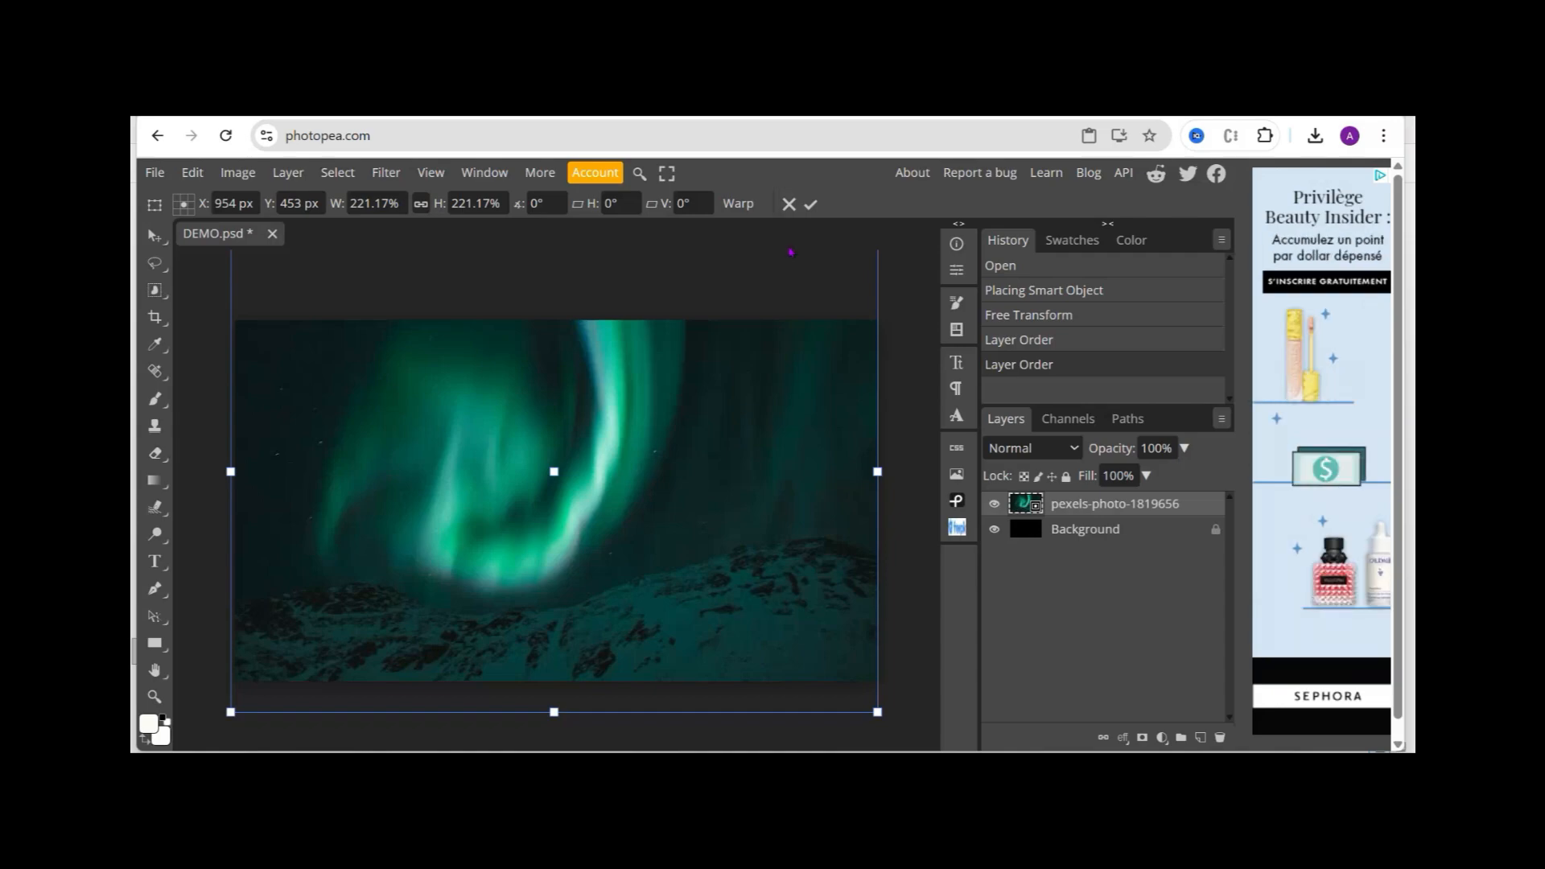
left_click(788, 204)
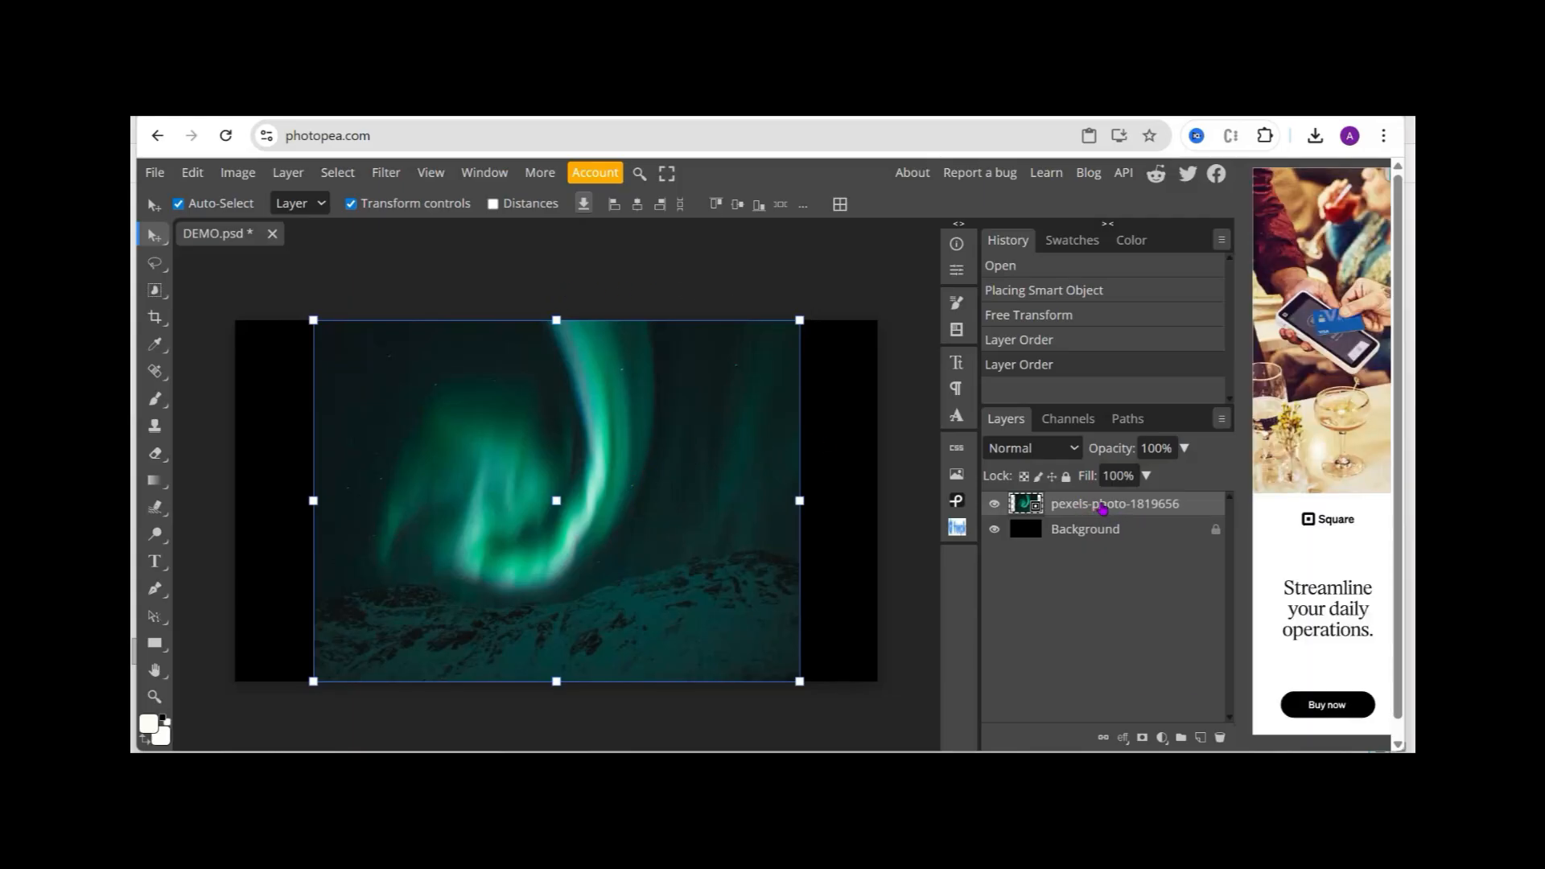
Delete the northern lights photo layer and reopen the Pexels plugin.
right_click(1102, 508)
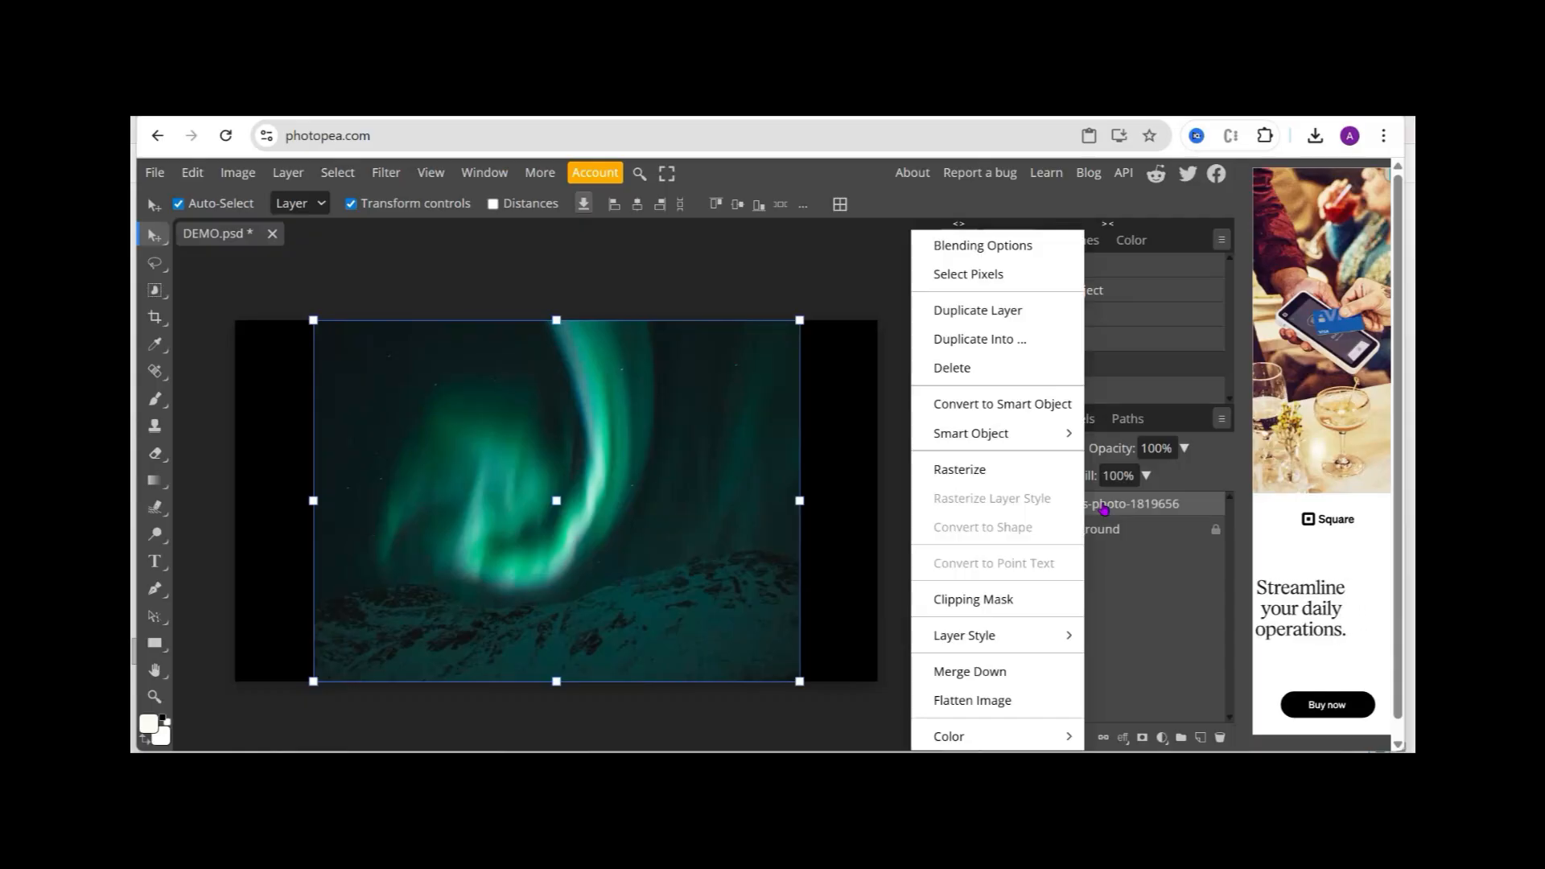
left_click(958, 370)
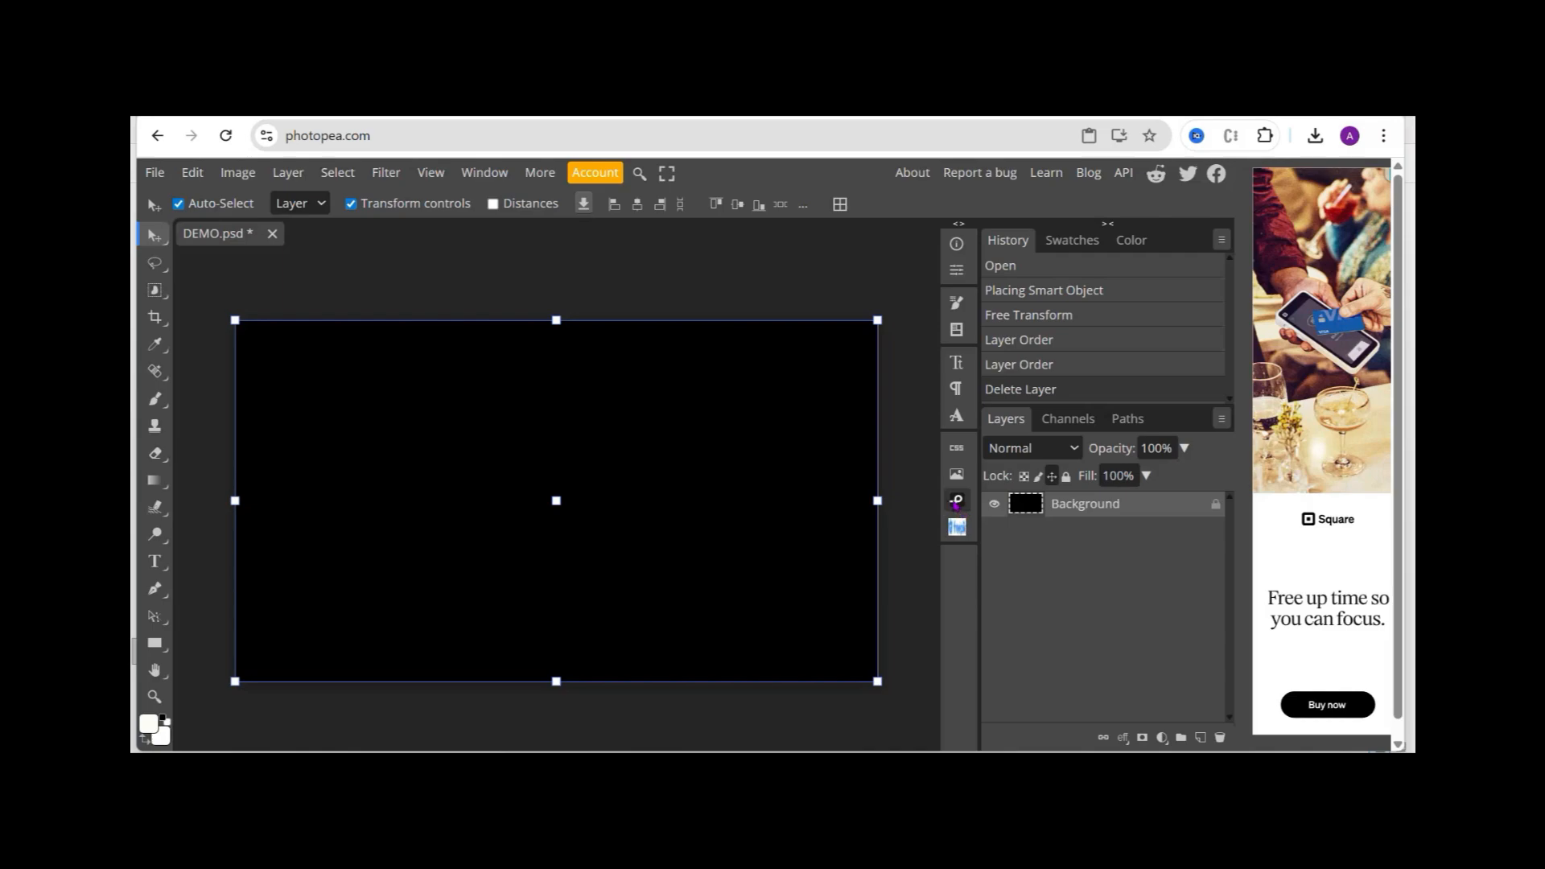
left_click(959, 503)
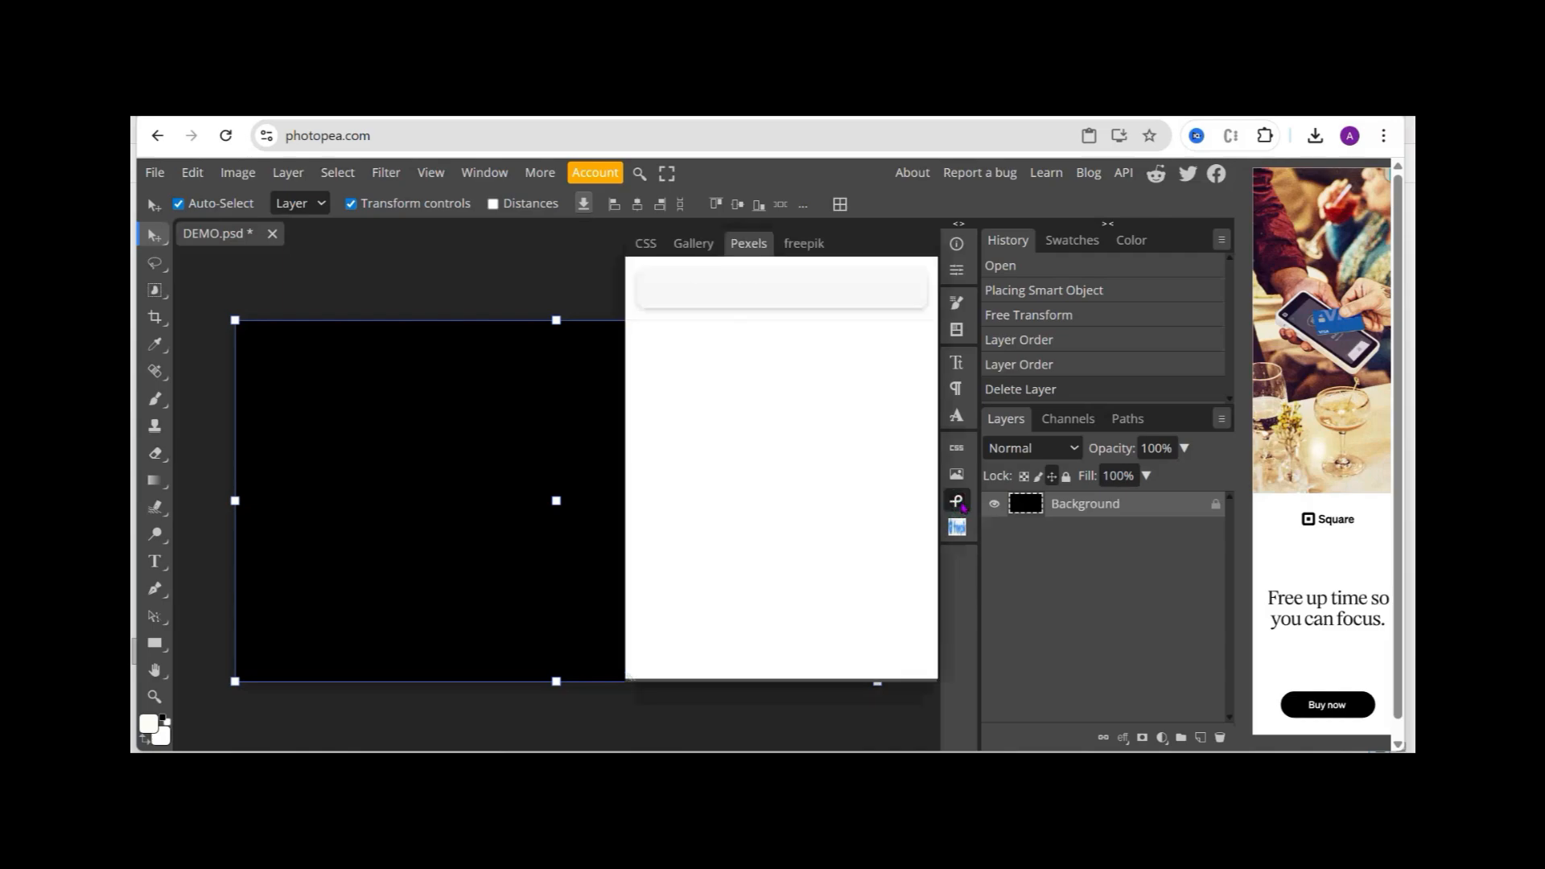
Search the Pexels photos for FIRE and look through the results.
left_click(697, 289)
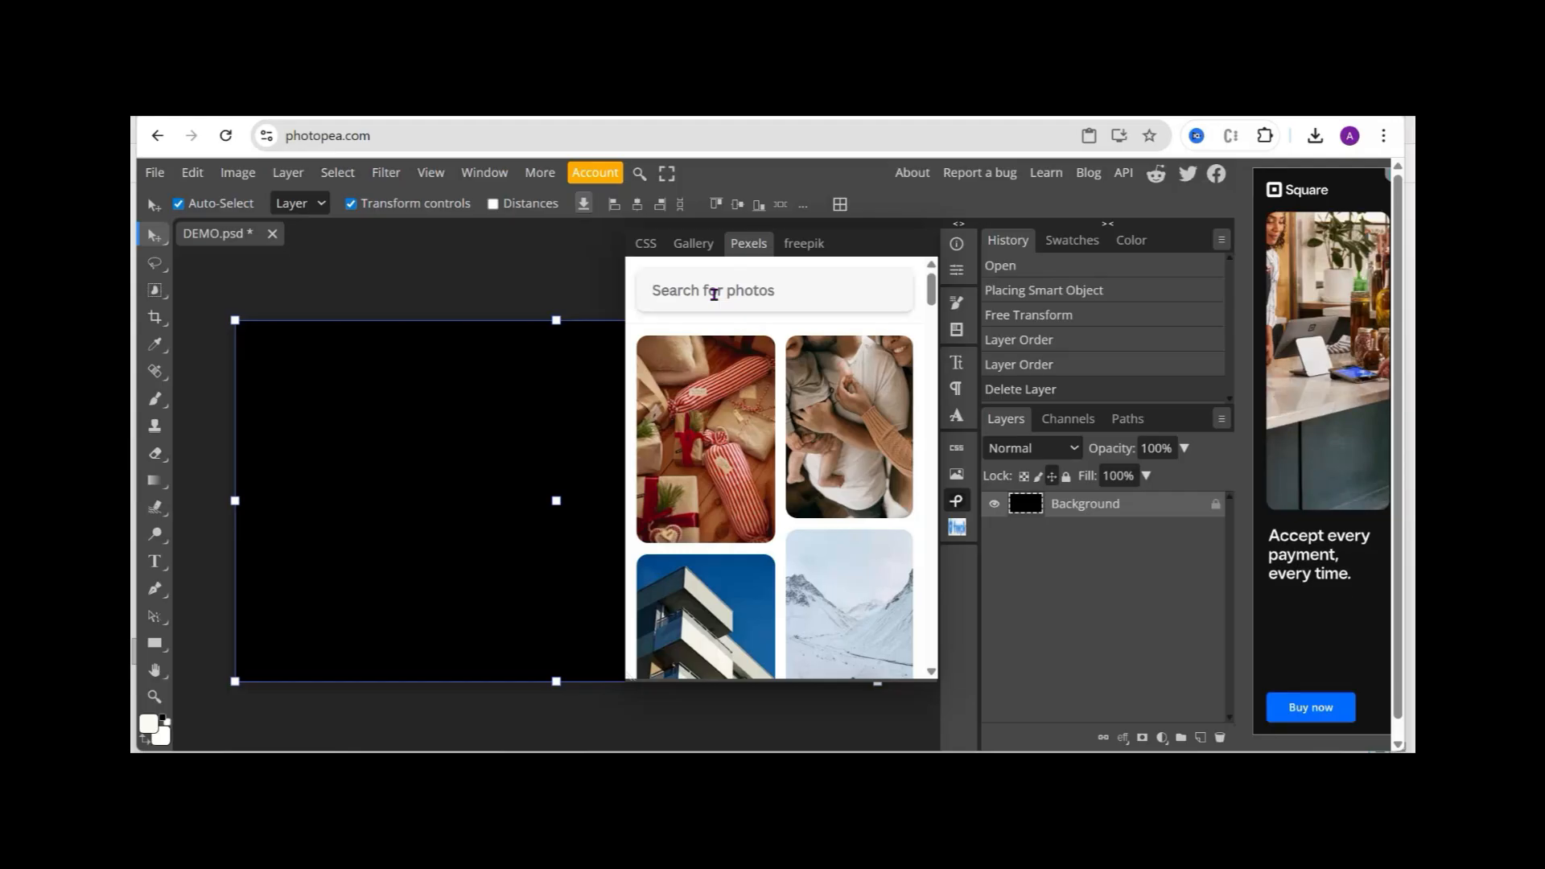
type("FIRE")
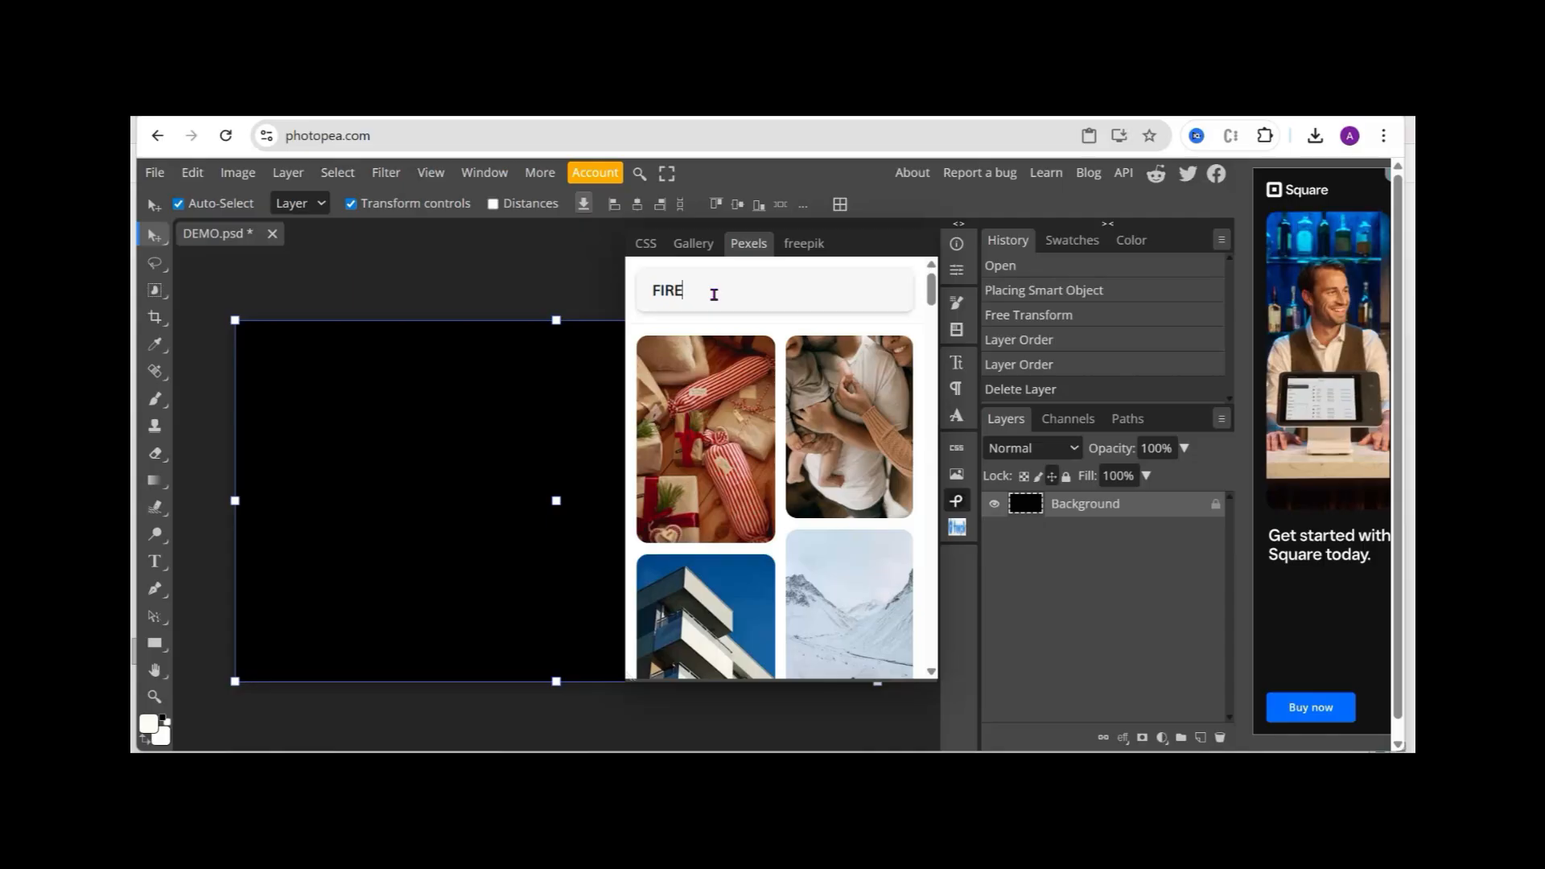
key("Return")
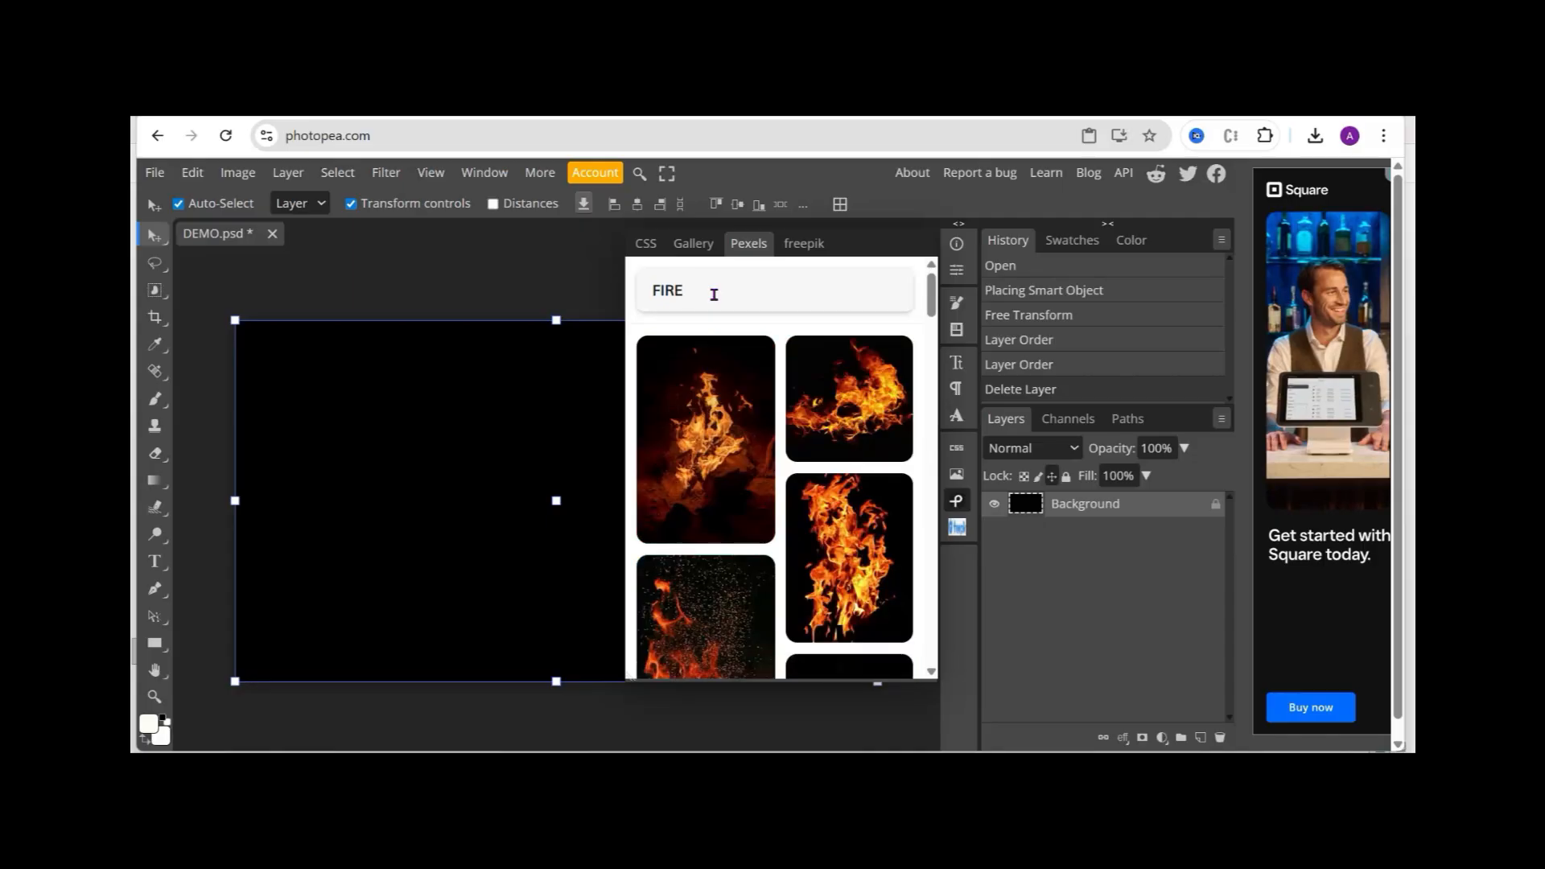
scroll(760, 415, "down", 10)
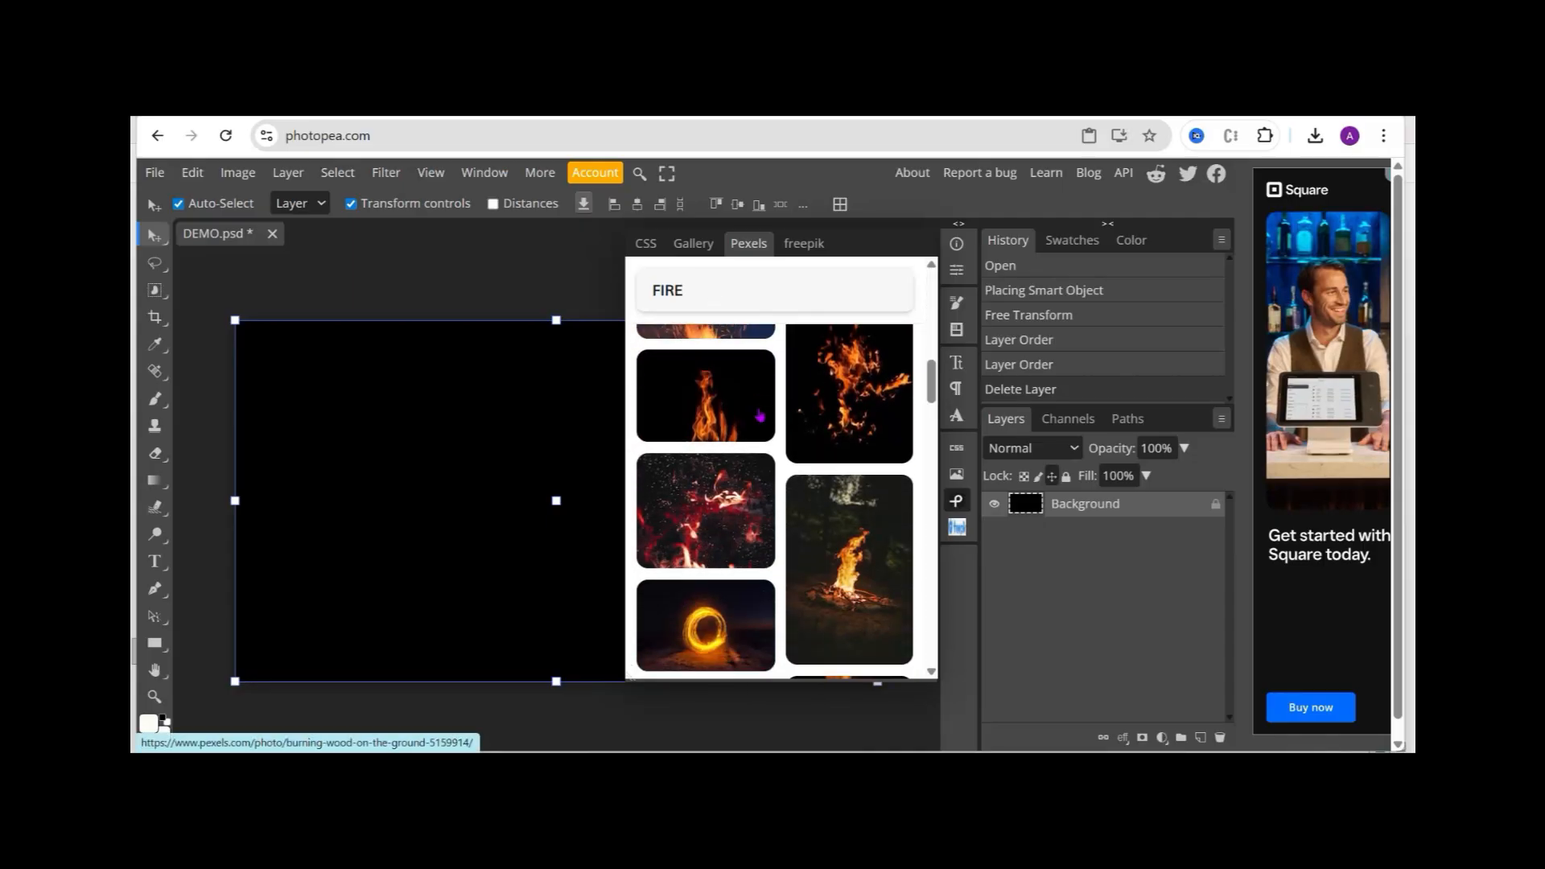
scroll(759, 416, "down", 3)
scroll(760, 415, "up", 10)
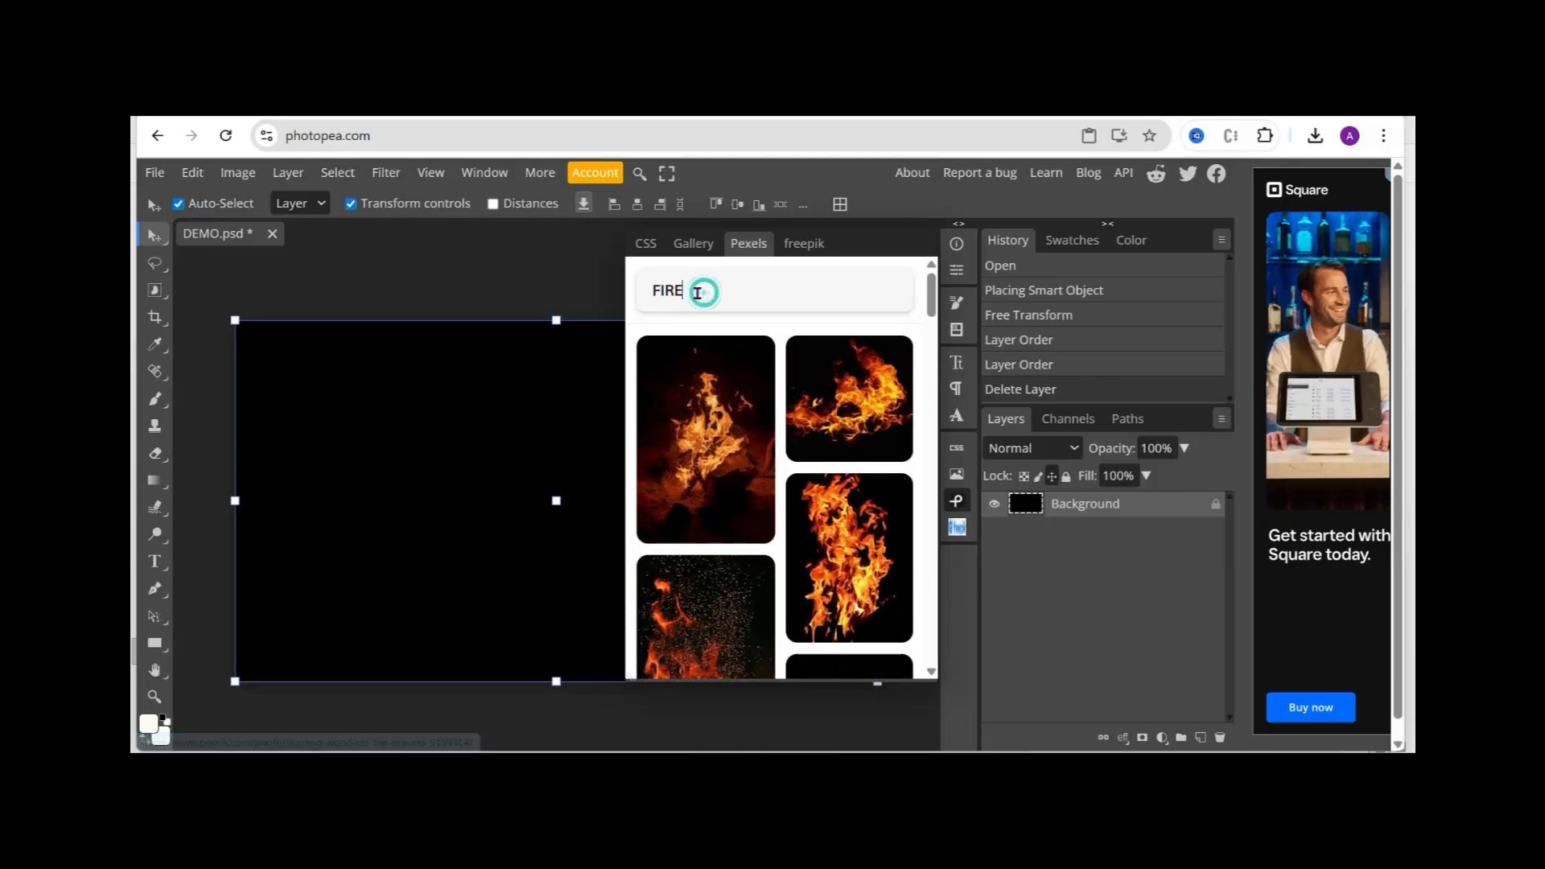
Replace the Pexels search term with NEBULA and run the search.
left_click_drag(700, 290, 653, 292)
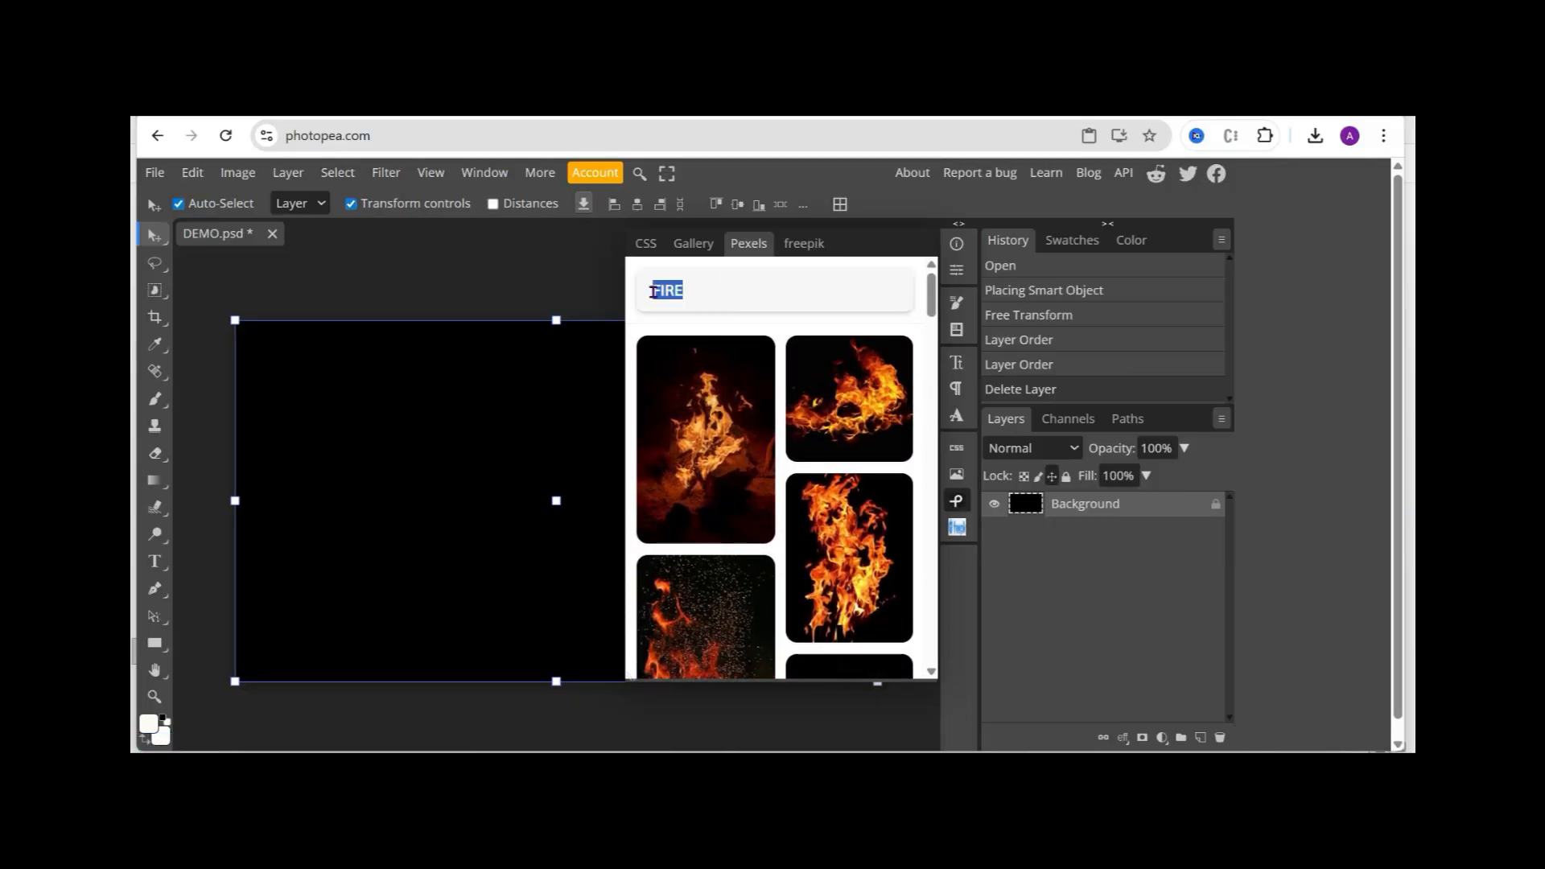
type("NEBU")
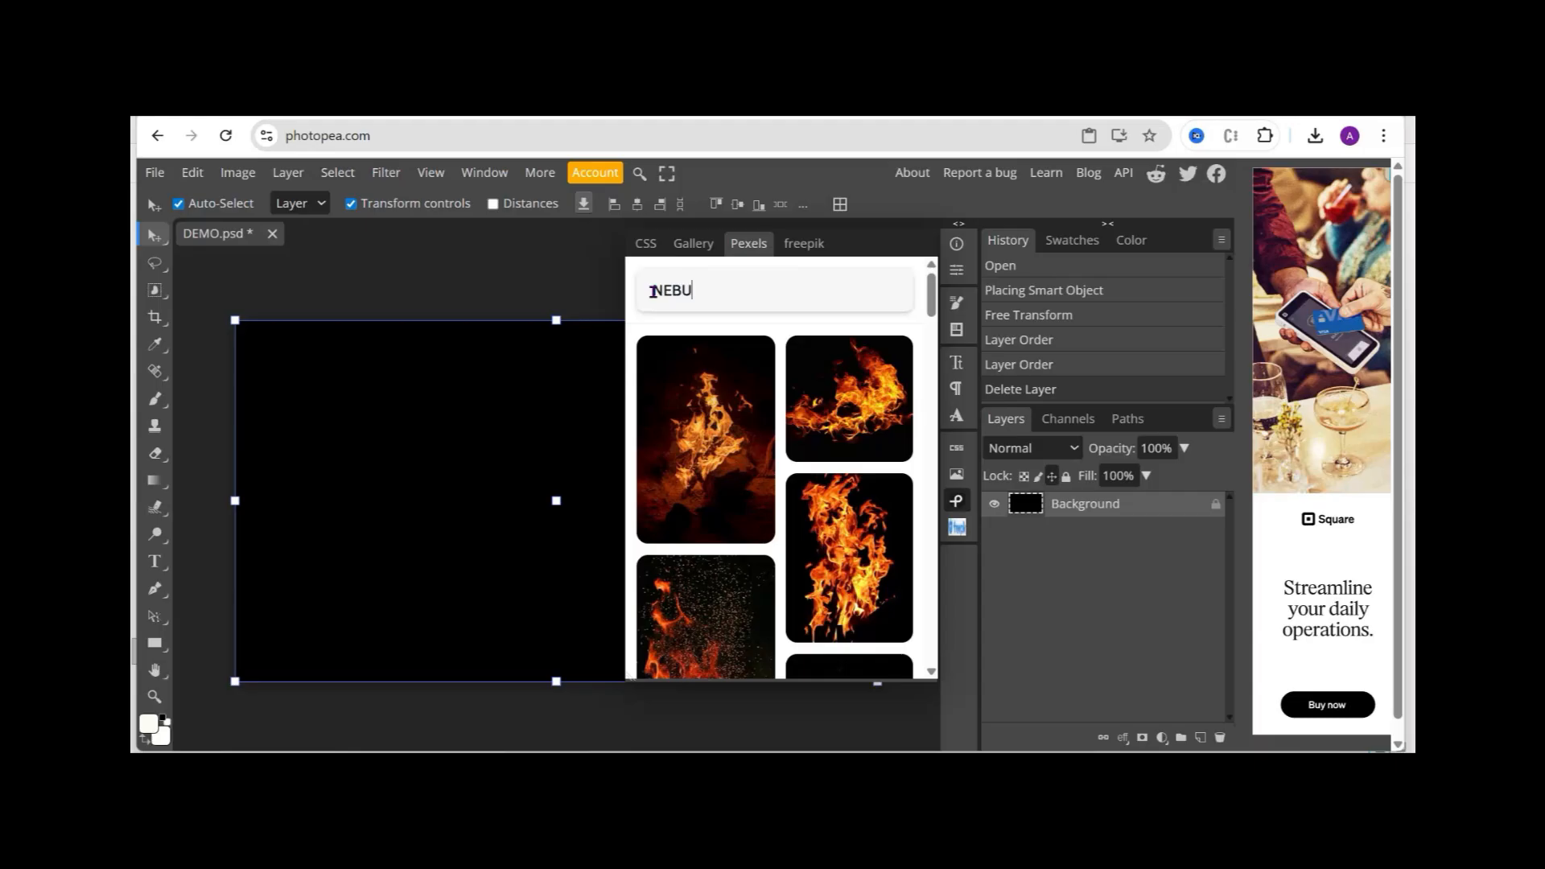
type("LA")
key("Return")
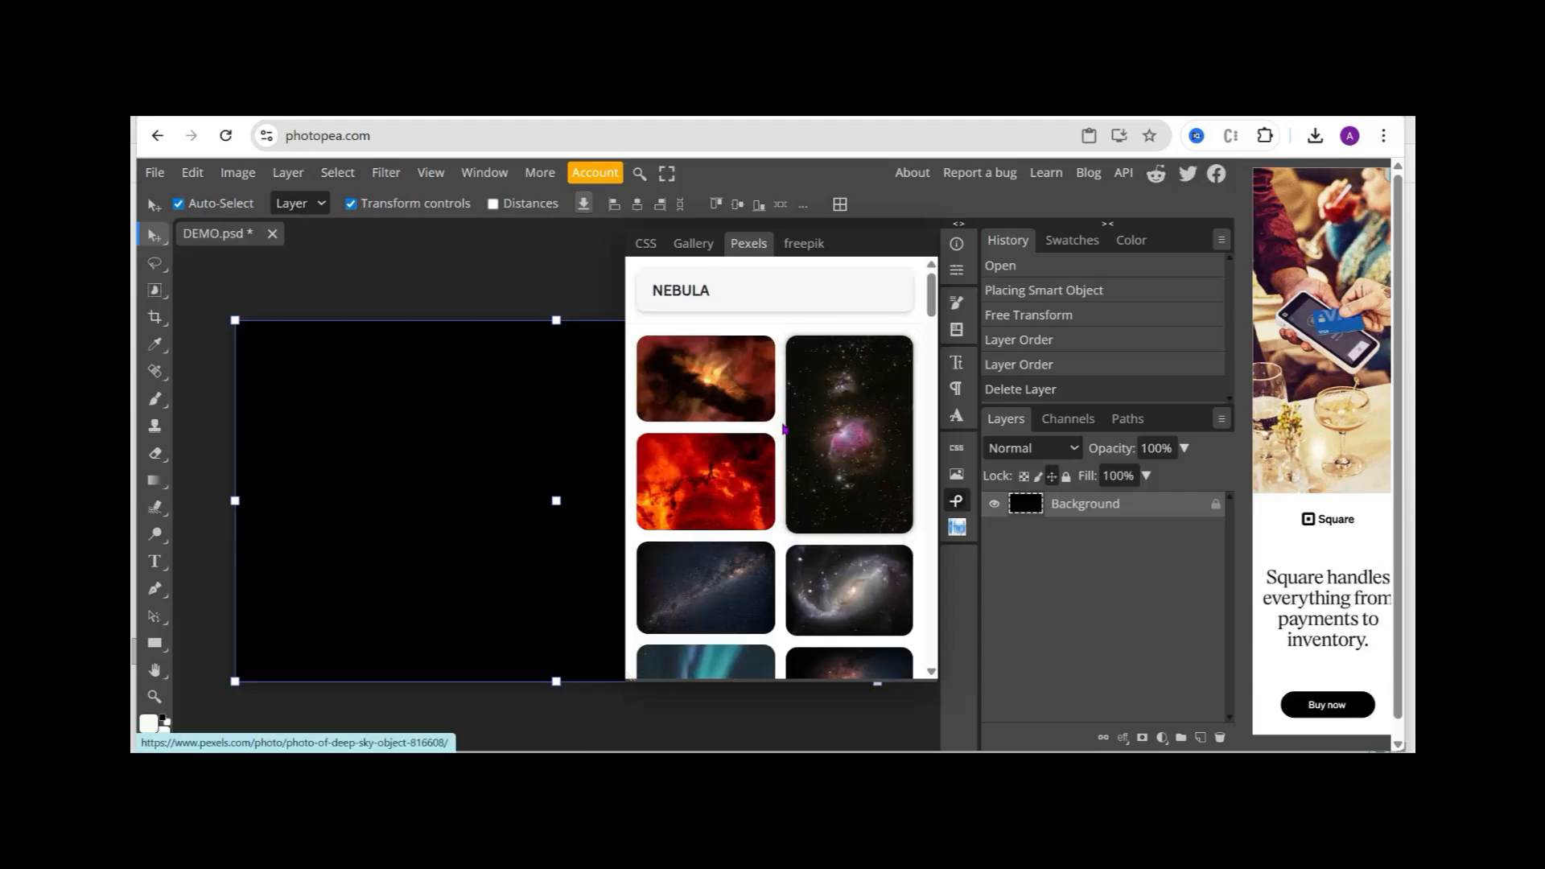
Examine the NEBULA photo results, loading an additional batch, for a suitable wide background image.
scroll(784, 428, "down", 2)
scroll(784, 429, "down", 5)
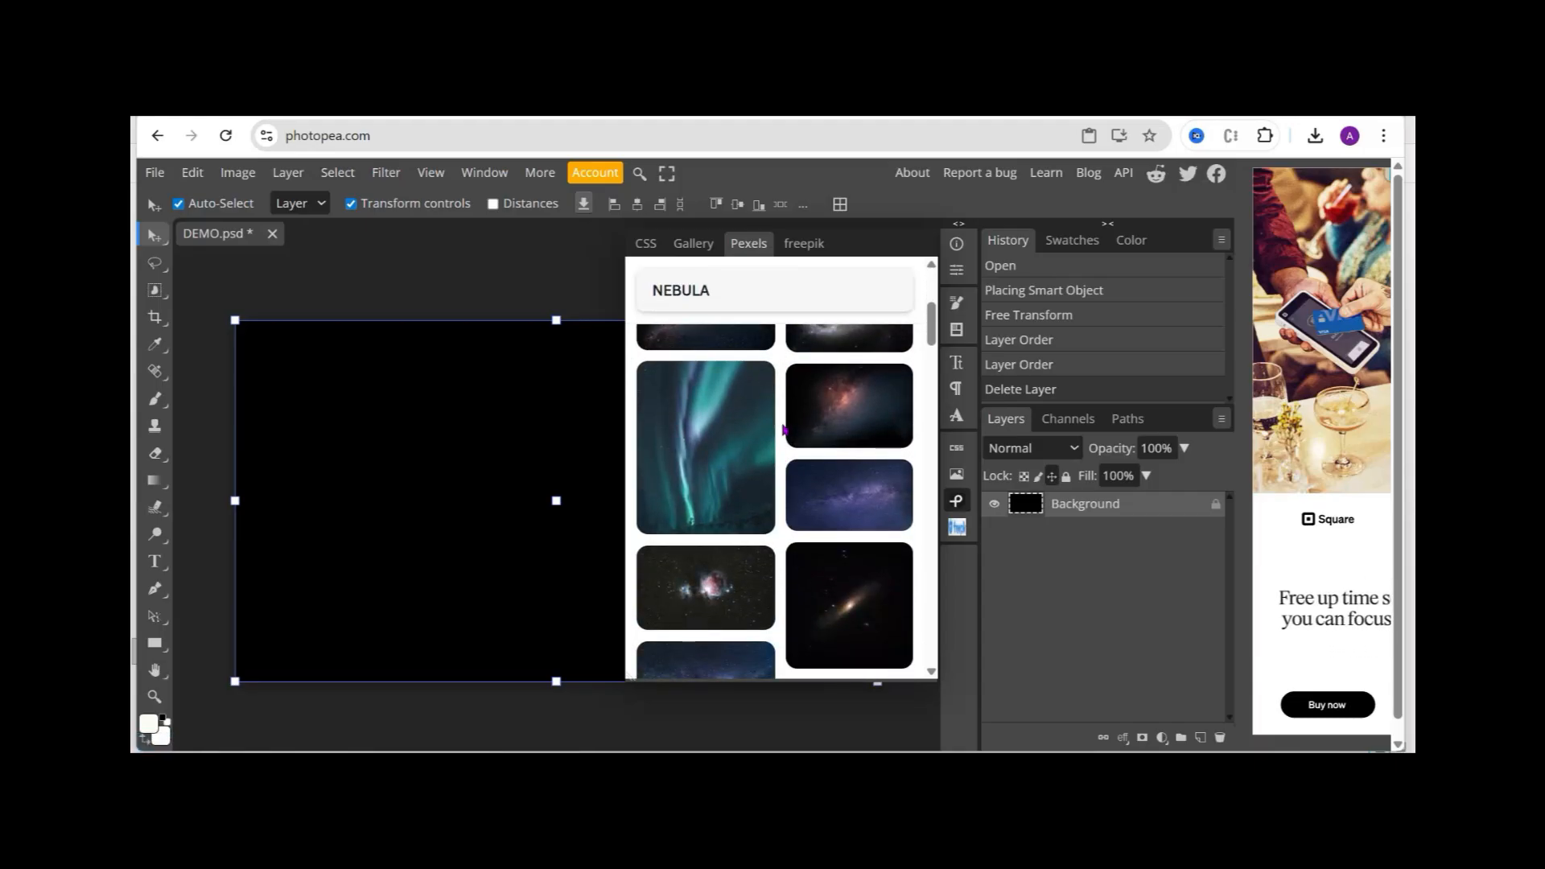
scroll(794, 438, "down", 8)
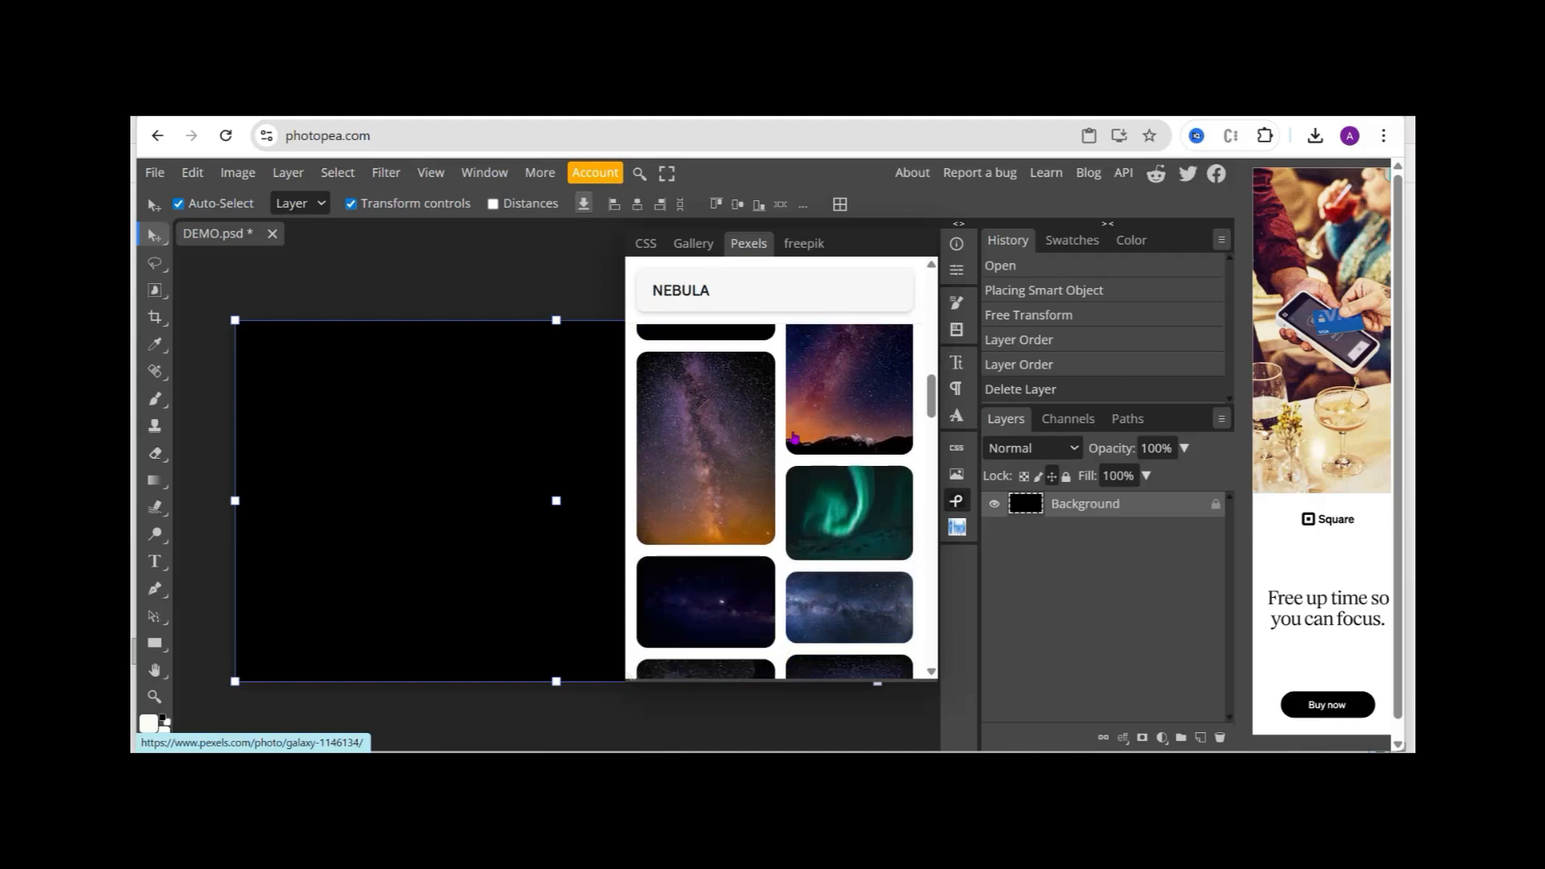
scroll(794, 437, "down", 8)
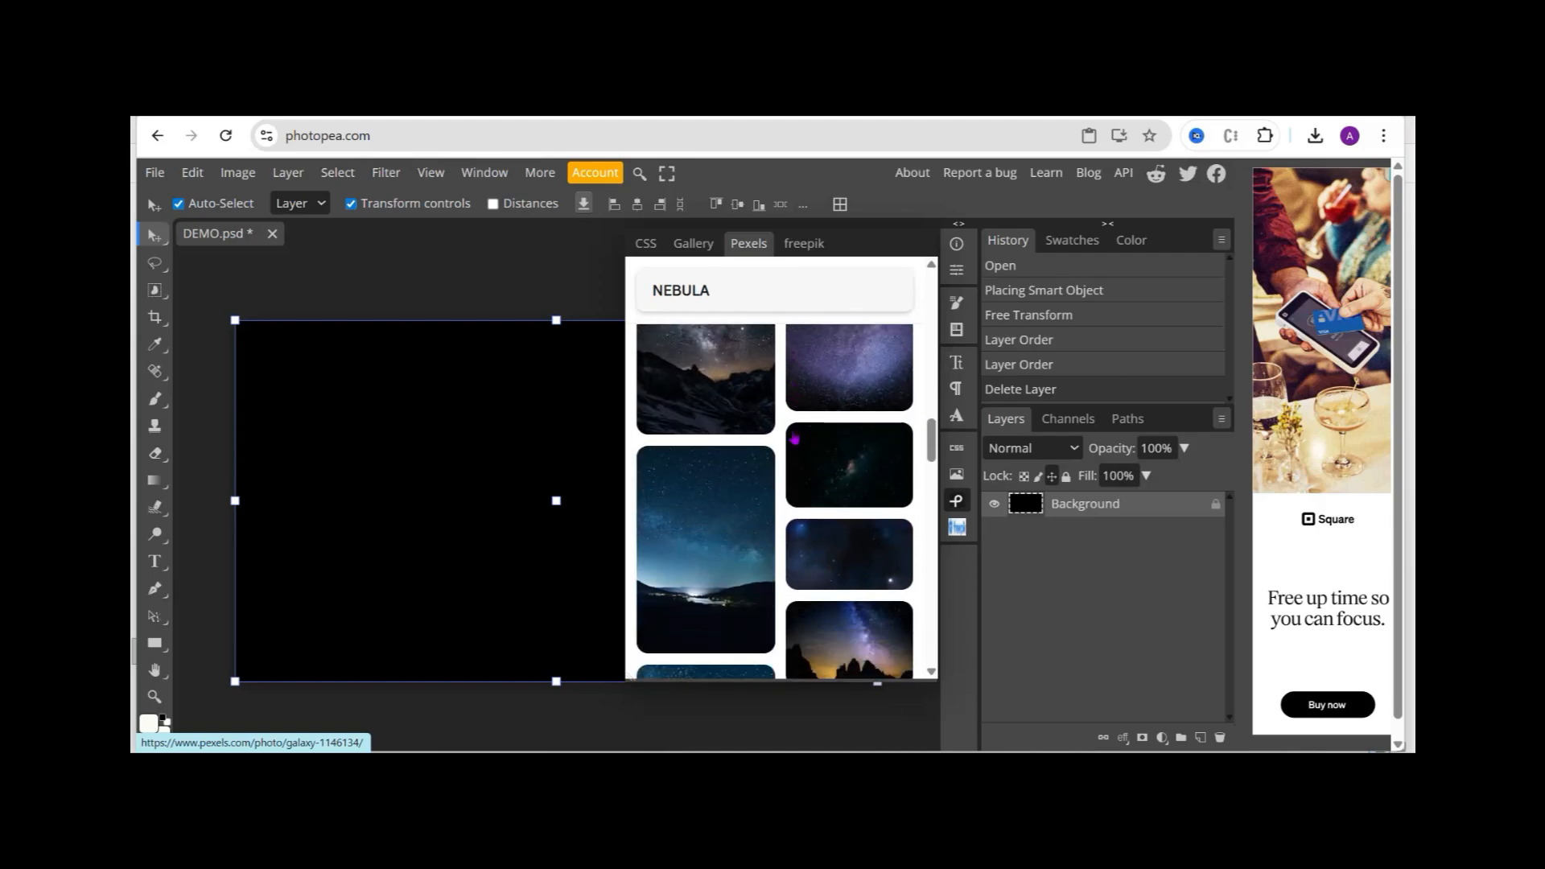
scroll(794, 438, "down", 8)
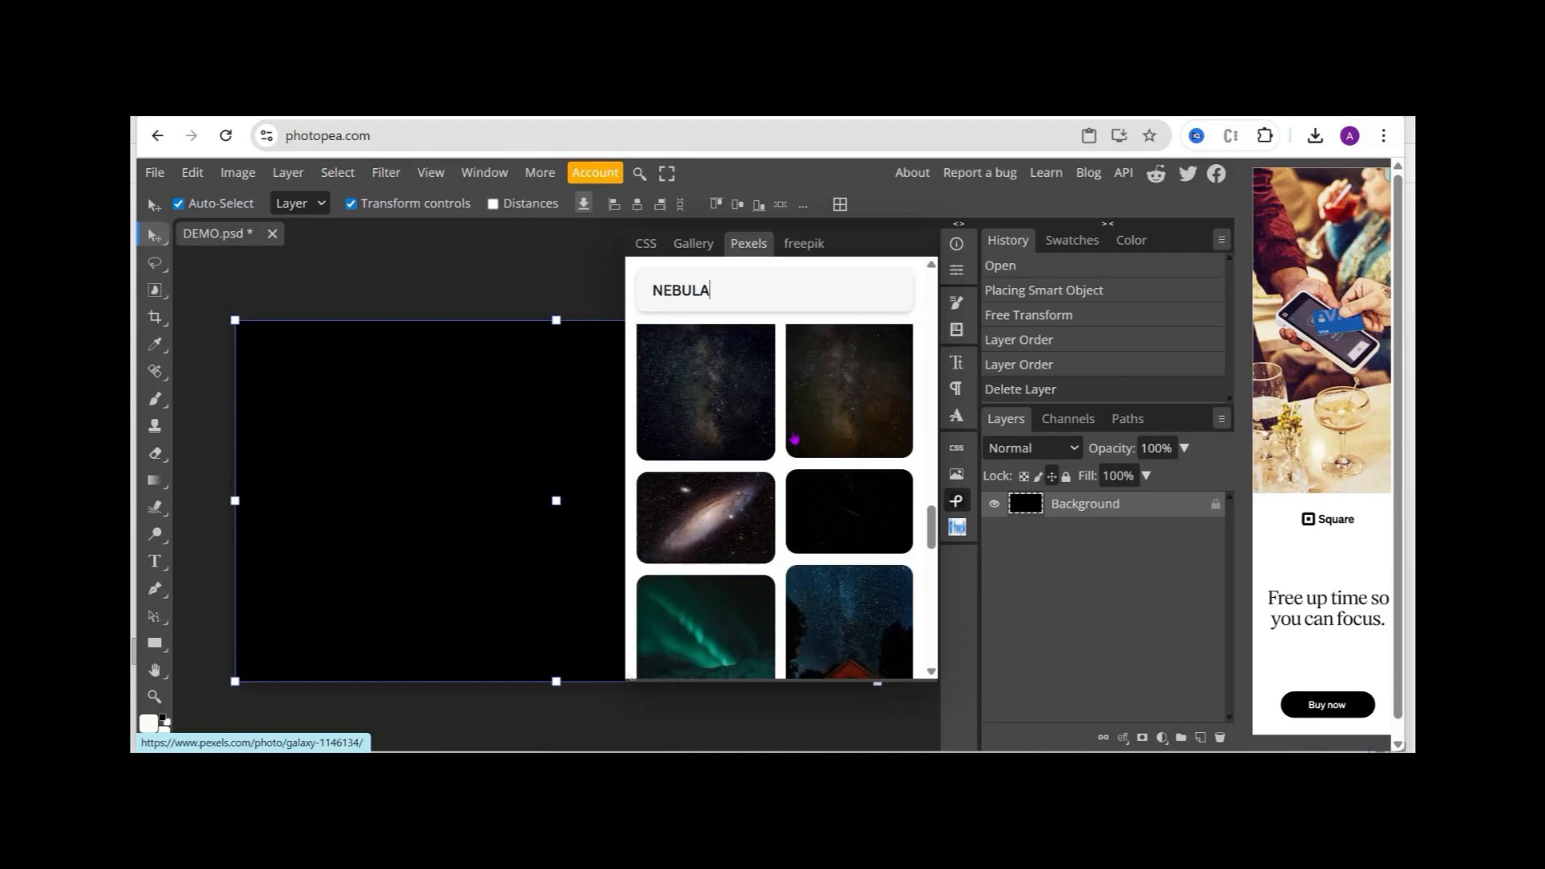
scroll(794, 437, "down", 8)
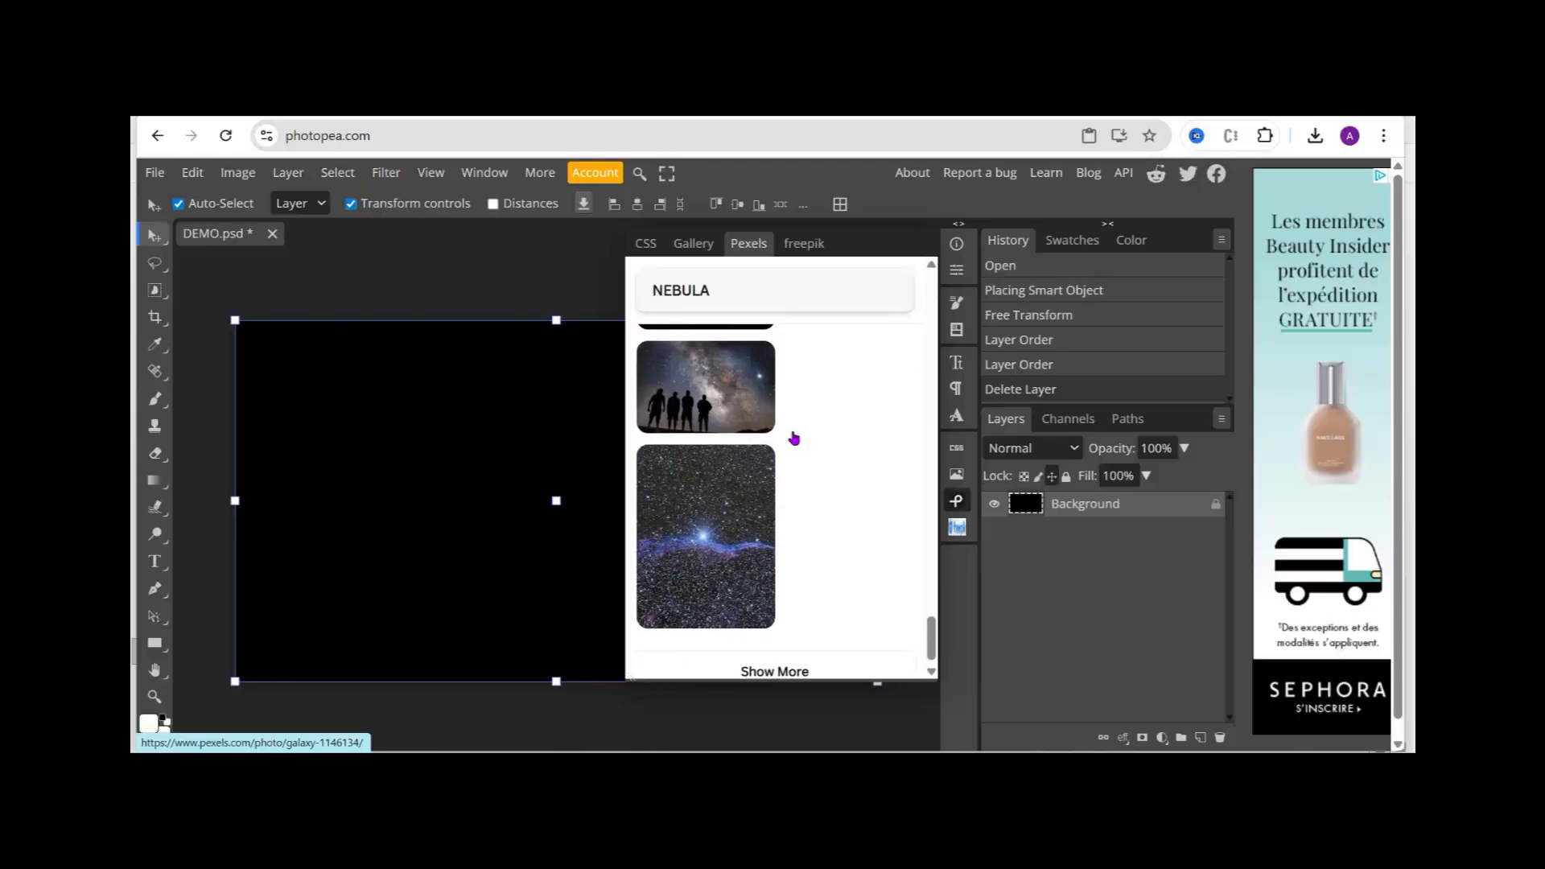
scroll(794, 438, "down", 8)
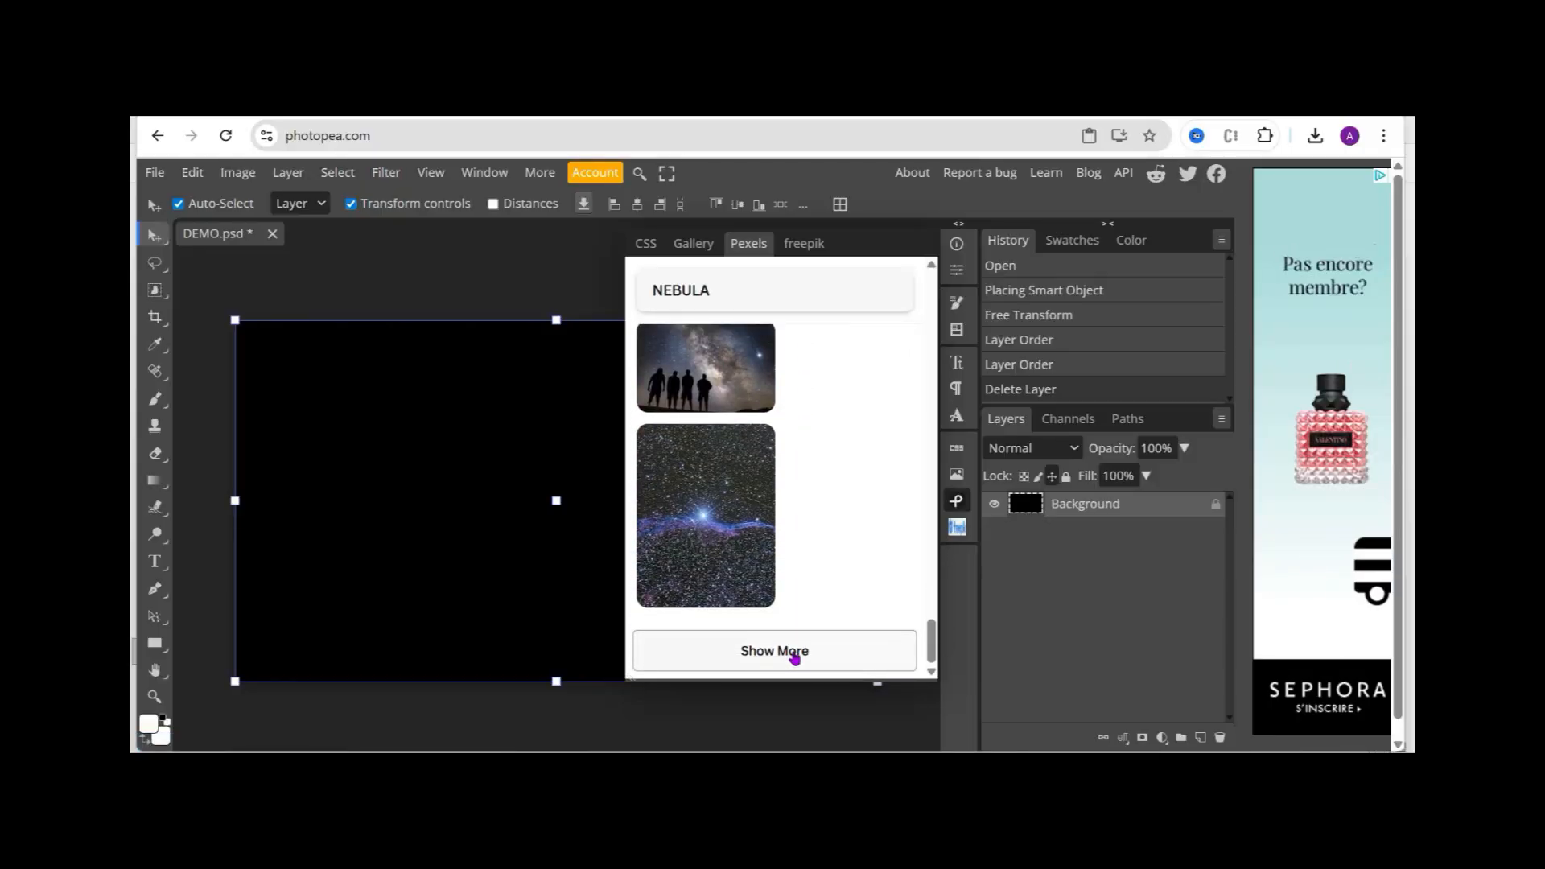
left_click(794, 656)
scroll(815, 586, "down", 10)
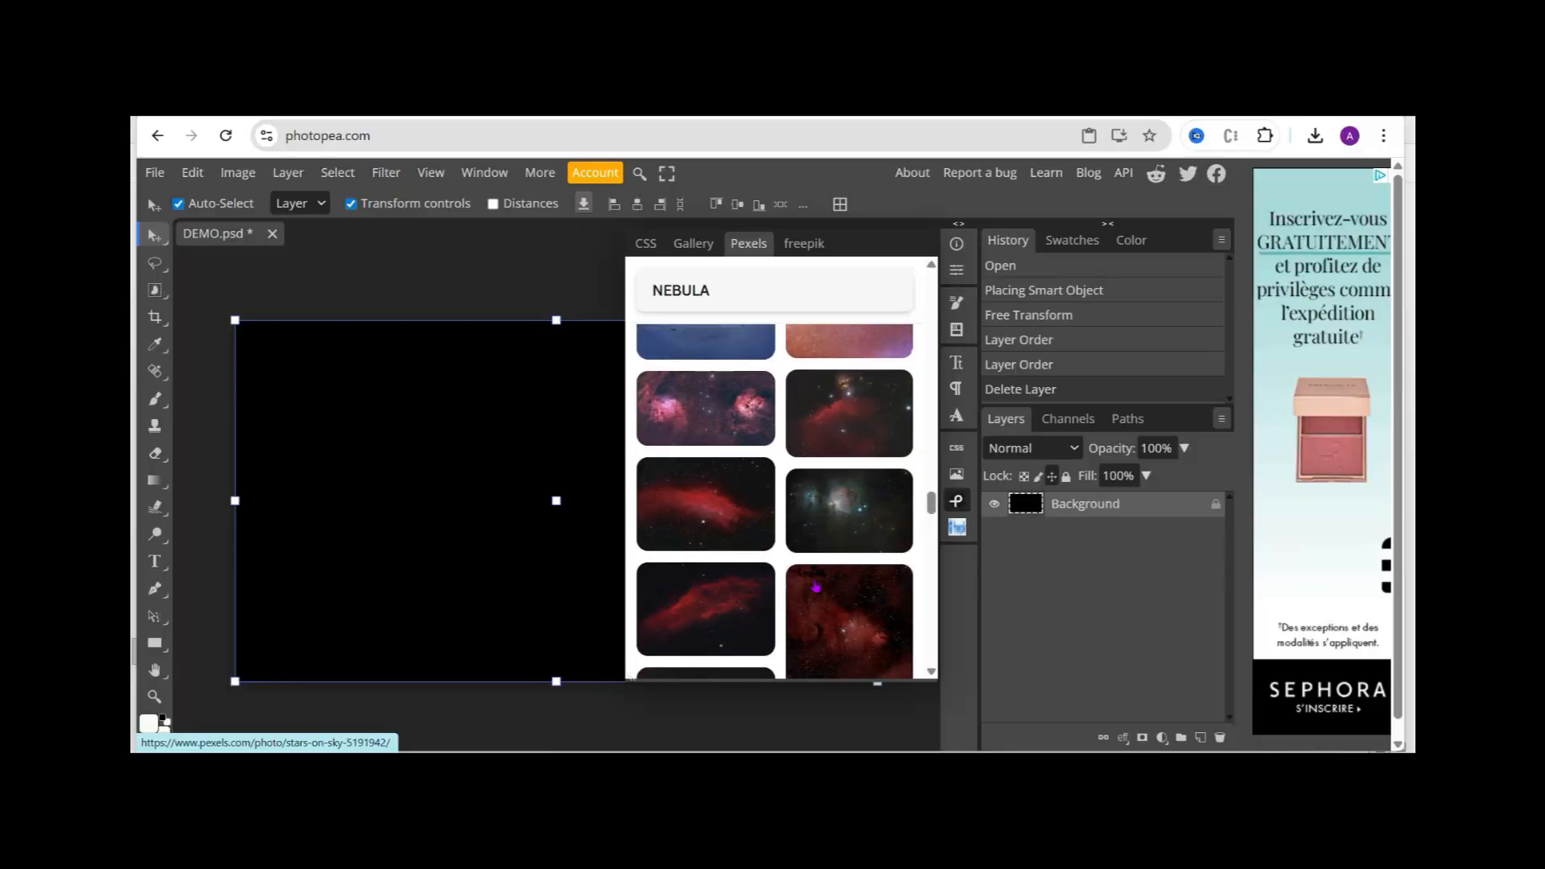
scroll(815, 586, "down", 2)
scroll(815, 586, "down", 3)
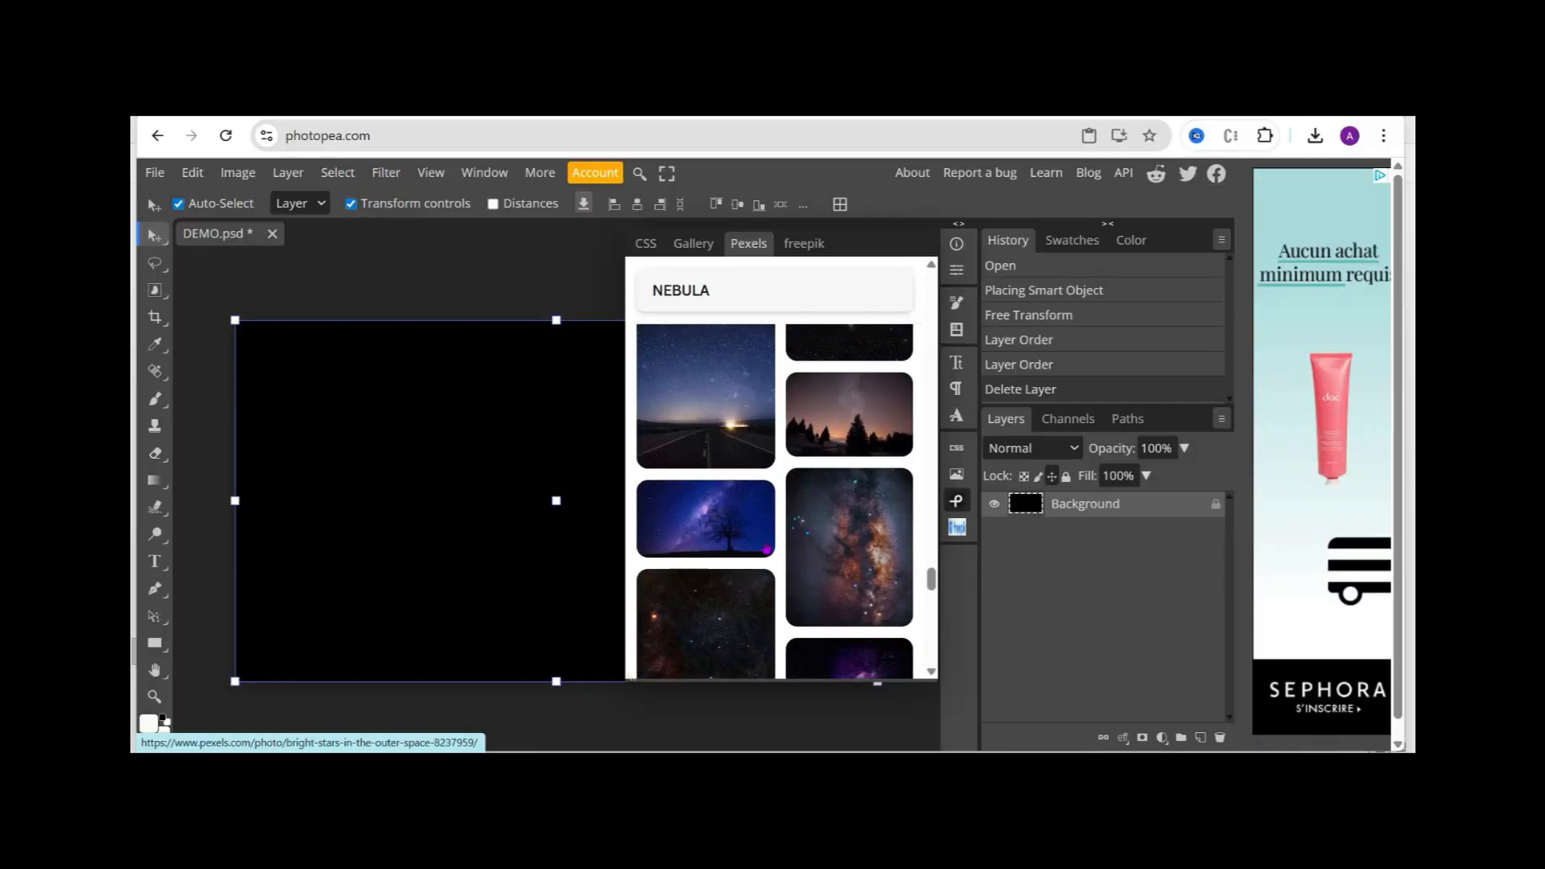
Add the blue Milky Way photo with the lone tree to the document at Large size, collapse the plugin and confirm the placement.
left_click(739, 534)
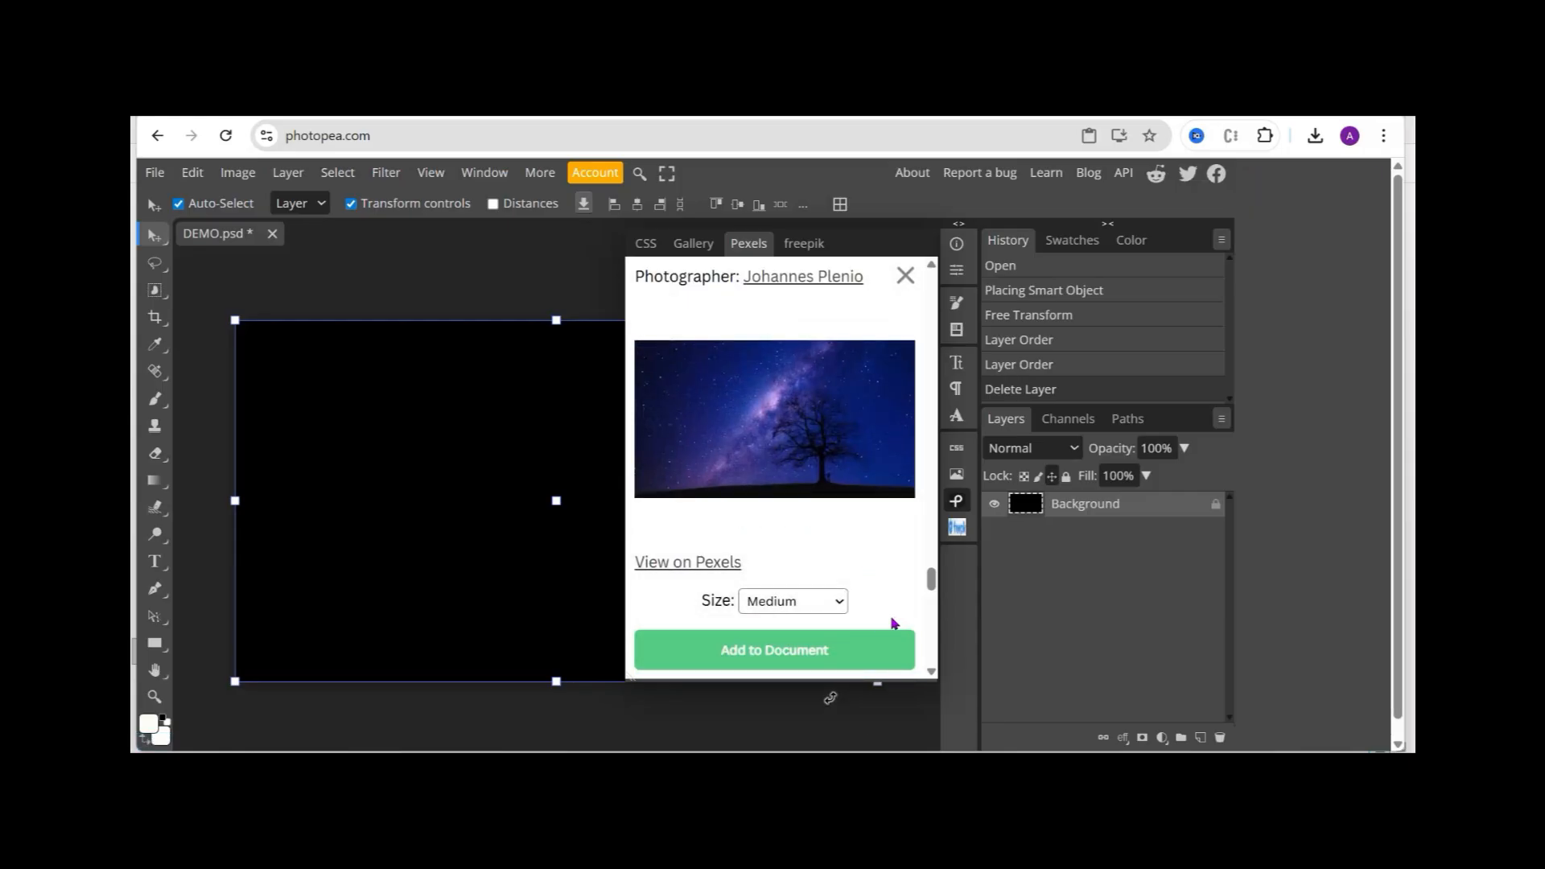
left_click(821, 595)
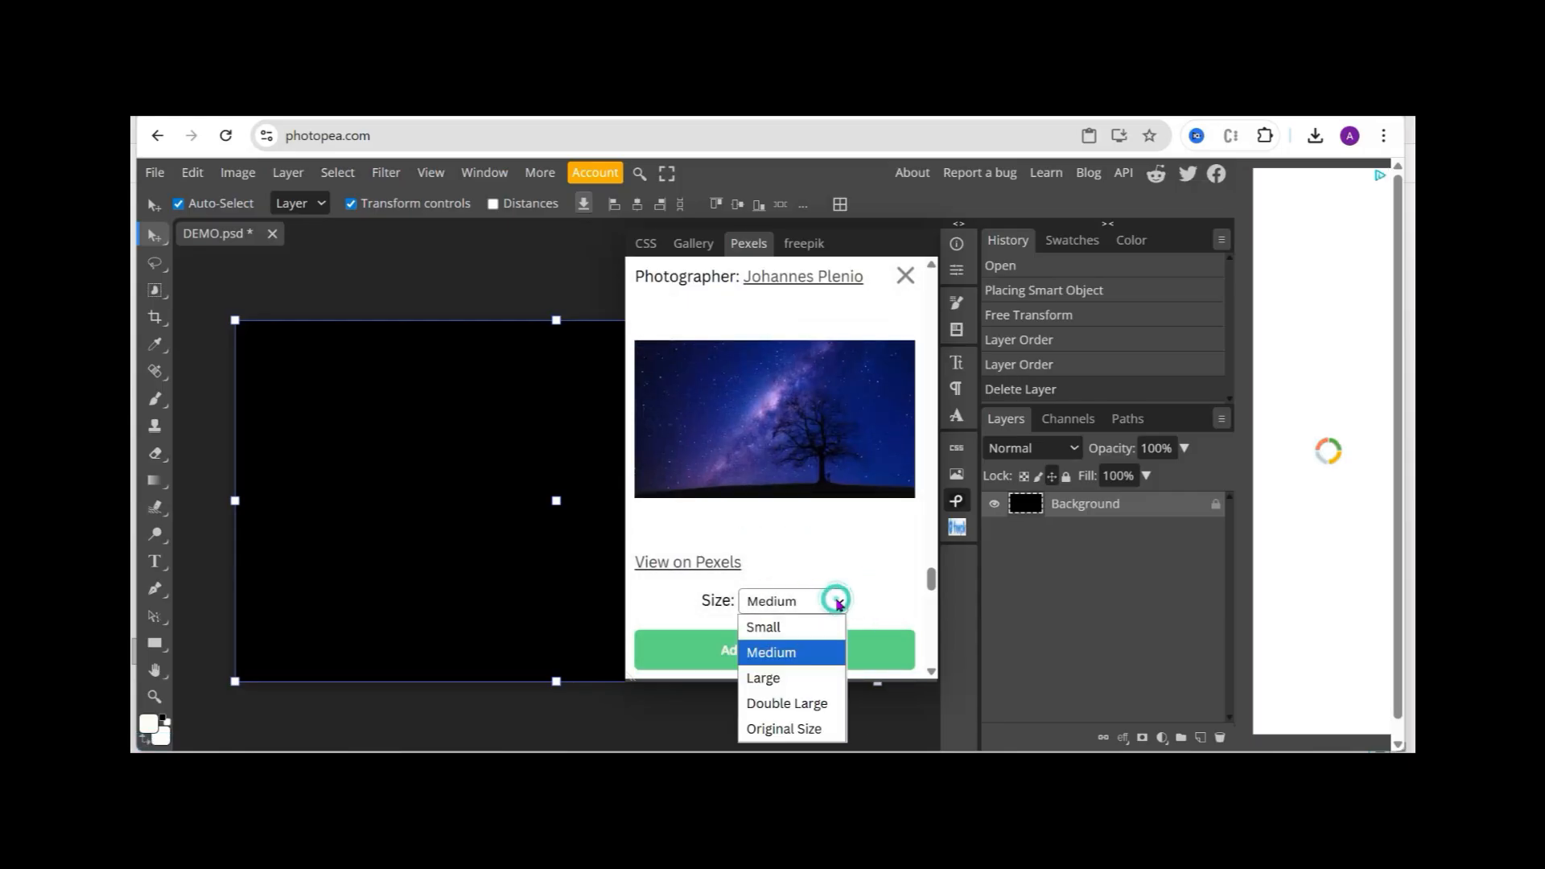
left_click(793, 677)
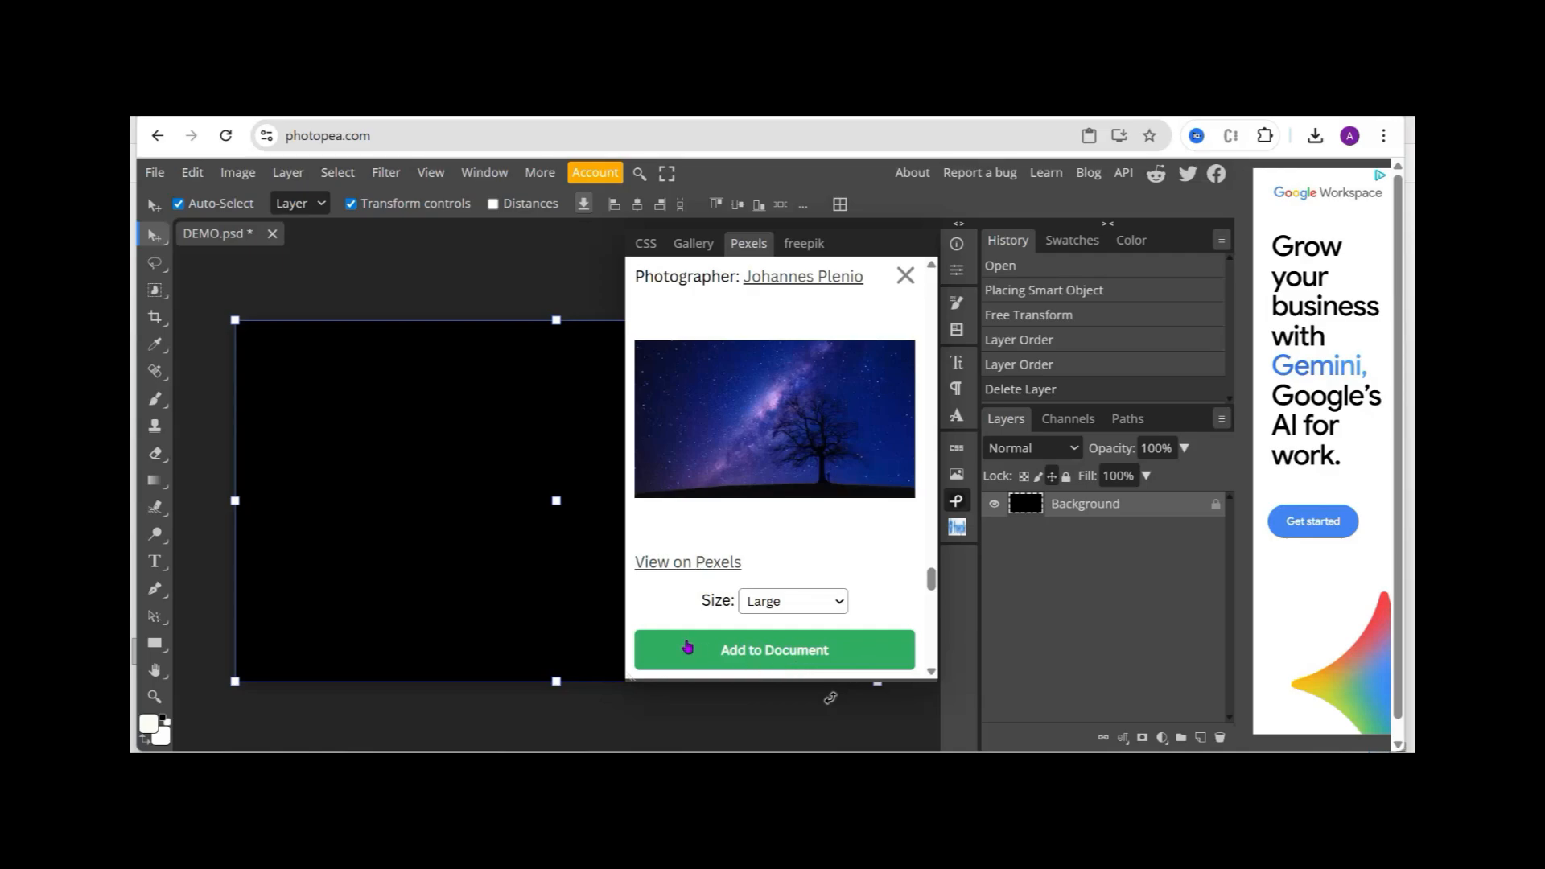
left_click(758, 663)
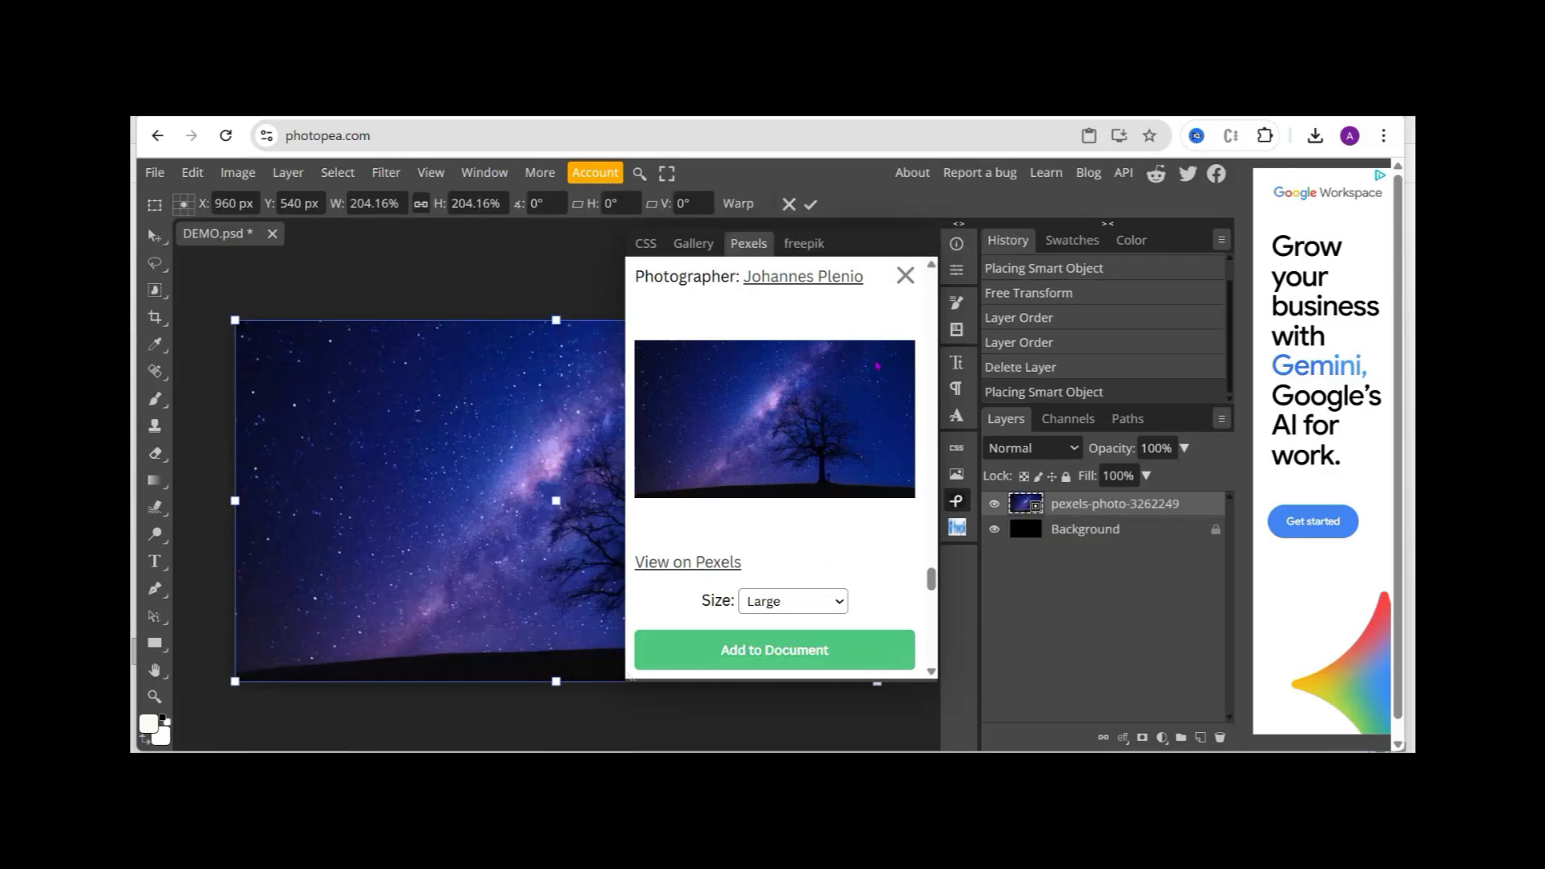
left_click(905, 275)
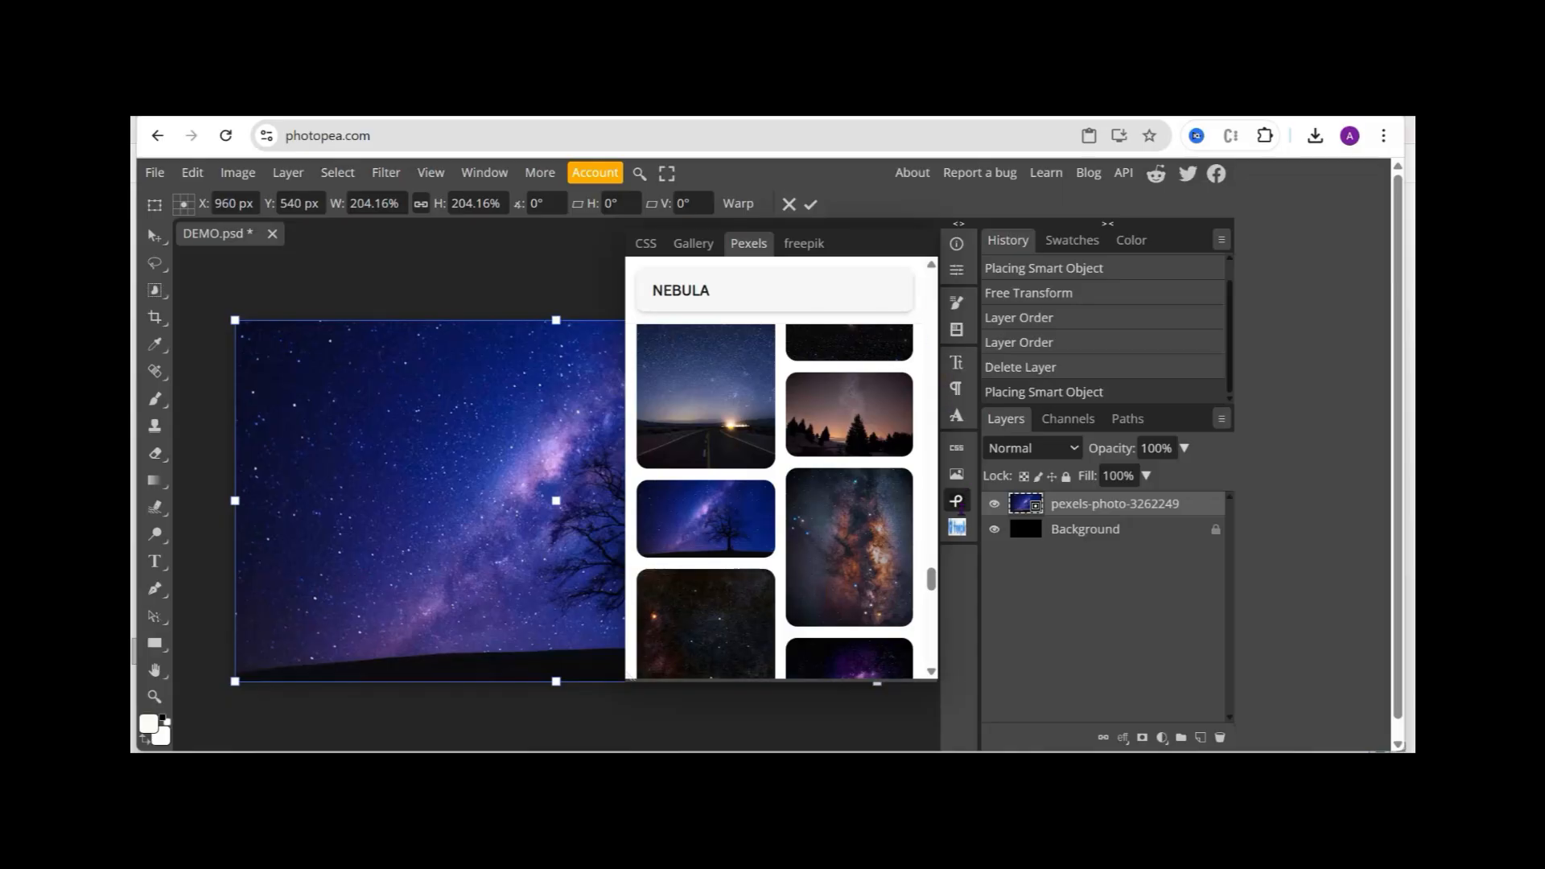
left_click(957, 500)
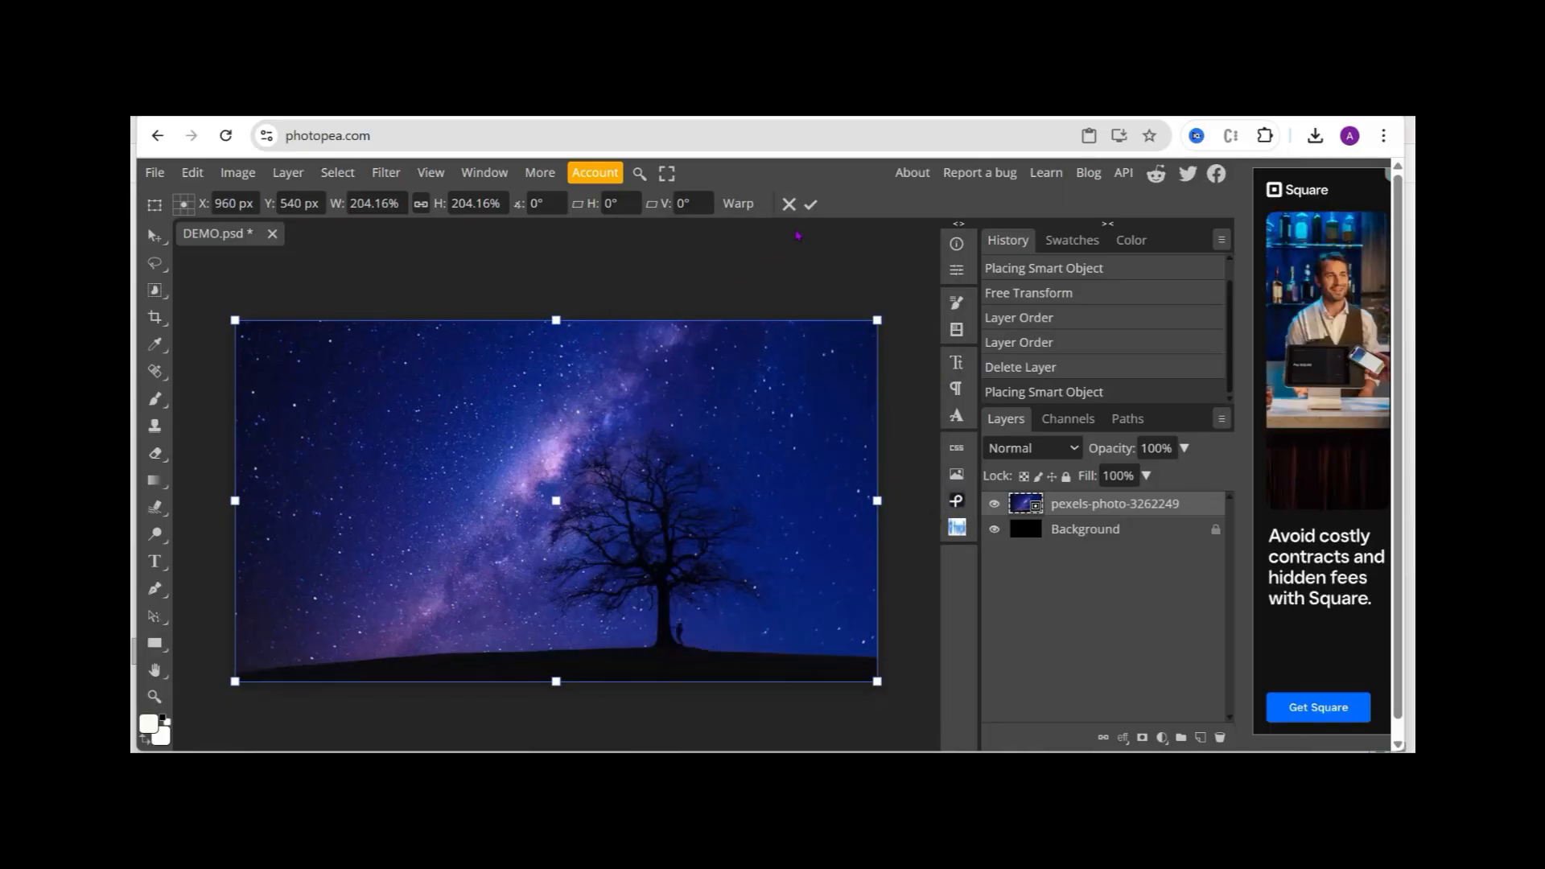
left_click(810, 205)
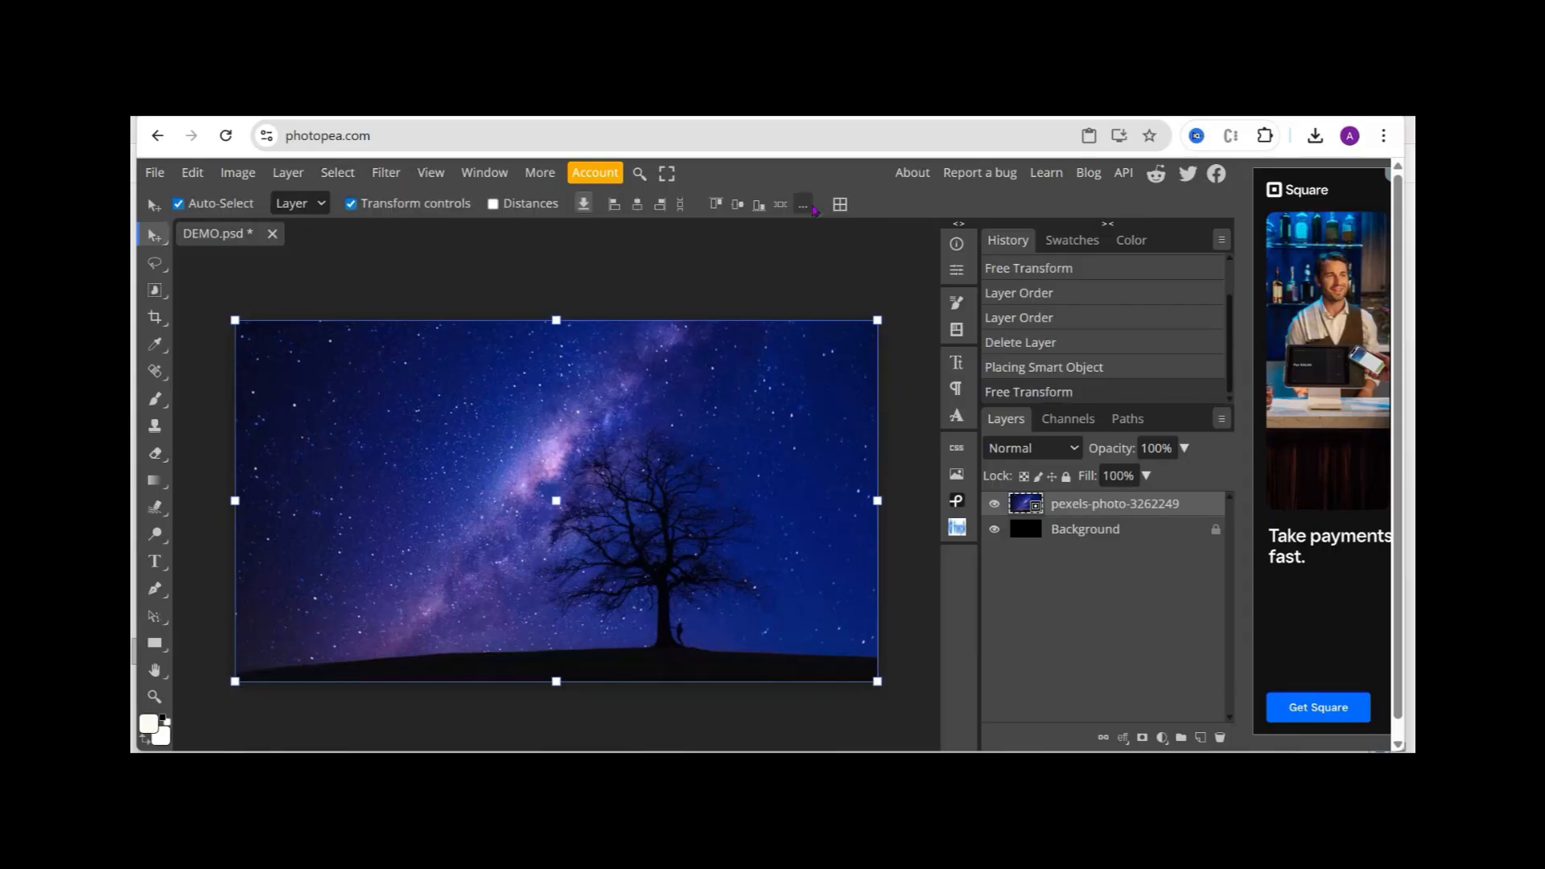
Enlarge the starry tree photo to about 210% with Free Transform so it extends slightly past the canvas edges, and apply it.
key("ctrl+t")
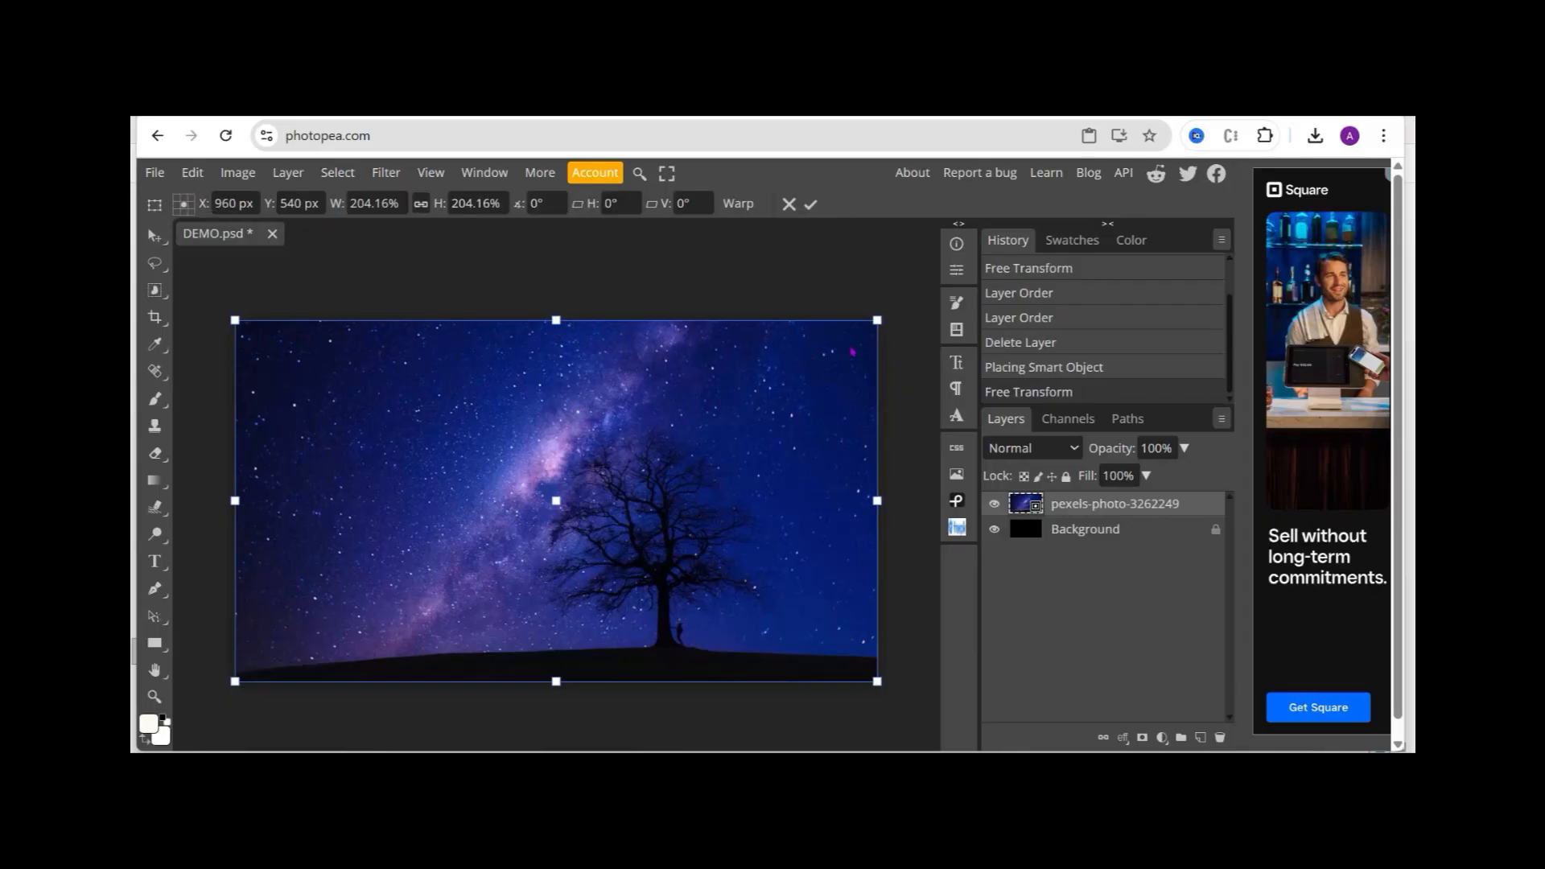
left_click_drag(880, 320, 888, 314)
left_click_drag(236, 681, 228, 685)
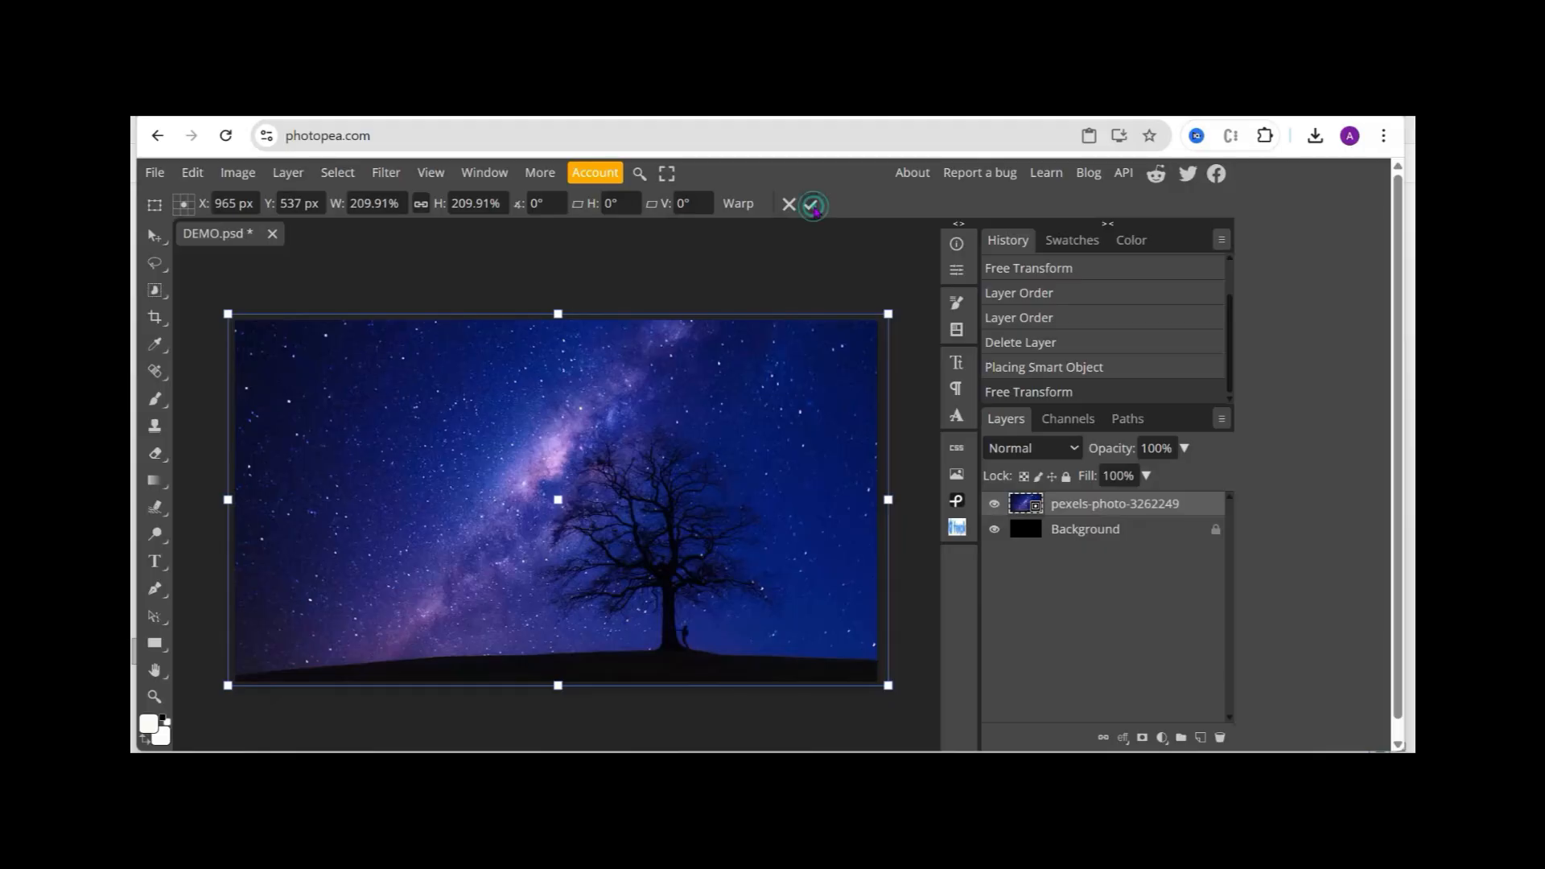
left_click(811, 205)
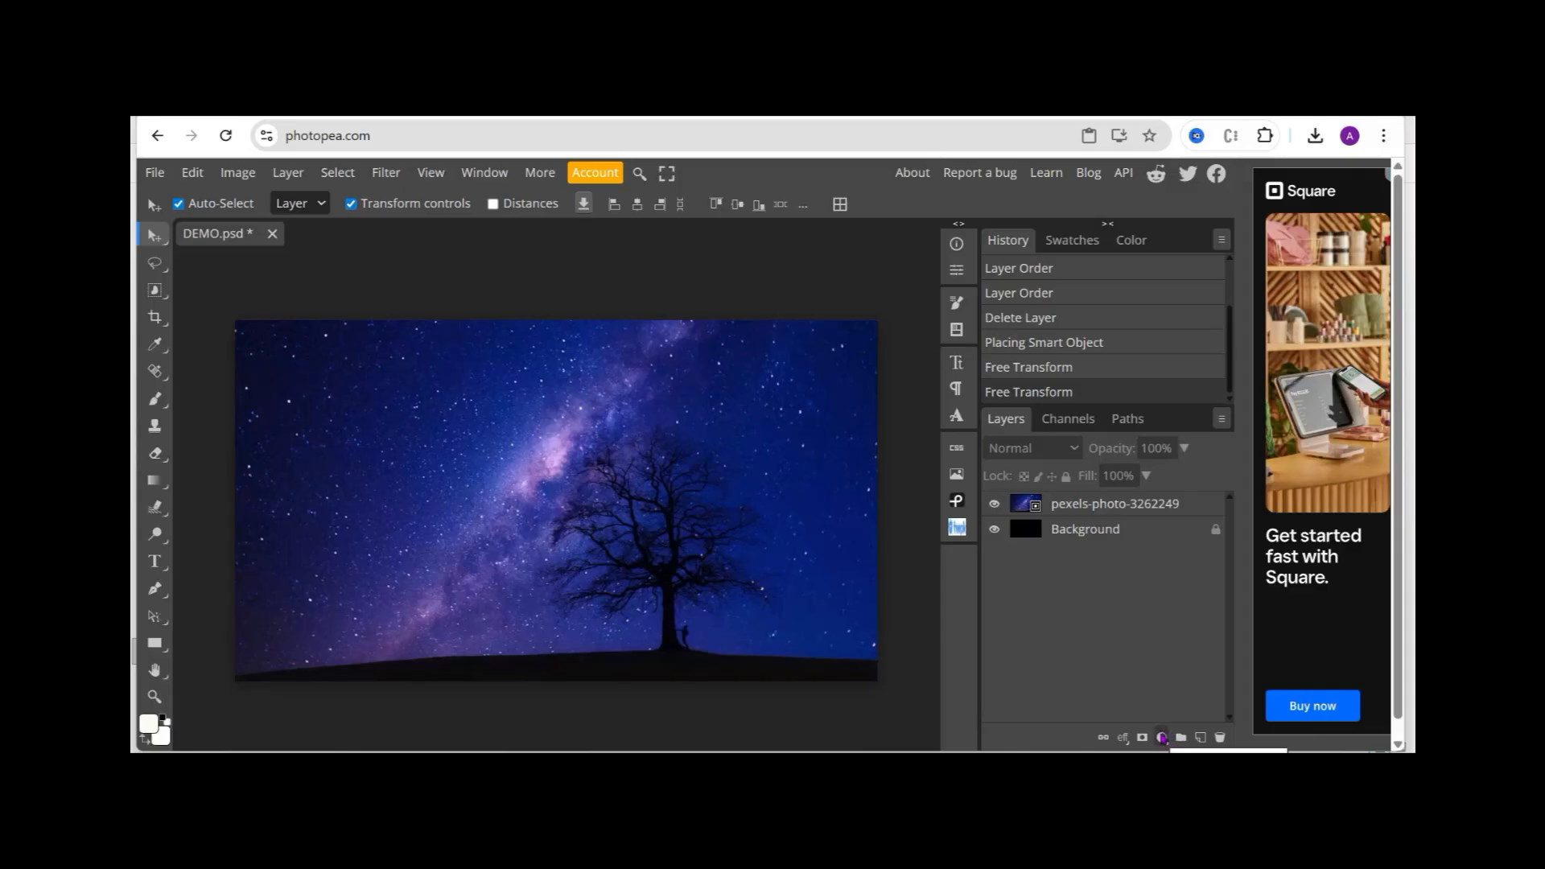
Add a Gradient Fill layer above the starry tree photo.
left_click(1162, 738)
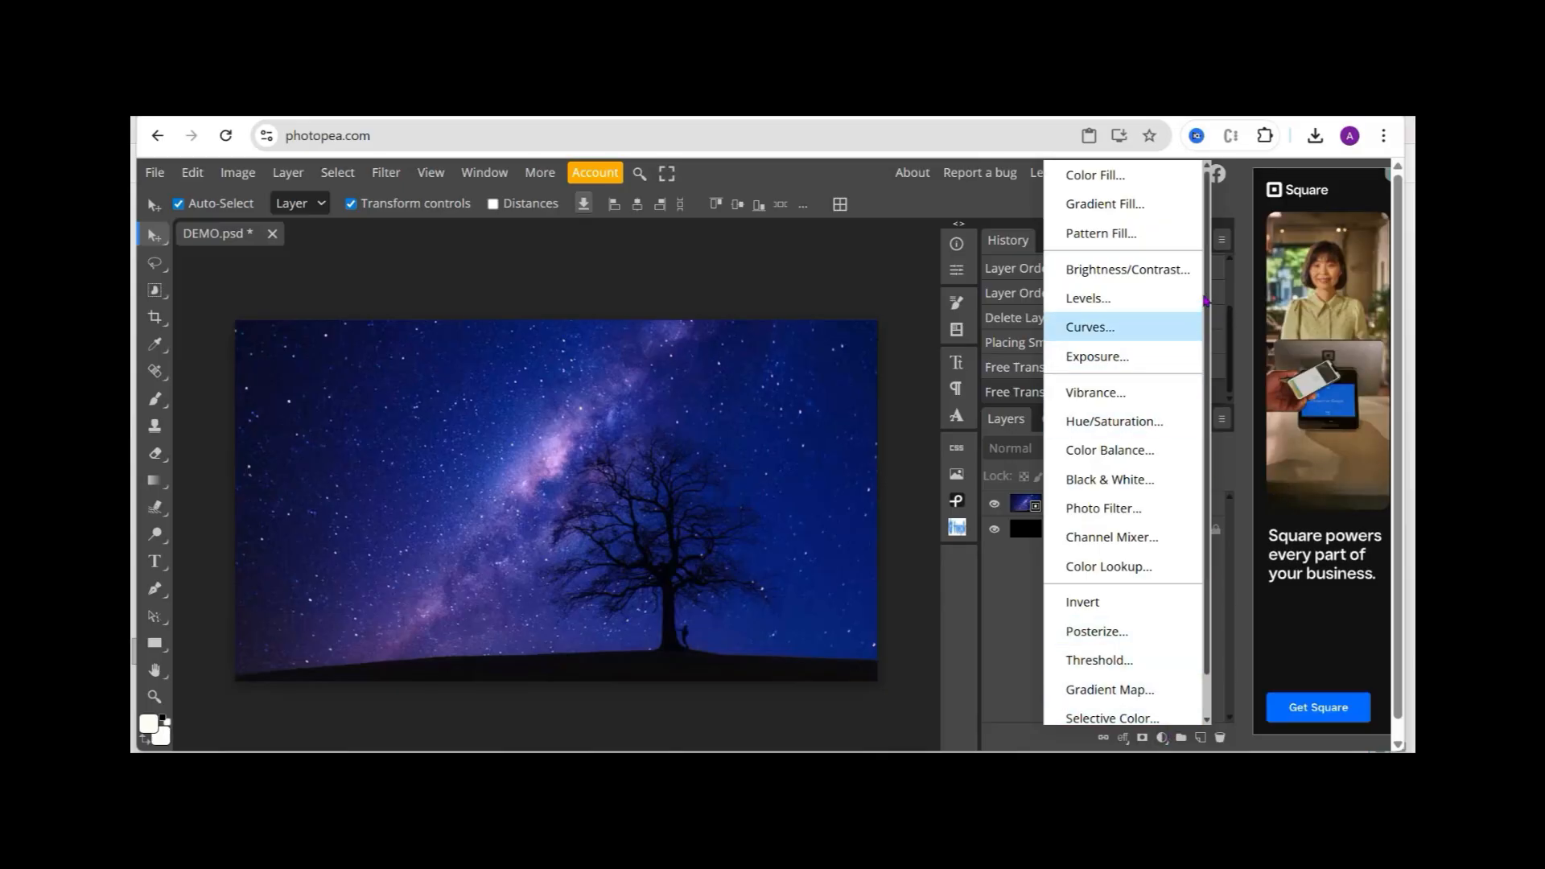
left_click(1113, 207)
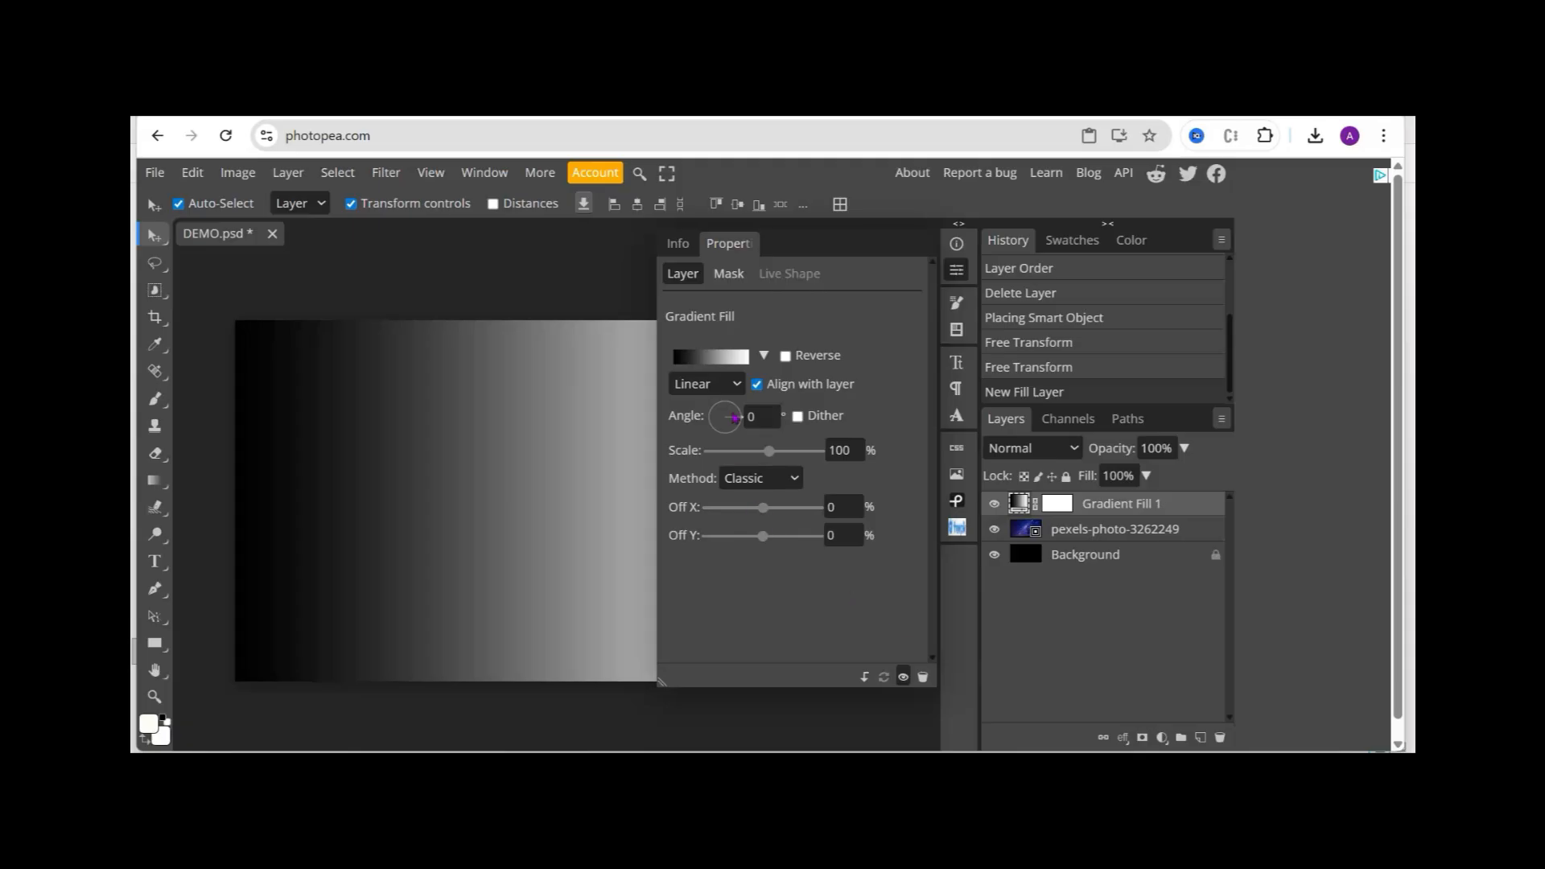
Open the gradient of the Gradient Fill layer for editing and confirm black (000000) for its starting color stop.
left_click(706, 359)
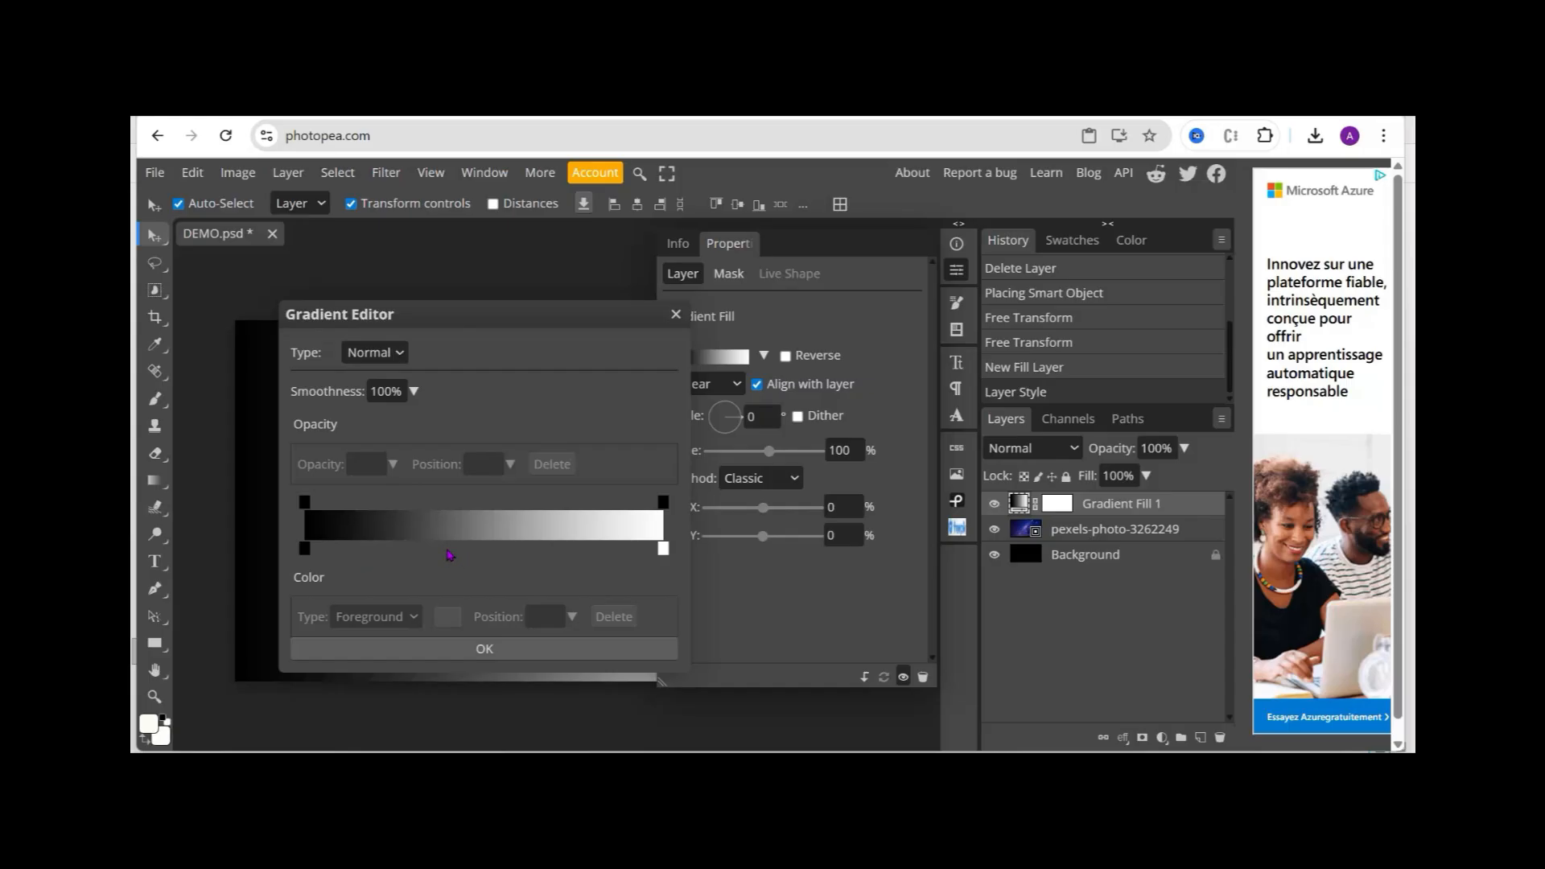
left_click(306, 551)
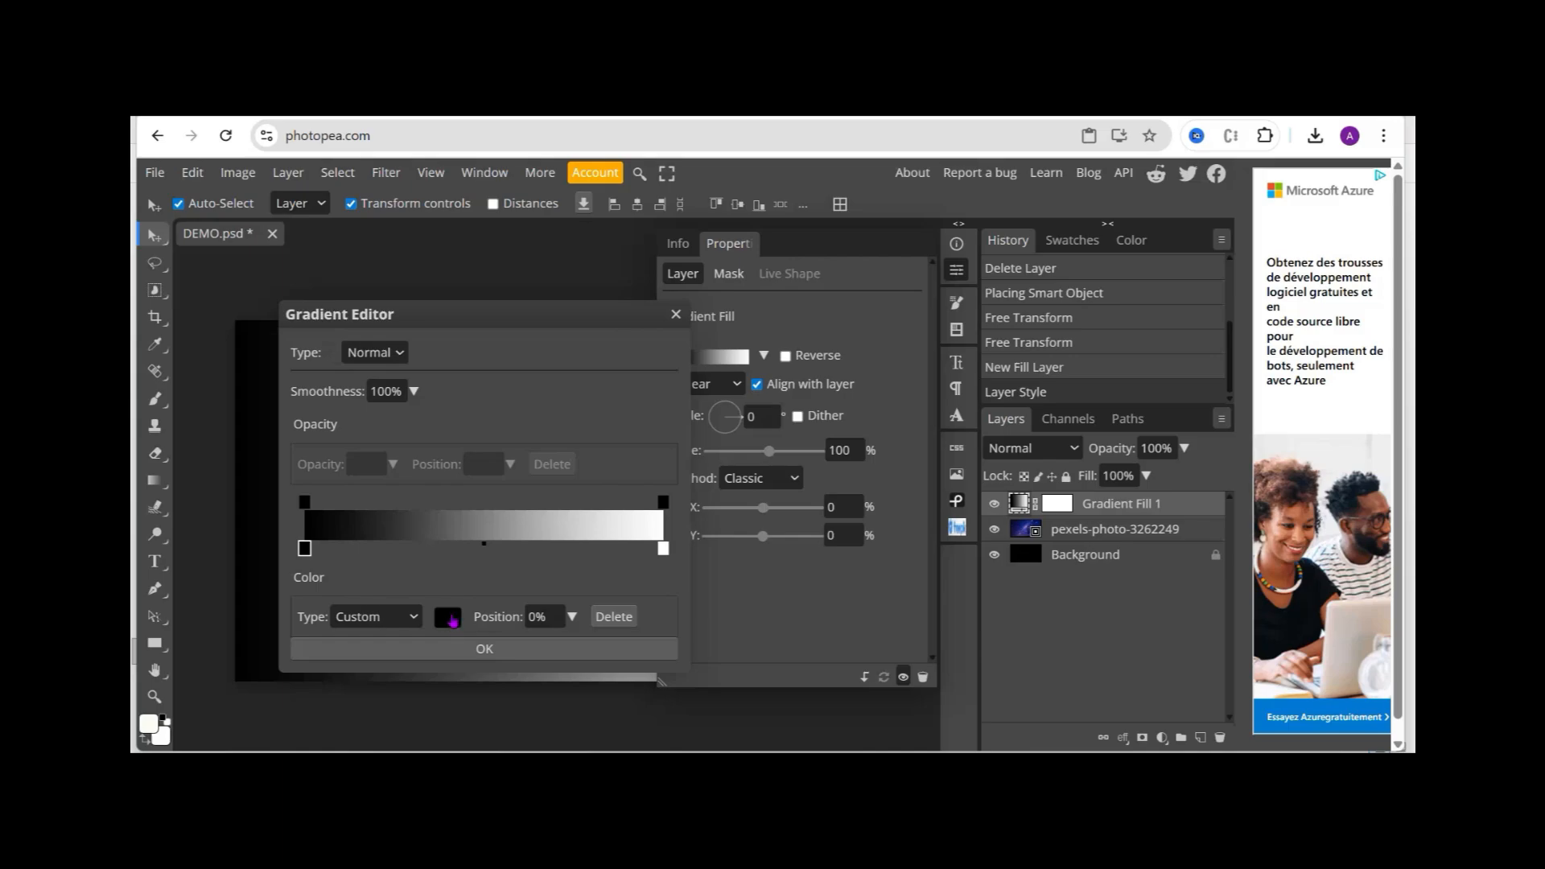
left_click(447, 618)
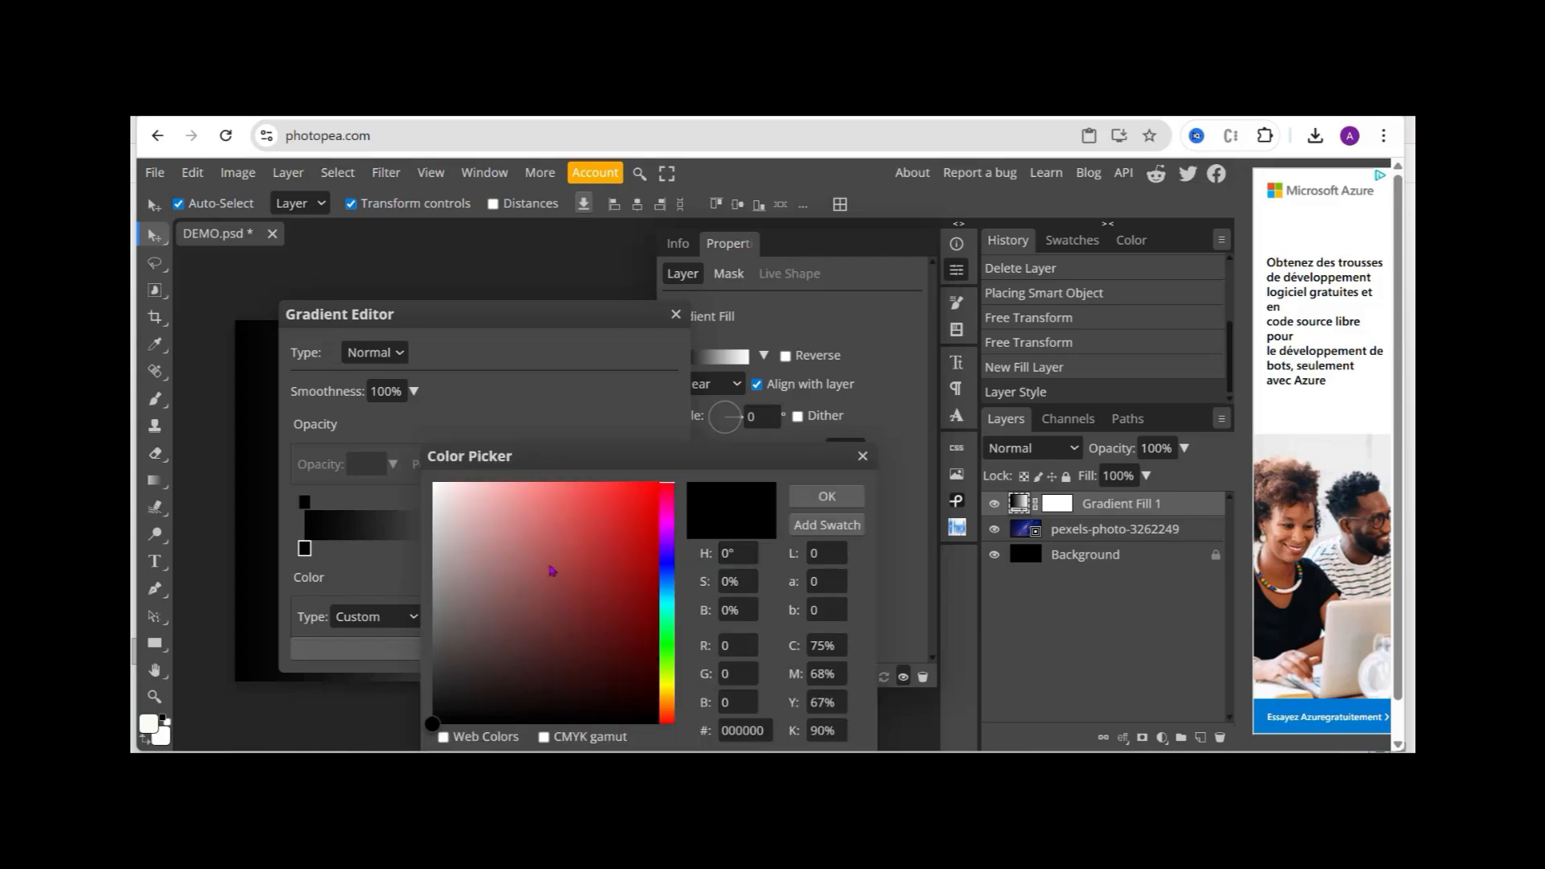
left_click(670, 646)
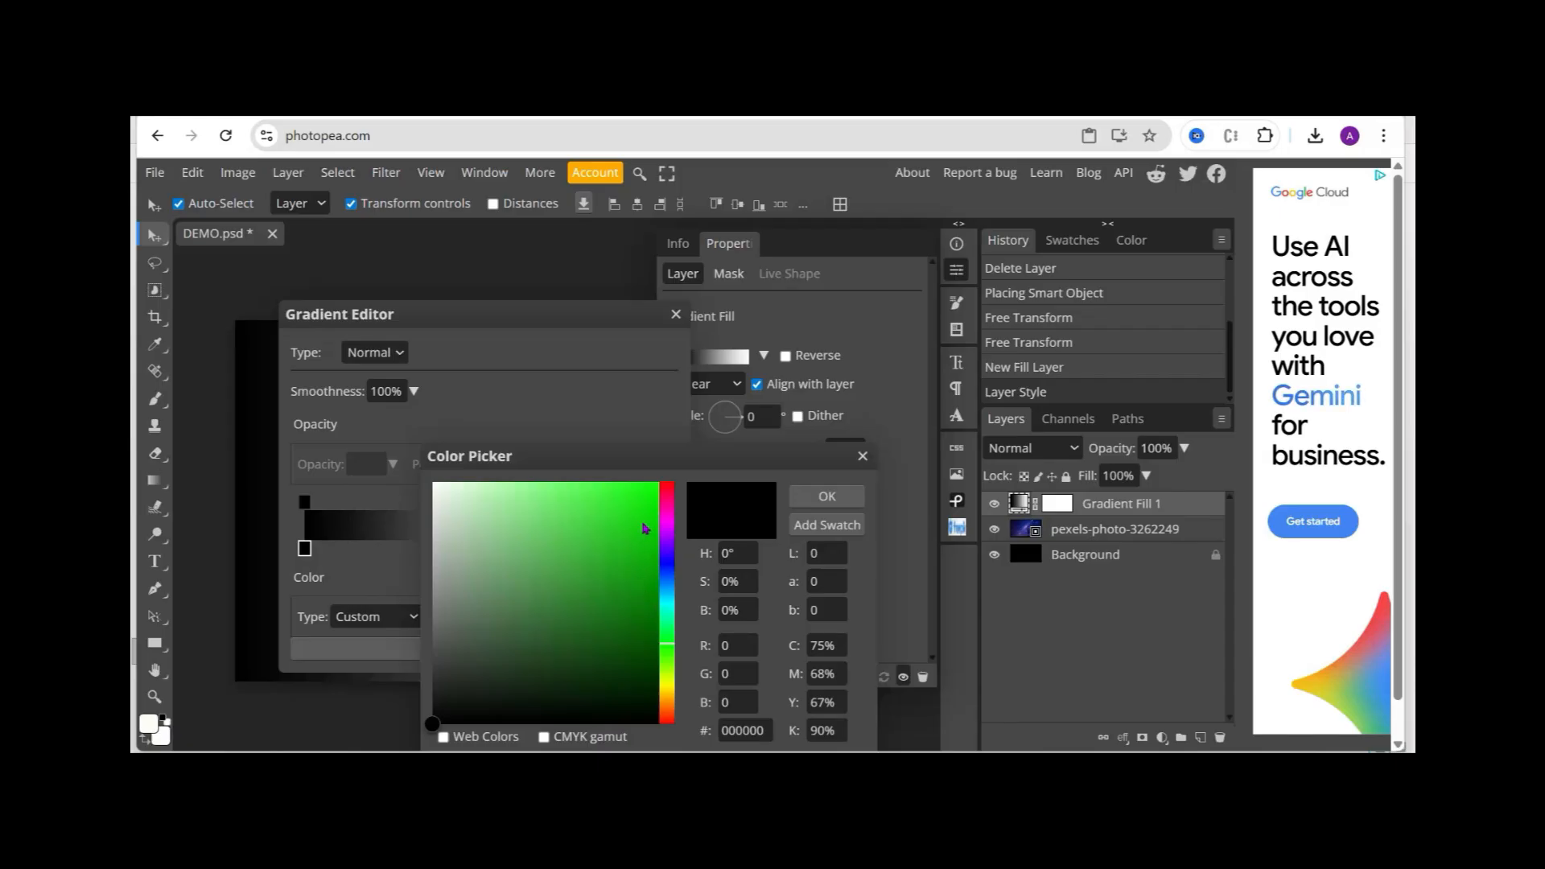
left_click(827, 497)
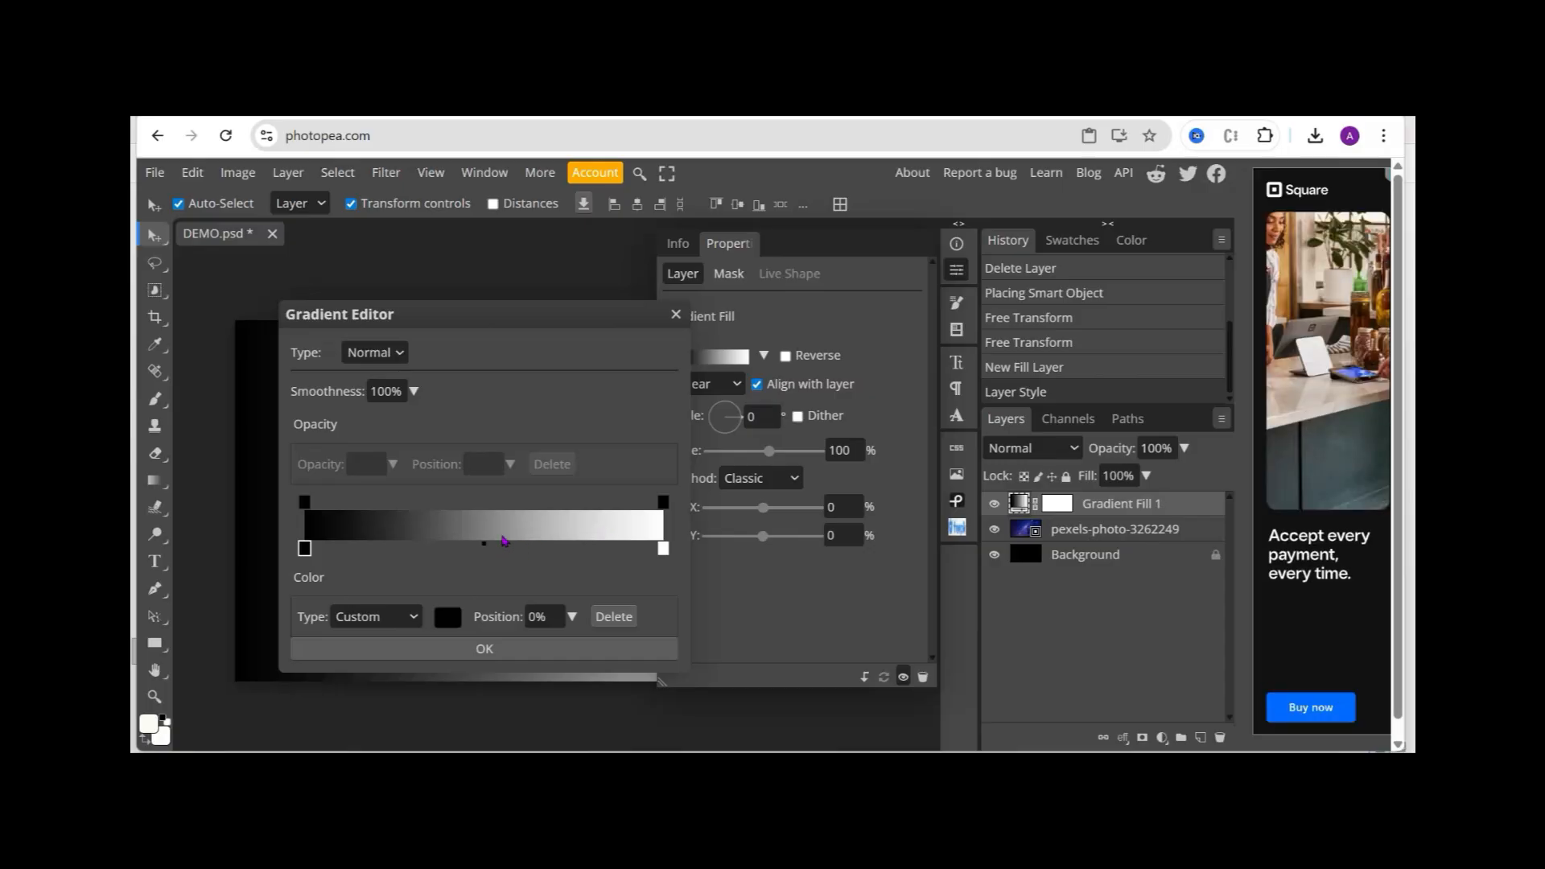
Add a dark green (293229) color stop at 65% of the gradient, apply it and collapse the layer properties.
left_click(509, 537)
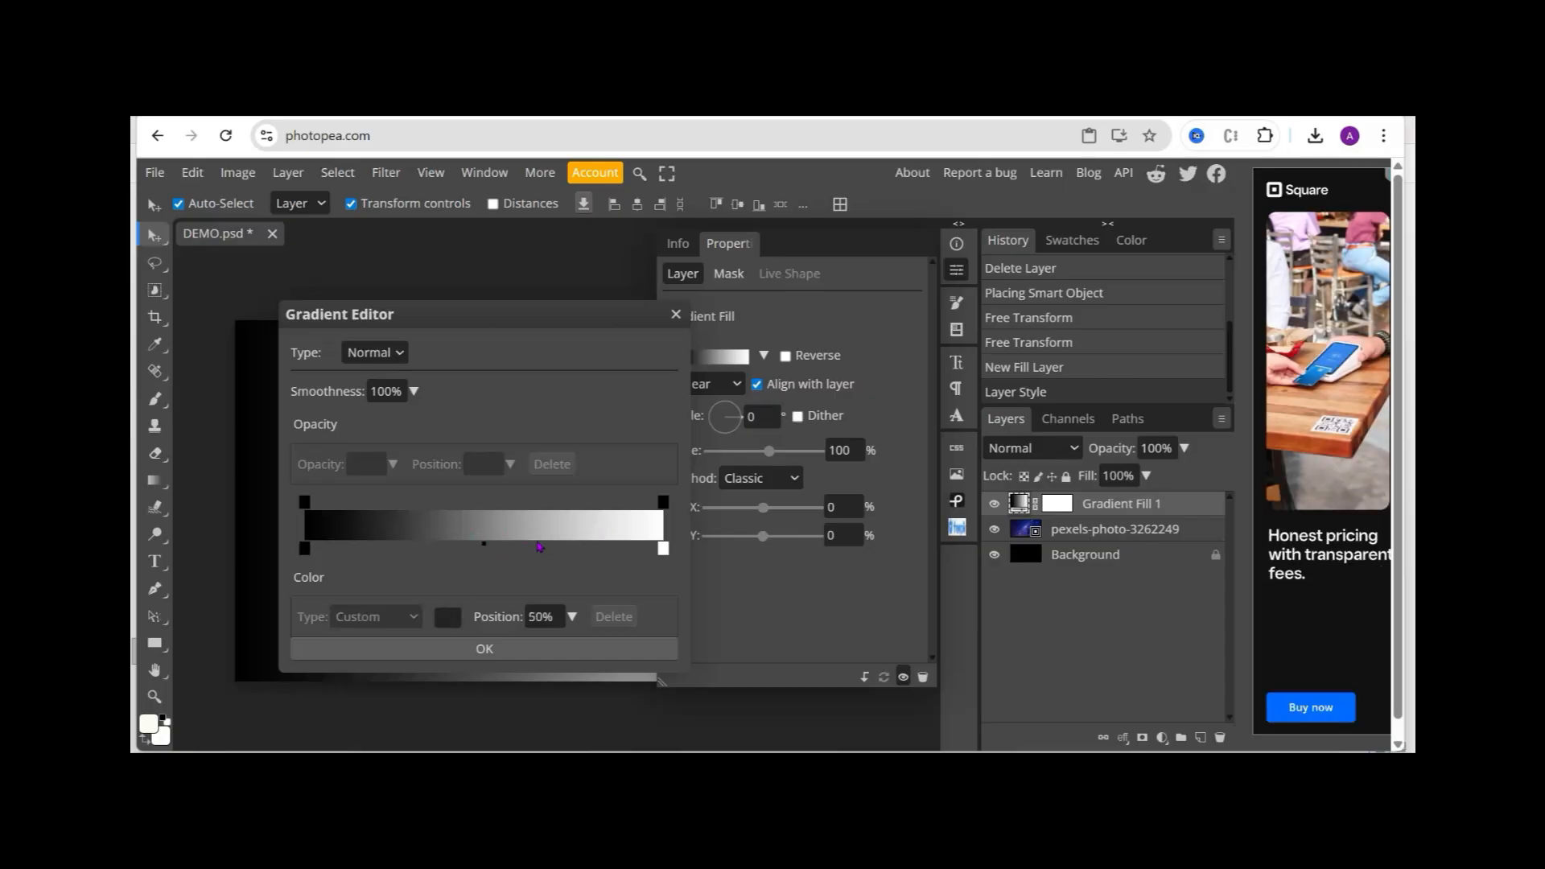
left_click(536, 550)
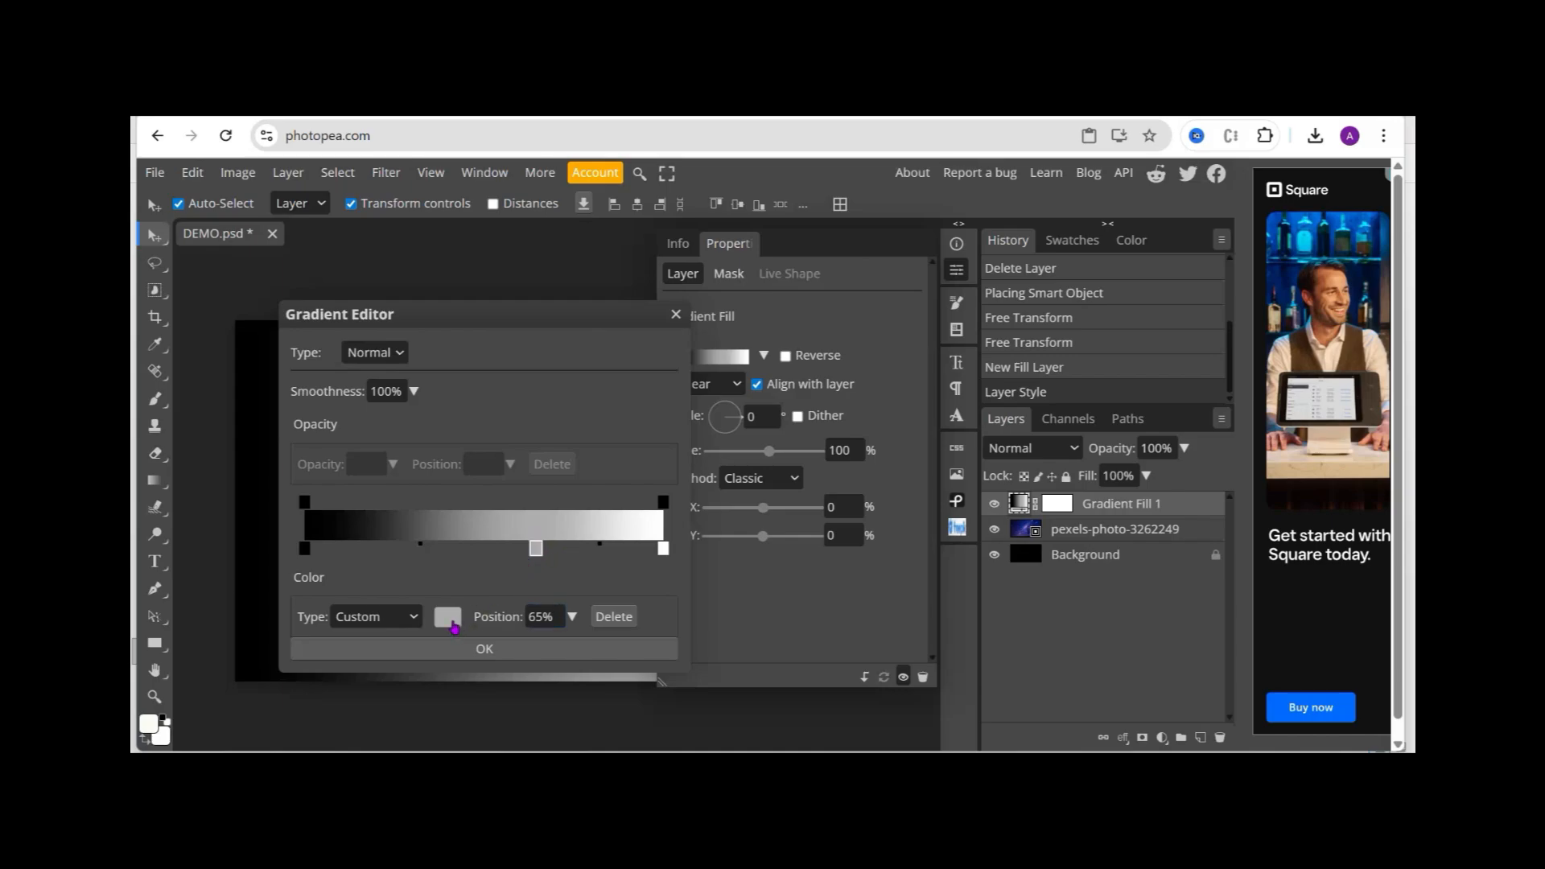
left_click(453, 624)
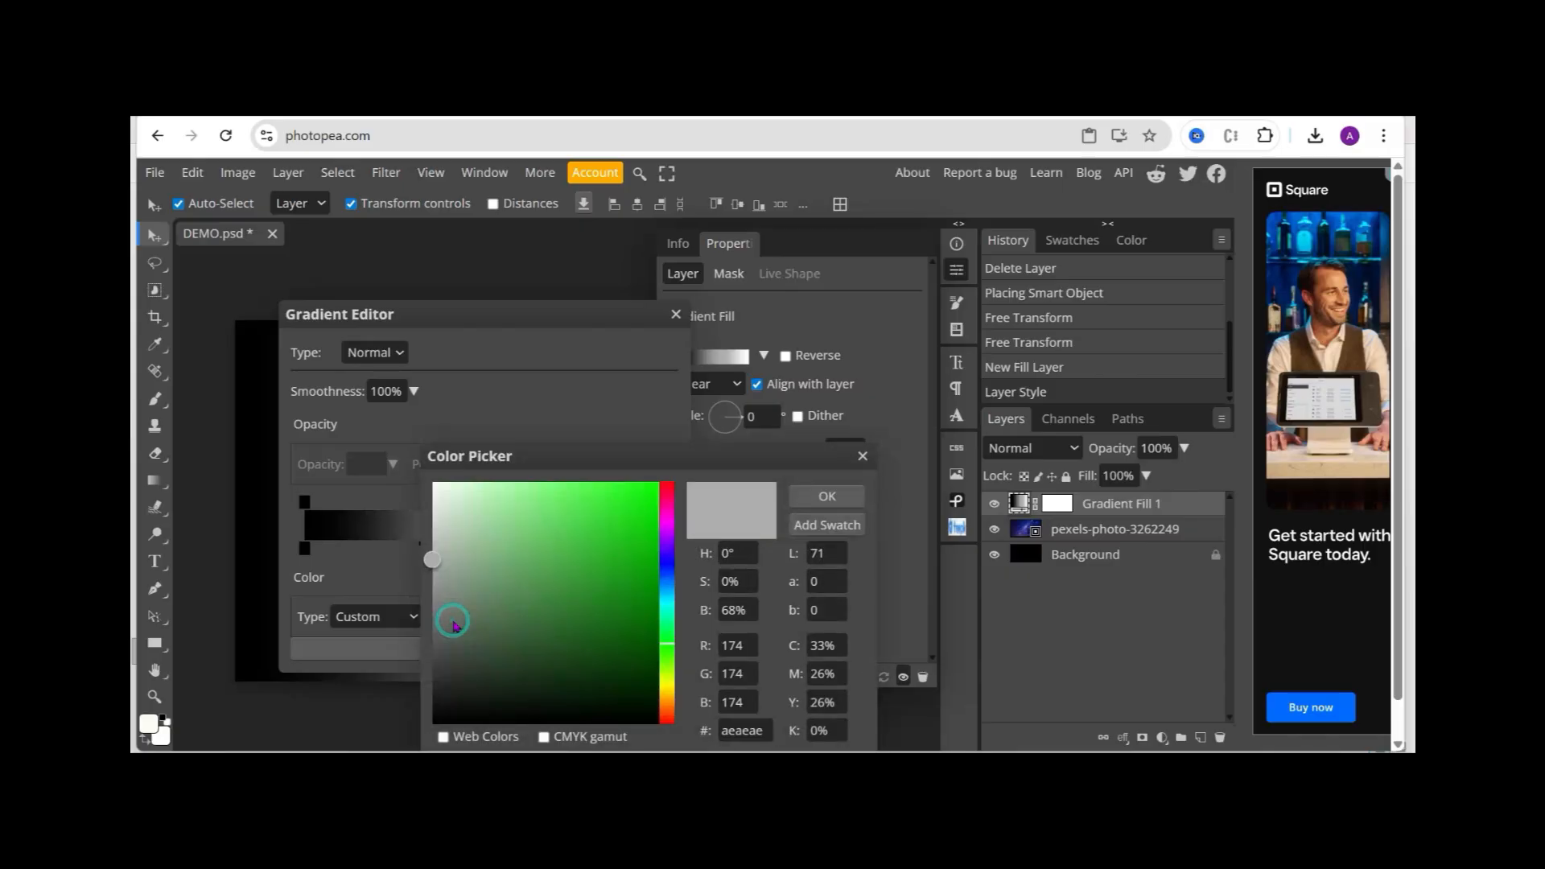
left_click_drag(453, 624, 644, 718)
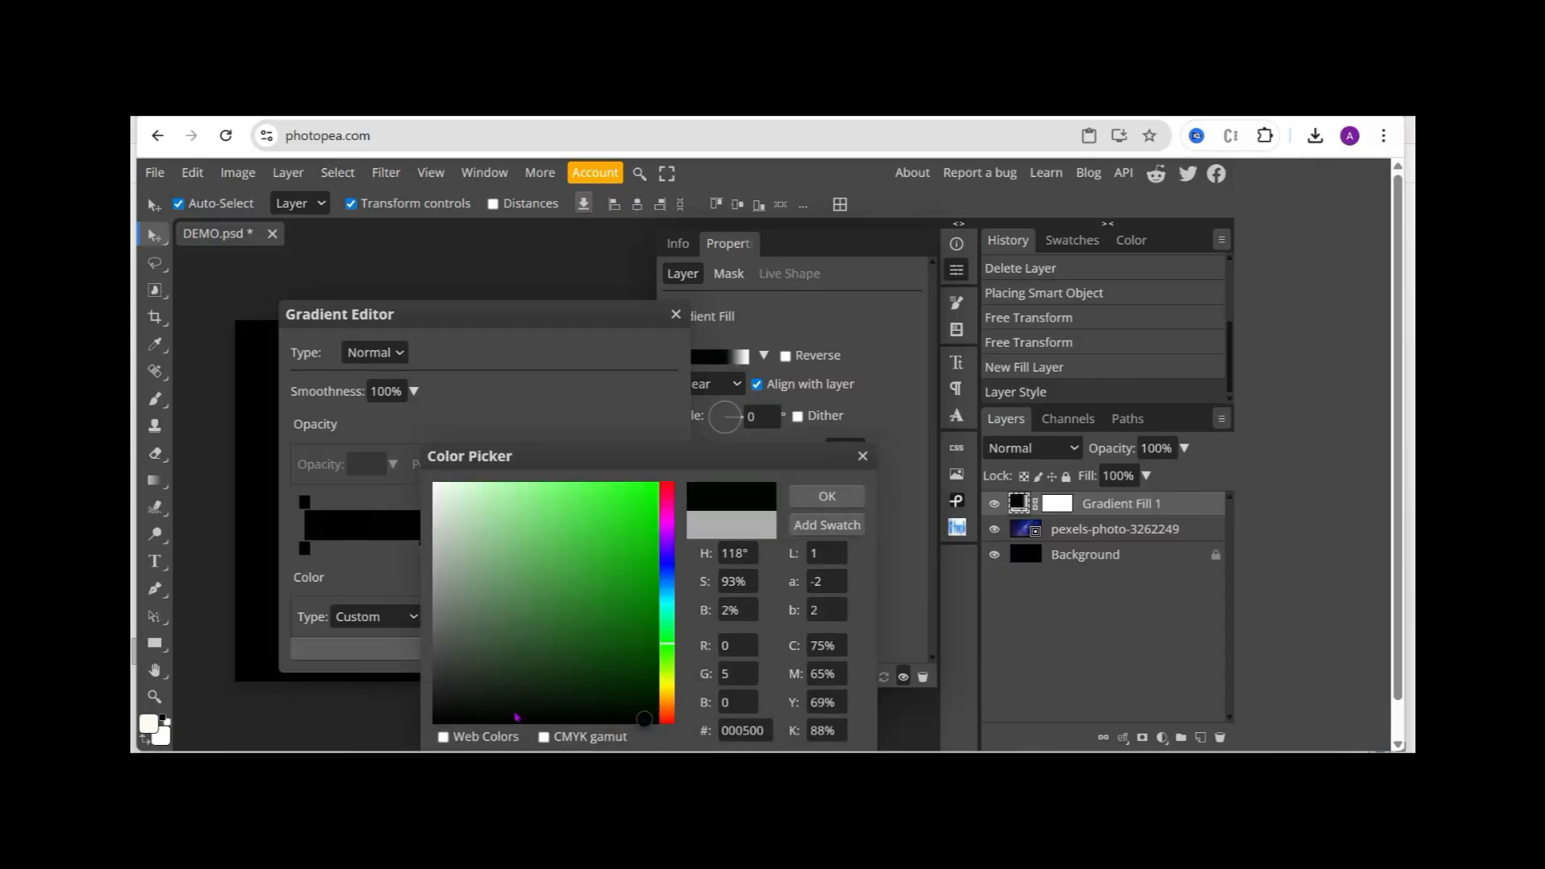
left_click(491, 661)
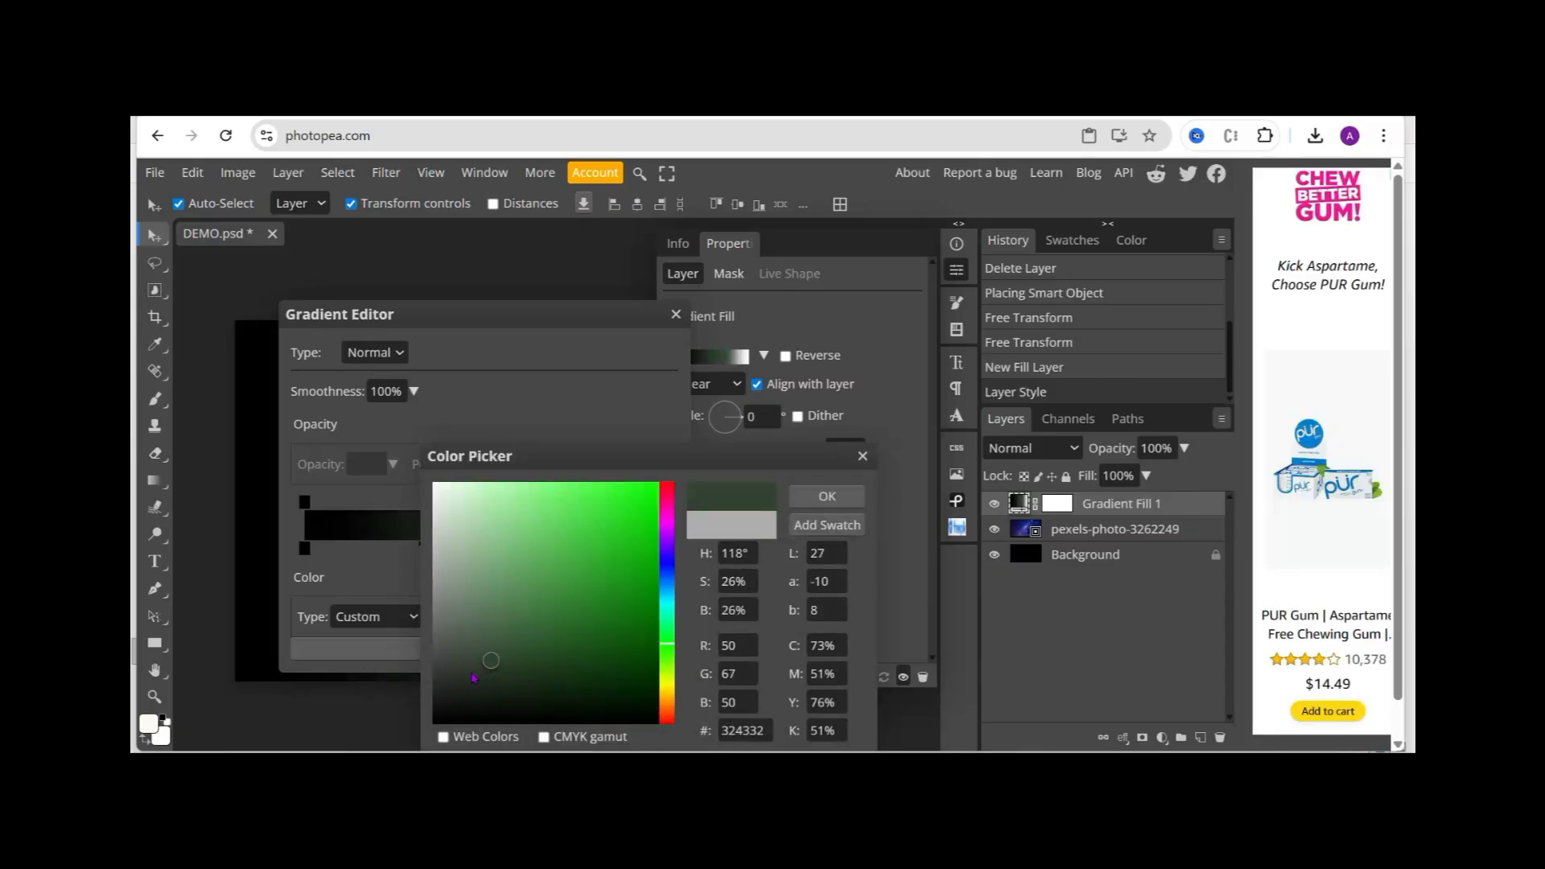
left_click(474, 677)
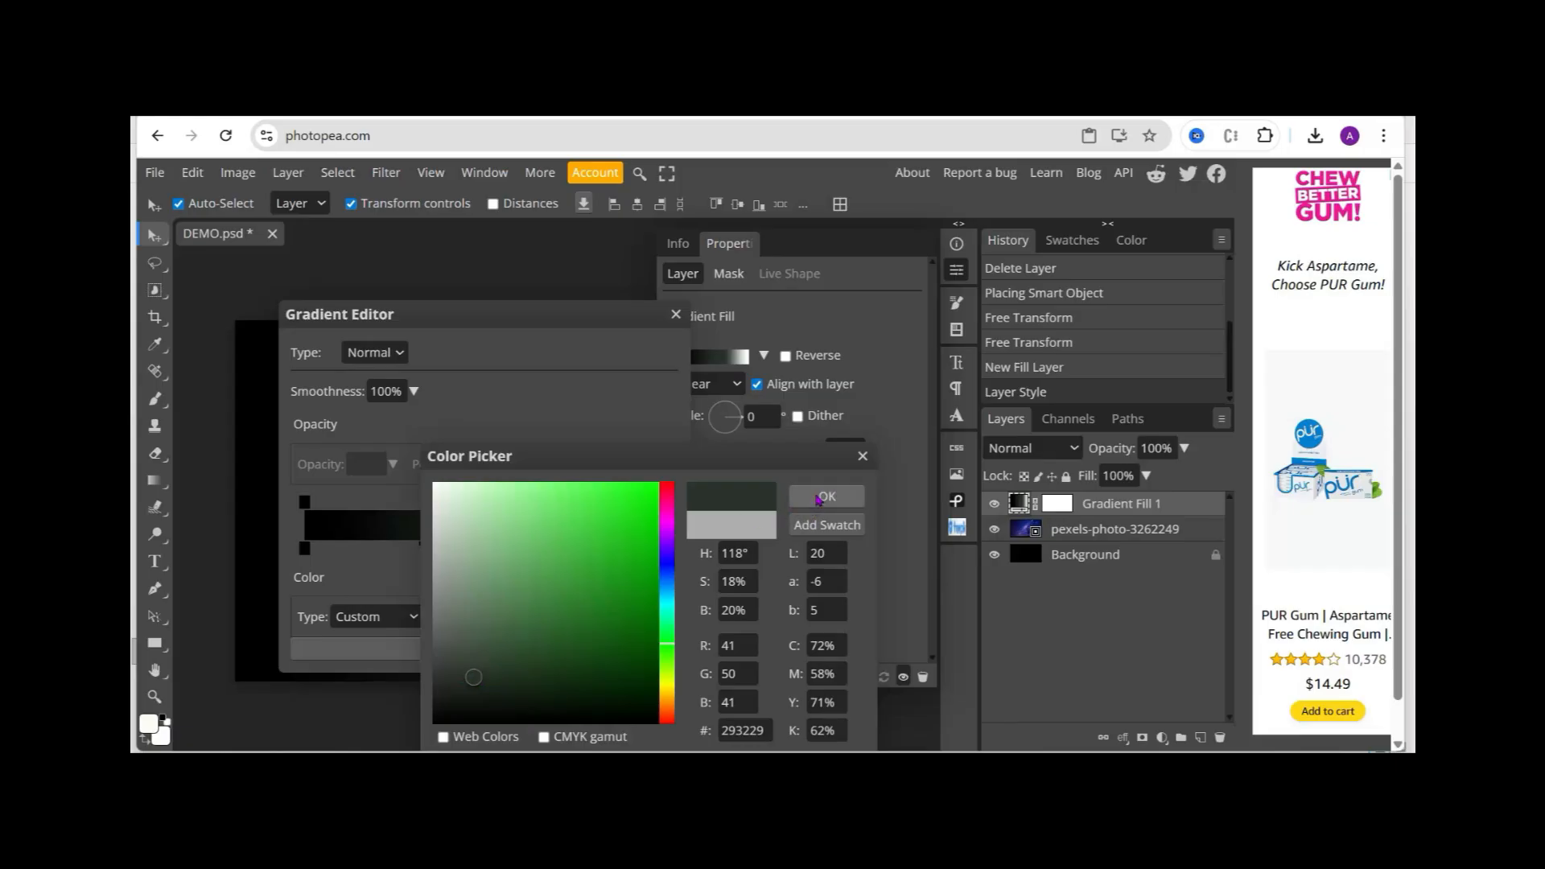
left_click(818, 500)
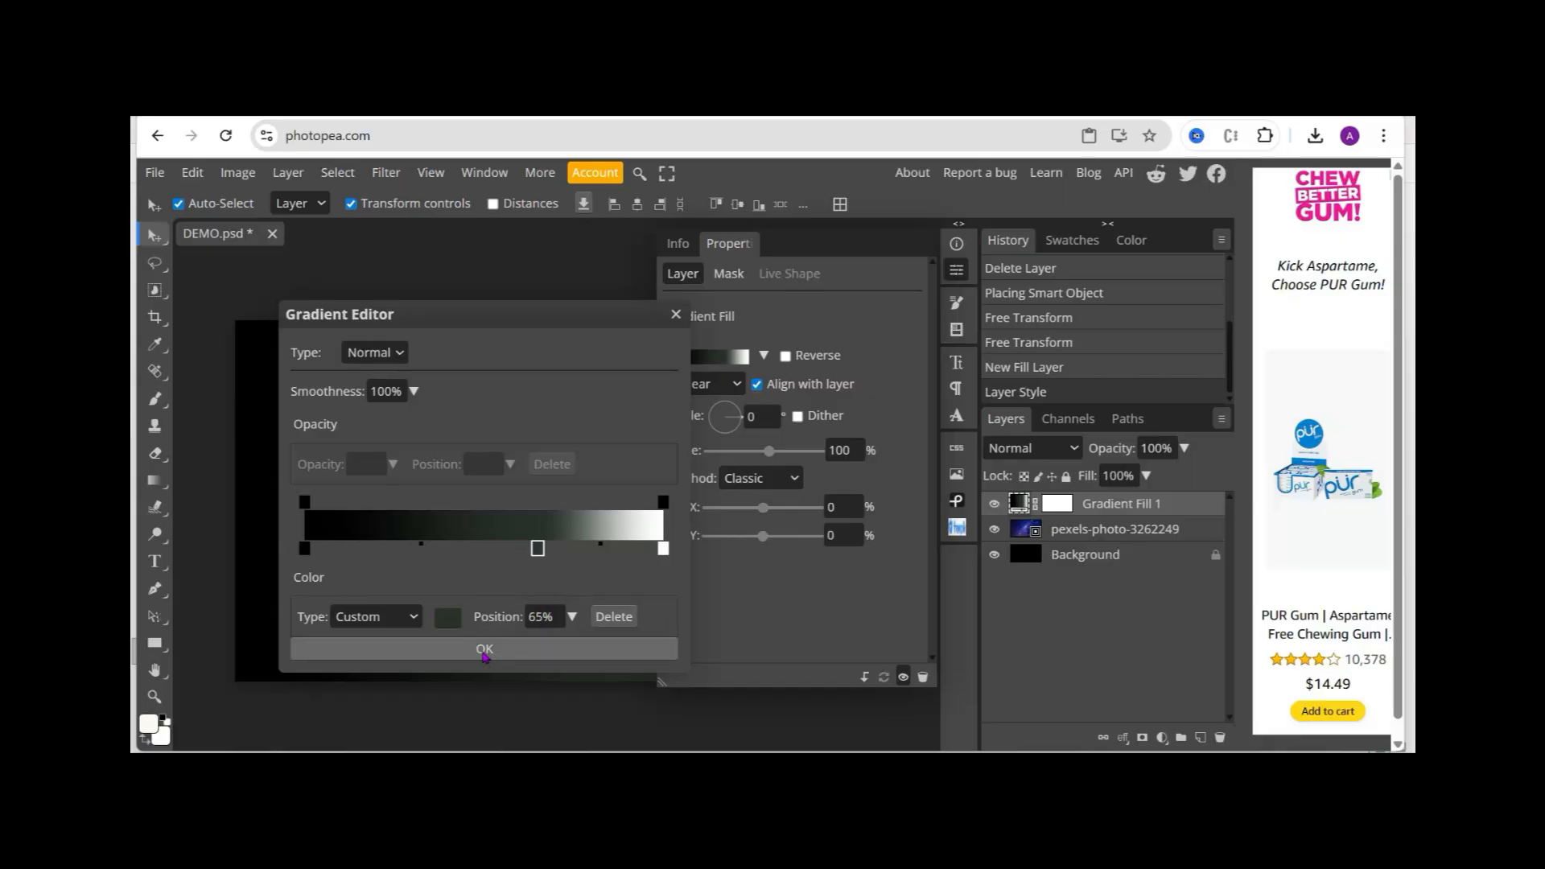
left_click(485, 650)
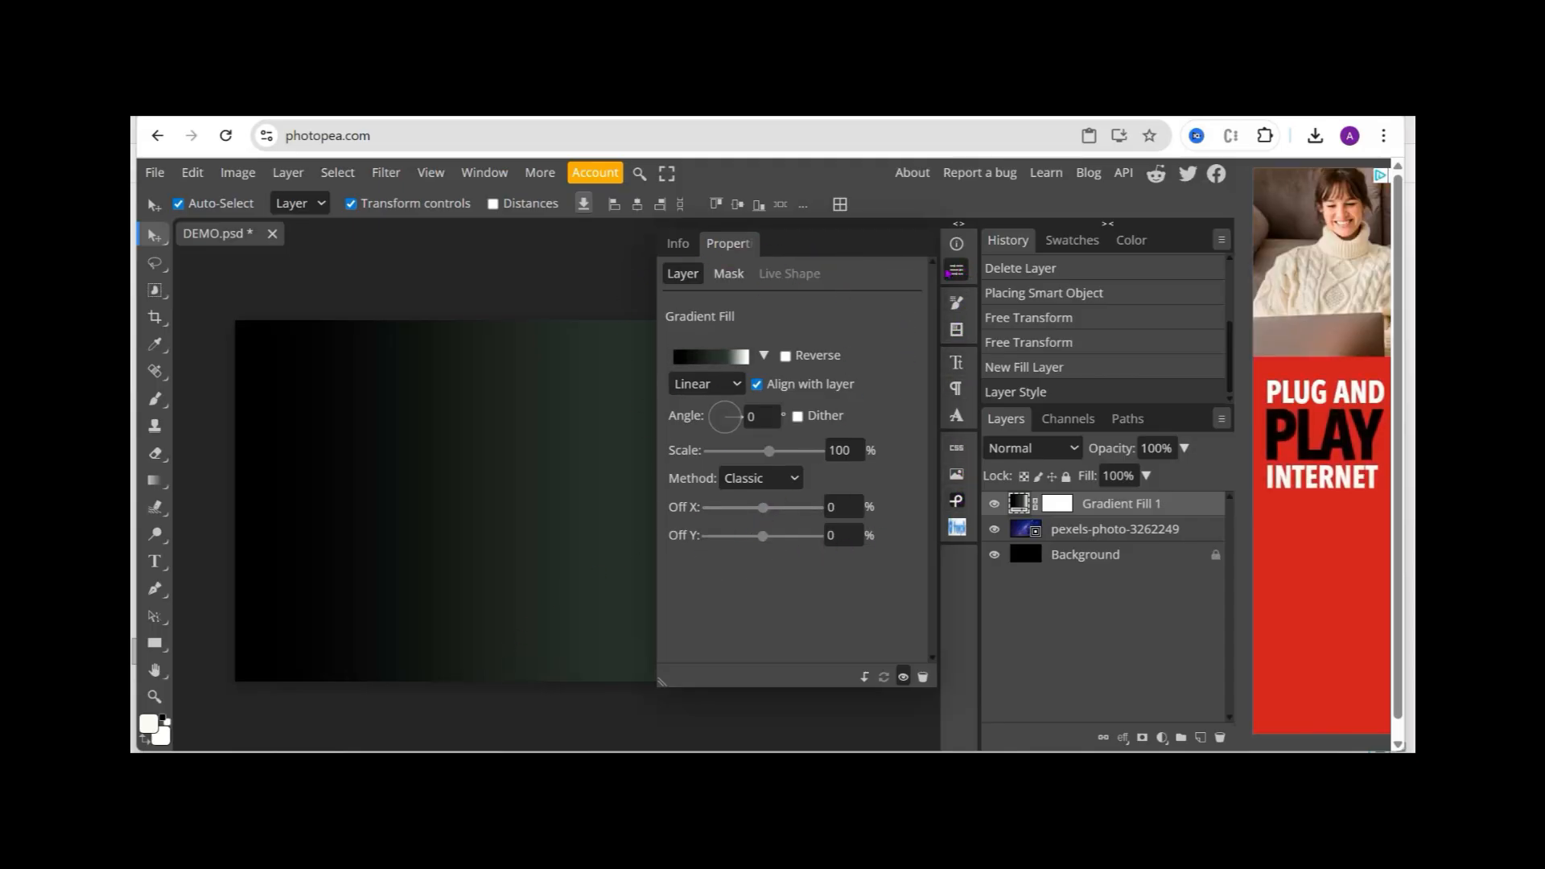
left_click(959, 272)
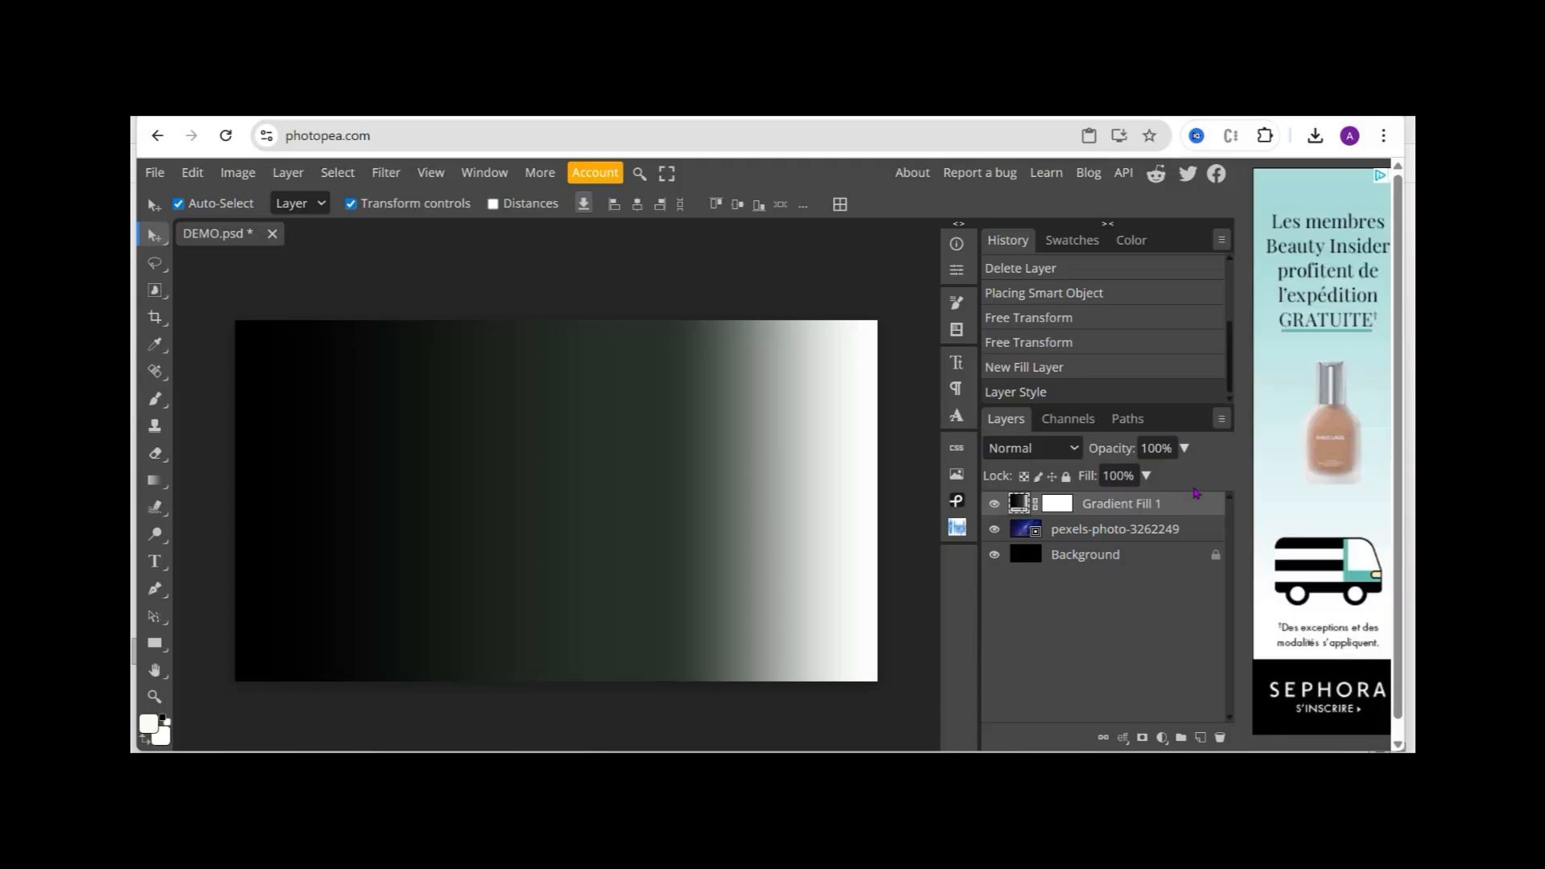
Lower the Gradient Fill layer's opacity to 60%.
left_click(1184, 449)
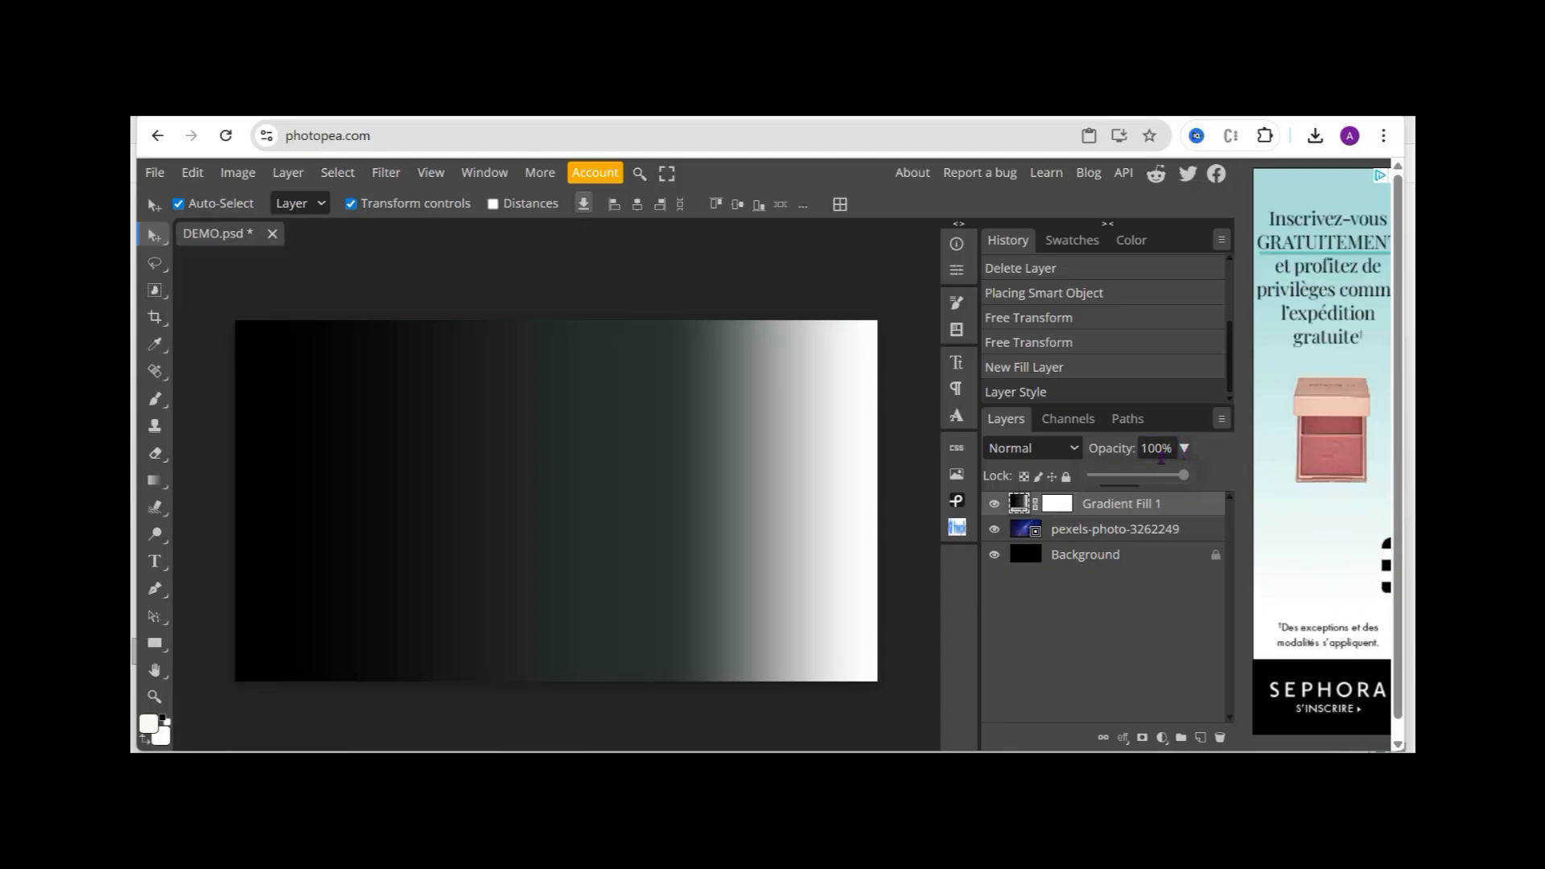
left_click(1152, 448)
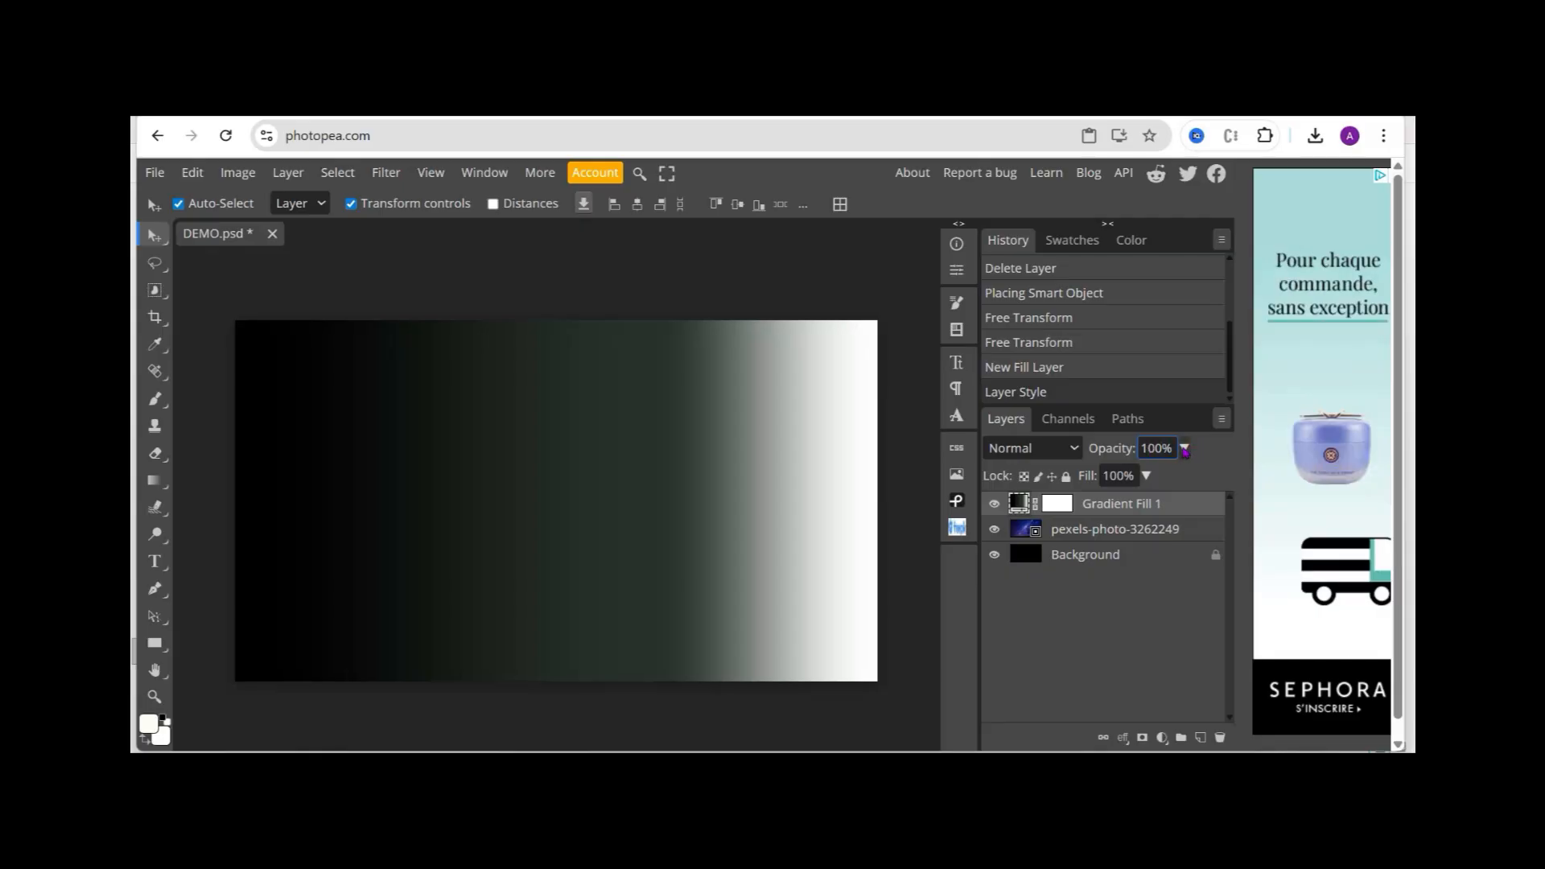
left_click(1184, 448)
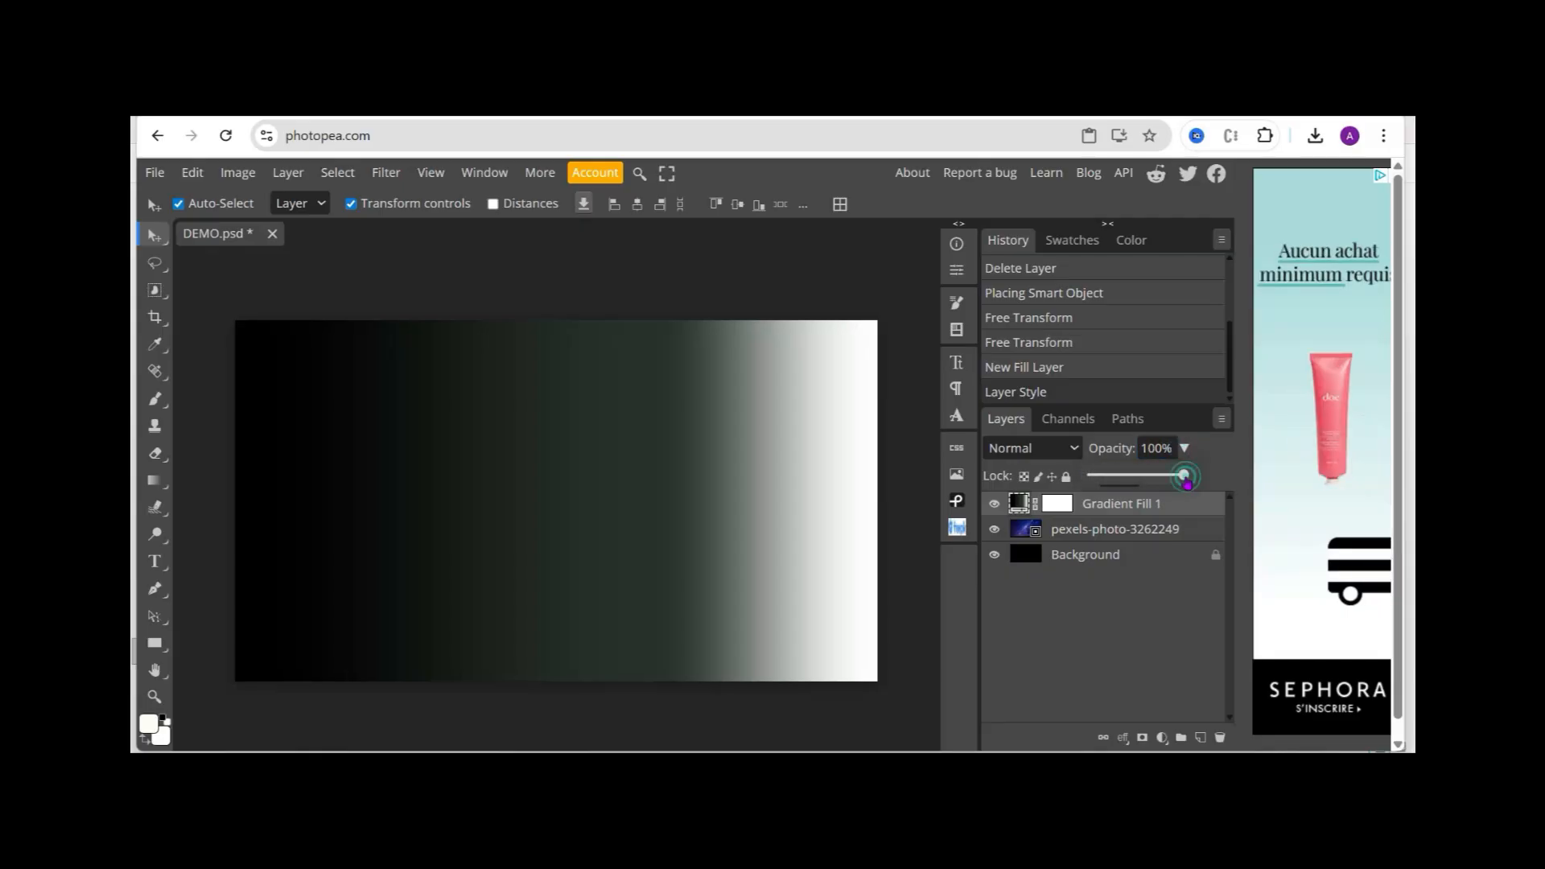
left_click_drag(1185, 482, 1156, 481)
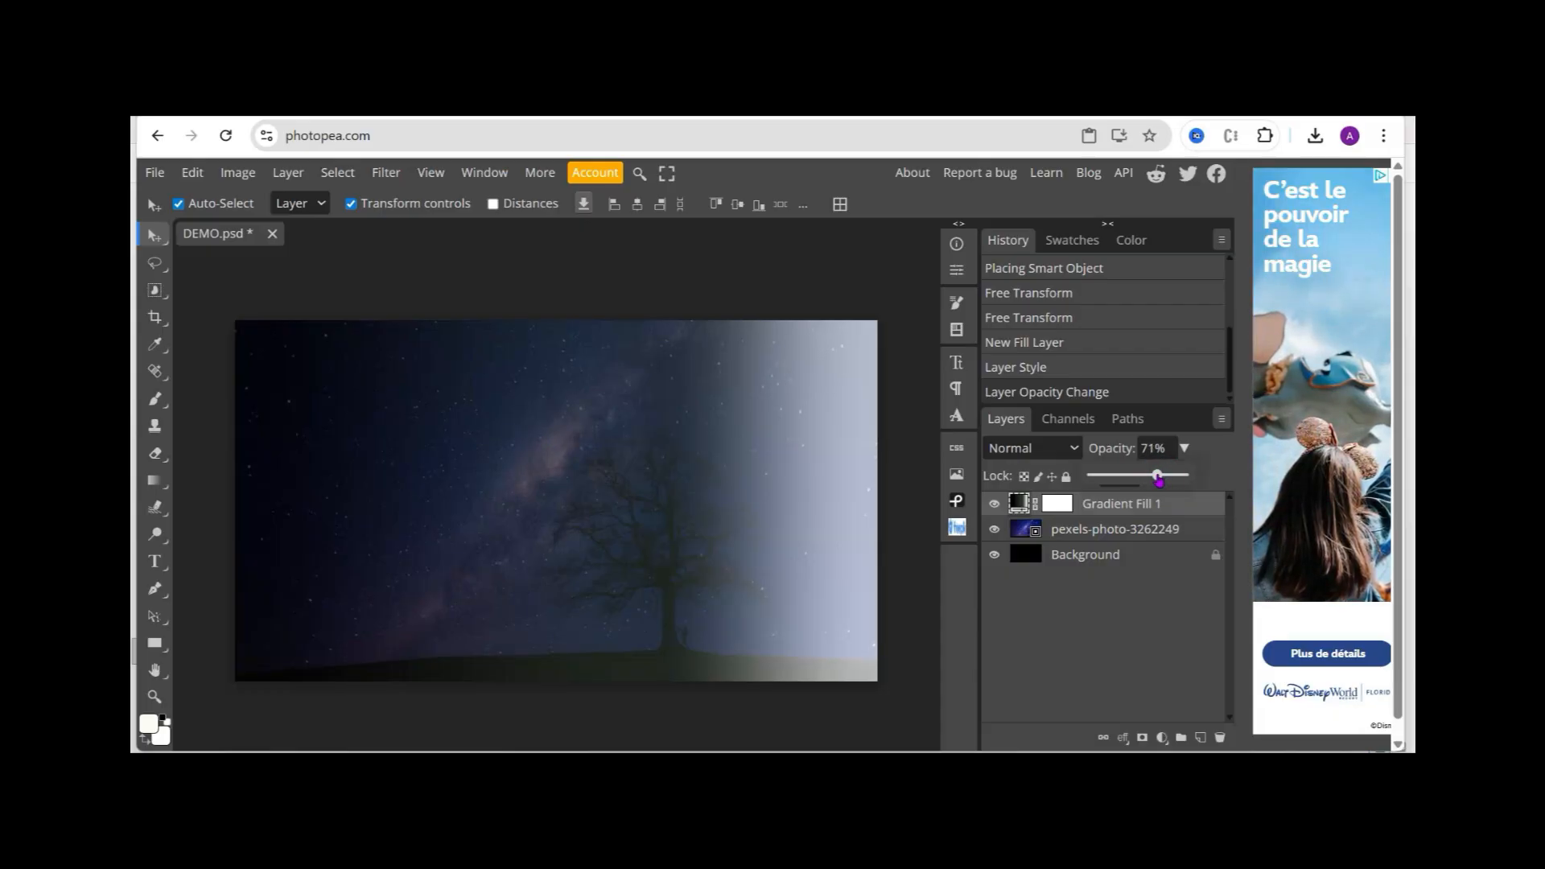
left_click_drag(1161, 479, 1147, 478)
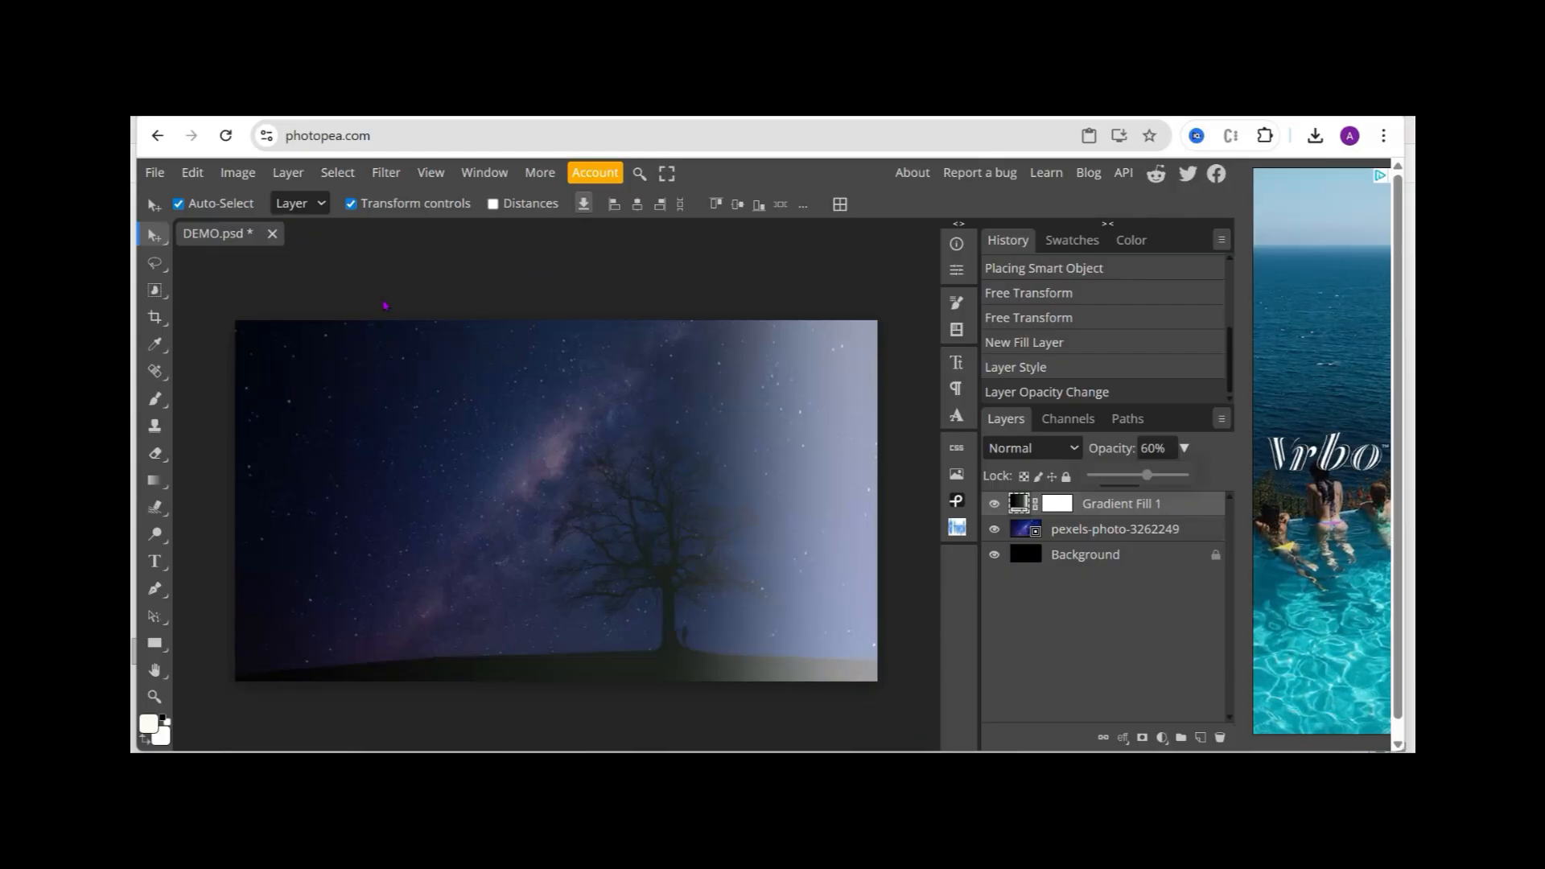
Look through the images in the photopea folder for a portrait photo to place in the document.
left_click(154, 174)
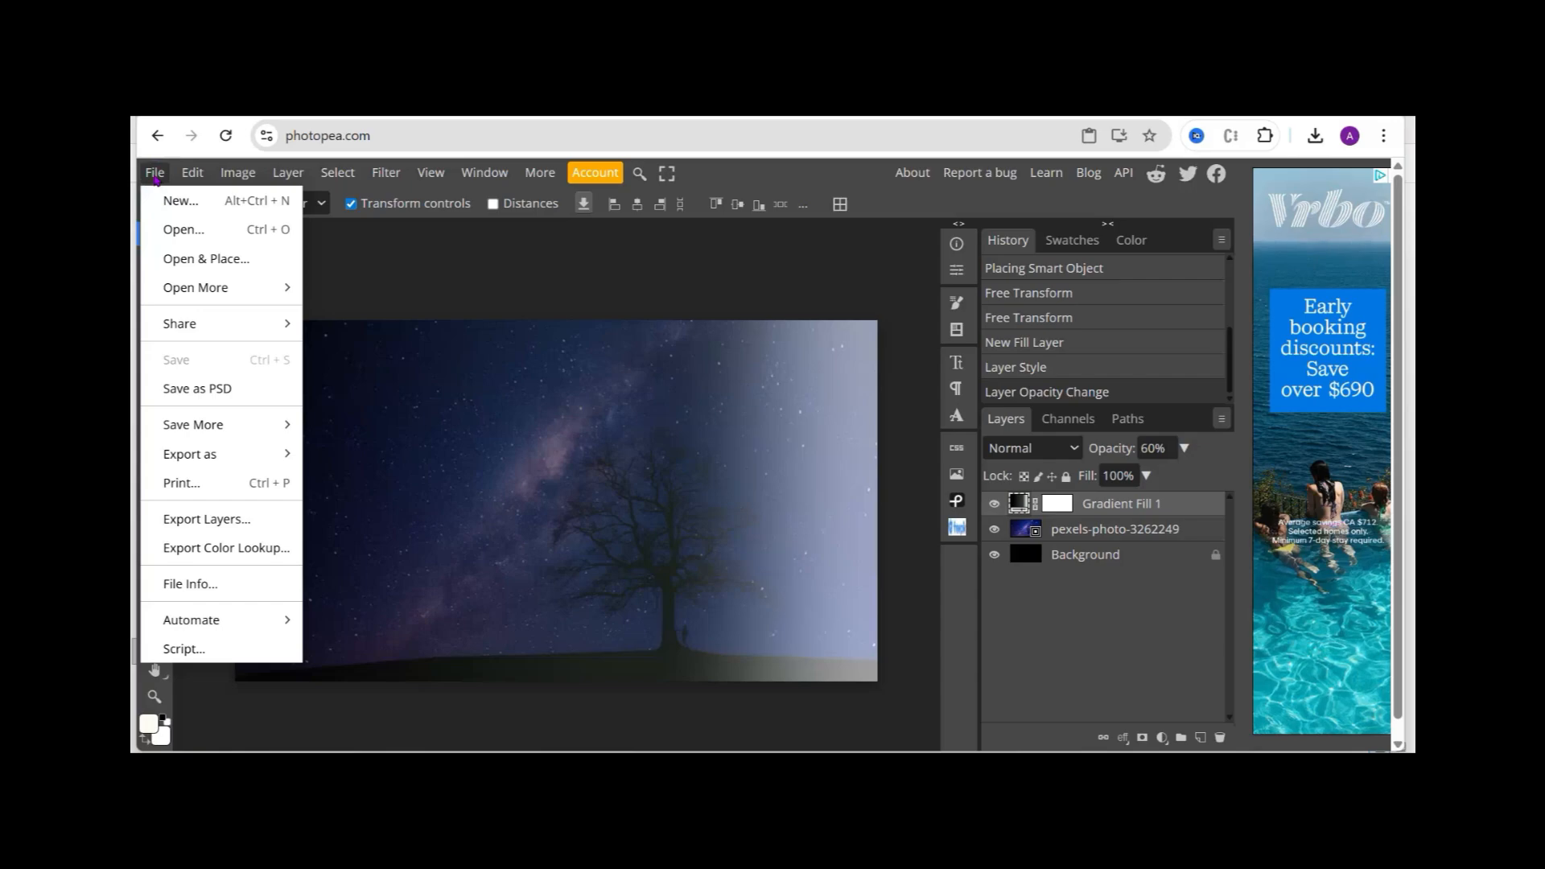
left_click(217, 272)
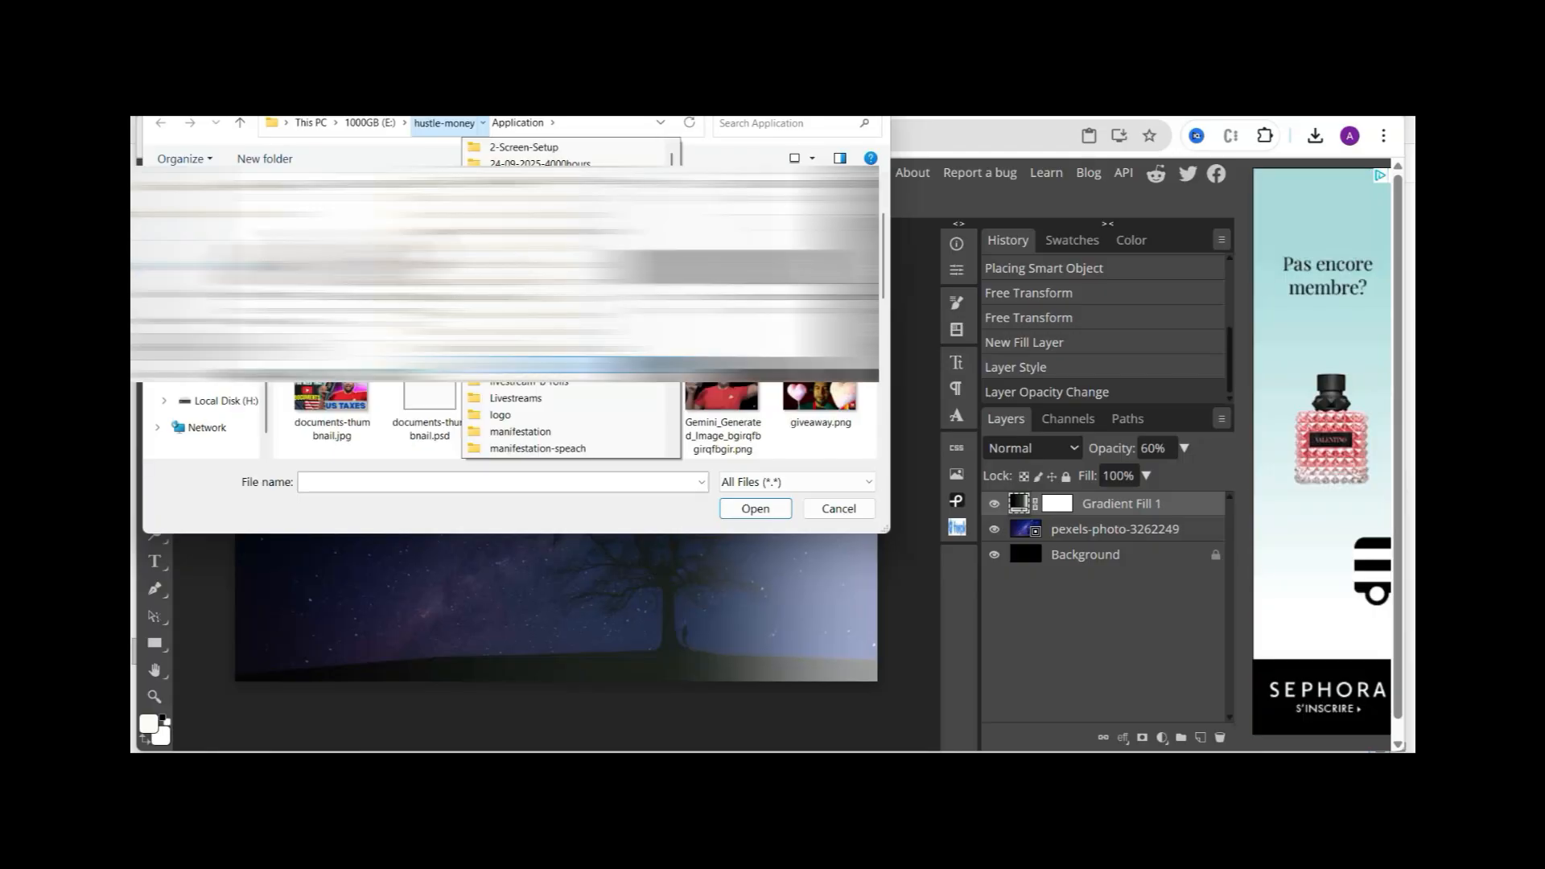
scroll(571, 298, "down", 1)
scroll(571, 298, "down", 5)
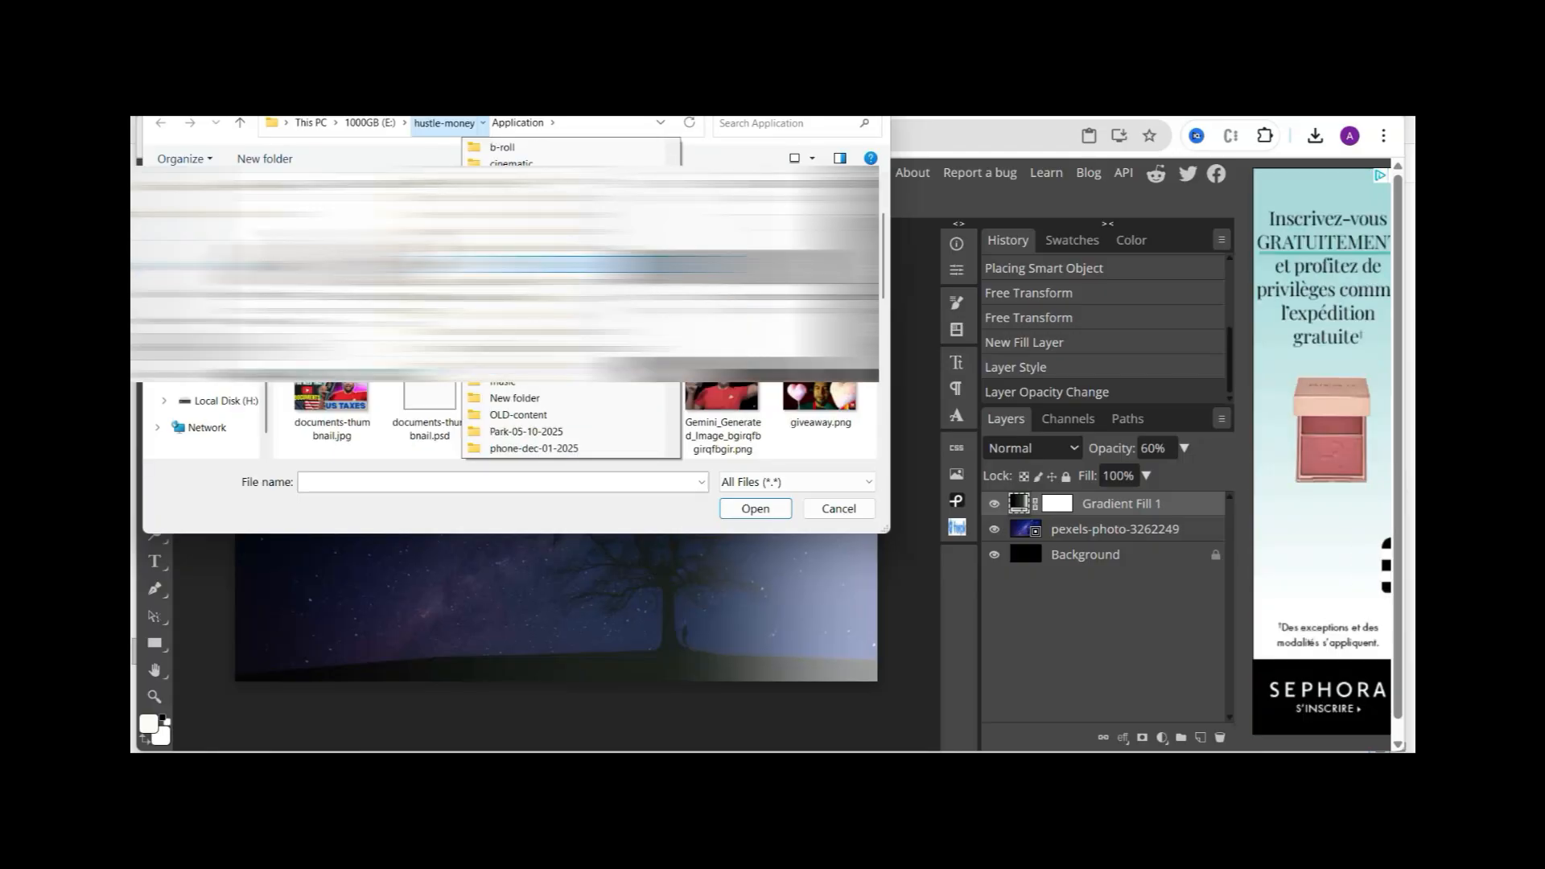
left_click(527, 365)
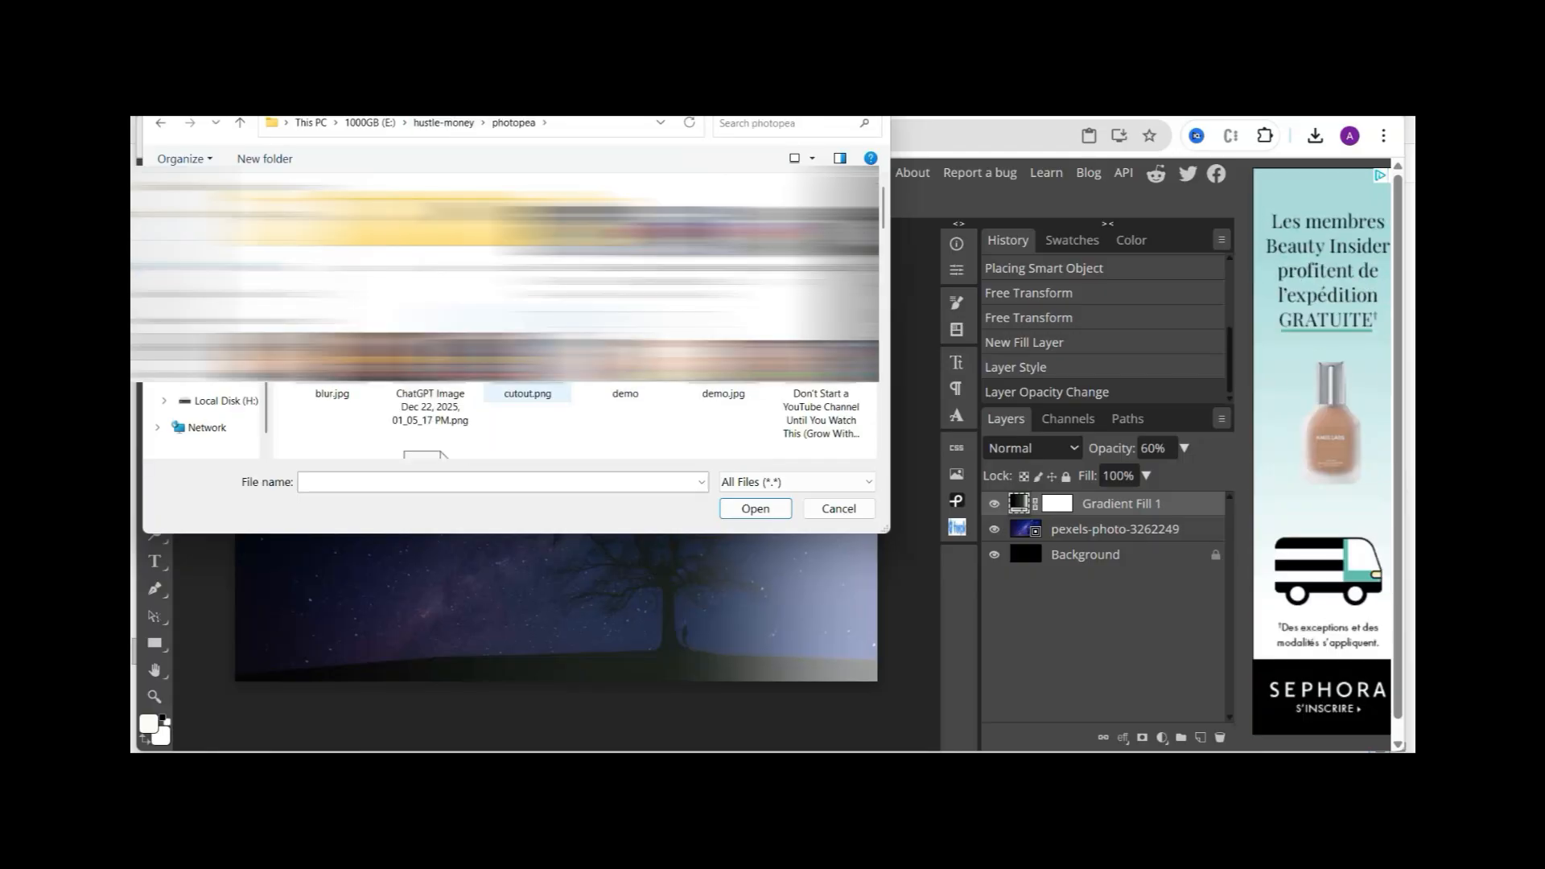
scroll(527, 364, "down", 3)
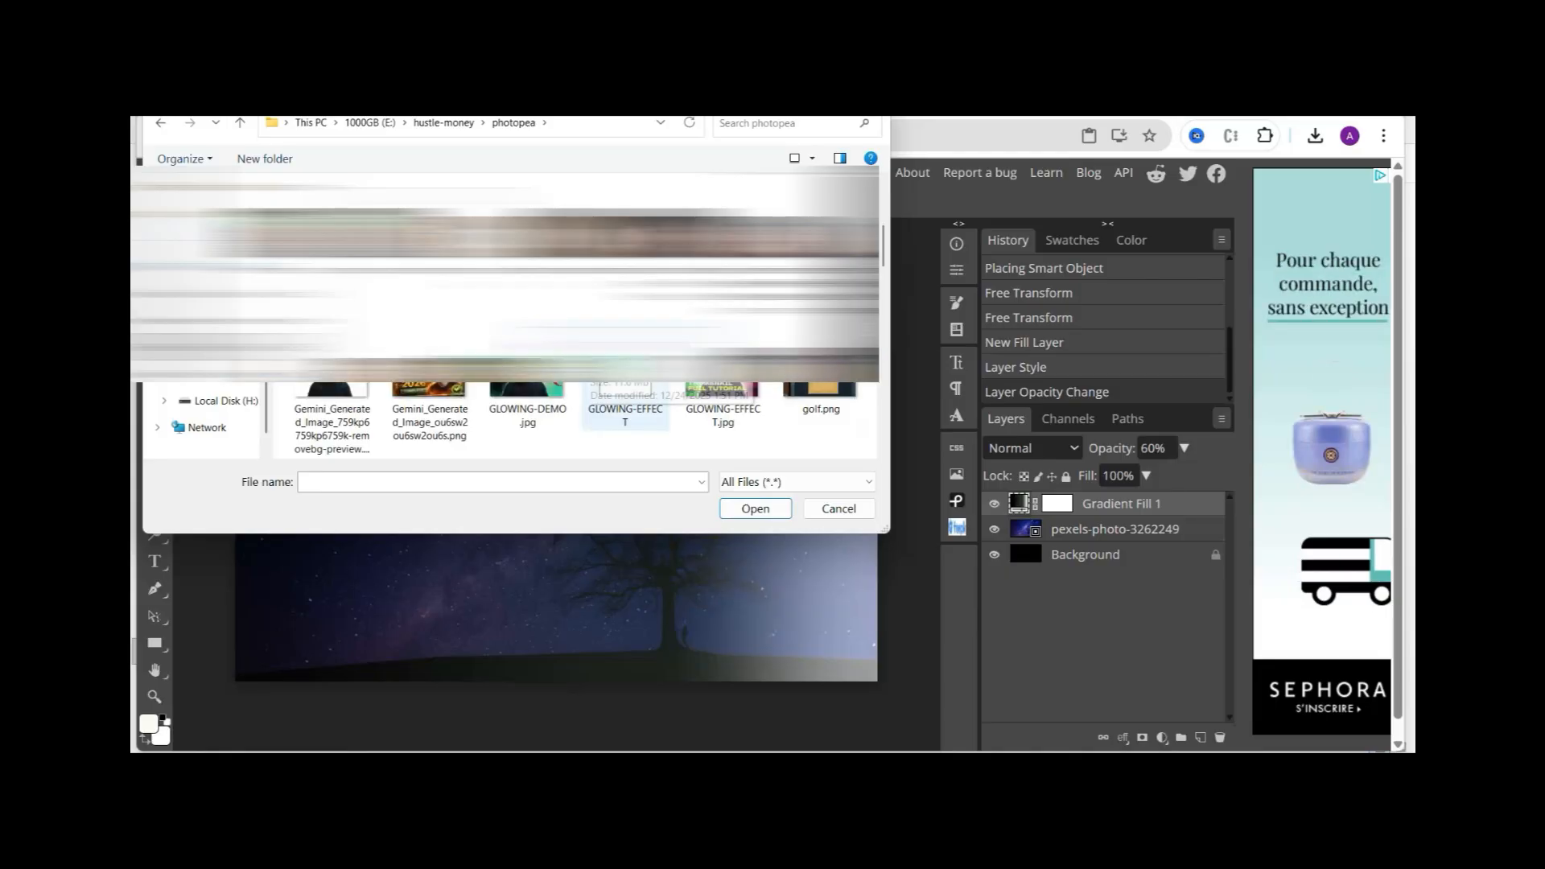
scroll(527, 364, "down", 3)
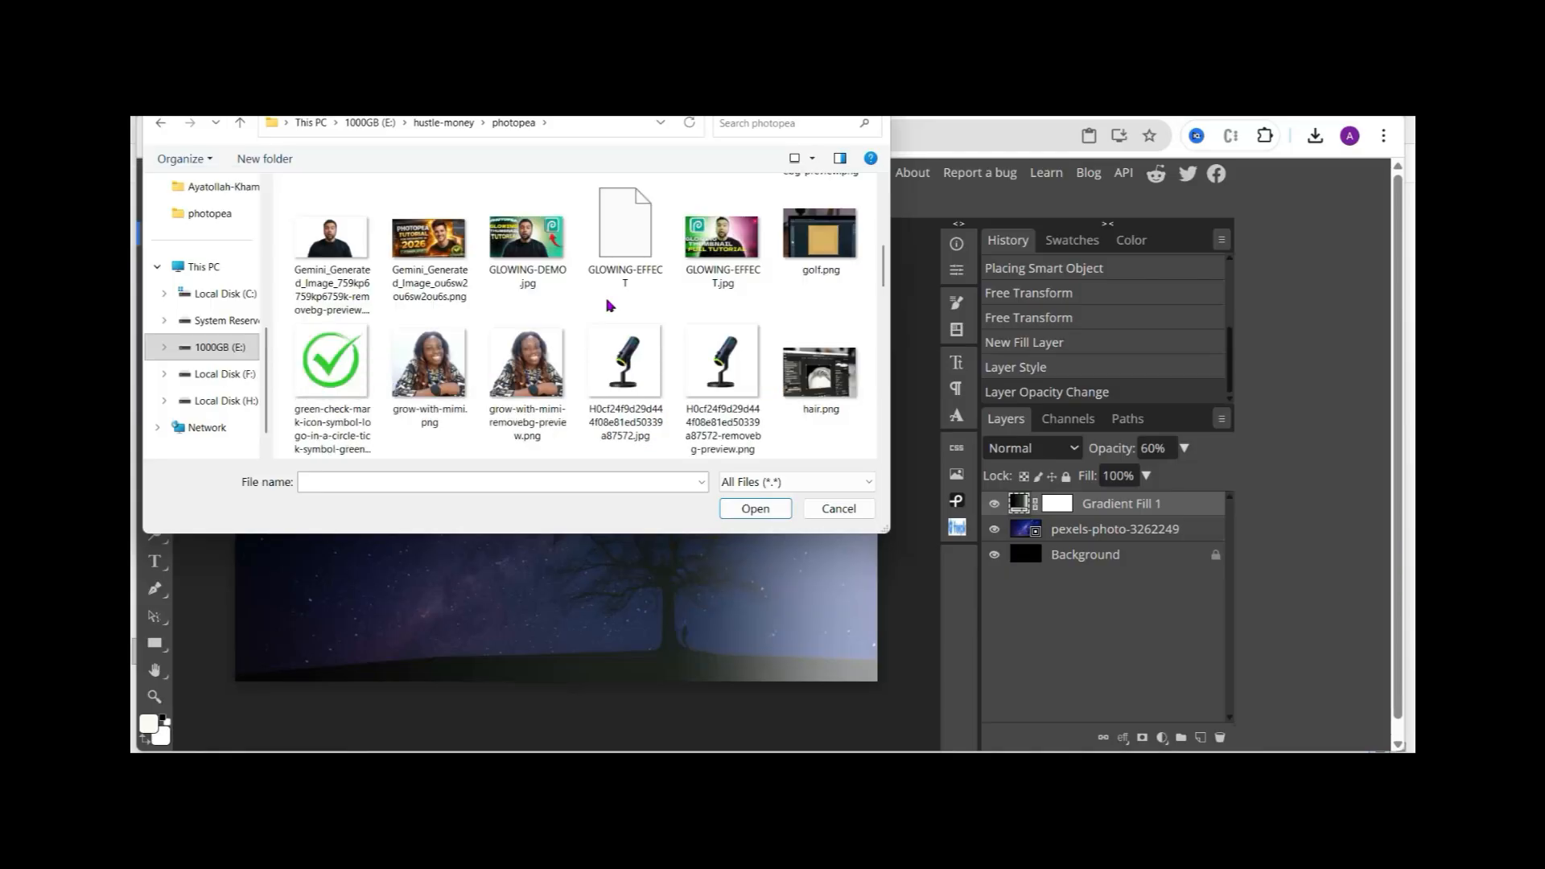
scroll(661, 292, "up", 3)
scroll(661, 292, "down", 3)
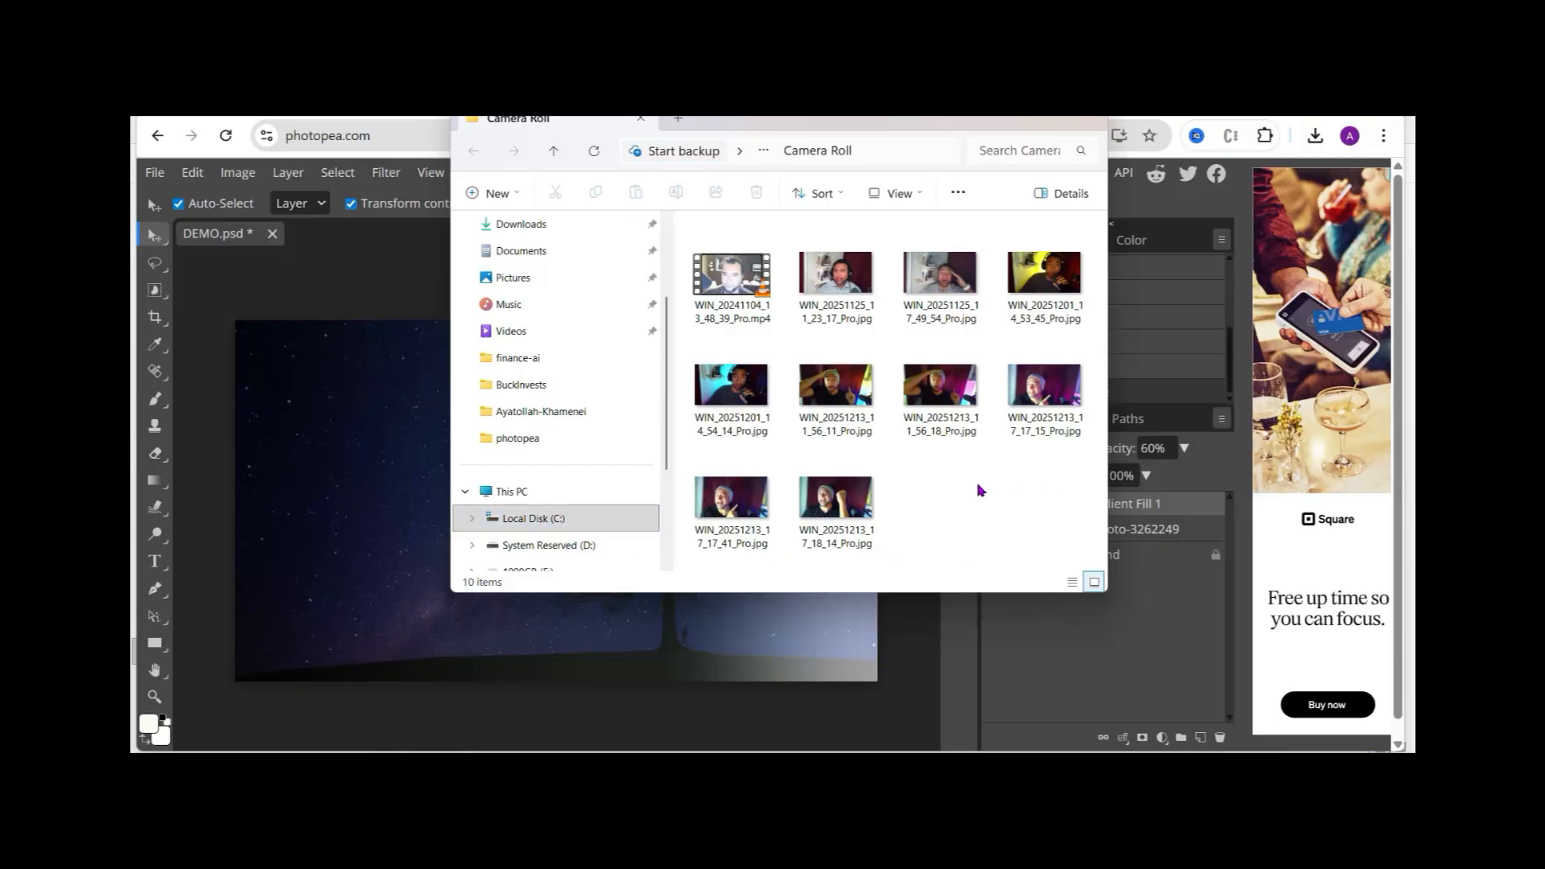
left_click(1045, 386)
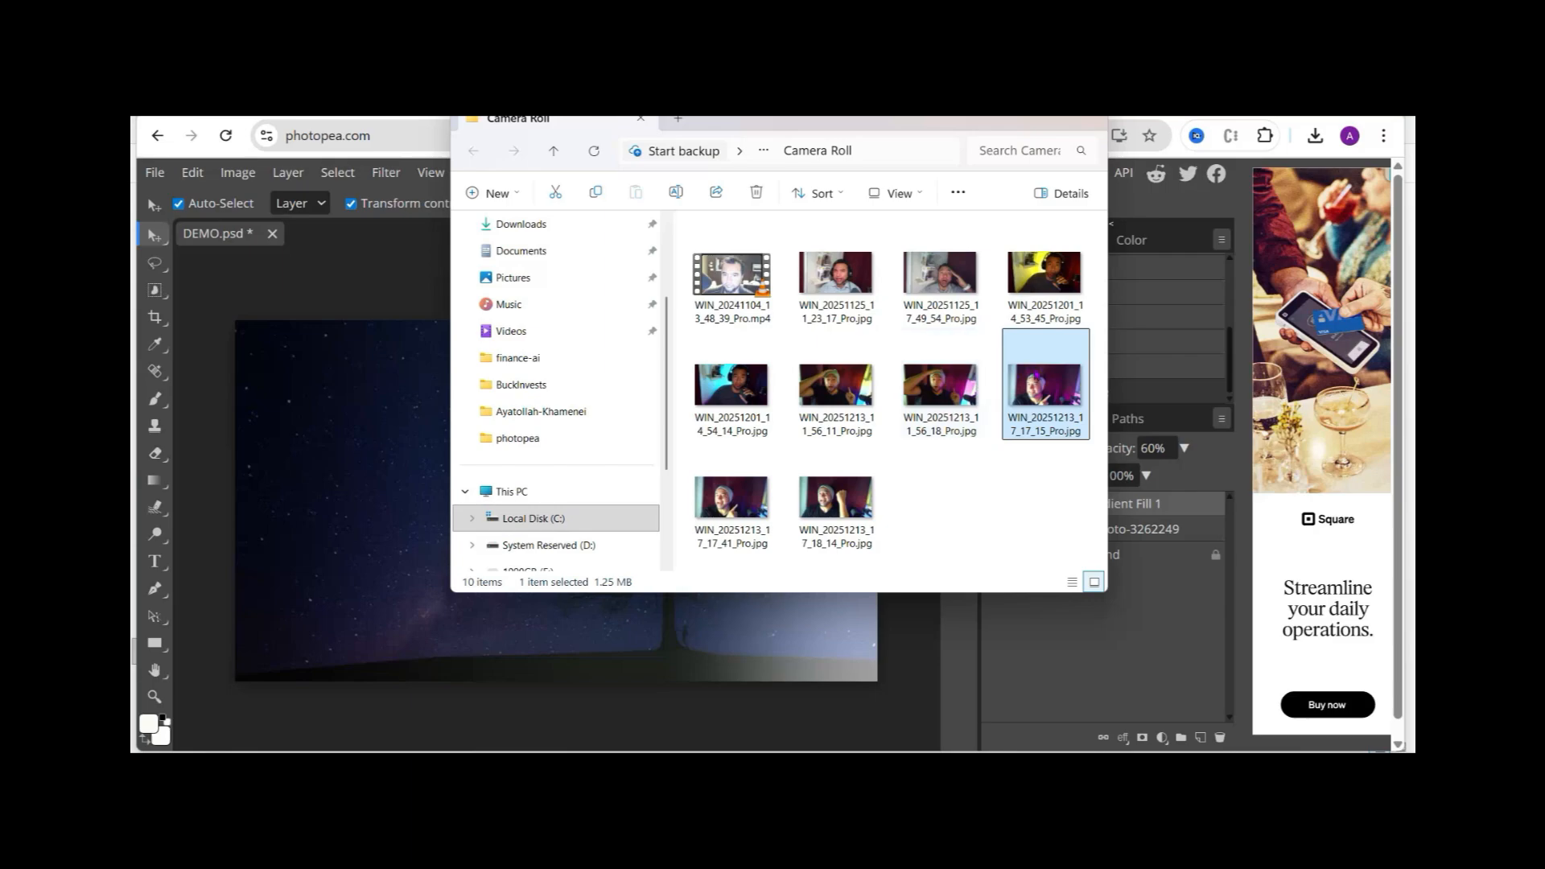
left_click_drag(1045, 386, 364, 475)
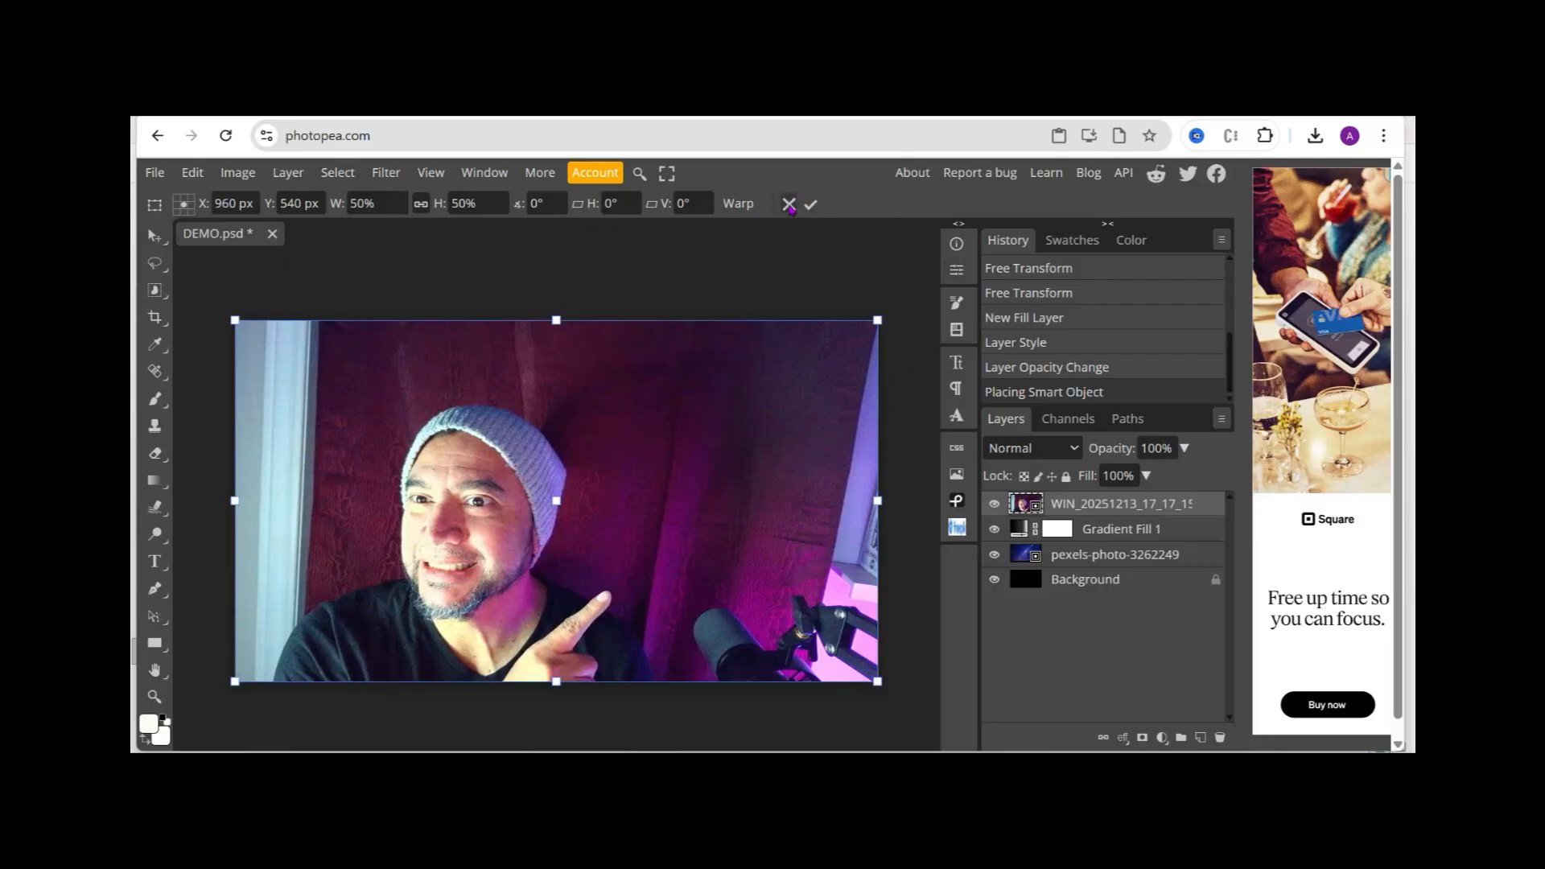
left_click(788, 205)
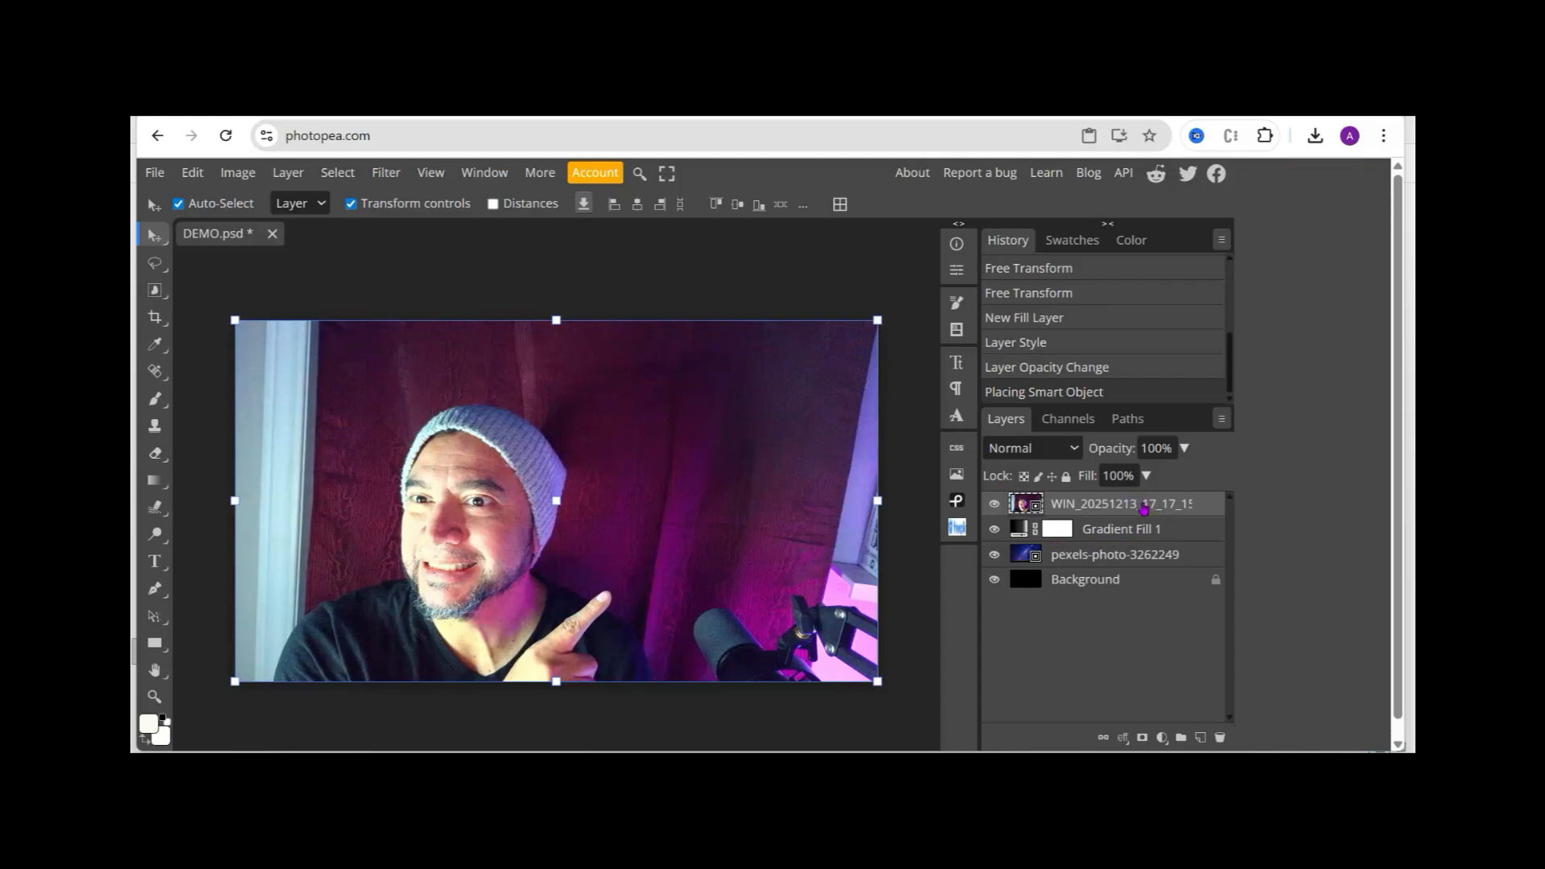
right_click(1143, 508)
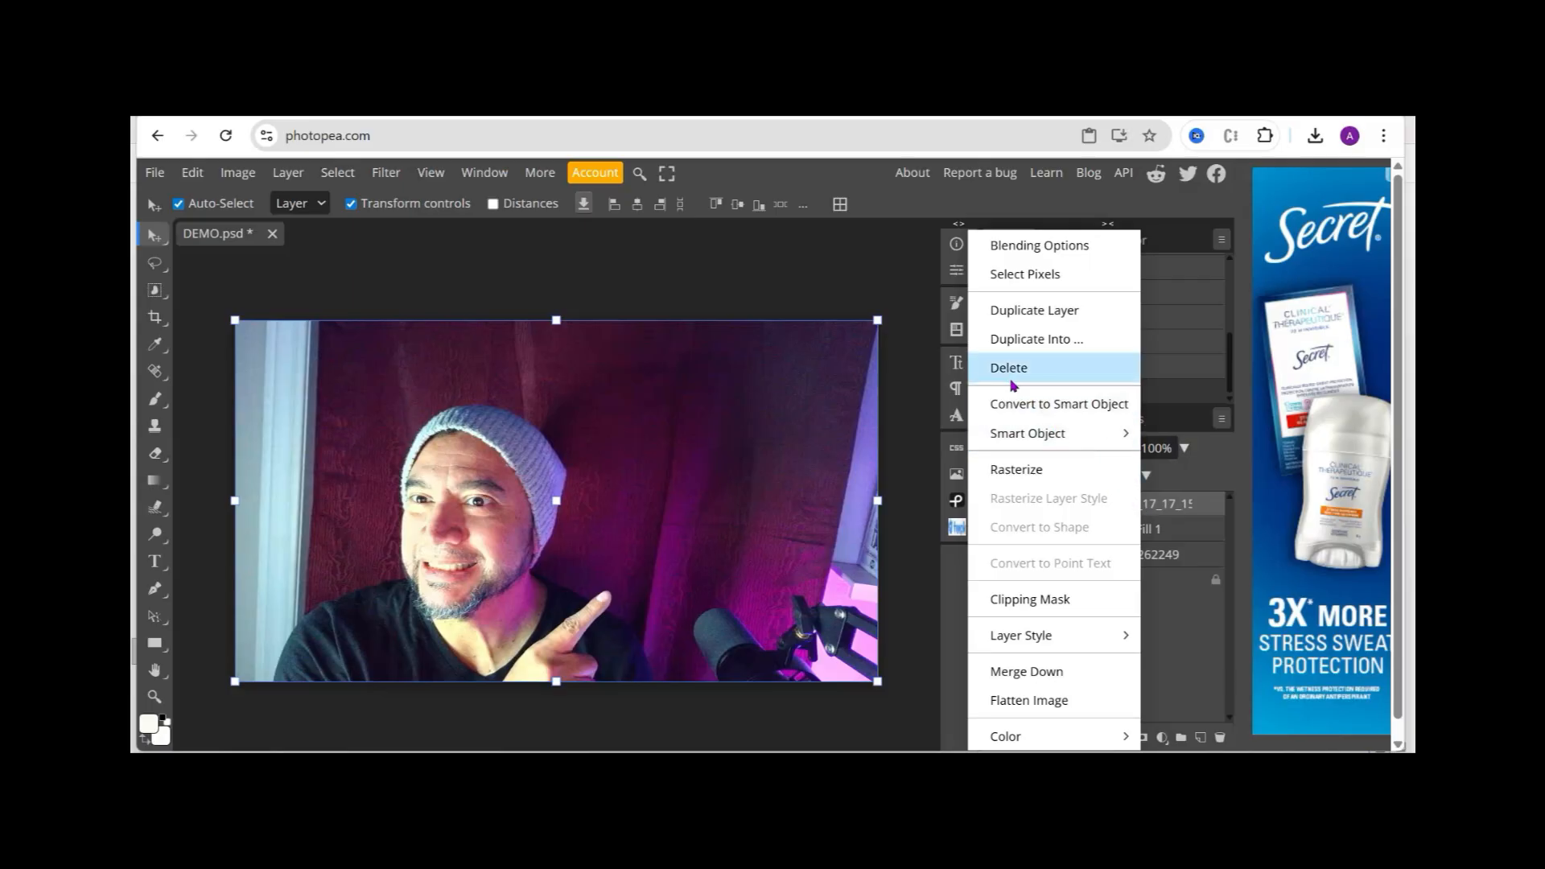
left_click(1011, 370)
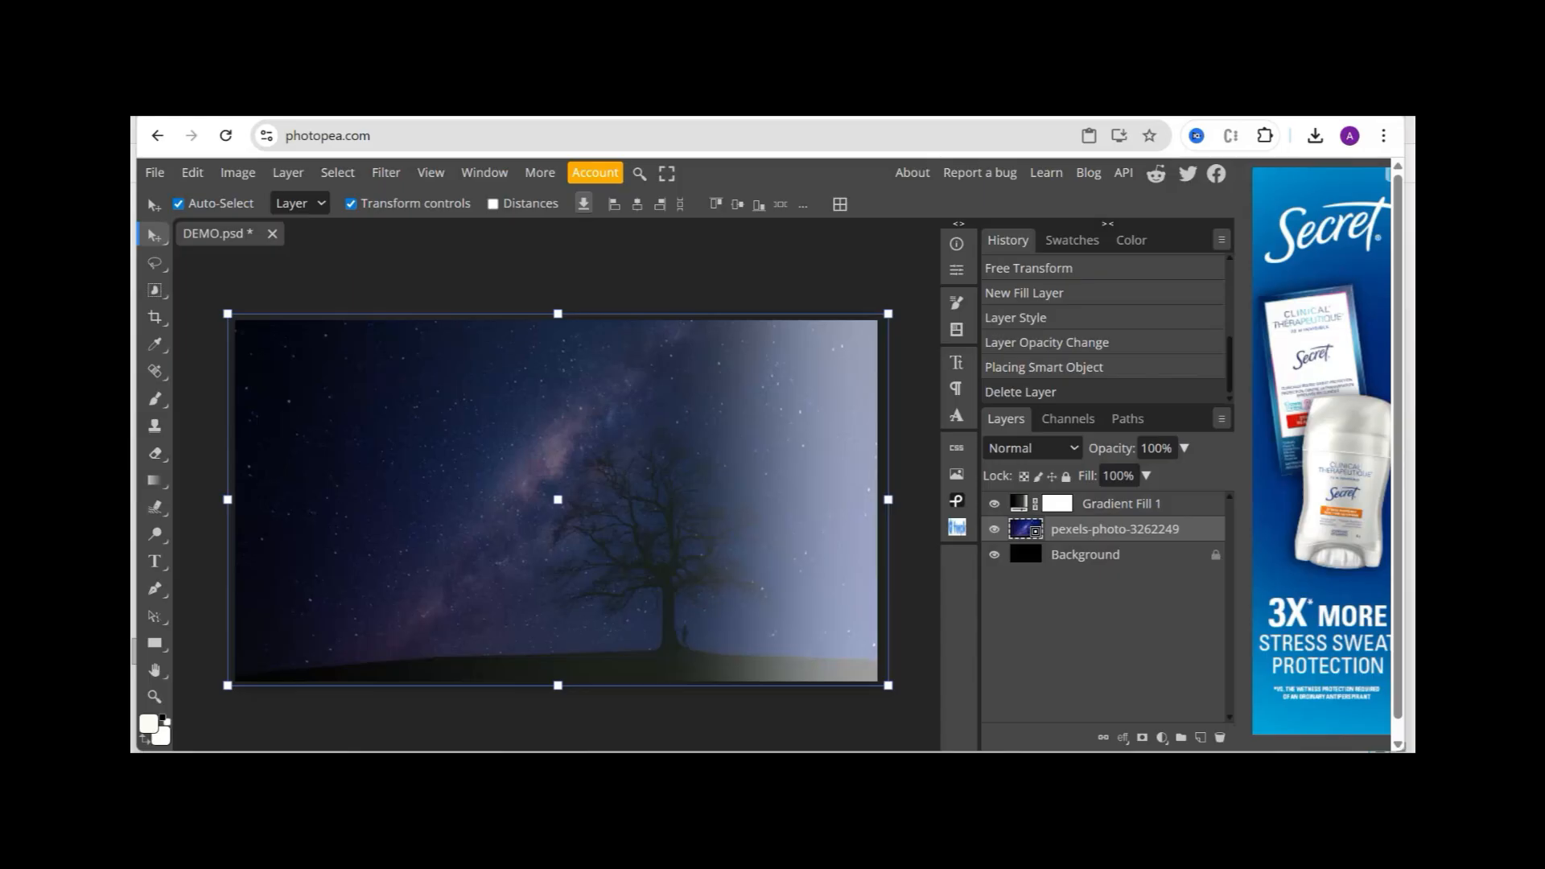
Place the Camera Roll photo WIN_20251213_11_56_18_Pro.jpg at 50% over the full canvas and move the Gradient Fill layer beneath it.
mouse_move(774, 752)
left_click(837, 700)
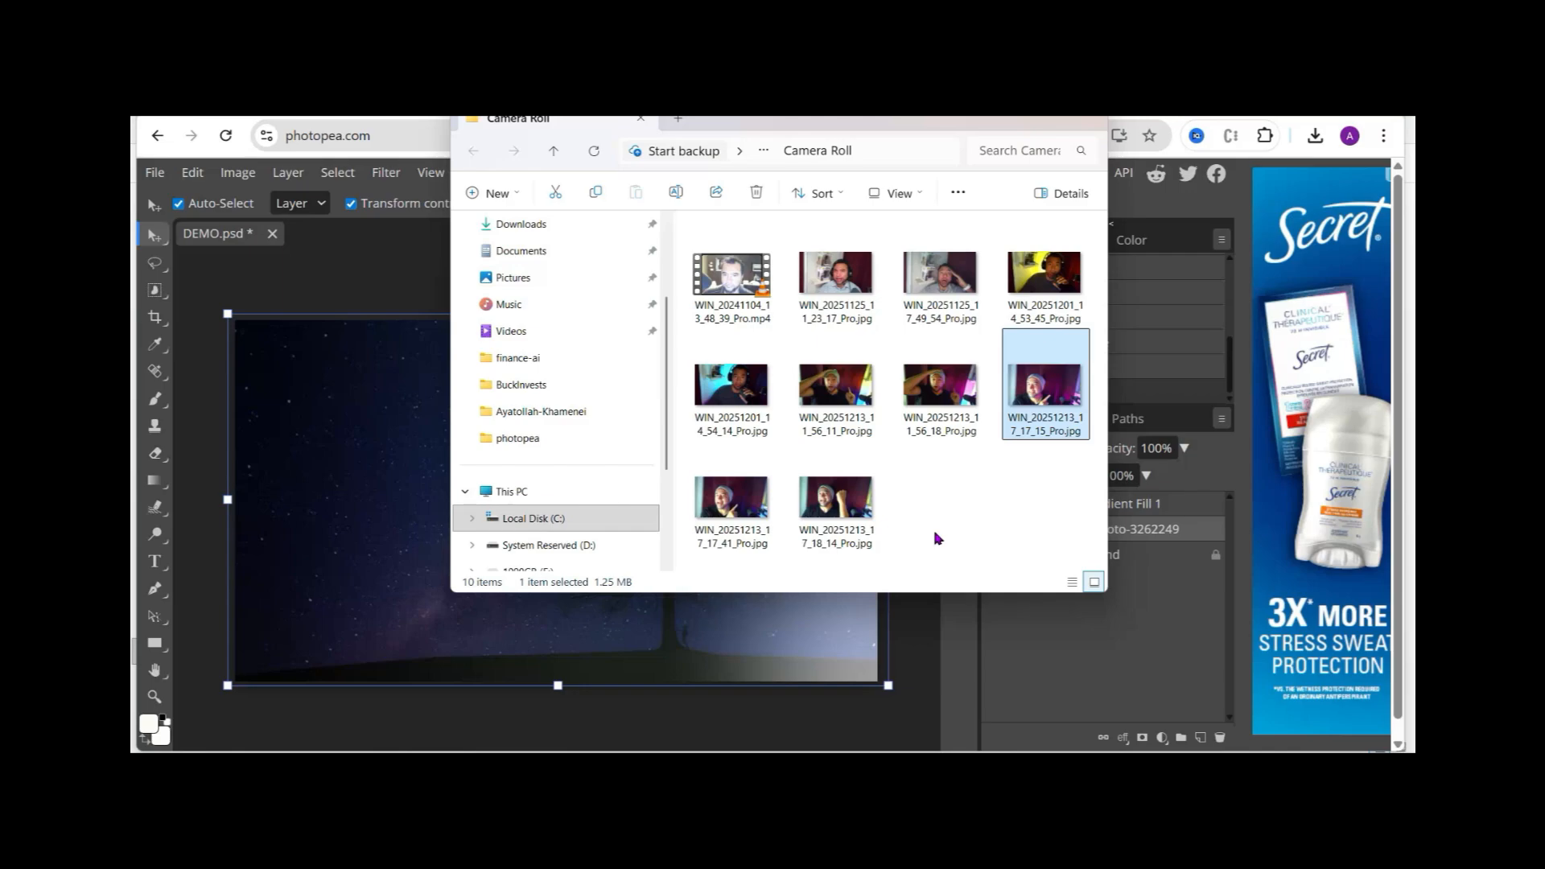
left_click(857, 515)
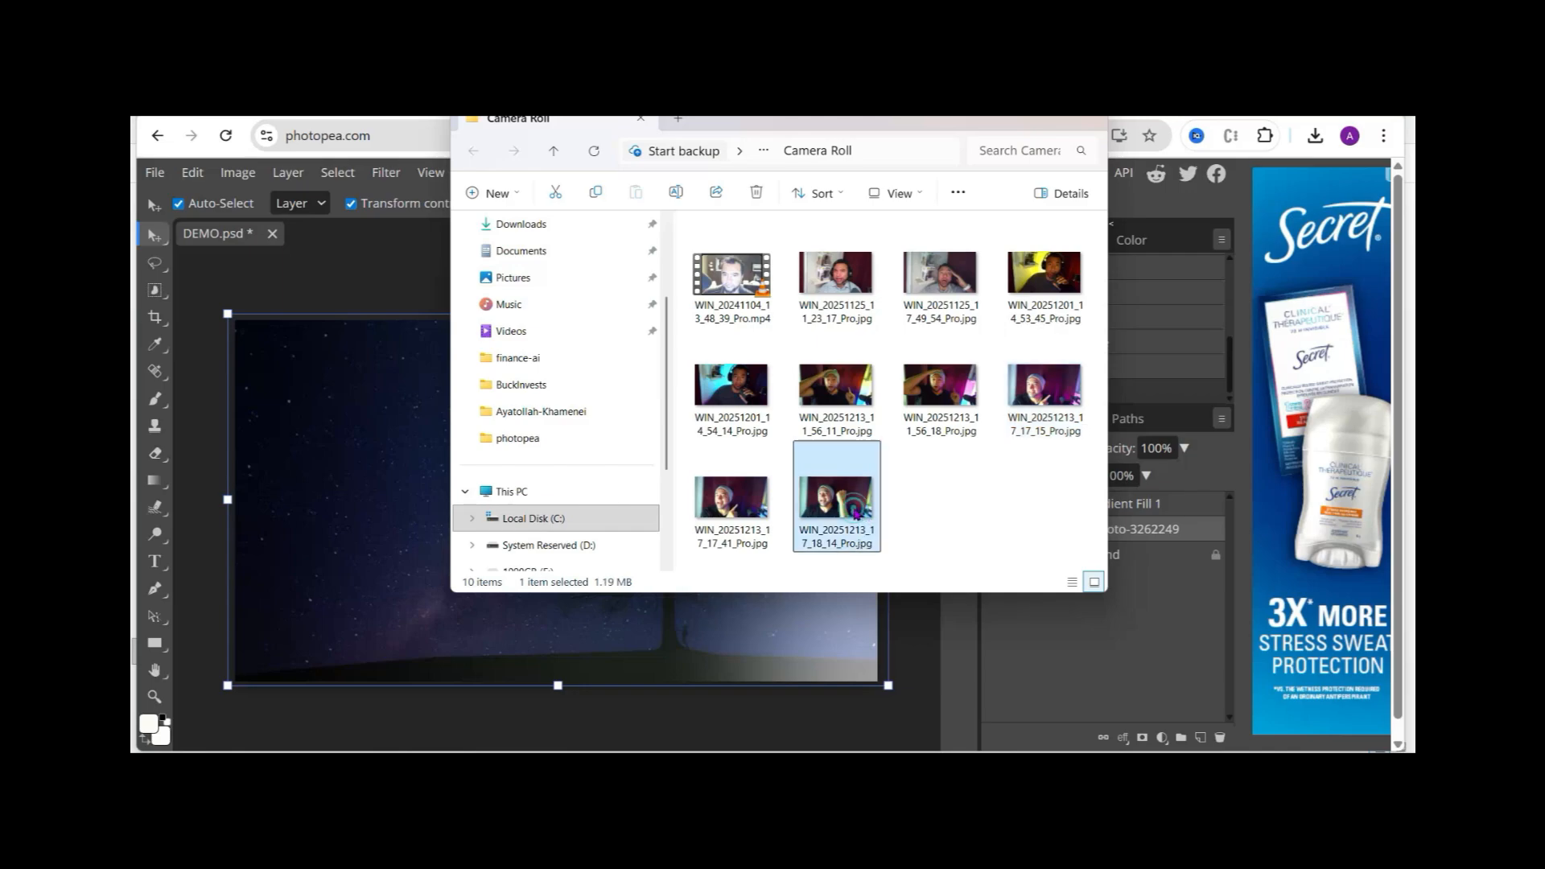
left_click_drag(857, 515, 354, 489)
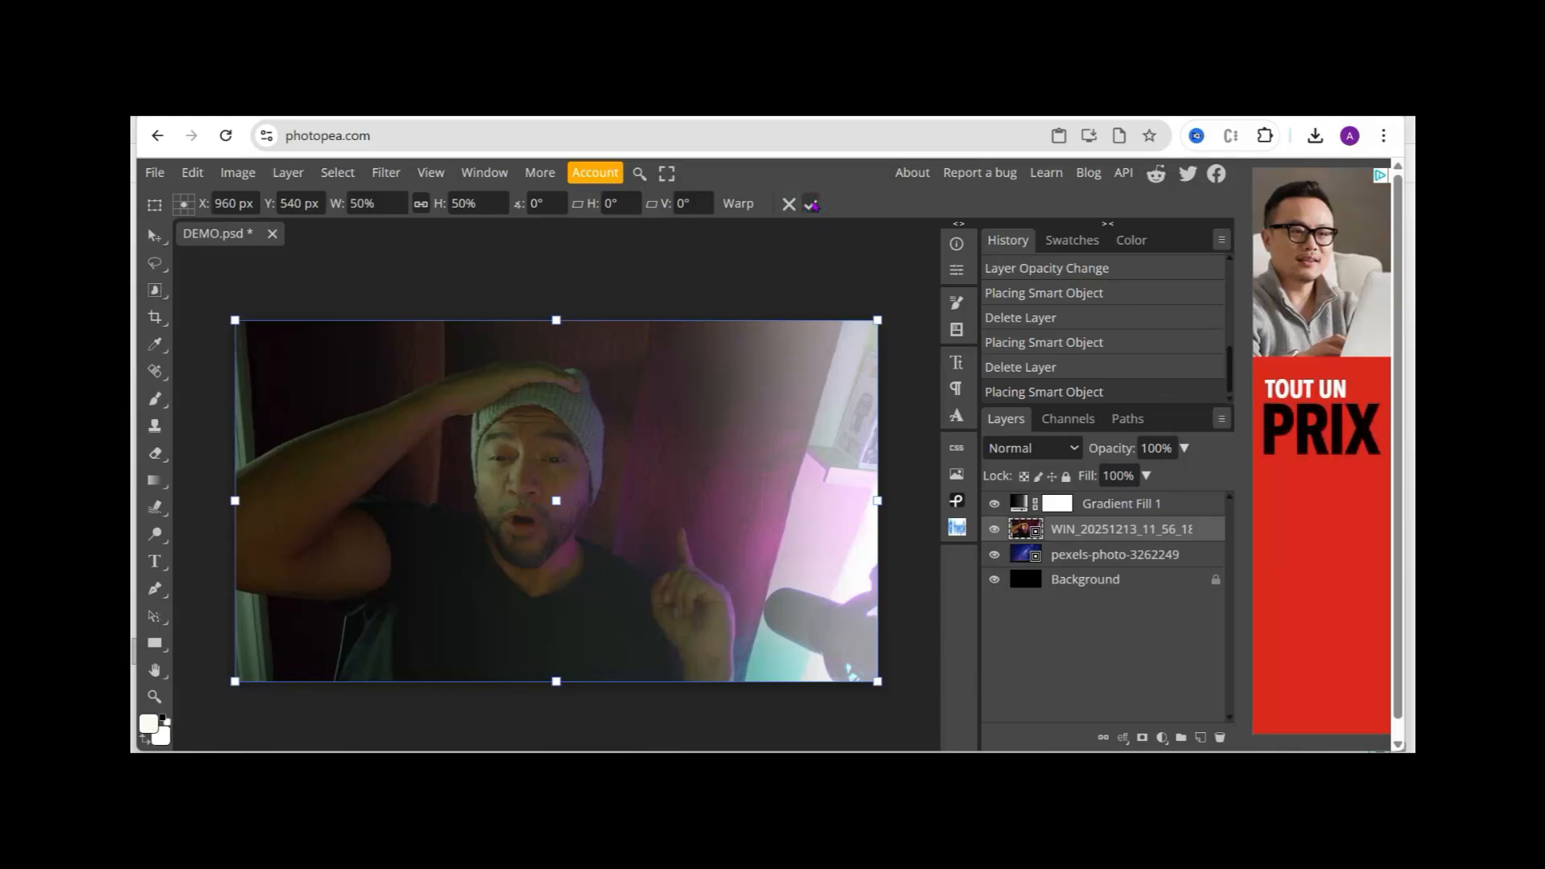
left_click(811, 204)
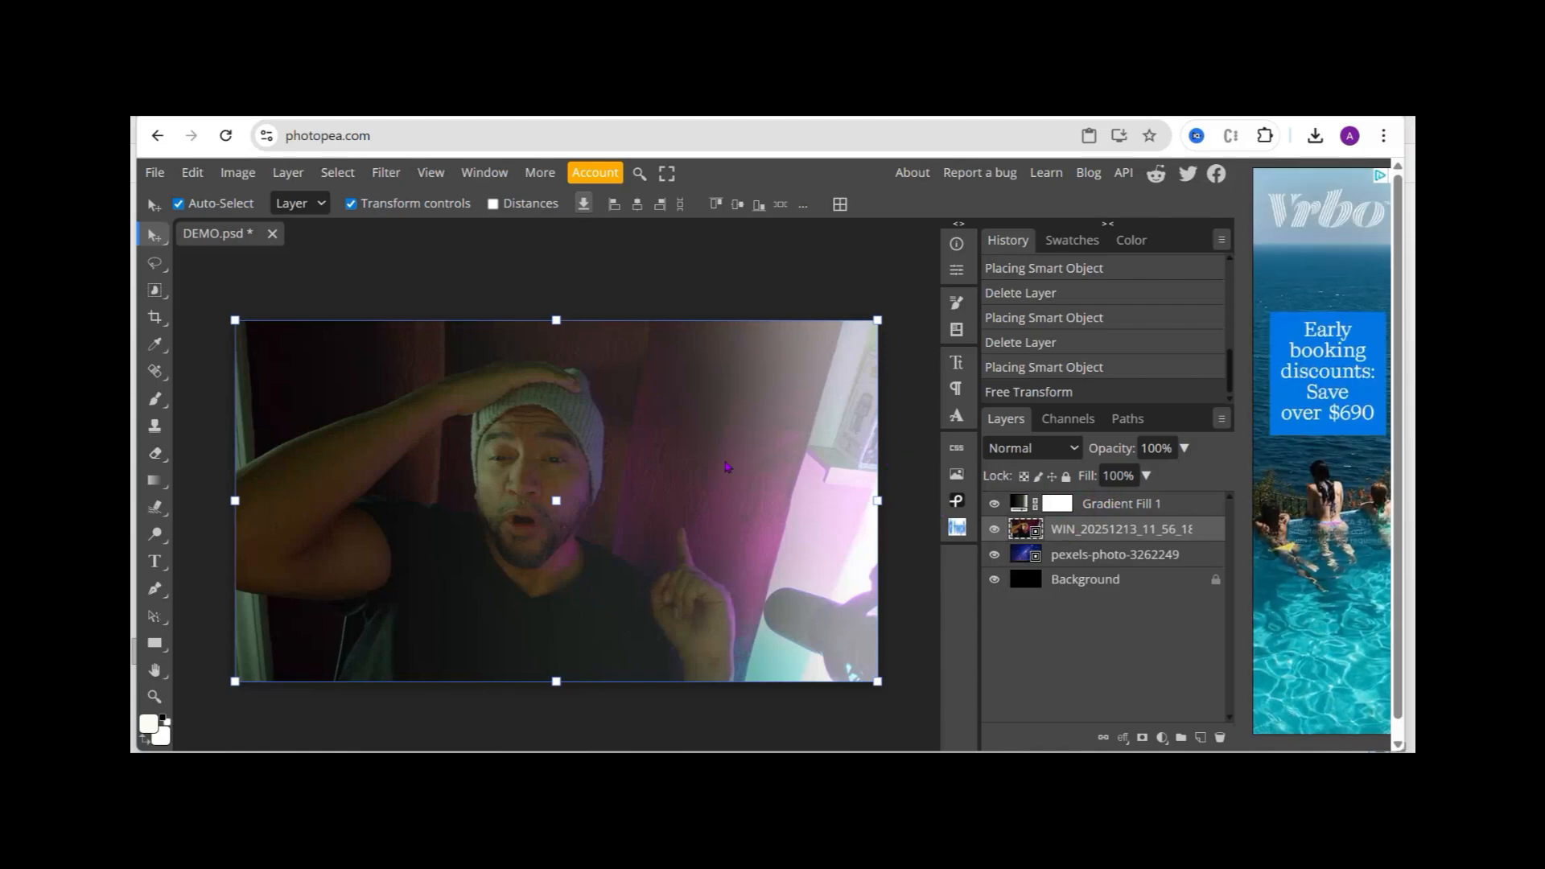
left_click(1125, 510)
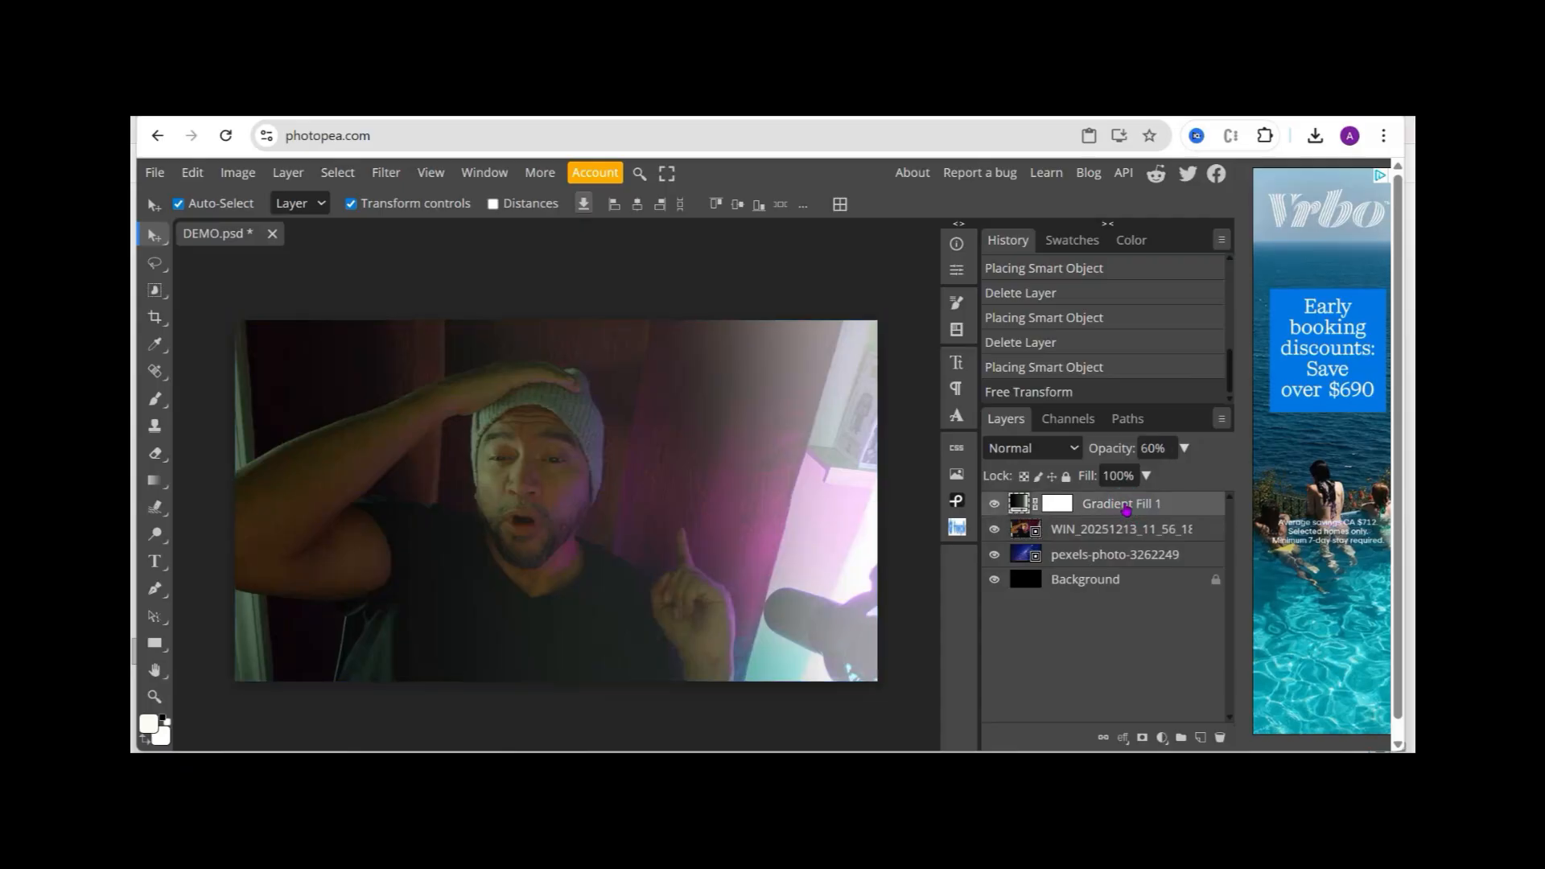
left_click_drag(1126, 511, 1122, 541)
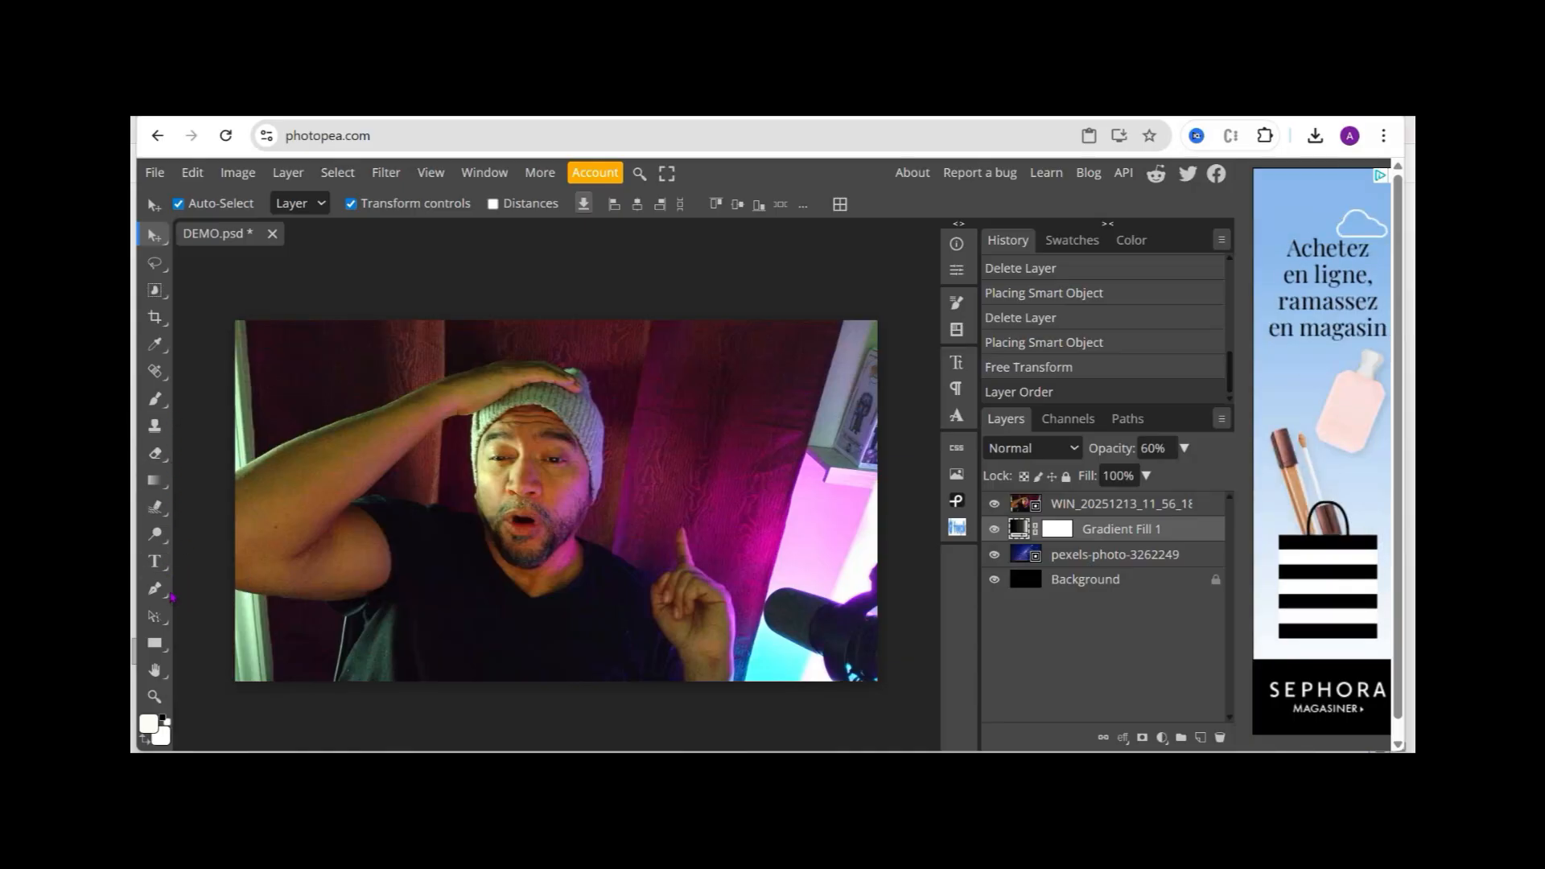
Start a Pen tool path along the upper edge of the man's raised forearm.
left_click(165, 593)
right_click(165, 594)
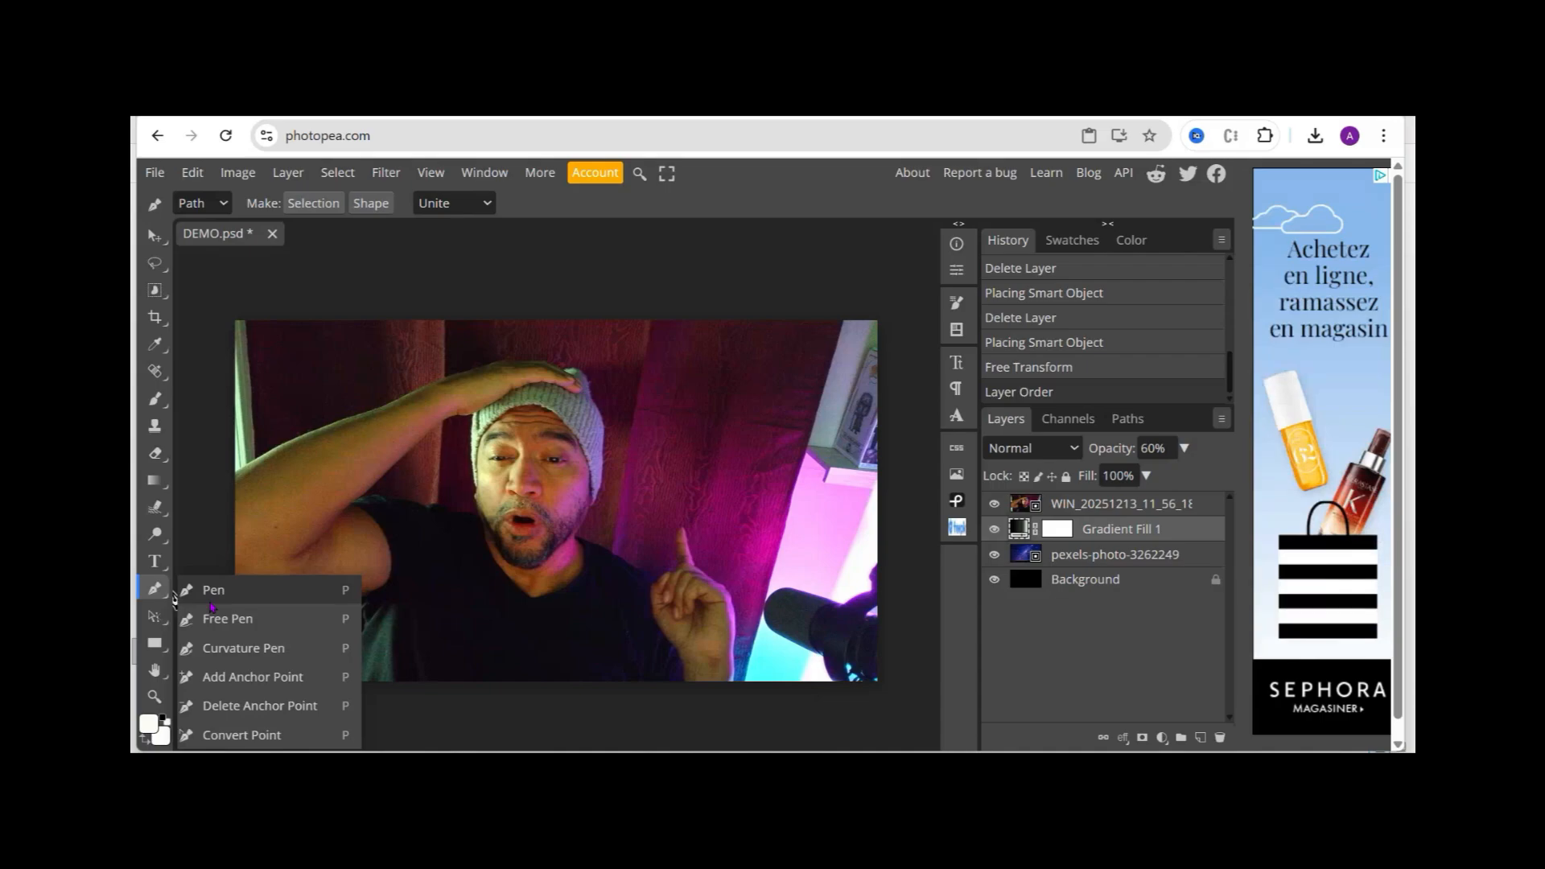
left_click(210, 604)
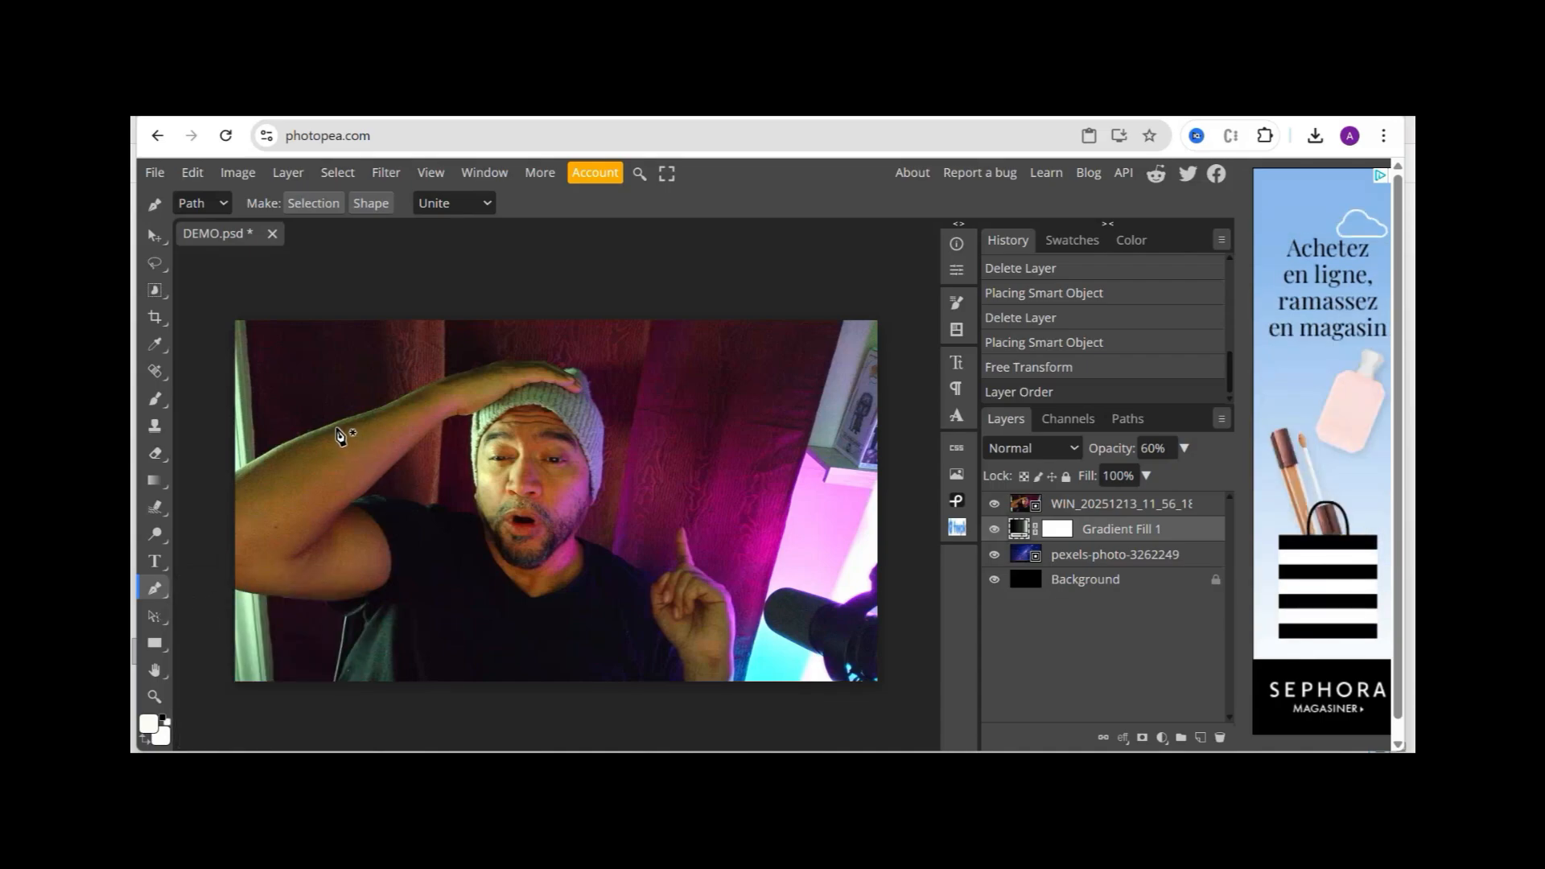
left_click(338, 422)
left_click(365, 412)
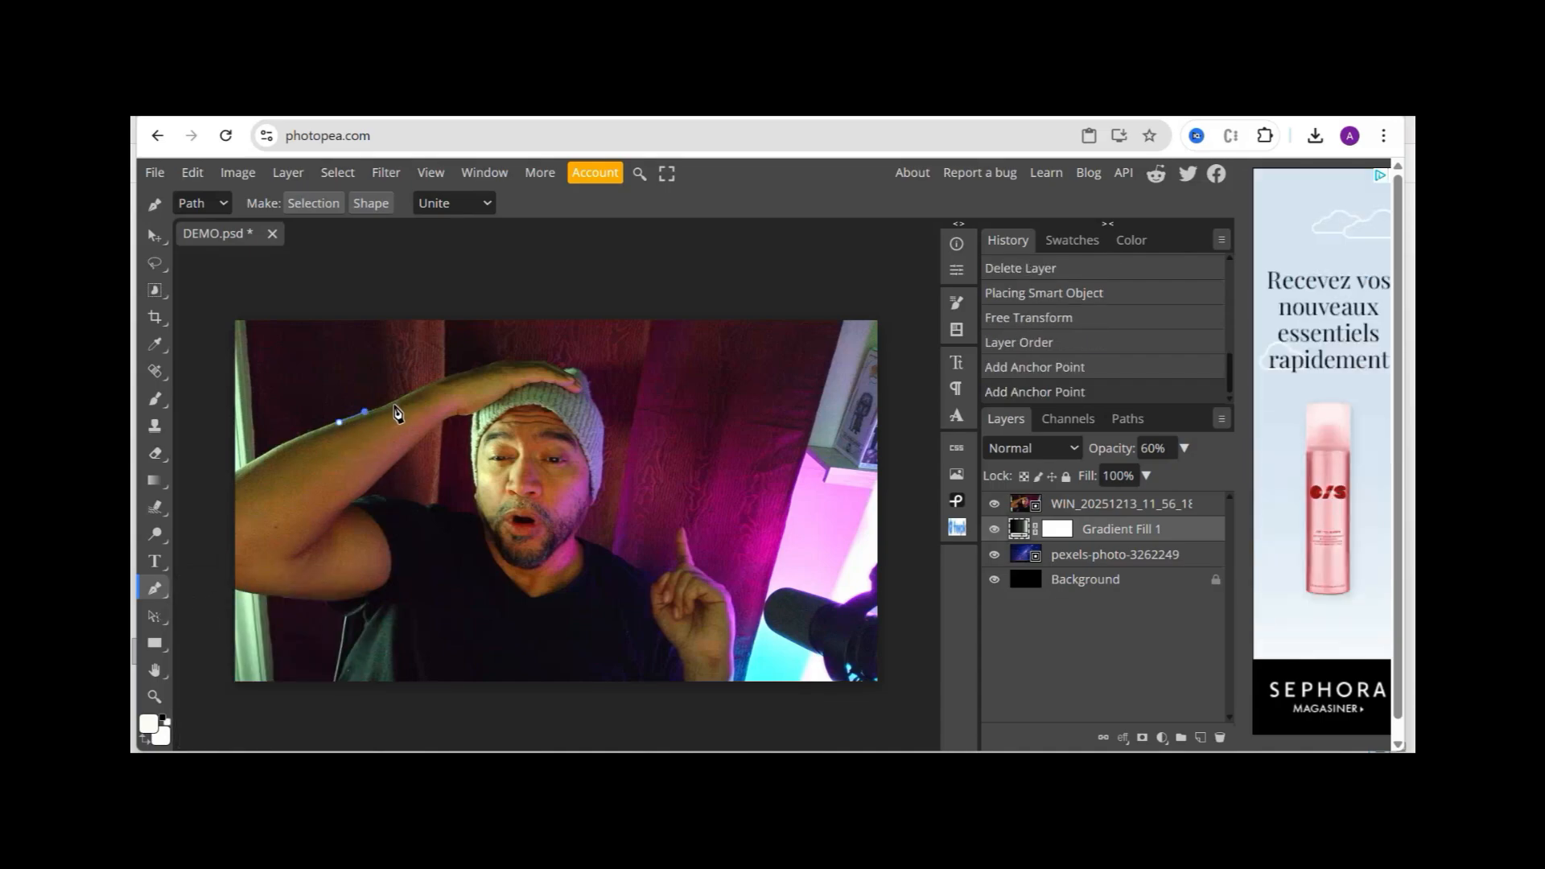
left_click(396, 407)
left_click(409, 398)
left_click(443, 382)
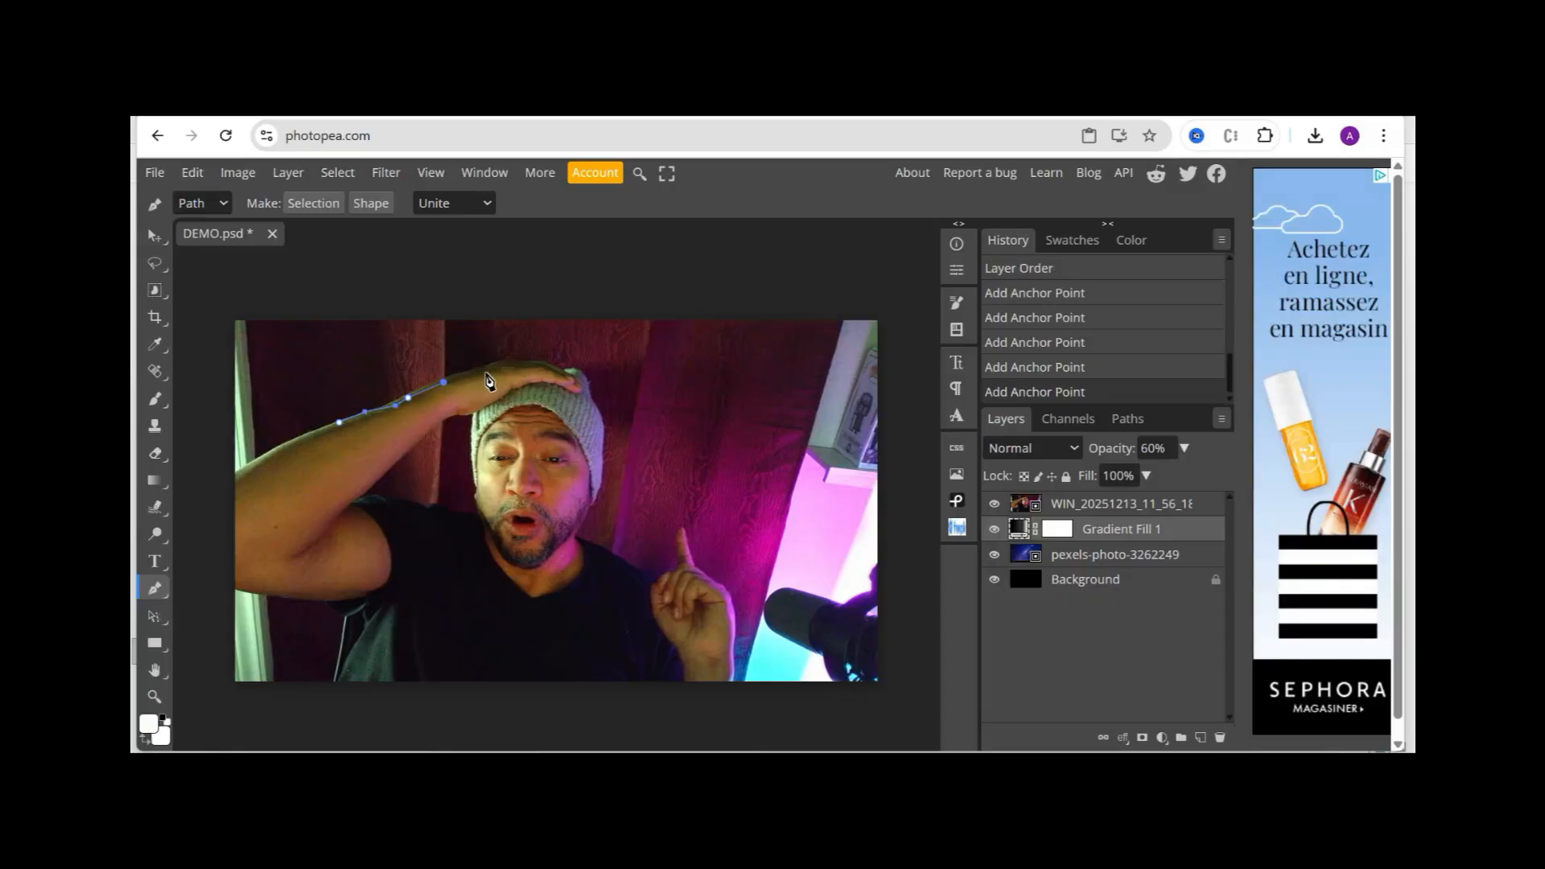
Continue the path over the hand and around the beanie, down the side of the face to the neck.
left_click(498, 371)
left_click(525, 363)
left_click(556, 357)
left_click(604, 364)
left_click(618, 412)
left_click(611, 454)
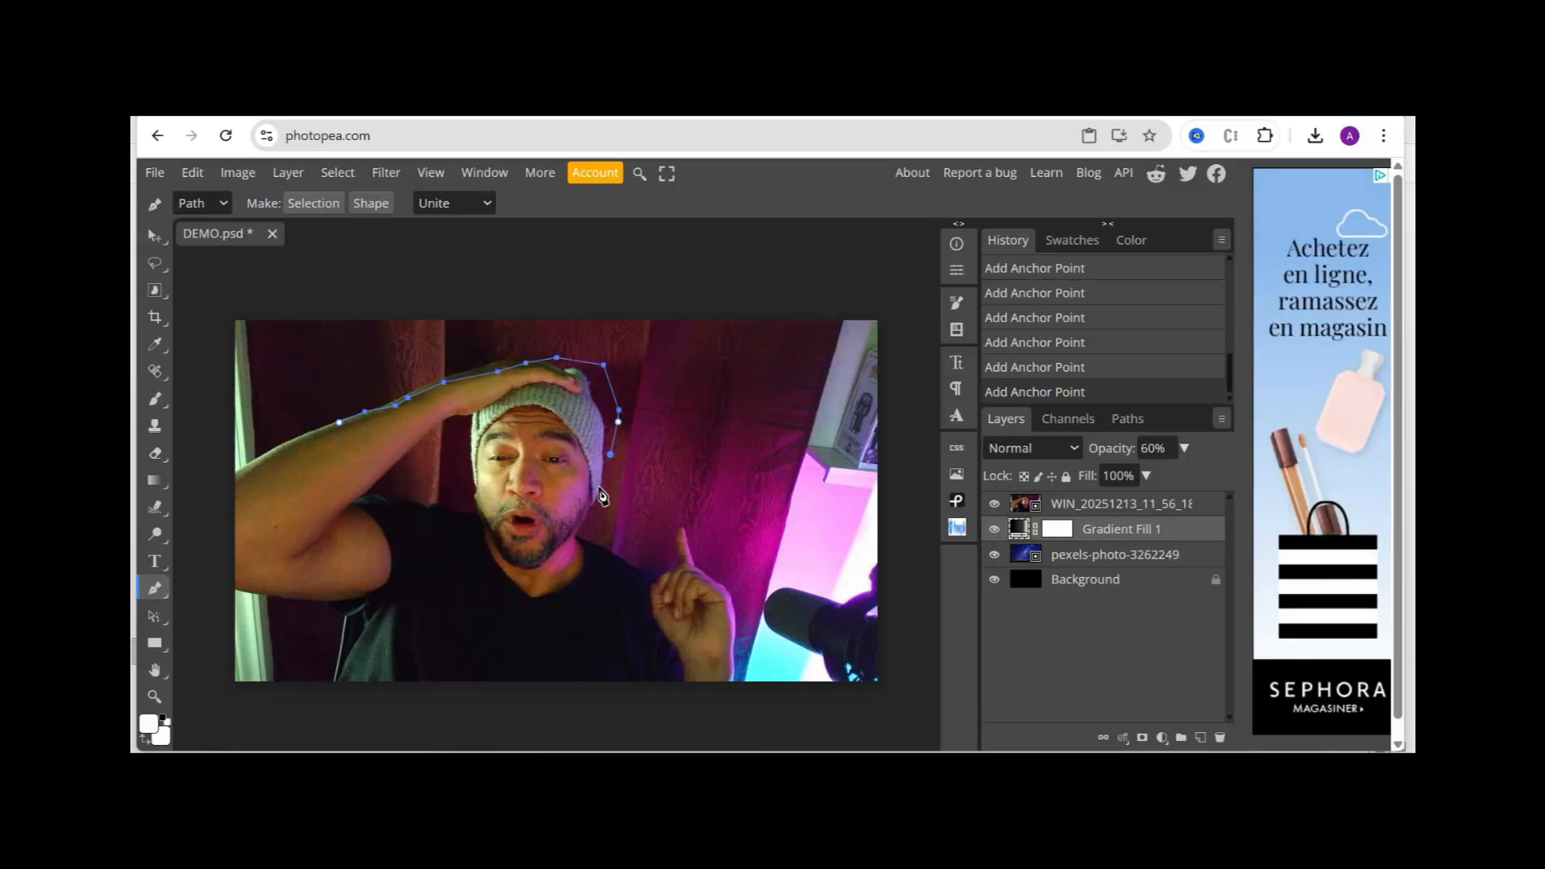
left_click(603, 500)
left_click(594, 539)
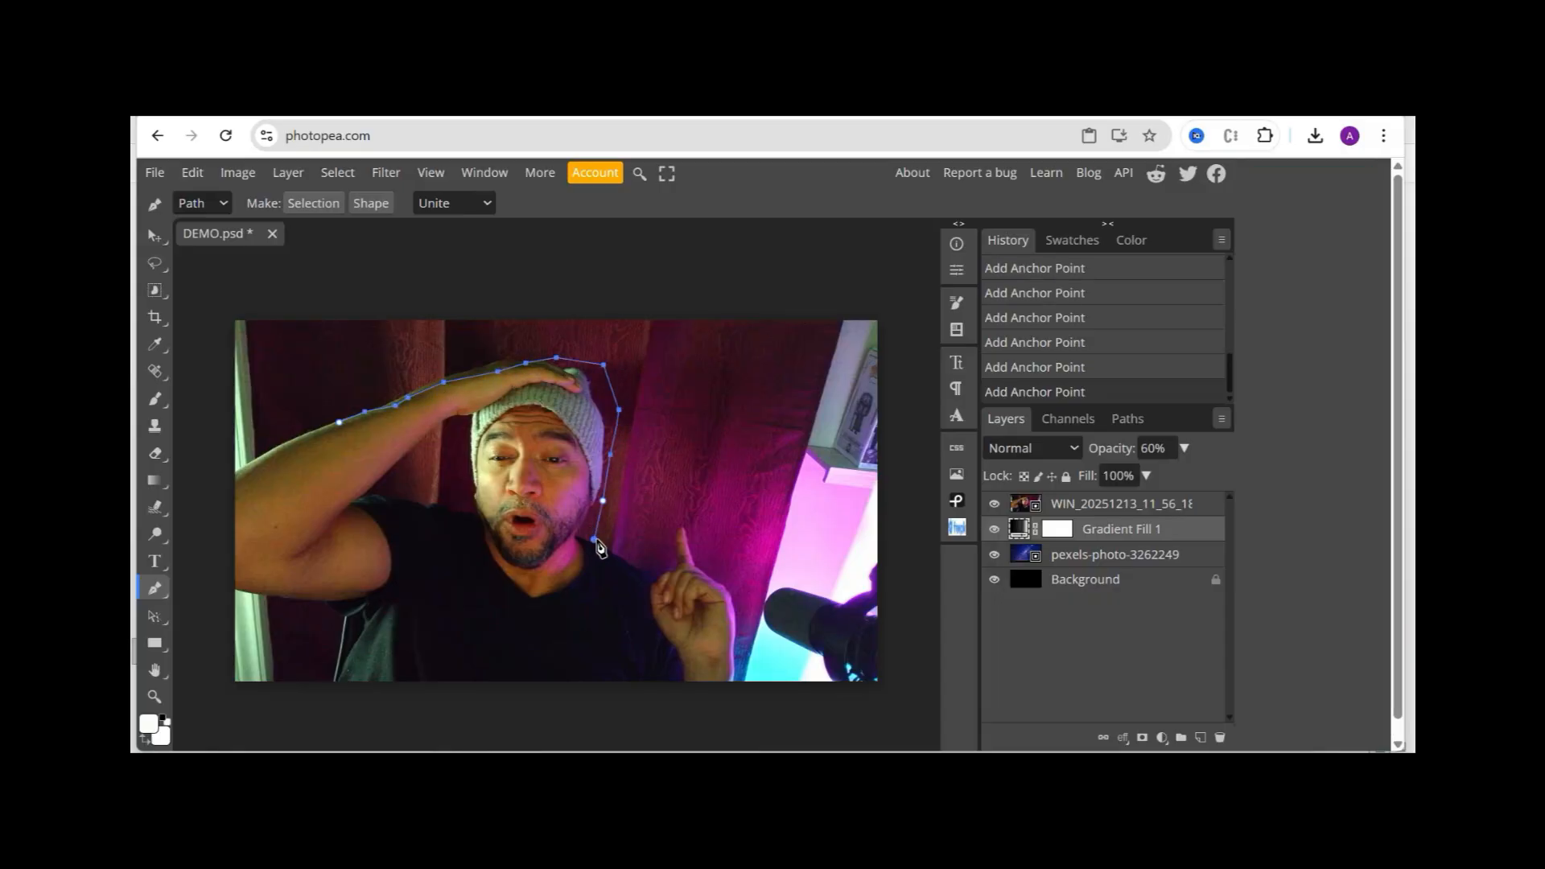
Continue the path along the shoulder and around the pointing finger and hand, down to the lower edge of the photo.
left_click(617, 535)
left_click(644, 539)
left_click(657, 547)
left_click(672, 553)
left_click(672, 567)
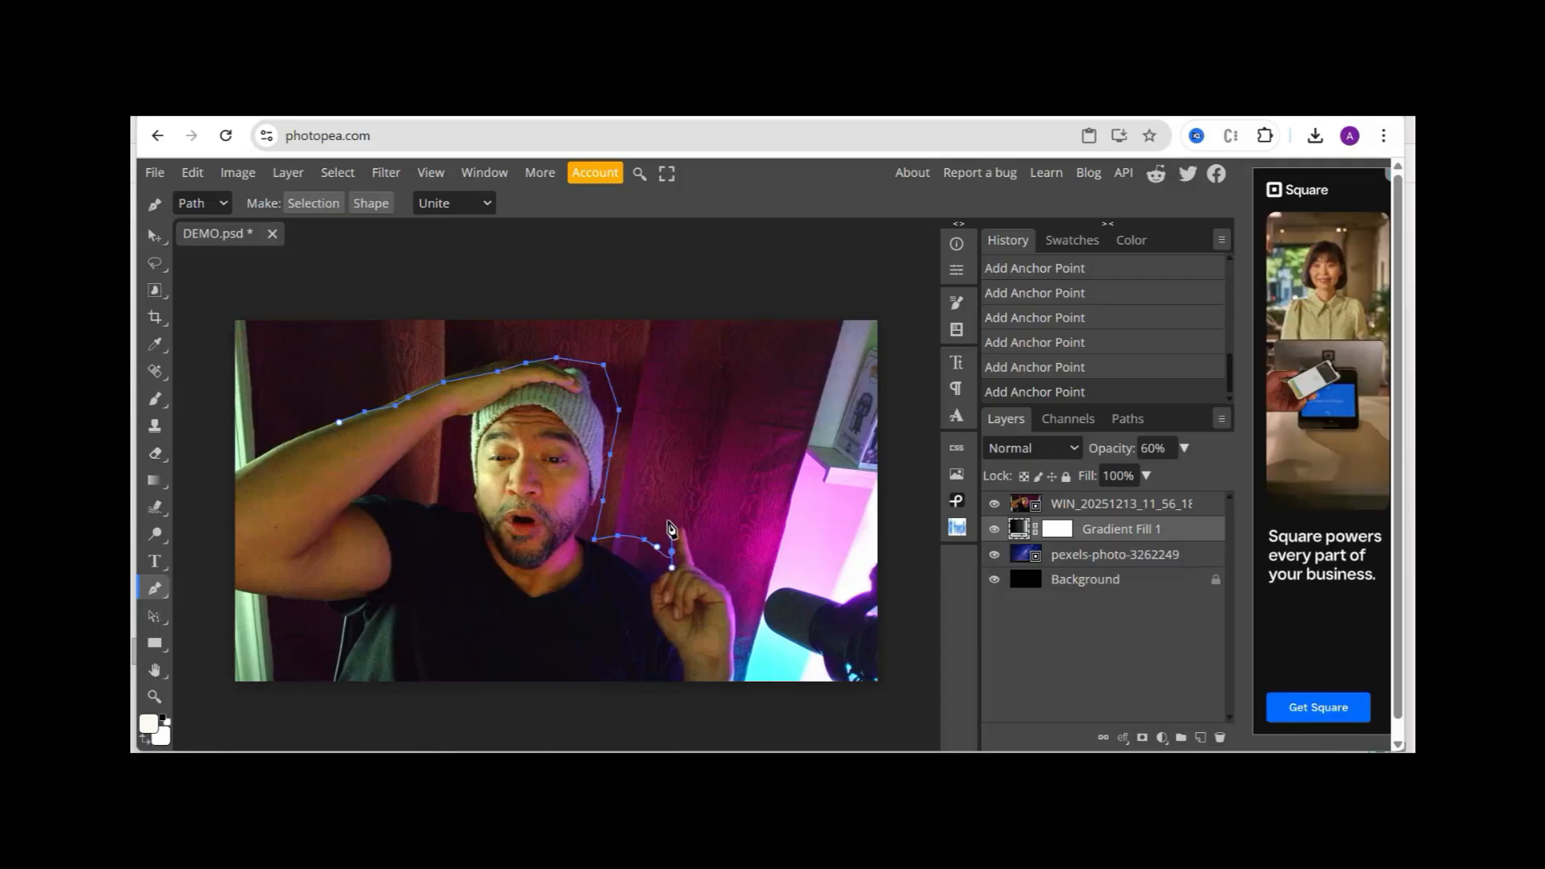
left_click(671, 513)
left_click(685, 512)
left_click(694, 536)
left_click(705, 556)
left_click(729, 578)
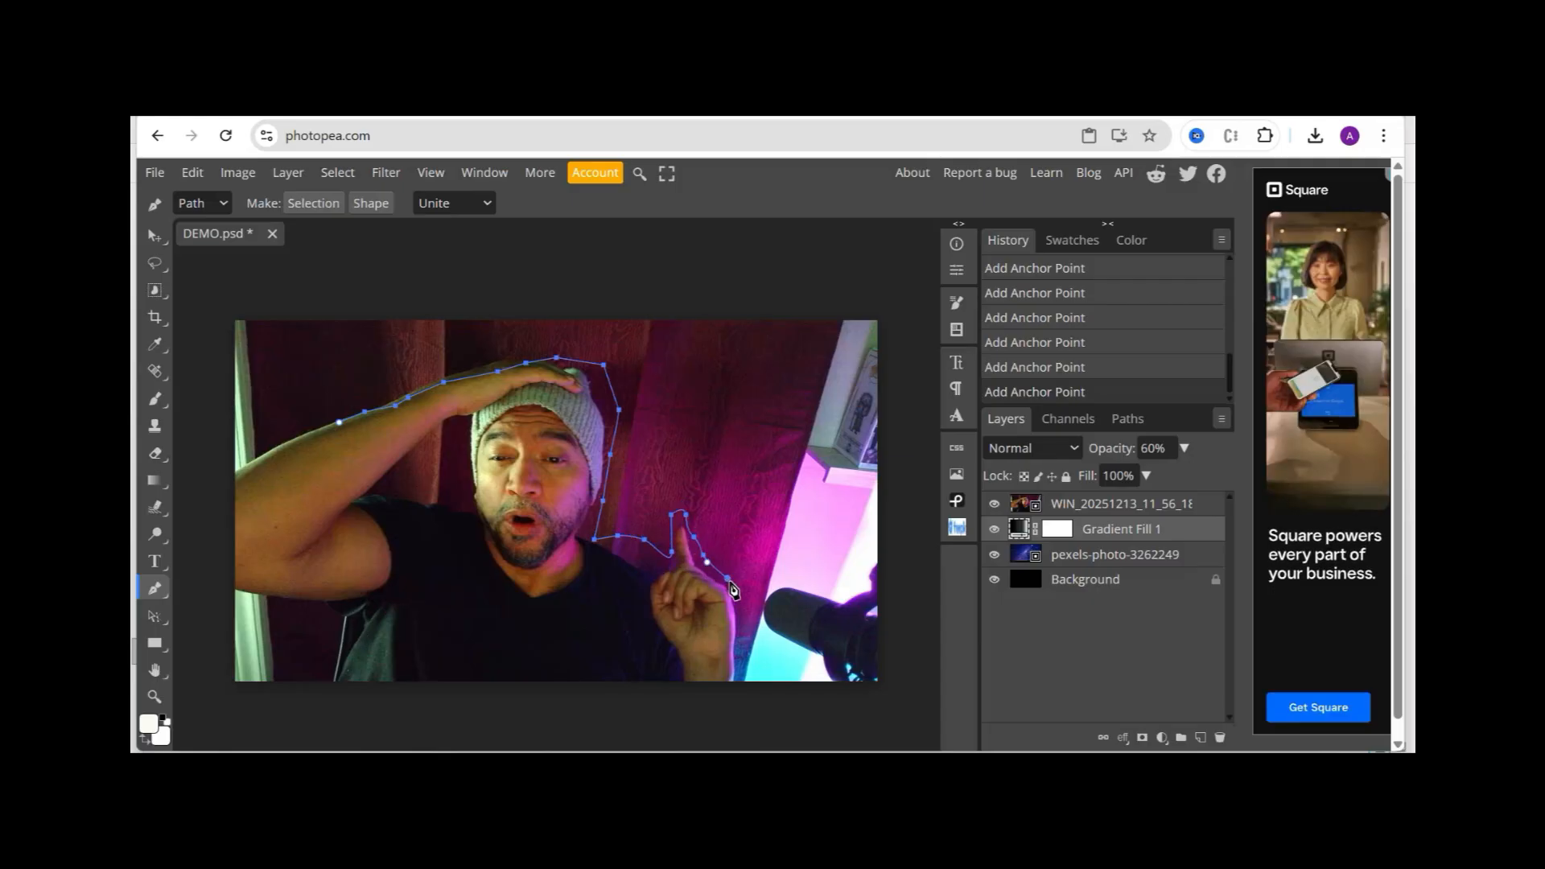
left_click(731, 629)
left_click(741, 661)
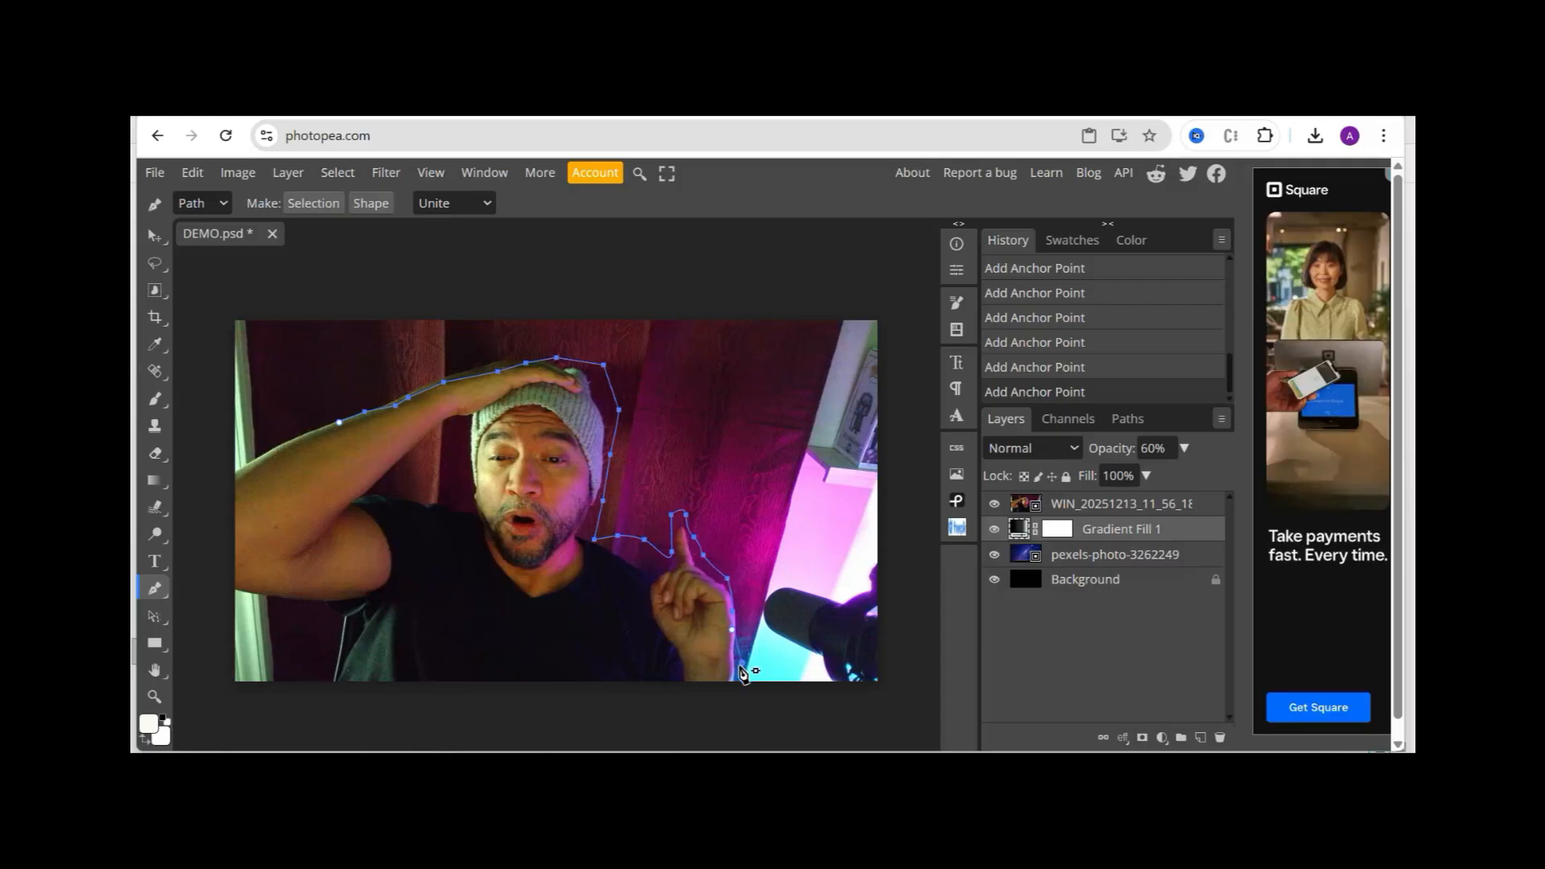
Run the path along the bottom of the photo and up around the elbow, closing it at its first anchor point.
left_click(380, 662)
left_click(287, 654)
left_click(259, 621)
left_click(244, 574)
left_click(237, 514)
left_click(255, 487)
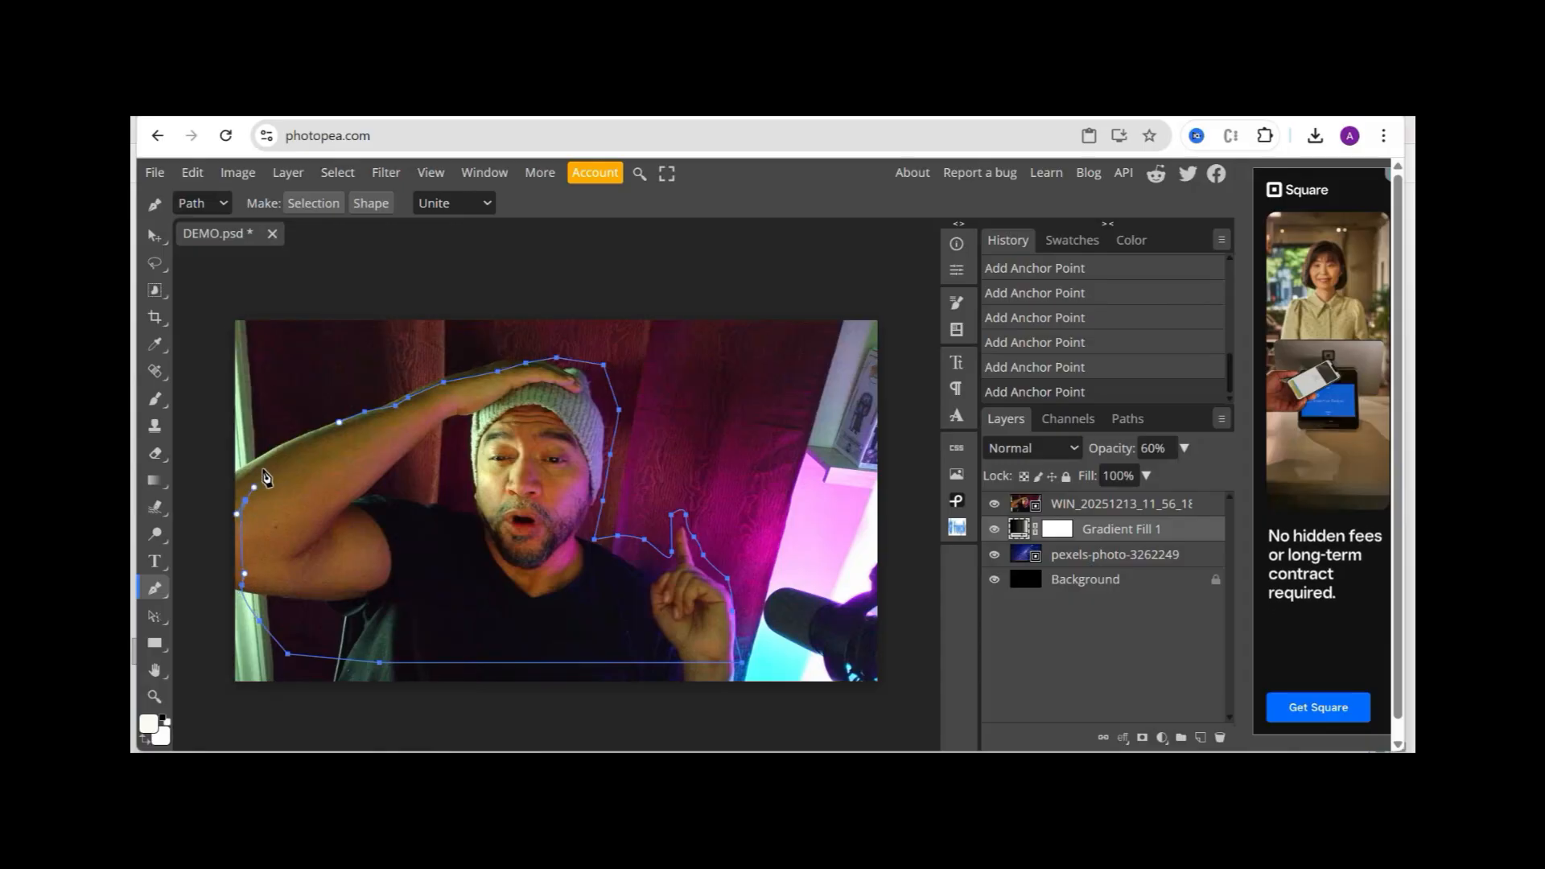
left_click(340, 422)
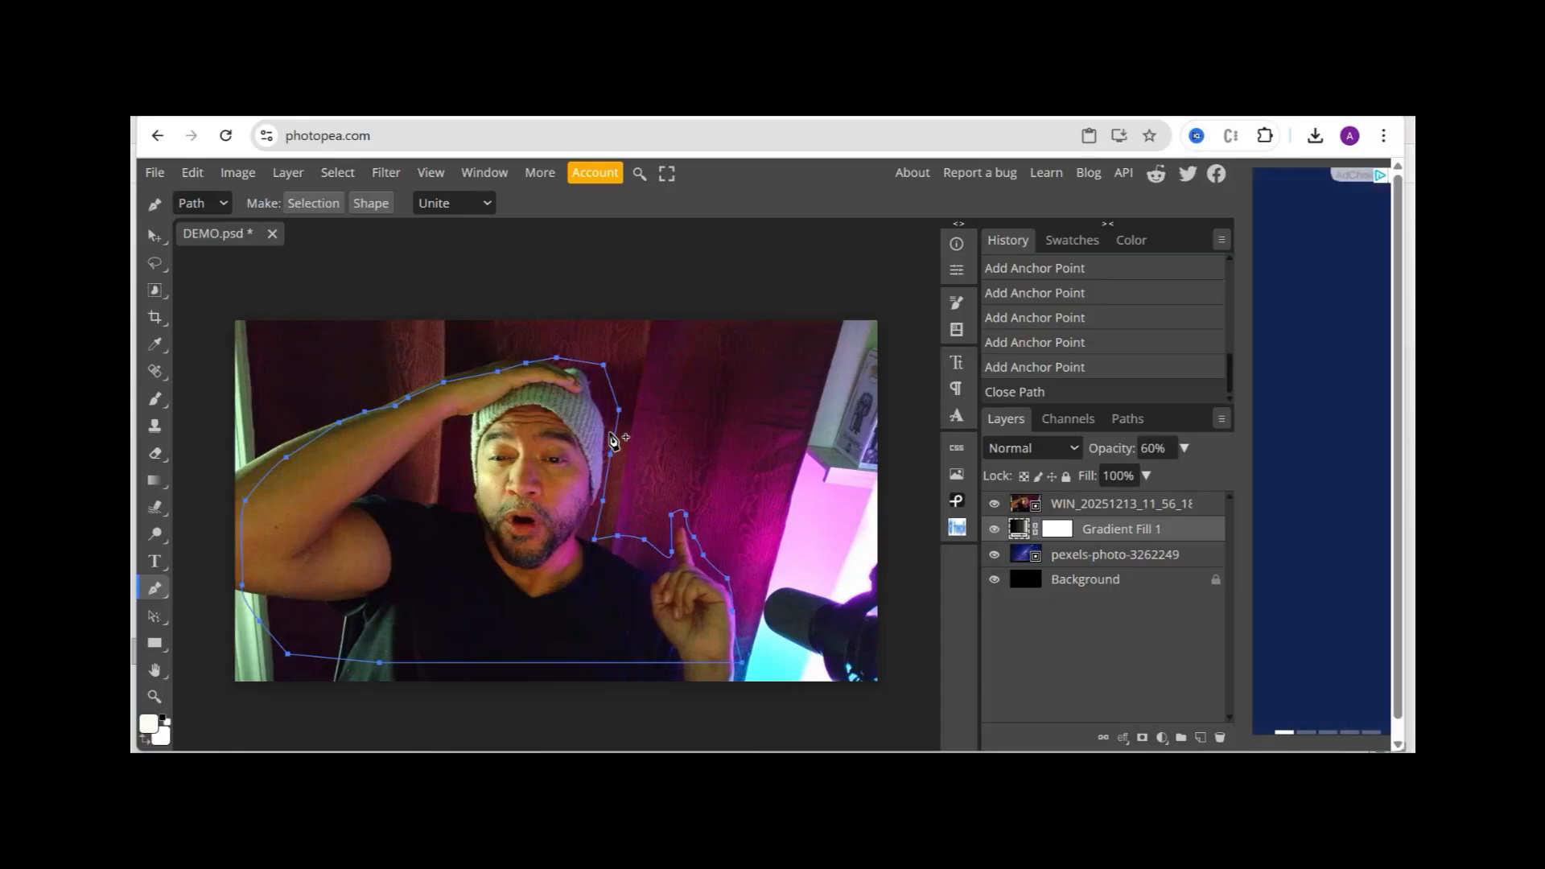
Undo the stray anchor point above the photo and delete the closed path around the man.
left_click(331, 173)
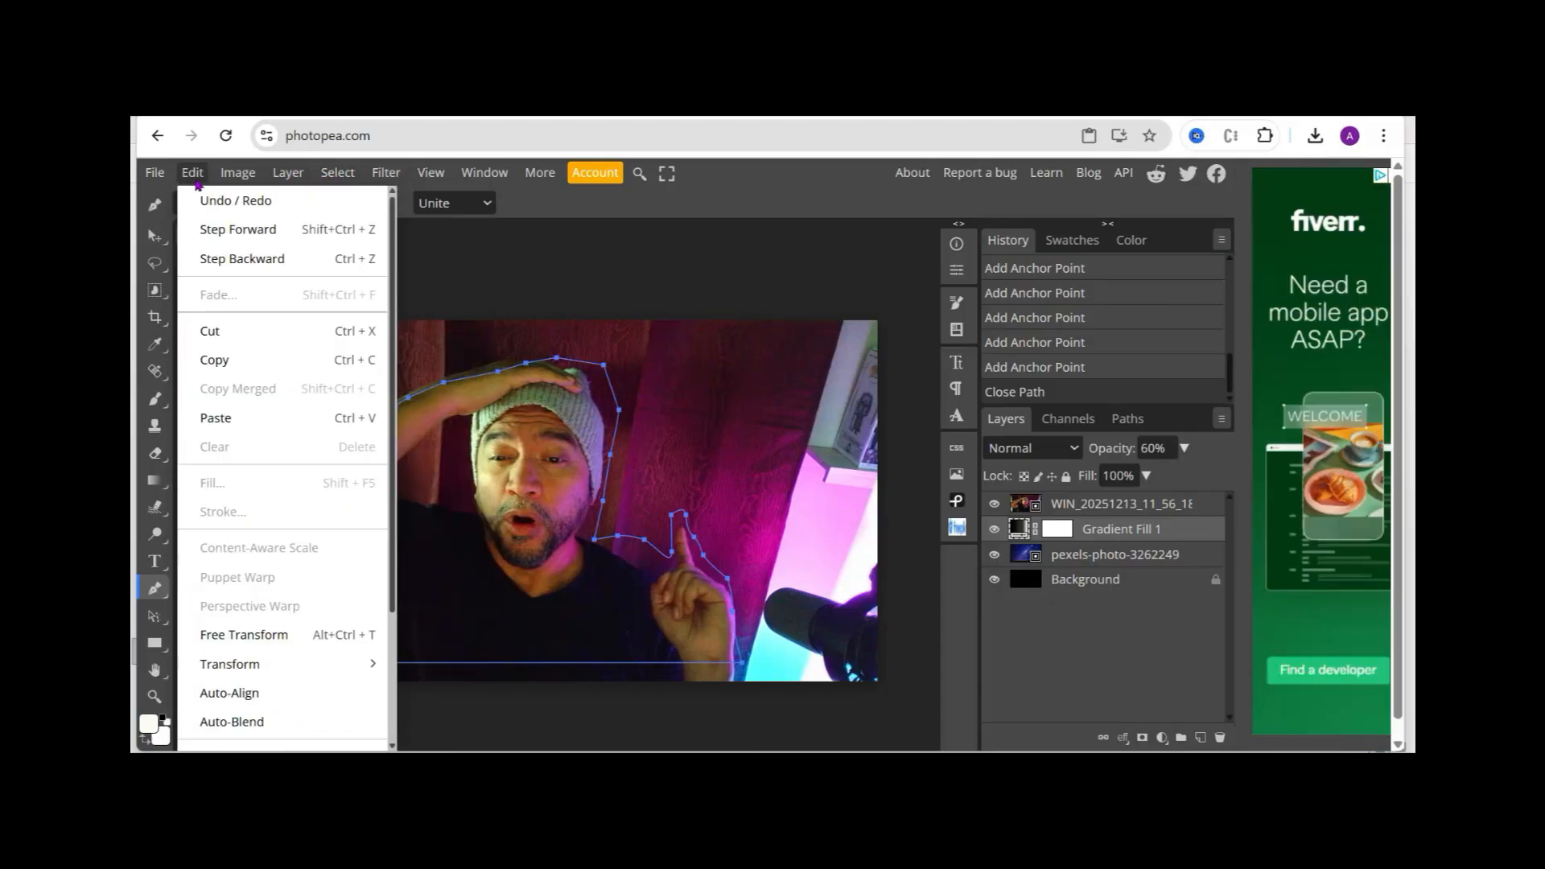
mouse_move(162, 187)
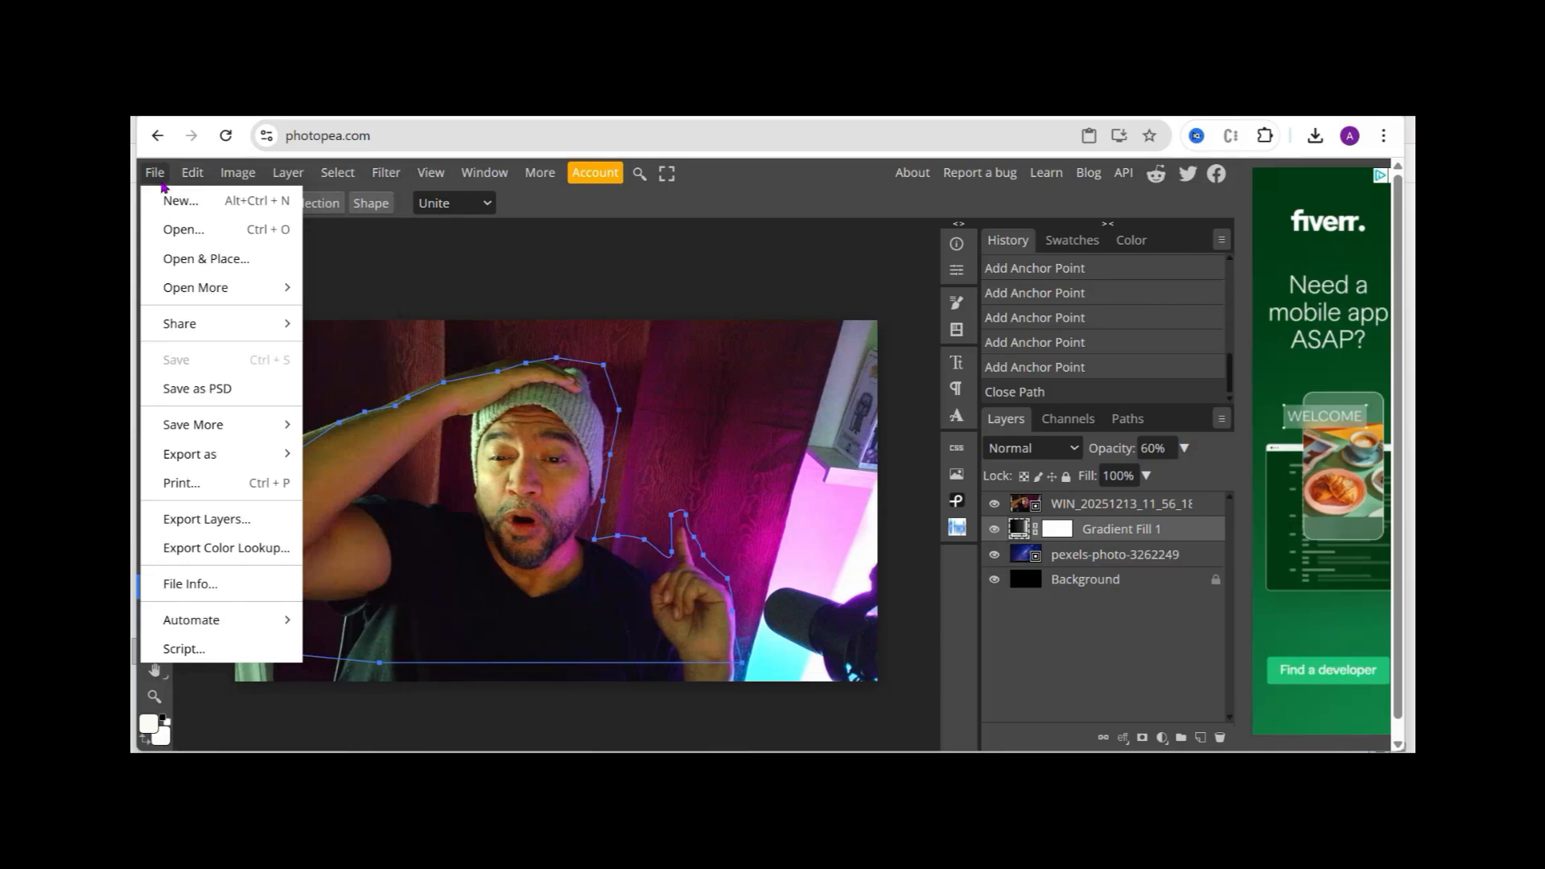
left_click(480, 292)
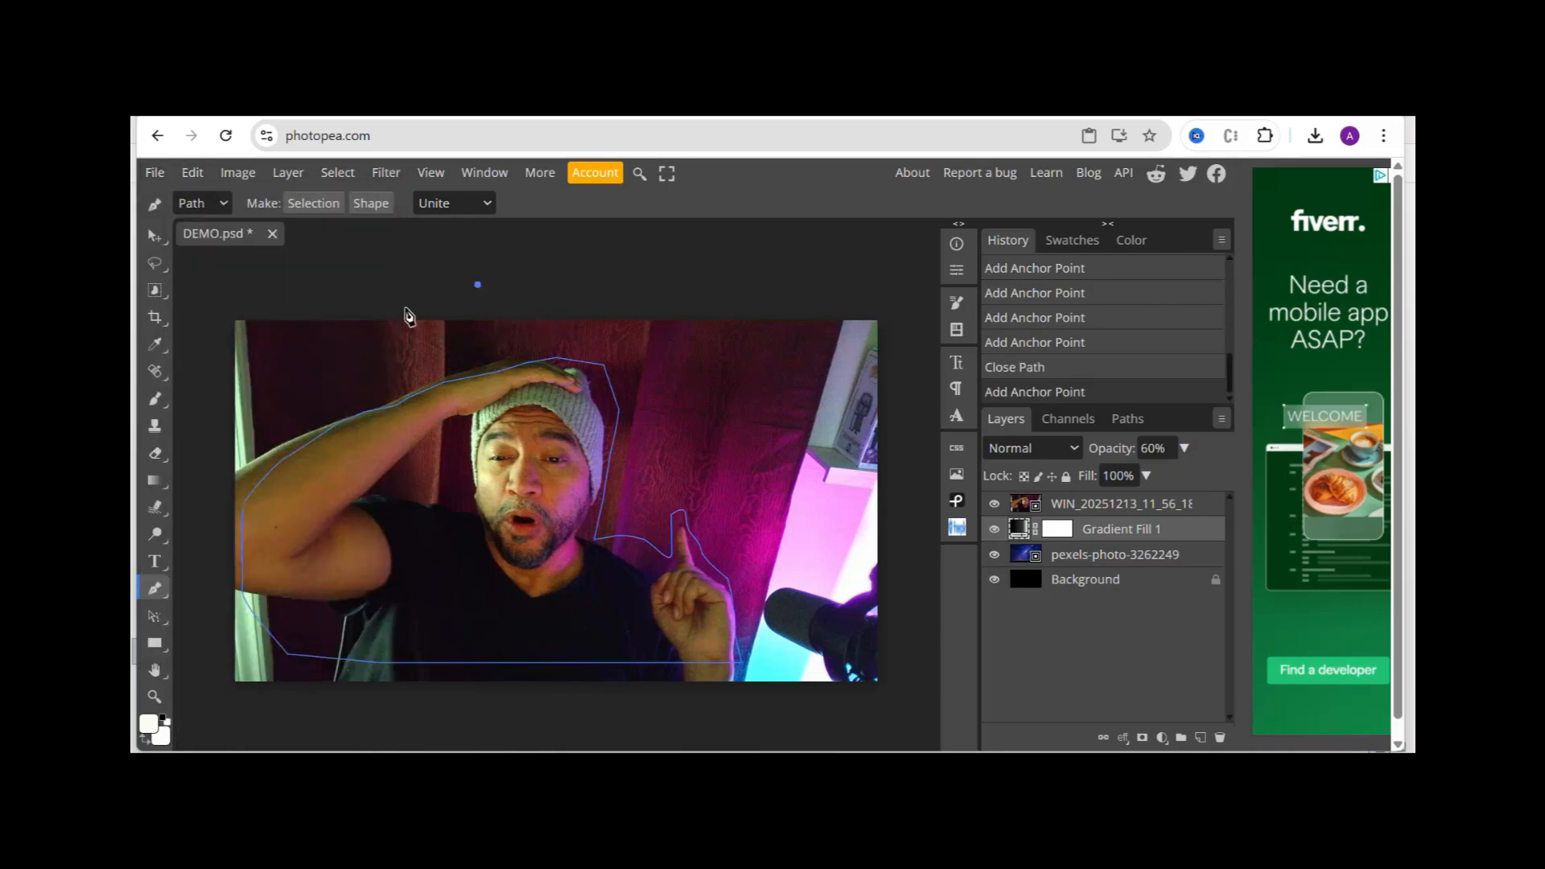
left_click(192, 172)
left_click(221, 197)
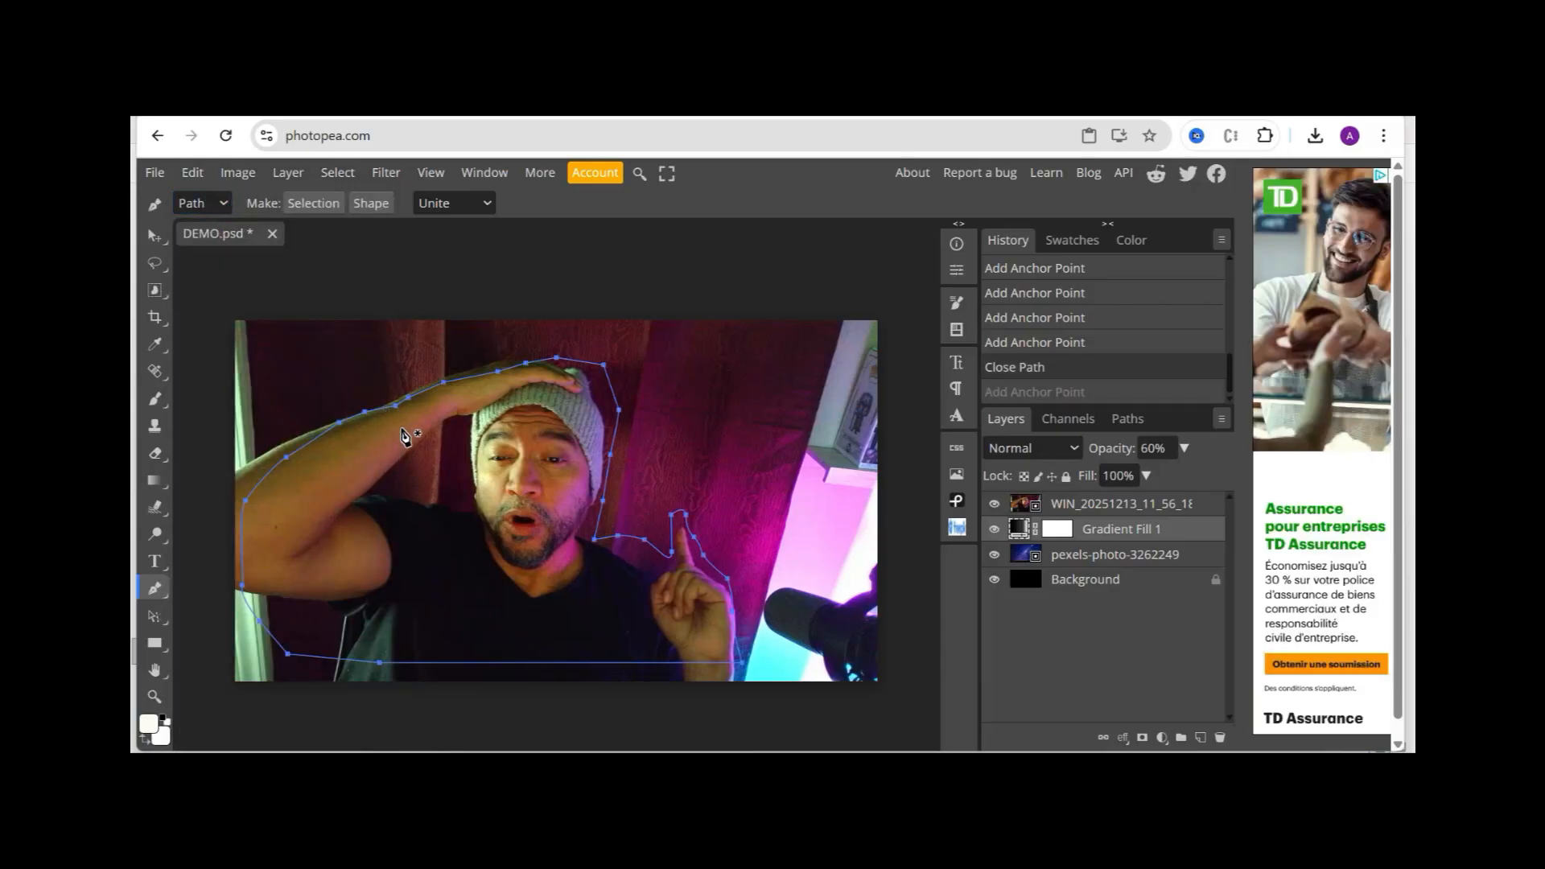
key("Delete")
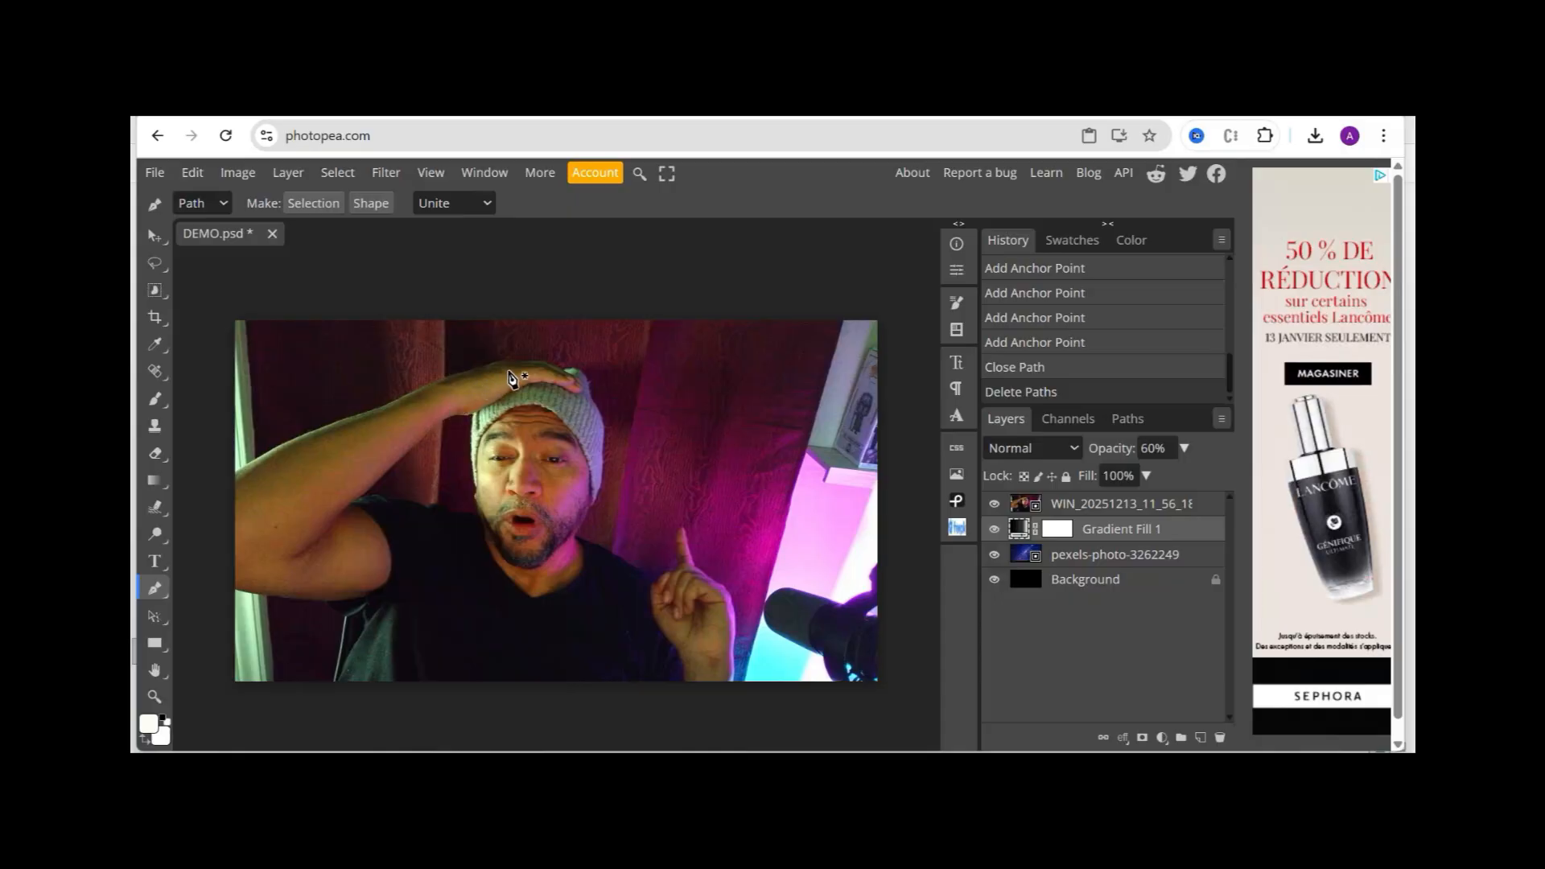
Trace a short four-point path along the raised forearm, and delete it along with the Gradient Fill 1 layer.
left_click(321, 430)
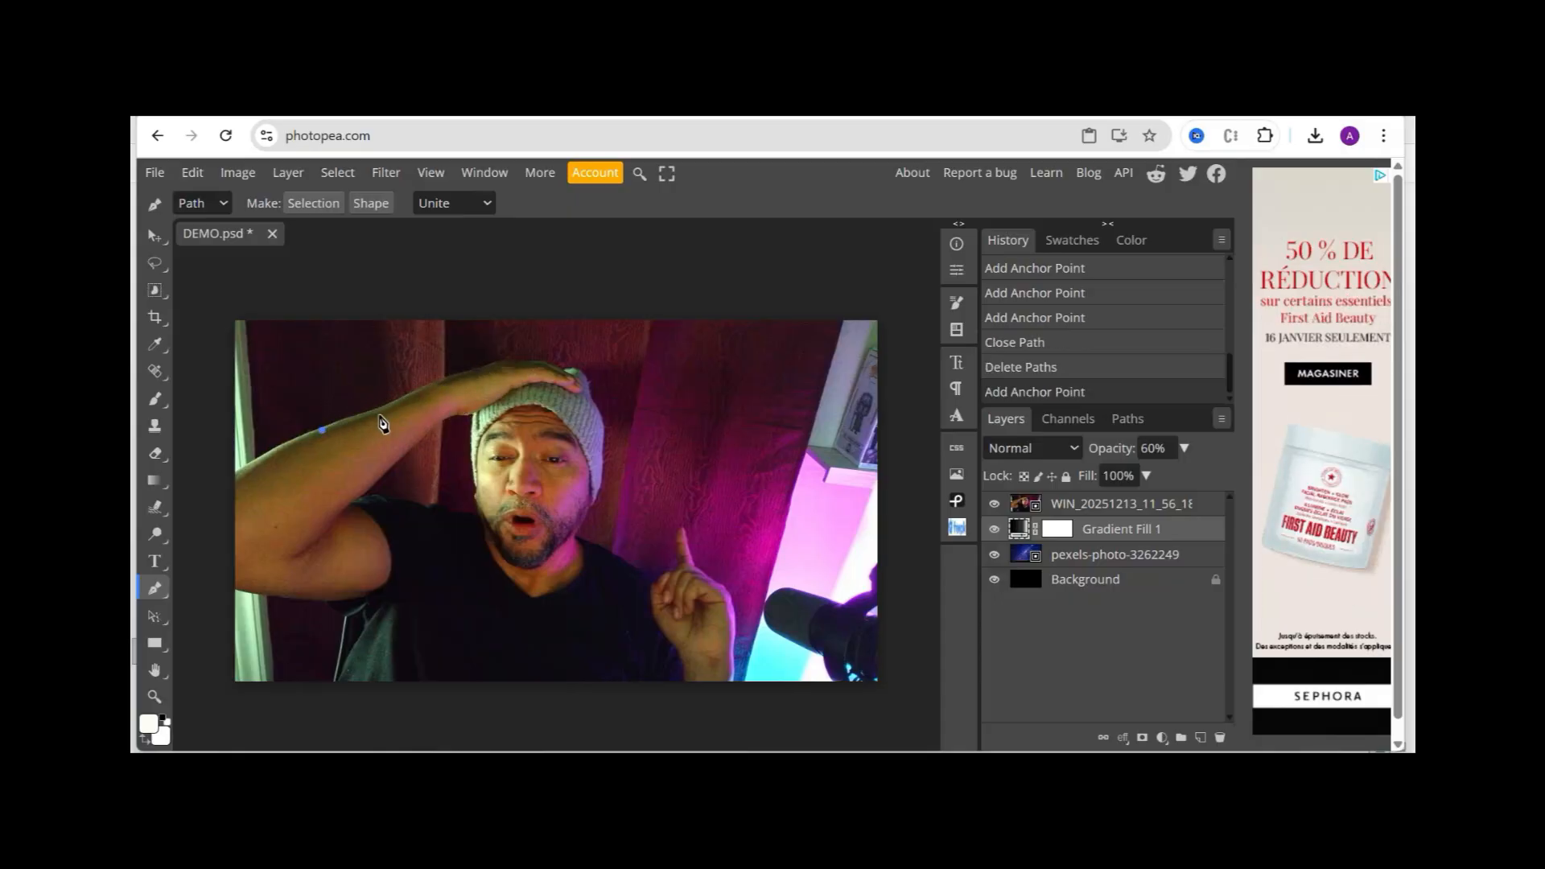
left_click(380, 415)
left_click(412, 397)
left_click(473, 379)
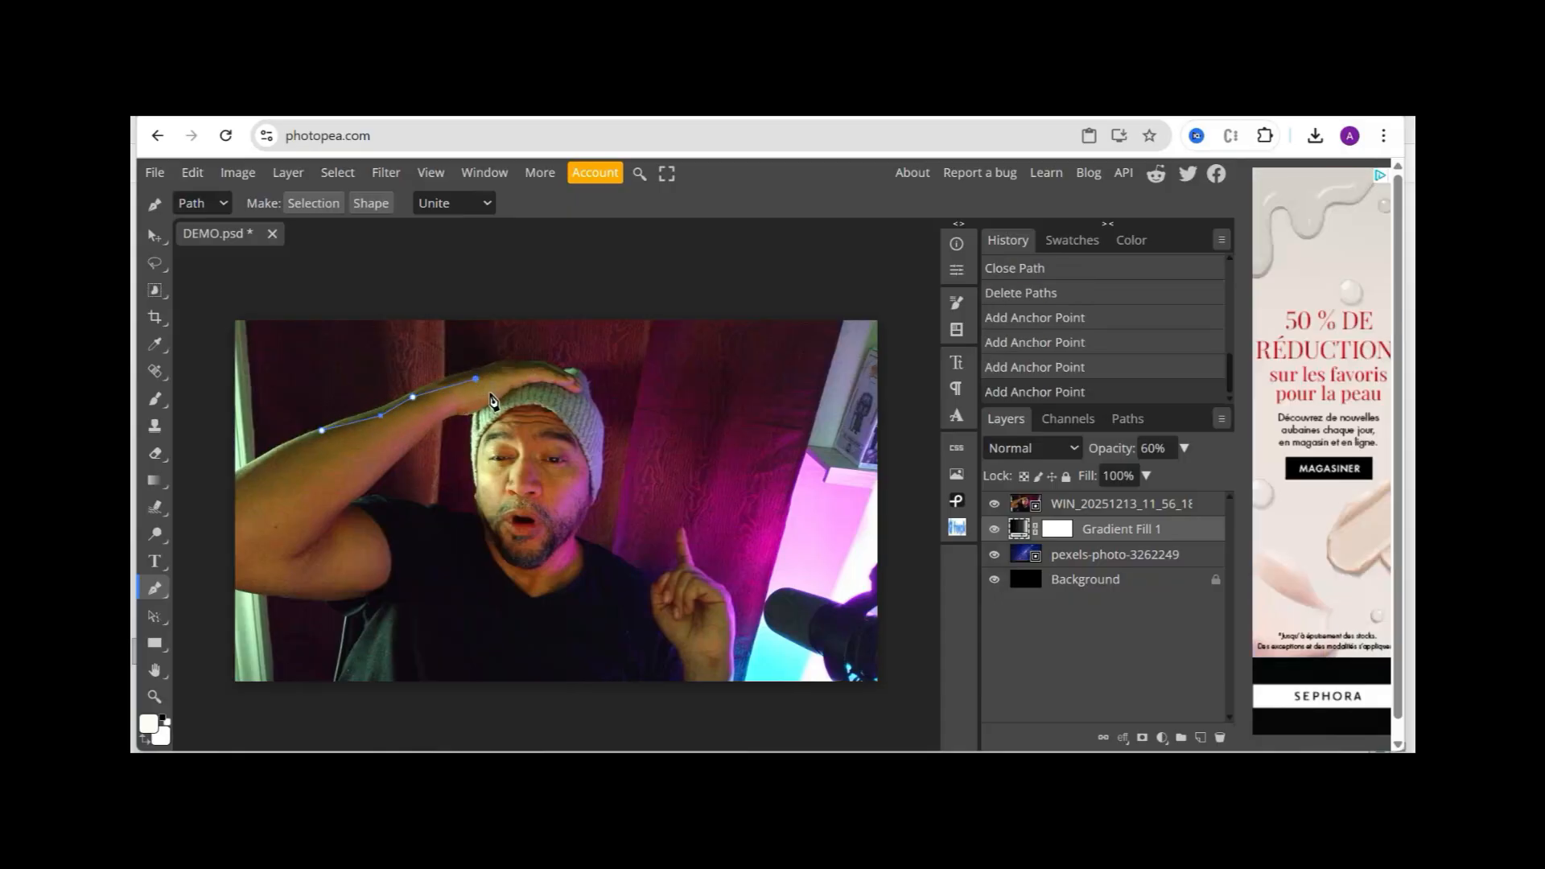
key("Delete")
key("Delete")
key("Delete")
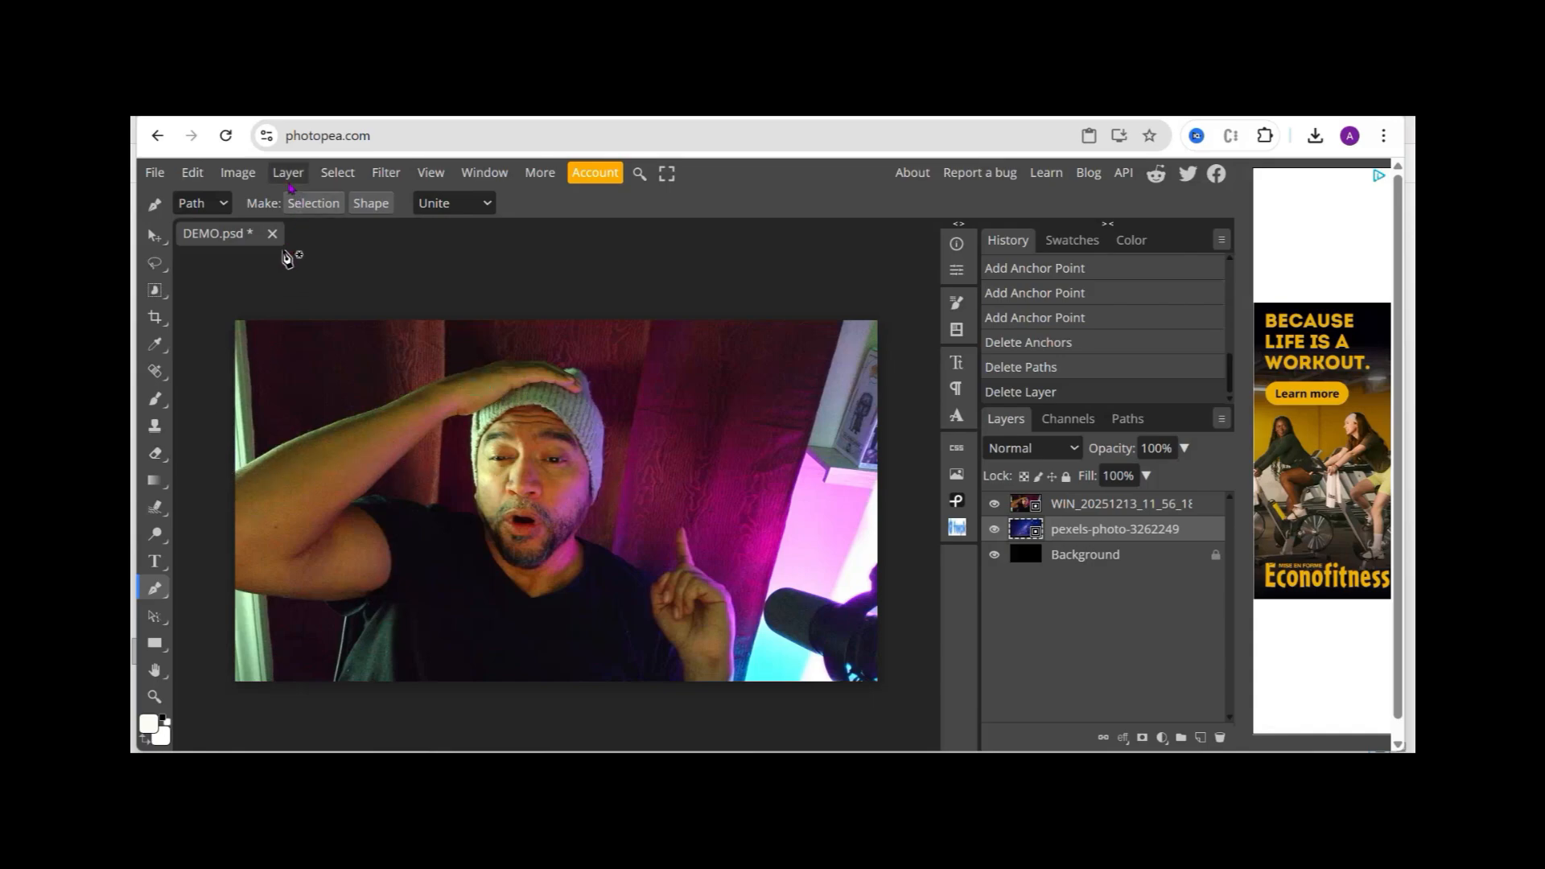
Apply Remove BG to the pexels-photo-3262249 layer, agreeing to watch the short ad and closing it when finished.
left_click(333, 173)
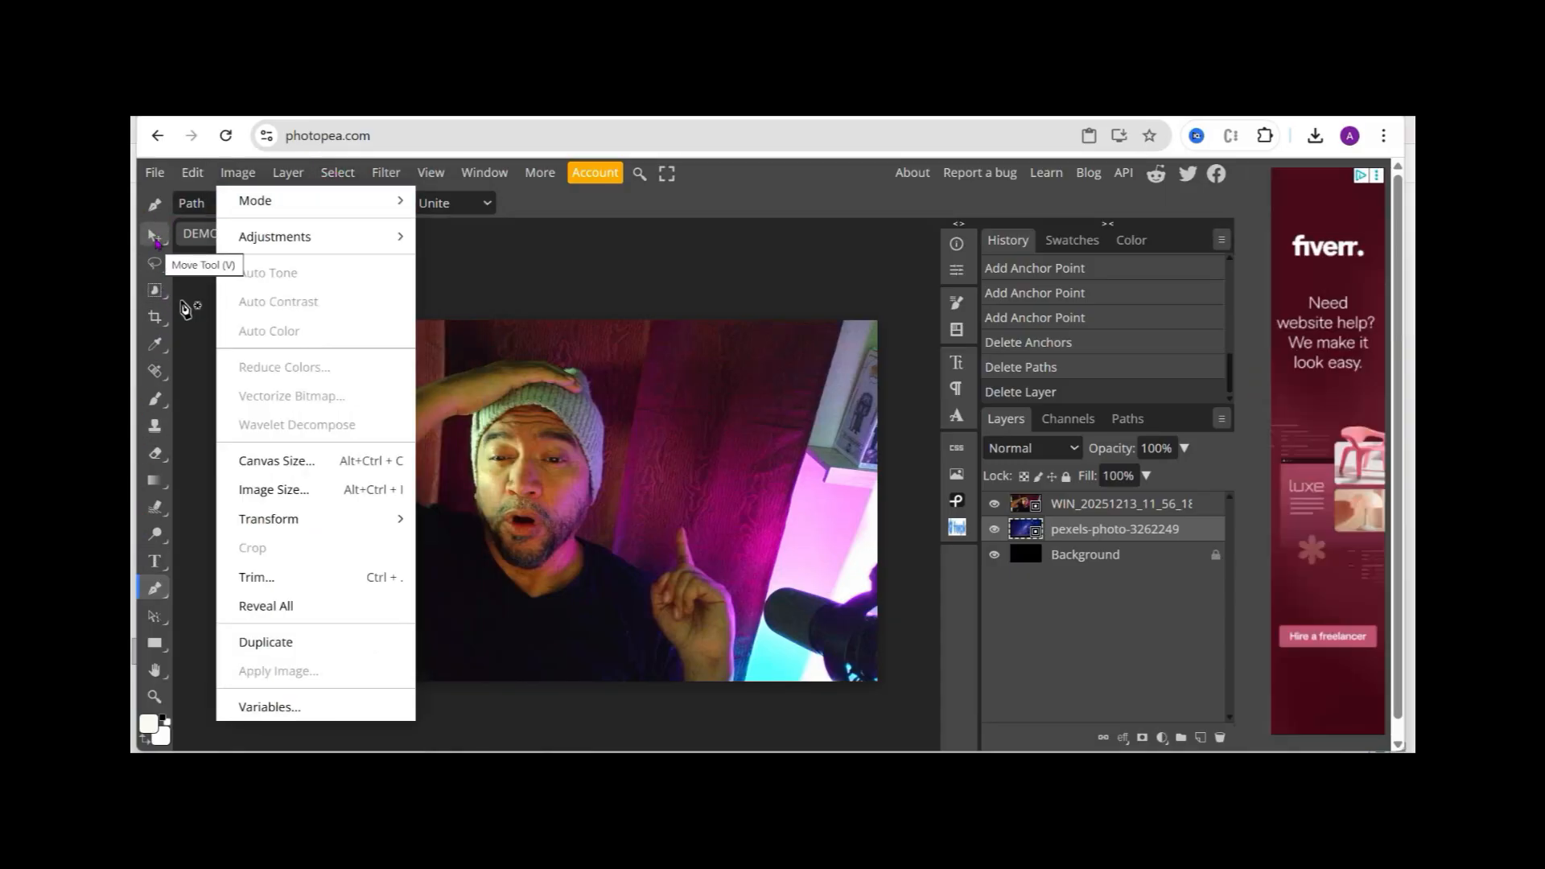
left_click(154, 237)
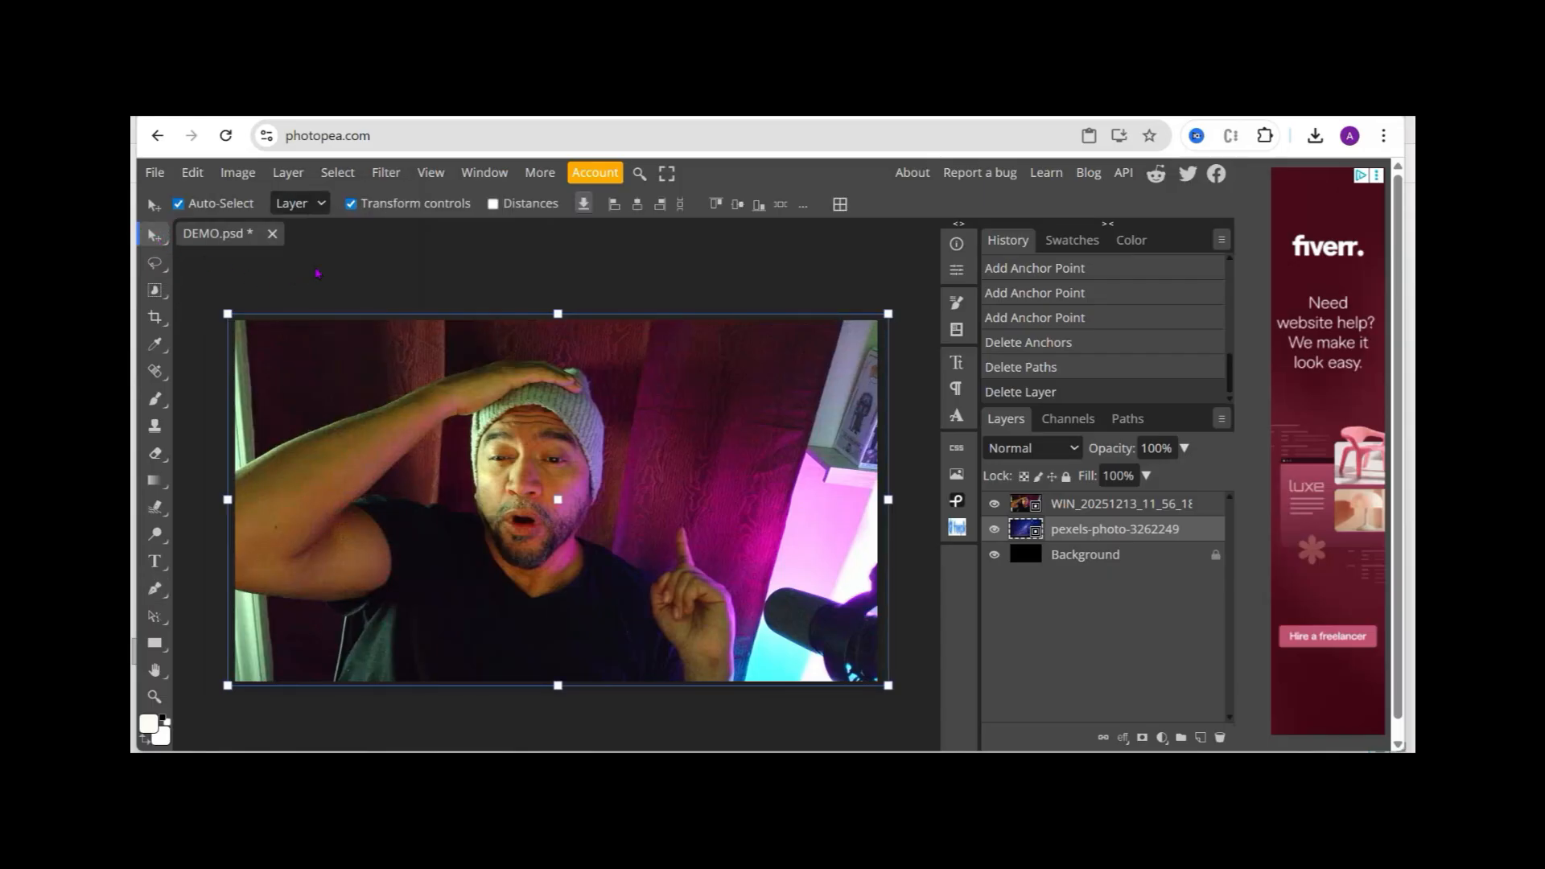
left_click(337, 172)
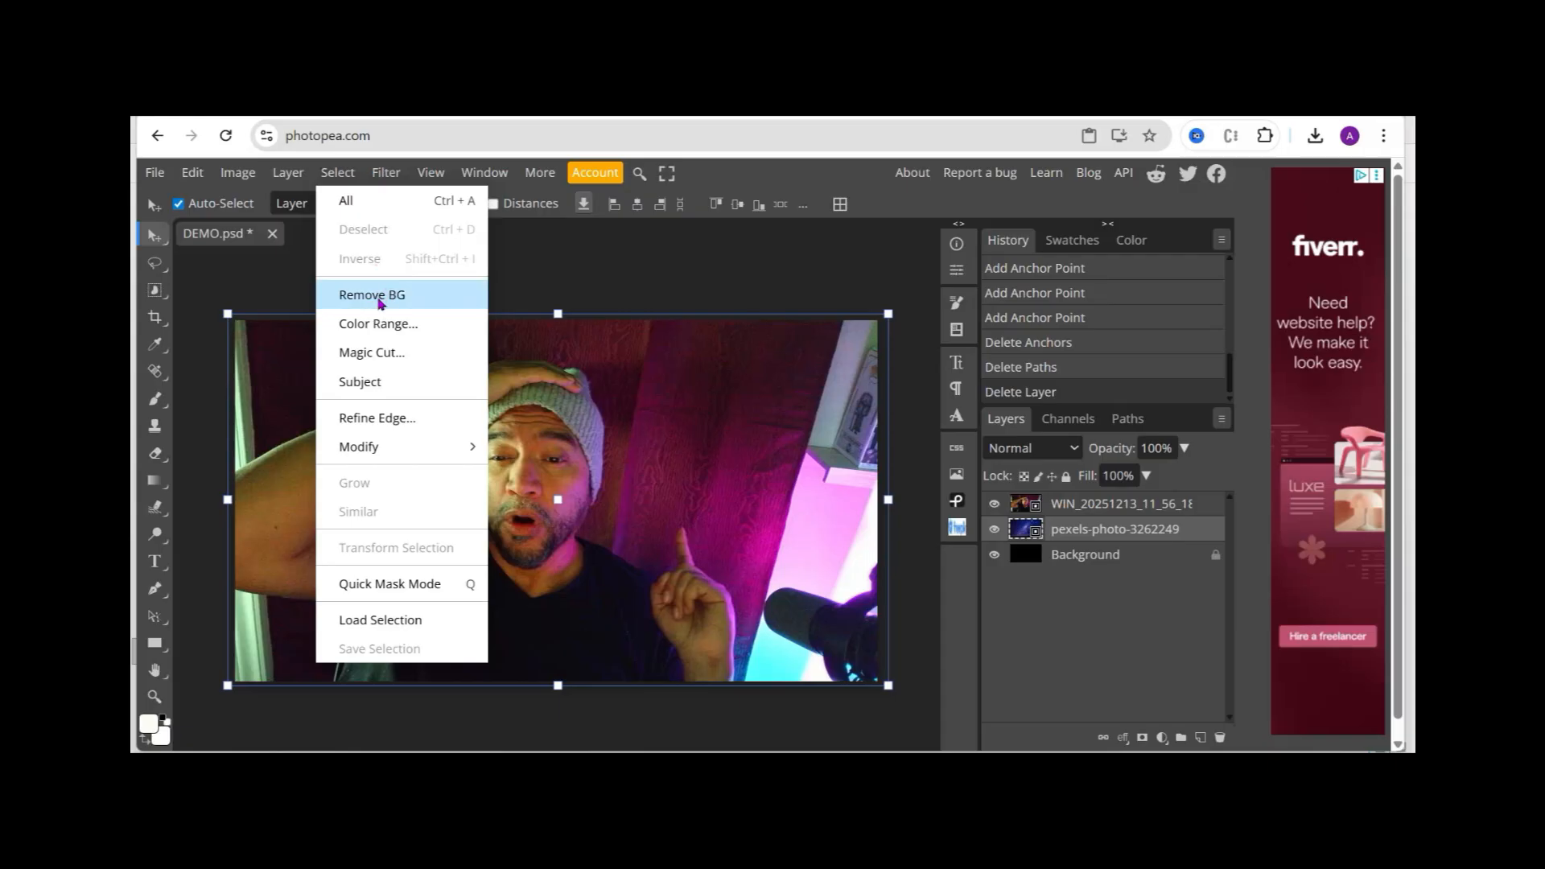
left_click(388, 296)
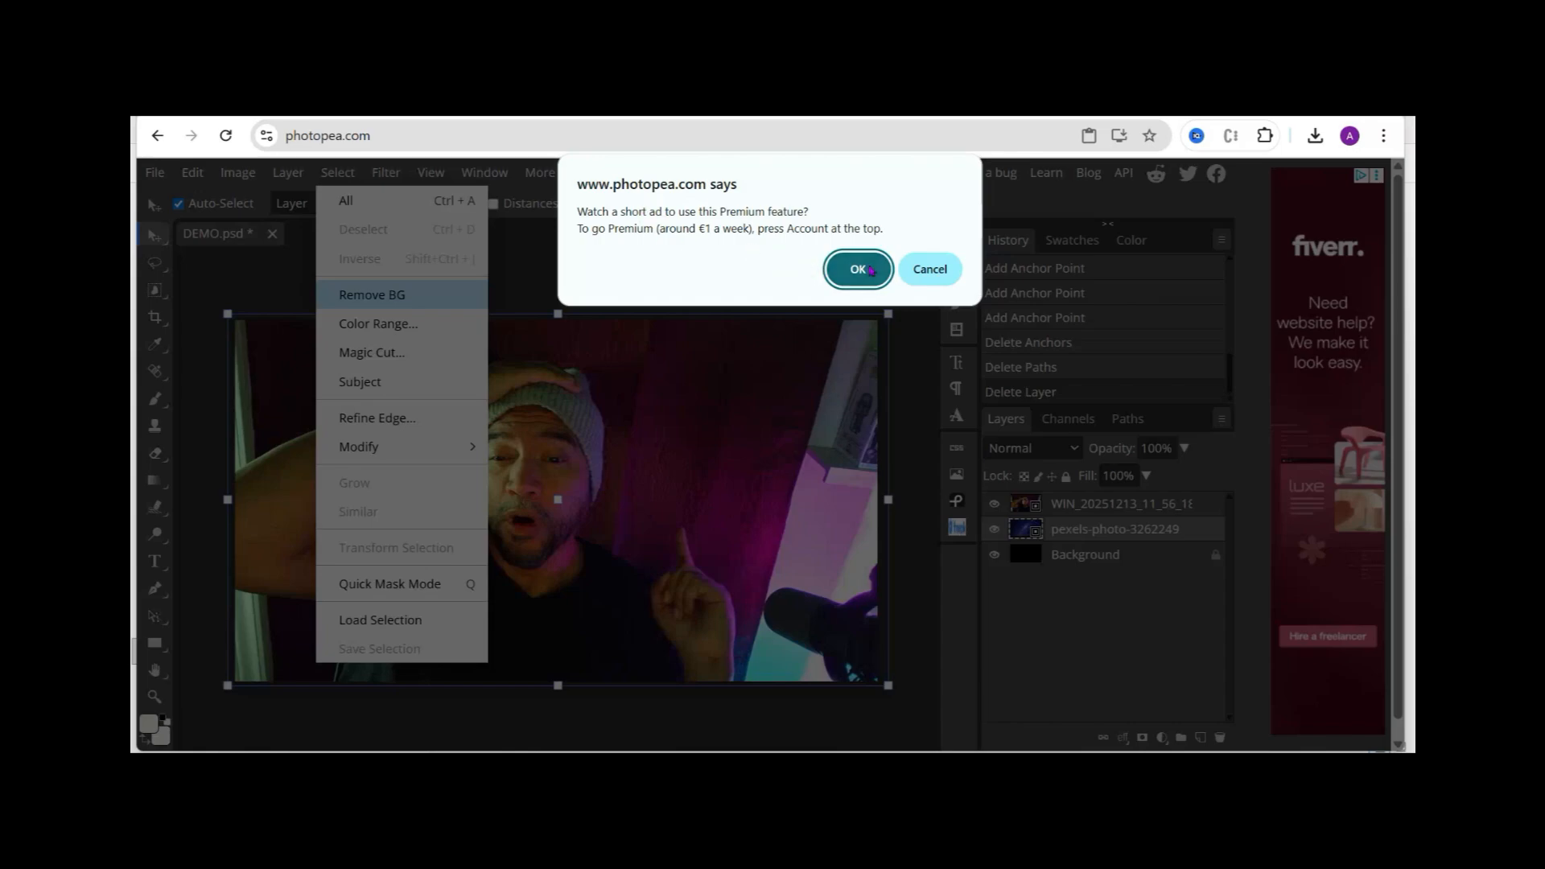
left_click(858, 270)
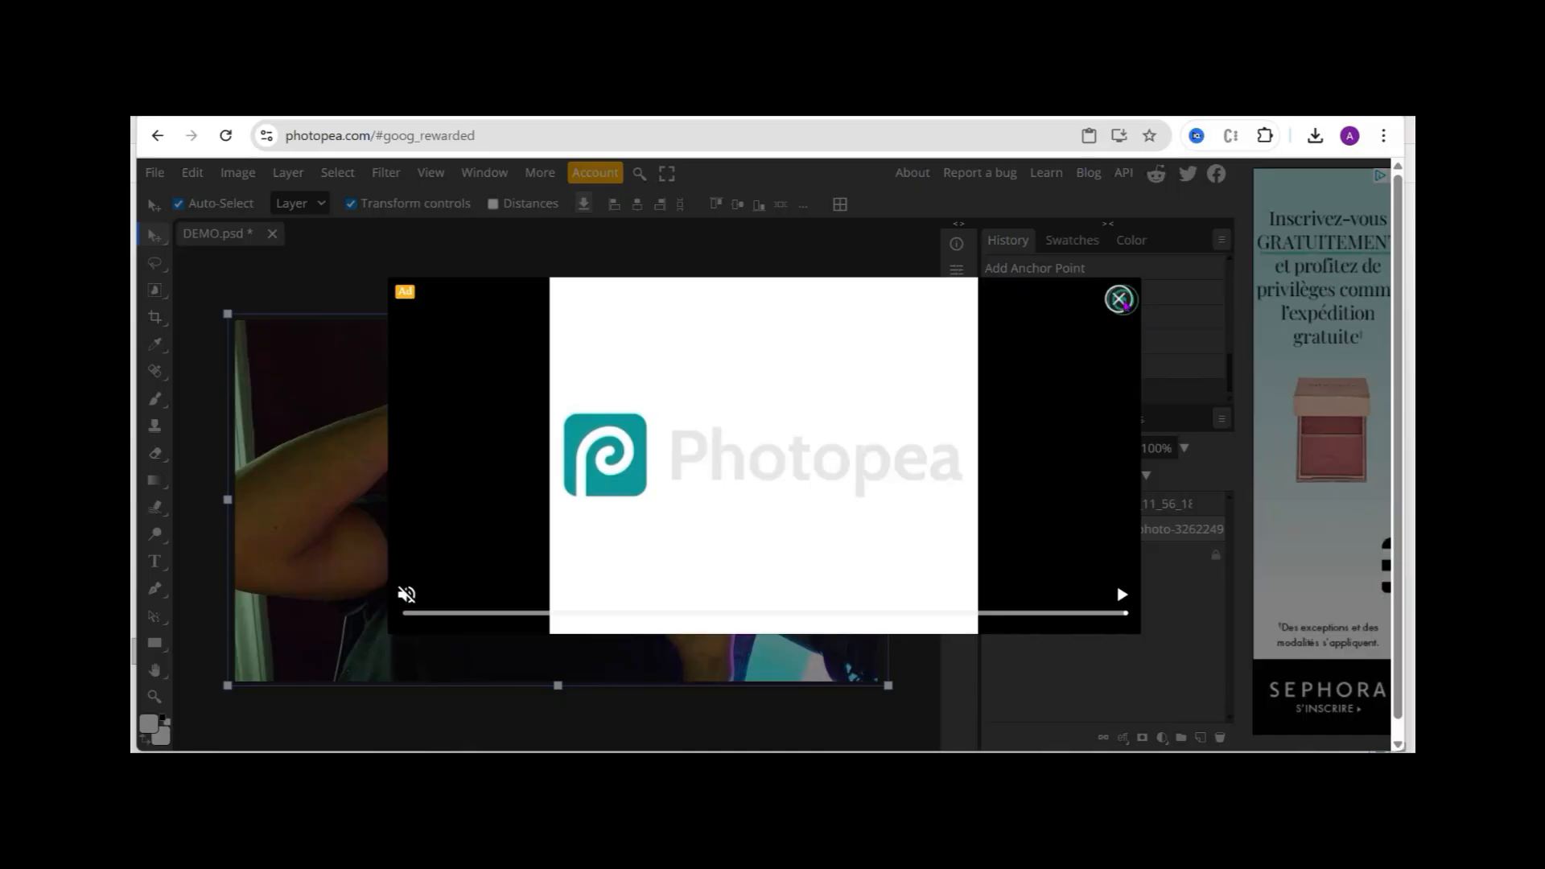
left_click(1118, 299)
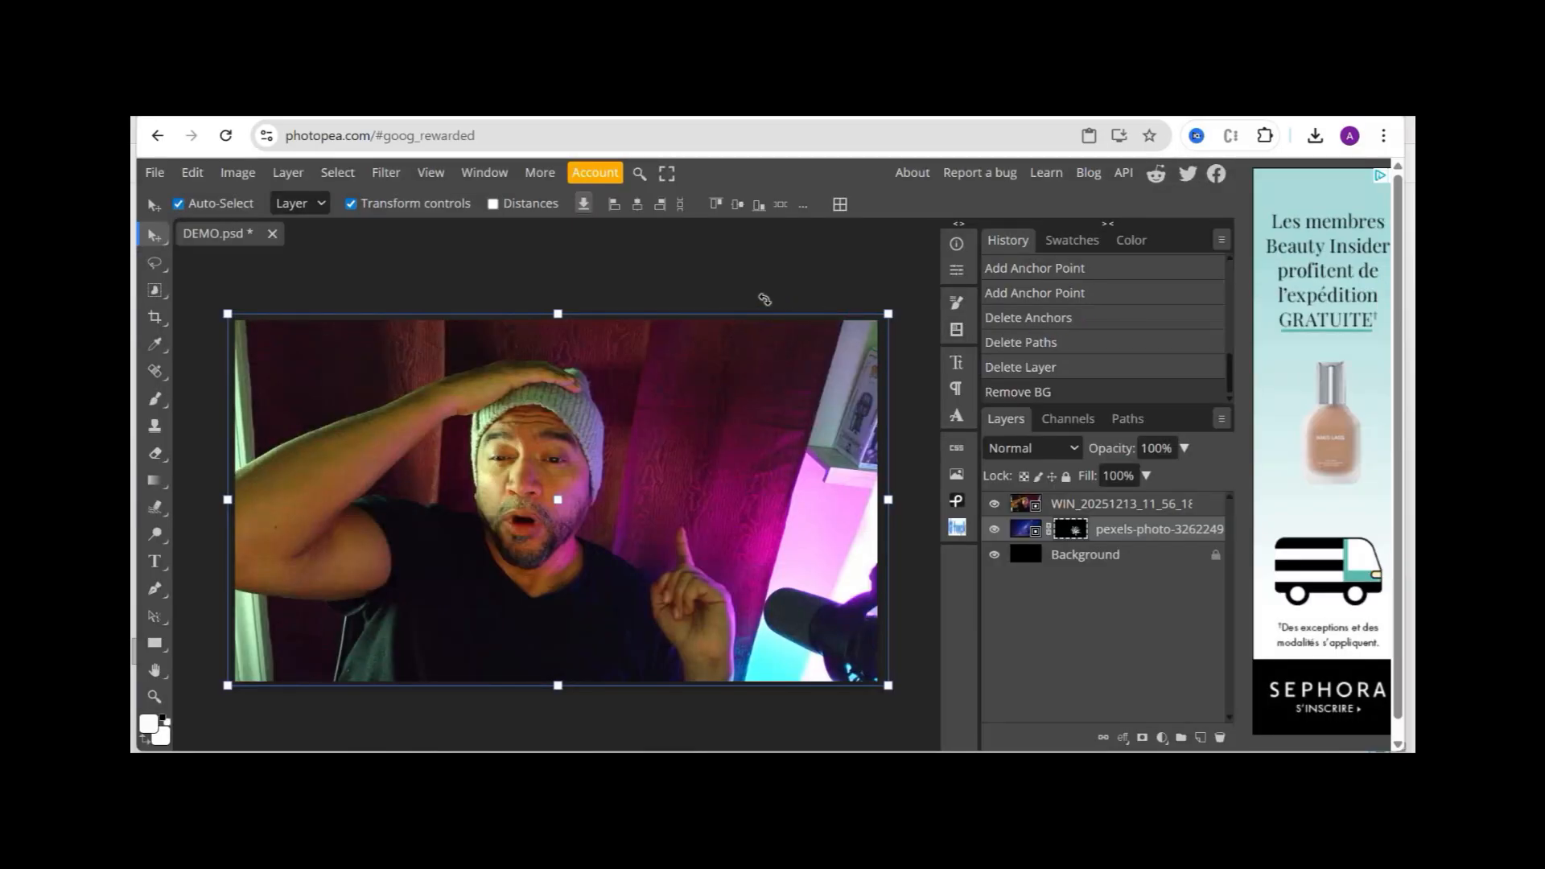
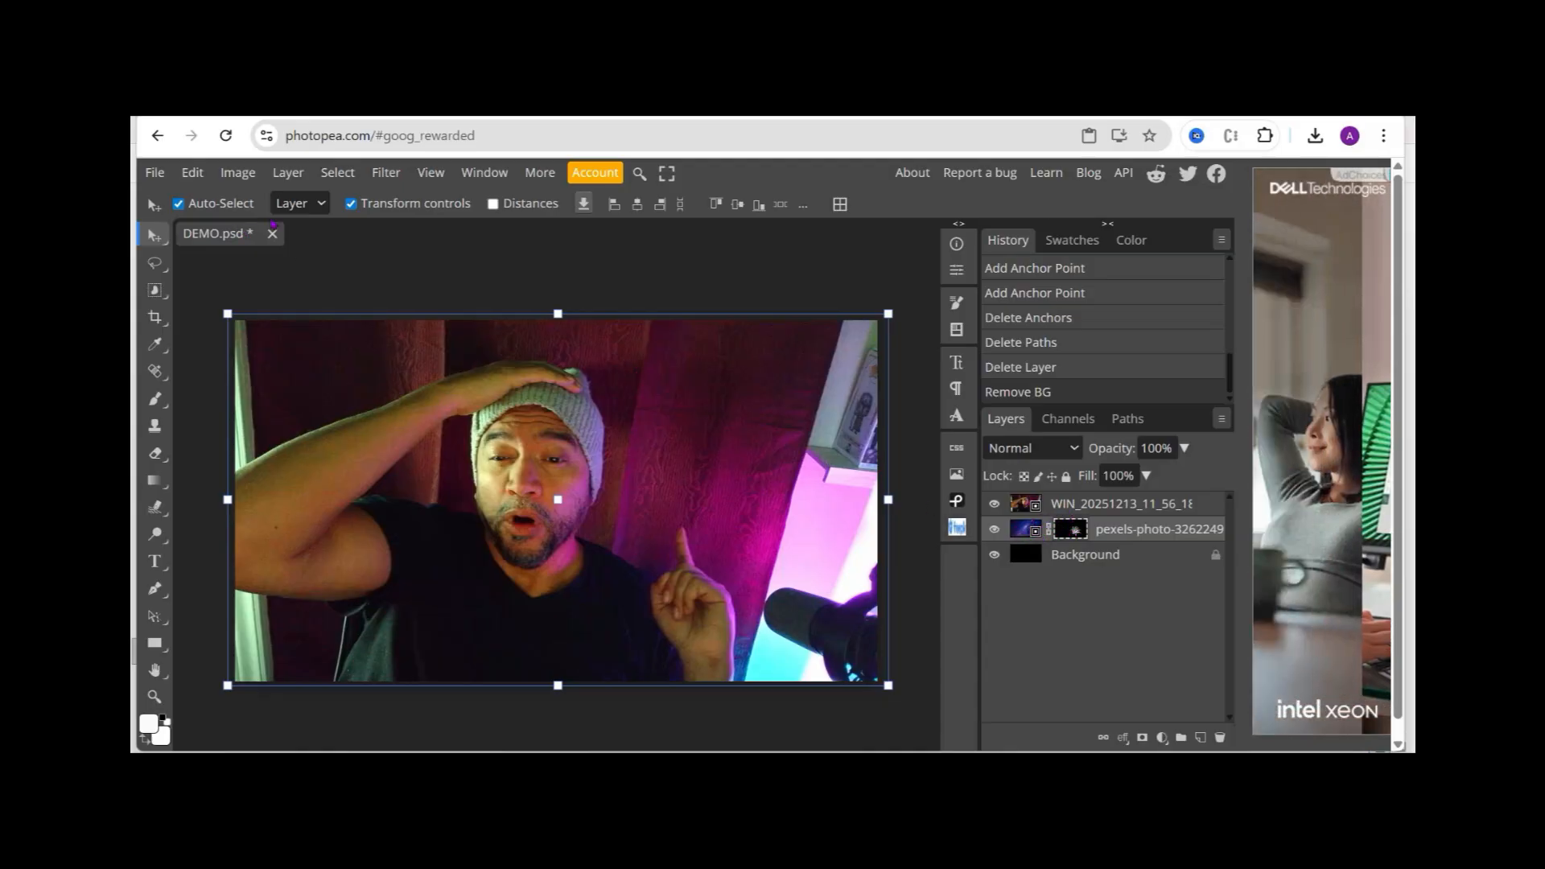
Undo the background removal and the deletion of the Gradient Fill 1 layer.
left_click(190, 172)
left_click(210, 201)
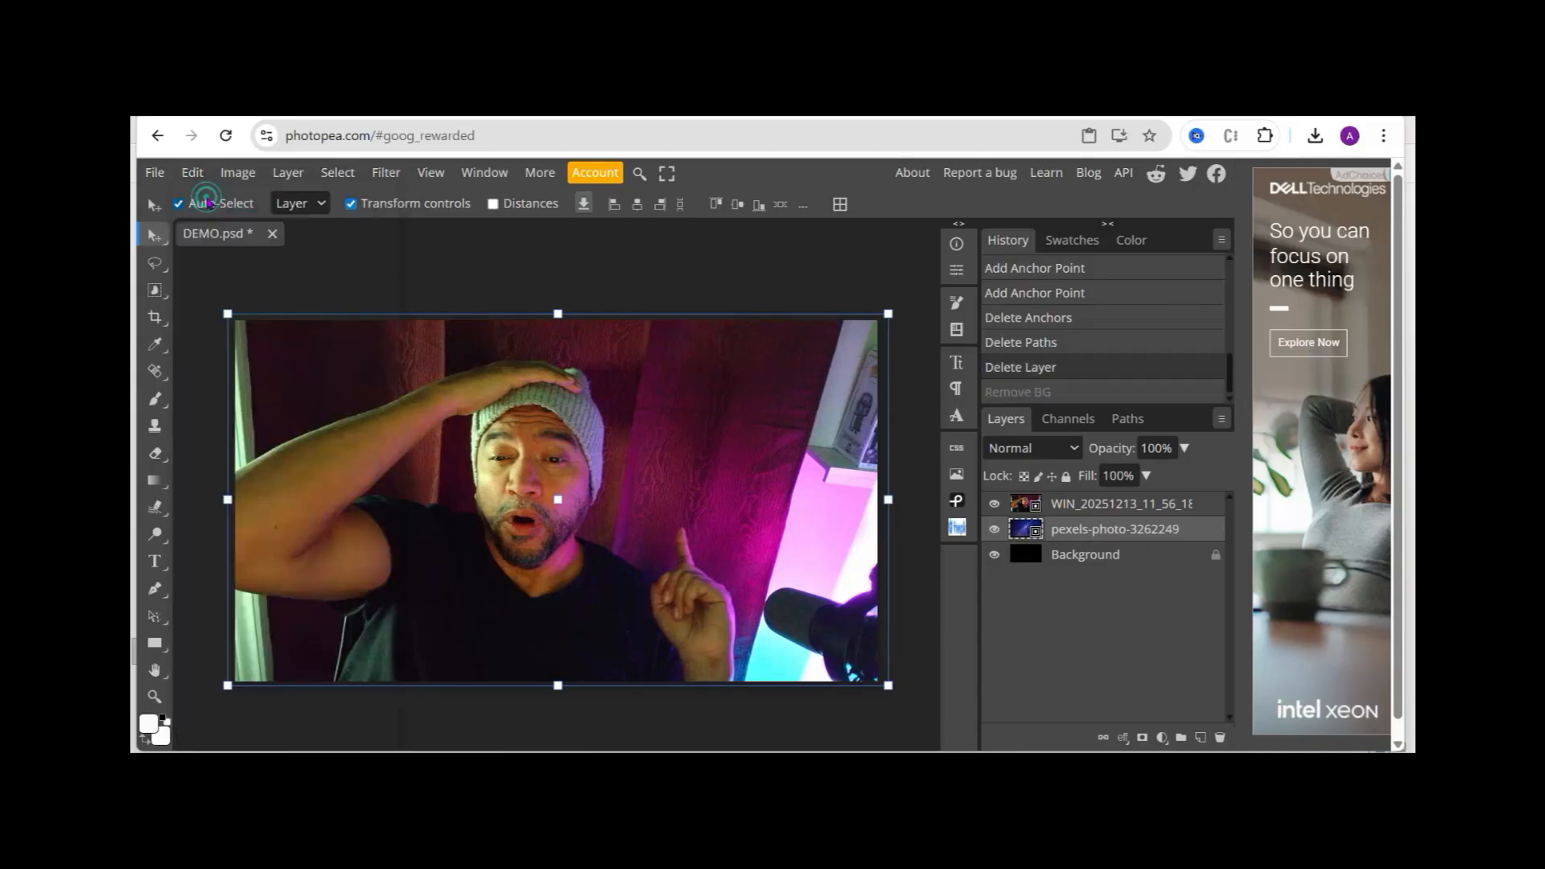
left_click(192, 172)
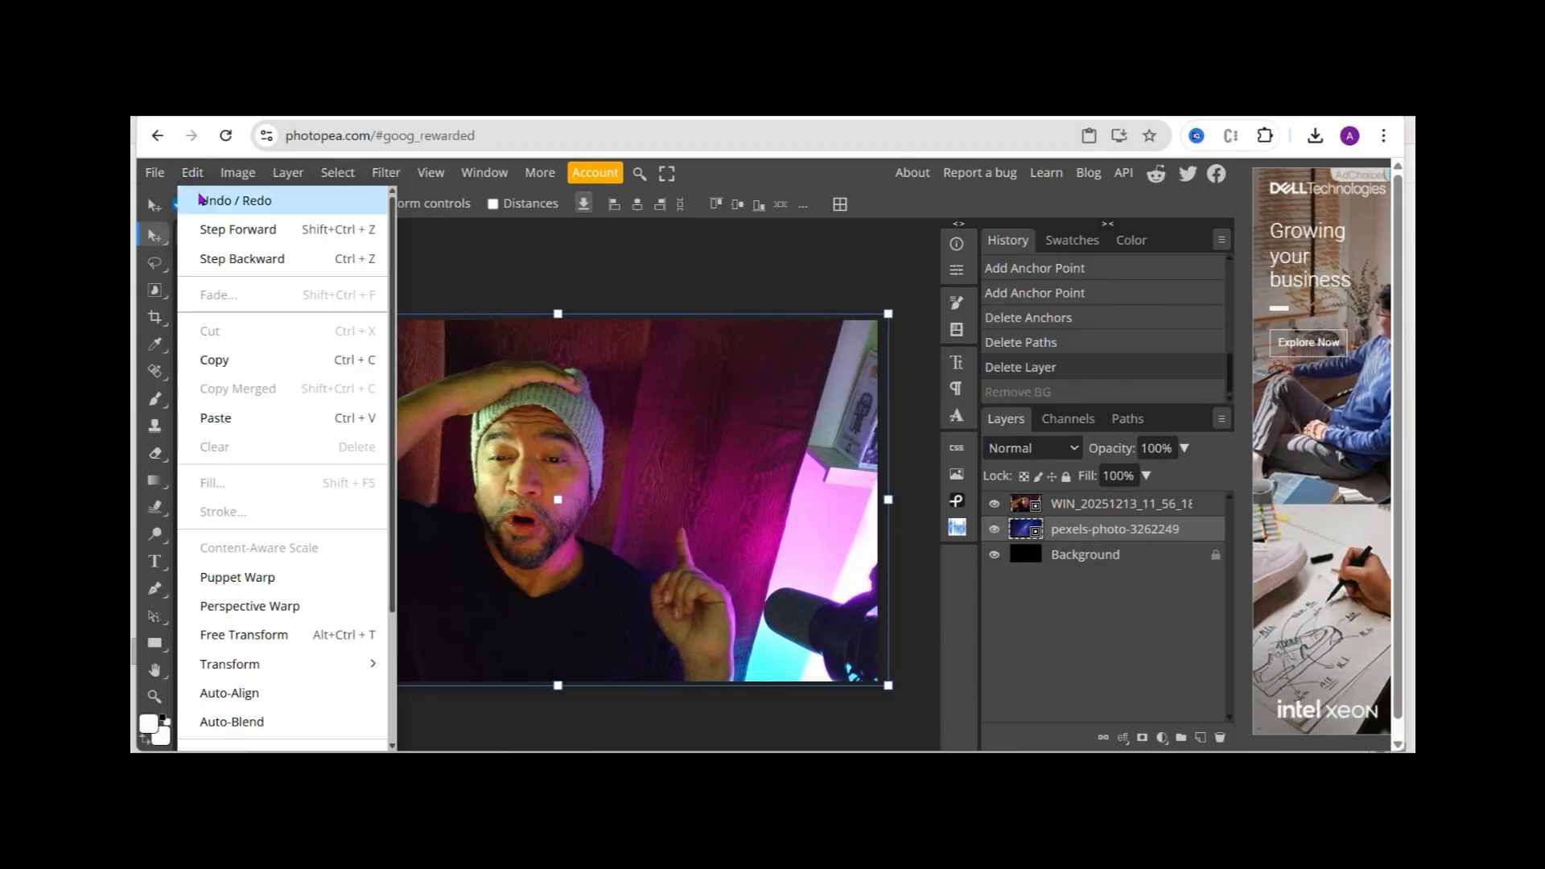
left_click(201, 201)
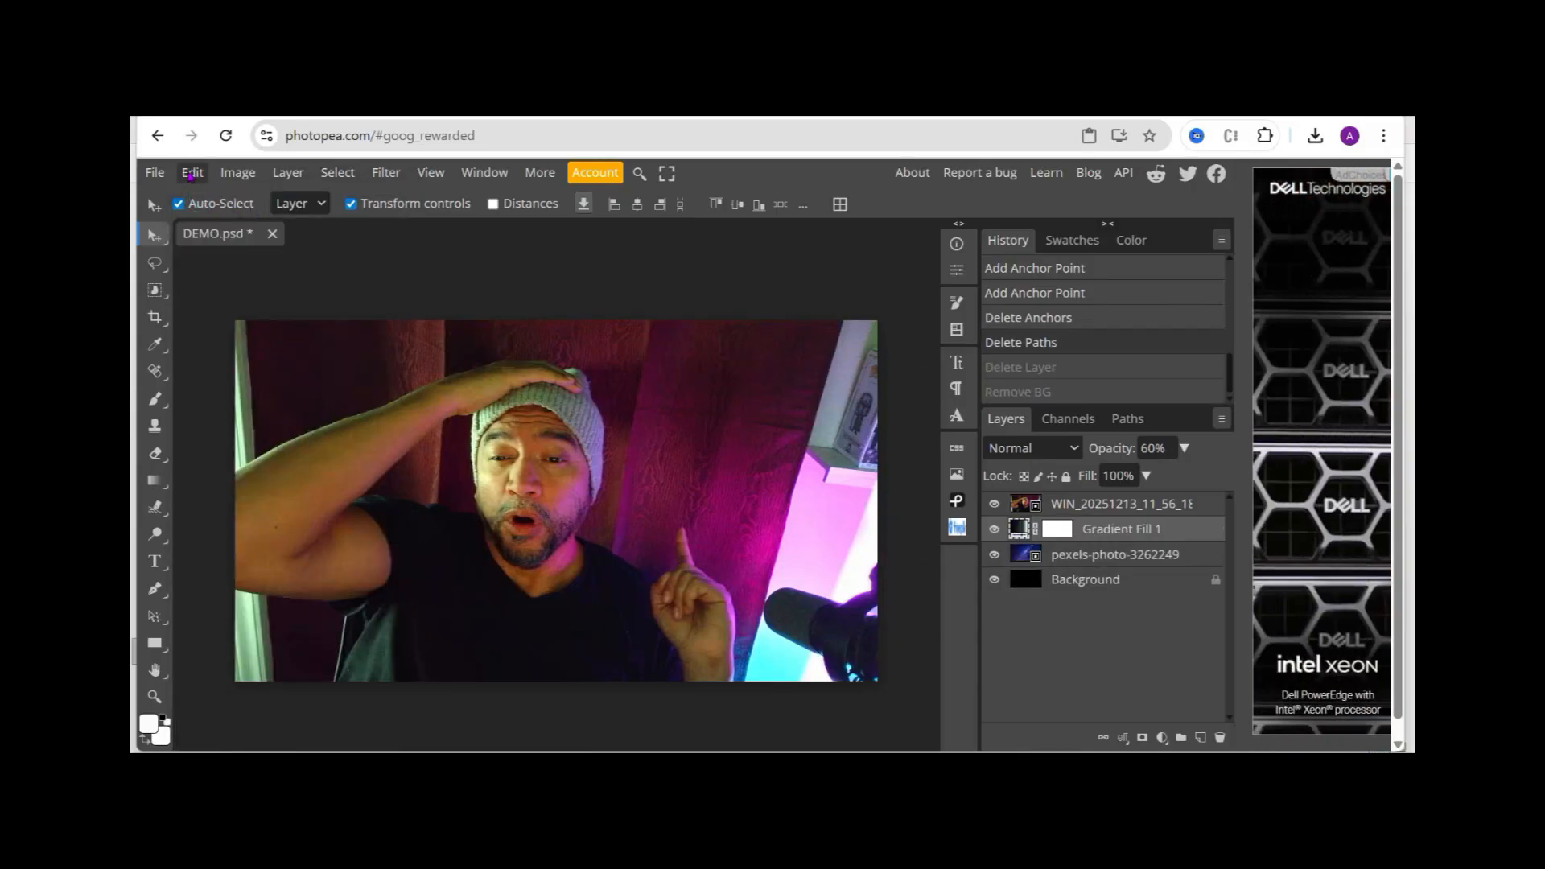
left_click(192, 173)
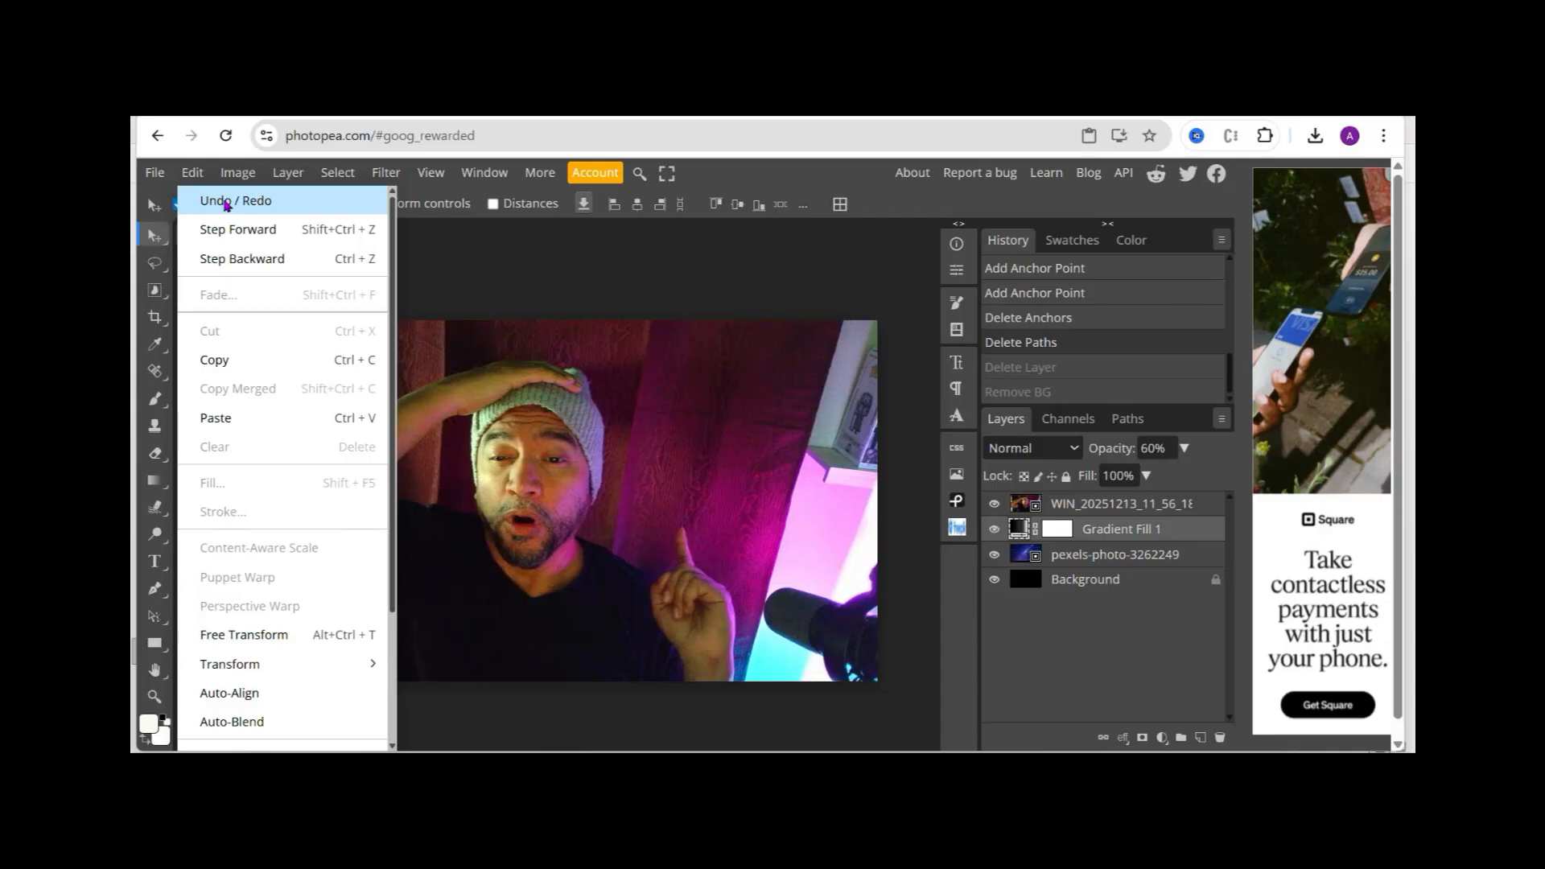
left_click(825, 173)
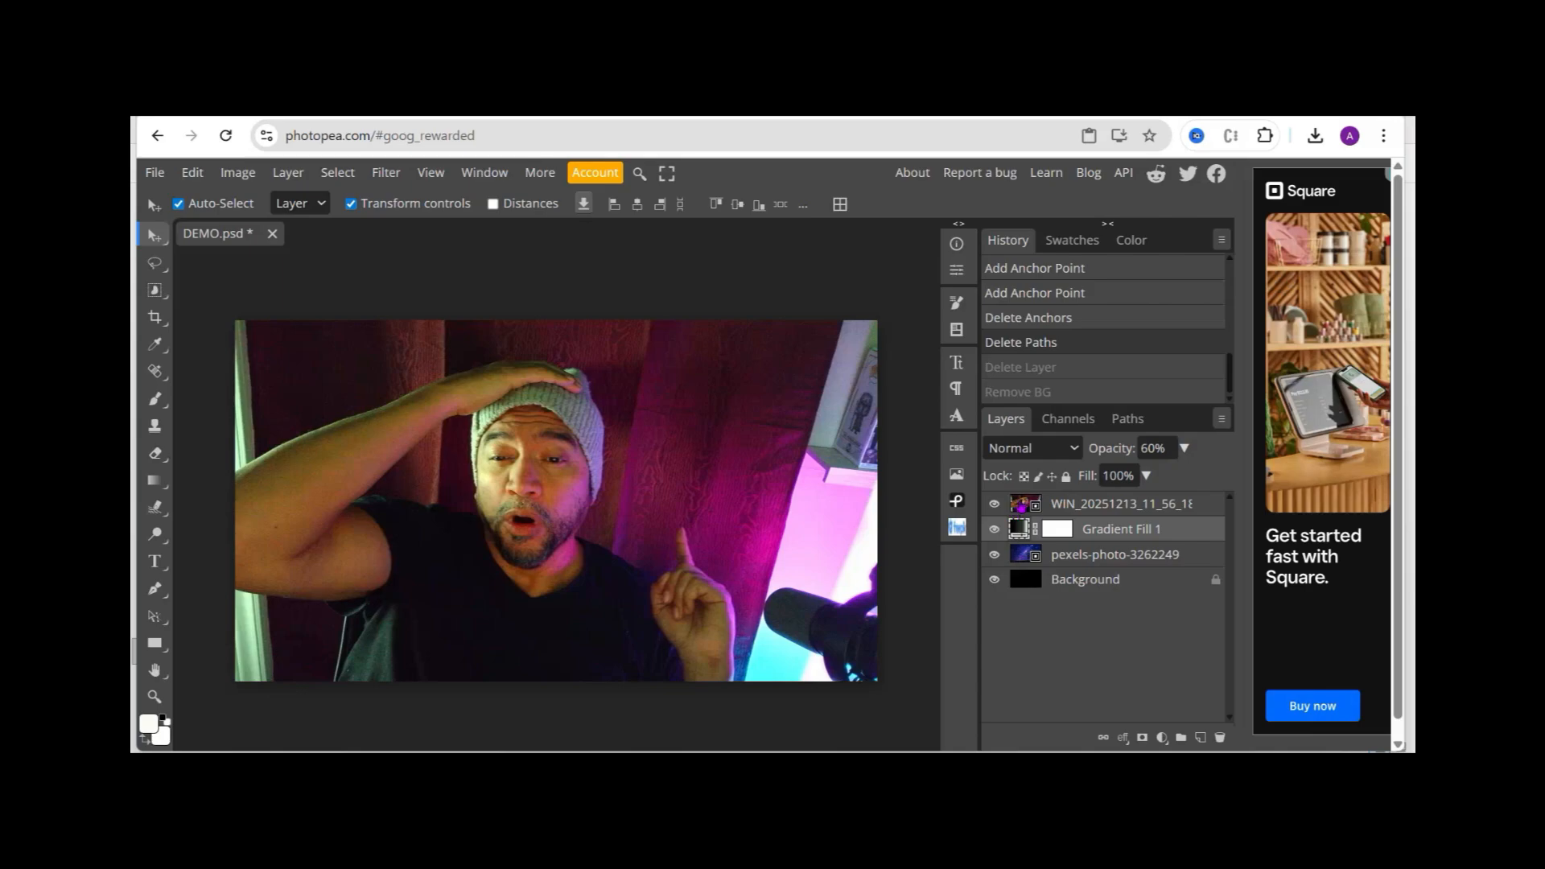
Apply Remove BG to the WIN_20251213 webcam photo layer, agreeing to watch the short ad and closing it when finished.
left_click(1020, 505)
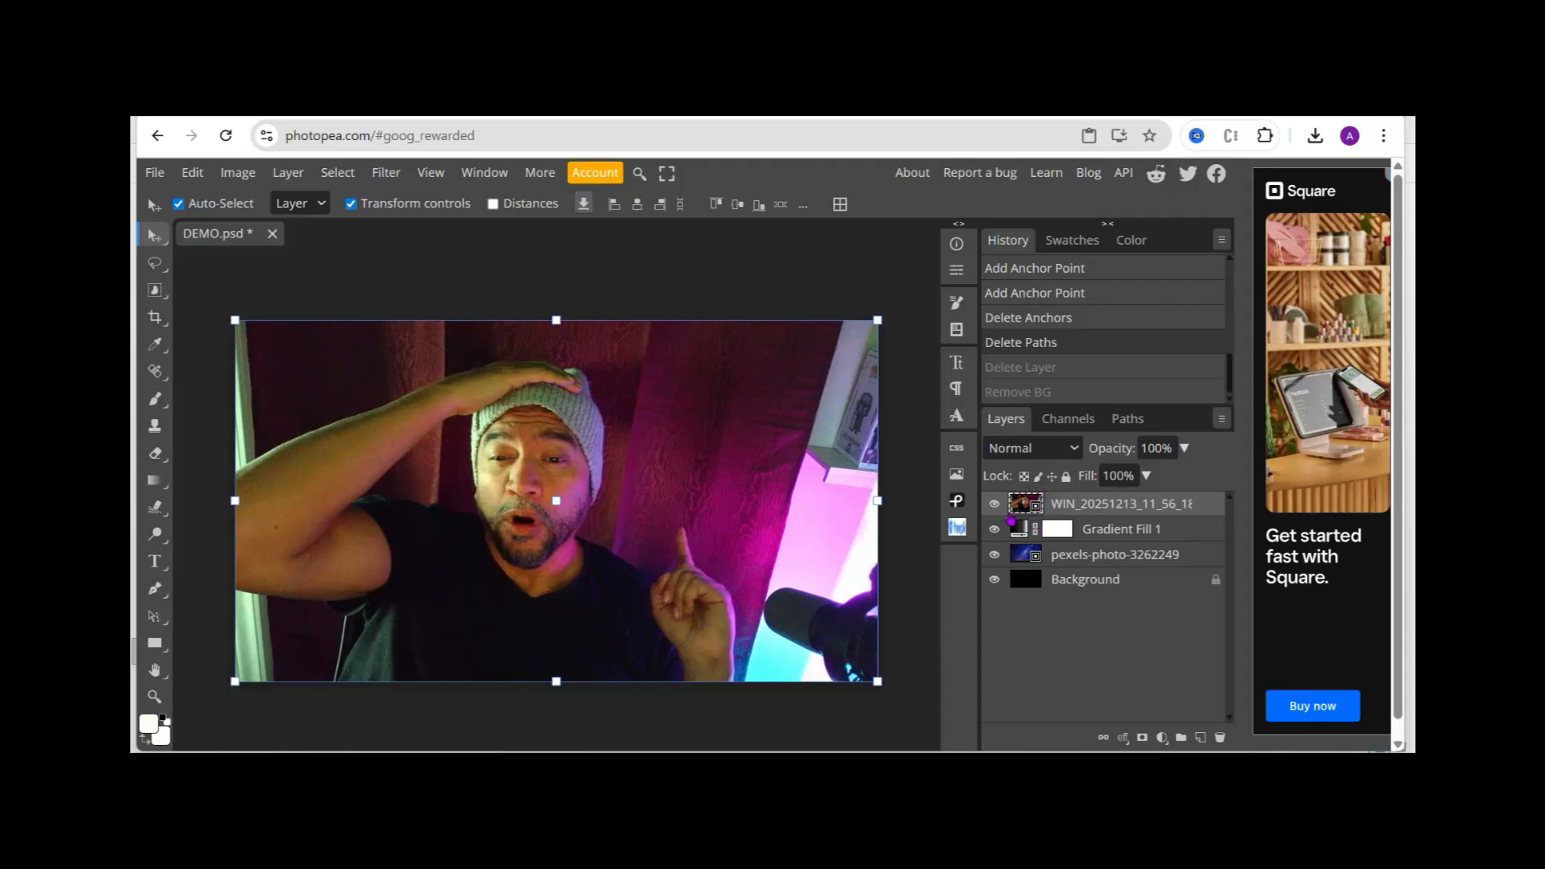
left_click(334, 173)
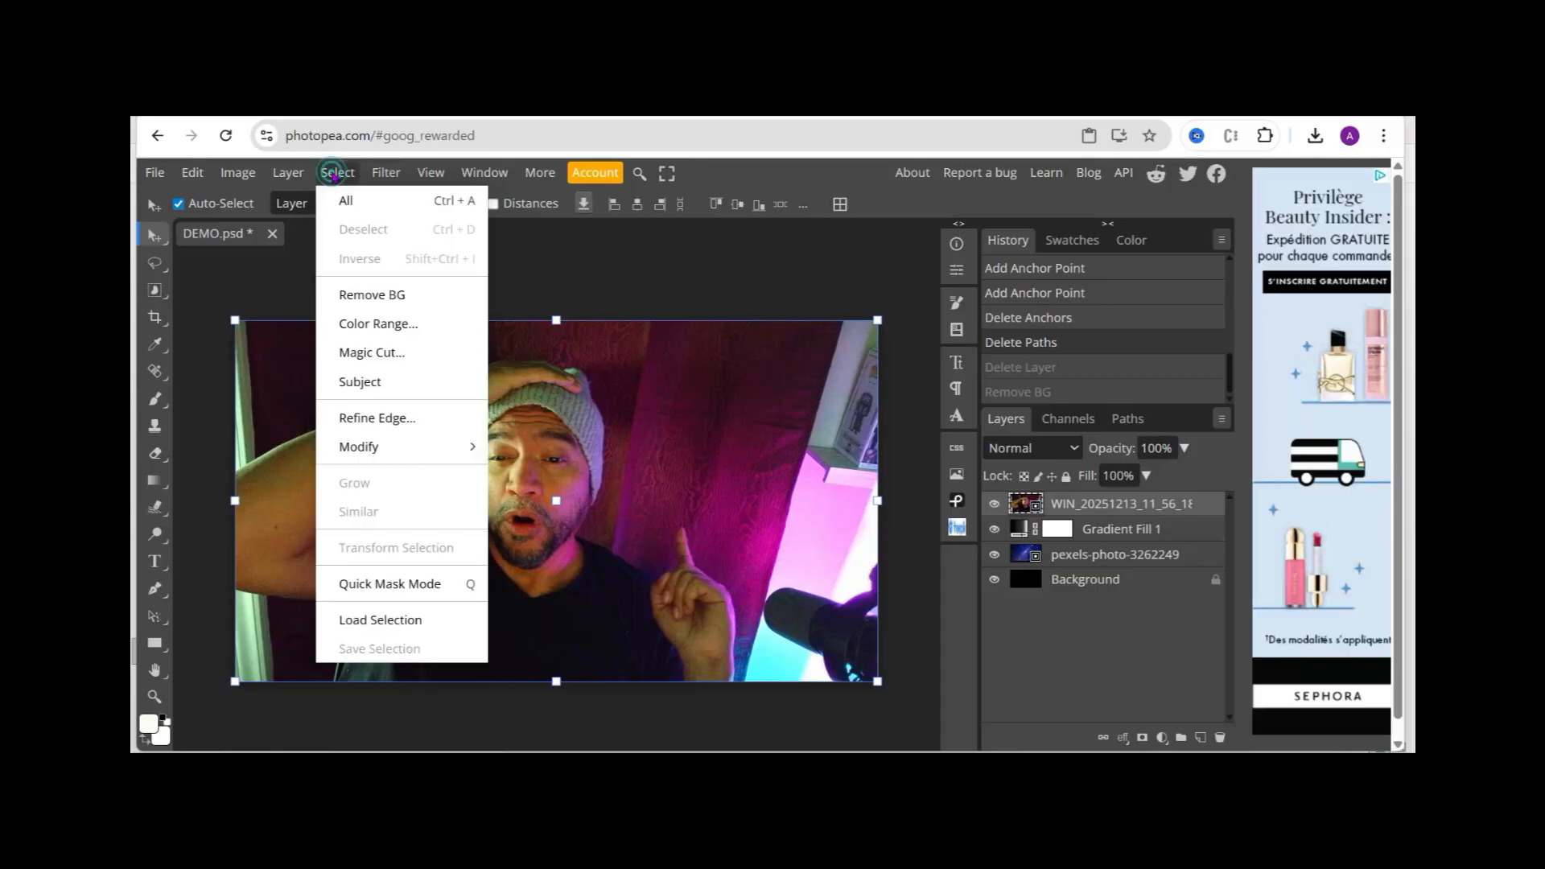
left_click(359, 294)
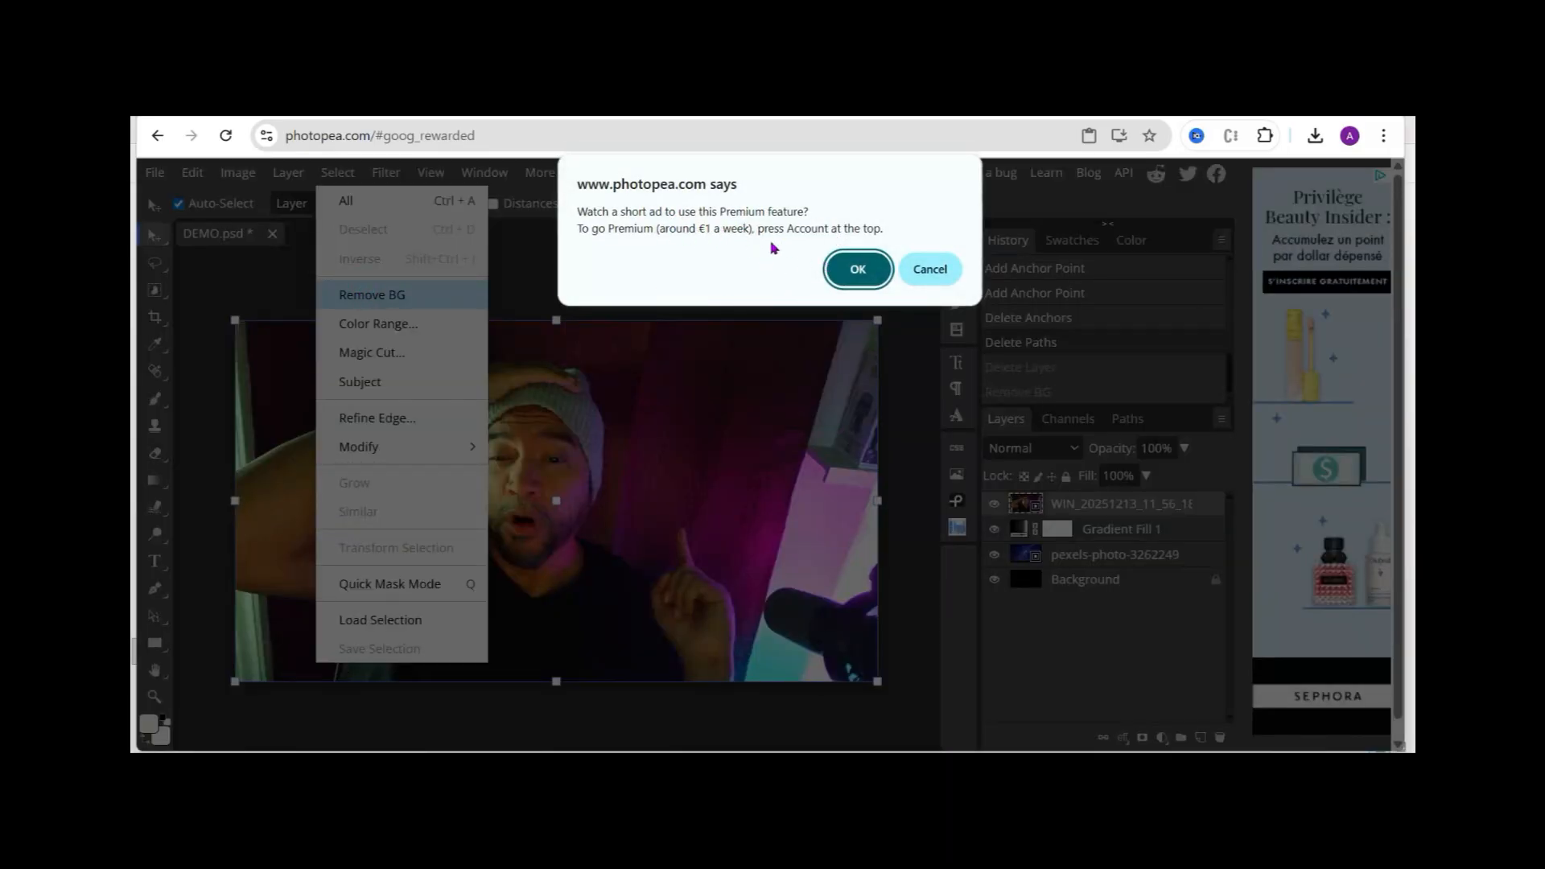
left_click(855, 274)
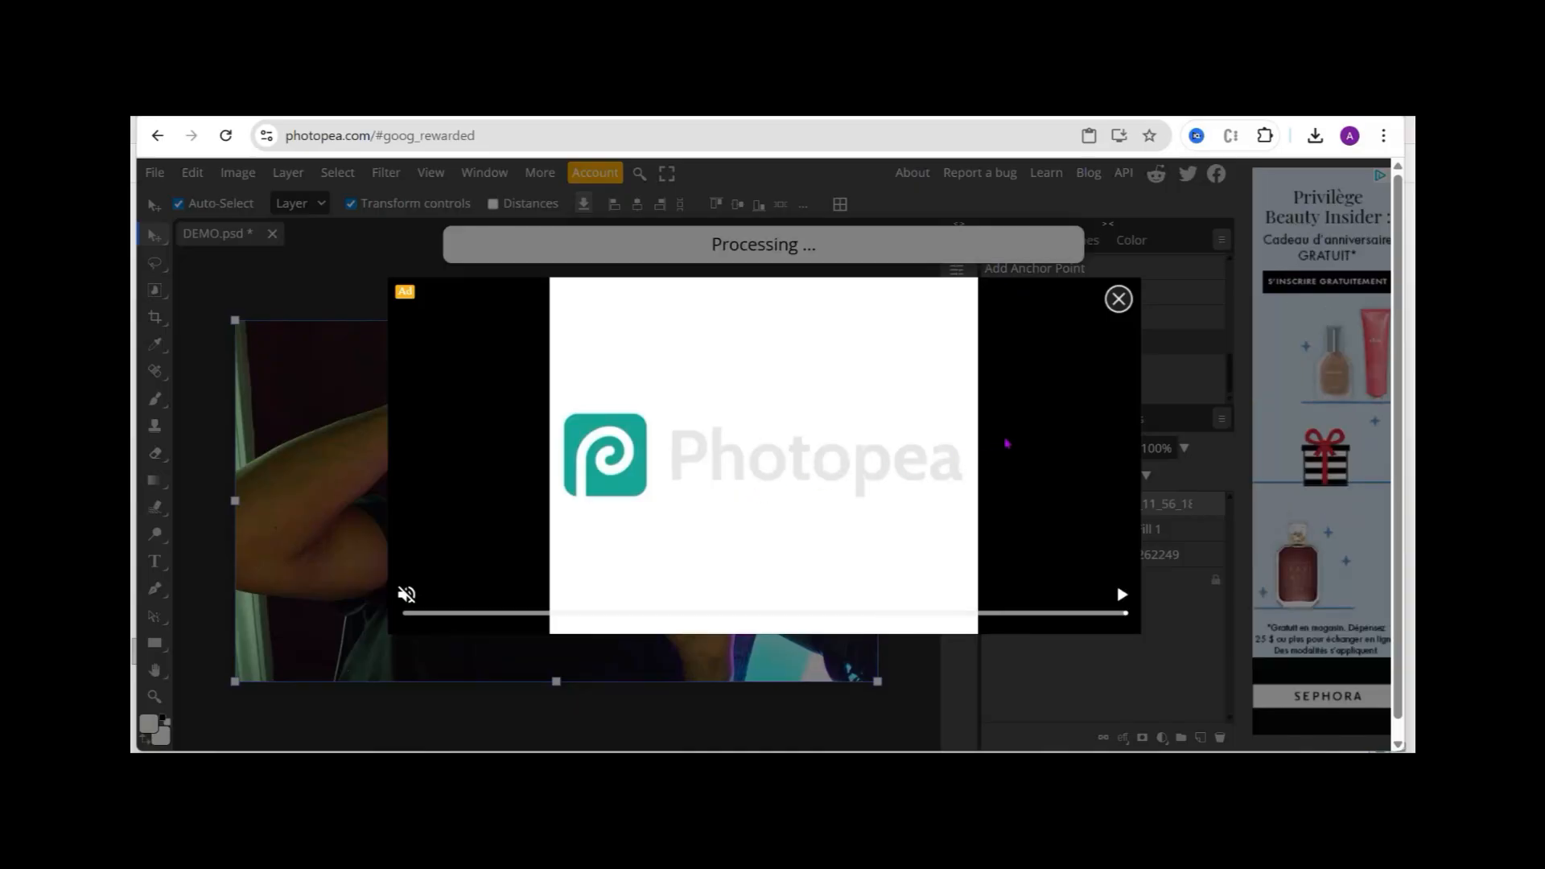
left_click(1120, 299)
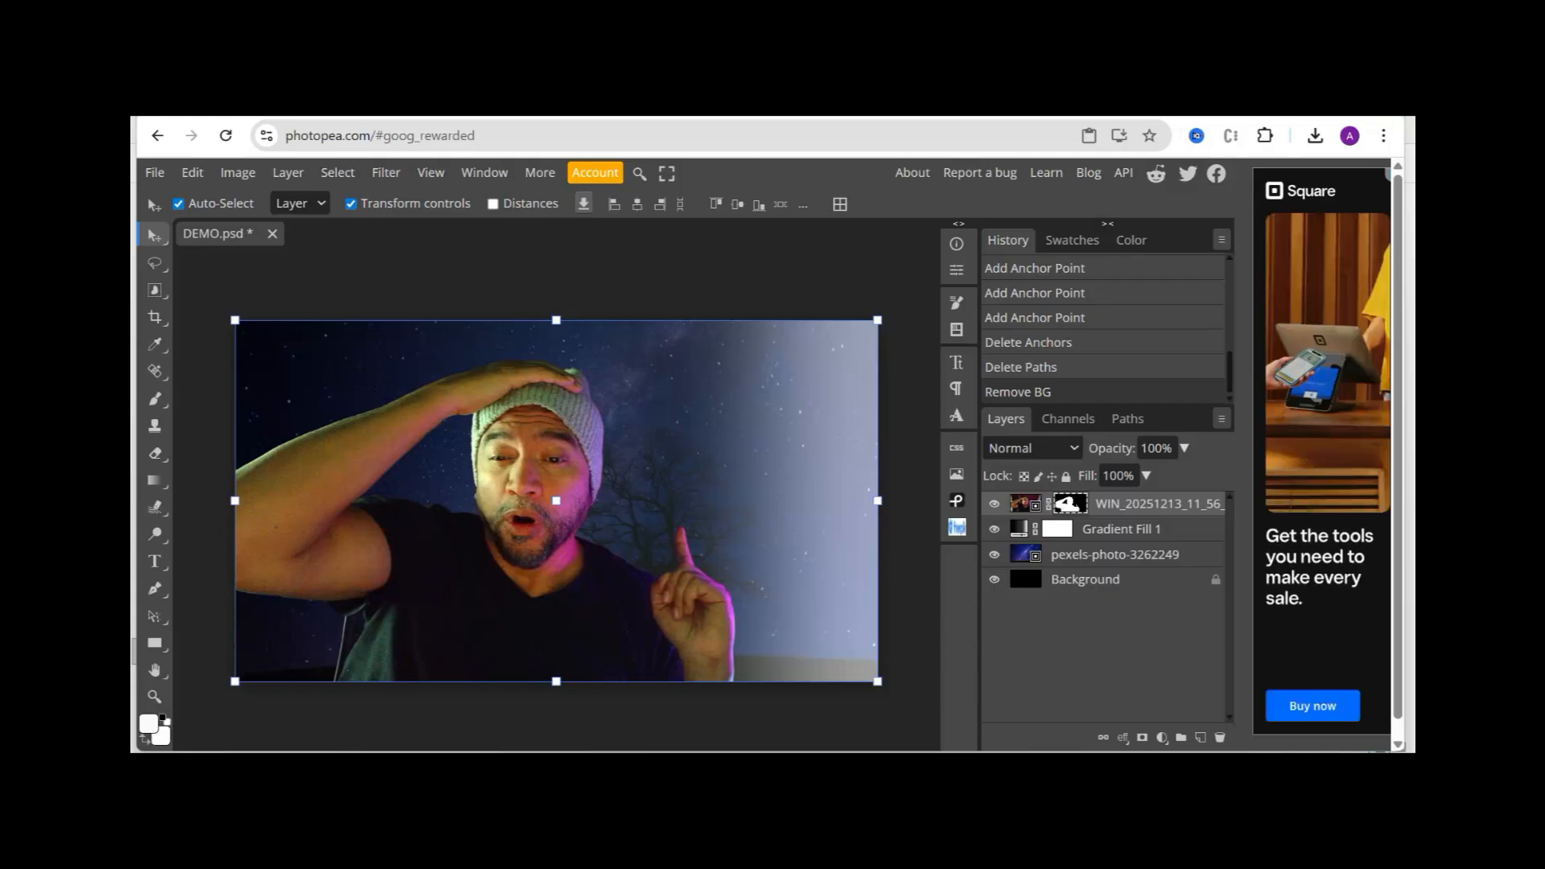
Open remove.bg/upload in a new browser tab and upload 20251016_154745.jpg from the hustle-money thumbs folder.
key("ctrl+t")
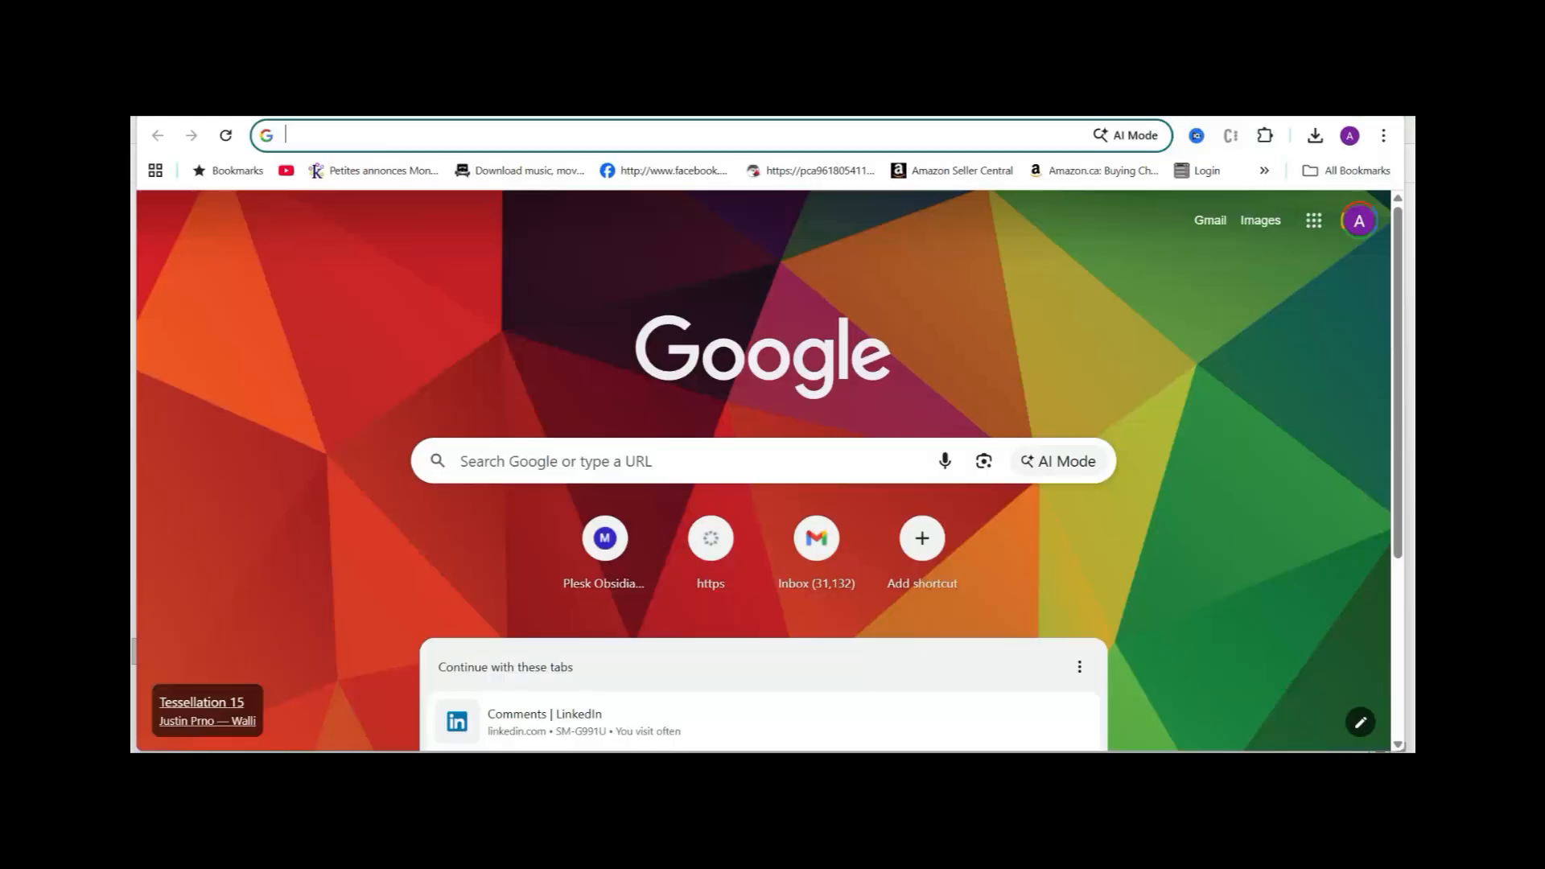
left_click(860, 139)
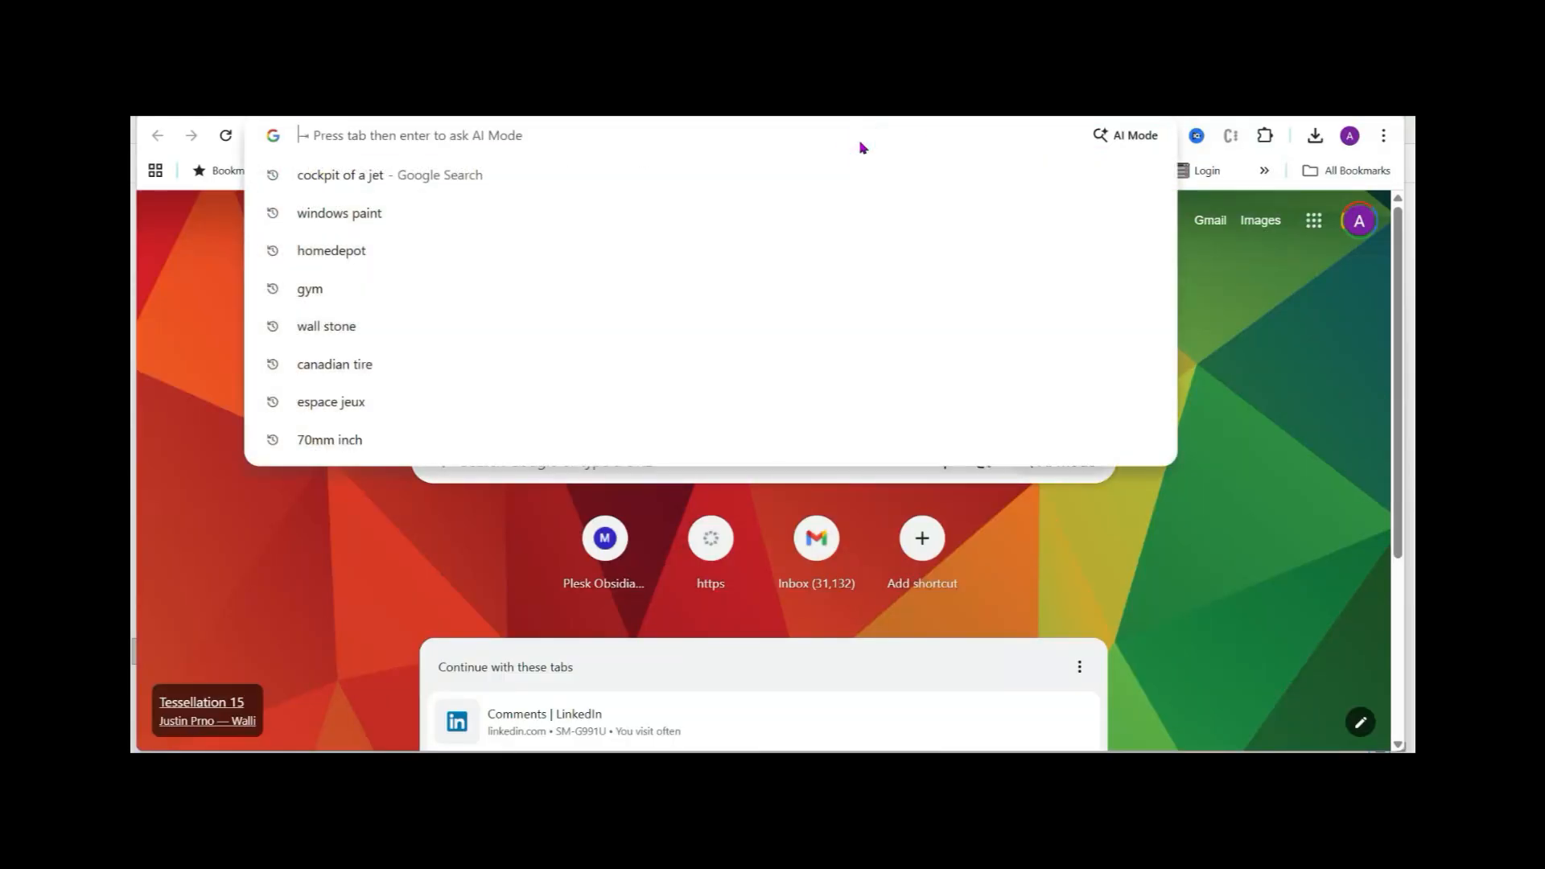
type("RE")
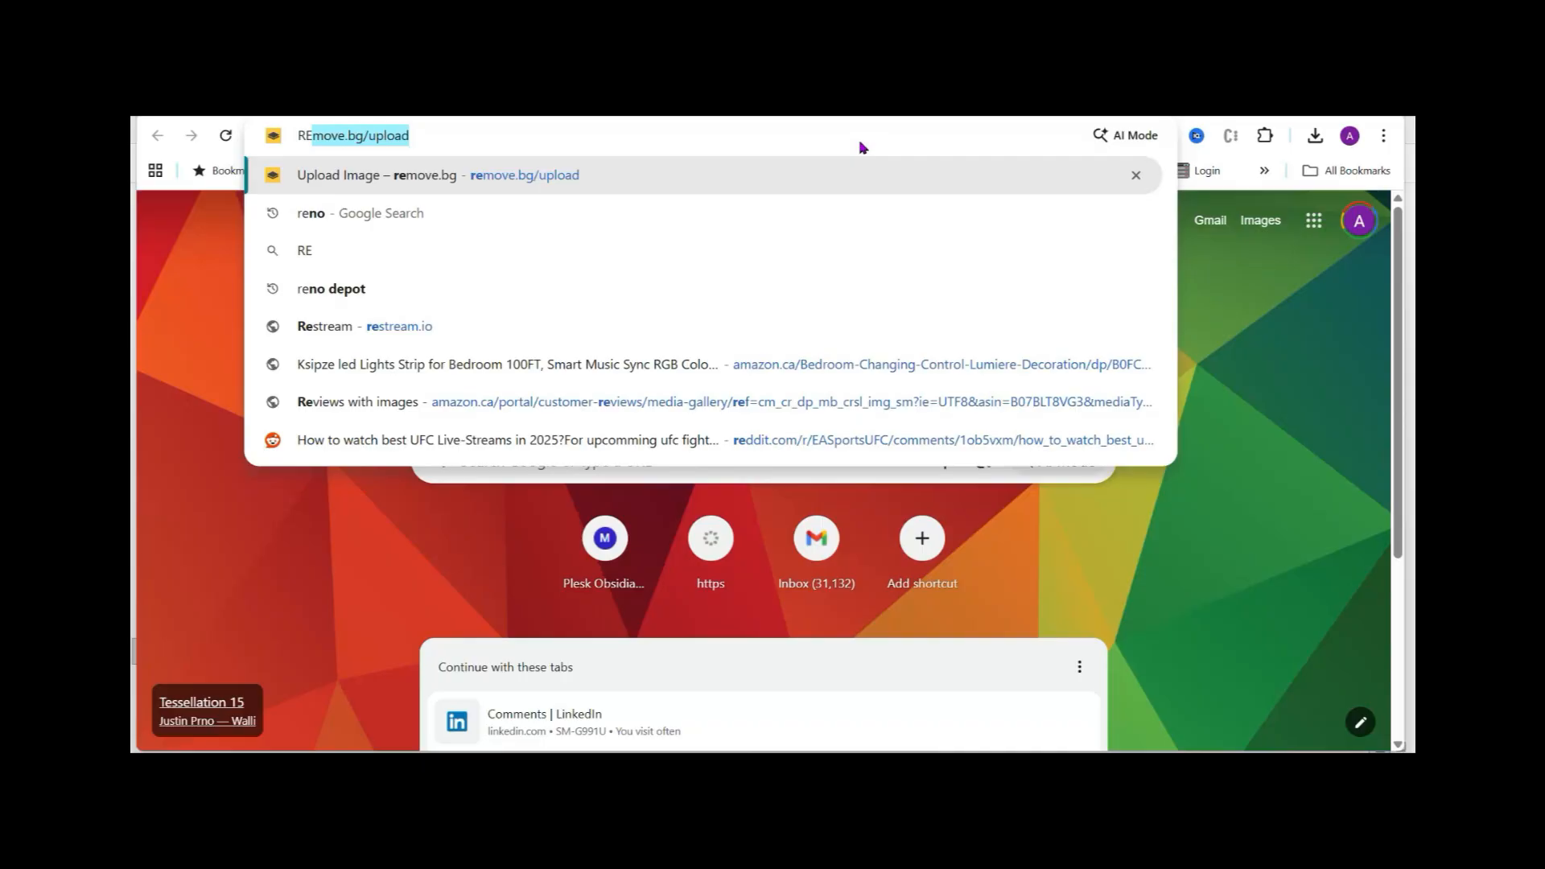
key("Return")
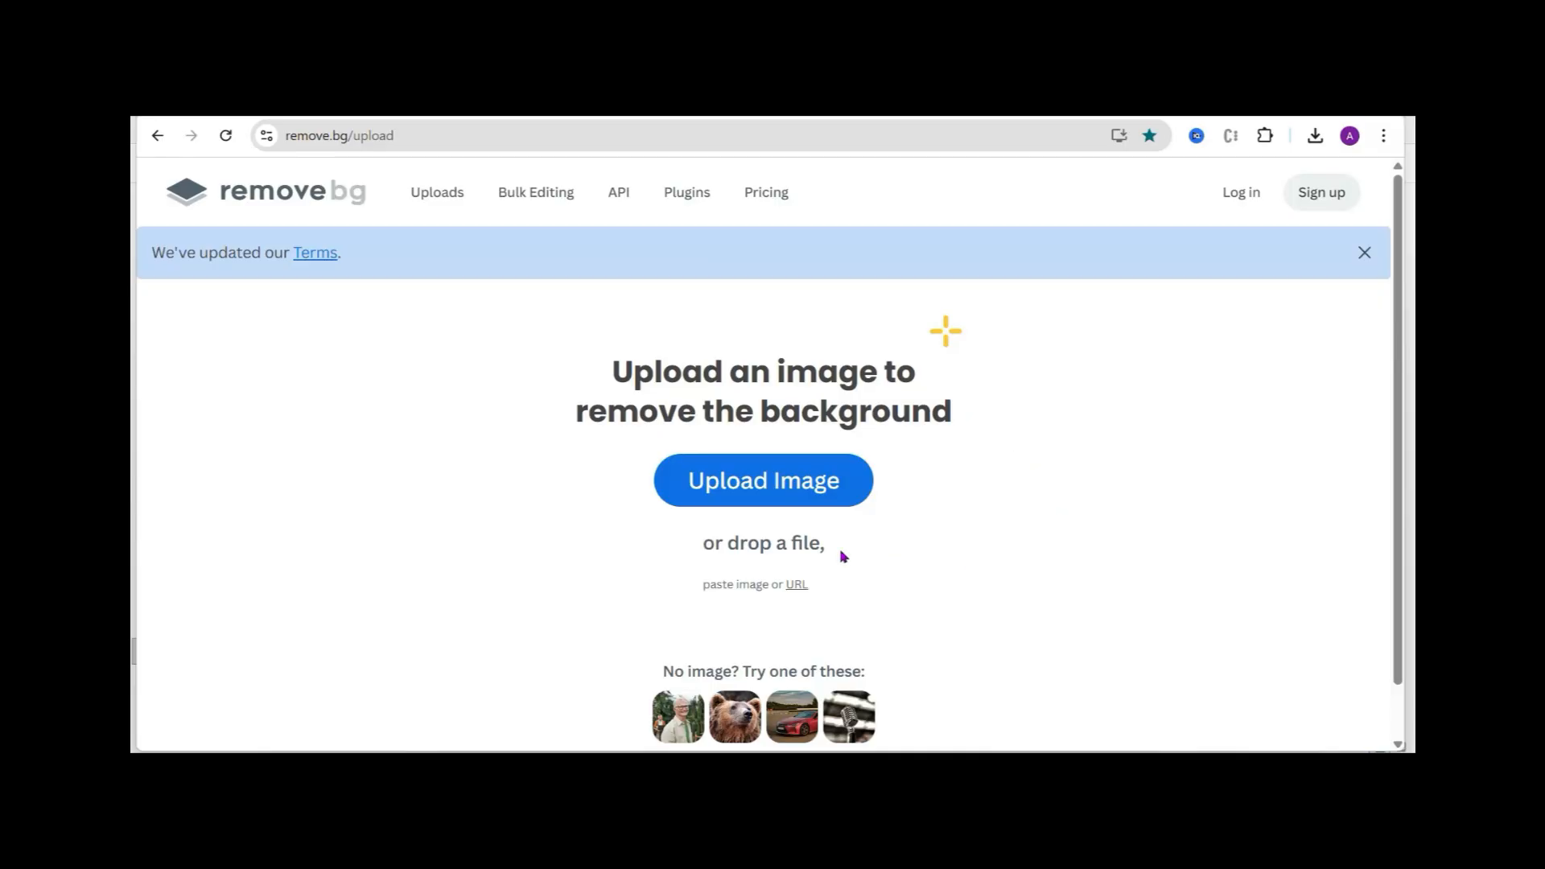
left_click(719, 481)
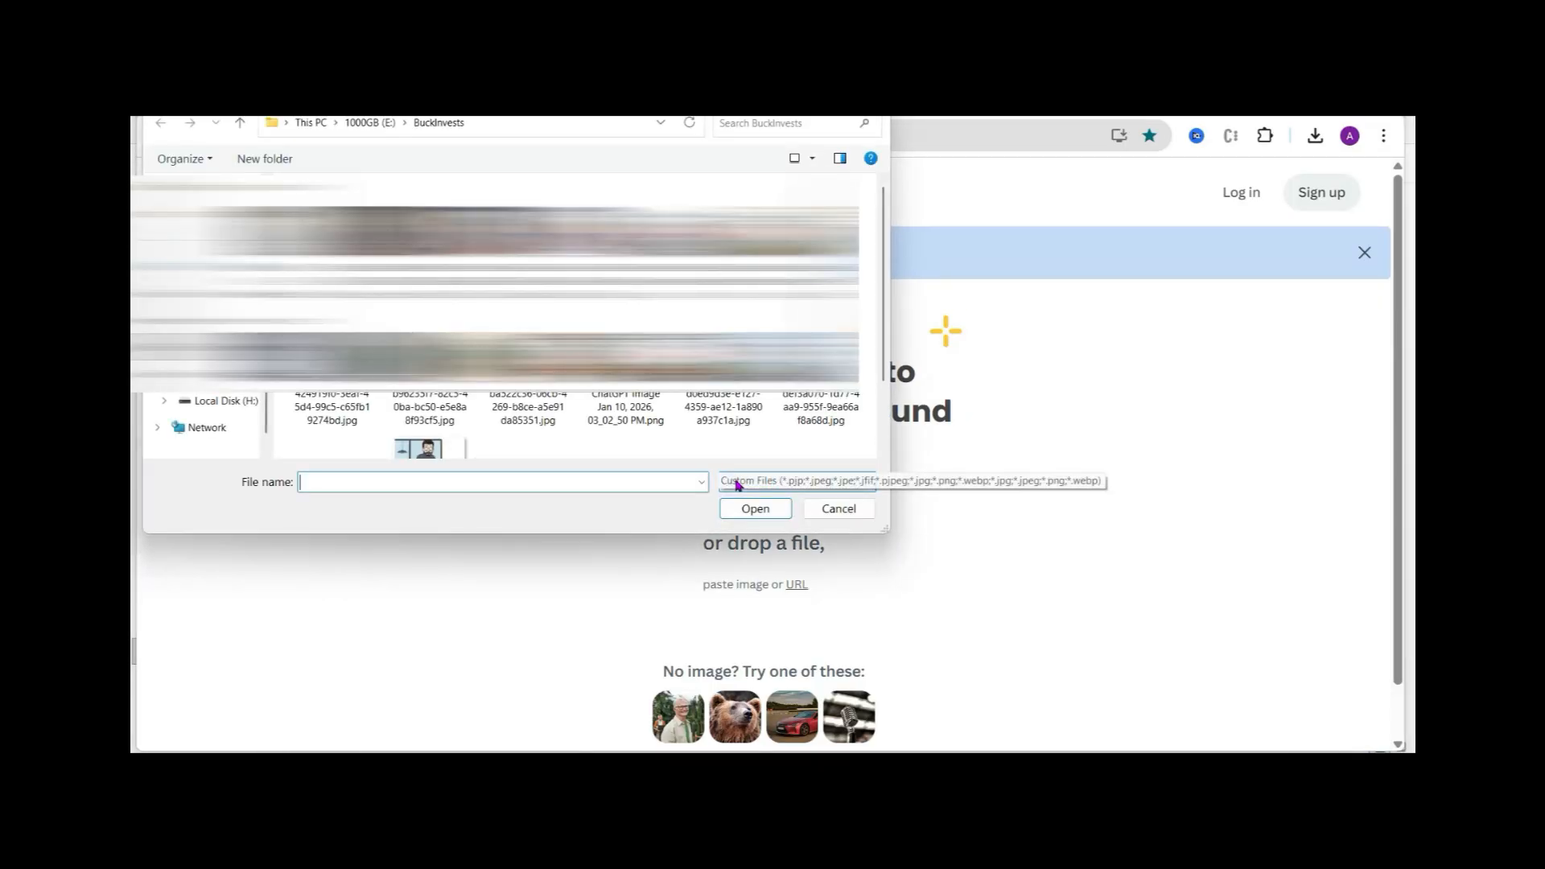
left_click(405, 123)
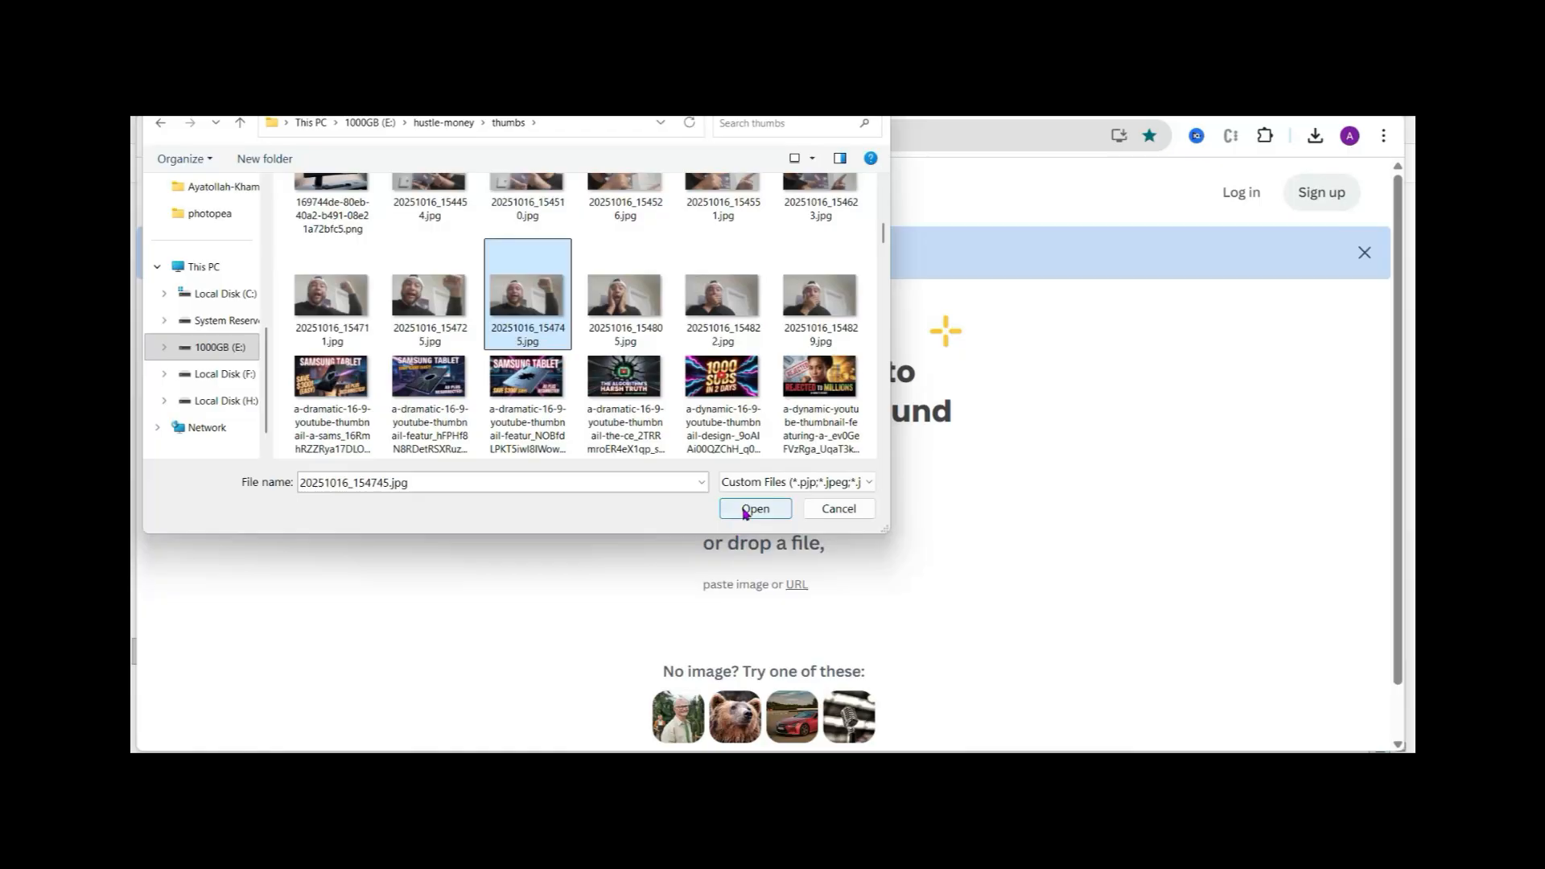
left_click(753, 509)
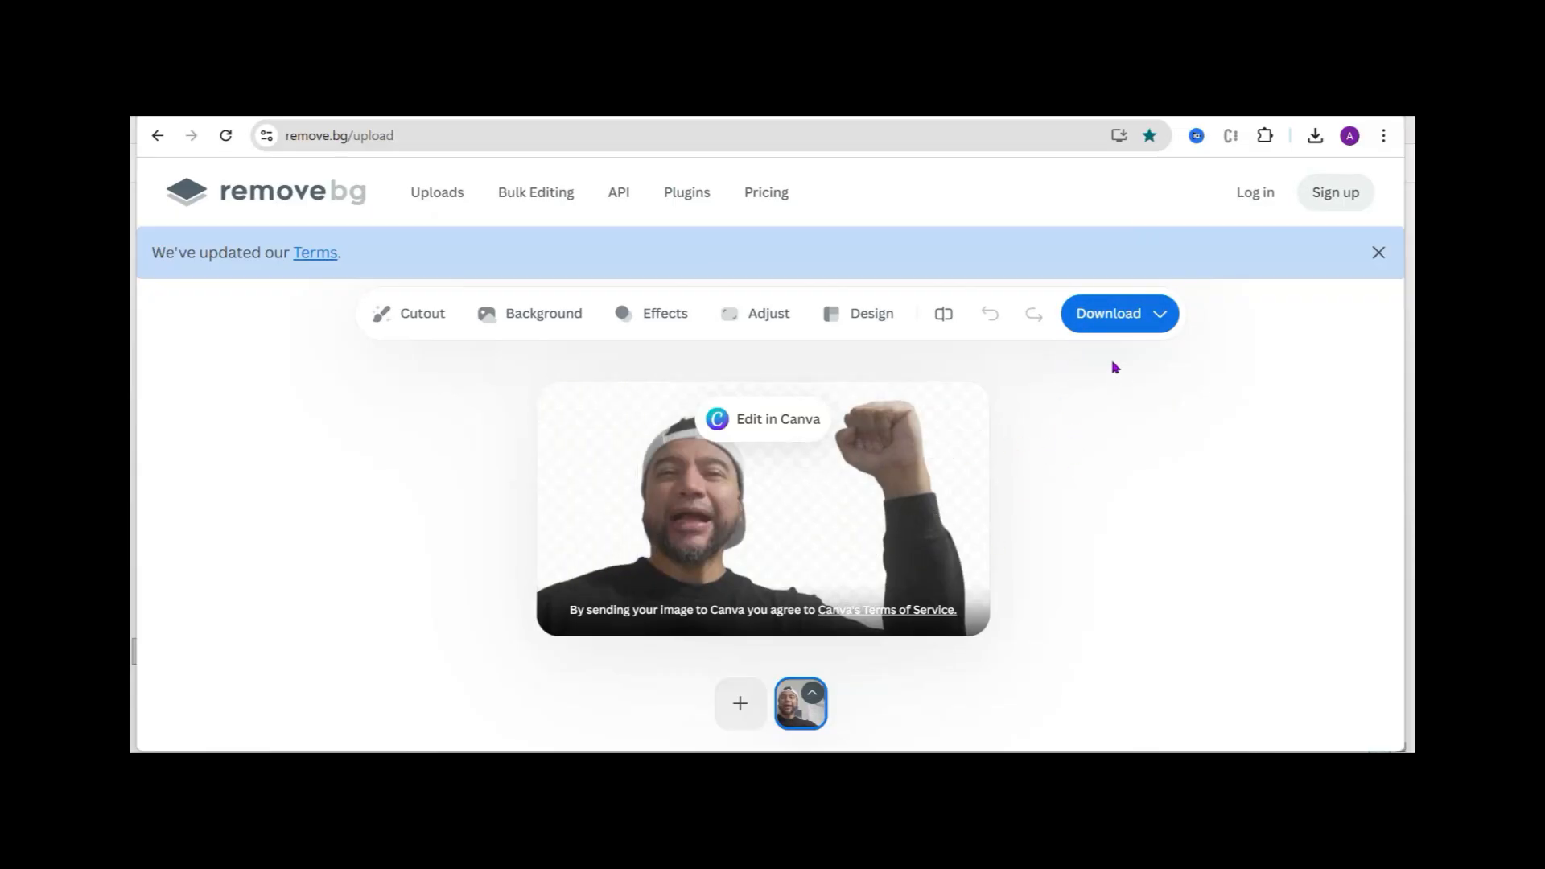
Download the free 666 x 374 preview of the cutout as 20251016_154745-removebg-preview.png into the photopea folder.
left_click(1104, 320)
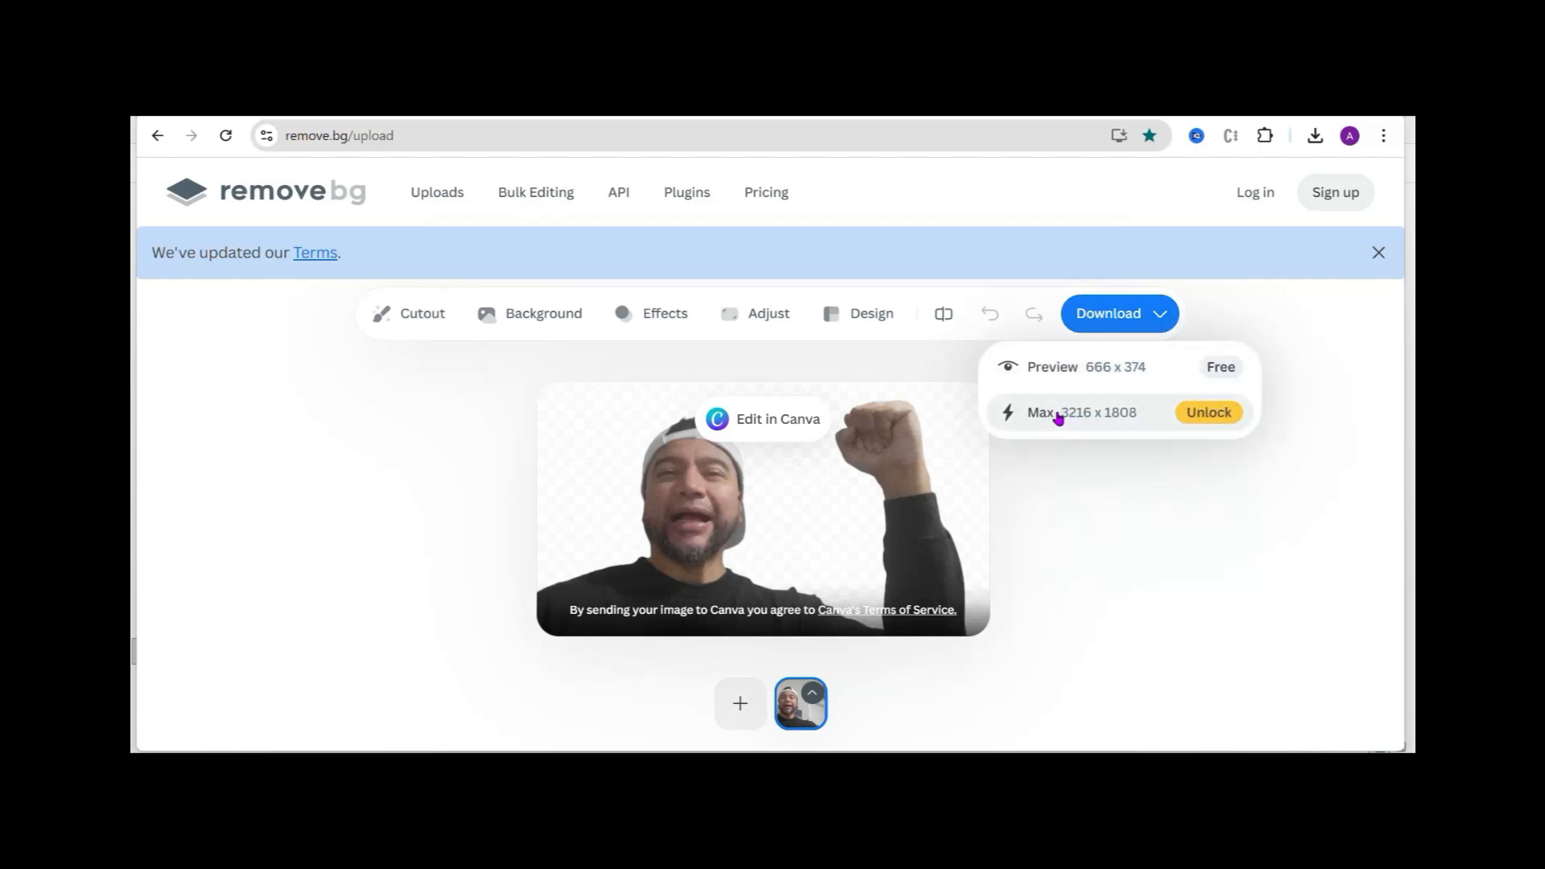
left_click(1098, 370)
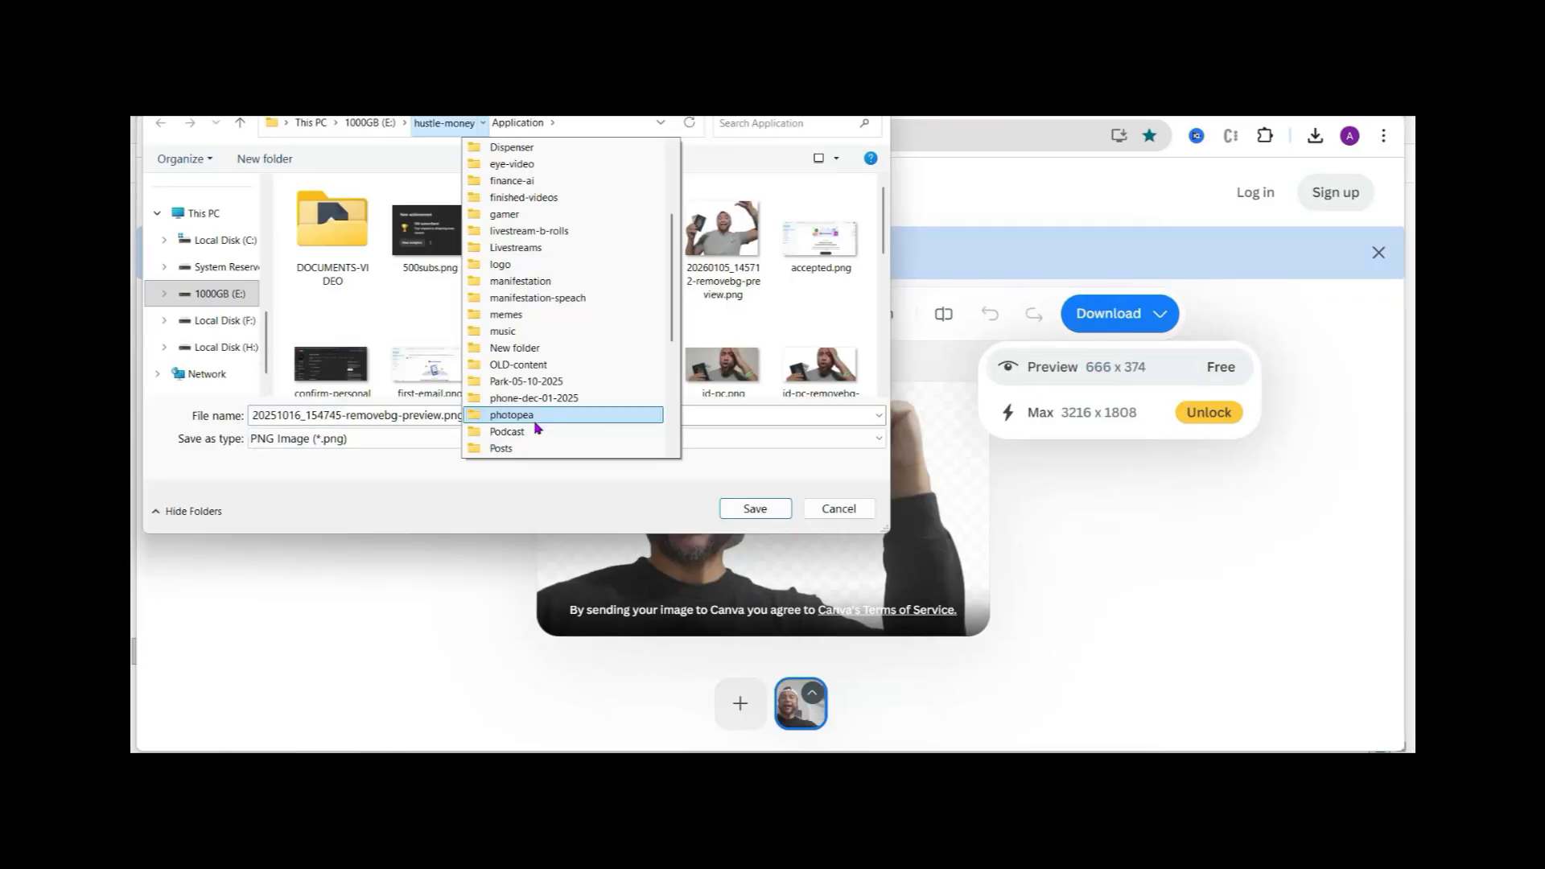
left_click(536, 417)
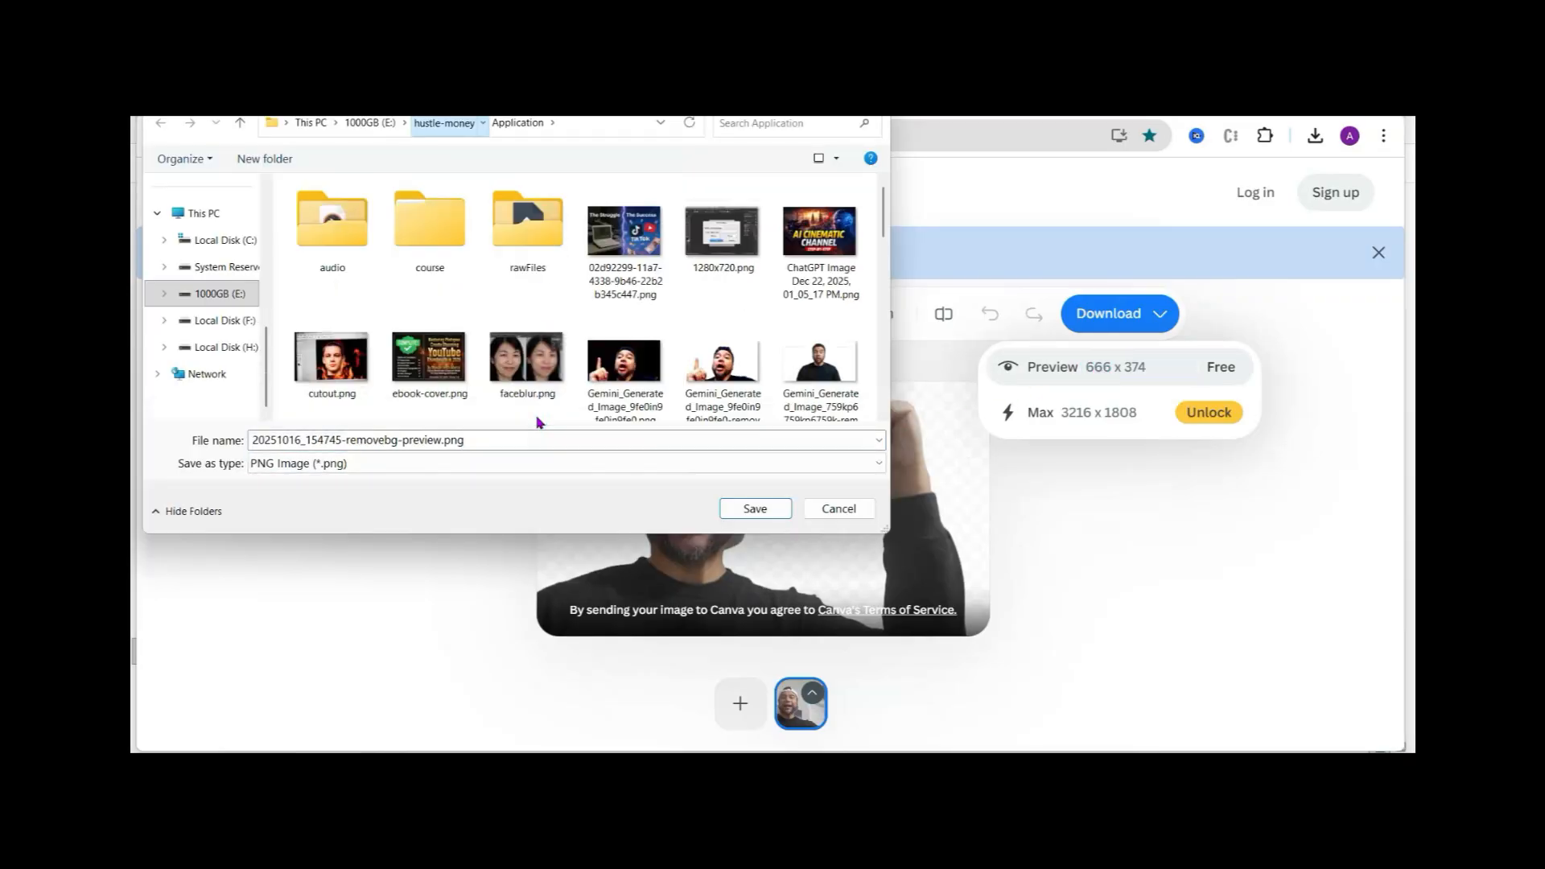
left_click(753, 507)
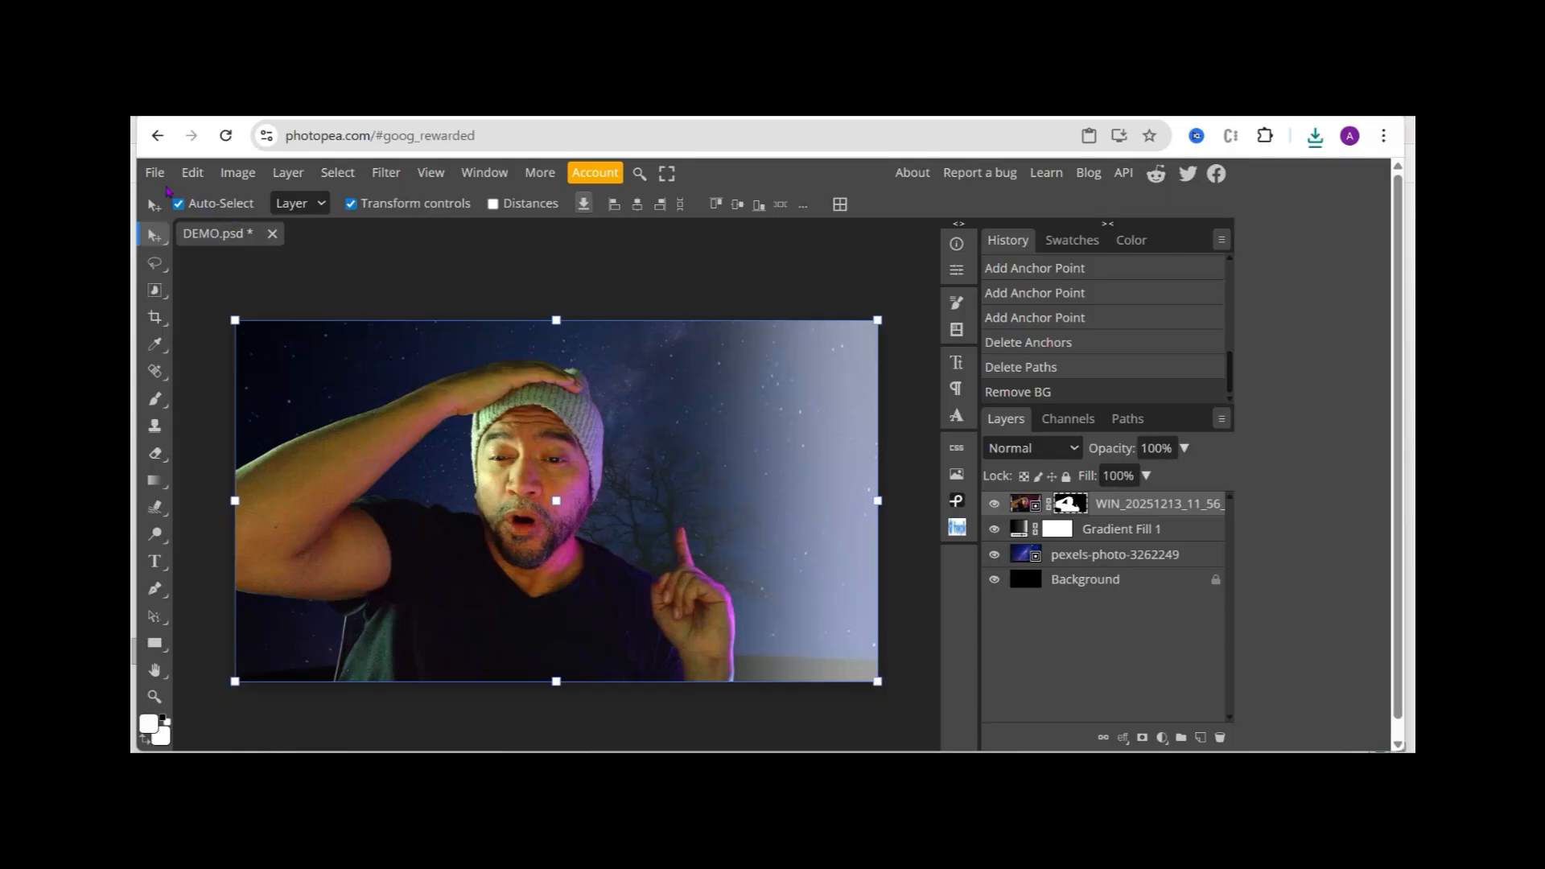
Switch back to Photopea and place 20251016_154745-removebg-preview.png from the photopea folder into DEMO.psd.
left_click(156, 174)
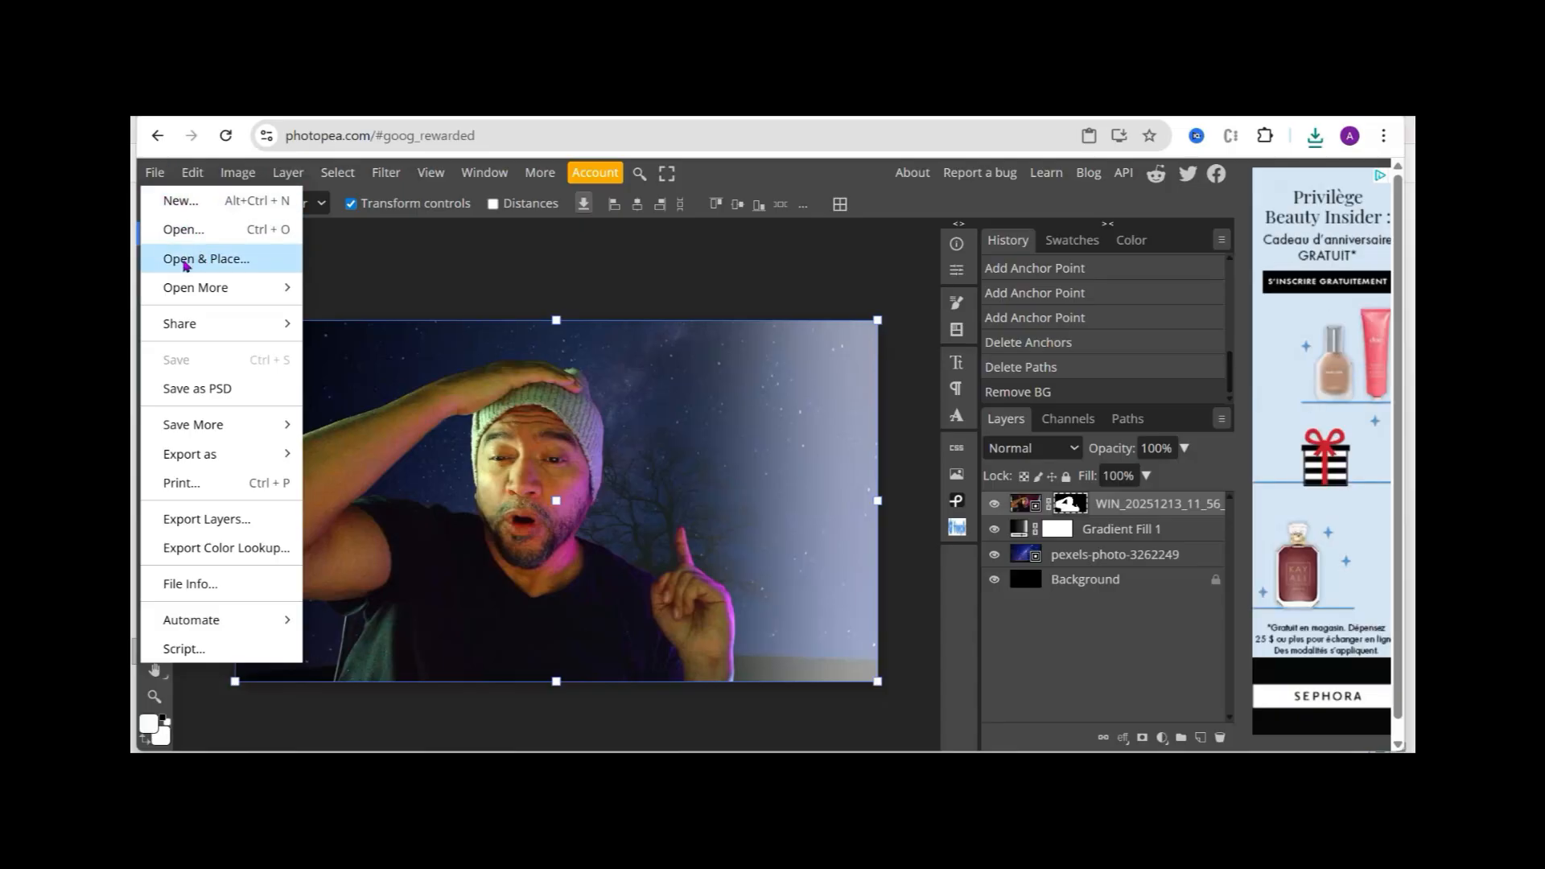
left_click(217, 260)
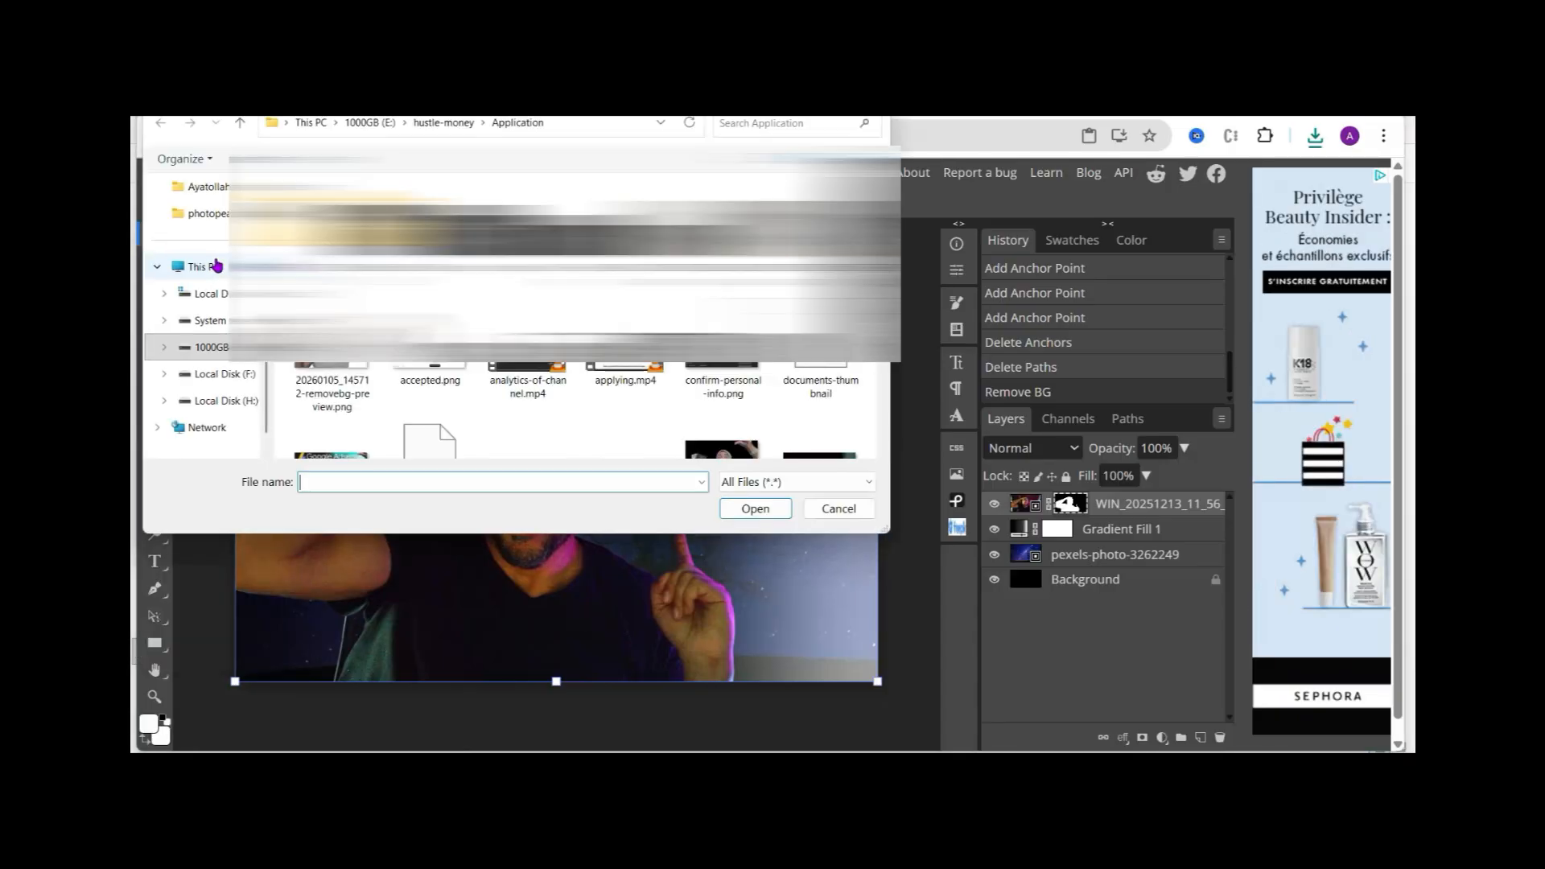
left_click(482, 123)
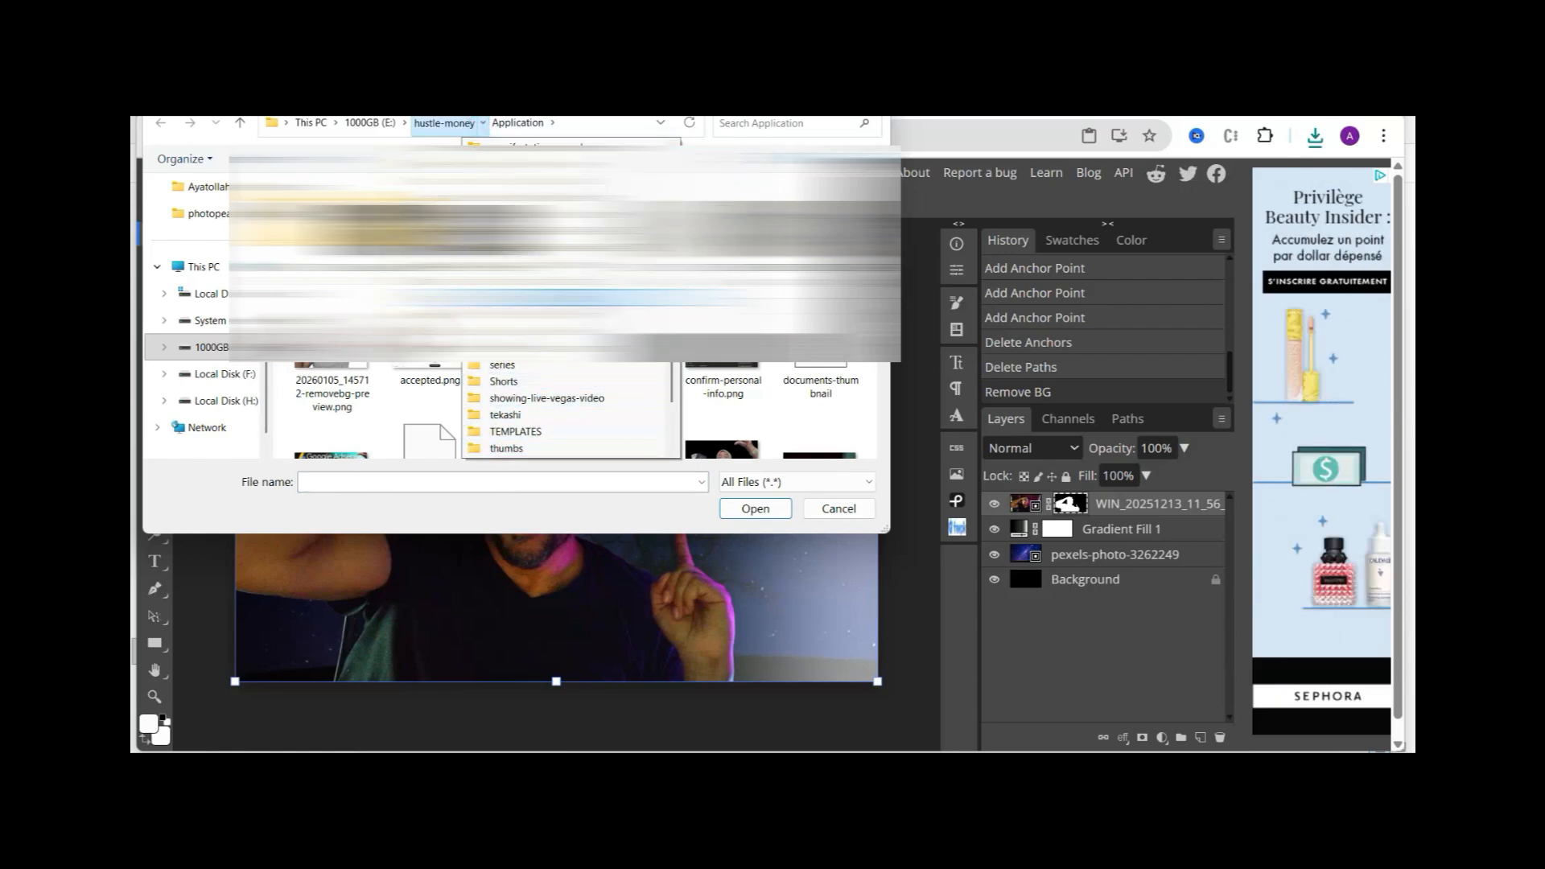
left_click(523, 272)
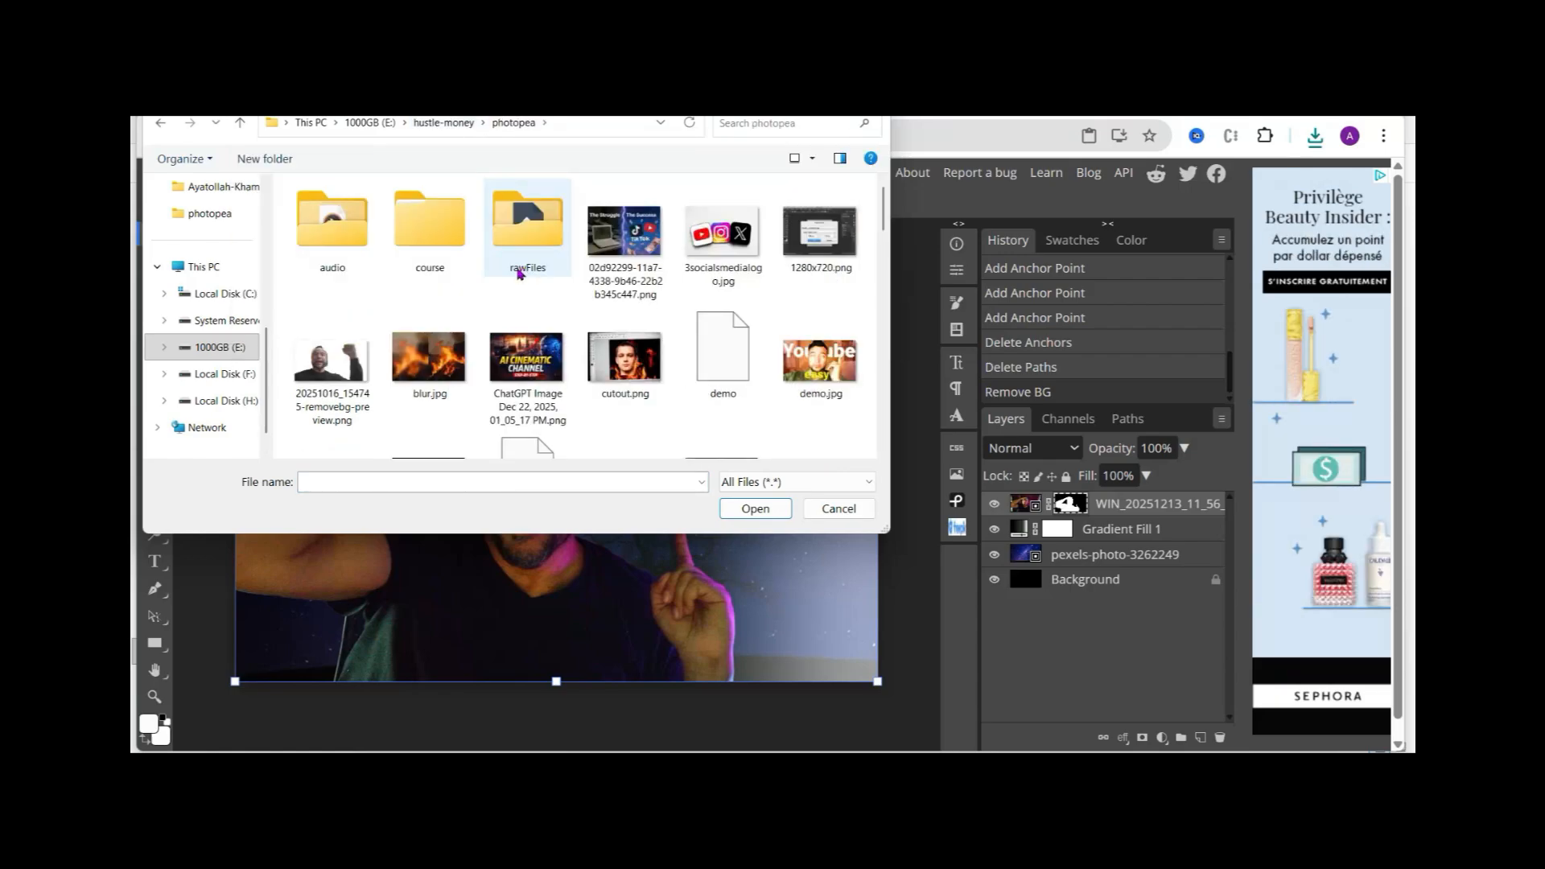
left_click(333, 366)
left_click(749, 508)
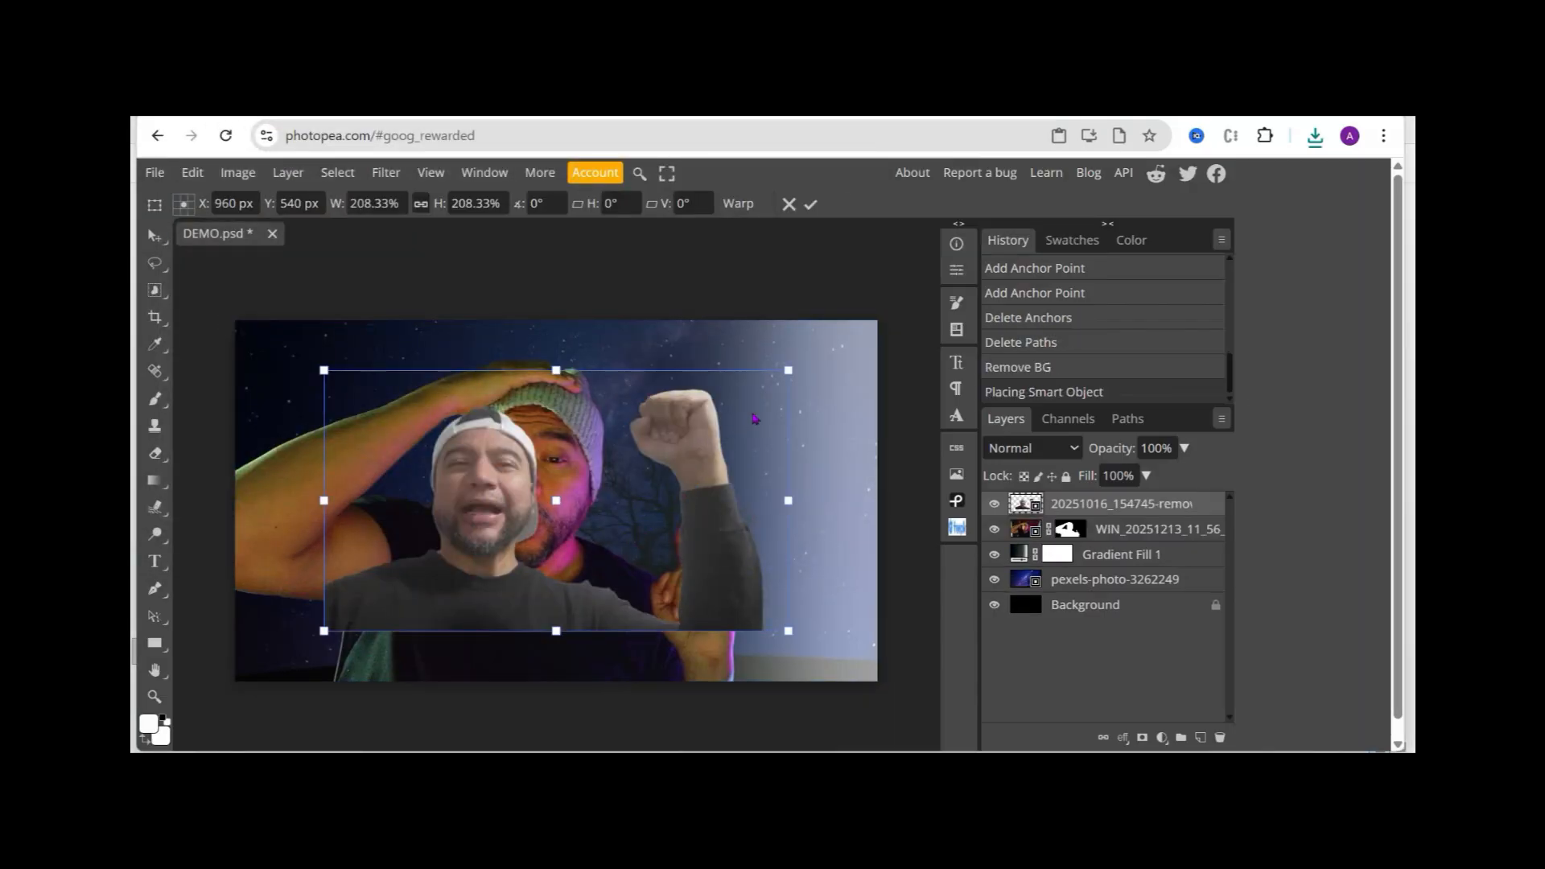
Try enlarging the placed cutout to about 263%, cancel the scaling and delete the cutout's layer.
left_click_drag(790, 375, 928, 332)
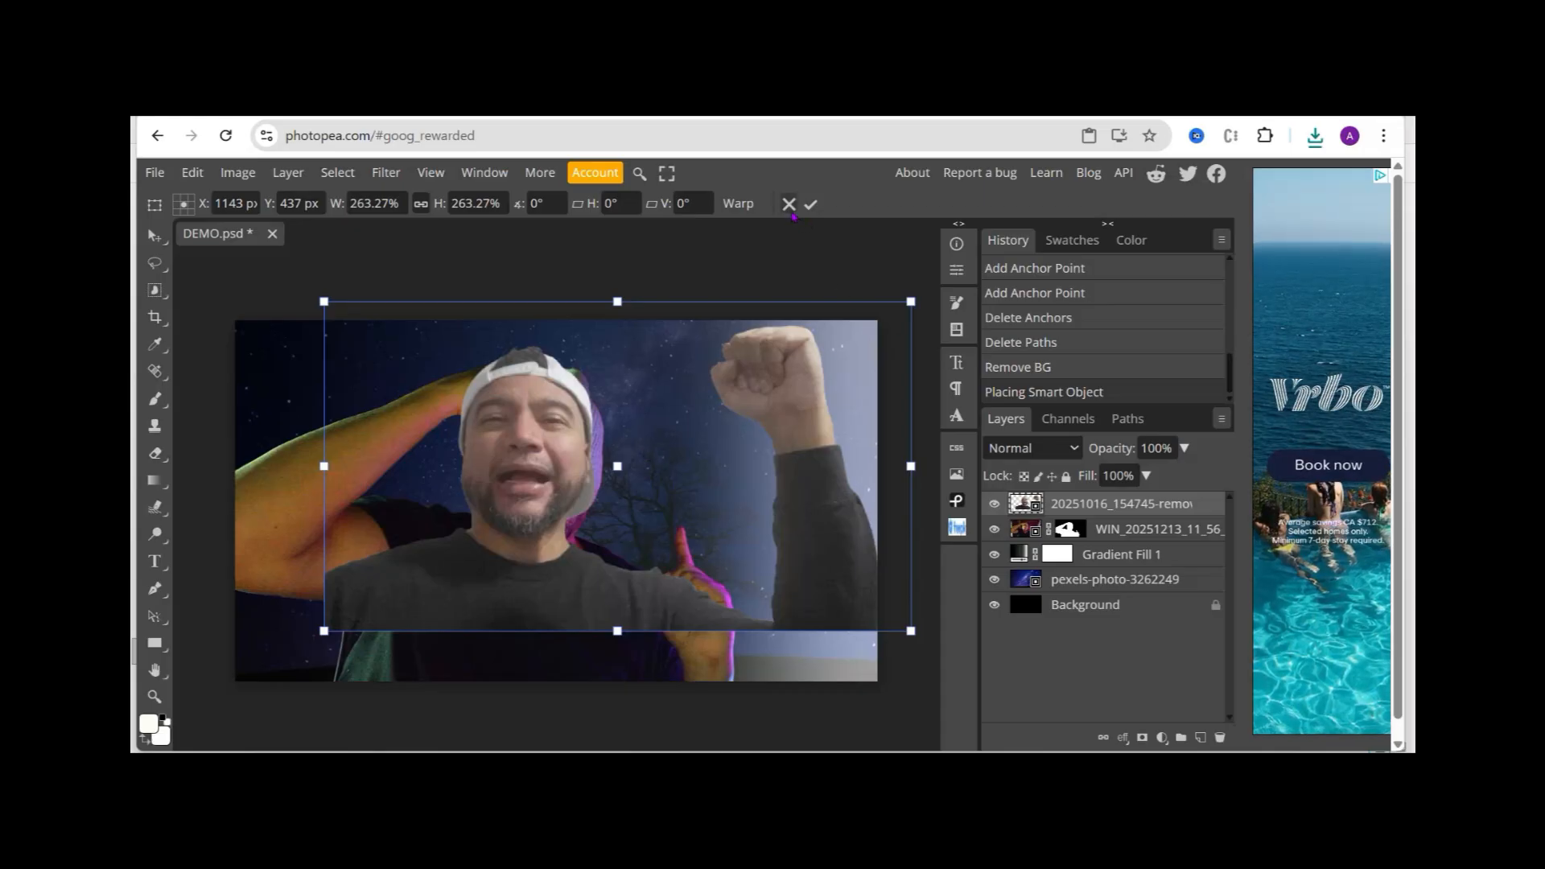
left_click(789, 206)
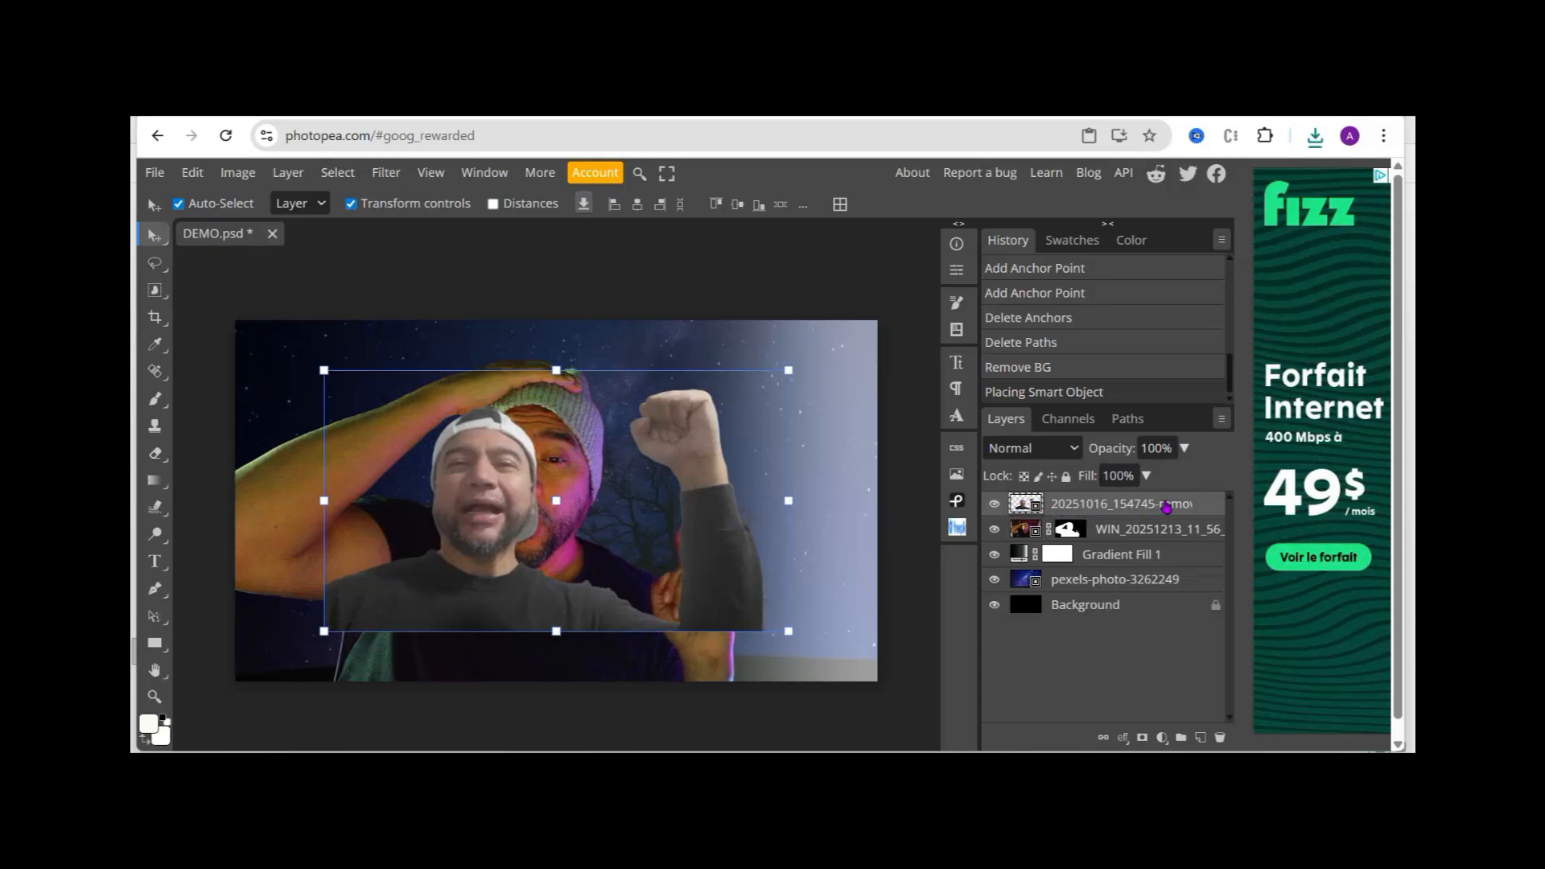
right_click(1166, 507)
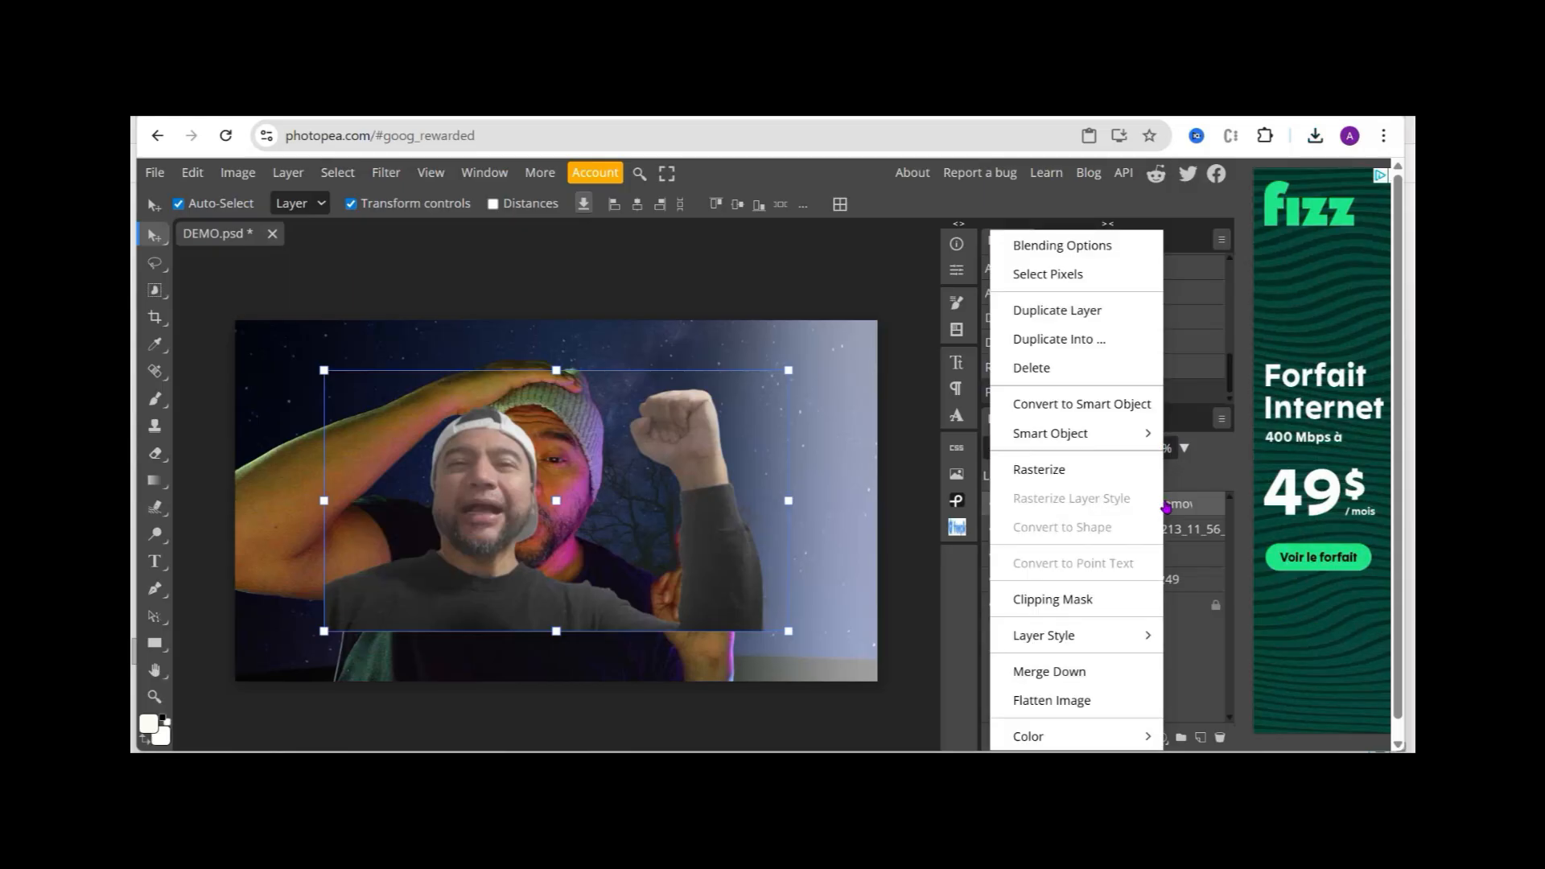
left_click(1032, 367)
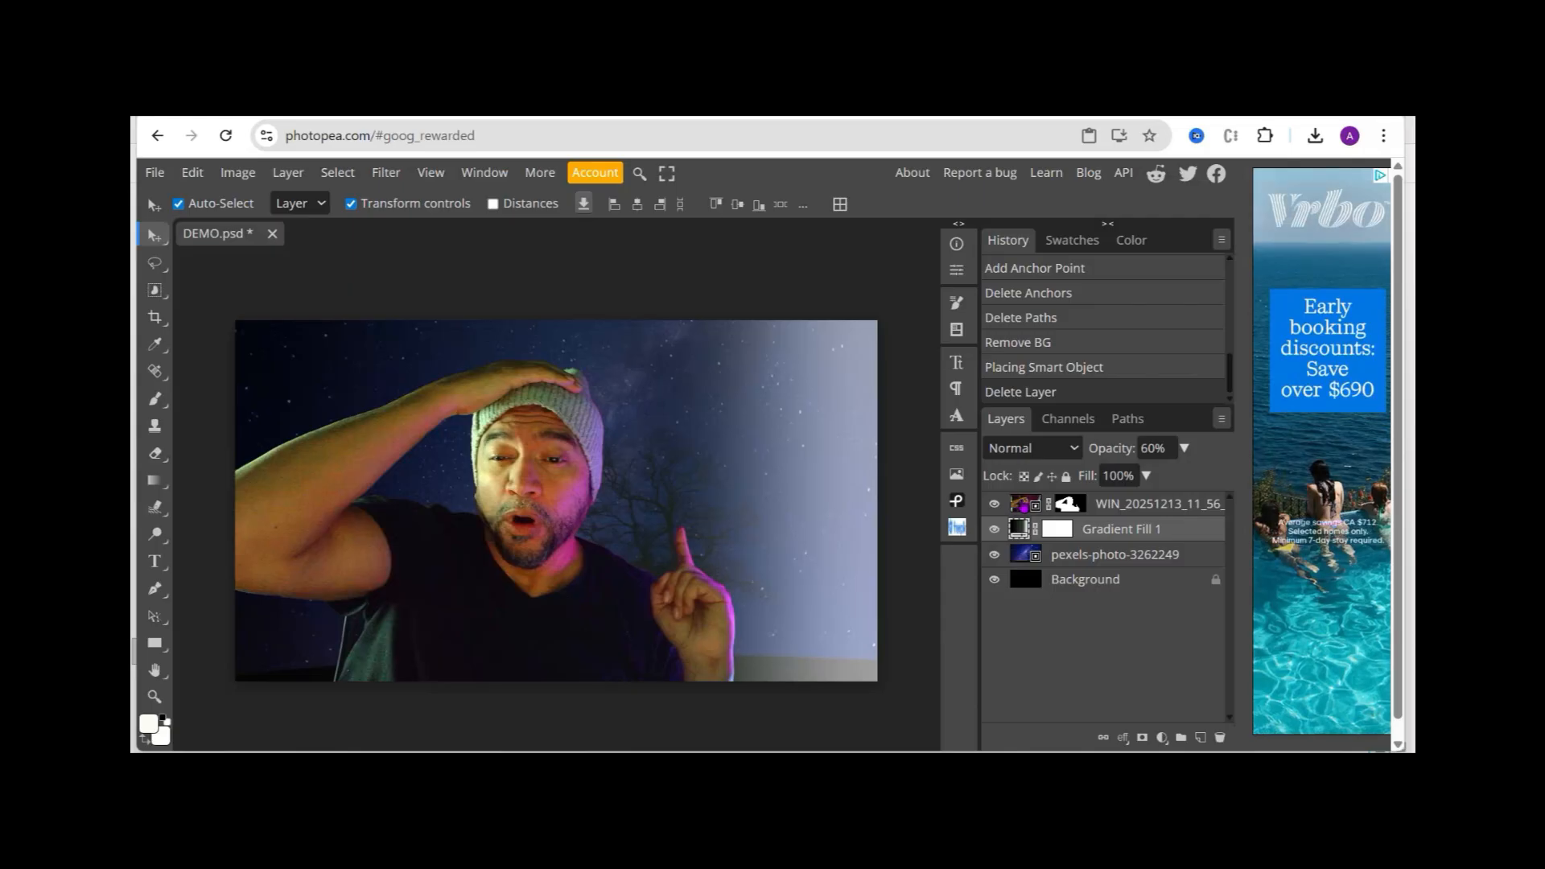
Scale the masked webcam photo layer to about 44.55% and move it right to about X 1414 px, Y 617 px.
left_click(1021, 501)
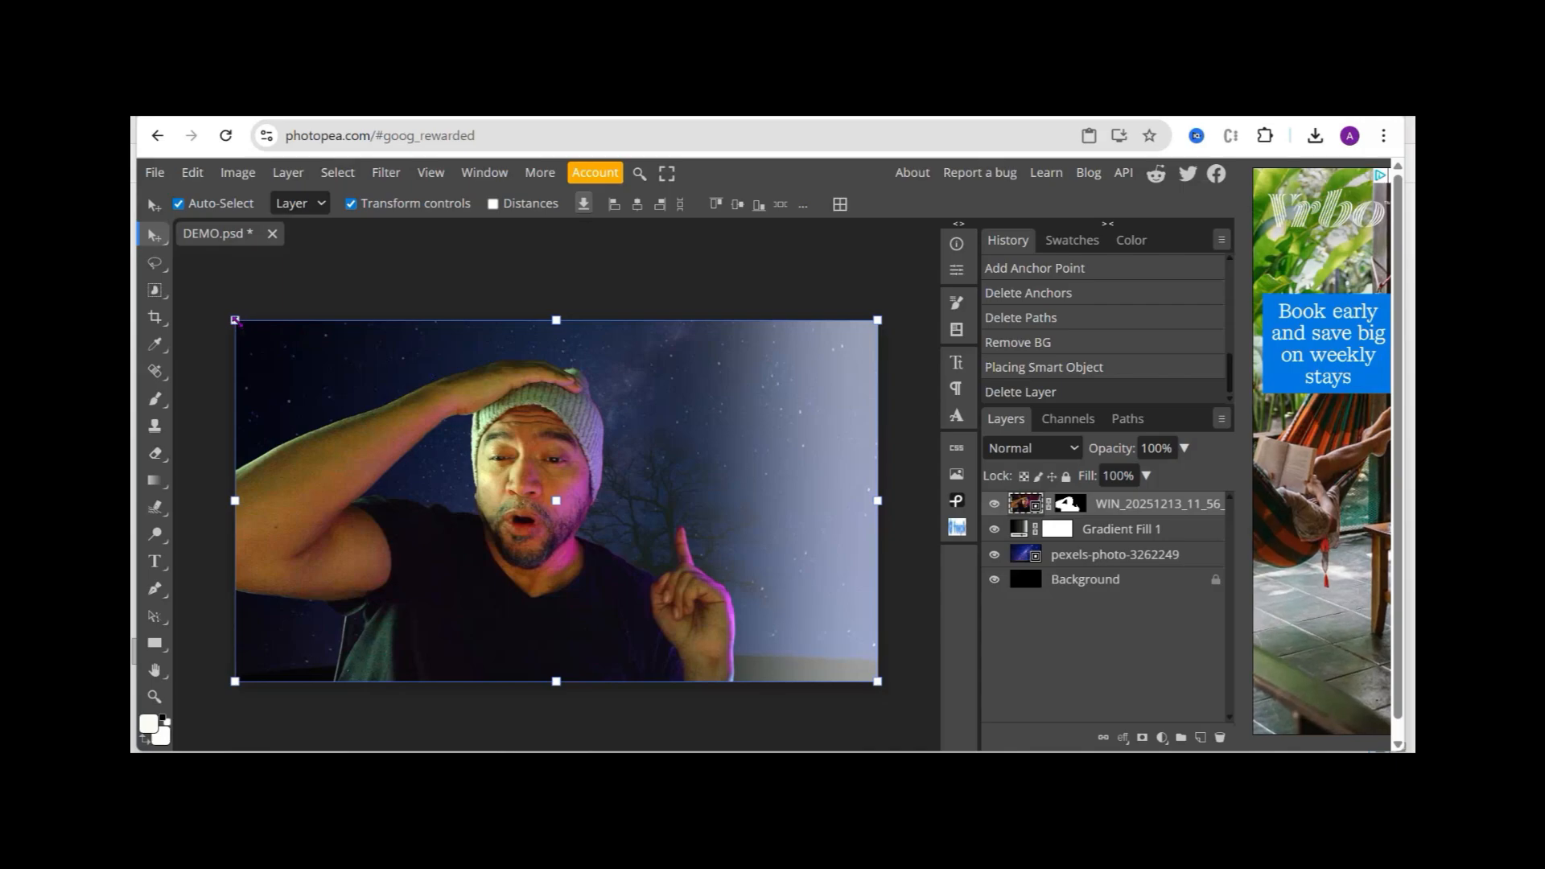
left_click_drag(235, 320, 278, 402)
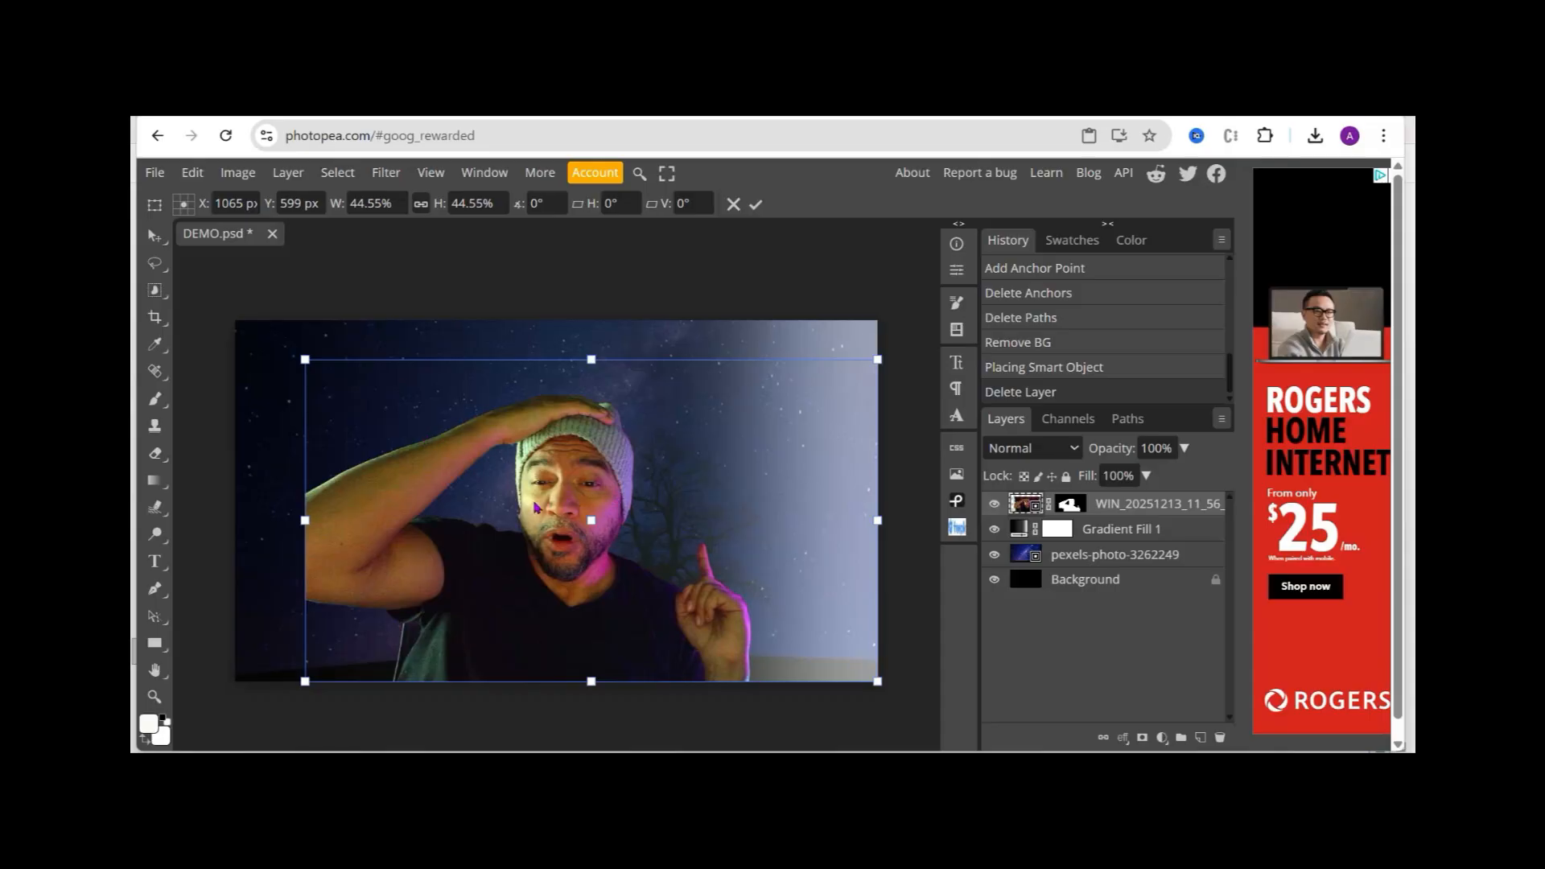
left_click_drag(455, 464, 571, 469)
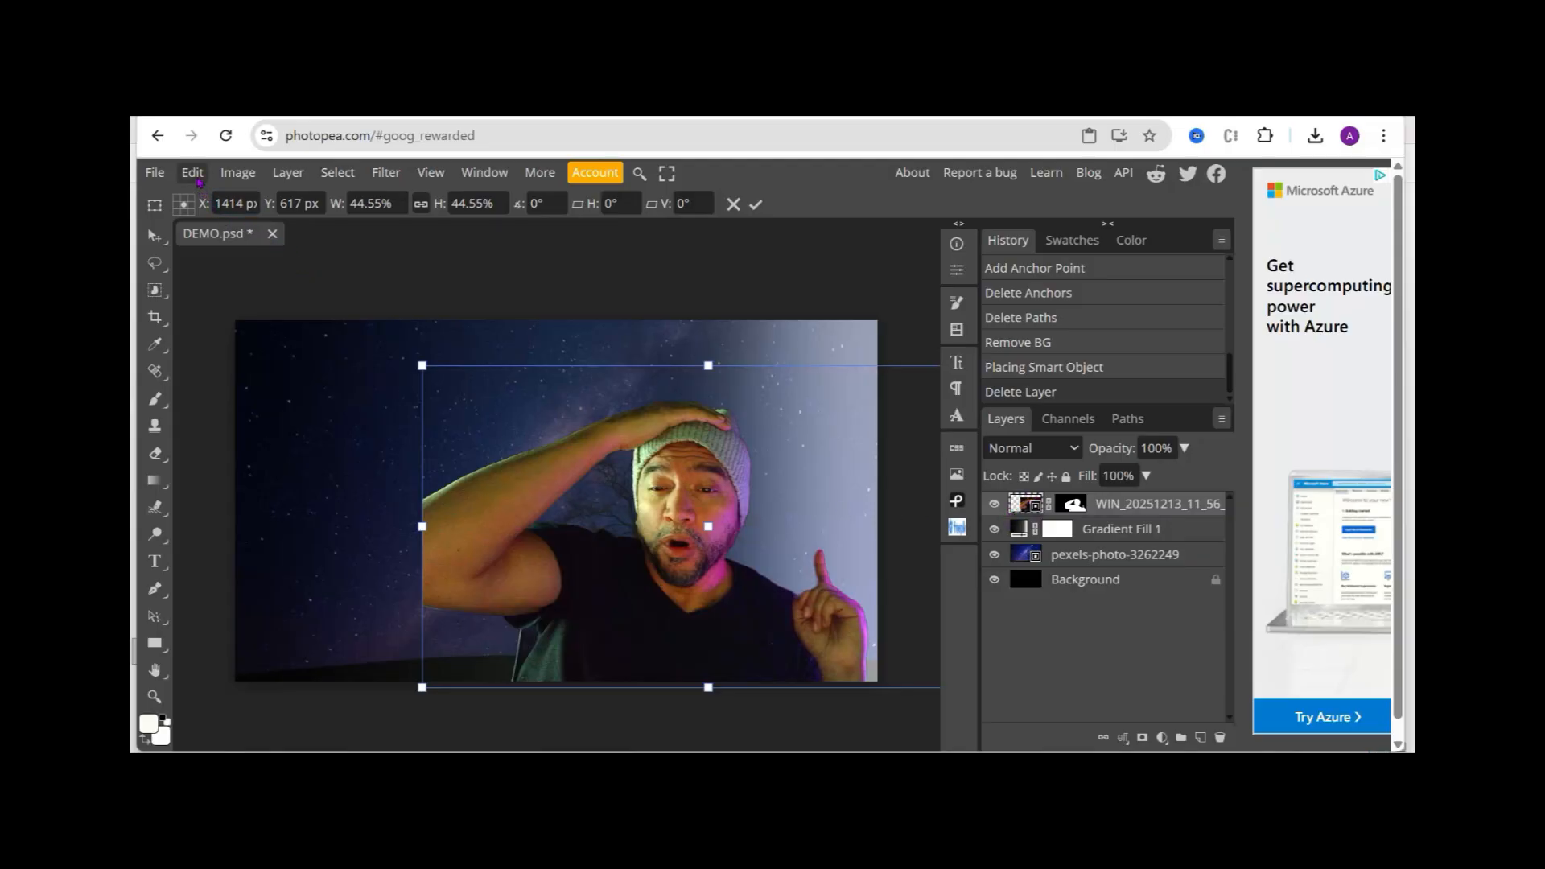
Flip the whole image horizontally and move the man's layer flush with the canvas's right and bottom edges.
left_click(230, 169)
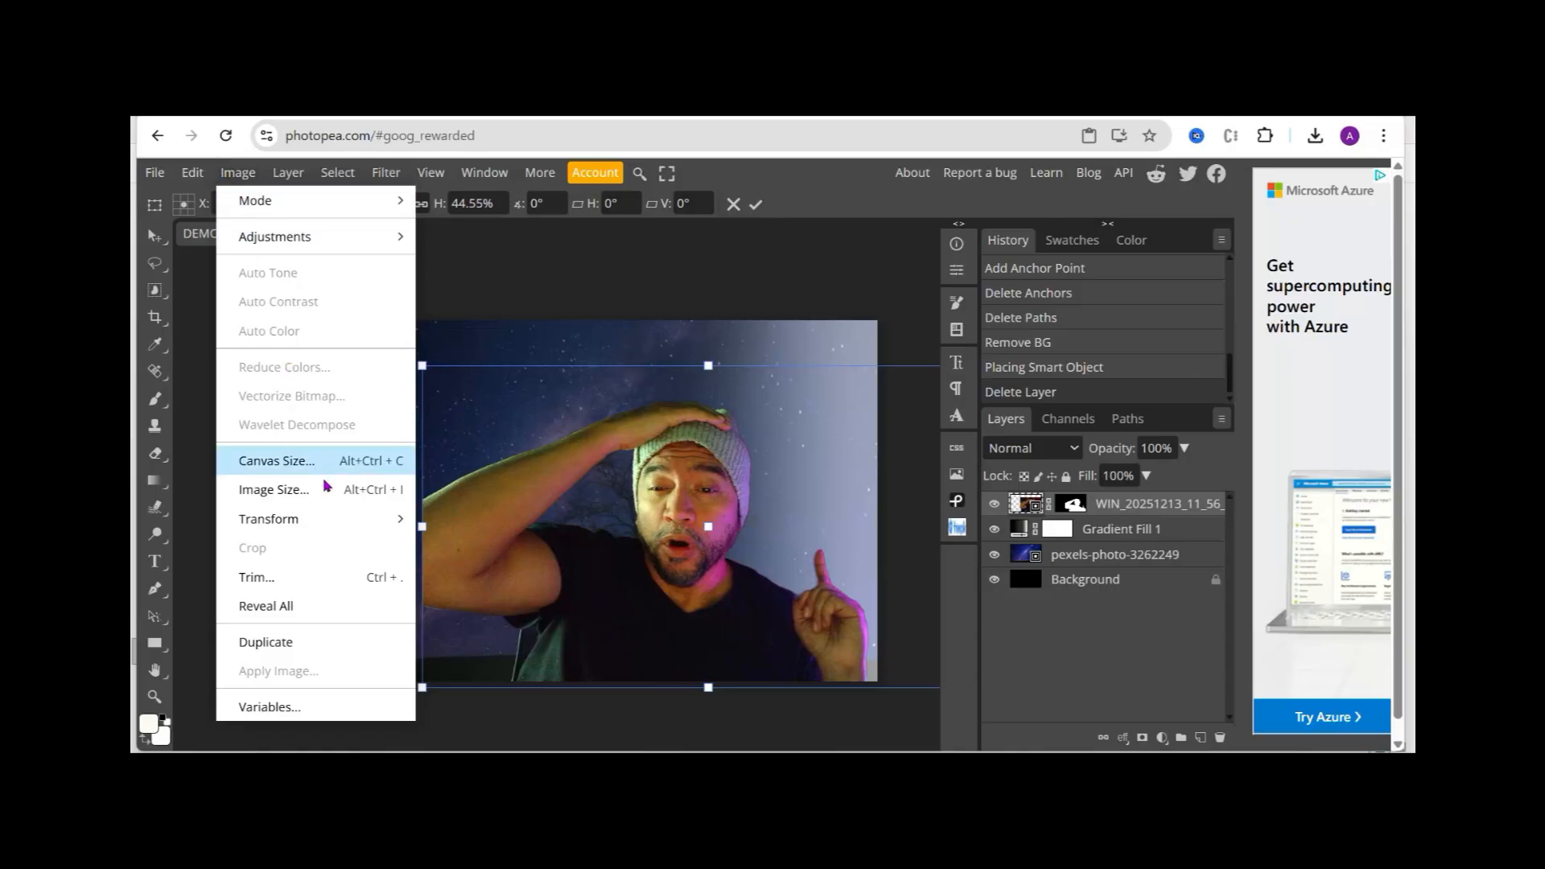
mouse_move(332, 521)
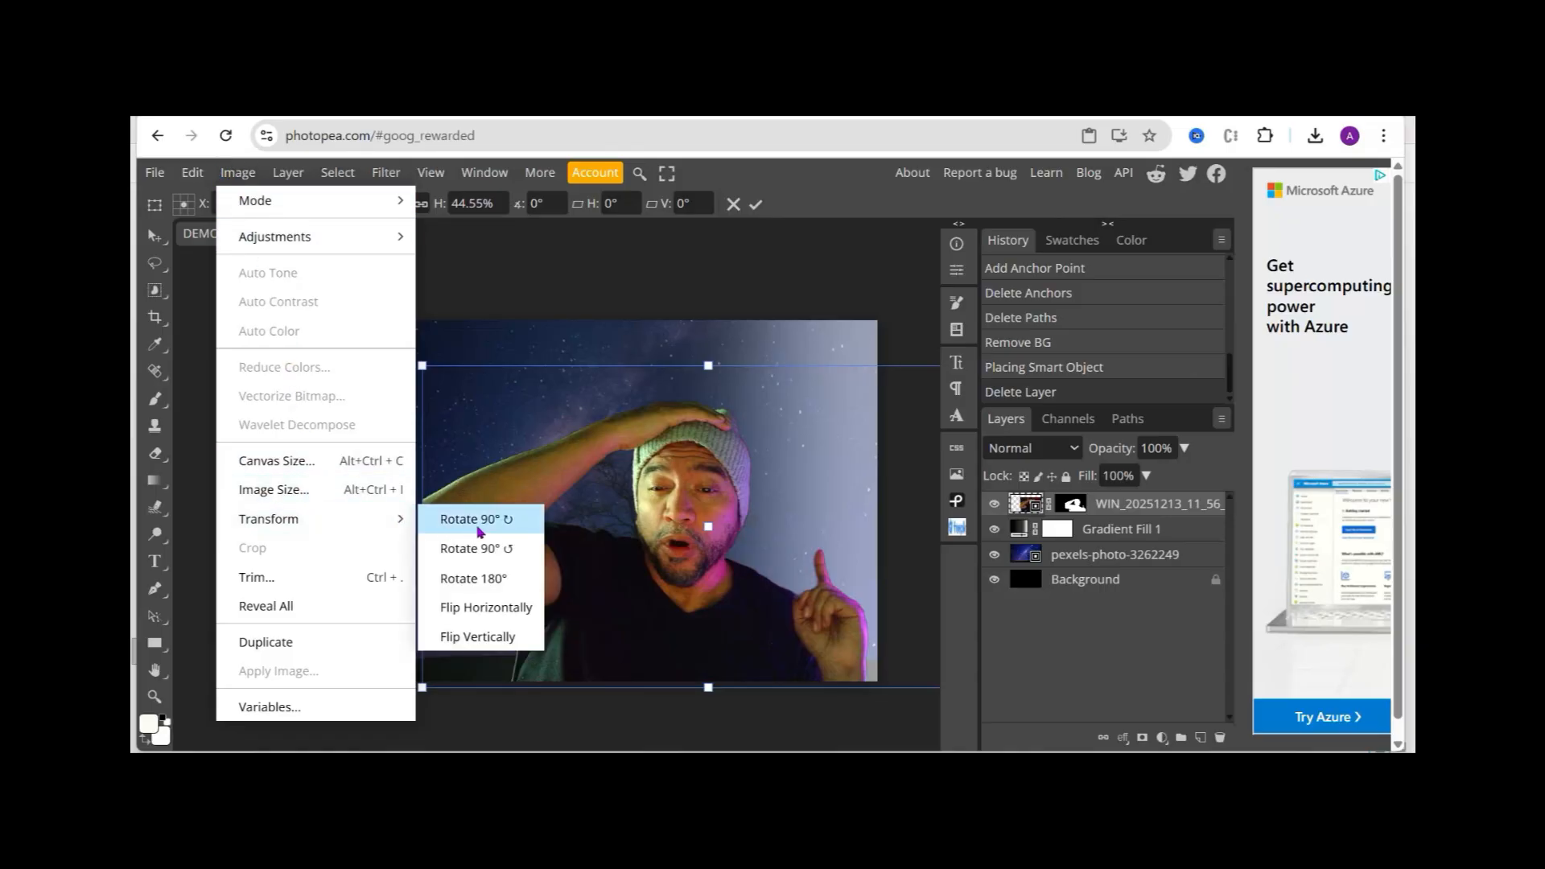
left_click(490, 615)
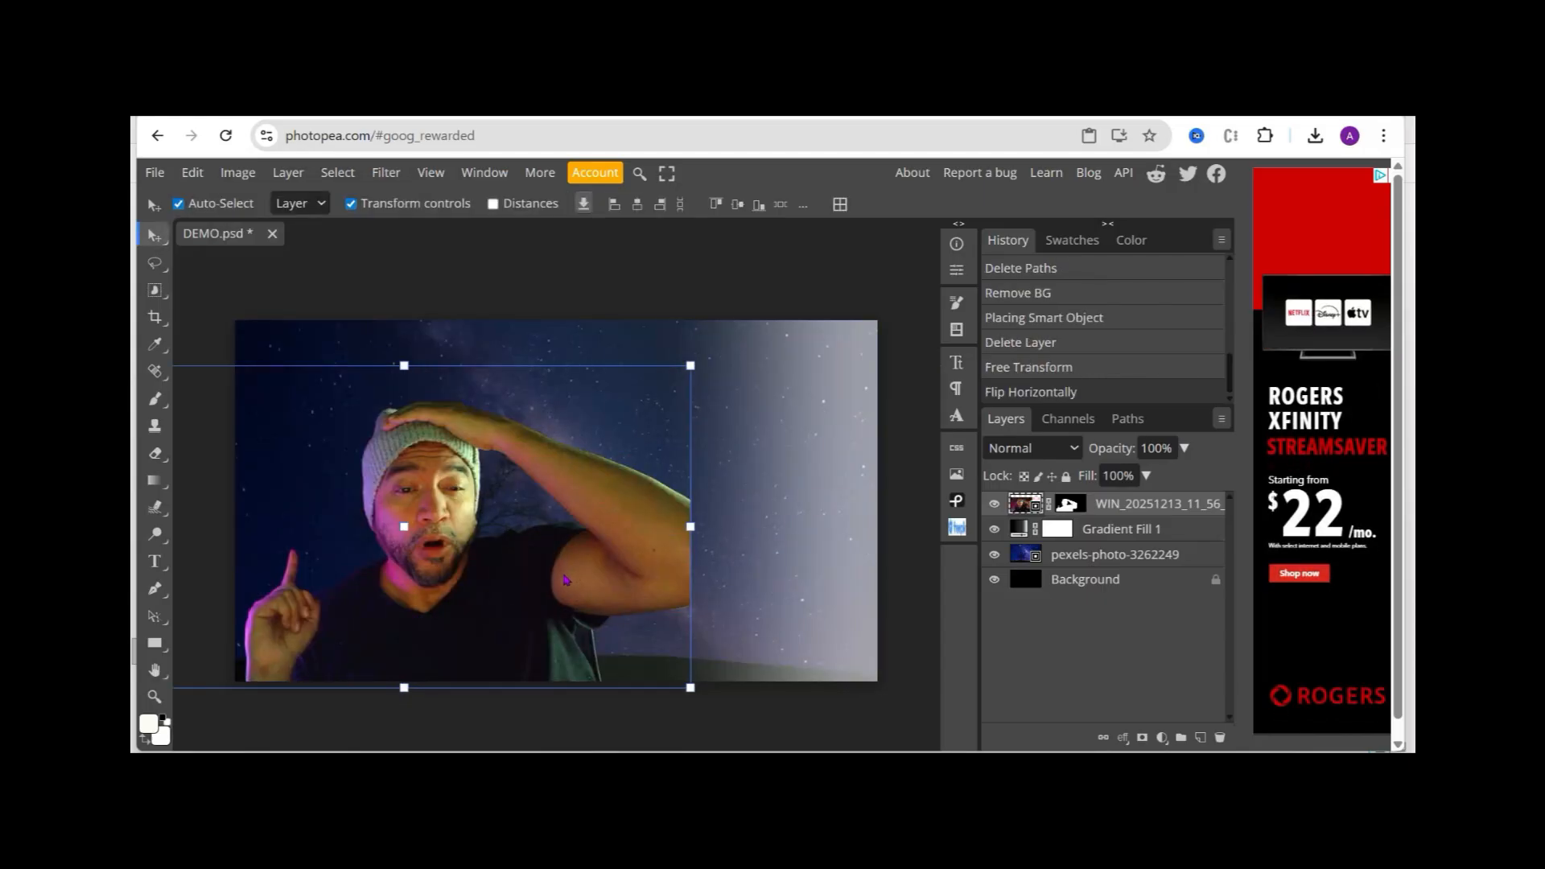
left_click_drag(574, 575, 749, 574)
left_click_drag(750, 573, 753, 576)
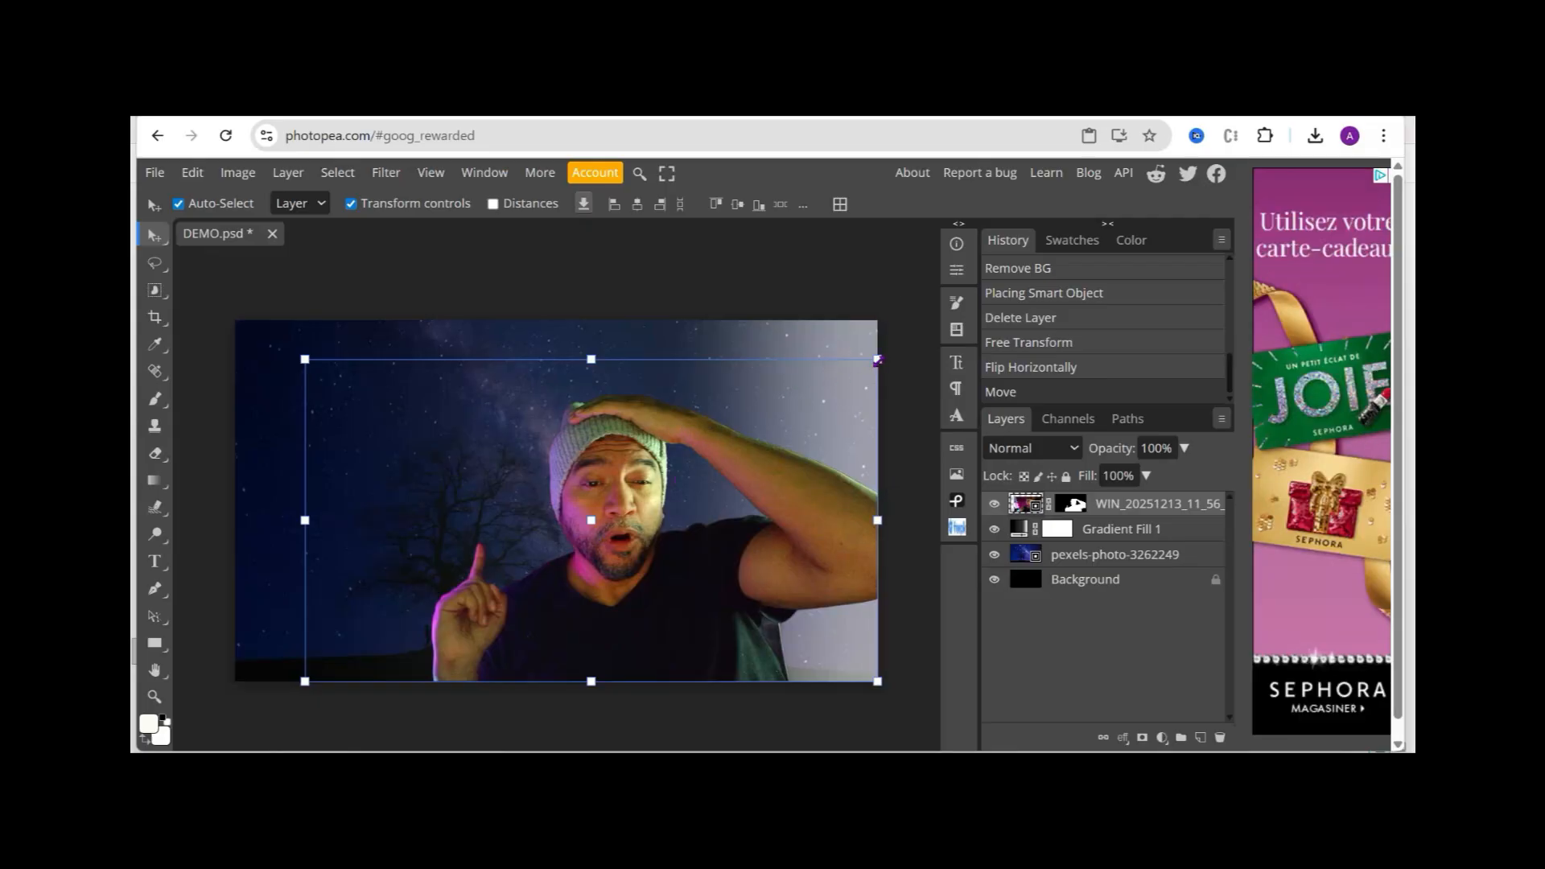
Enlarge the man's layer to about 55.48% from its lower-left corner and apply the transform.
left_click_drag(881, 364, 1030, 334)
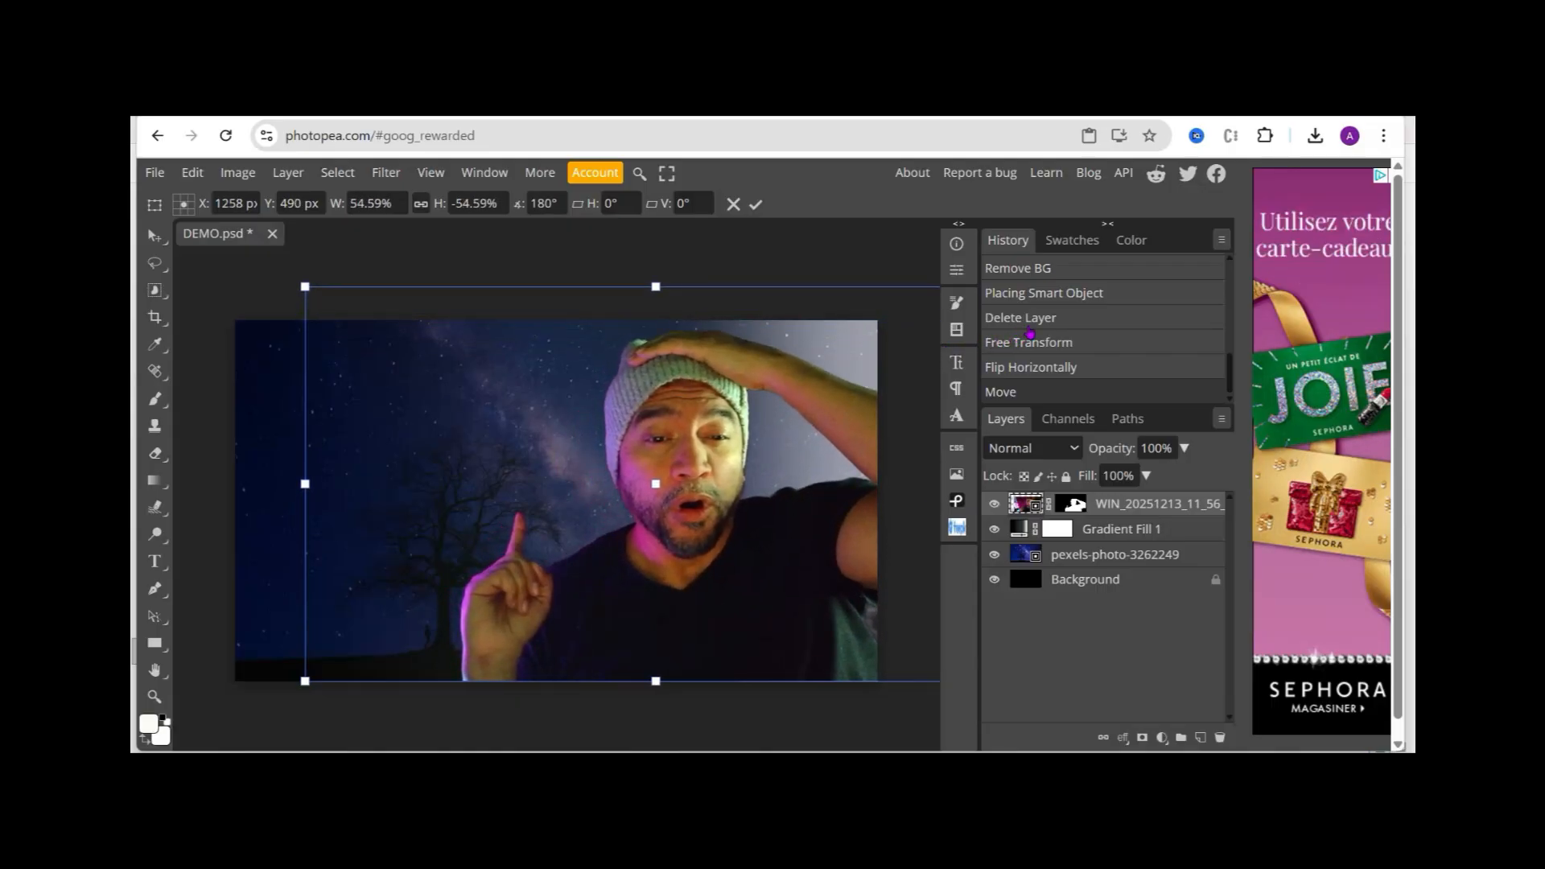
left_click_drag(1030, 334, 1042, 327)
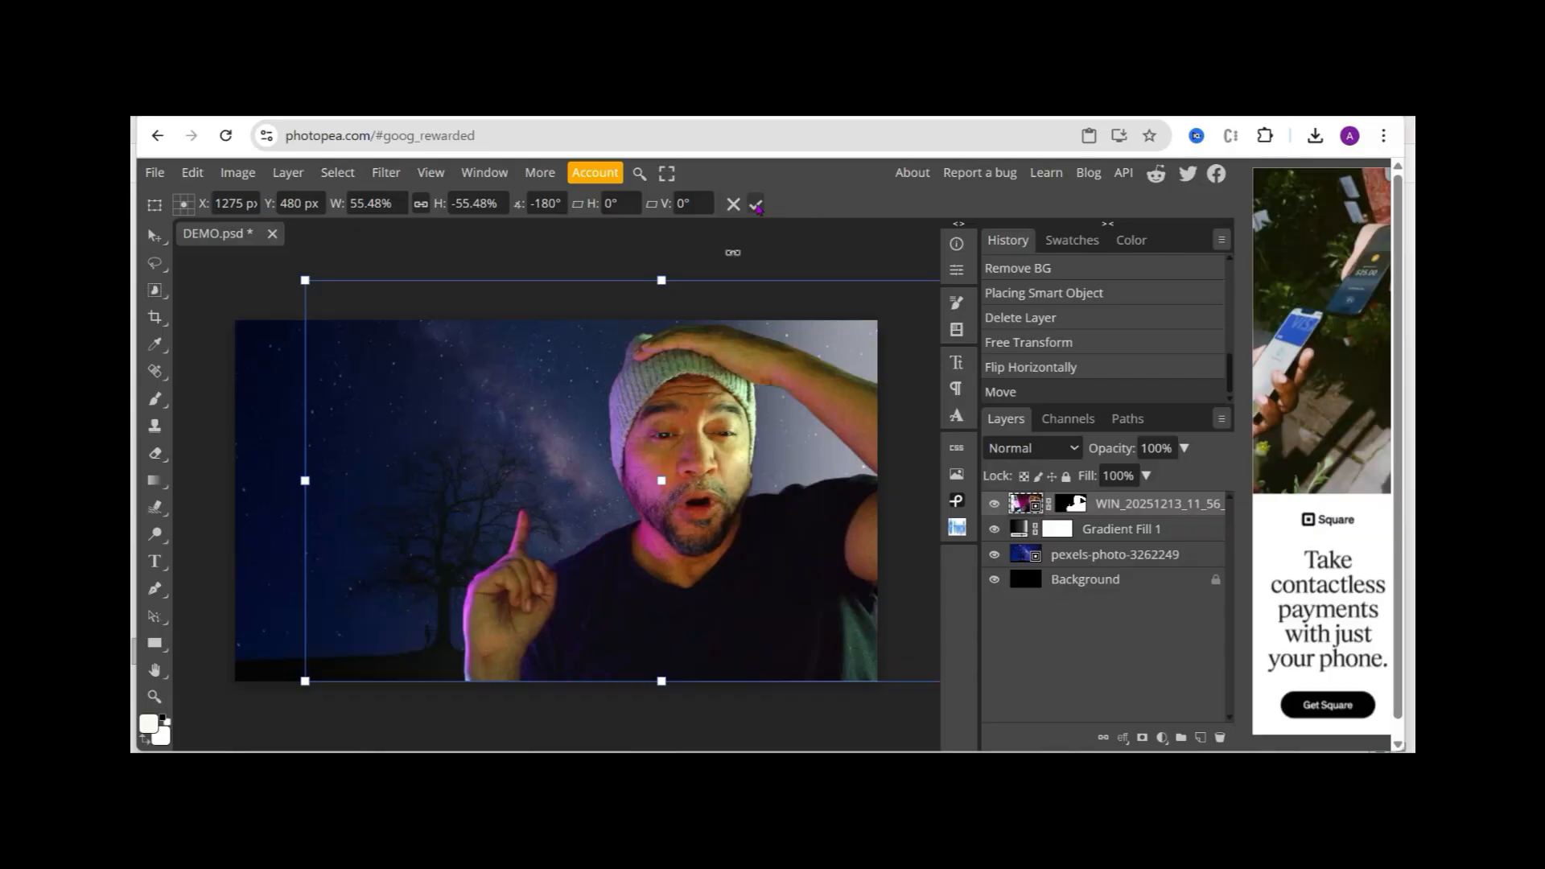
left_click(758, 206)
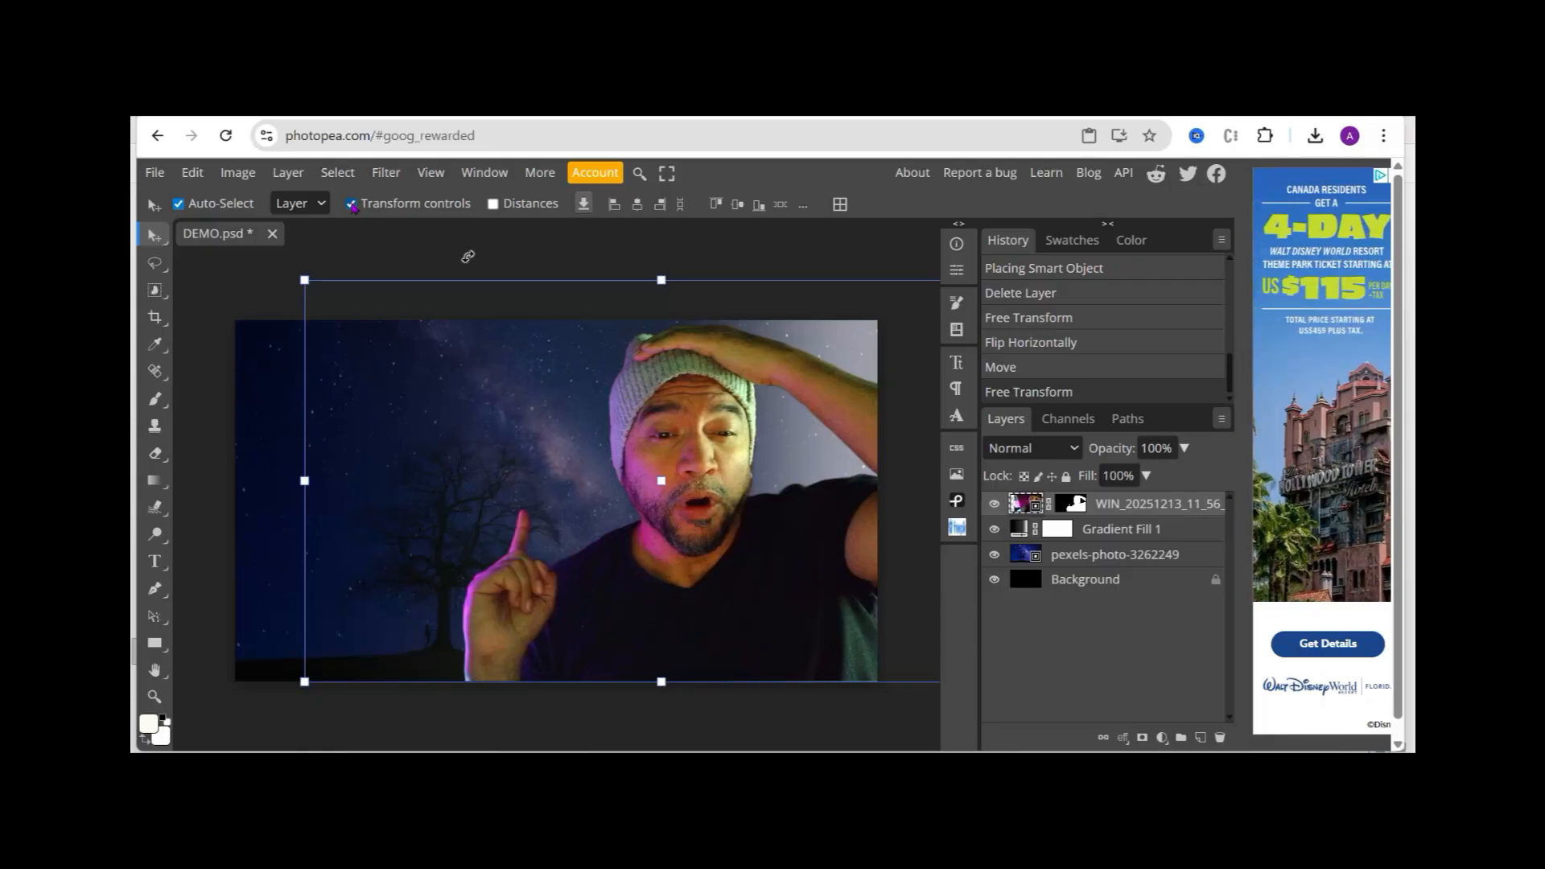
Hide the transform controls and toggle the man's layer off and on to compare the composition with and without him.
left_click(351, 204)
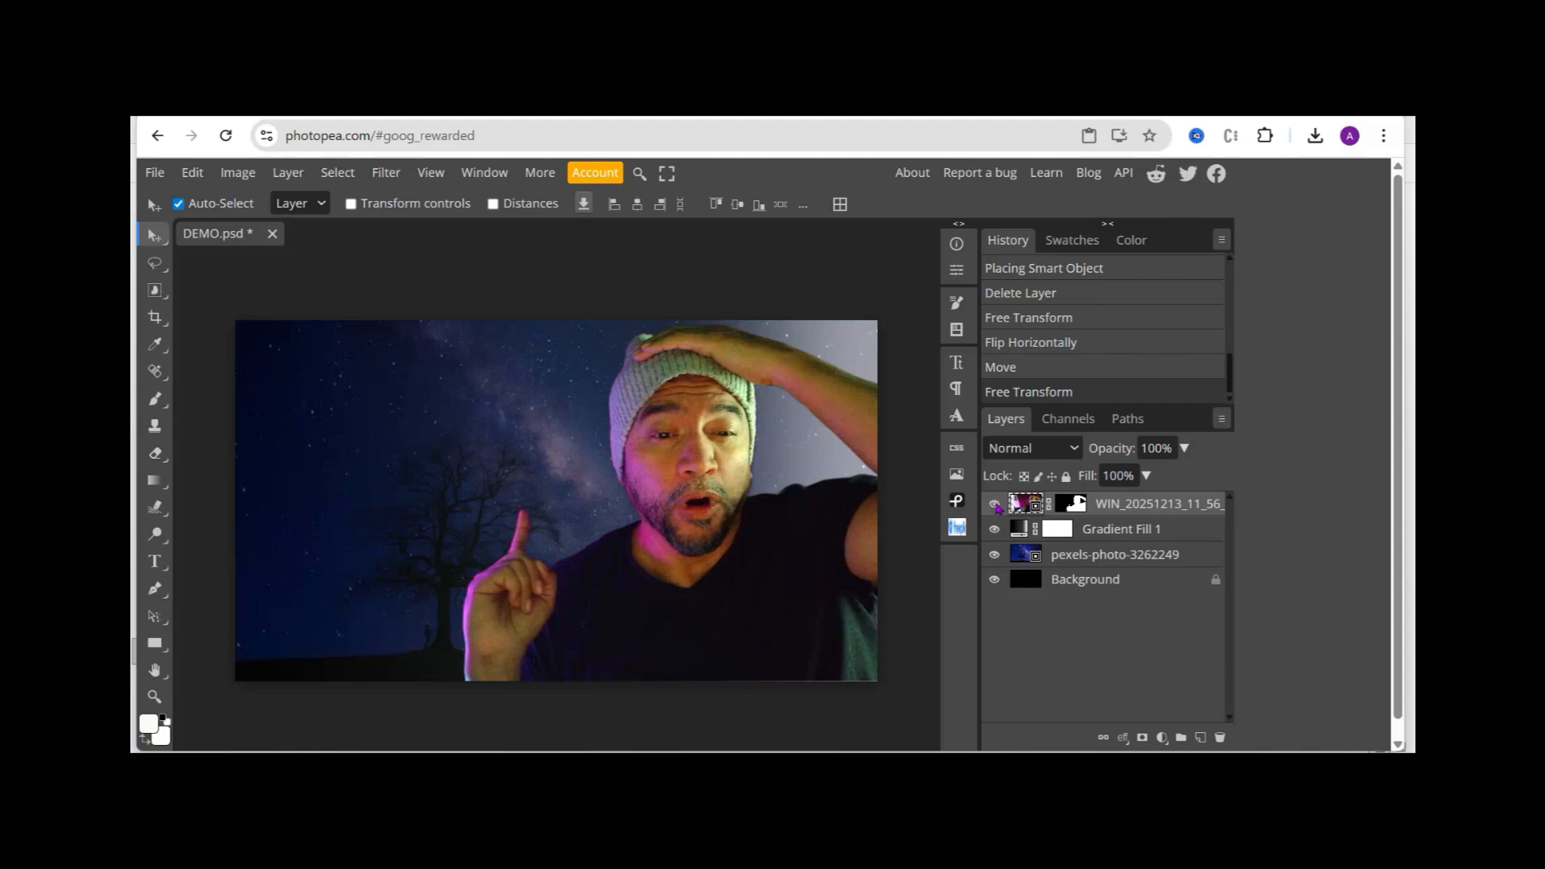
left_click(995, 505)
left_click(995, 506)
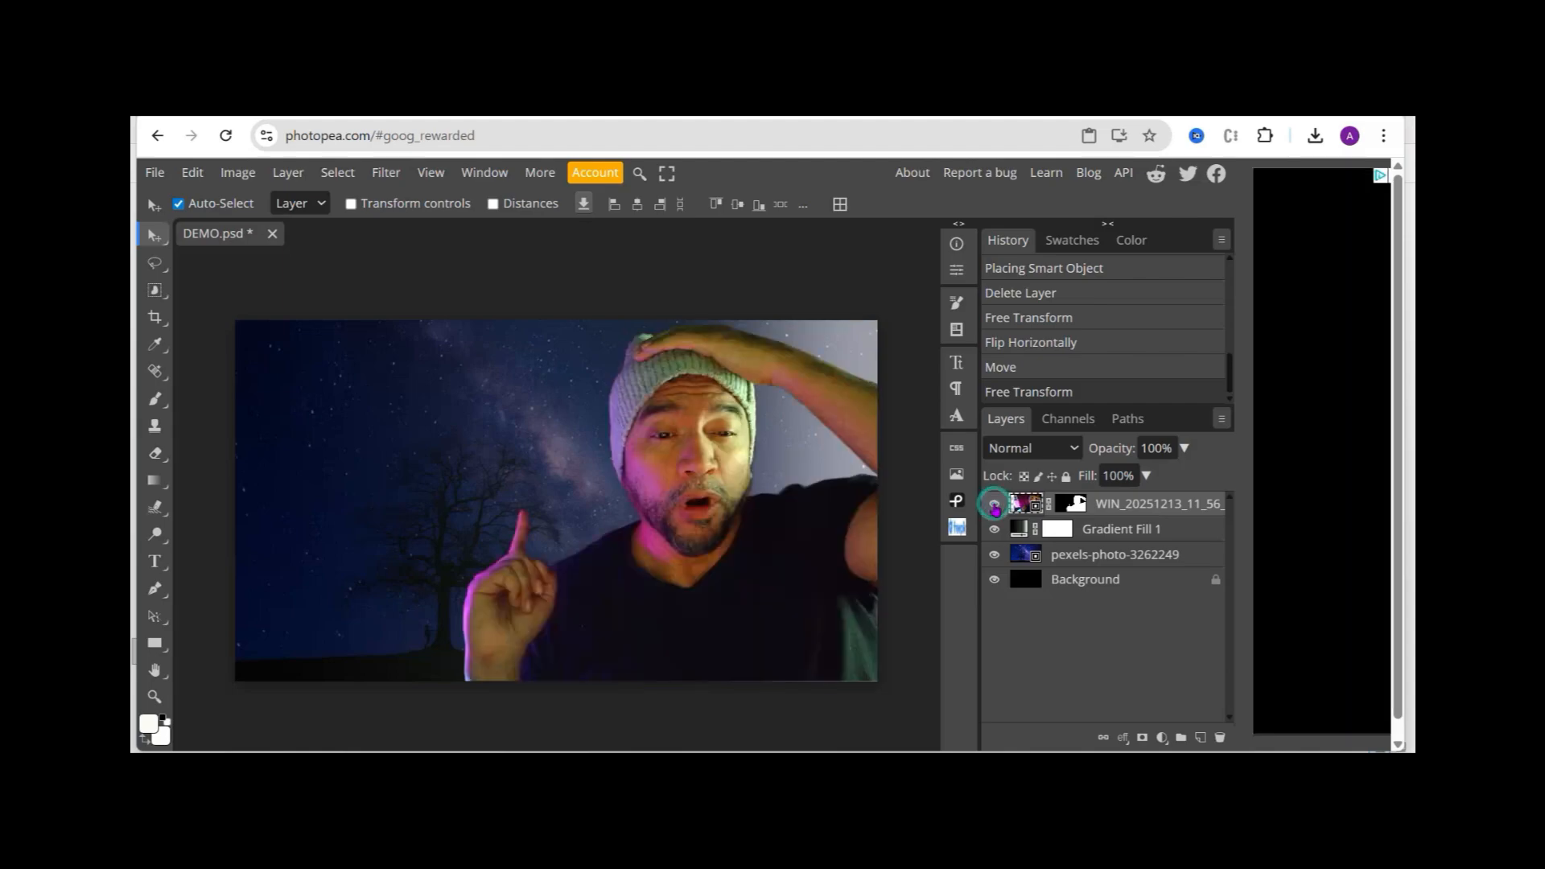
left_click(995, 505)
left_click(995, 506)
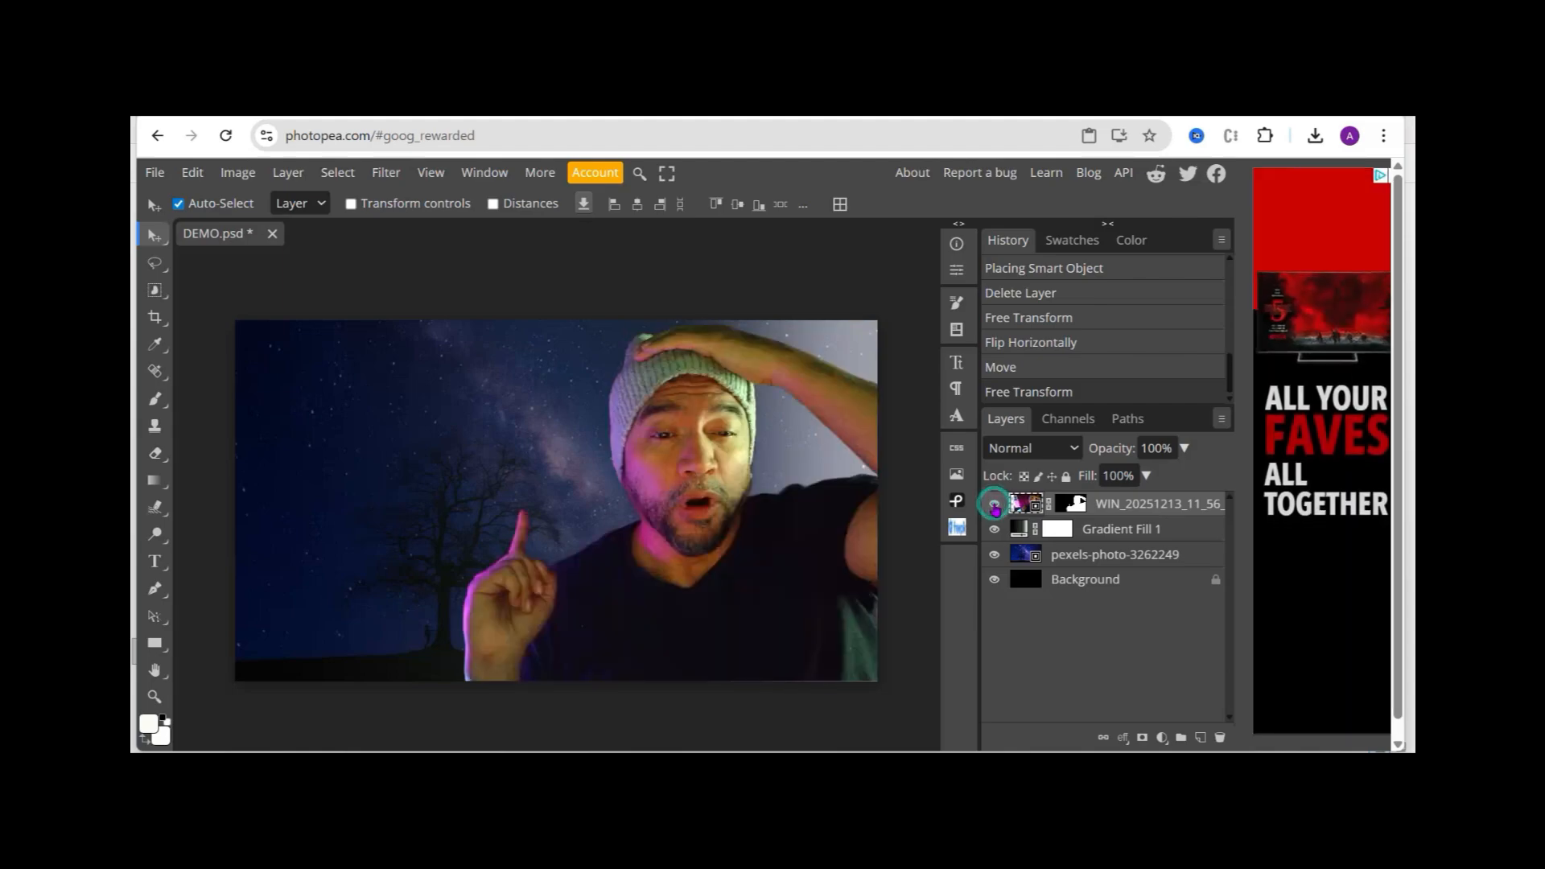
left_click(995, 505)
left_click(995, 505)
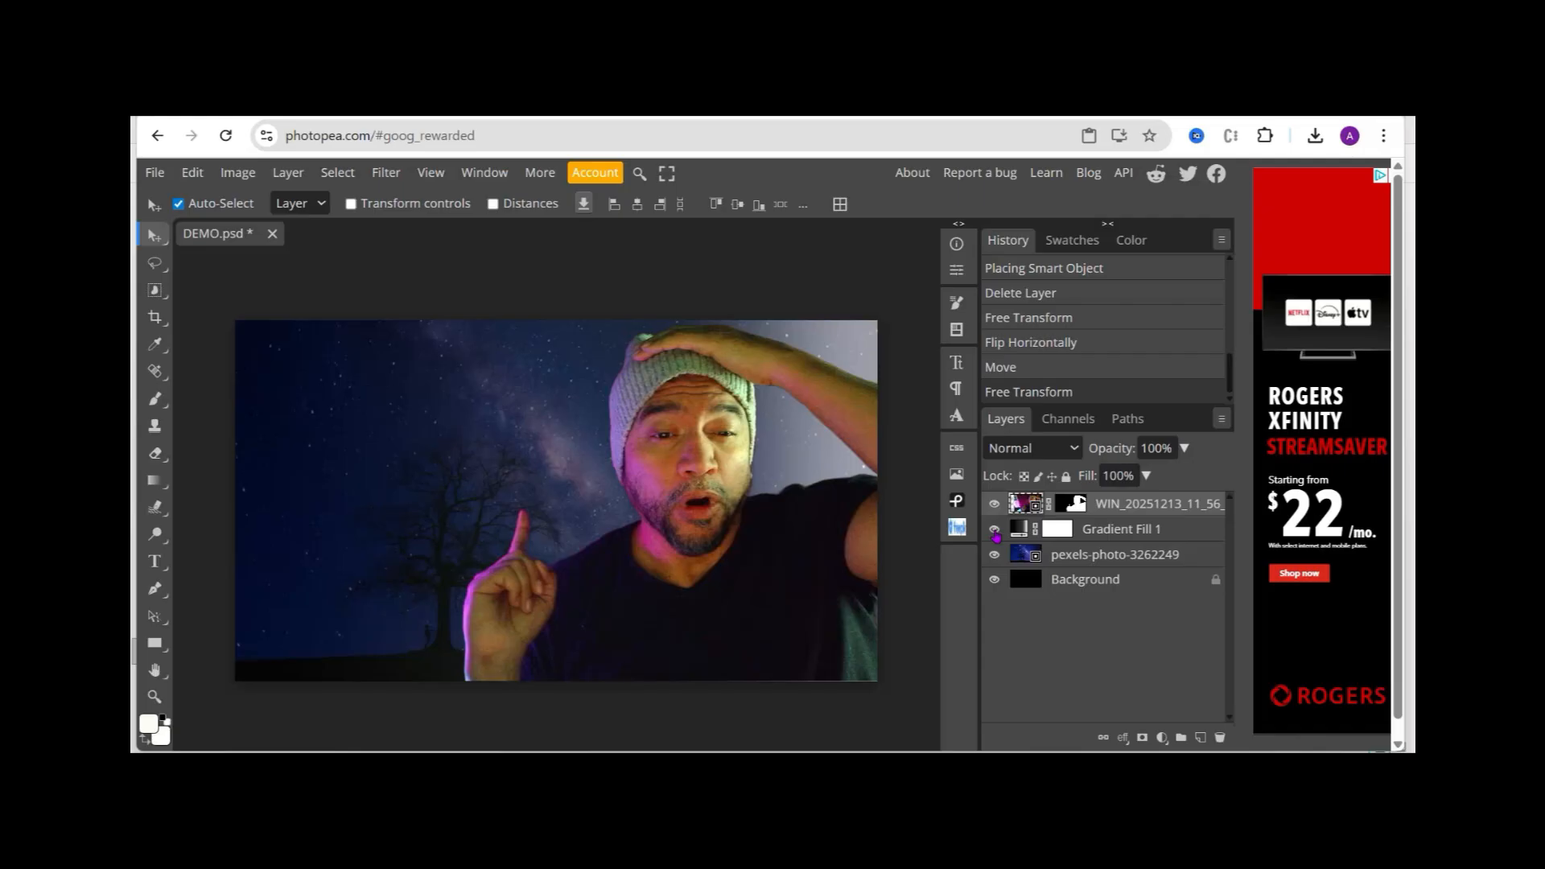
Toggle the Gradient Fill 1 layer off and on to compare how the night sky looks with and without the gradient.
left_click(995, 530)
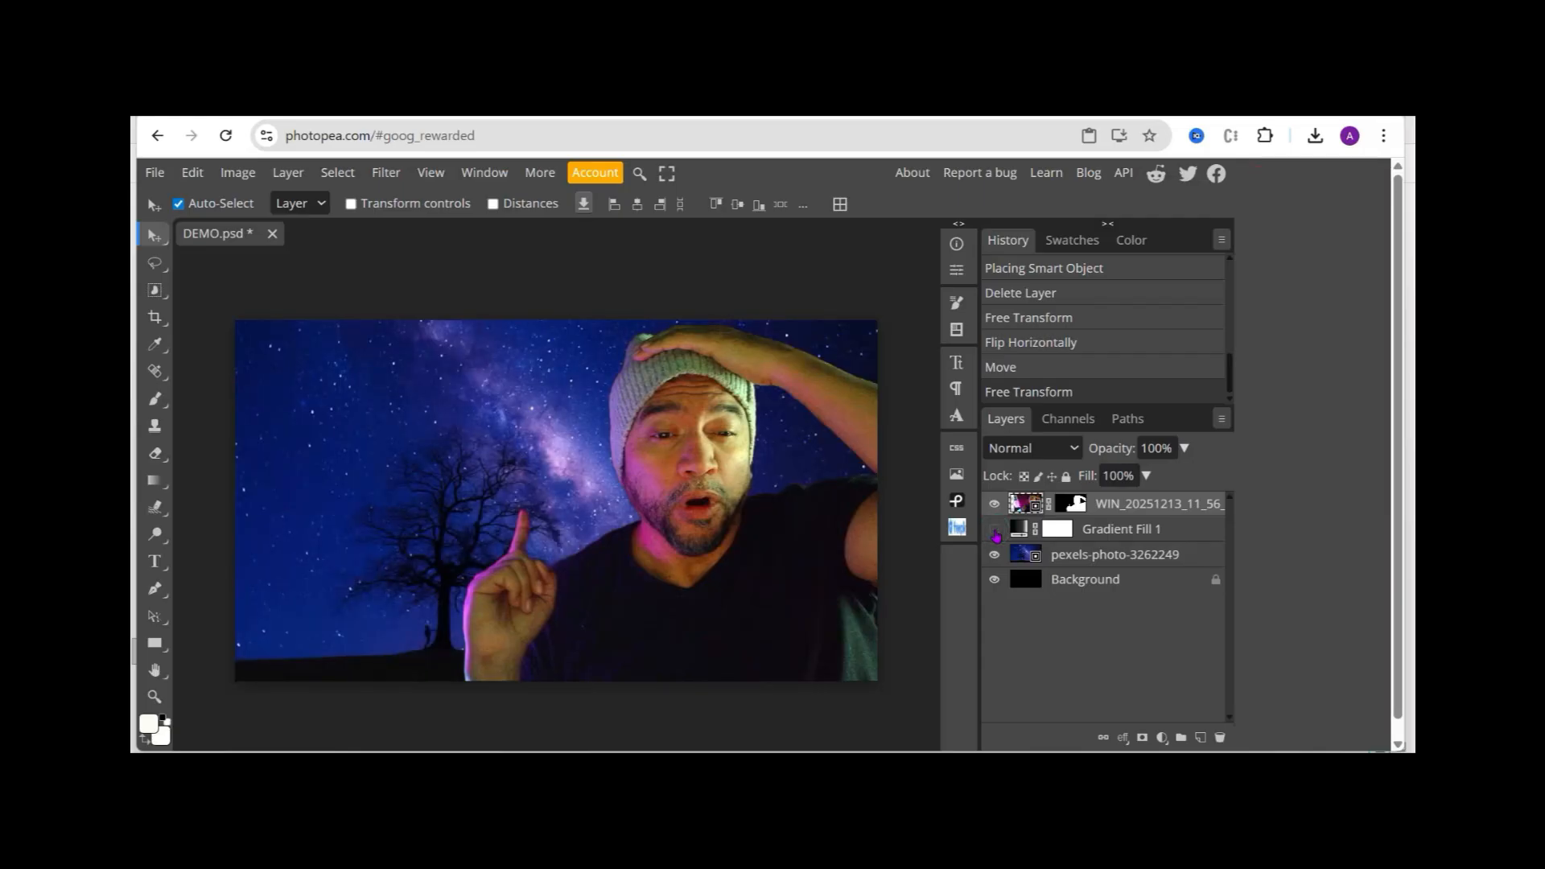
left_click(995, 531)
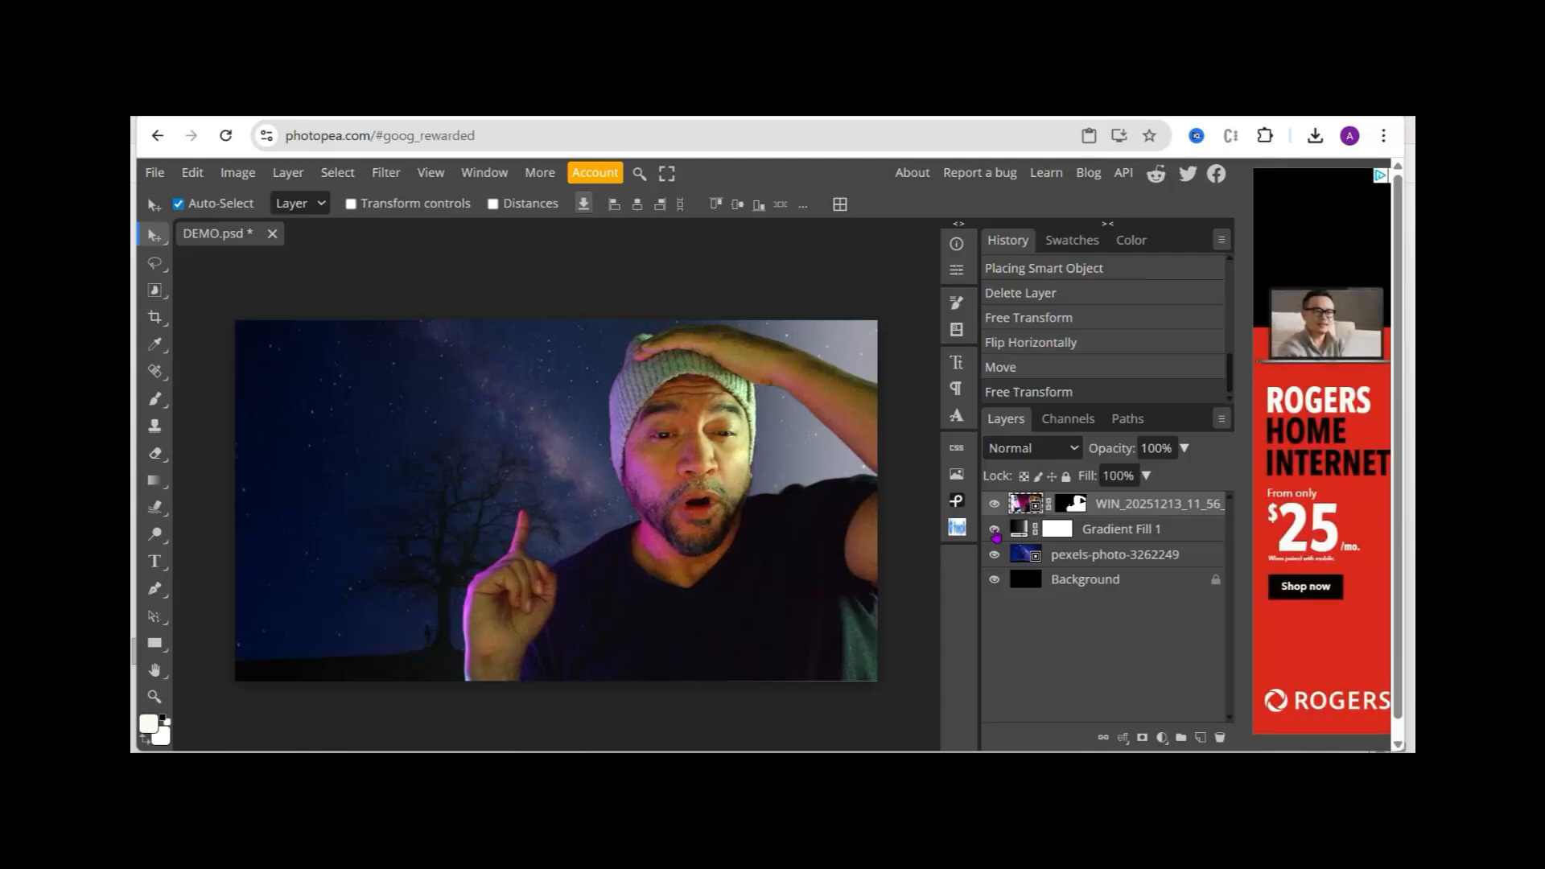
left_click(994, 529)
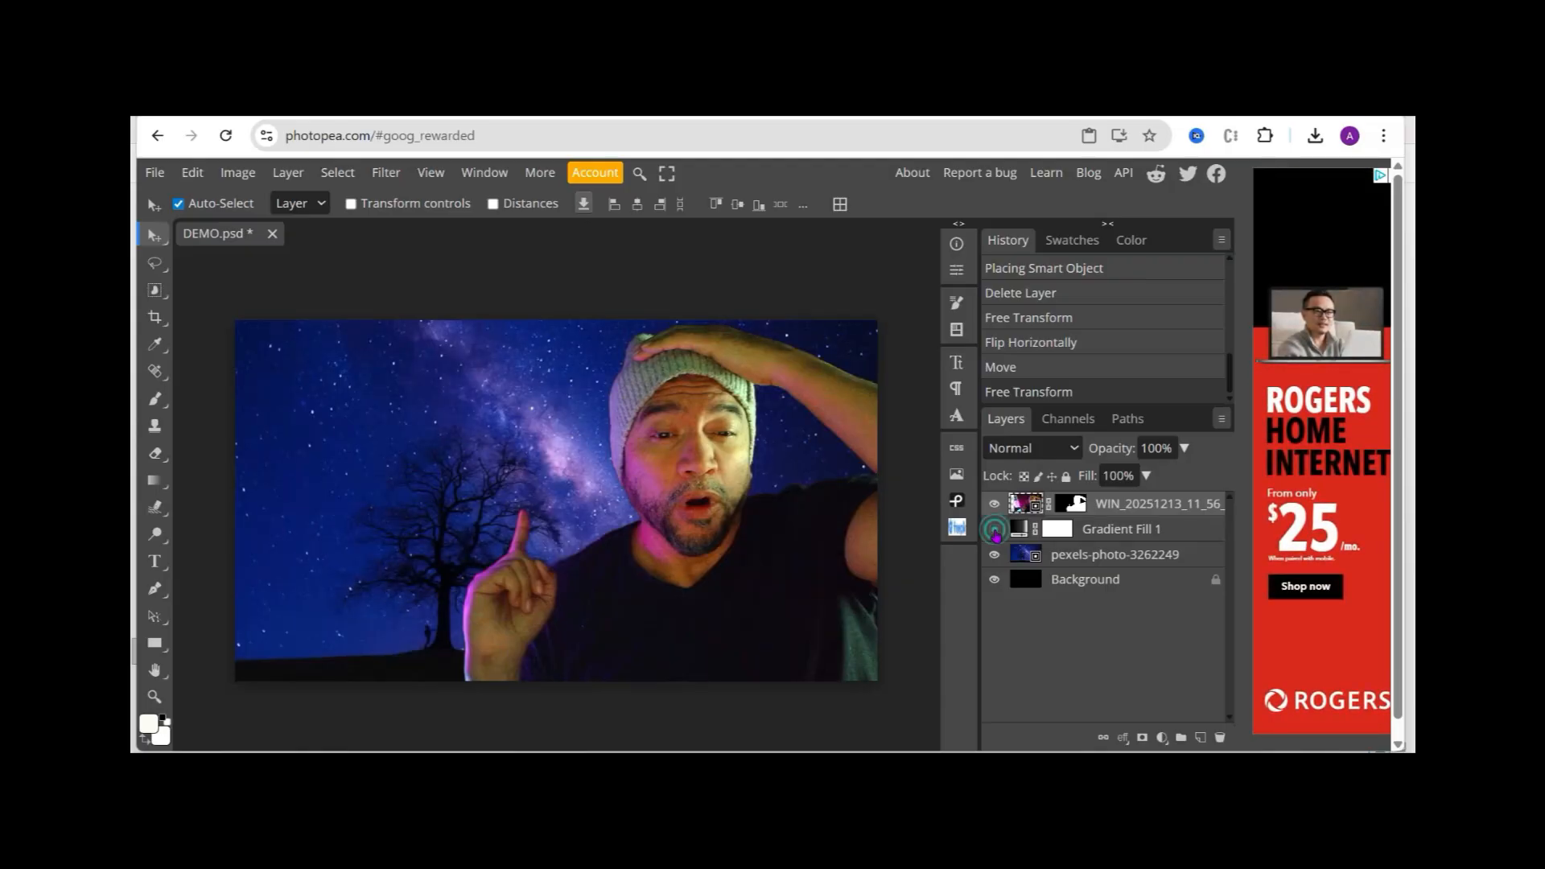
left_click(994, 529)
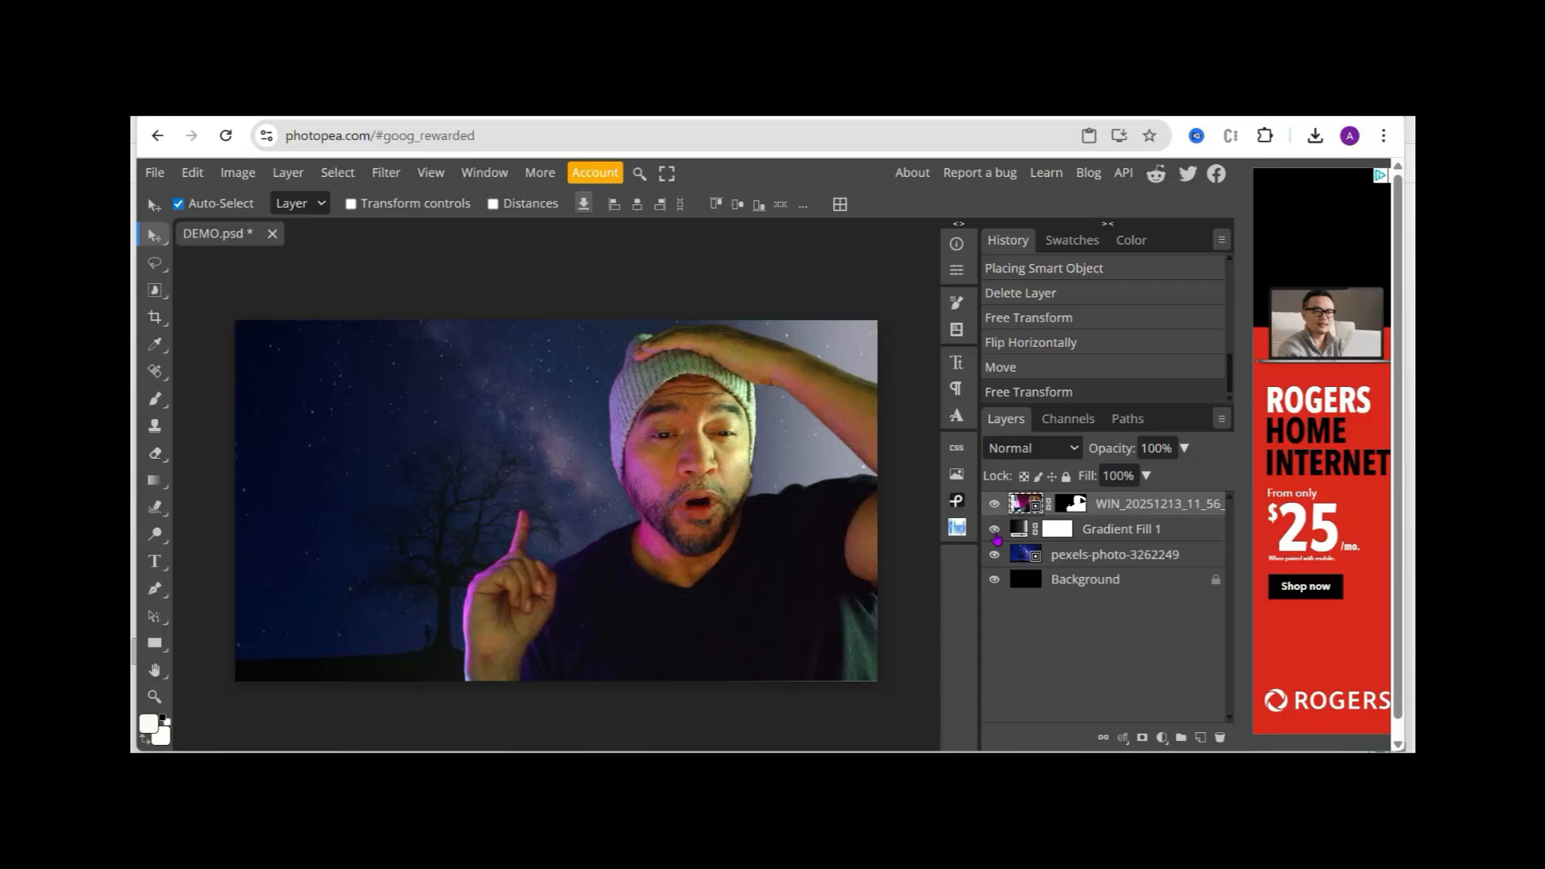
left_click(996, 531)
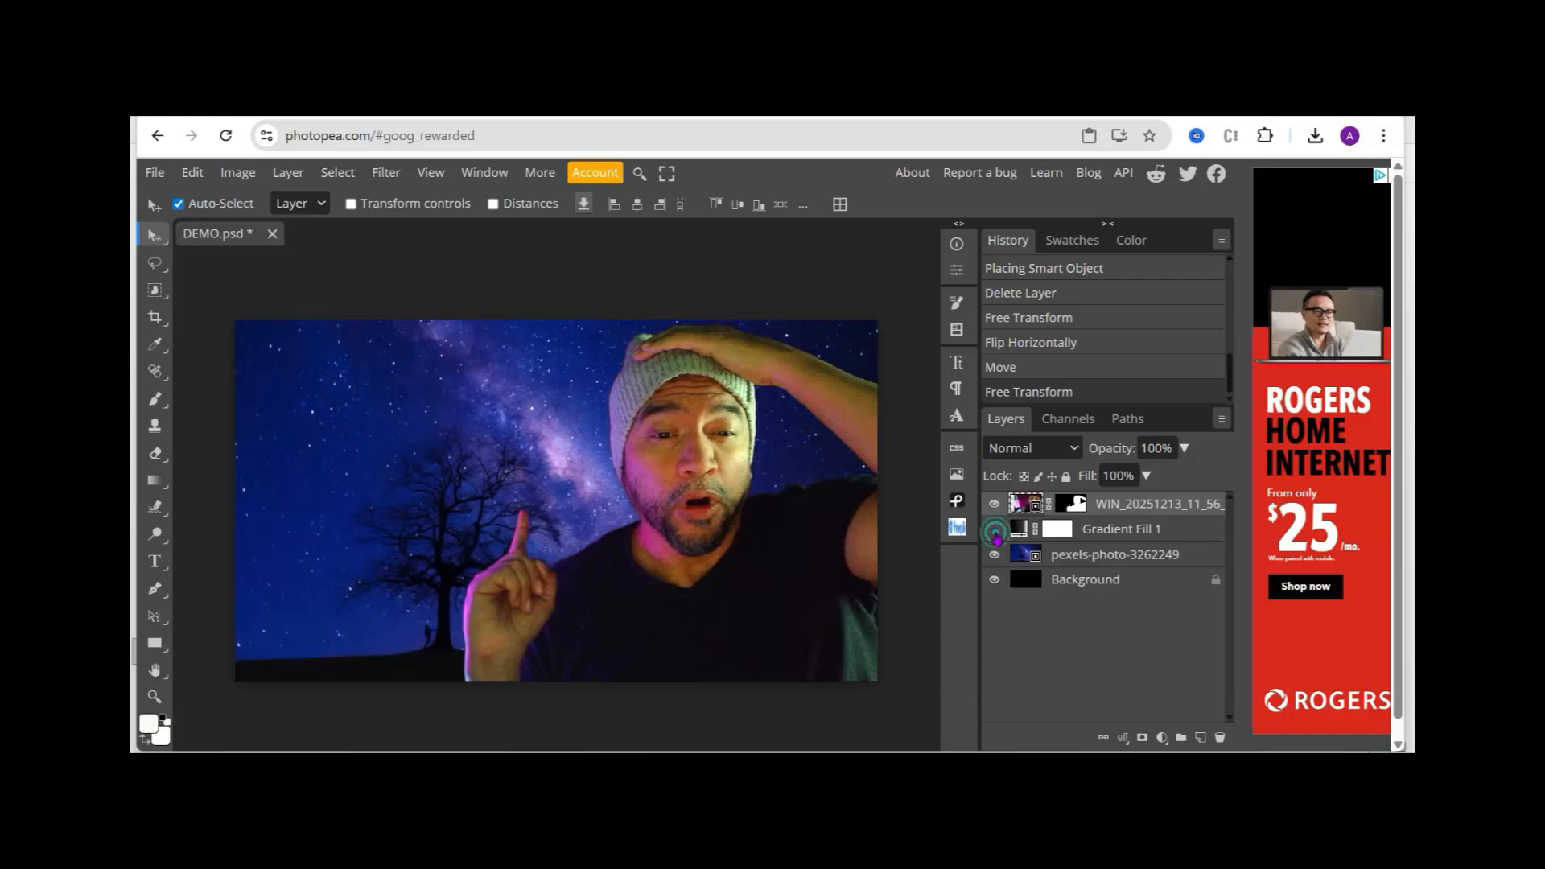
left_click(995, 530)
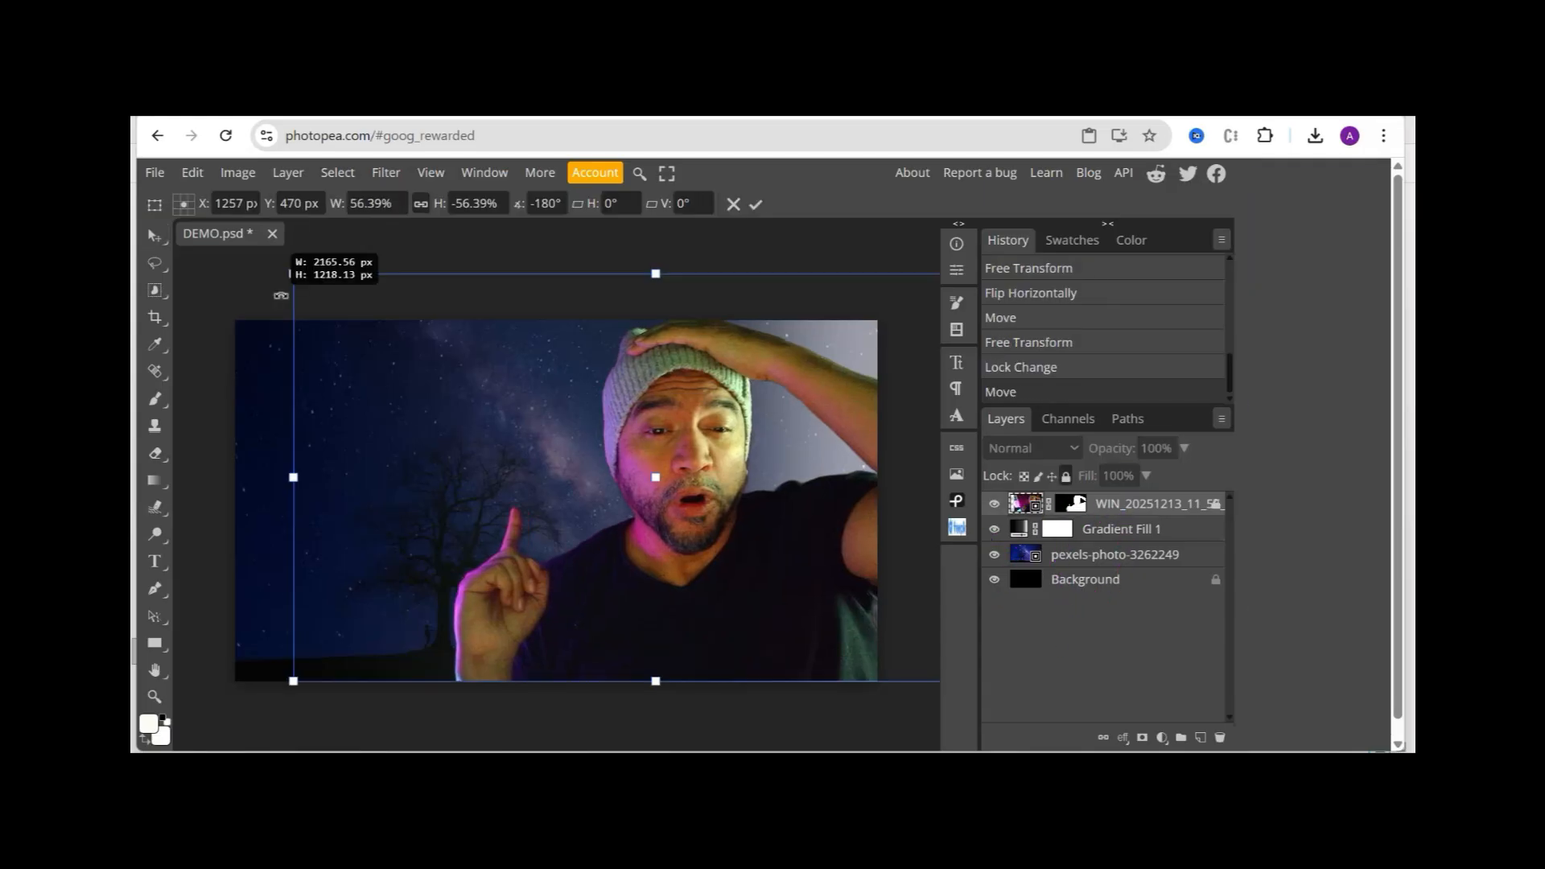
Scale the man's layer to 55.5% from its lower edge, apply the transform and toggle the layer's full lock.
left_click_drag(284, 298, 292, 303)
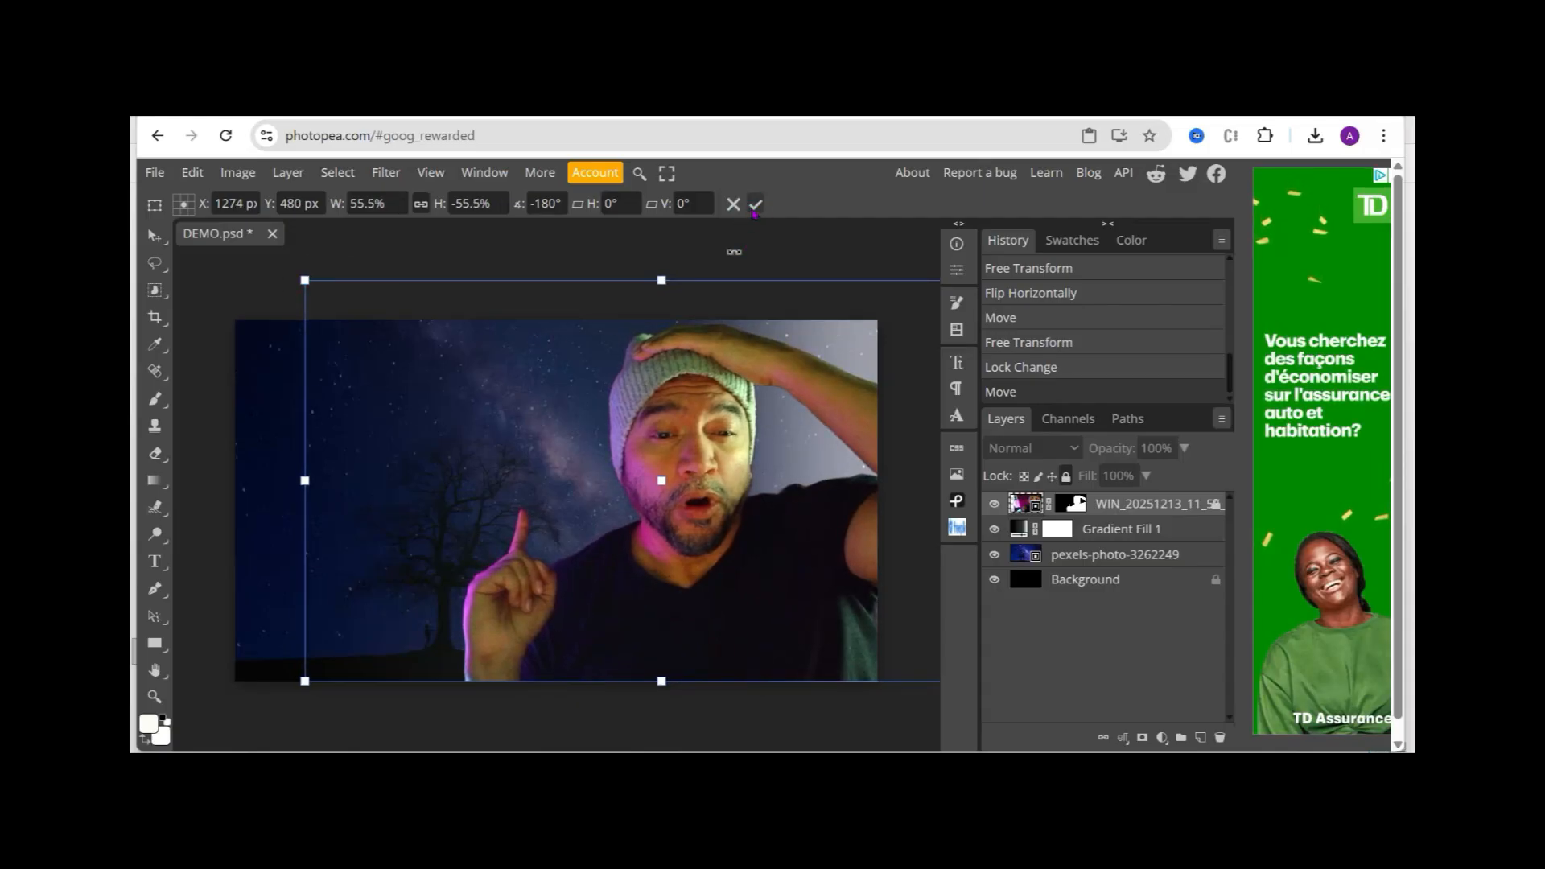
left_click(755, 205)
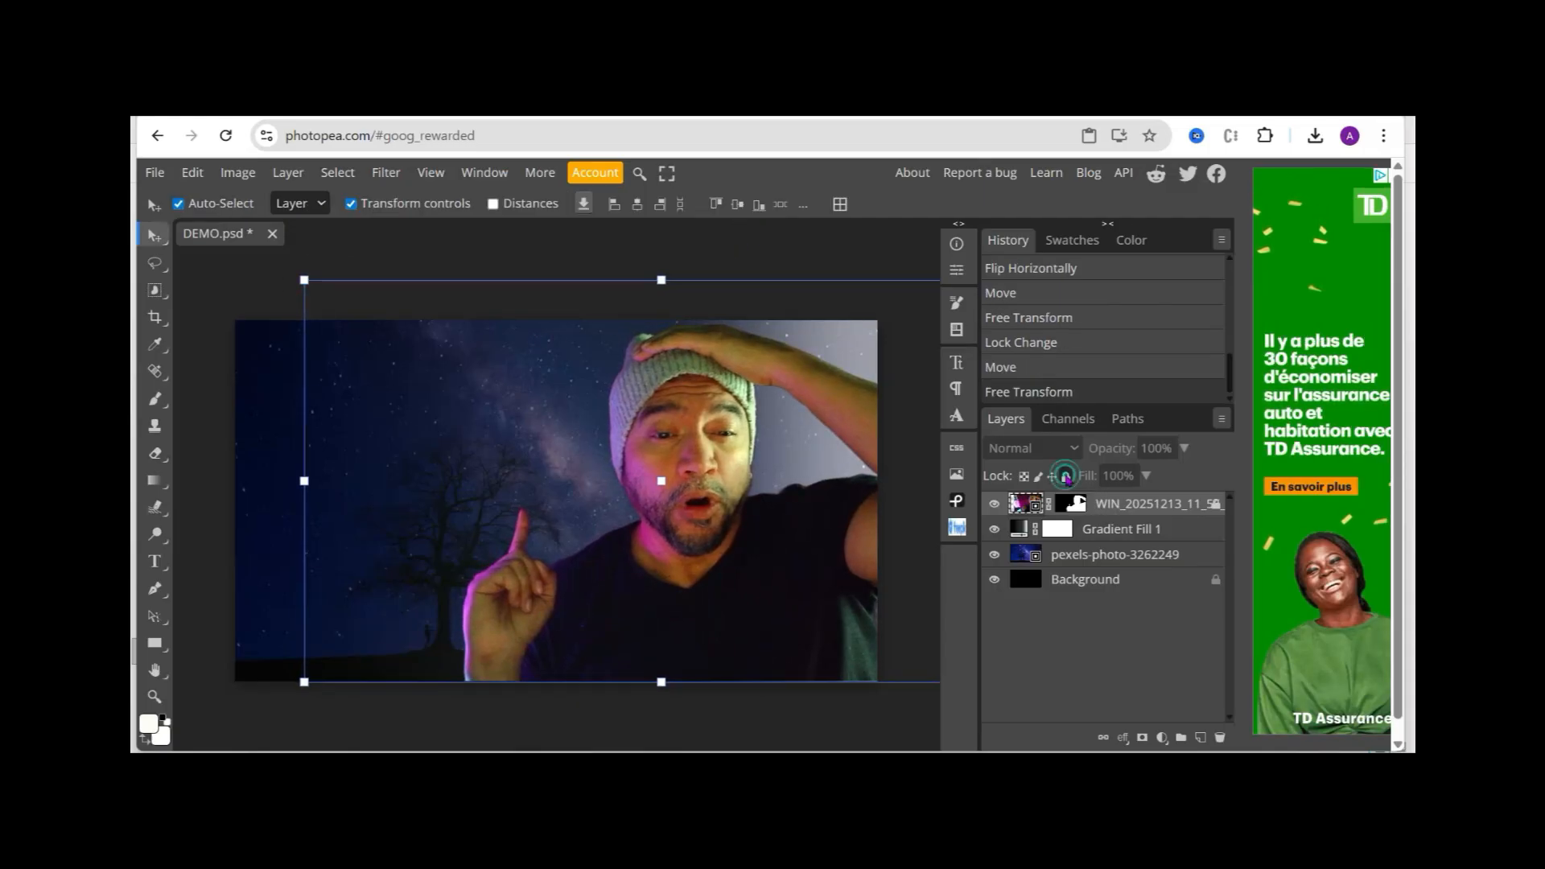
left_click(1066, 476)
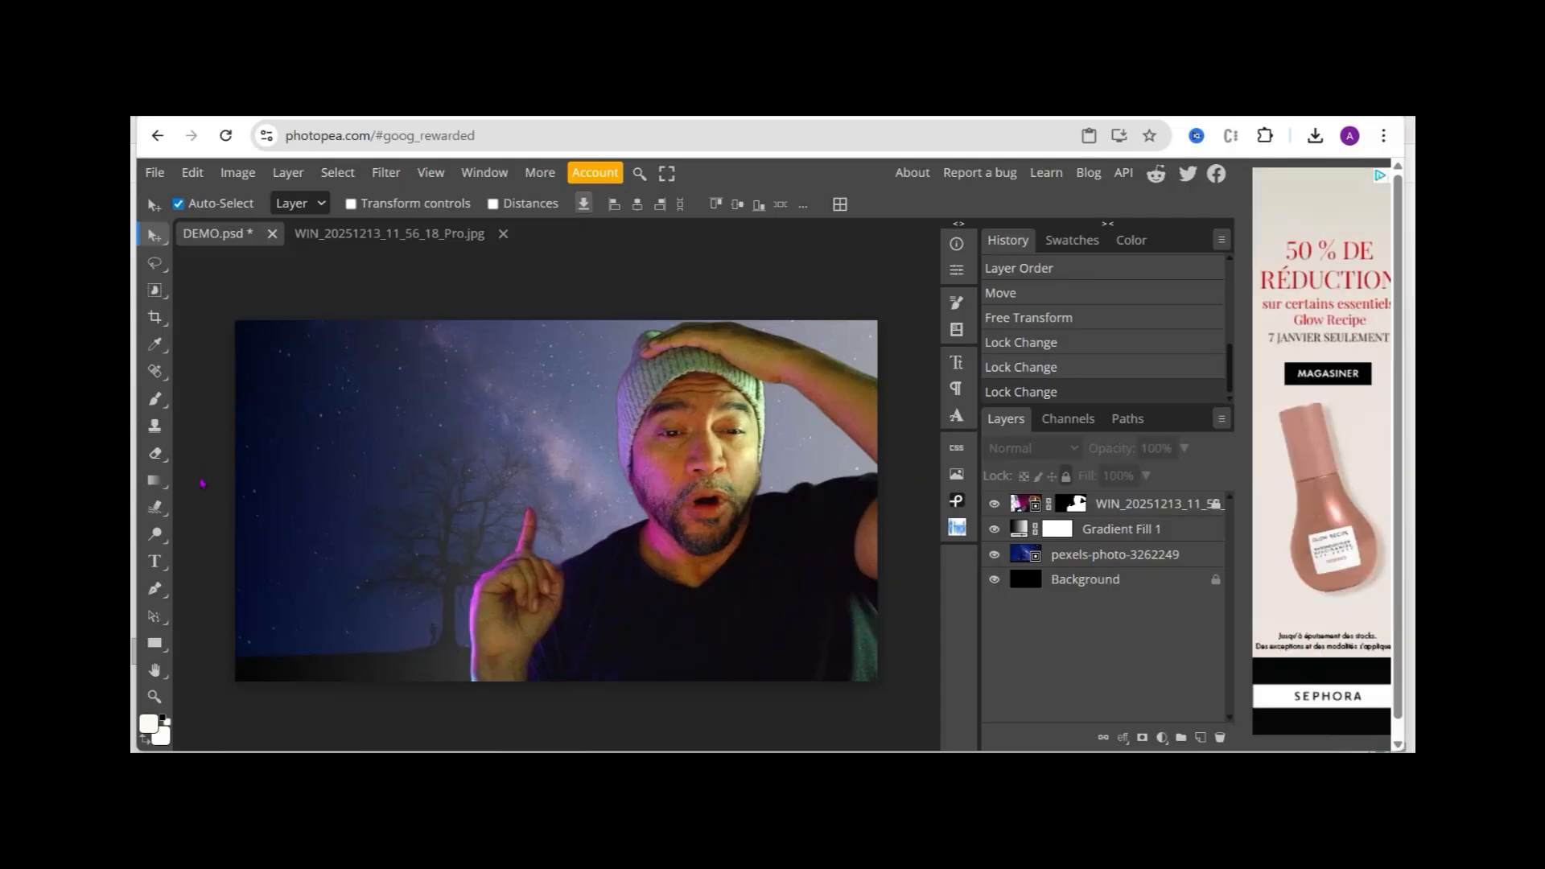
Try to start a horizontal text layer with the Type Tool just outside the canvas's left edge, leaving it empty.
right_click(160, 561)
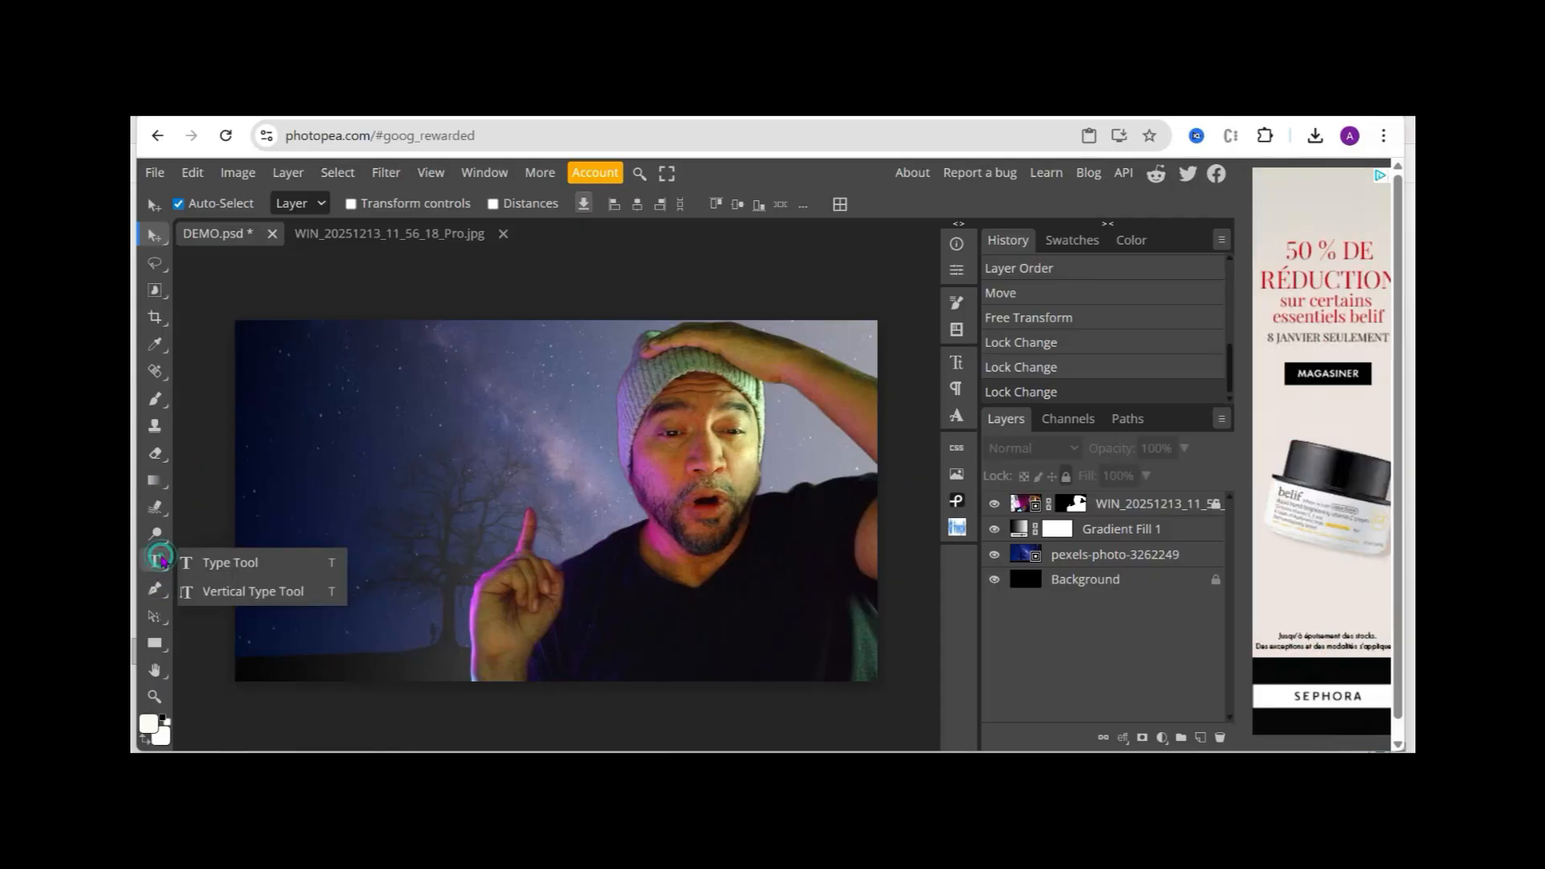
left_click(225, 563)
left_click(205, 464)
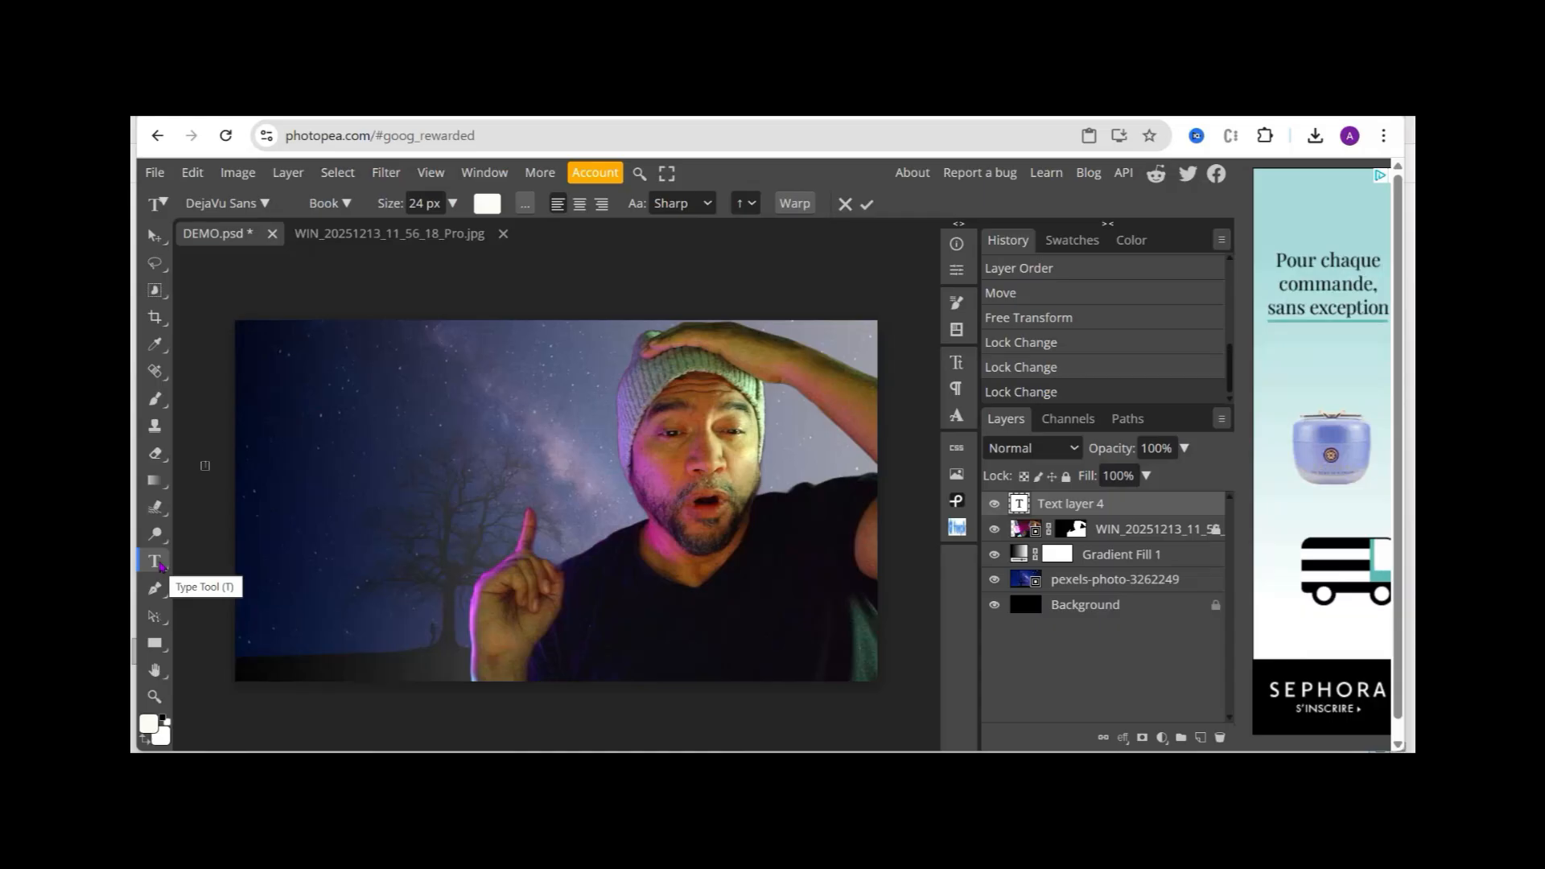
left_click(156, 562)
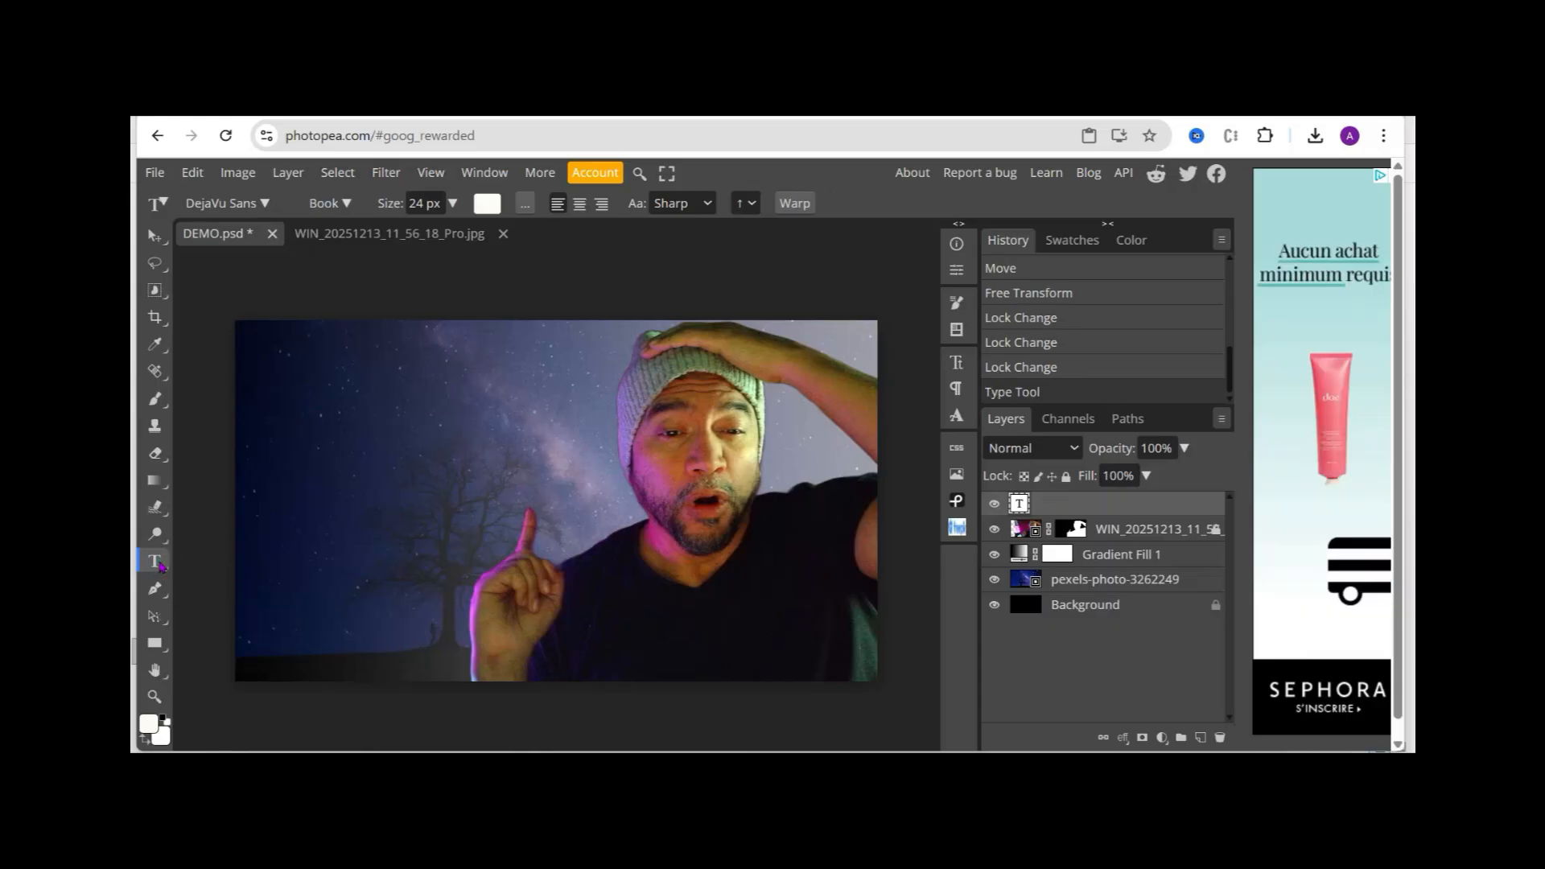
right_click(159, 566)
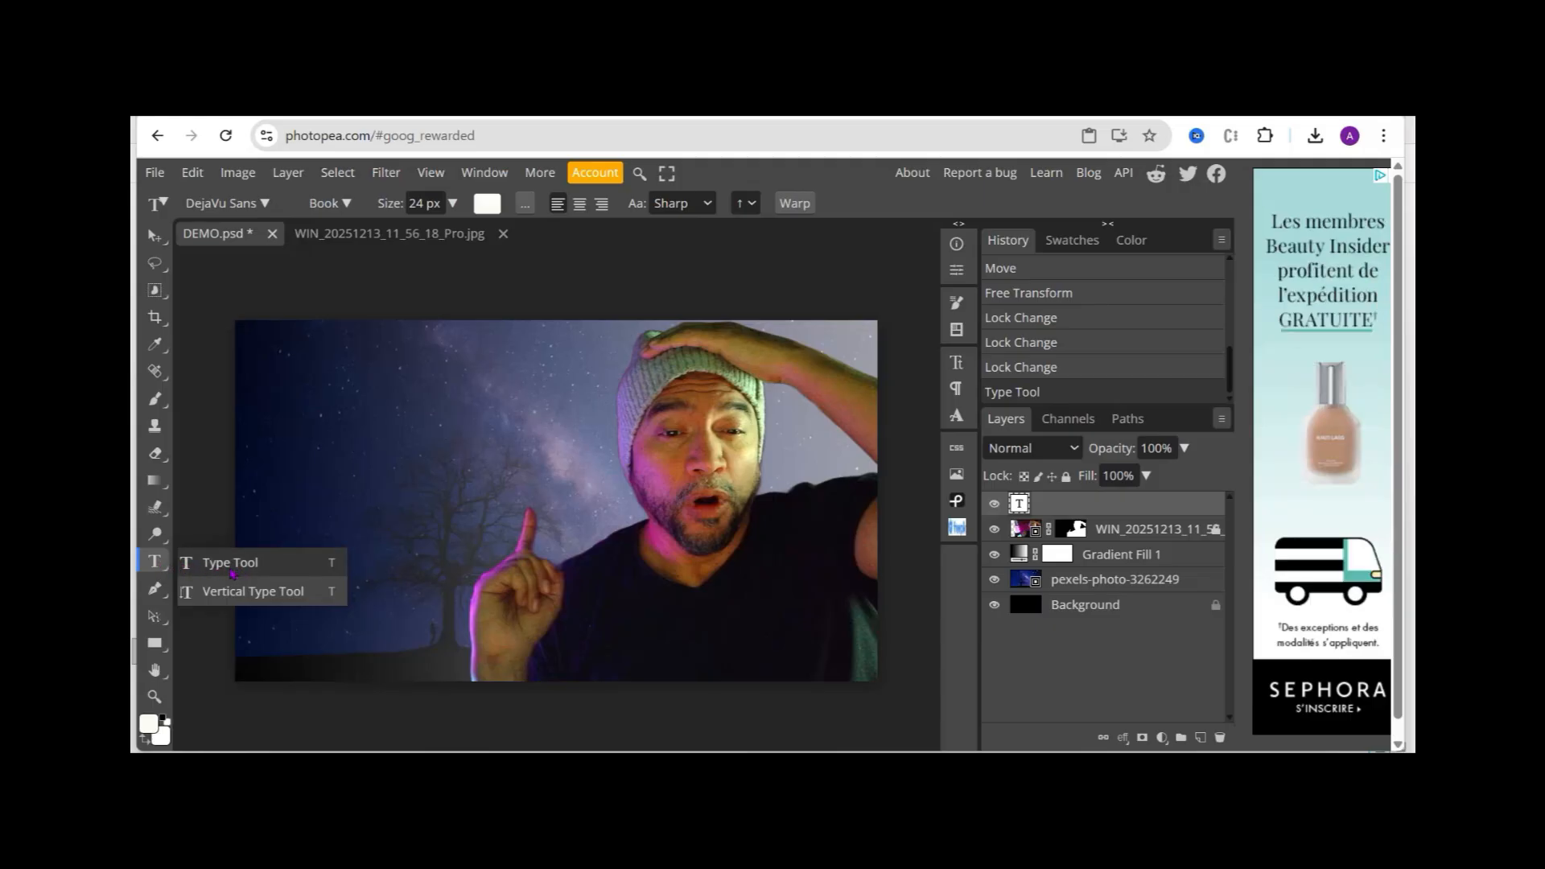
left_click(231, 567)
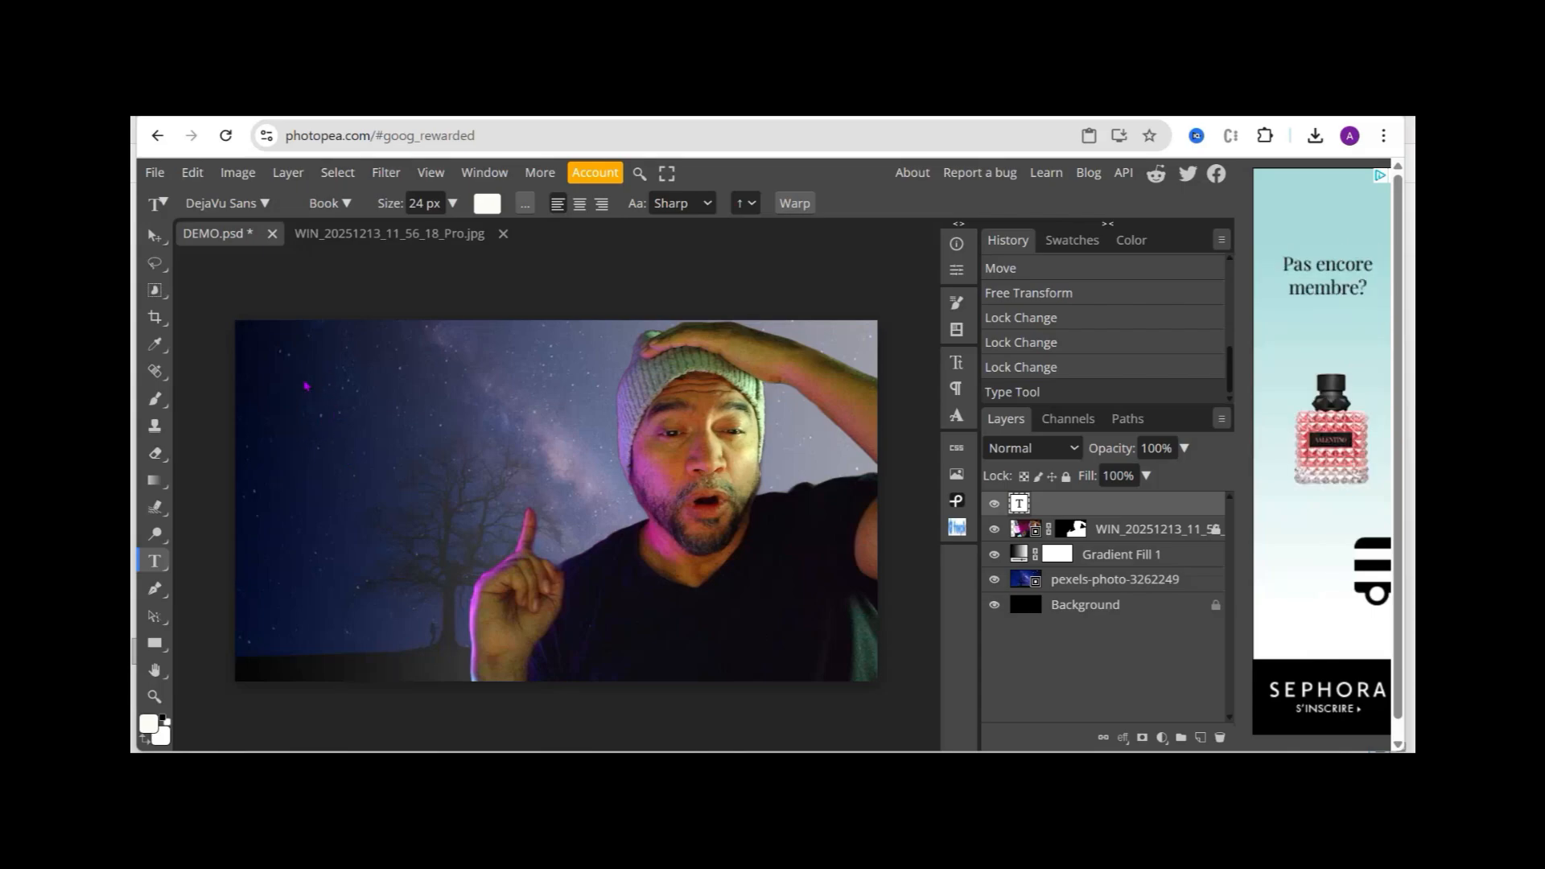
Start a horizontal text layer in the upper-left part of the sky and set the font size to 250 px.
left_click(297, 365)
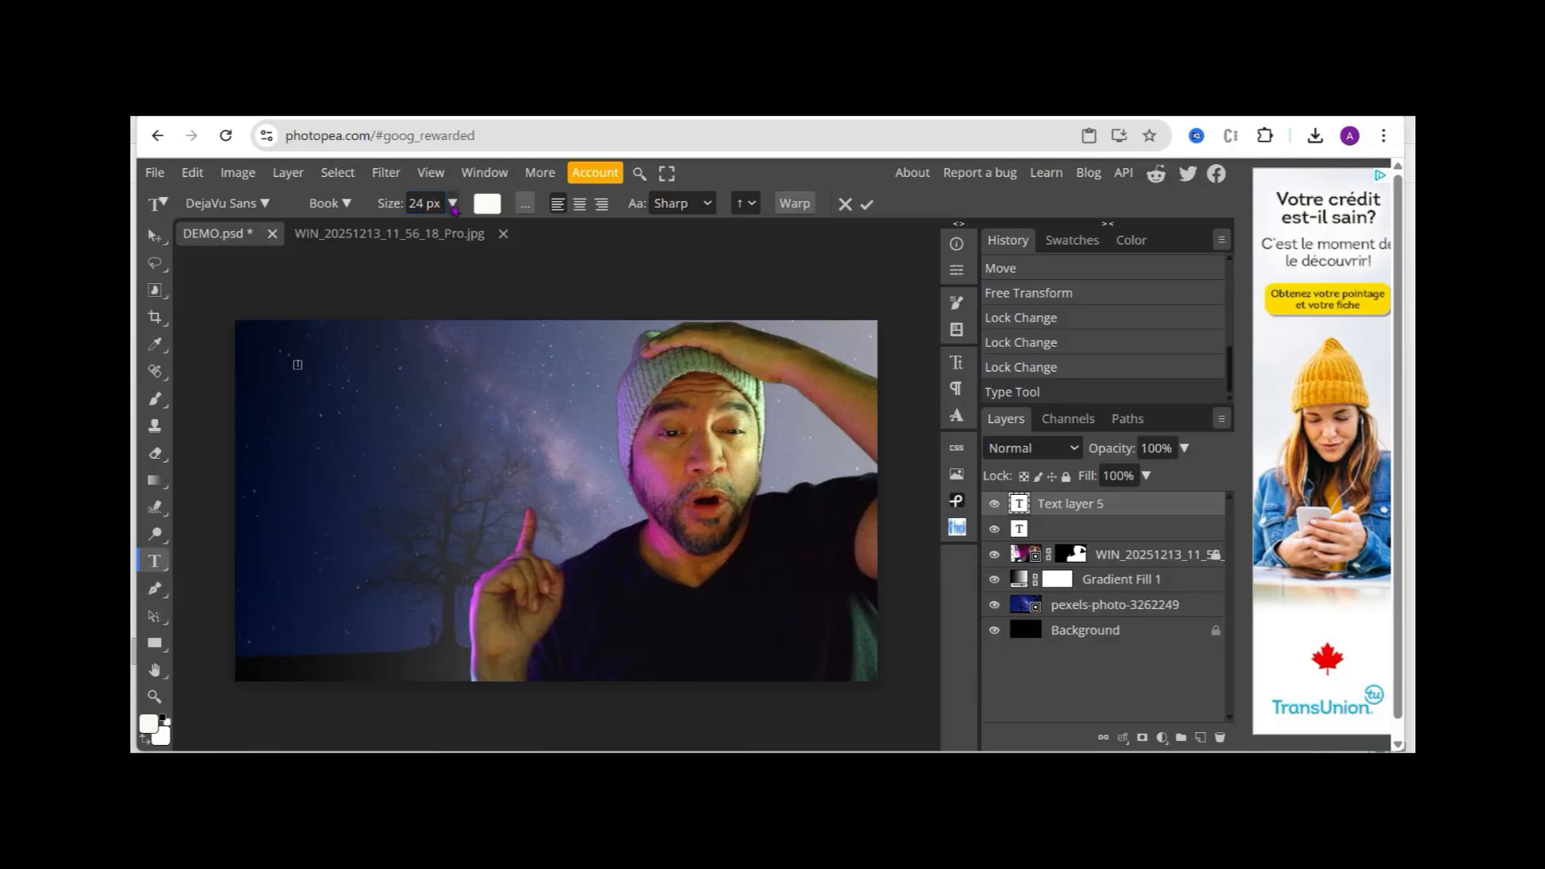
left_click(451, 204)
left_click_drag(416, 231, 452, 231)
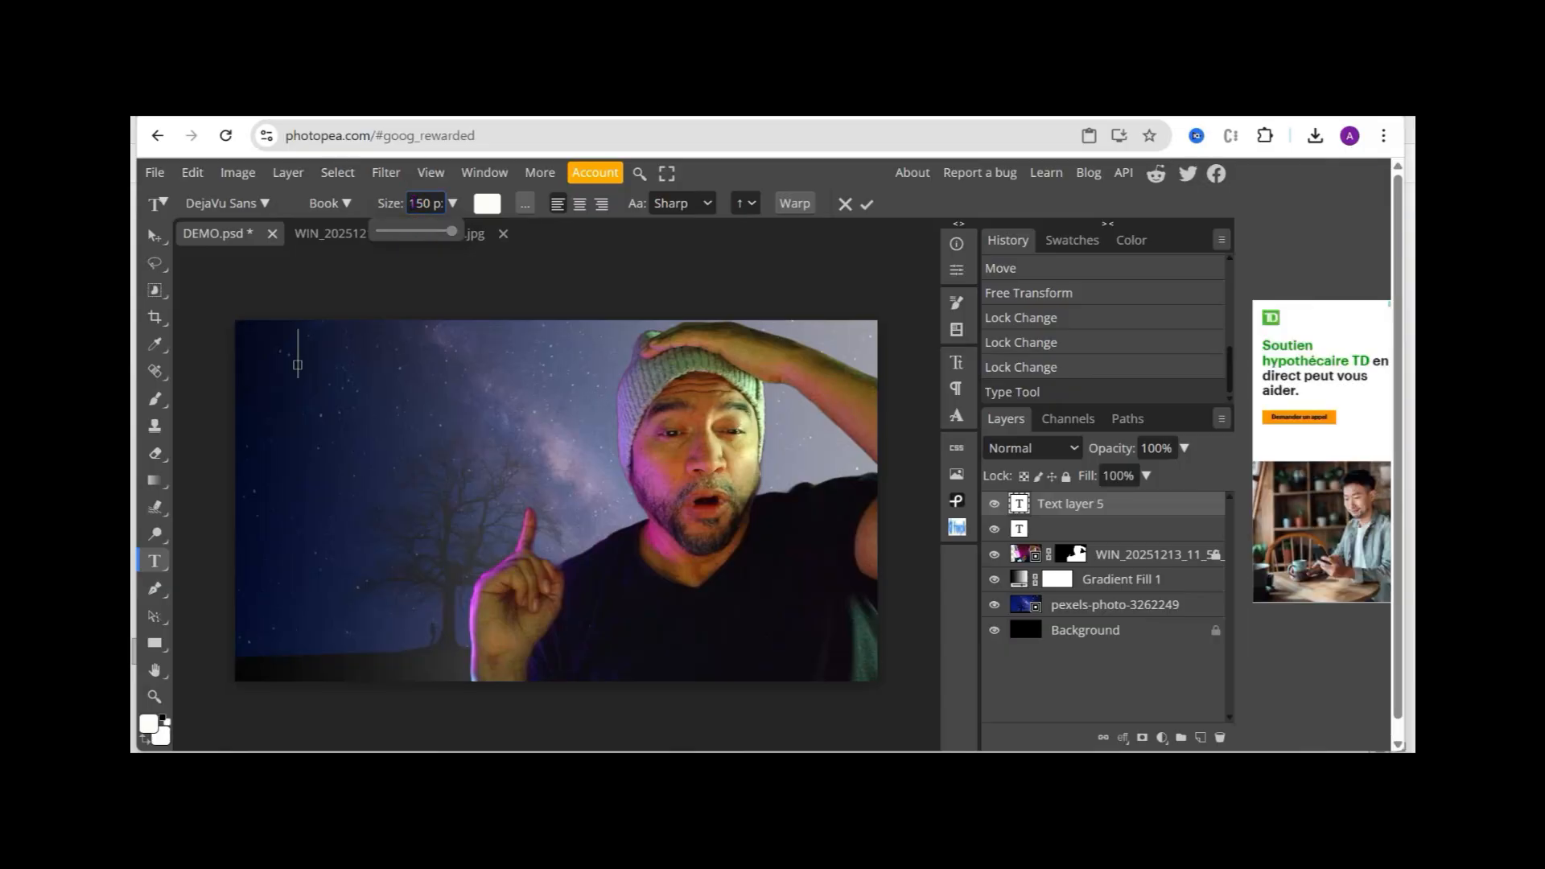
left_click(411, 203)
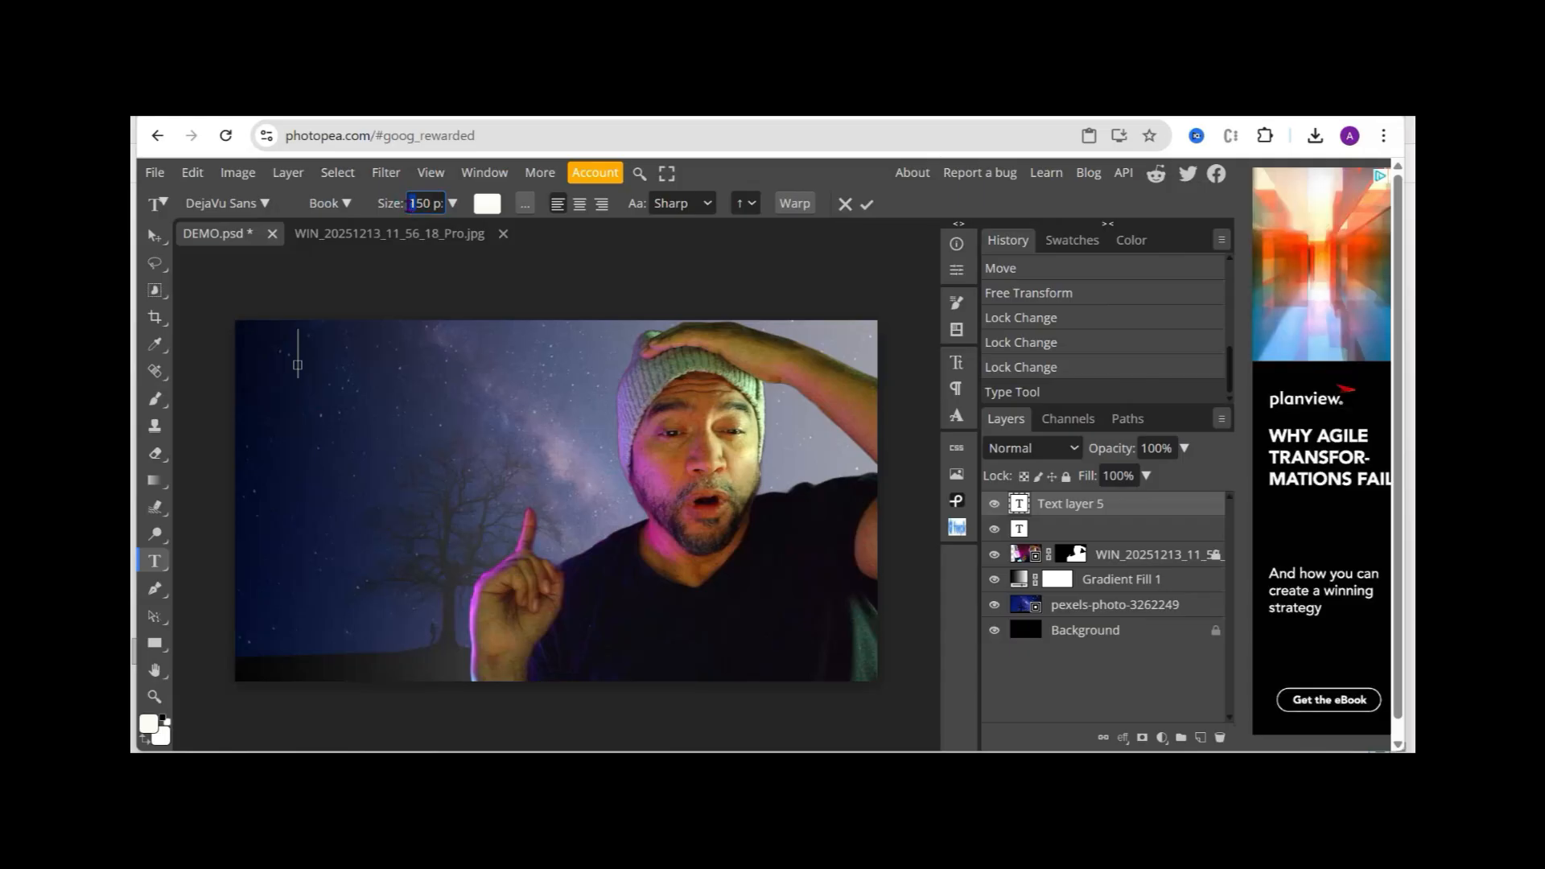
type("2")
key("p")
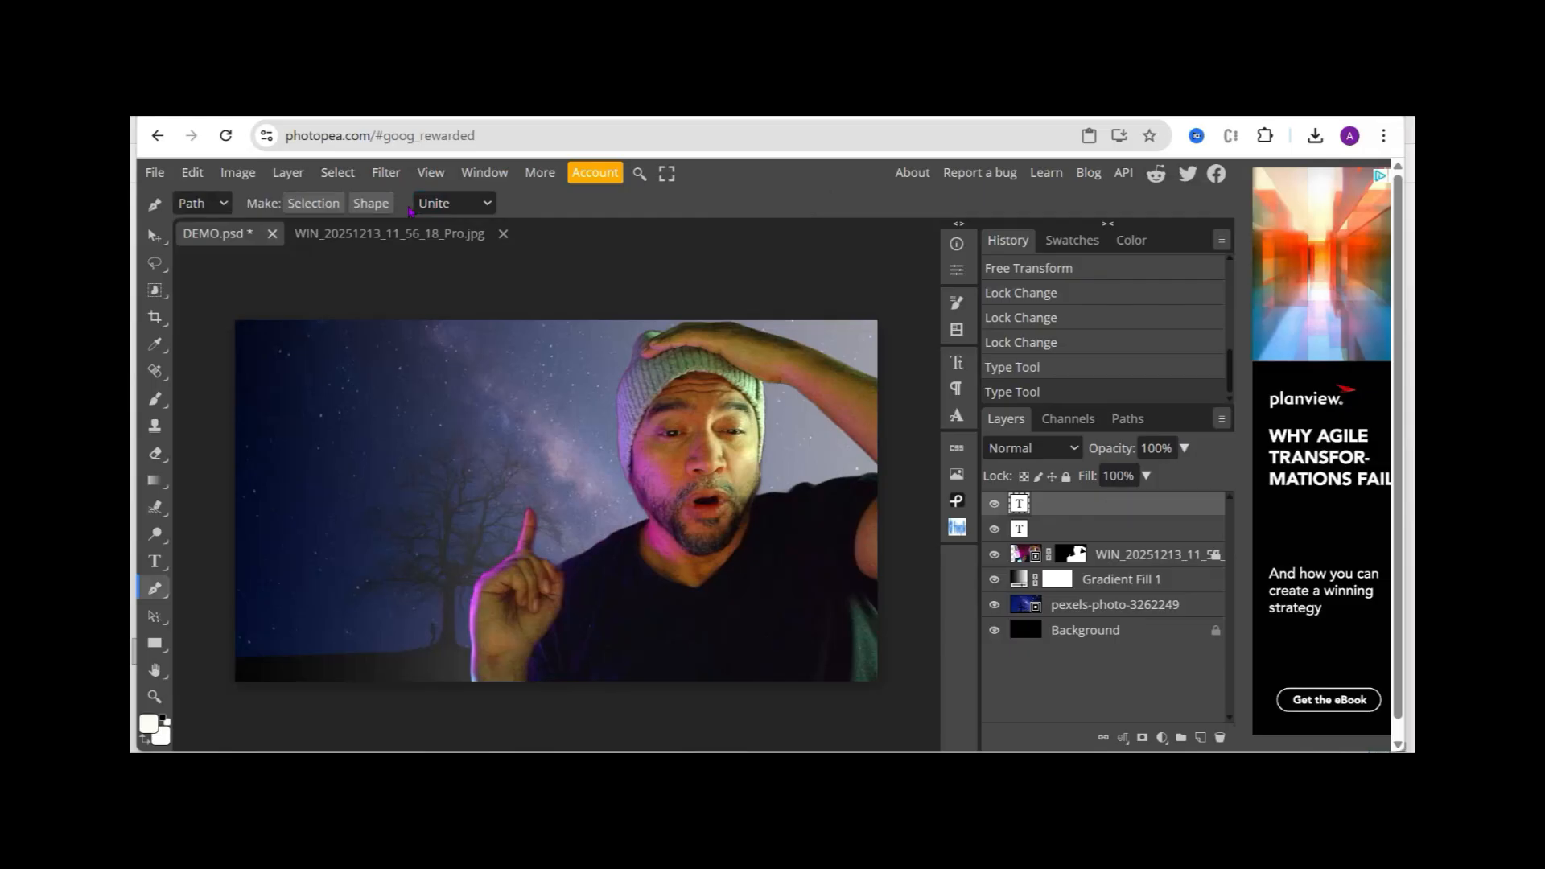
Add the text PHOTOPEA at 250 px in the upper sky and move it toward the canvas's upper-left corner.
key("t")
left_click(309, 380)
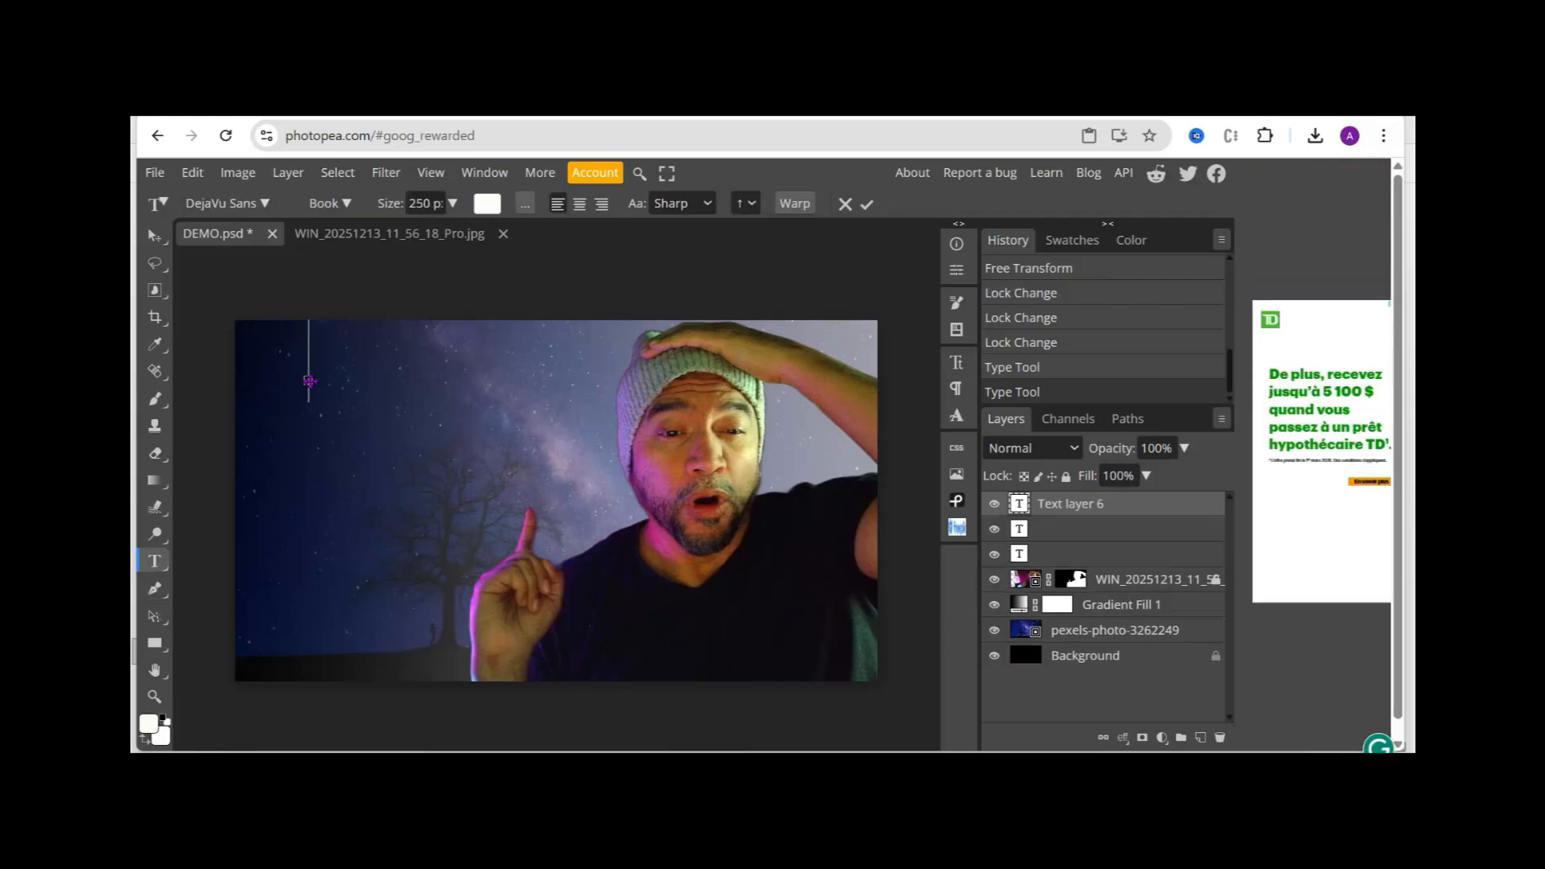
type("PH")
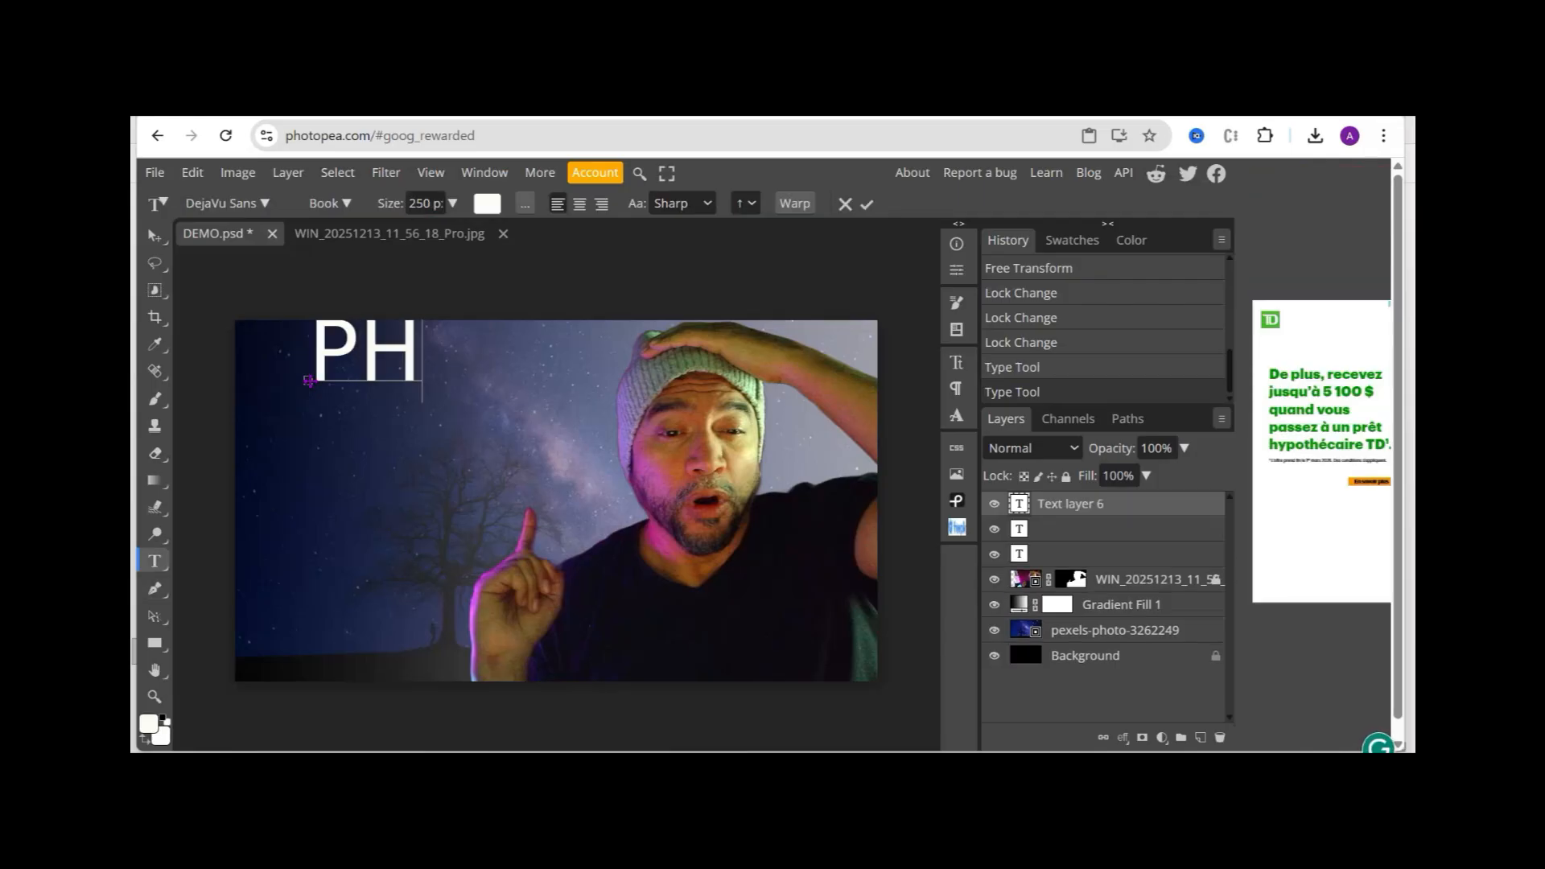
type("OTOPEA")
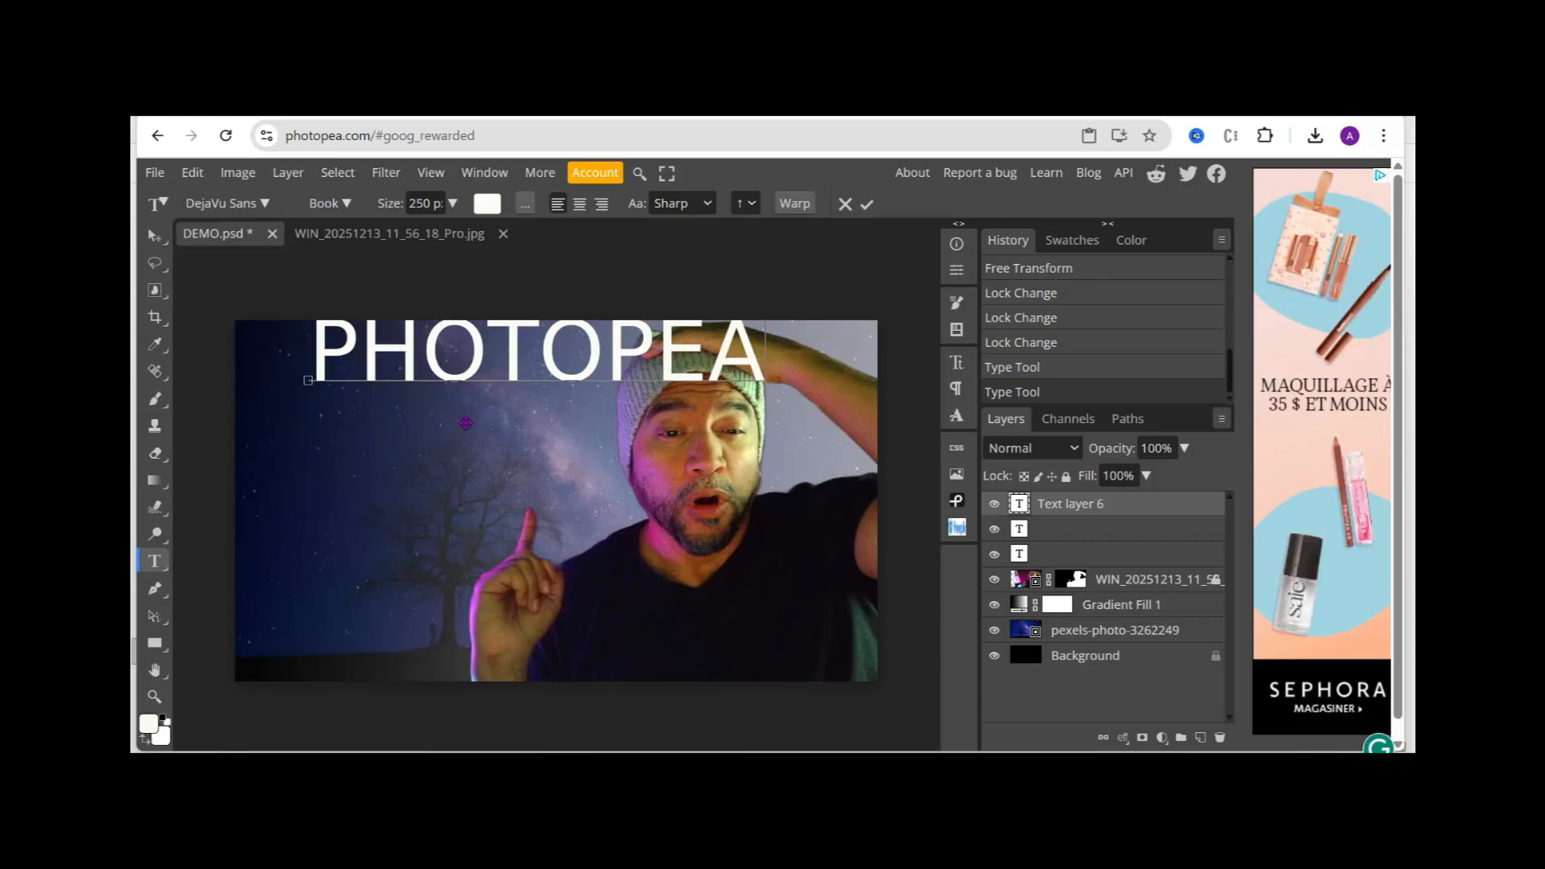
left_click_drag(447, 427, 385, 451)
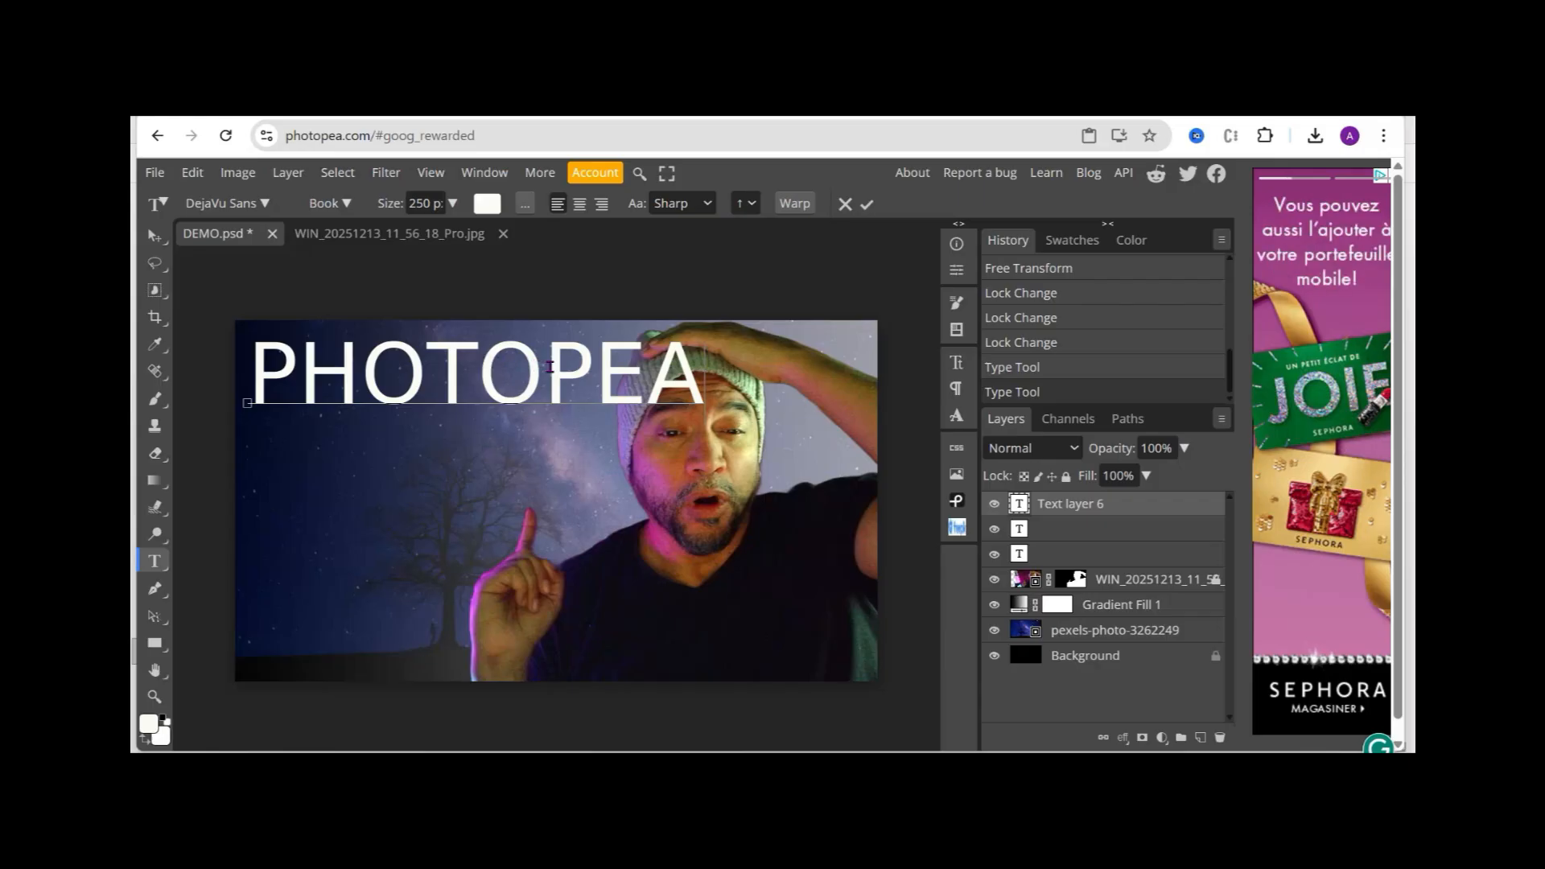
Set the whole PHOTOPEA text's font size to 200 px and open the list of fonts.
left_click(438, 369)
double_click(438, 369)
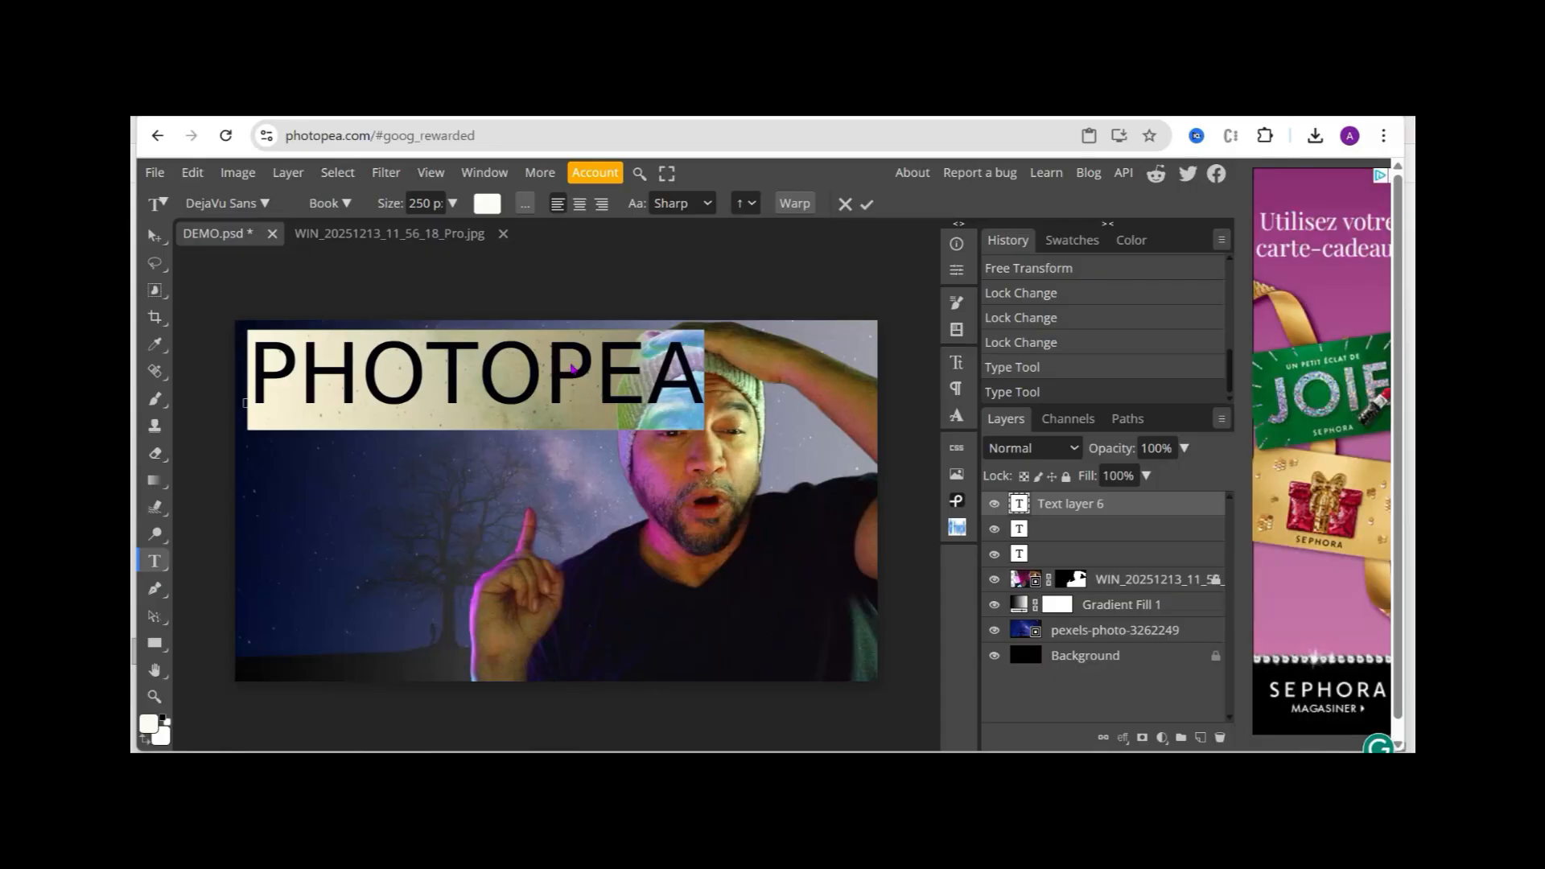
left_click(414, 203)
type("0")
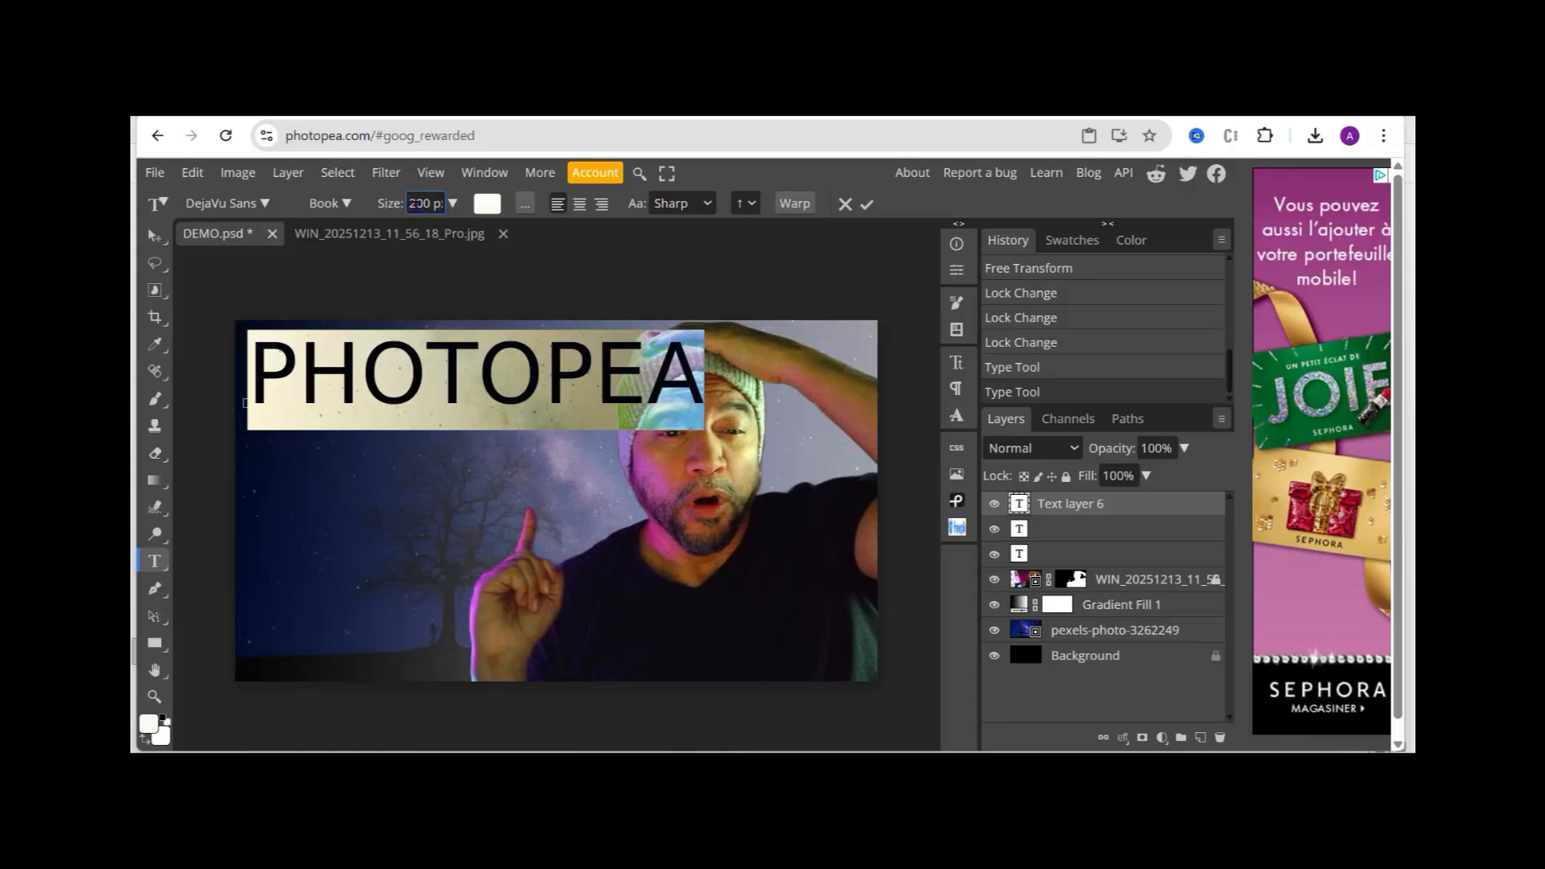
key("Return")
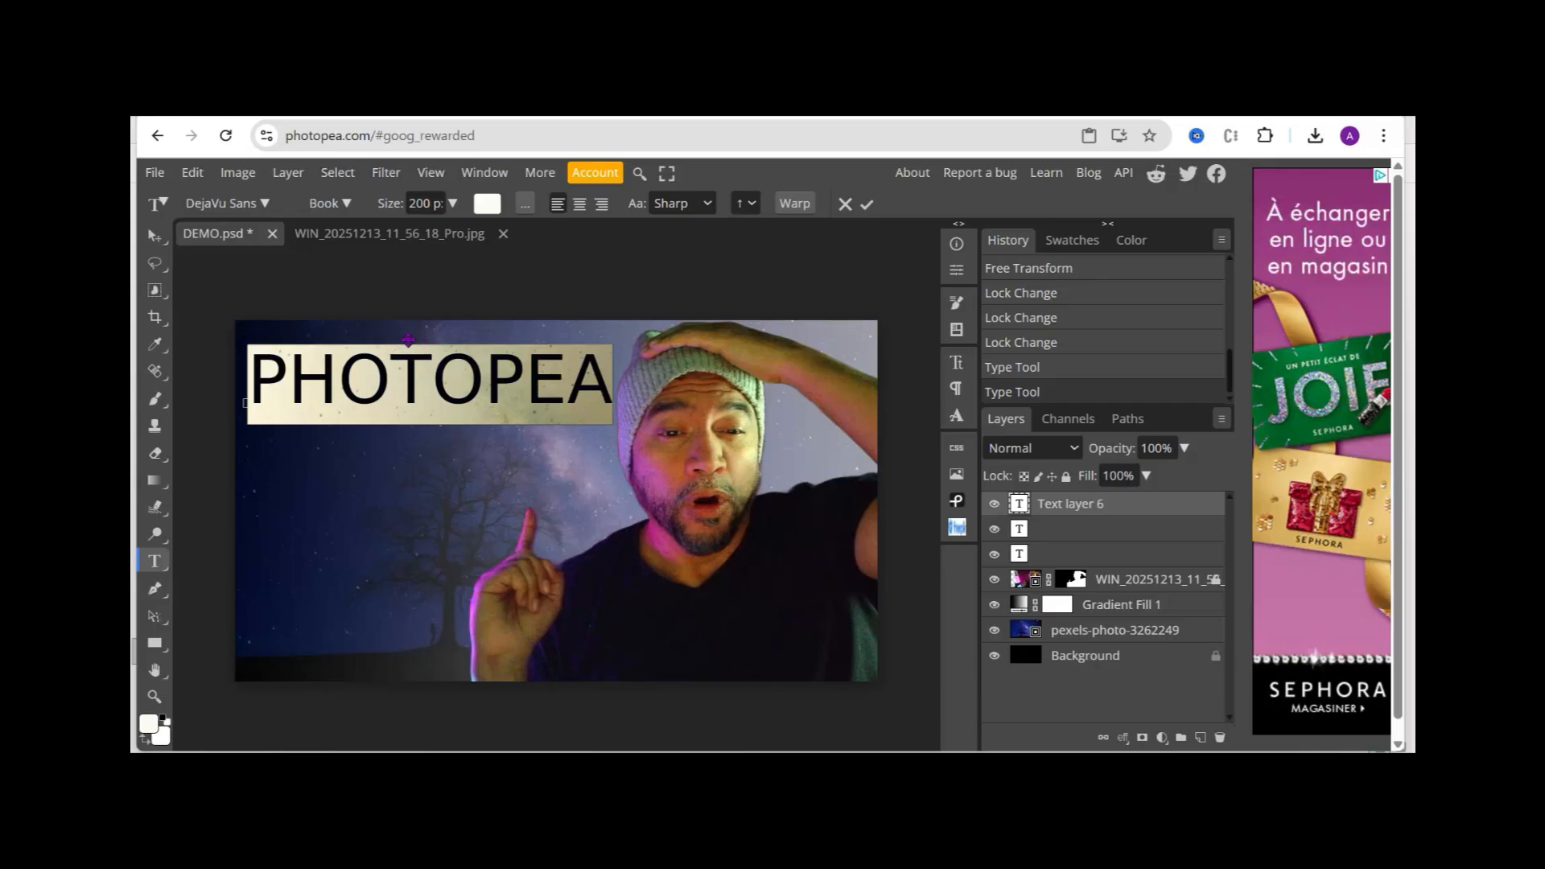
left_click(268, 206)
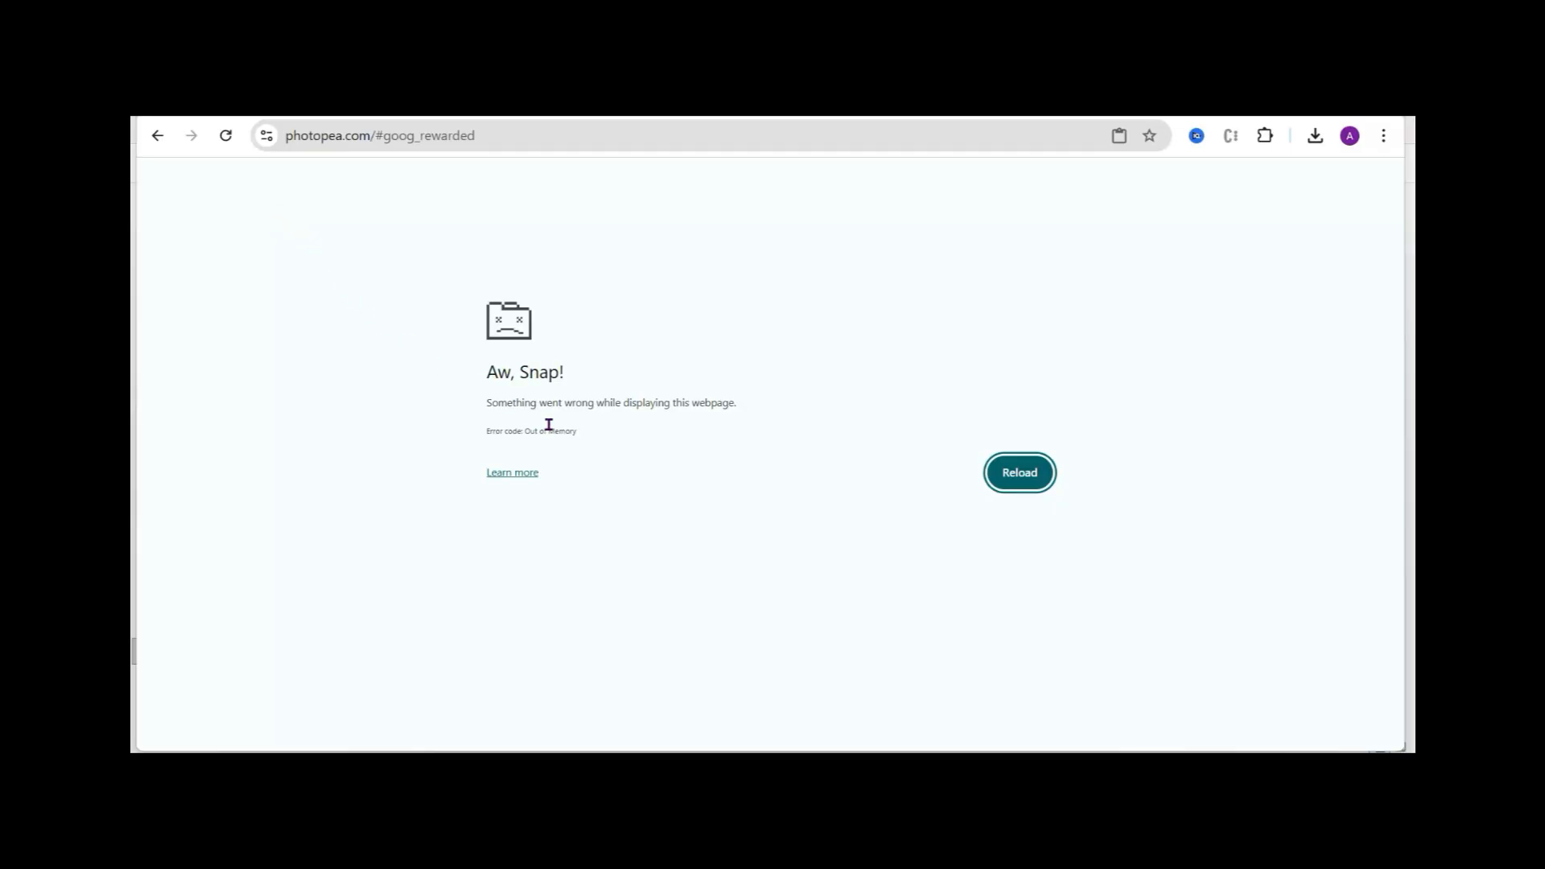
Reload the editor page and save the document as DEMO.psd in the photopea folder.
left_click(1036, 475)
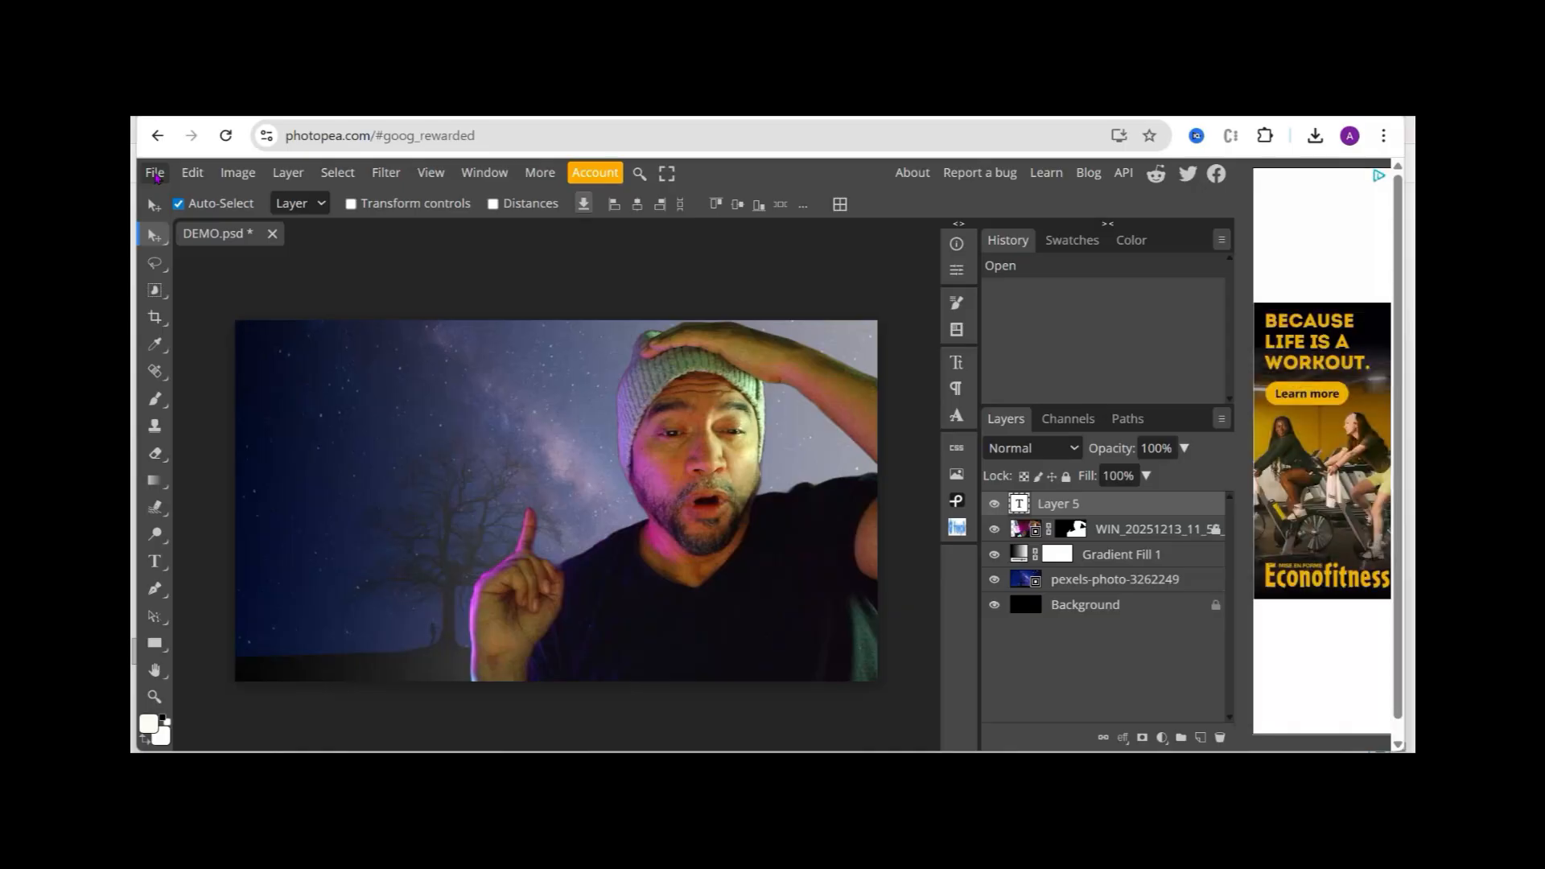
left_click(155, 173)
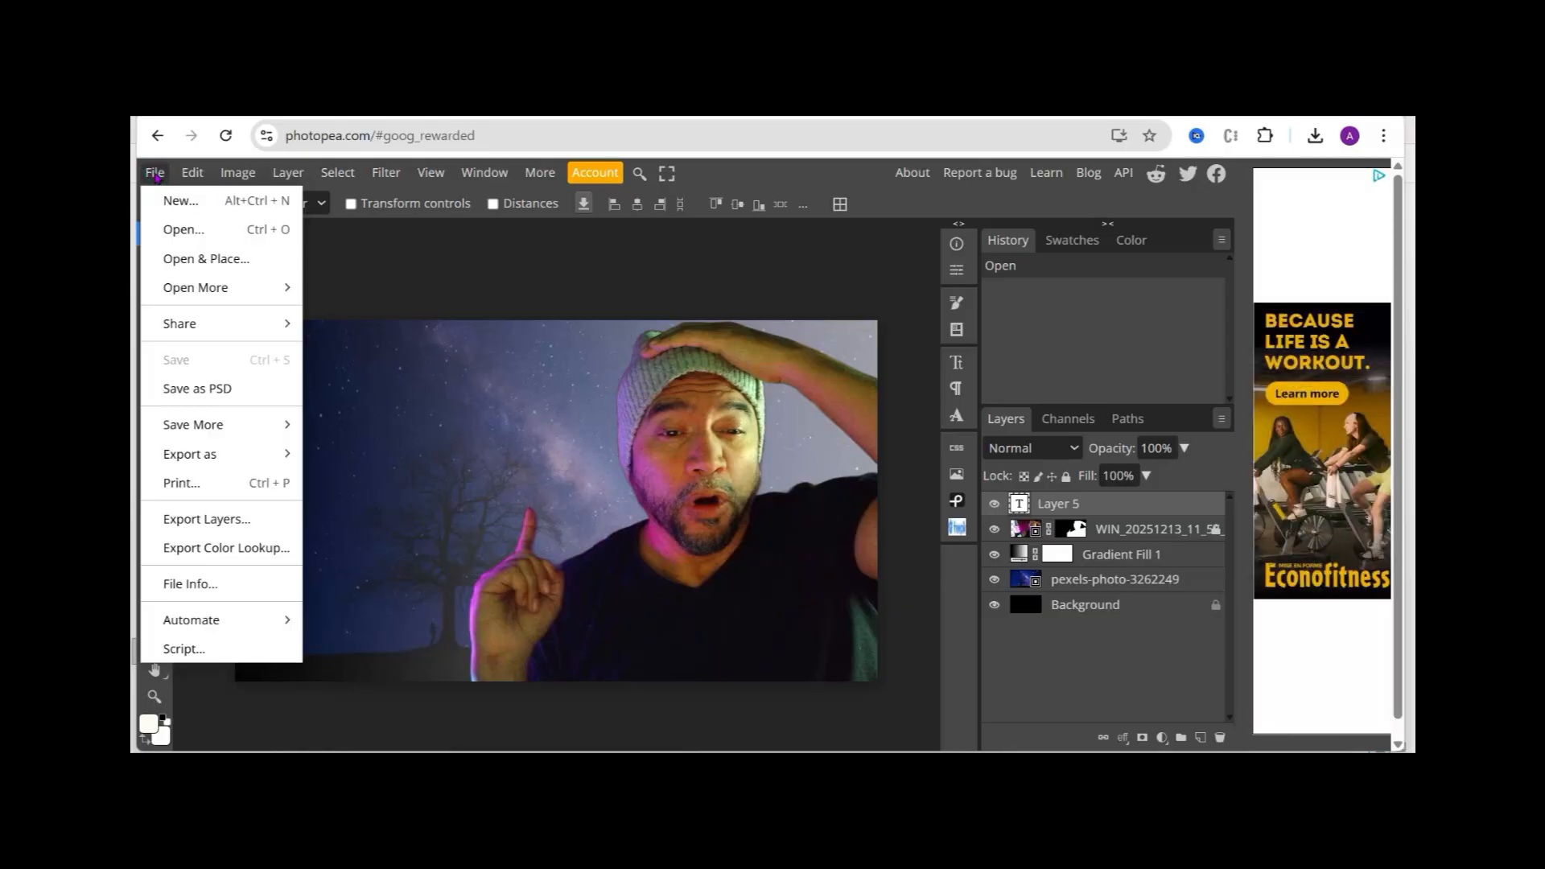
left_click(202, 389)
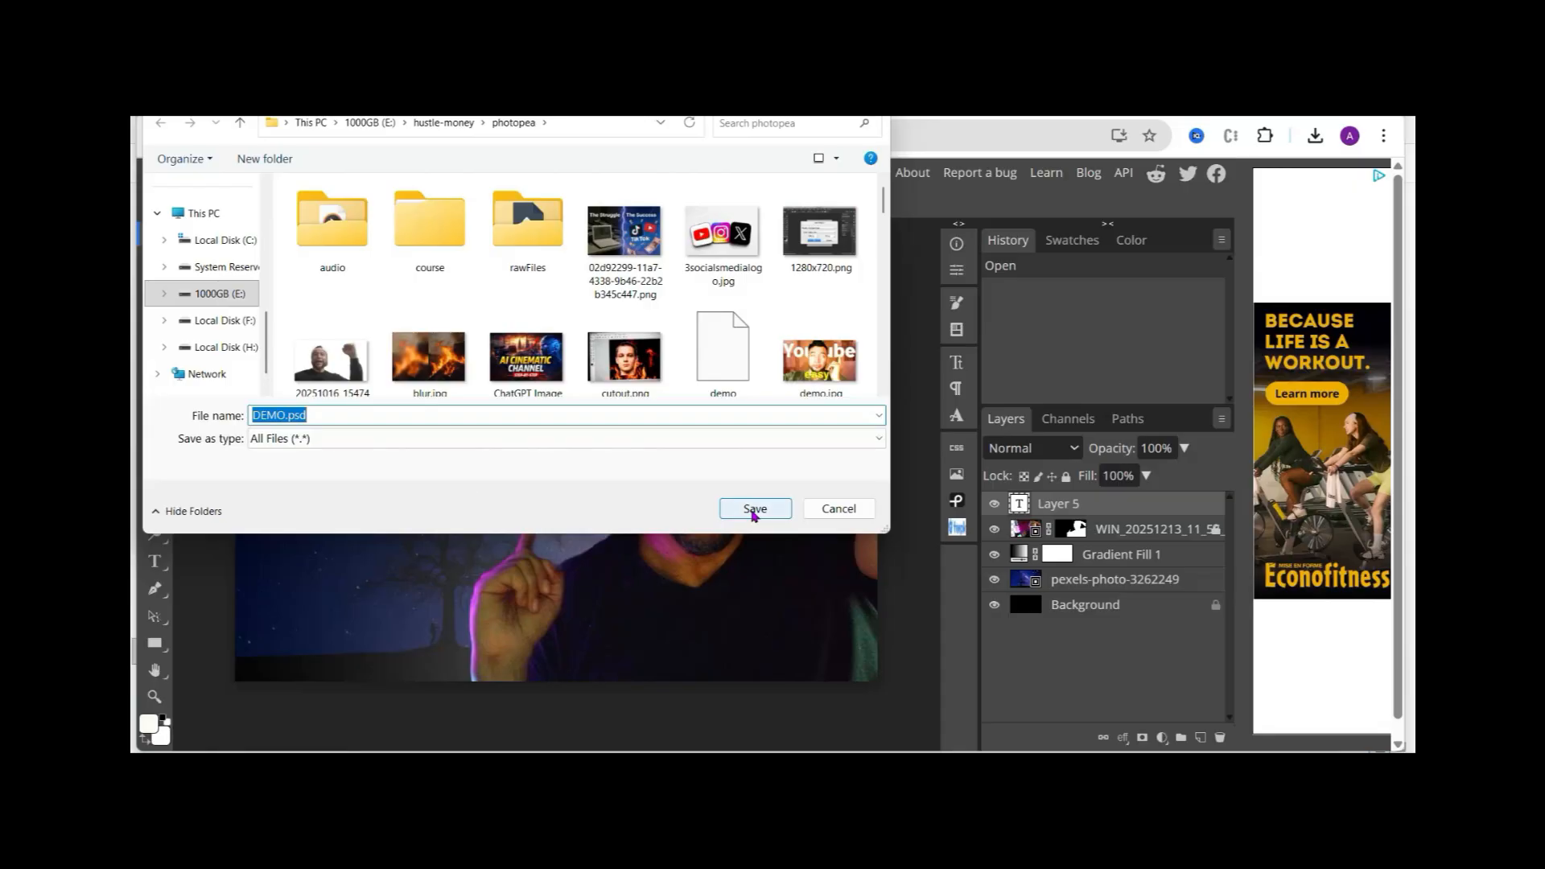
left_click(754, 508)
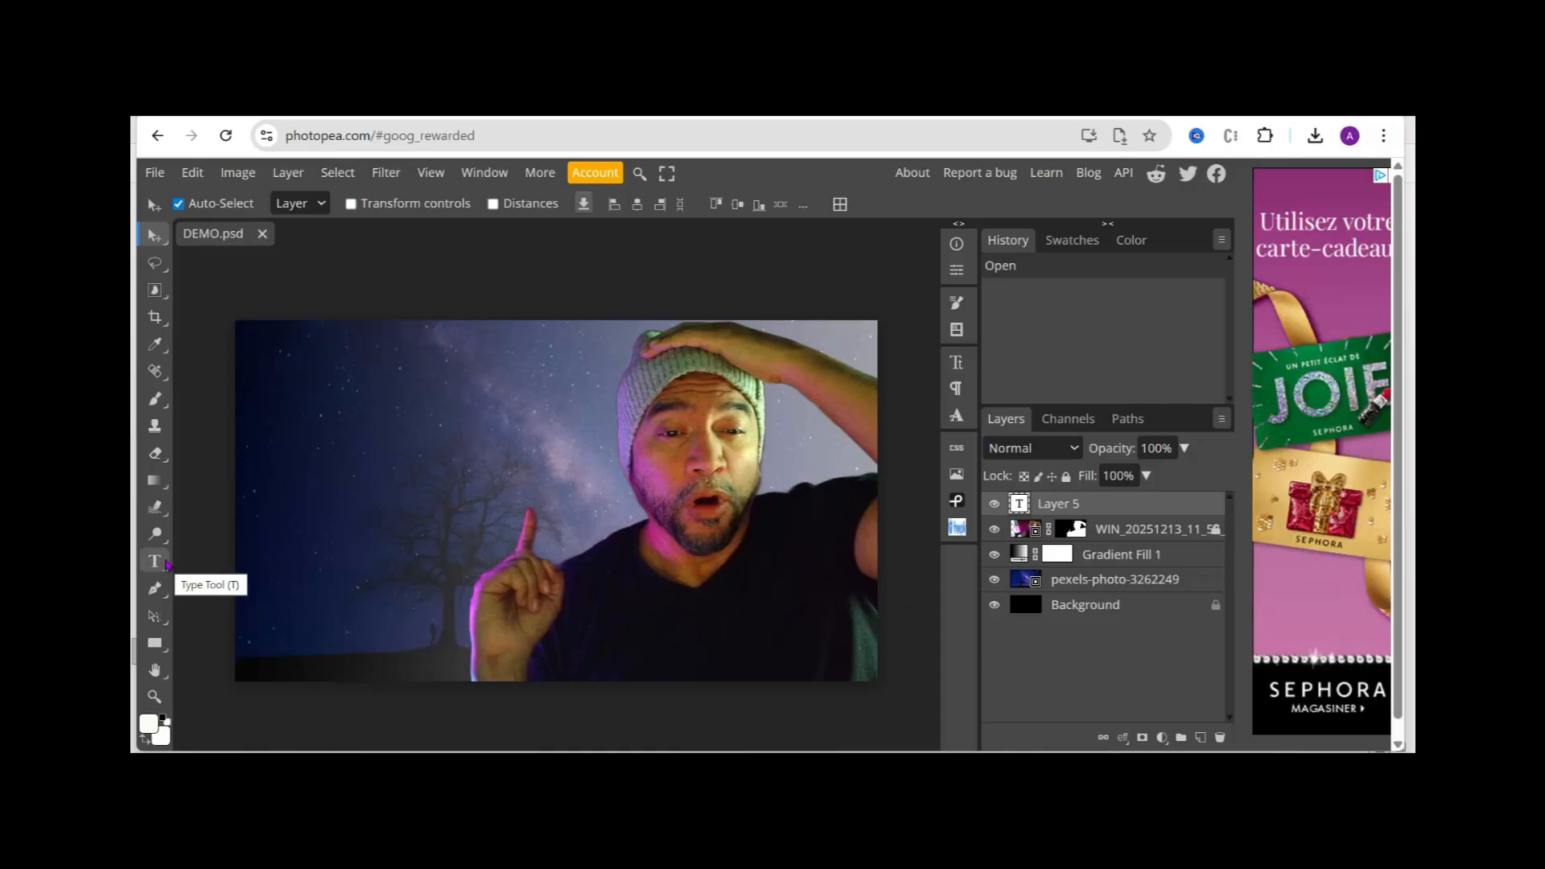
Start a horizontal text layer in the upper-left part of the sky with a font size of 200 px.
left_click(161, 563)
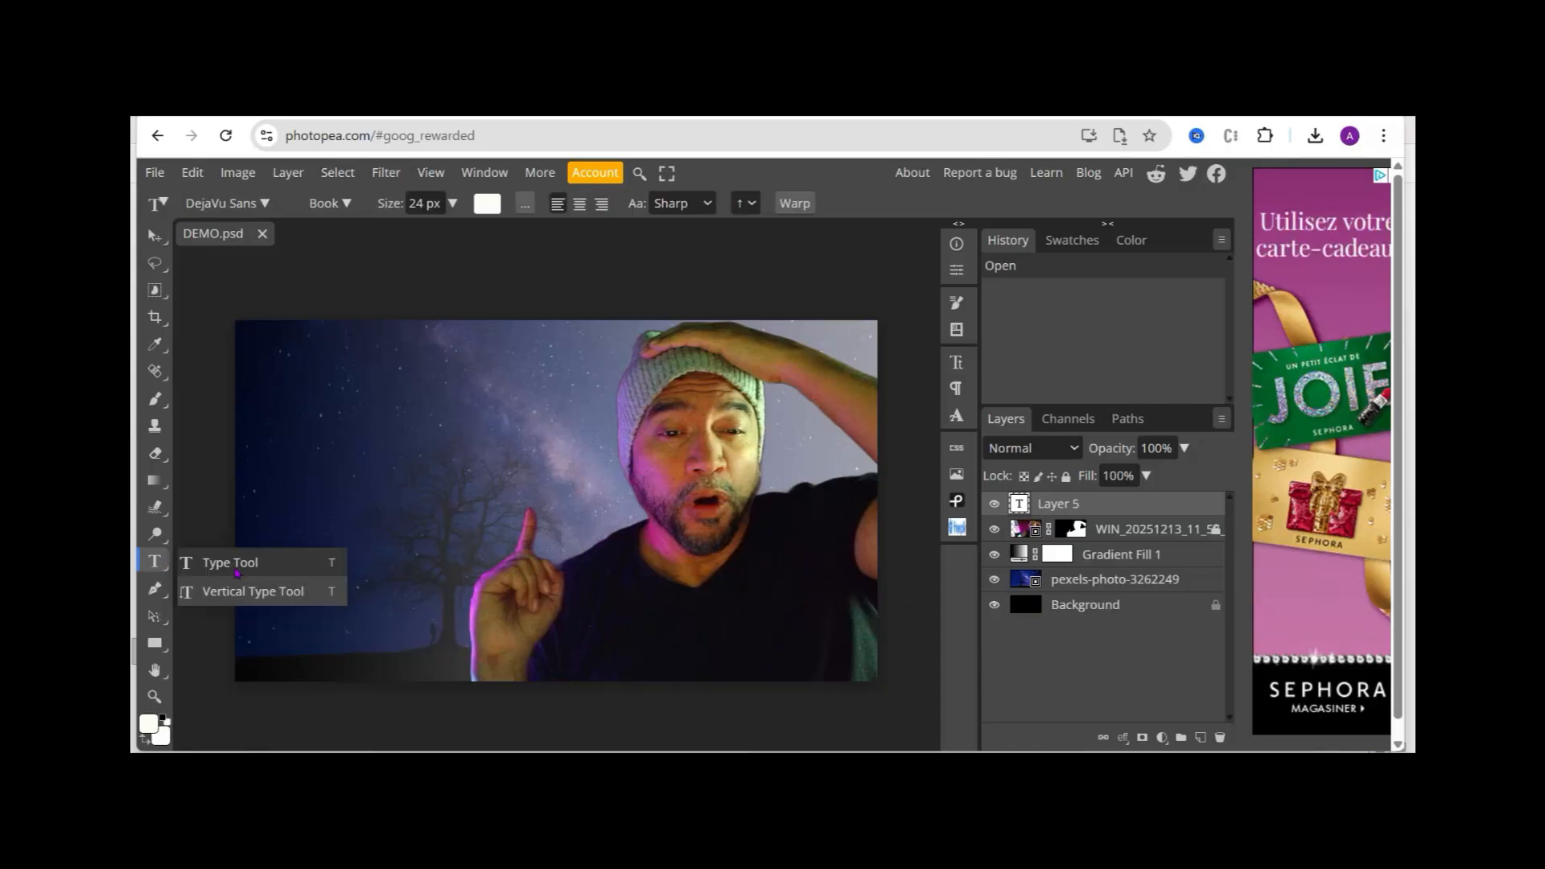
left_click(236, 569)
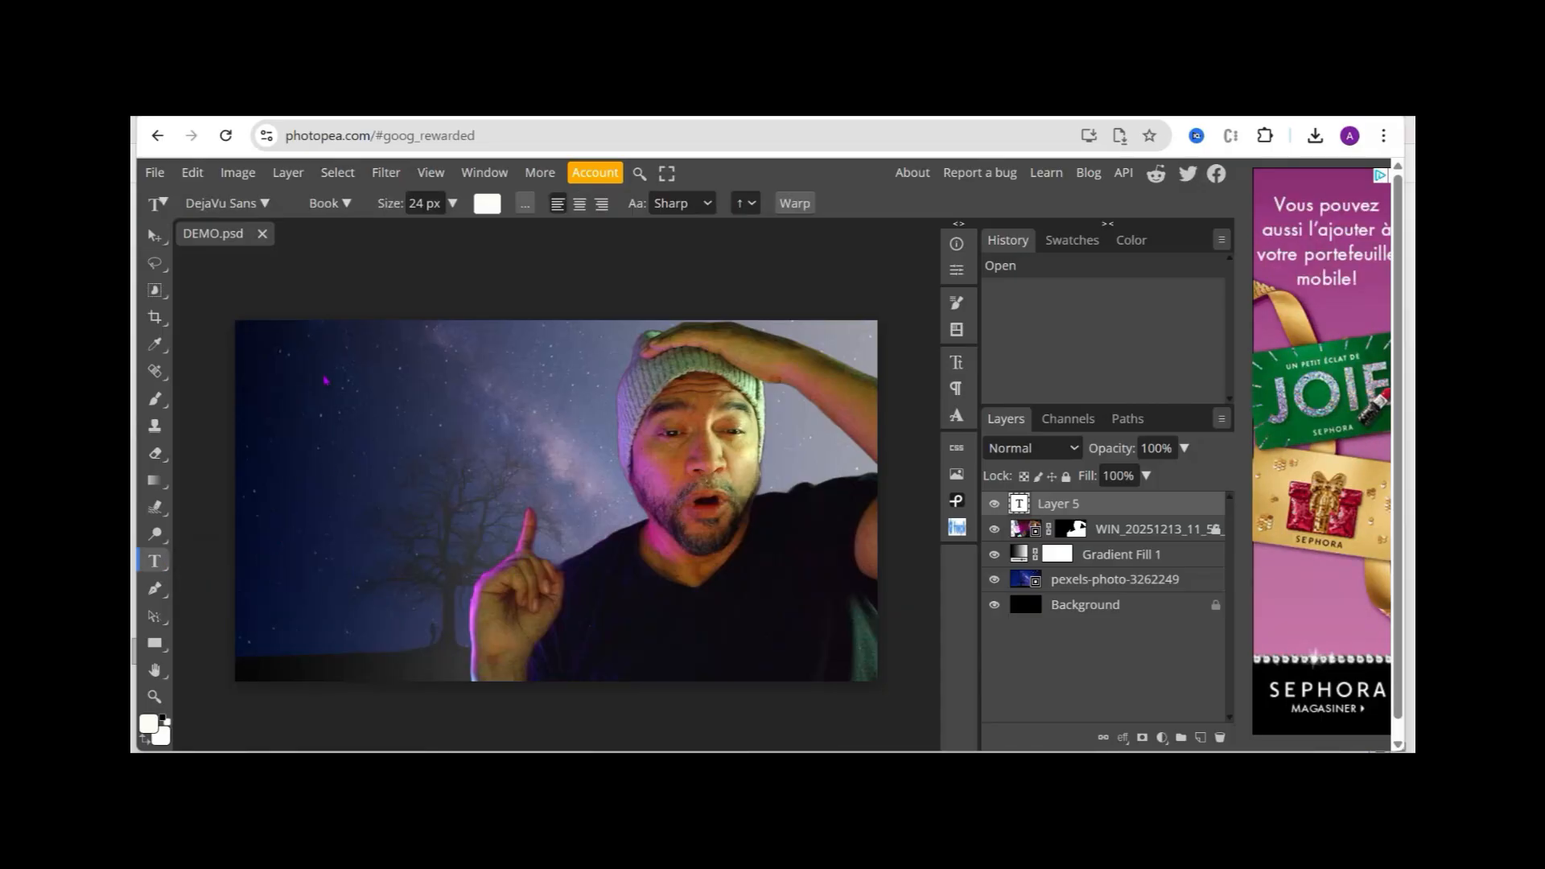
left_click(316, 356)
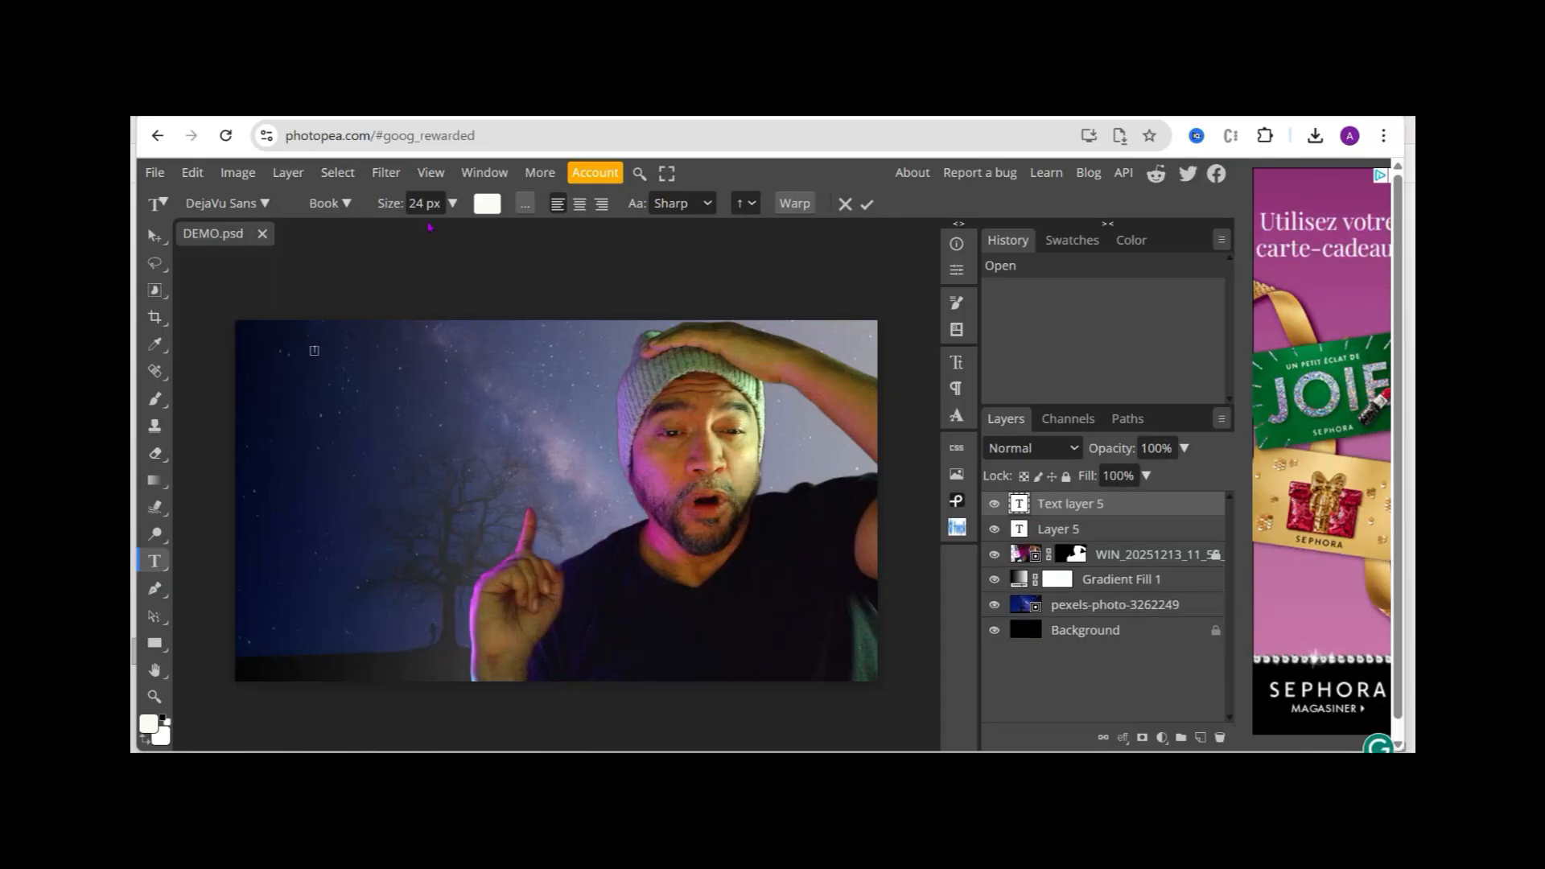
left_click(434, 204)
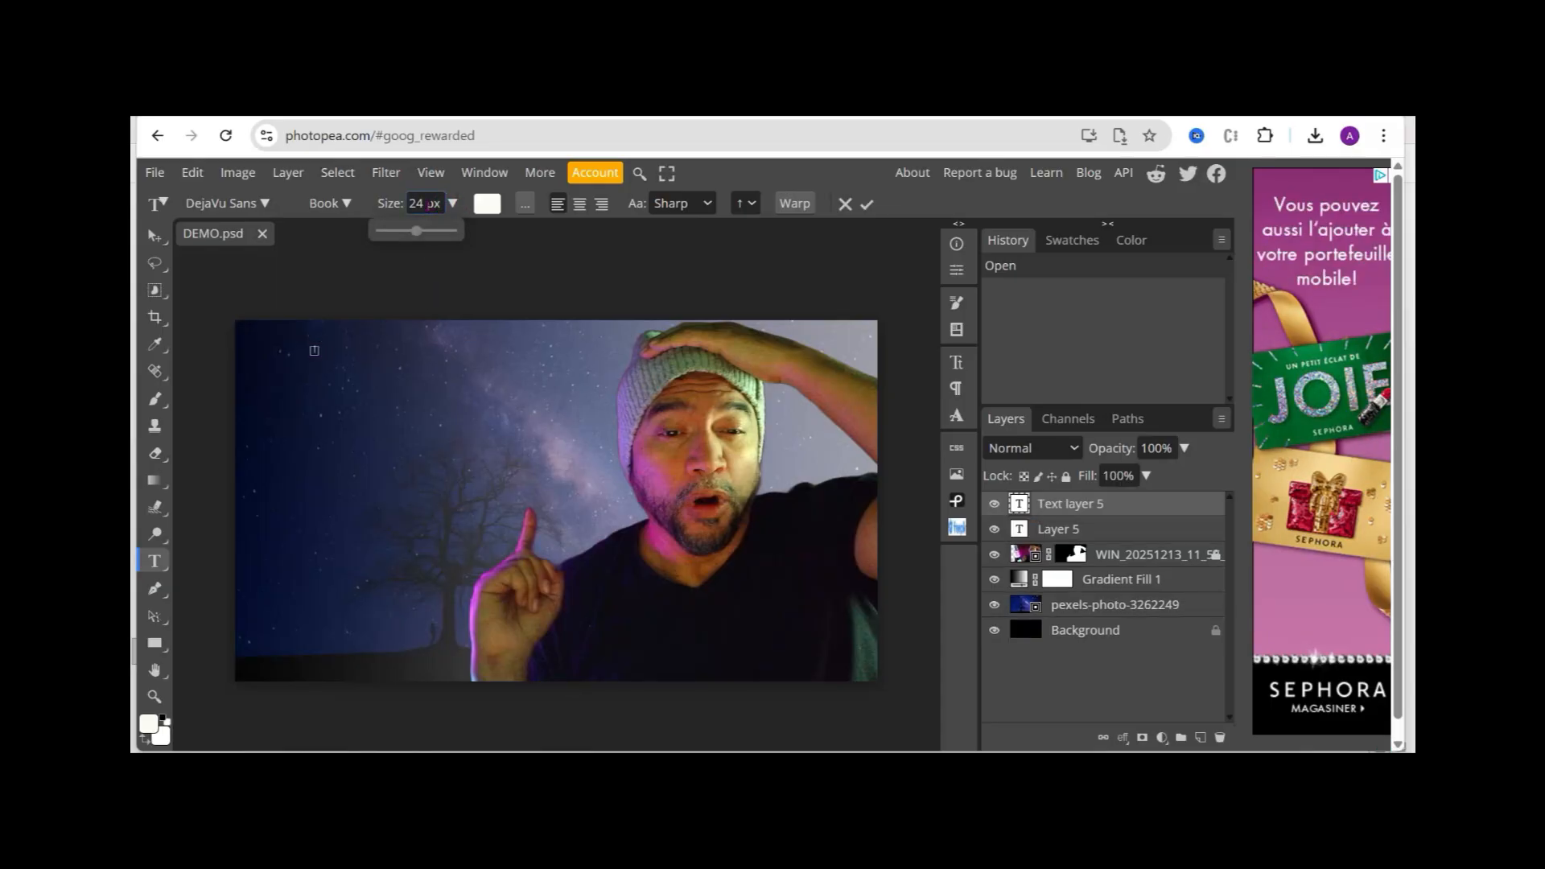
left_click_drag(427, 204, 402, 204)
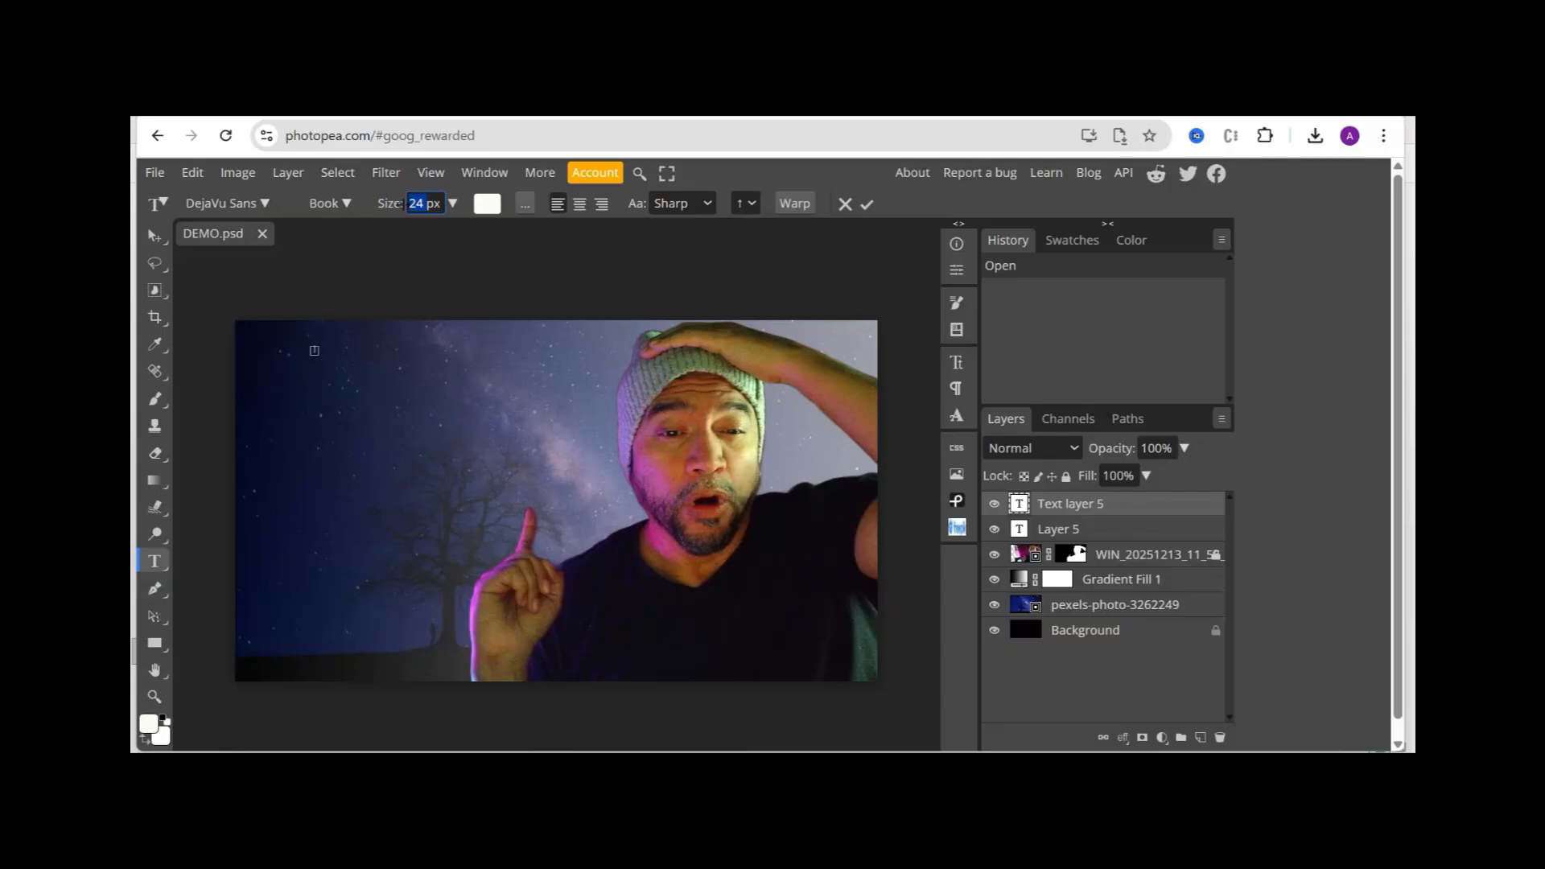
type("200")
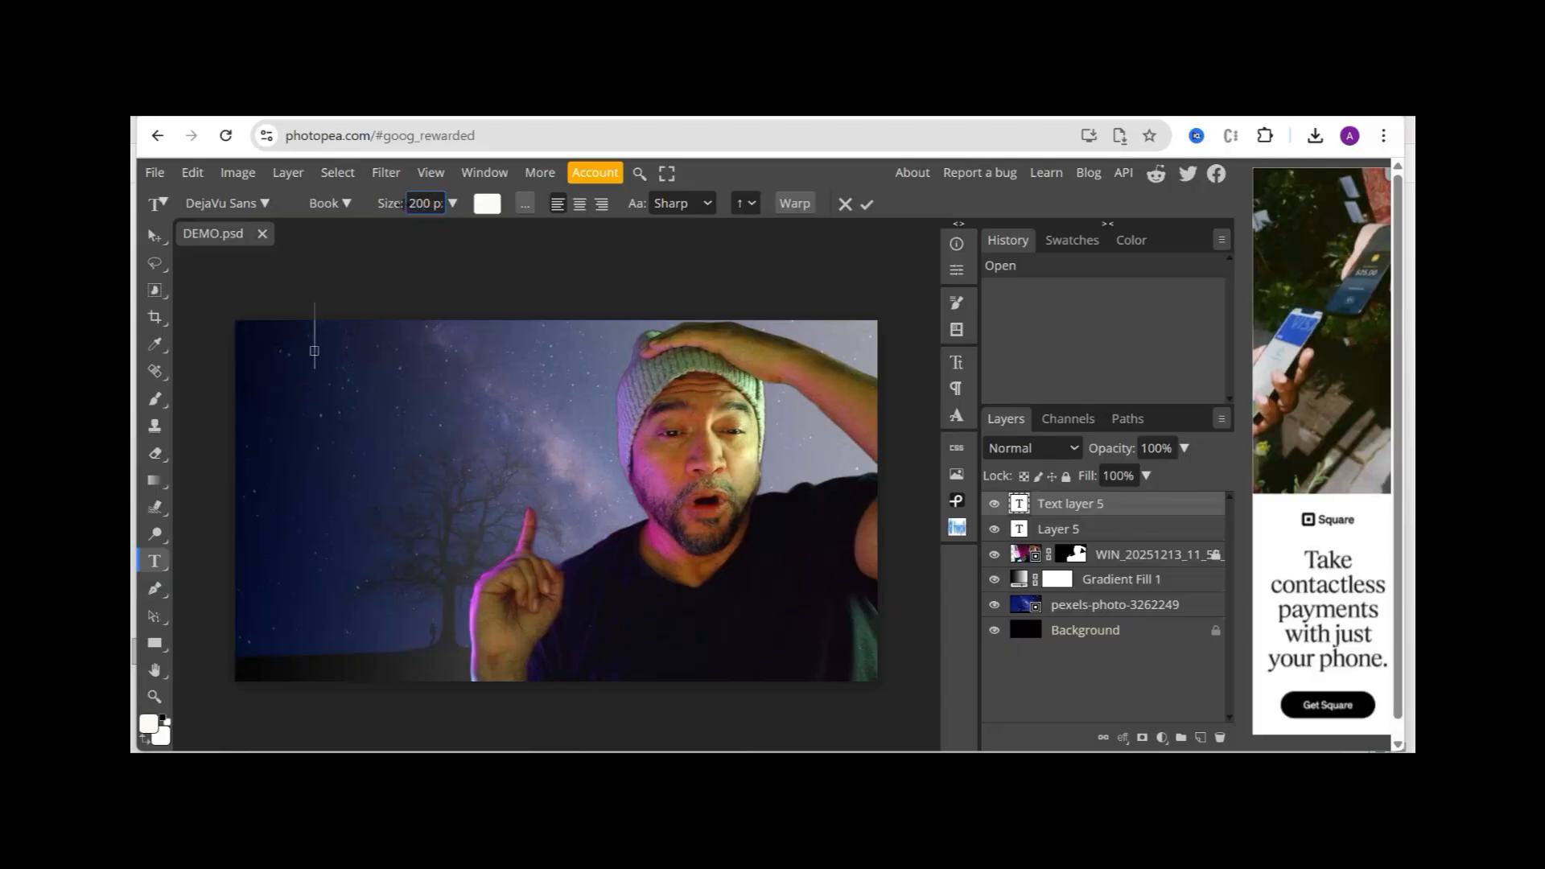
Add the text PHOTOPEA in the upper sky and move it toward the canvas's upper-left corner.
left_click(340, 358)
type("PHOTOPEA")
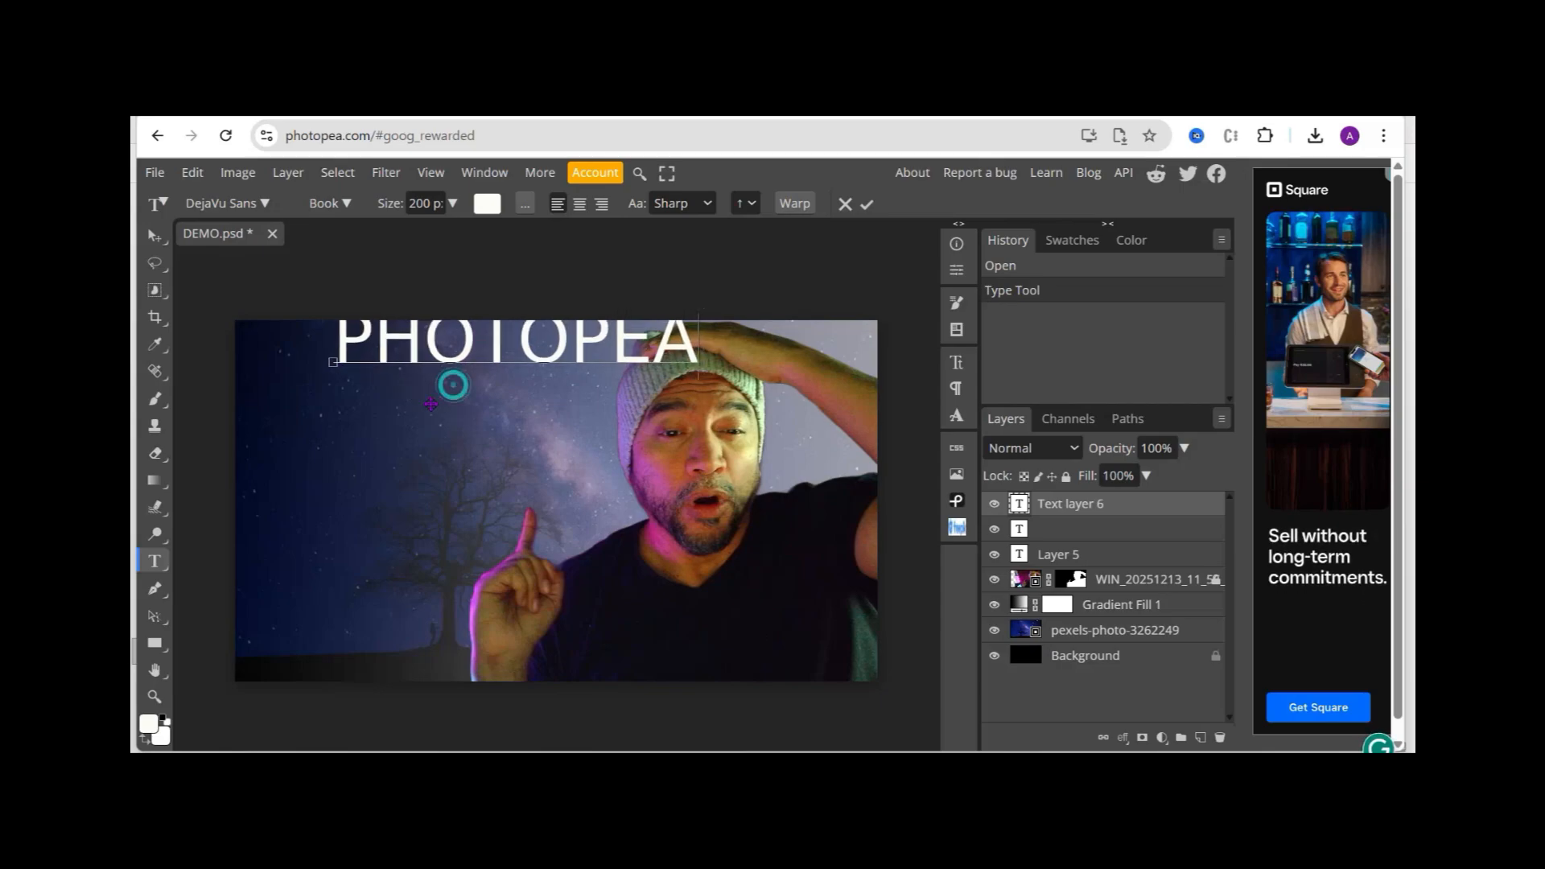
left_click_drag(448, 383, 360, 418)
Change the whole PHOTOPEA text's font to Dela Gothic One.
key("ctrl+a")
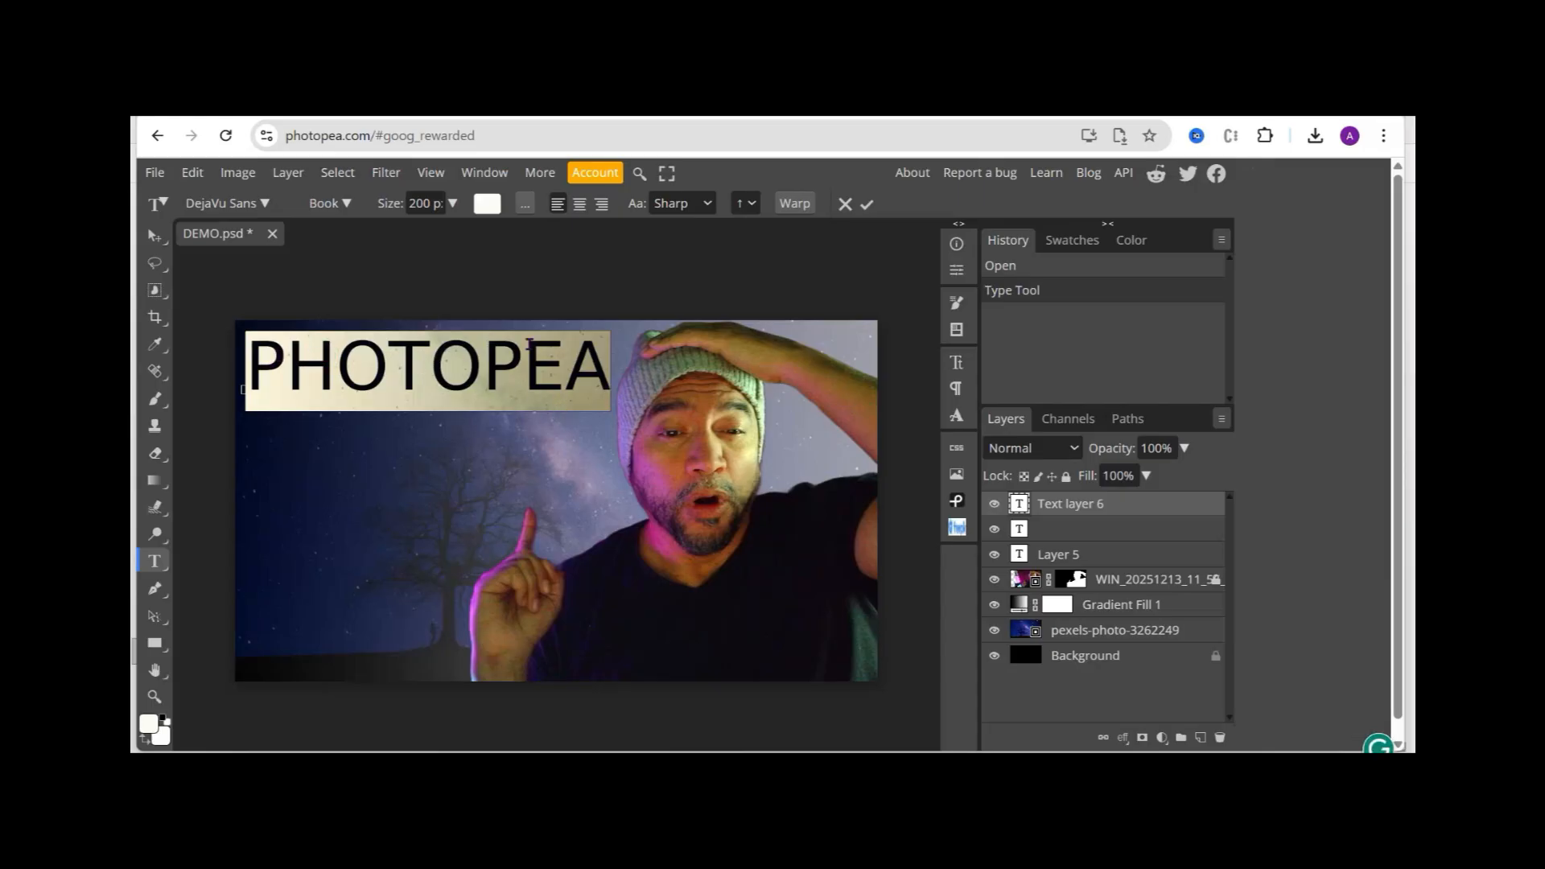
left_click(265, 203)
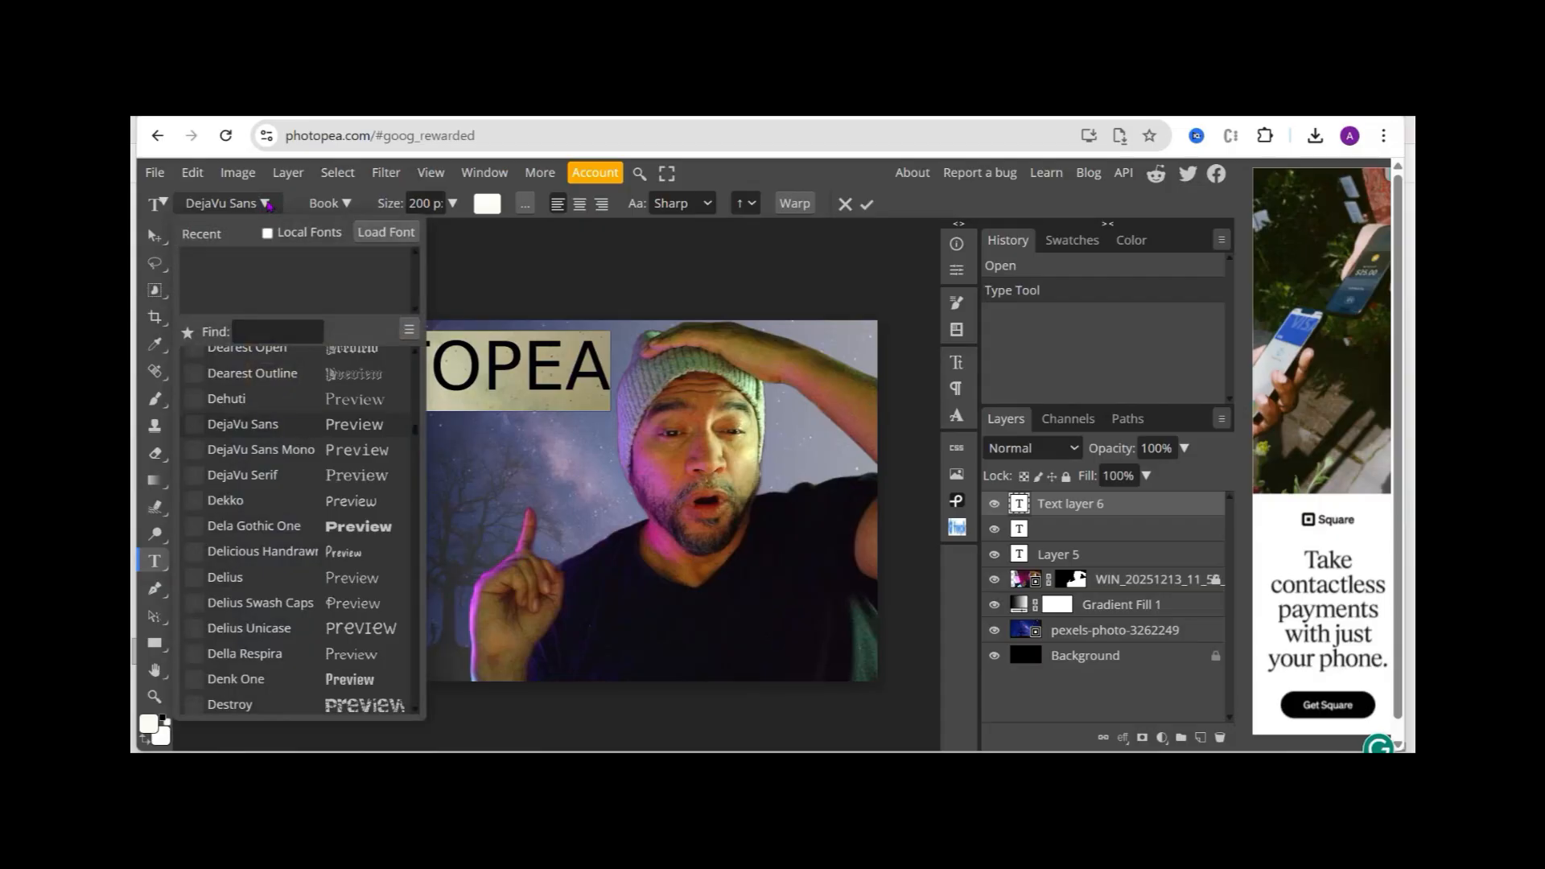
left_click(346, 528)
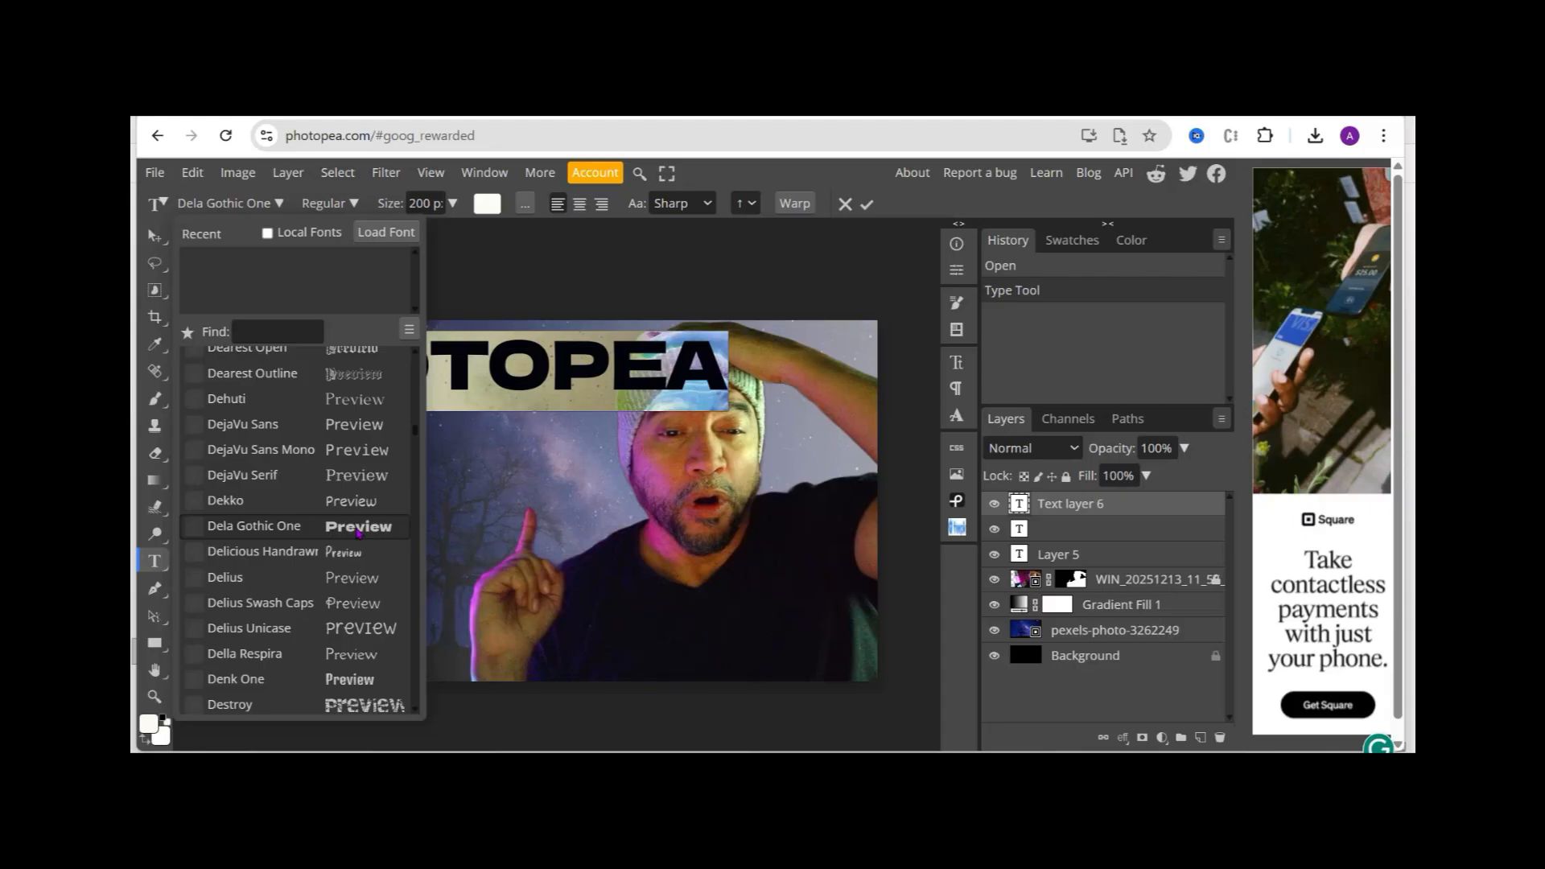
left_click(357, 532)
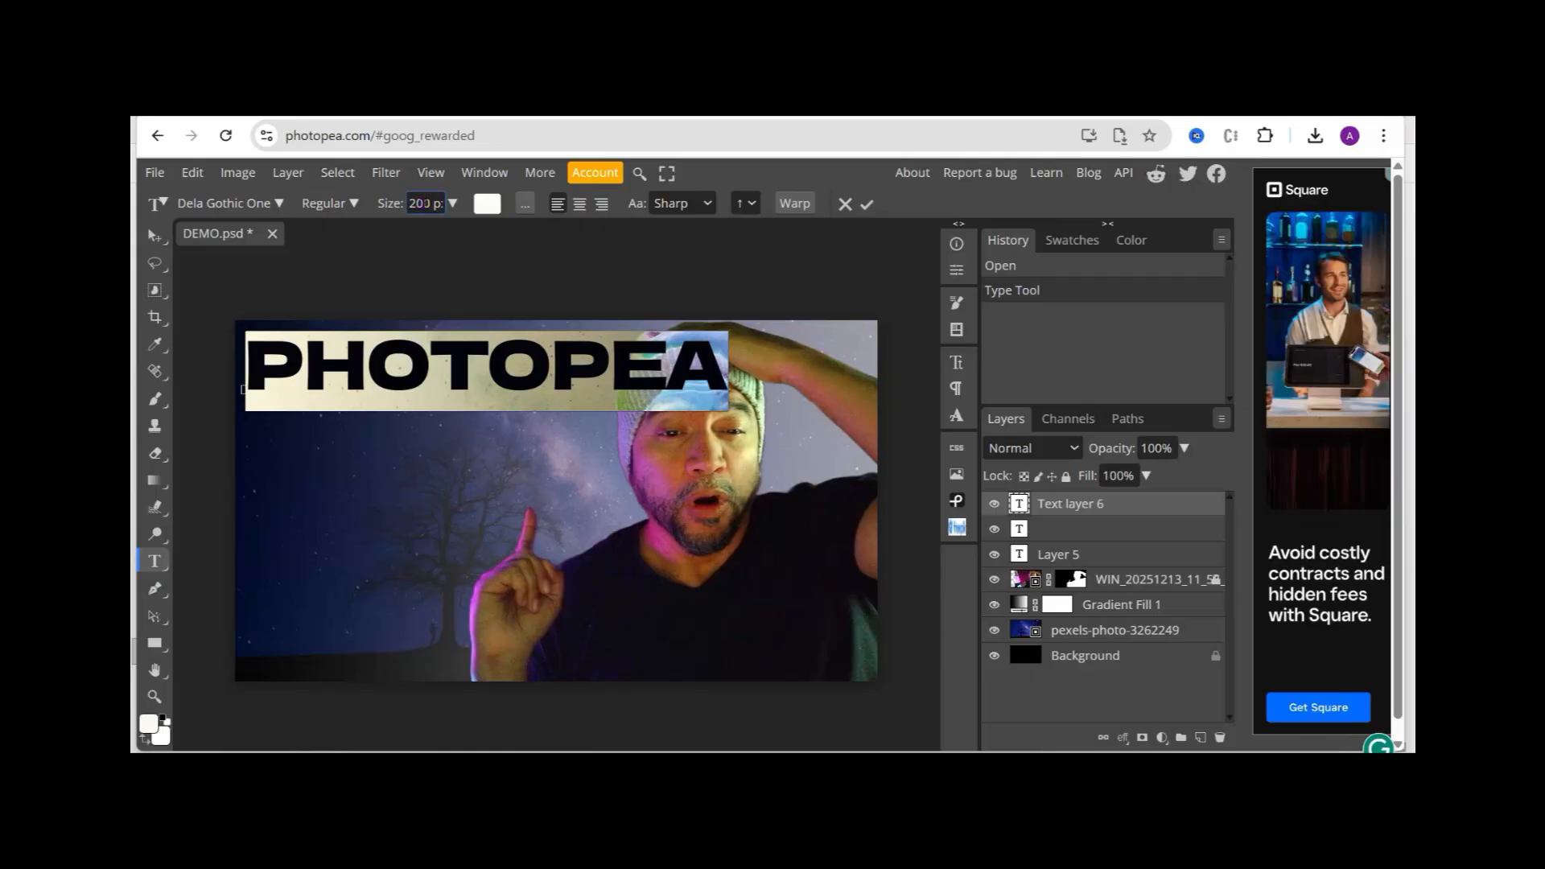
Set the PHOTOPEA text's font size to 175 px.
double_click(425, 203)
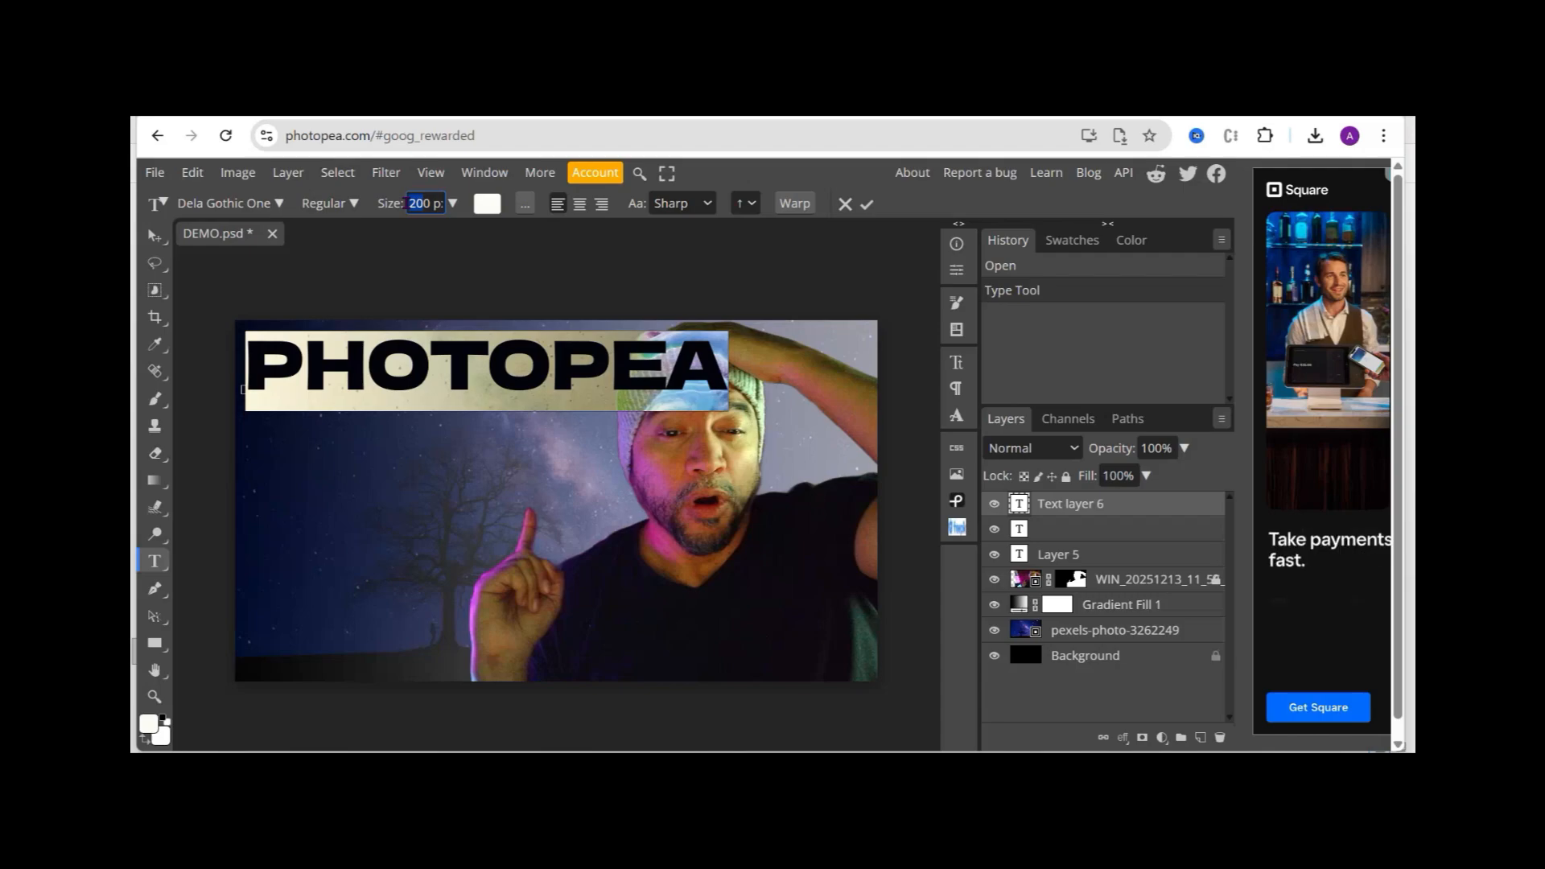
type("1750")
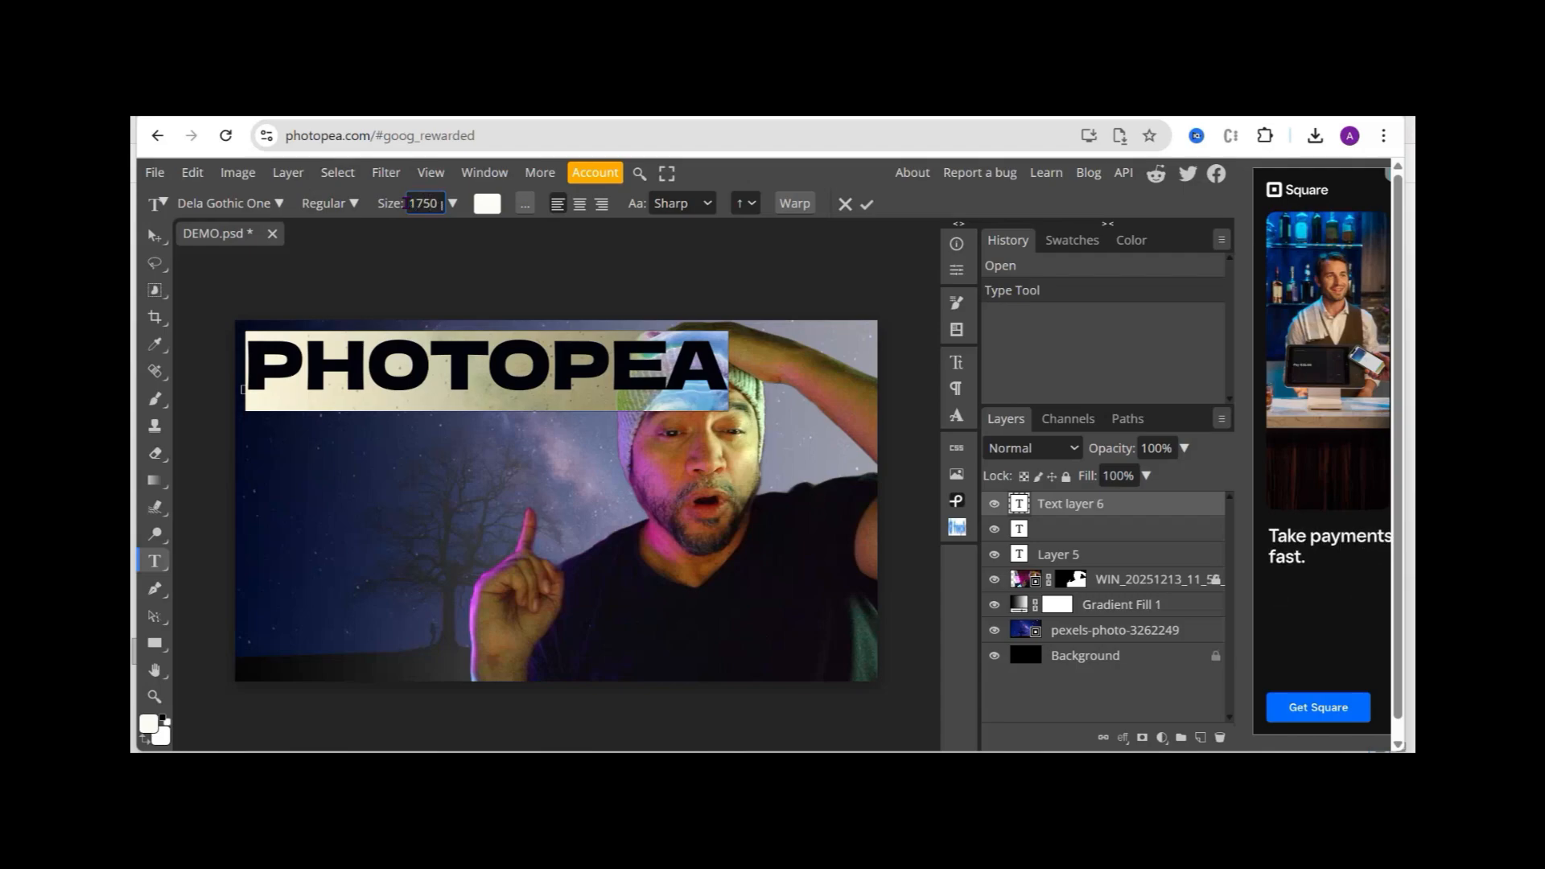
key("BackSpace")
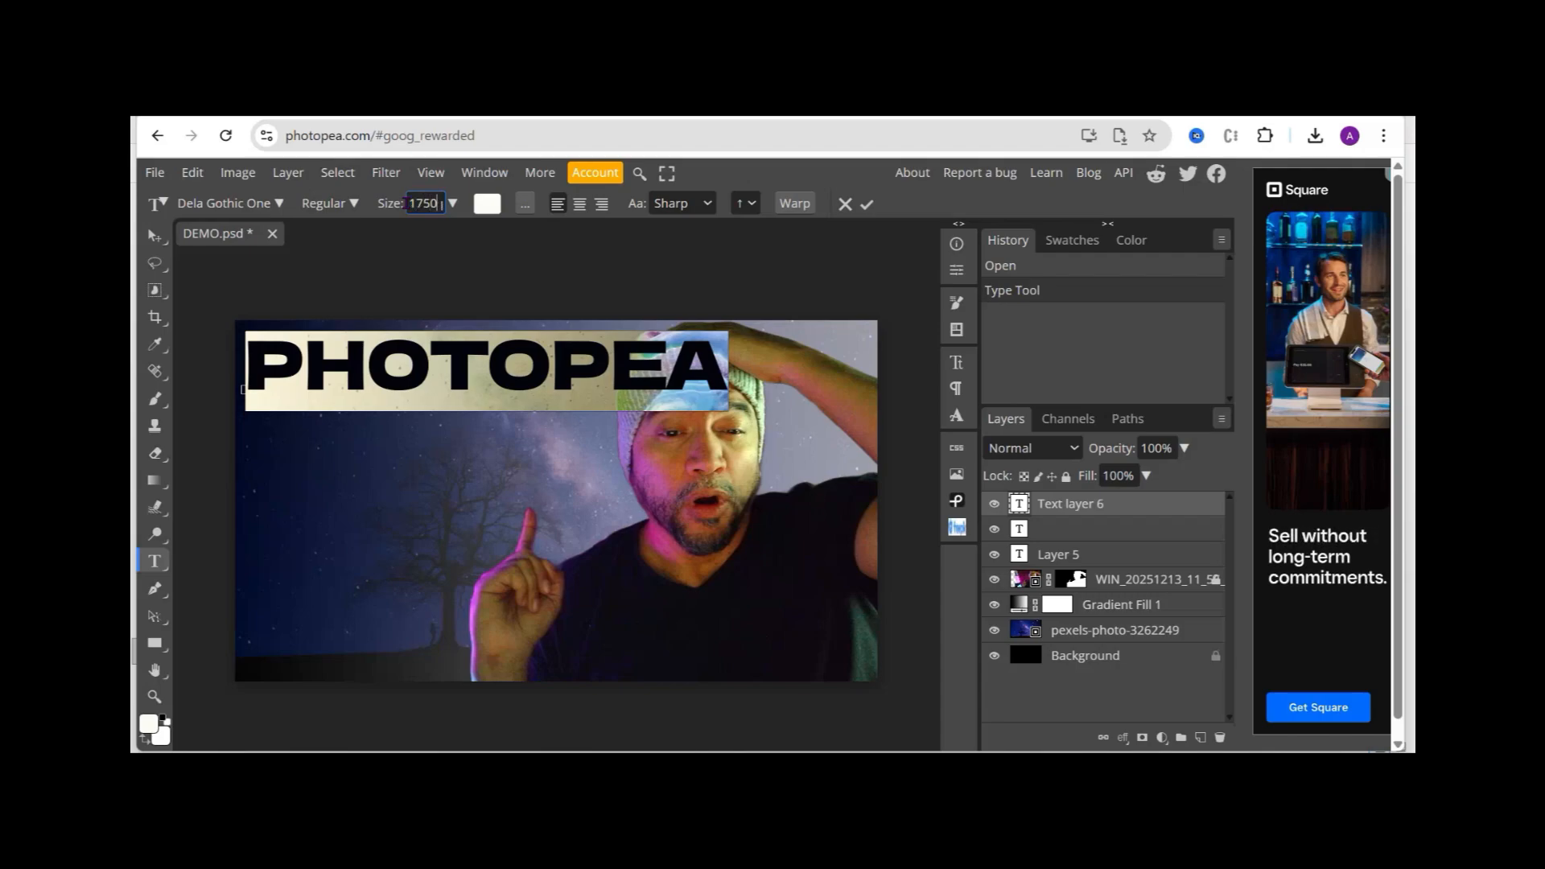
key("Return")
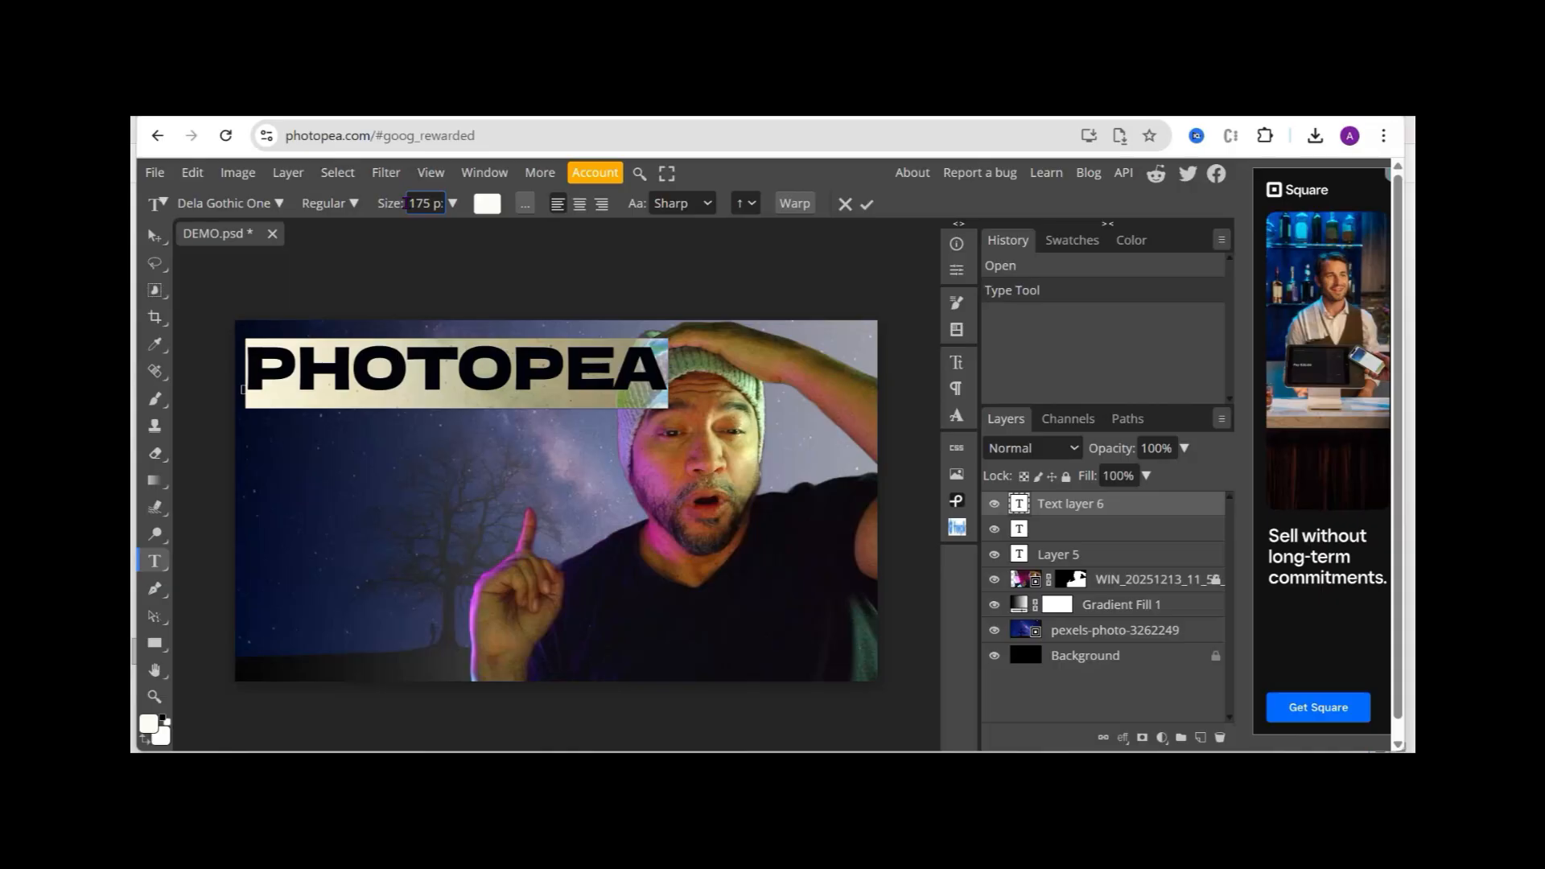
Reduce the PHOTOPEA text to 155 px, nudge it slightly up and left, and commit the text edit.
left_click(422, 203)
key("BackSpace")
type("5")
key("Return")
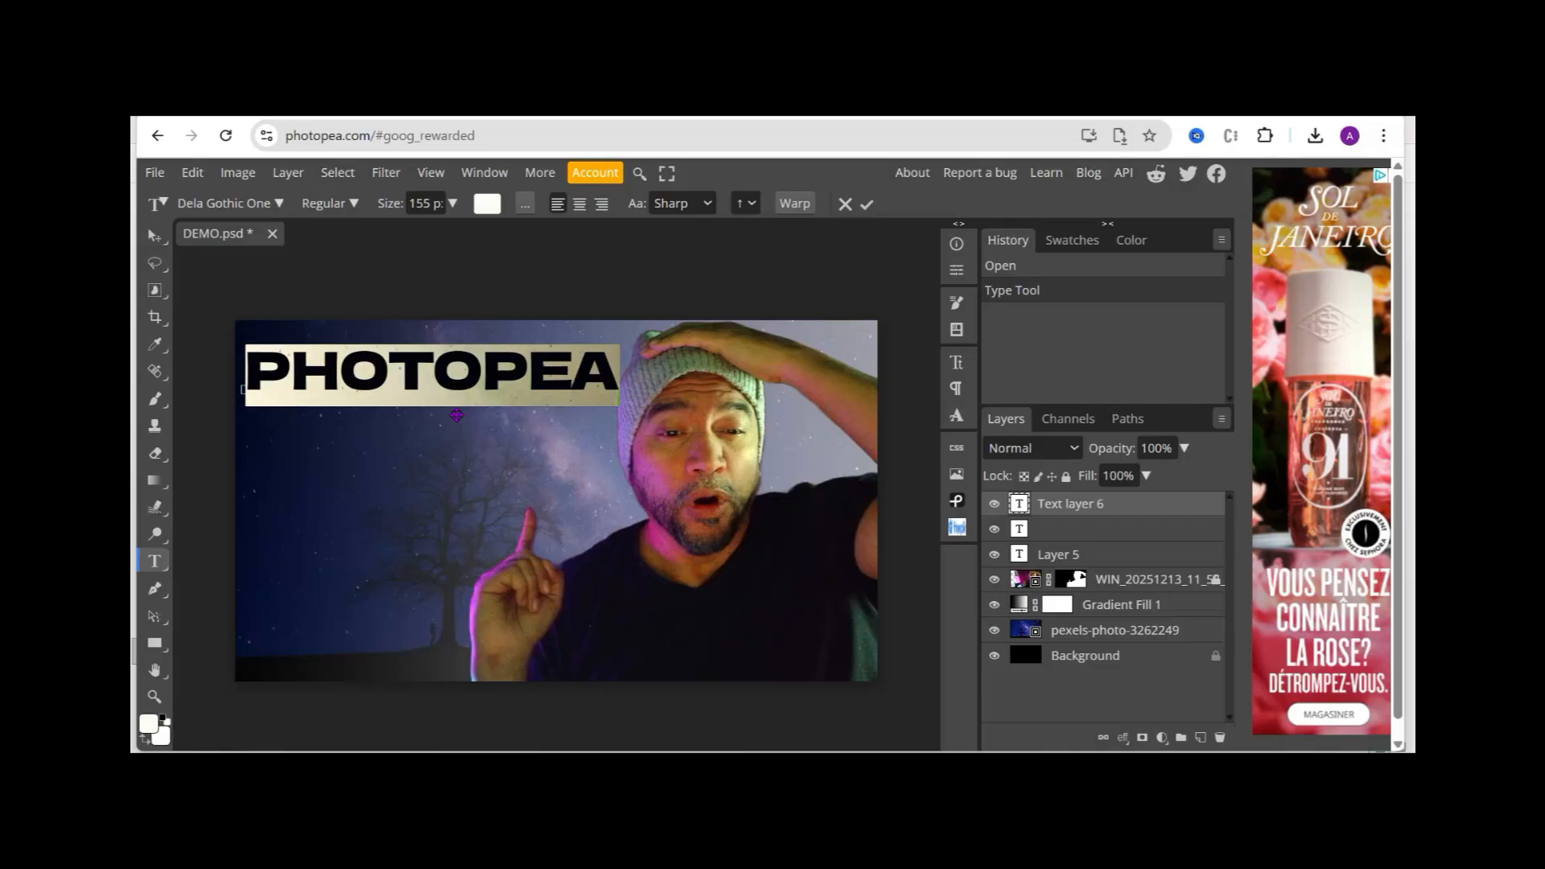
left_click_drag(455, 415, 452, 411)
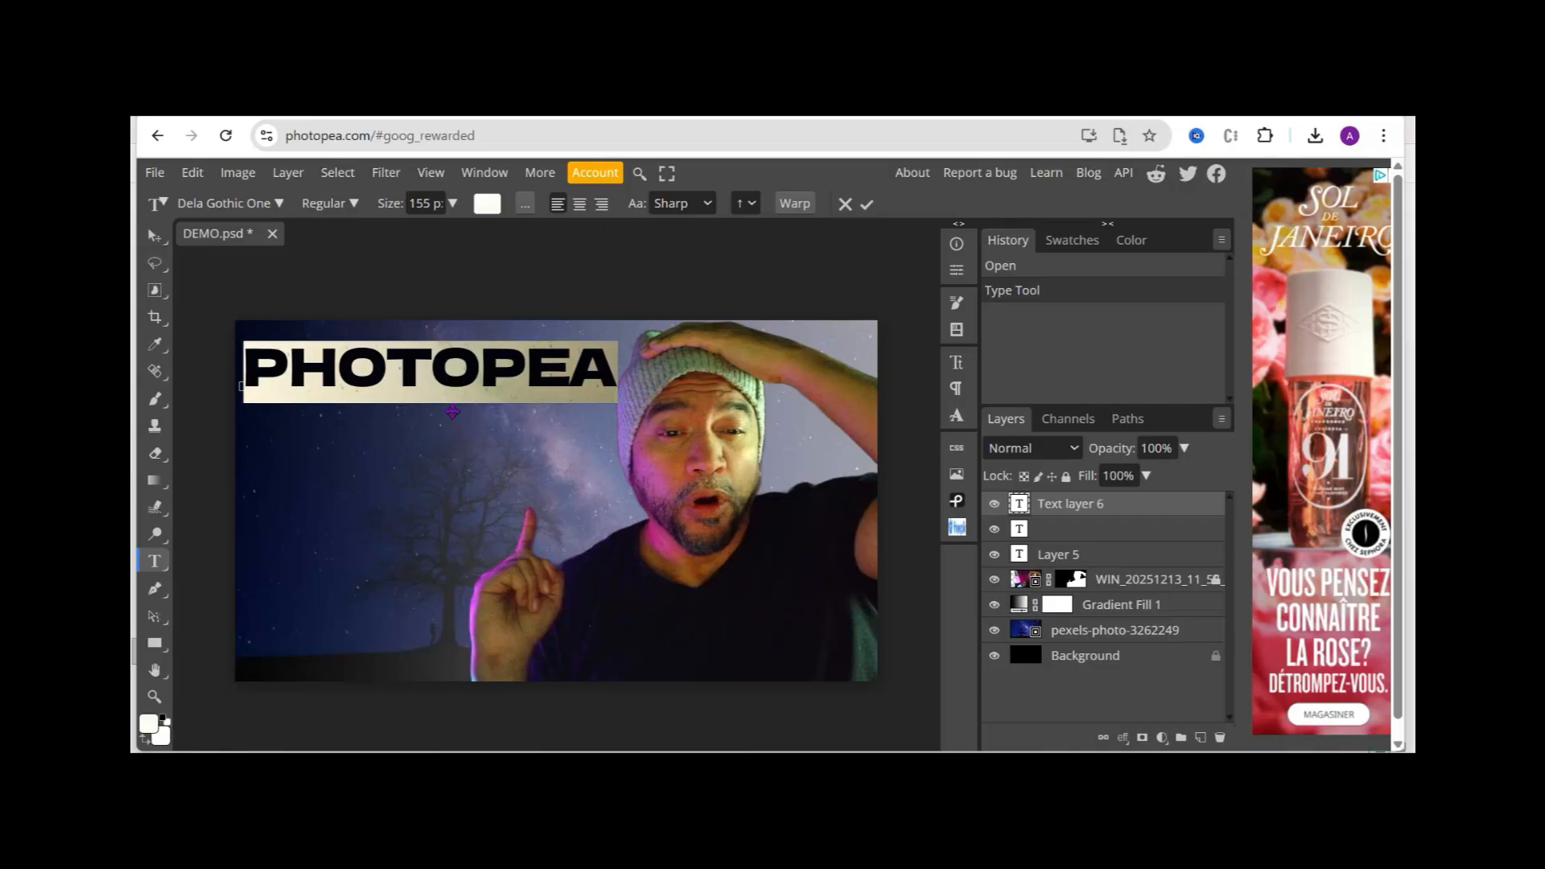
left_click(867, 205)
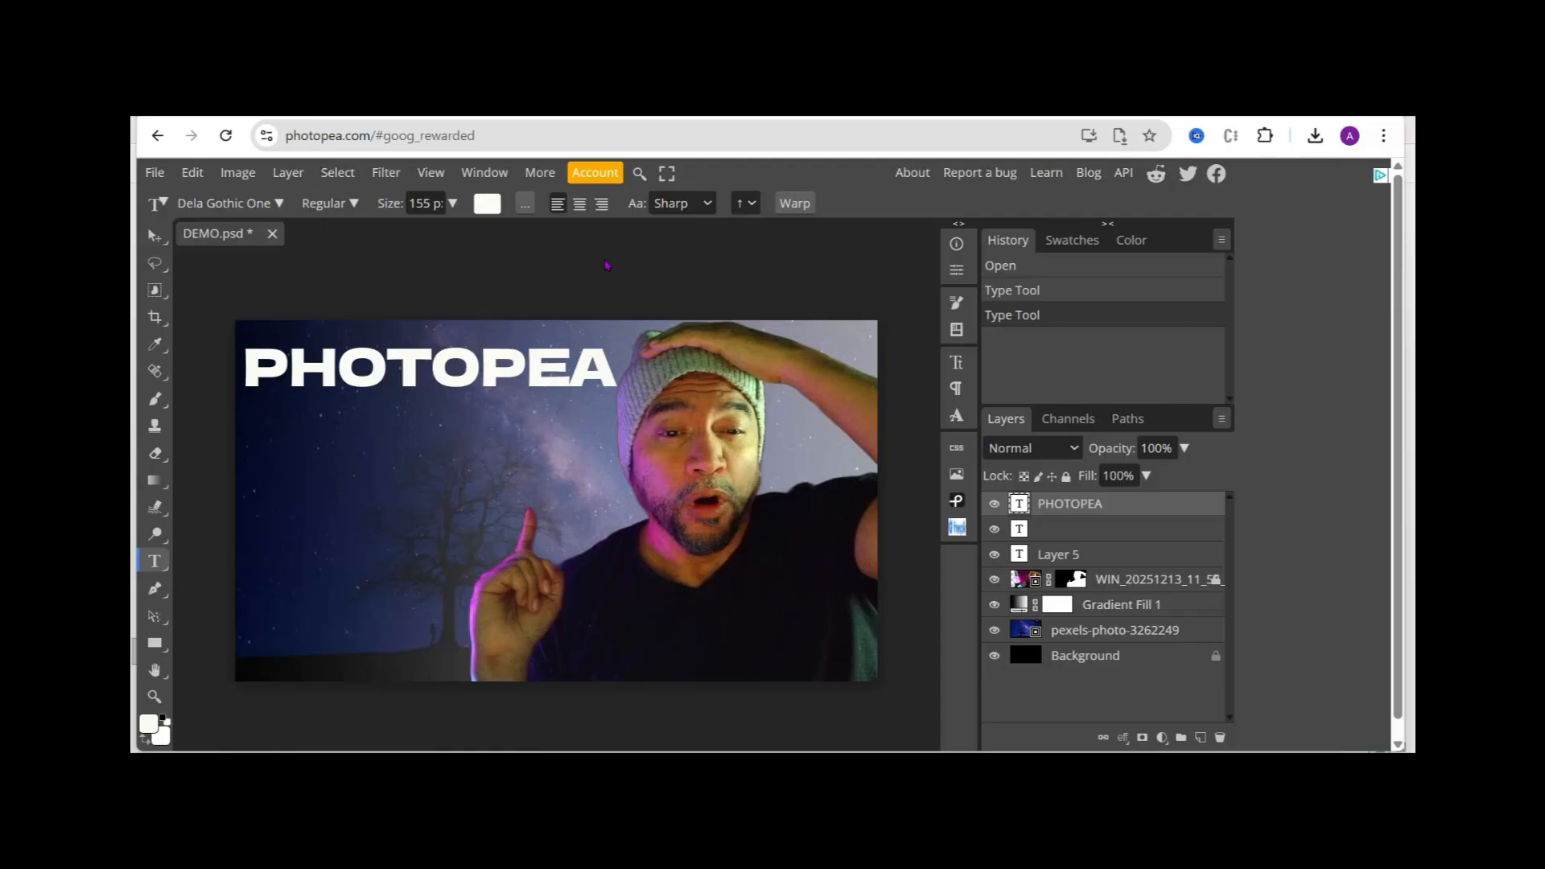
Try a horizontal Arc warp with an 18% bend on the PHOTOPEA text and close the warp settings without applying it.
left_click(545, 379)
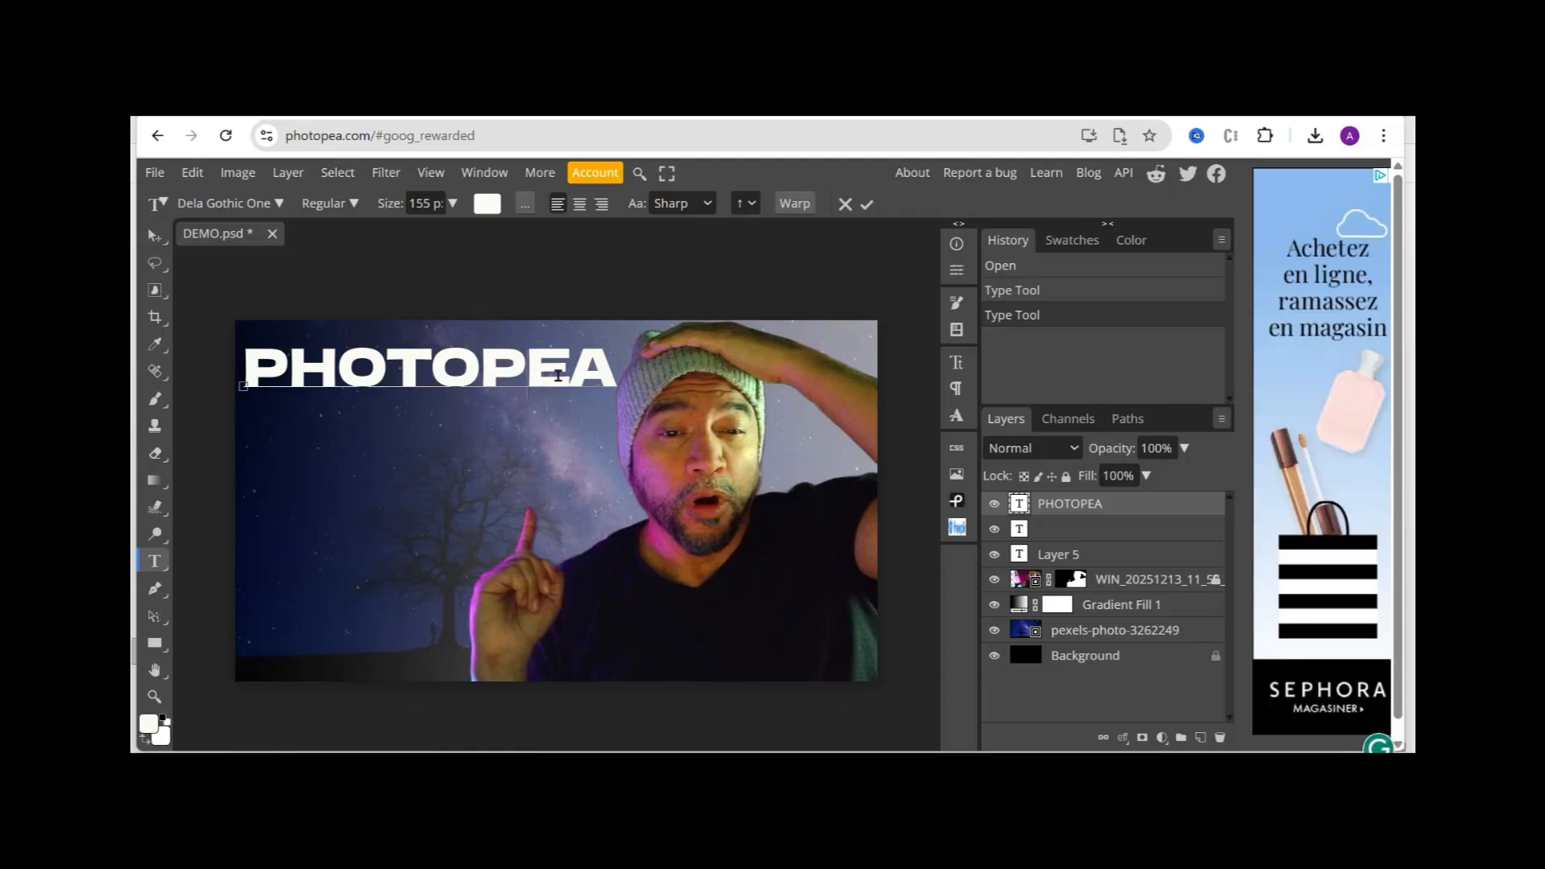
left_click(794, 208)
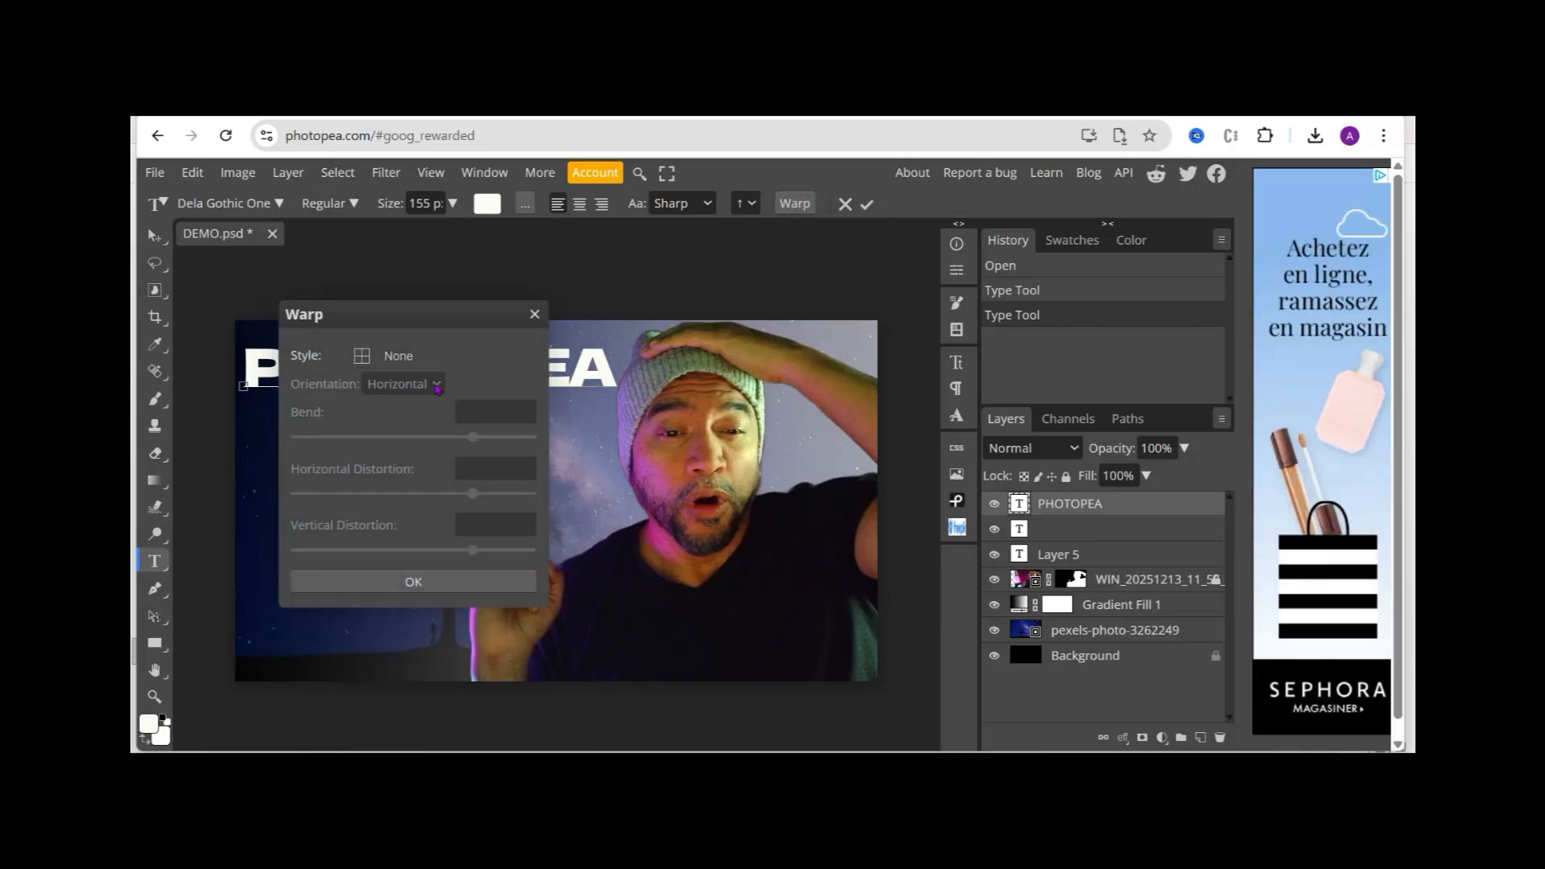
left_click(360, 354)
left_click(359, 354)
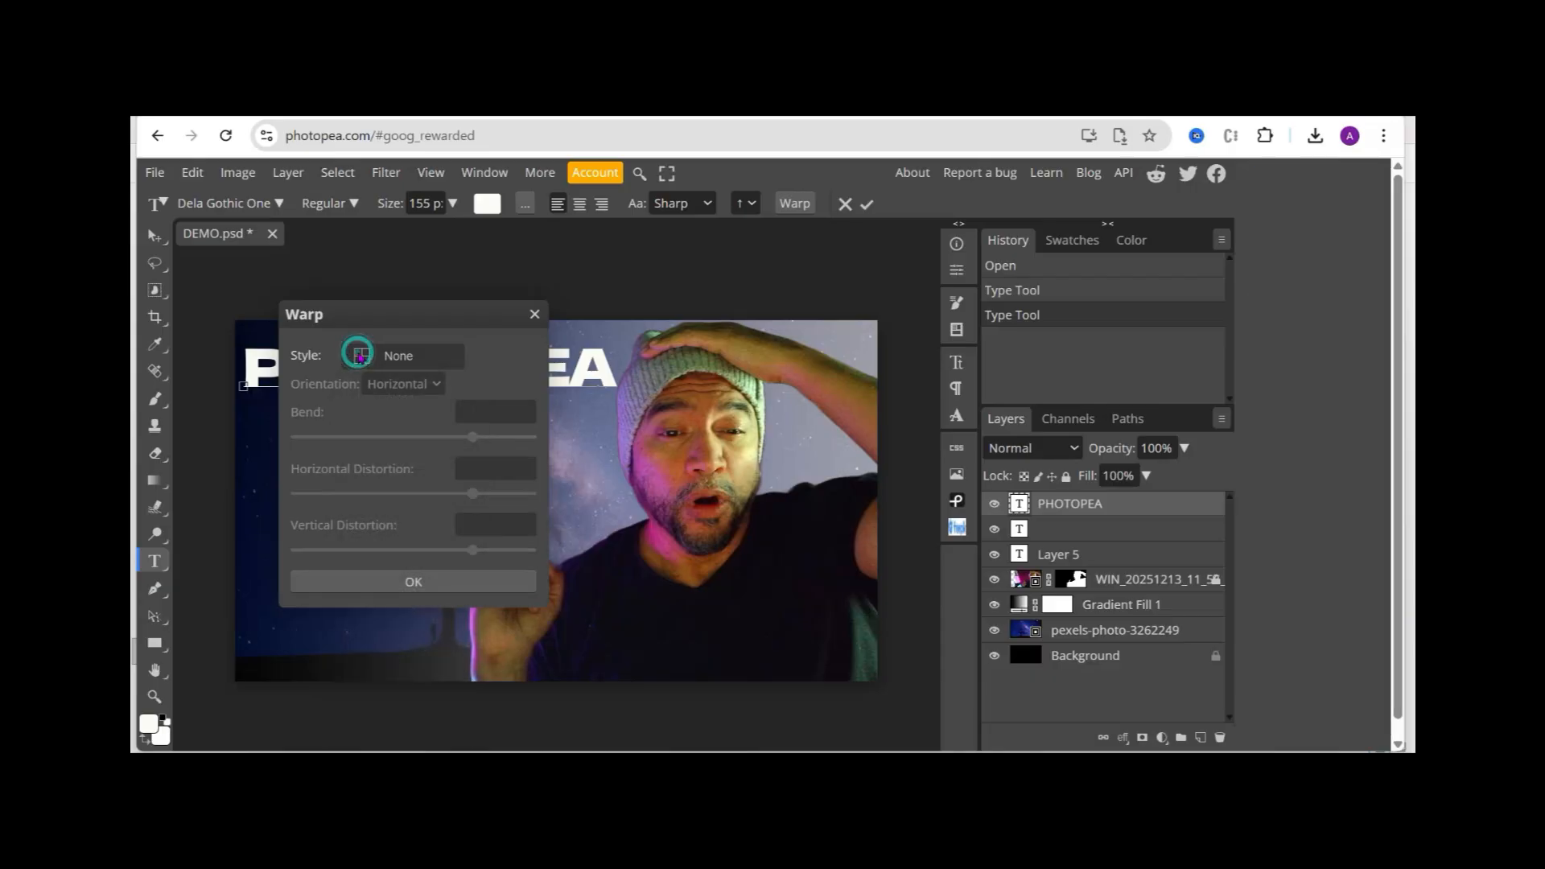
left_click(363, 357)
left_click(366, 359)
left_click(358, 359)
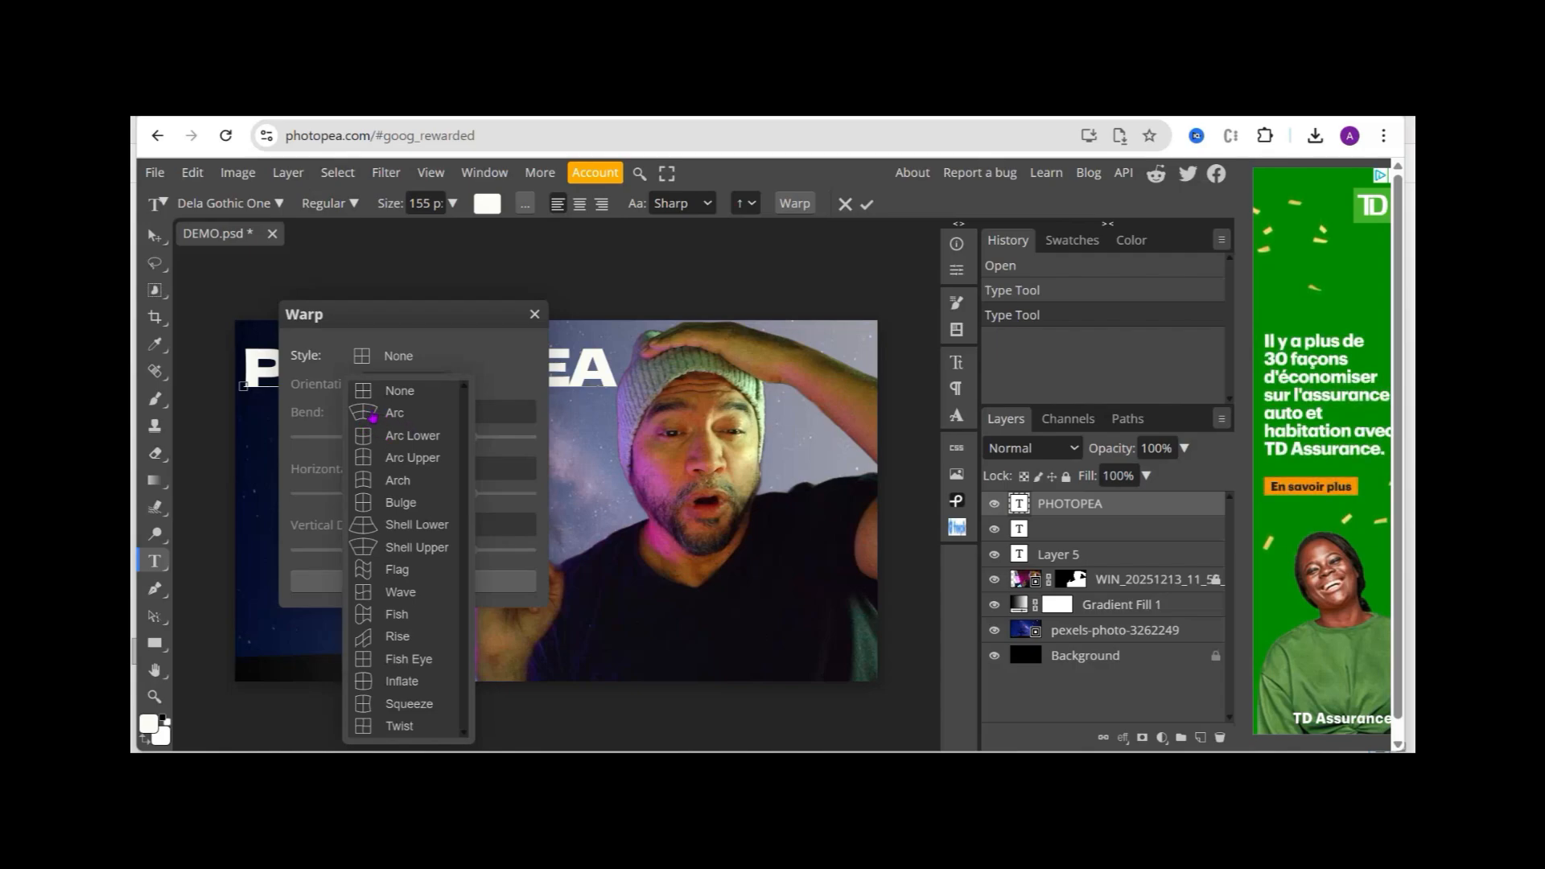
left_click(372, 416)
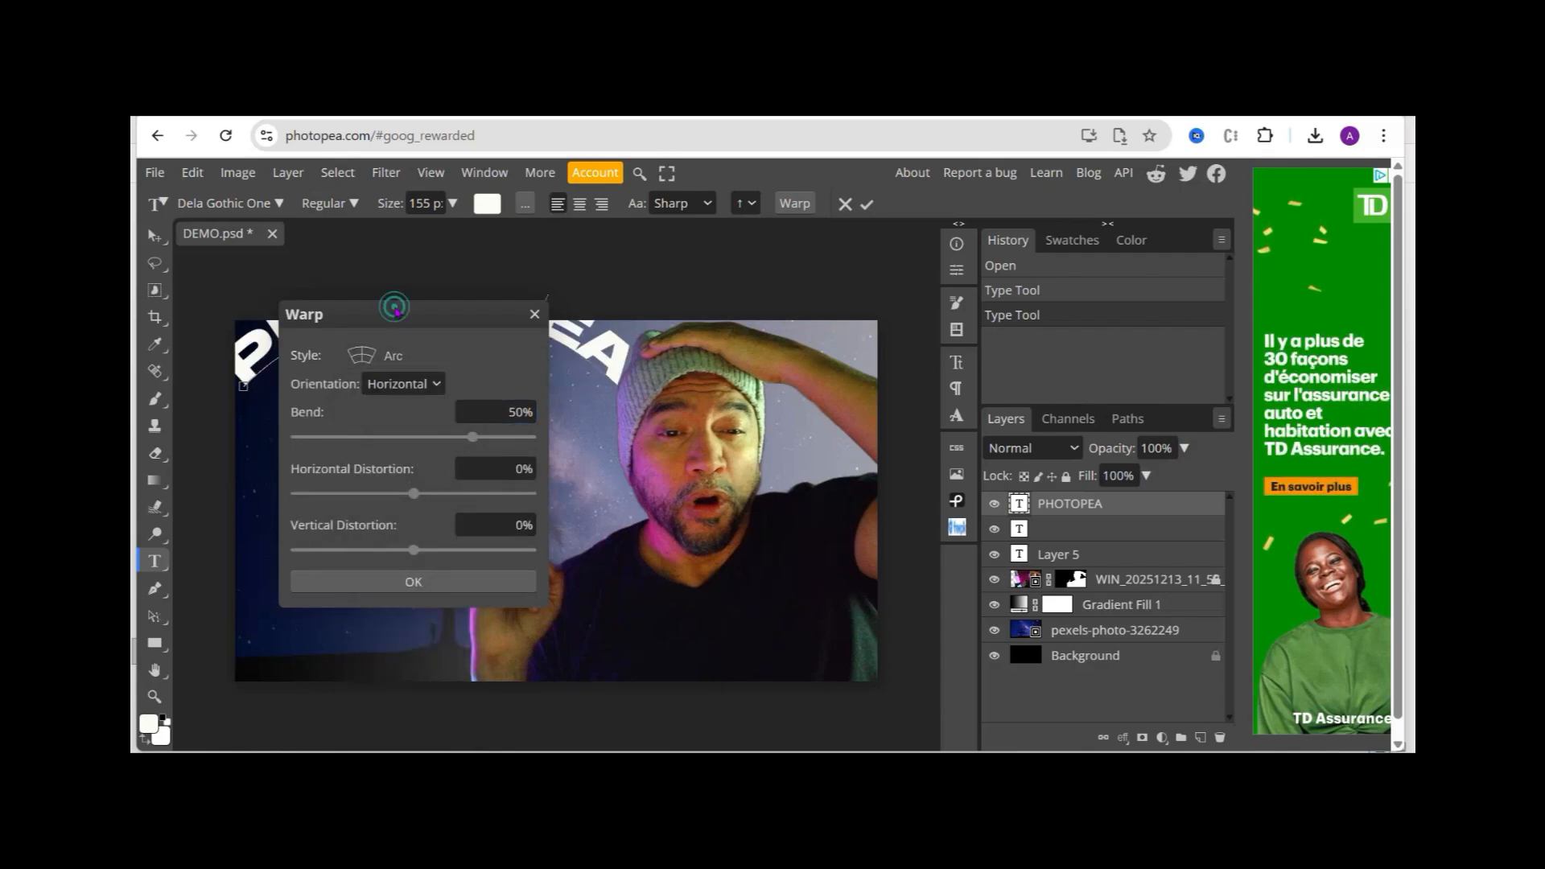
left_click_drag(398, 313, 812, 323)
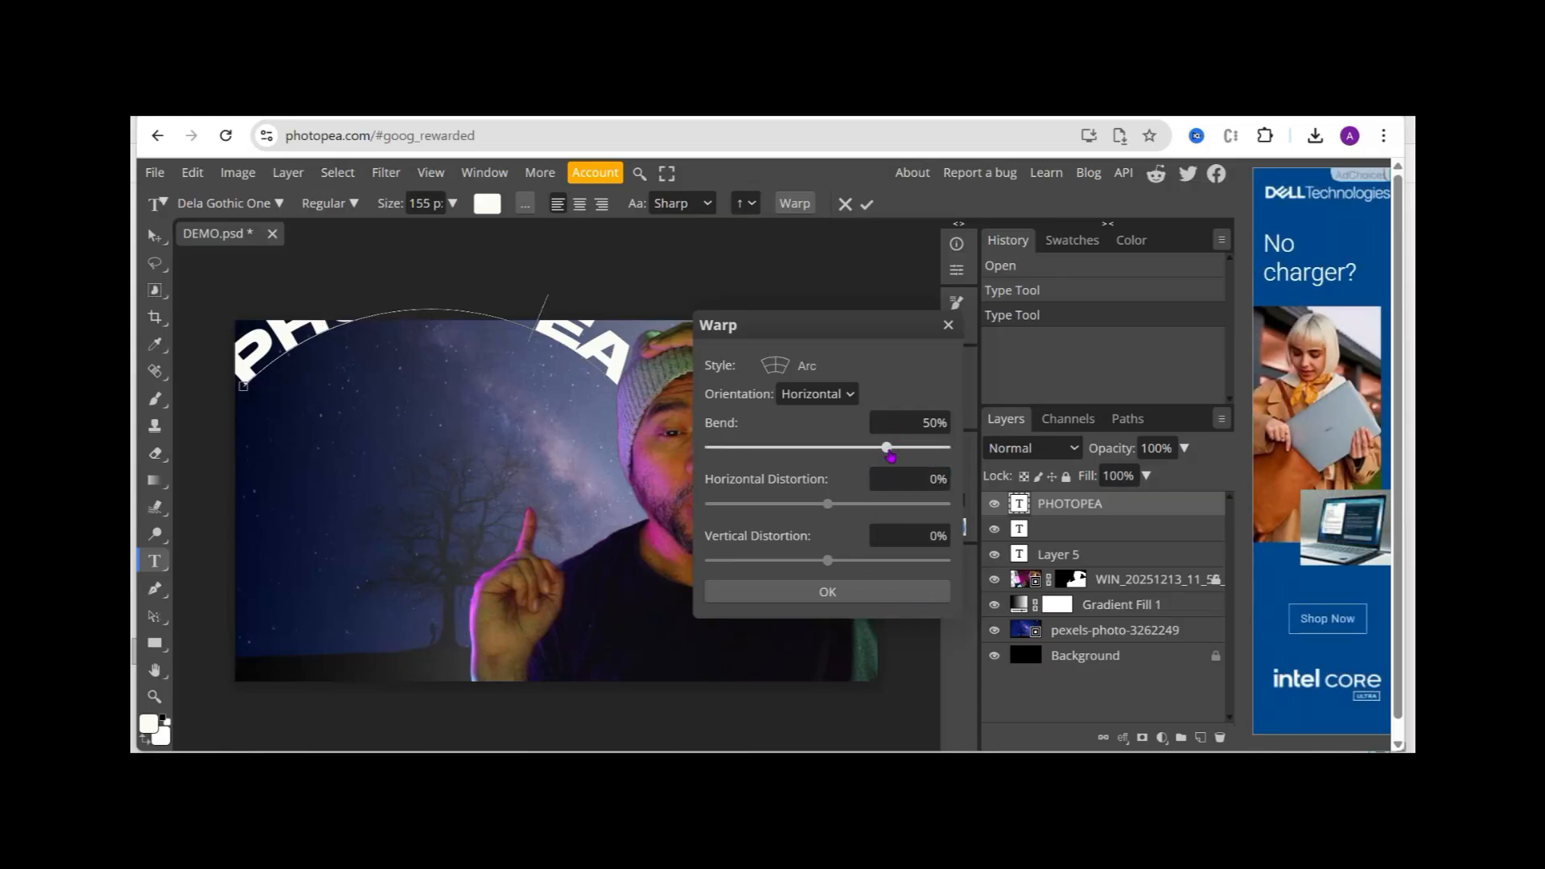
left_click_drag(887, 452, 848, 448)
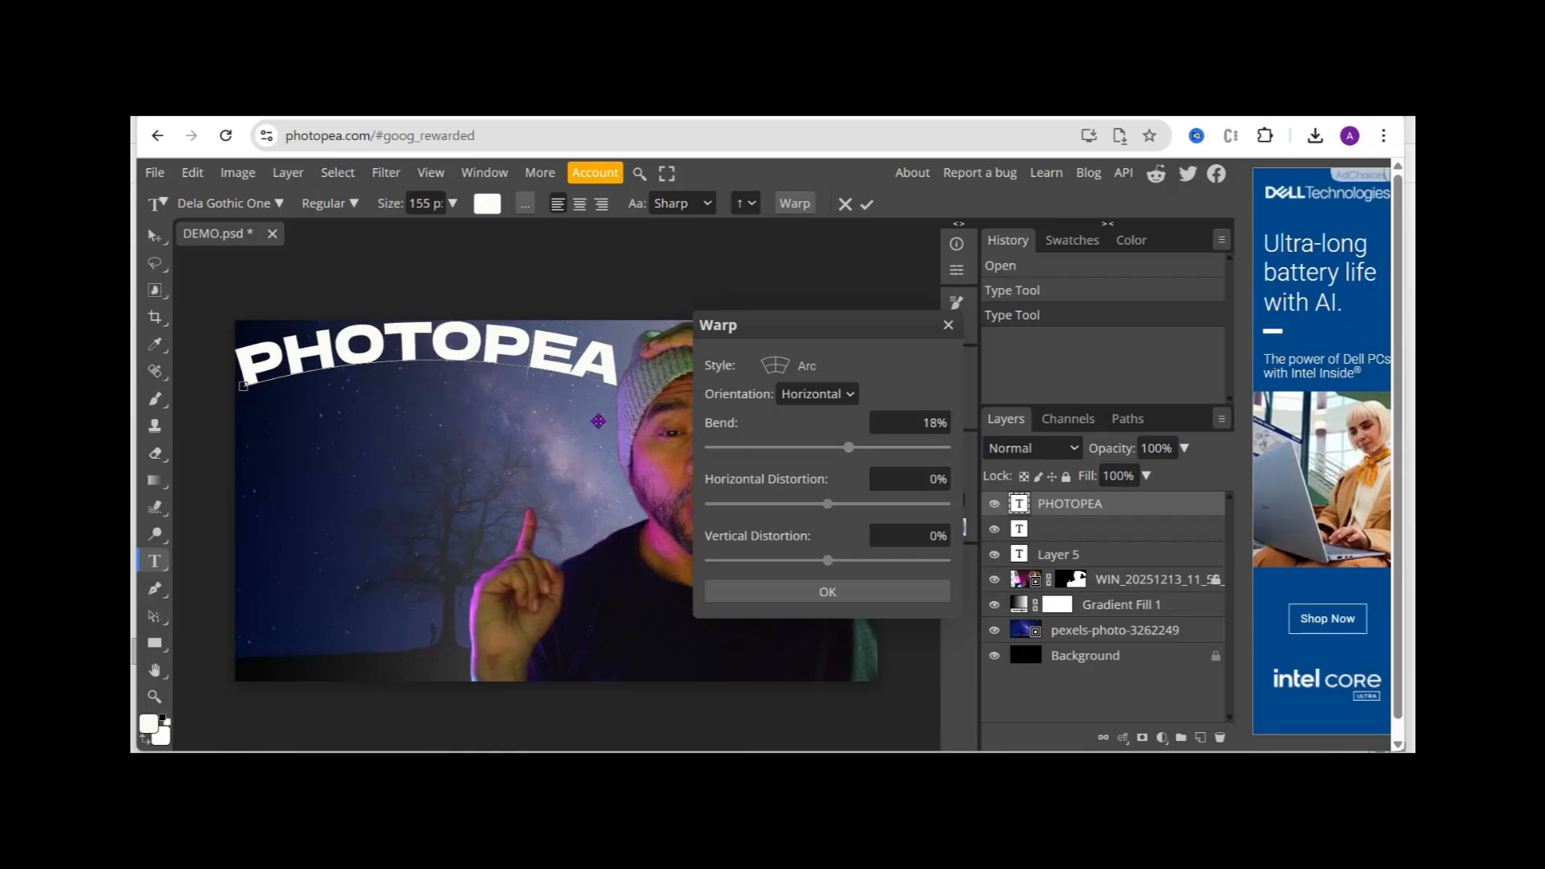
left_click(487, 356)
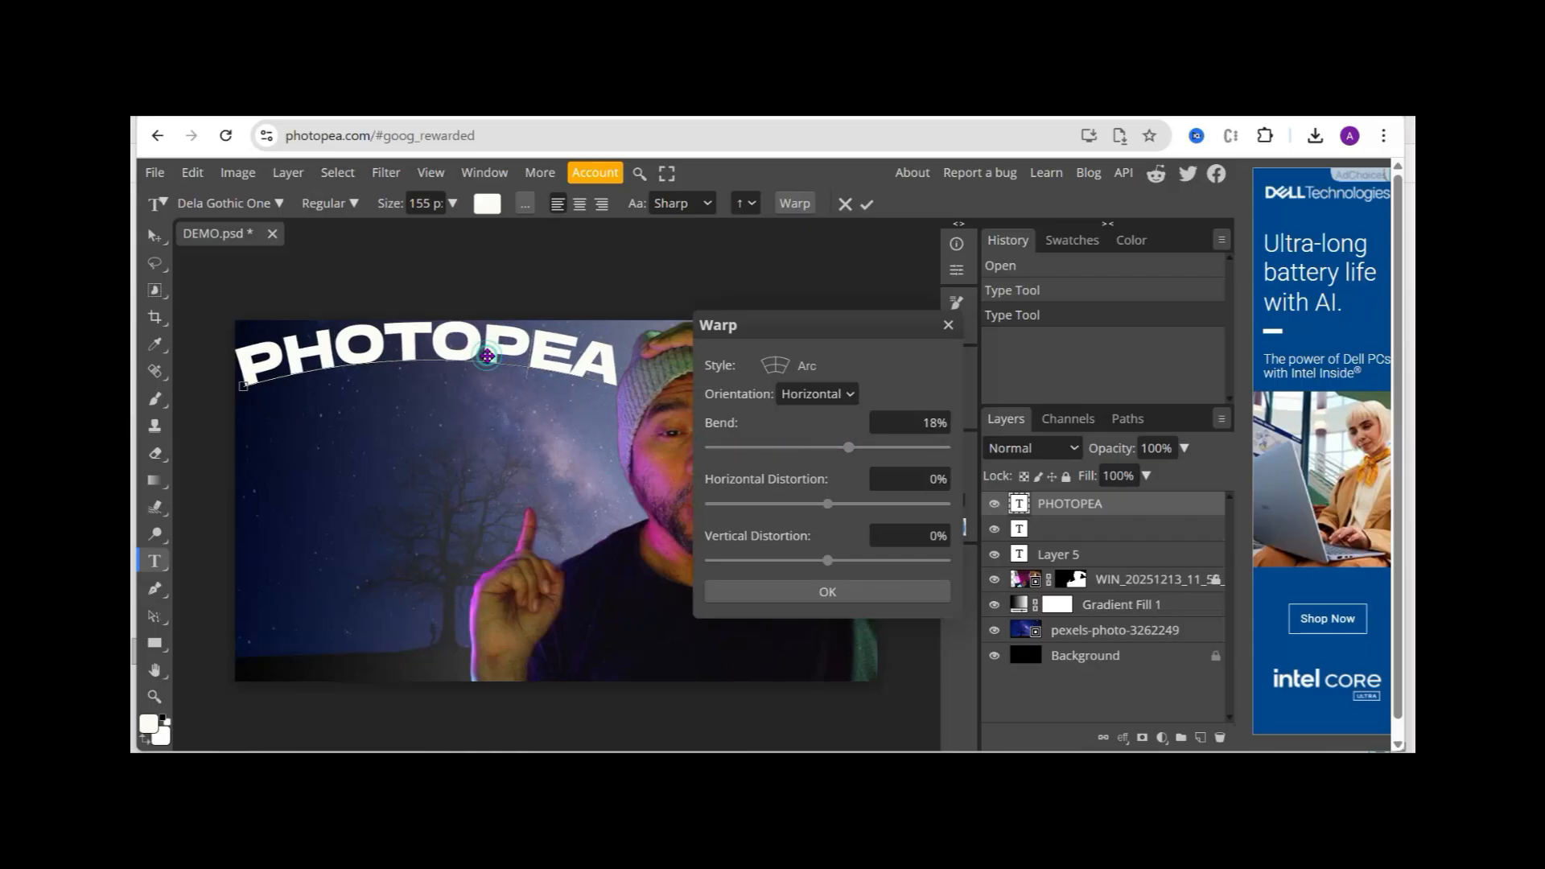
left_click(950, 327)
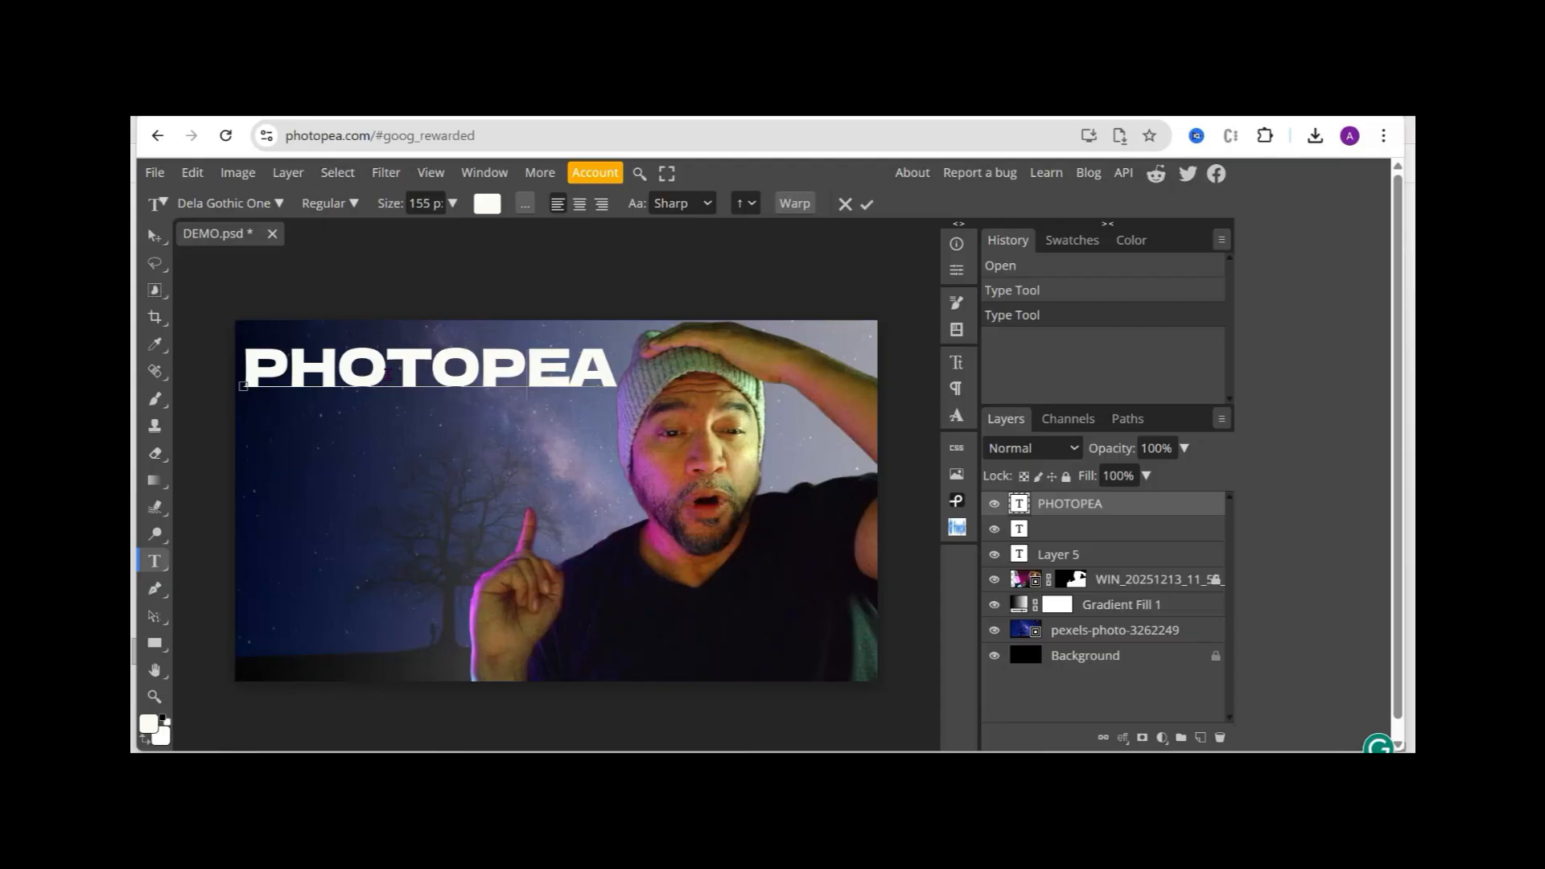
Select the PHOTOPEA text and give it a horizontal Arc warp with a 25% bend.
double_click(387, 374)
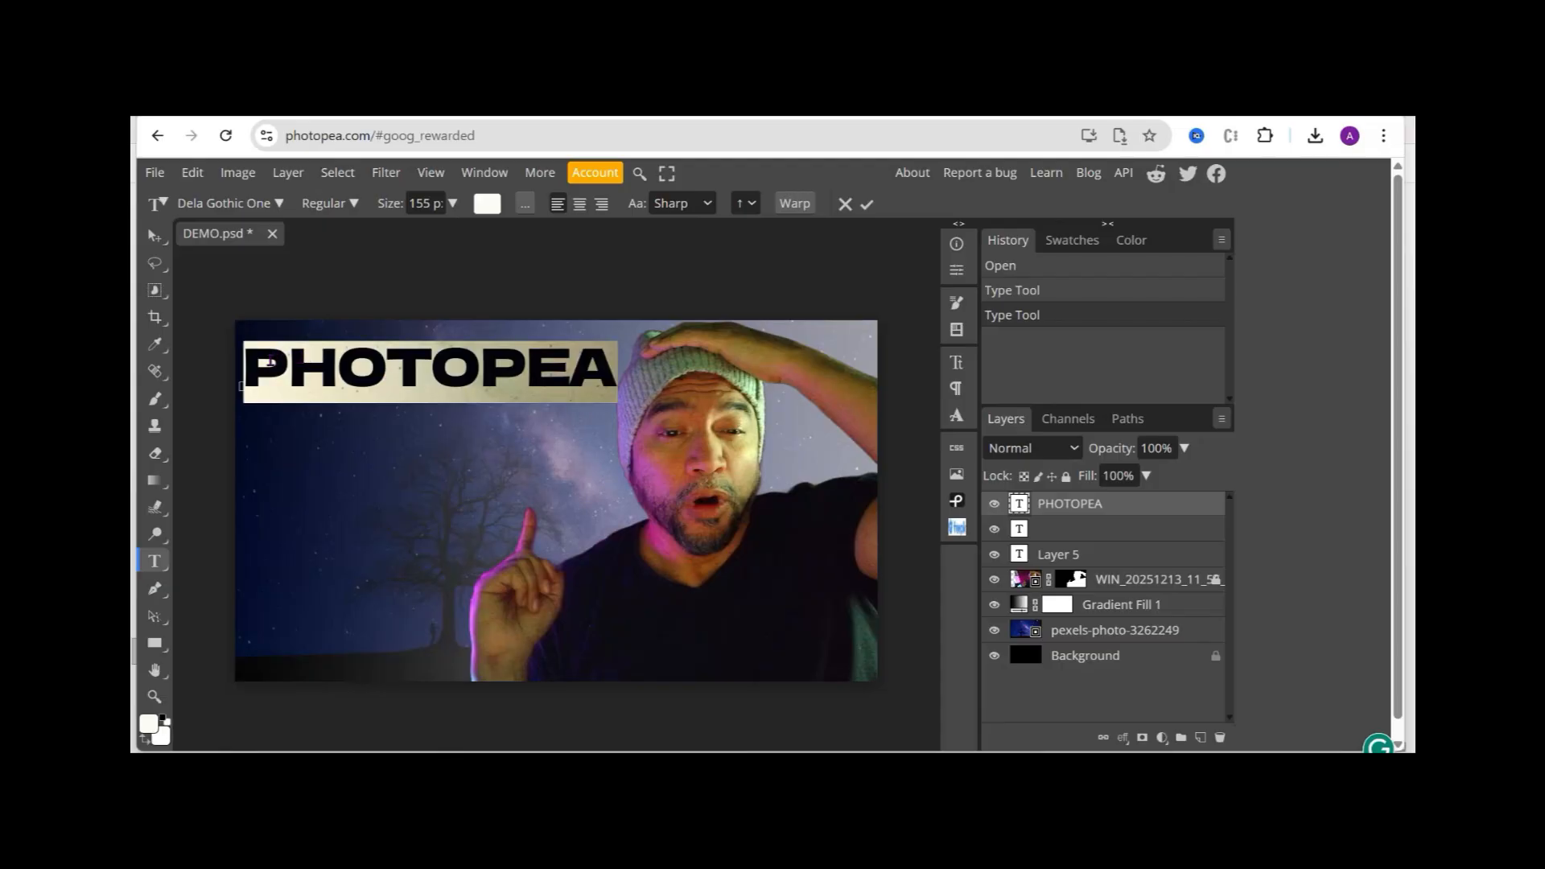
left_click(798, 206)
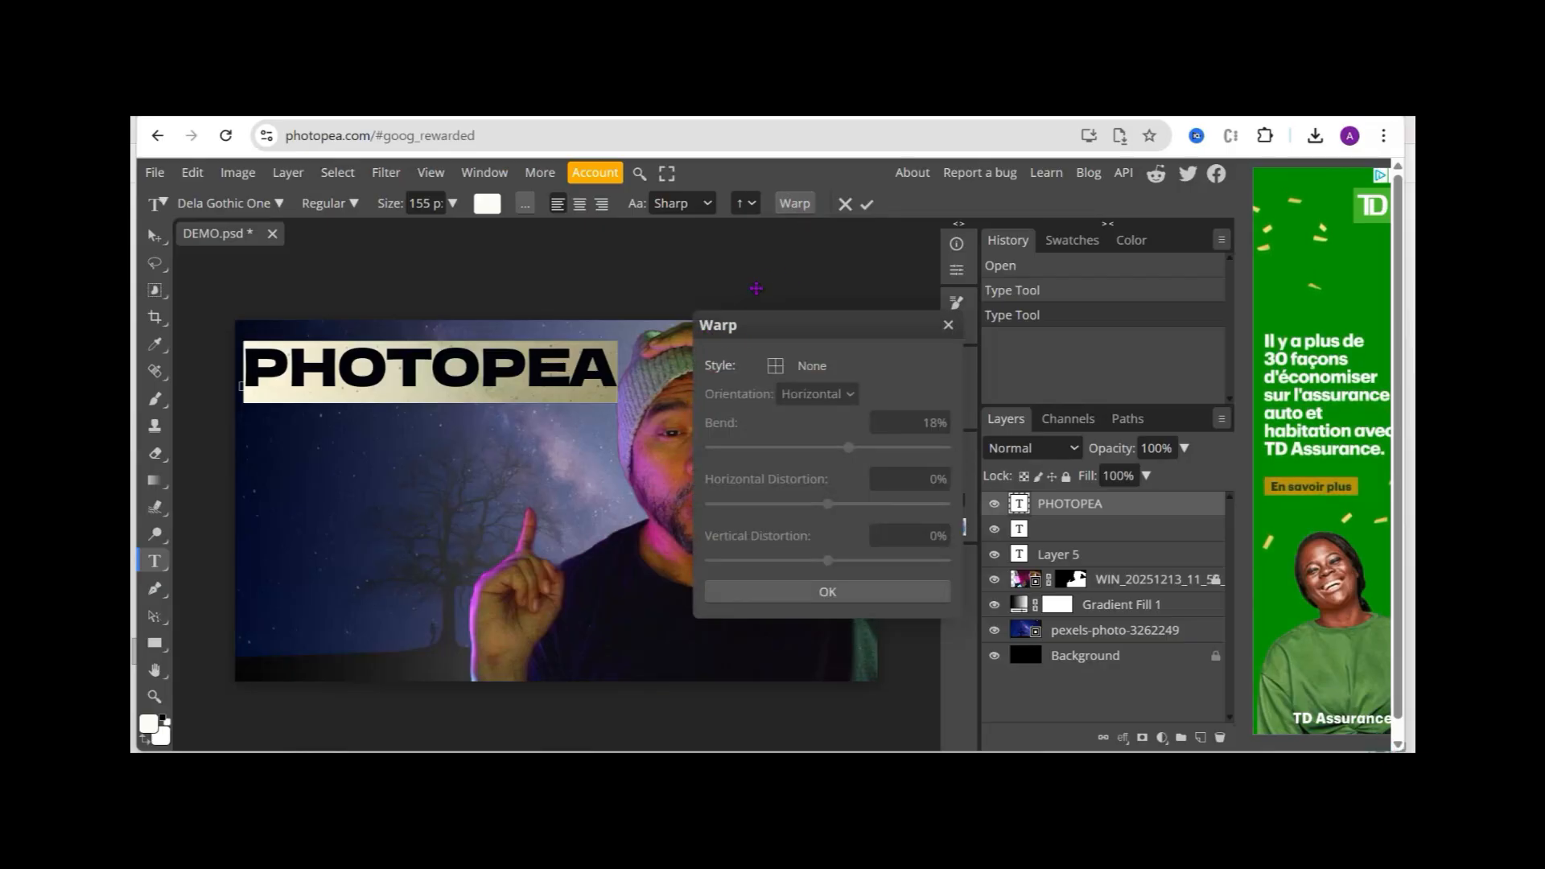
left_click(774, 372)
left_click(799, 428)
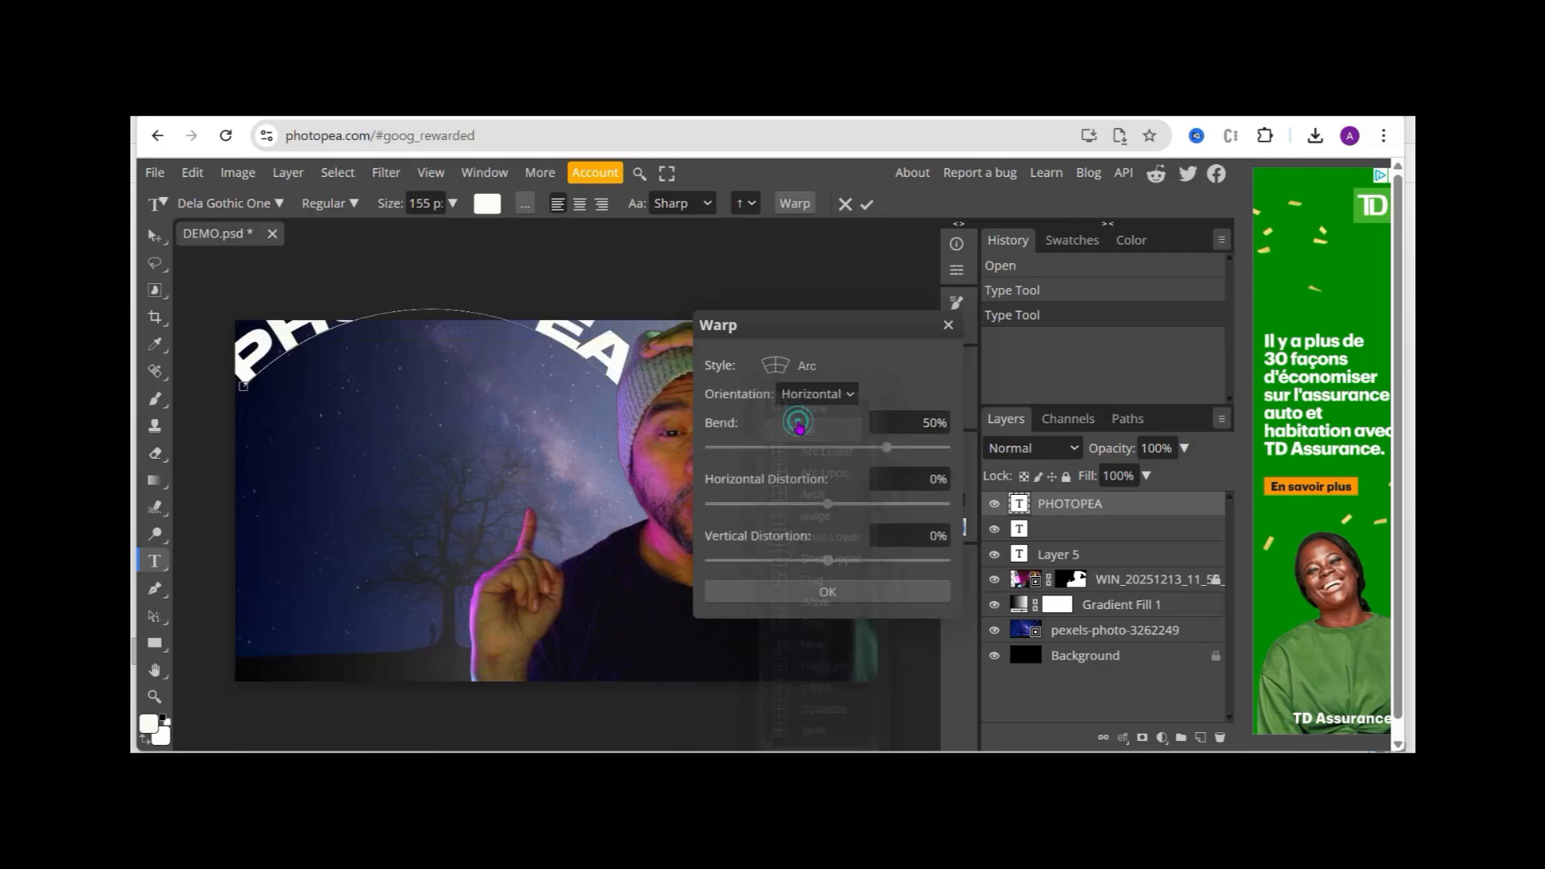
left_click(888, 450)
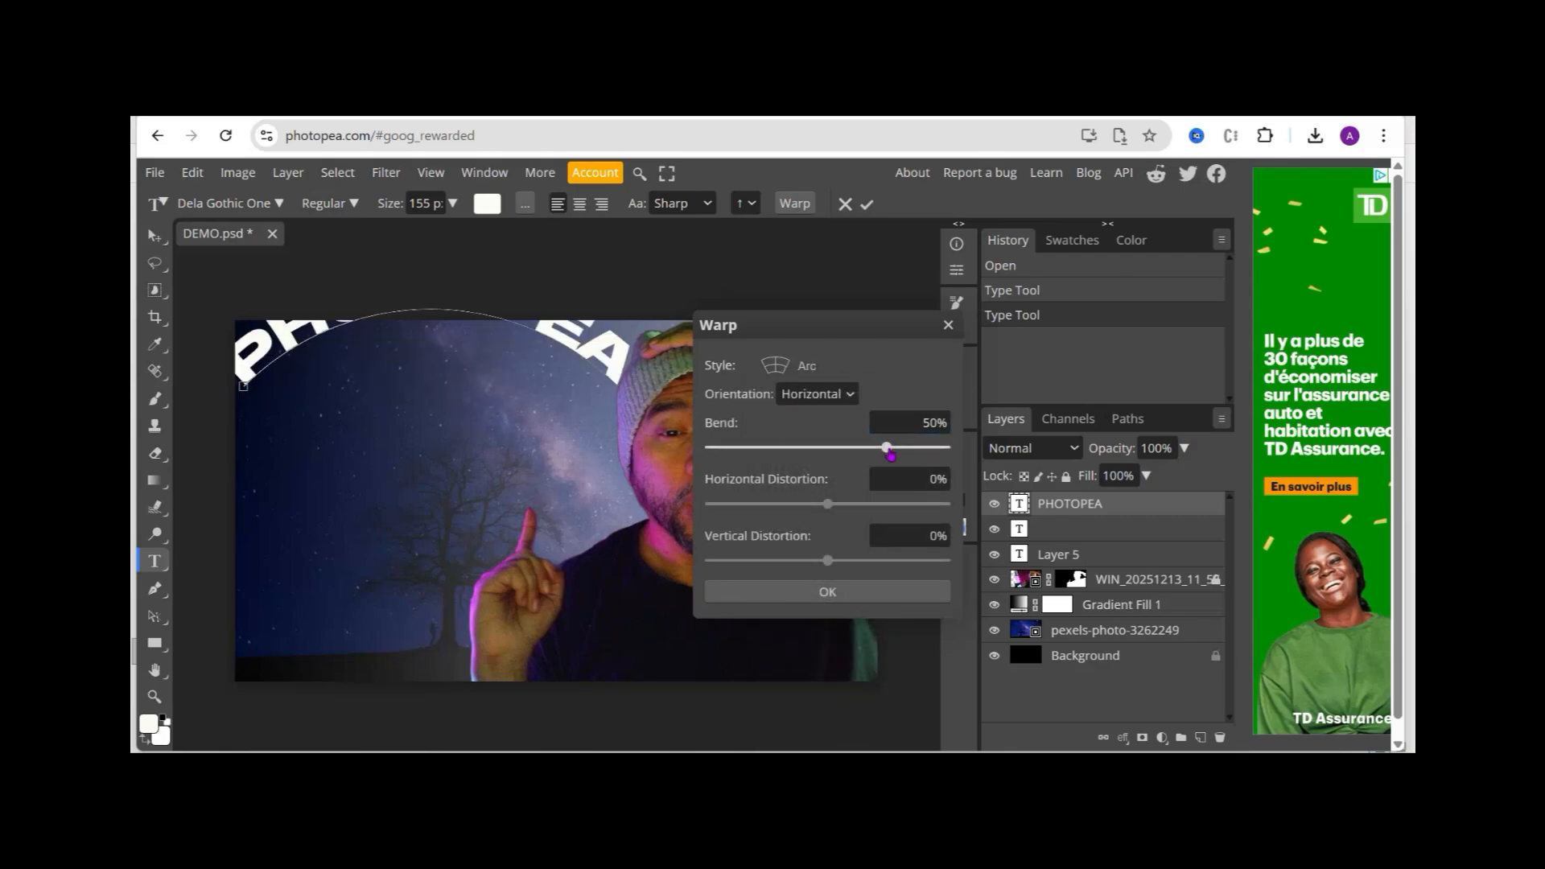
left_click_drag(890, 453, 858, 454)
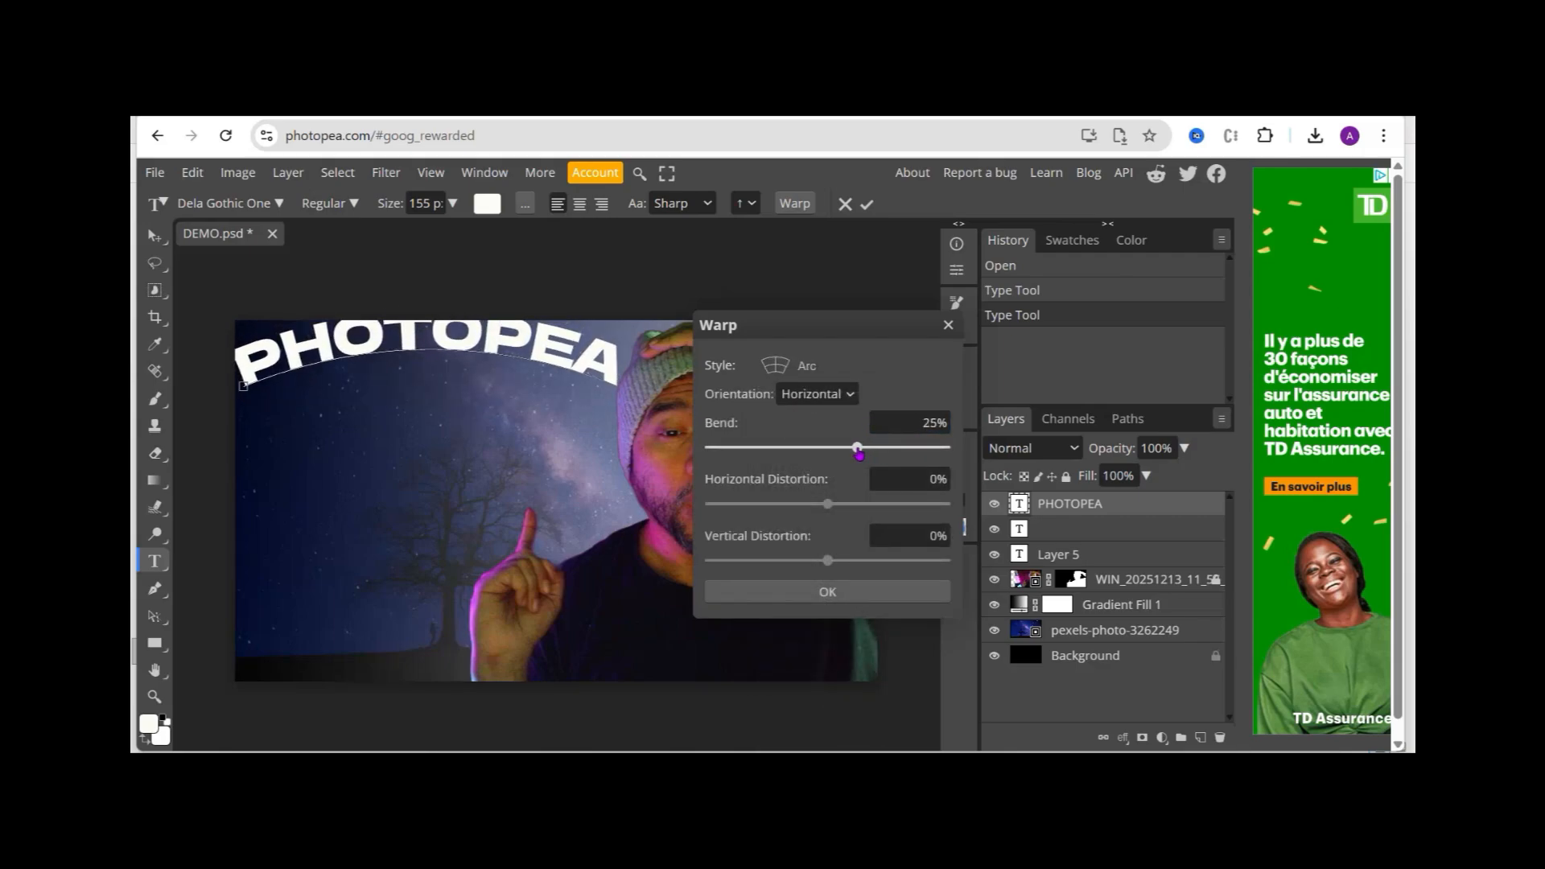
Try horizontal distortions of 40% and 31% on the arc-warped text and return the distortion to 0%.
left_click_drag(828, 507, 876, 507)
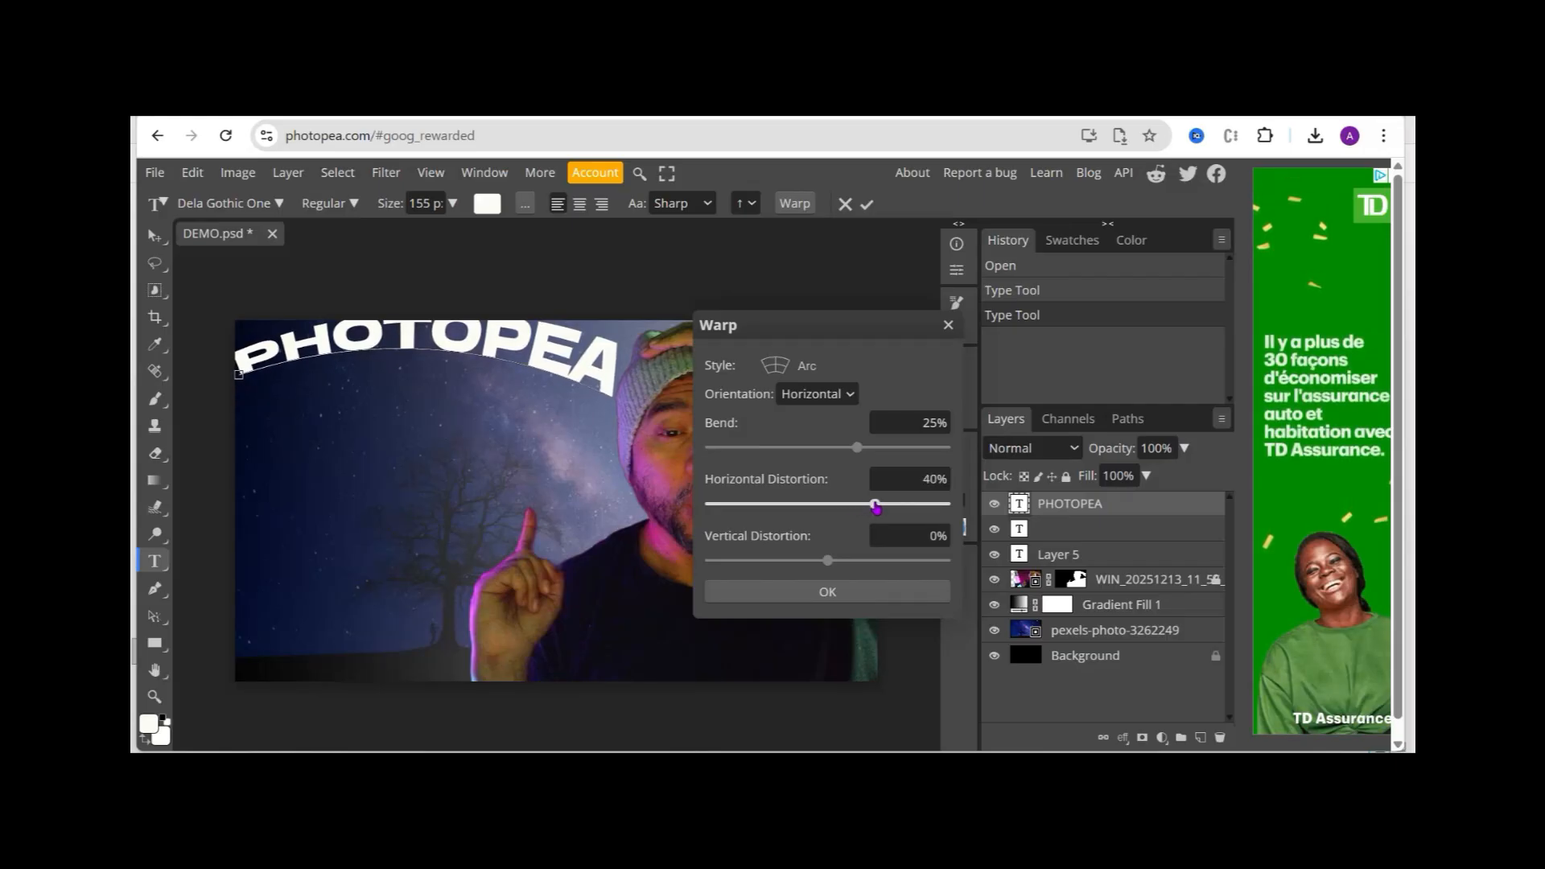
left_click_drag(876, 507, 863, 506)
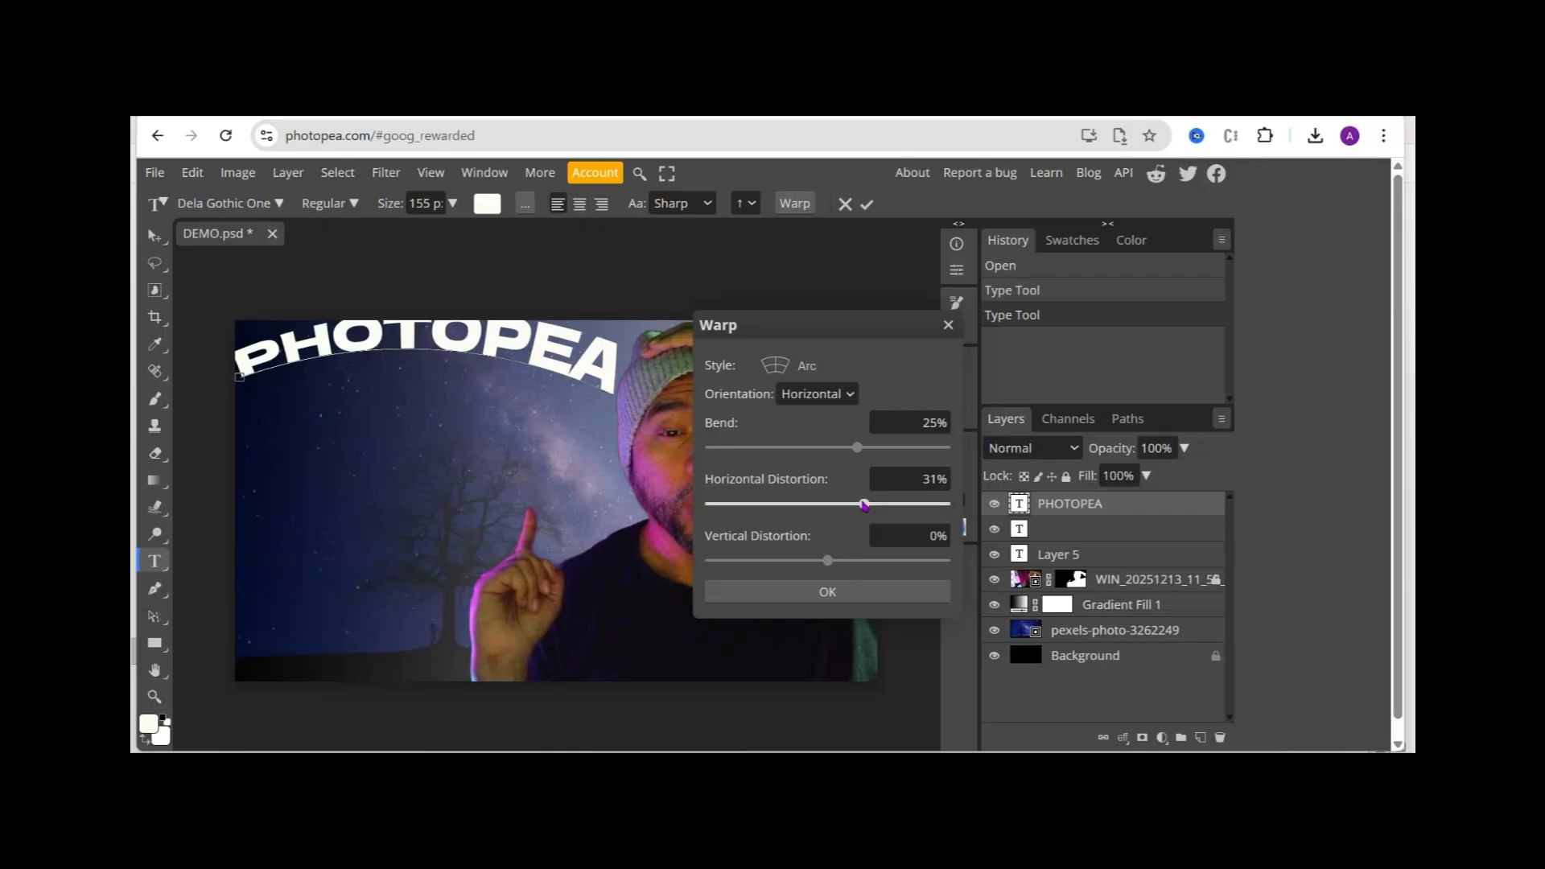
left_click_drag(863, 506, 827, 514)
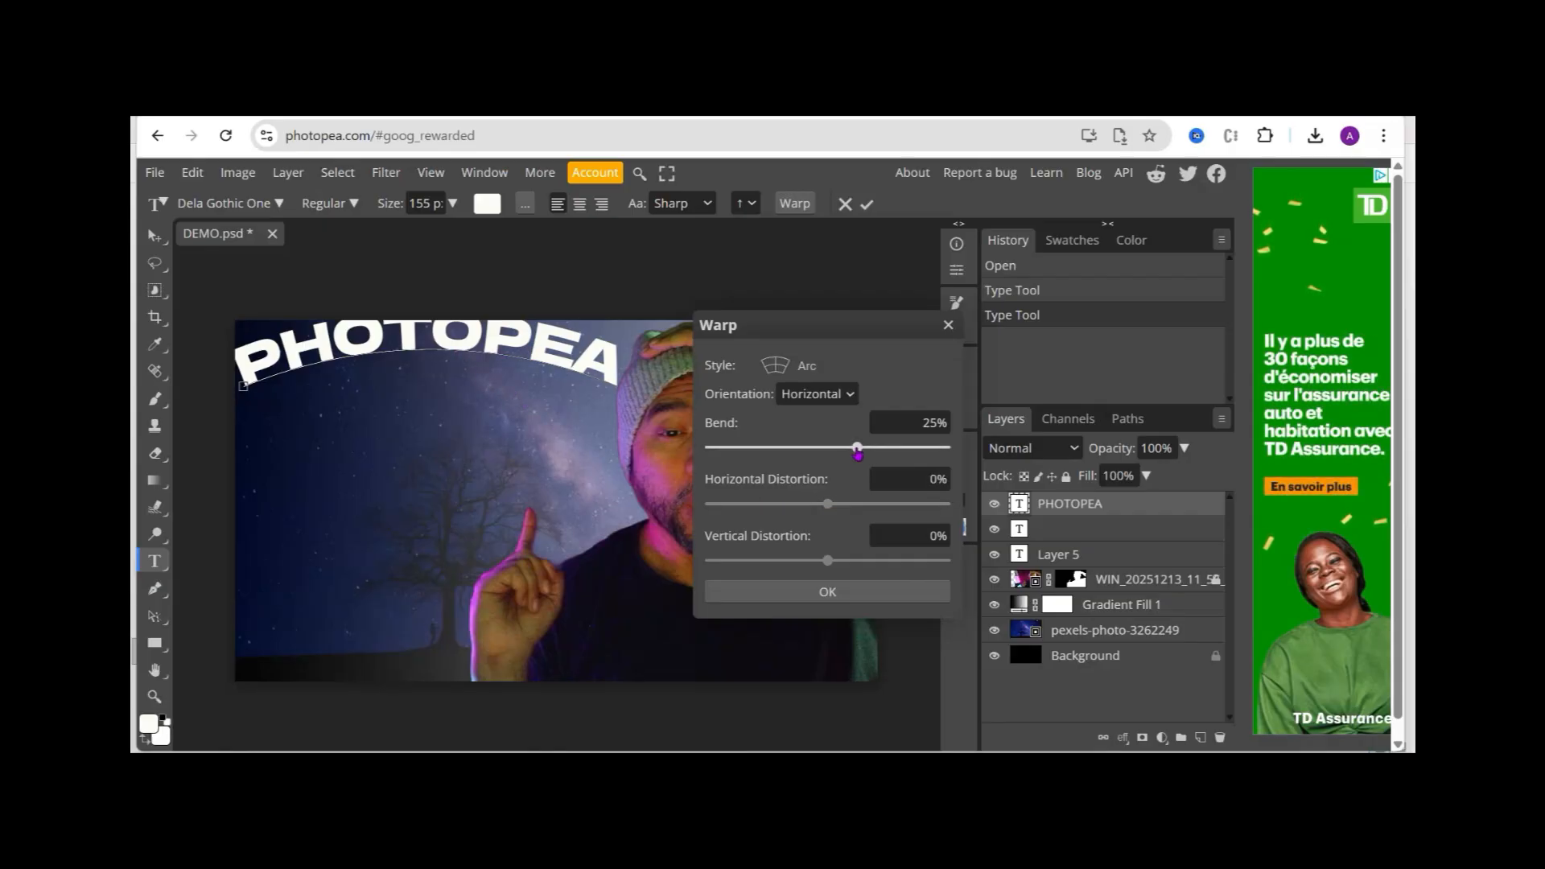
Set the Arc warp's bend to 18% on the PHOTOPEA text, apply the warp and commit the text edit.
left_click_drag(857, 453, 850, 454)
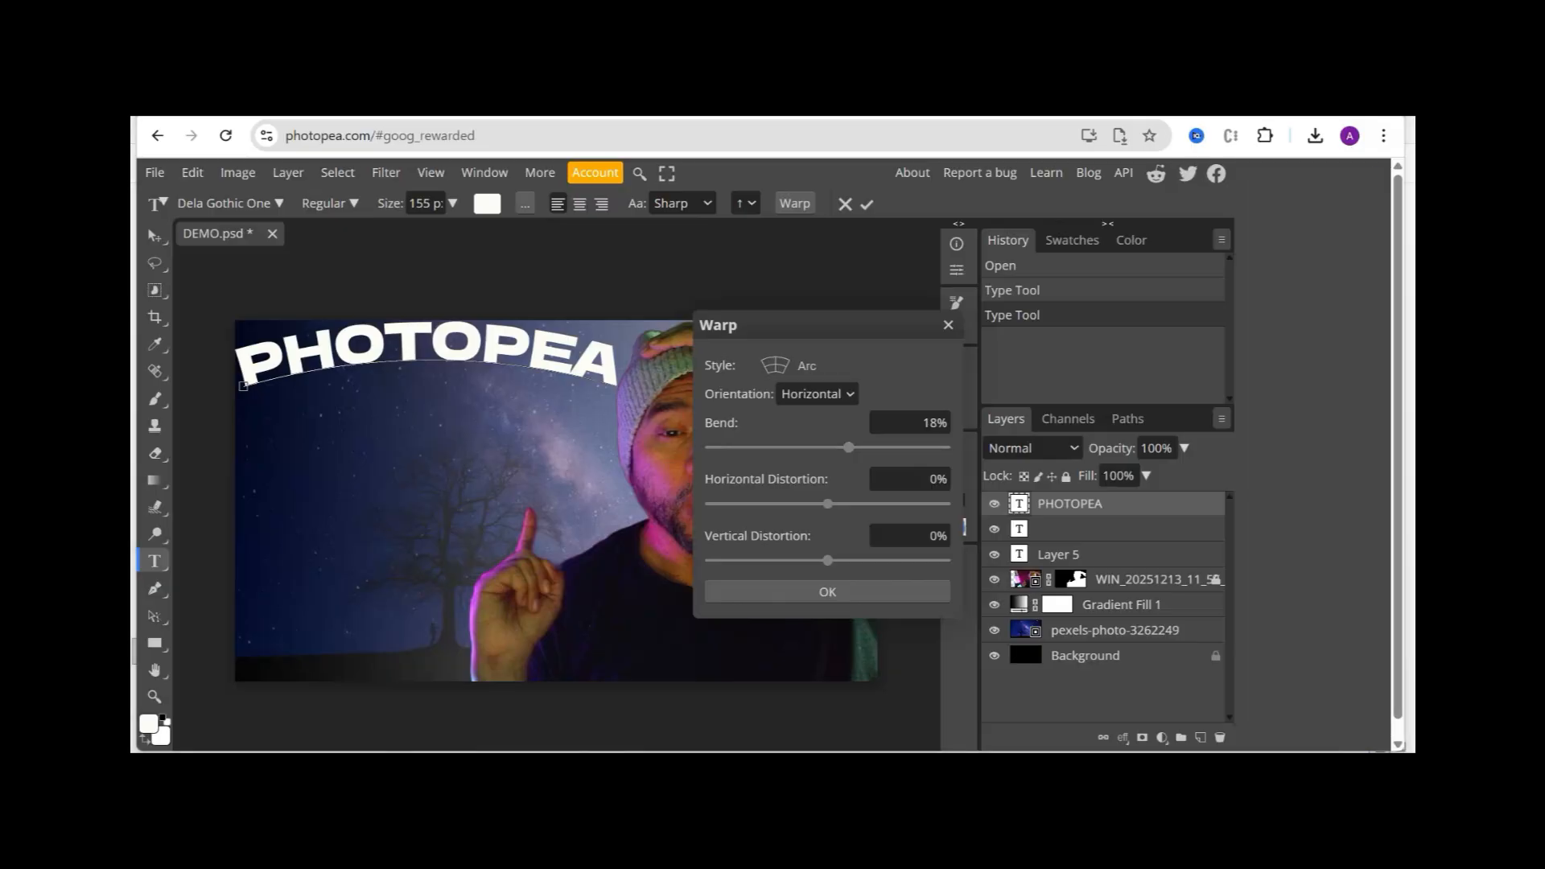
left_click(849, 593)
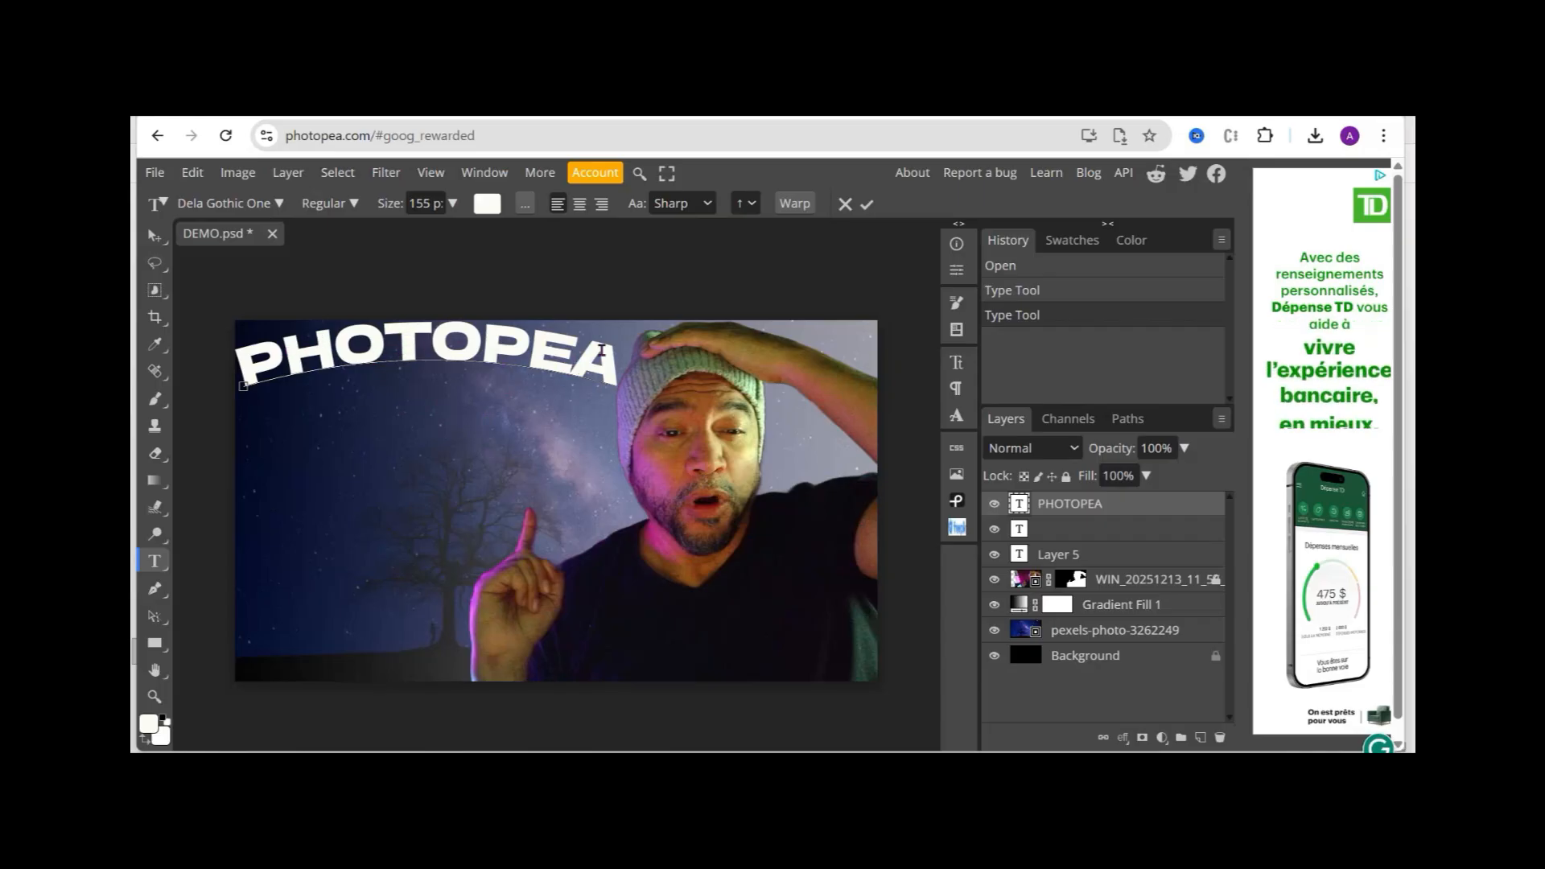
left_click(866, 206)
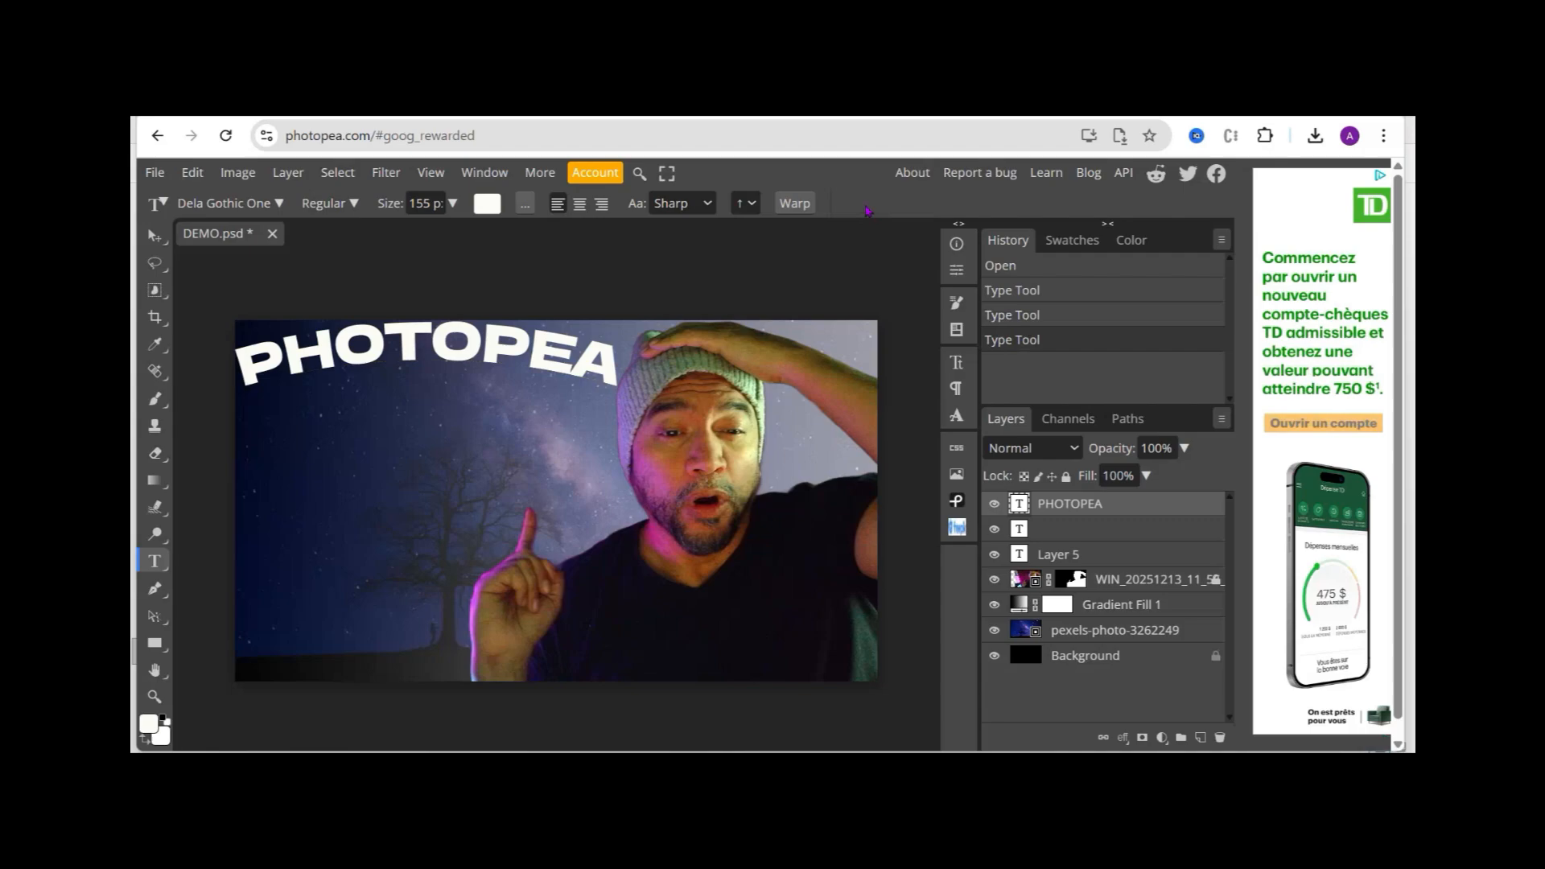
left_click(488, 203)
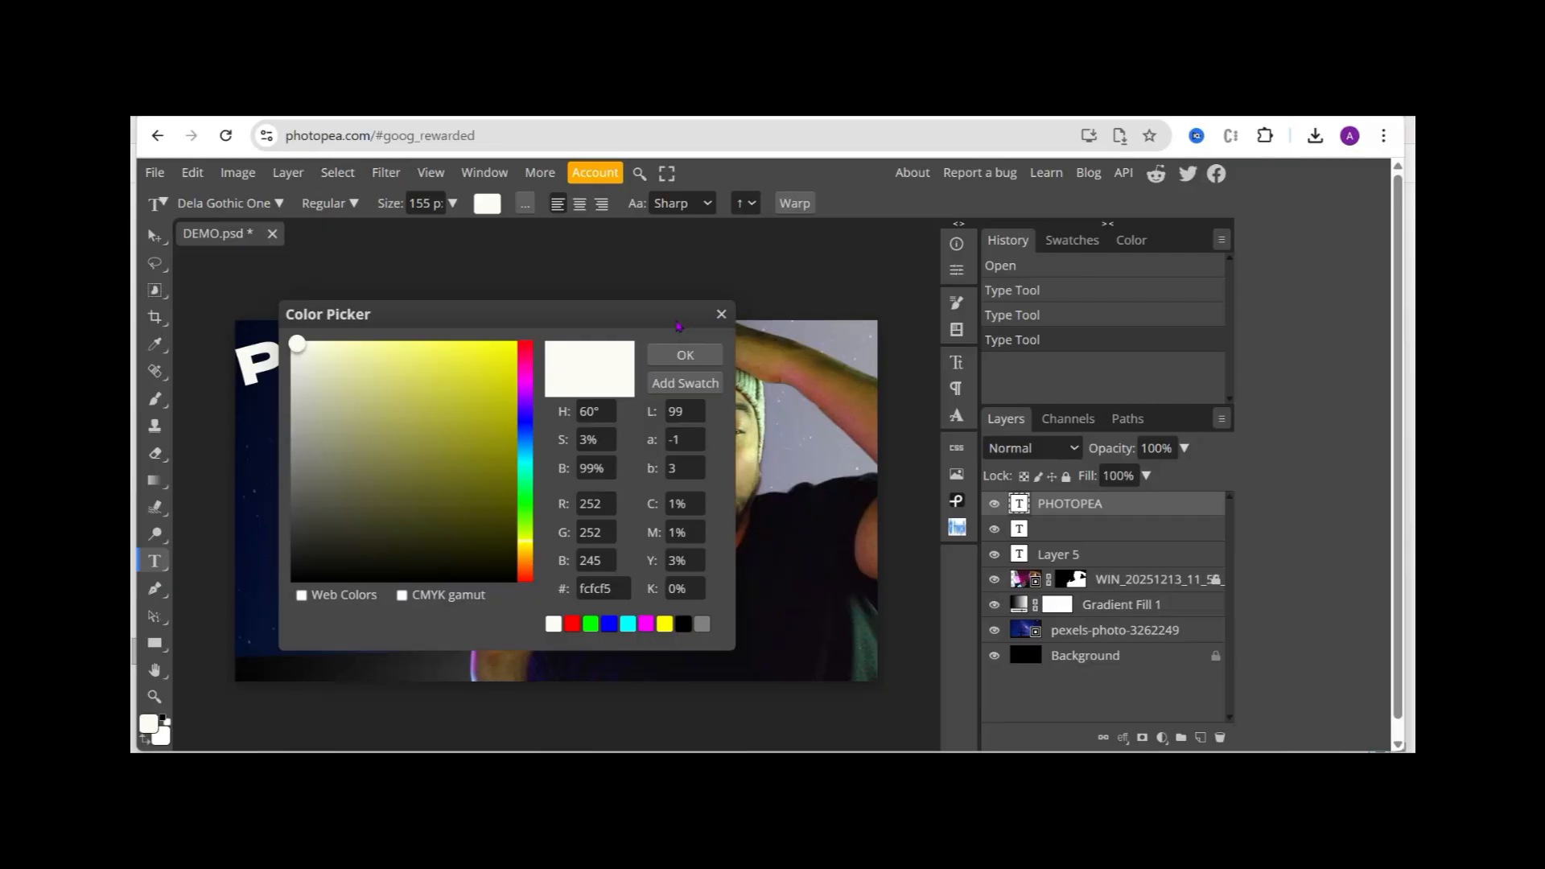
left_click(721, 314)
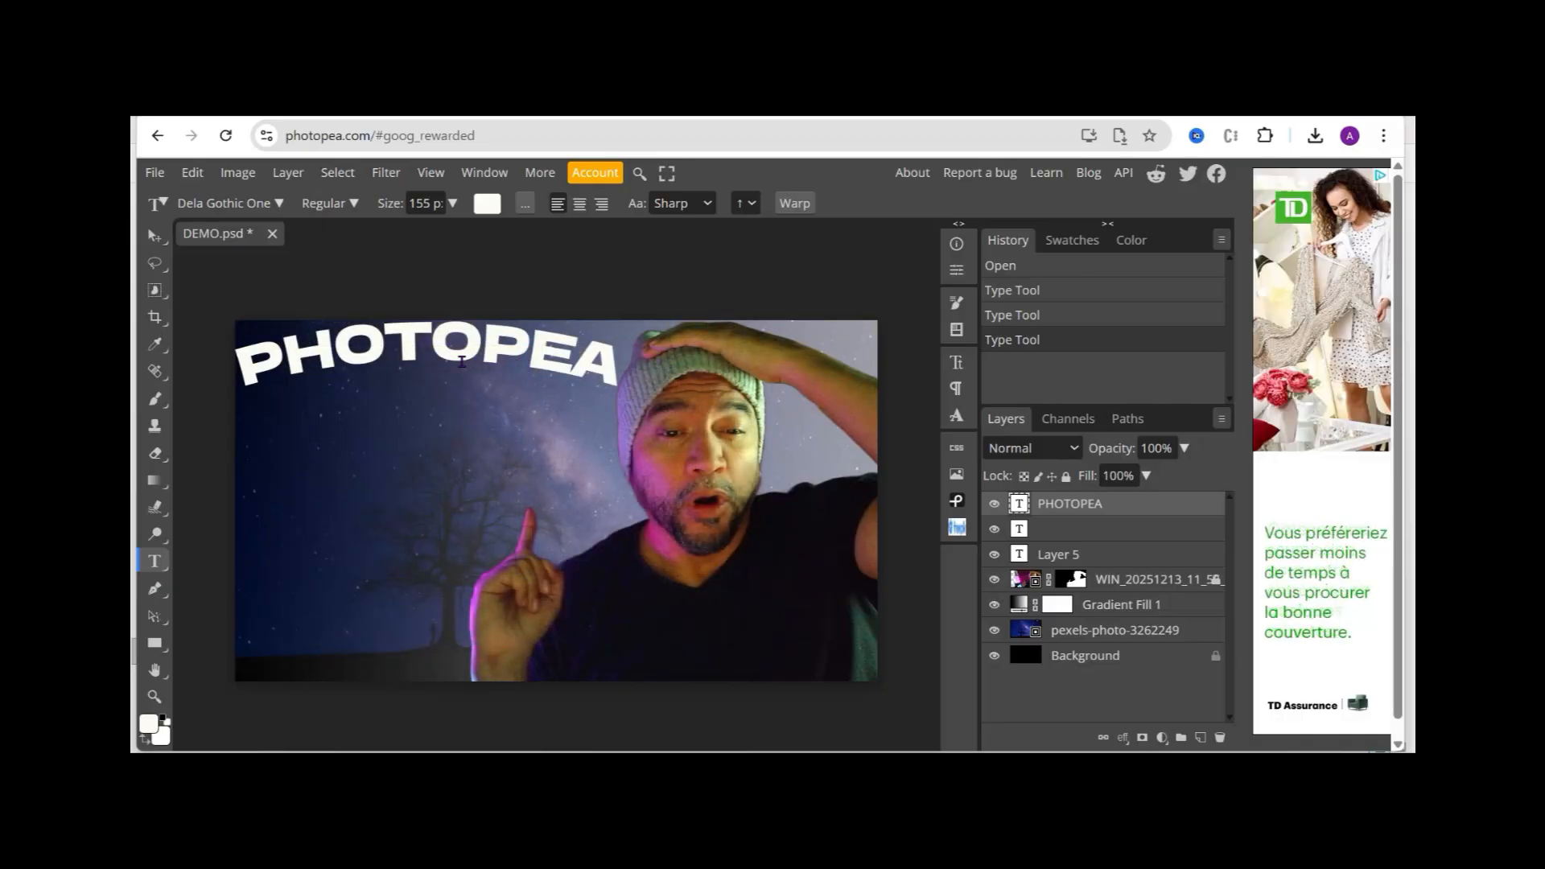
Add a Gradient Overlay layer style to the PHOTOPEA text layer and show its settings, keeping the title in view.
right_click(1180, 505)
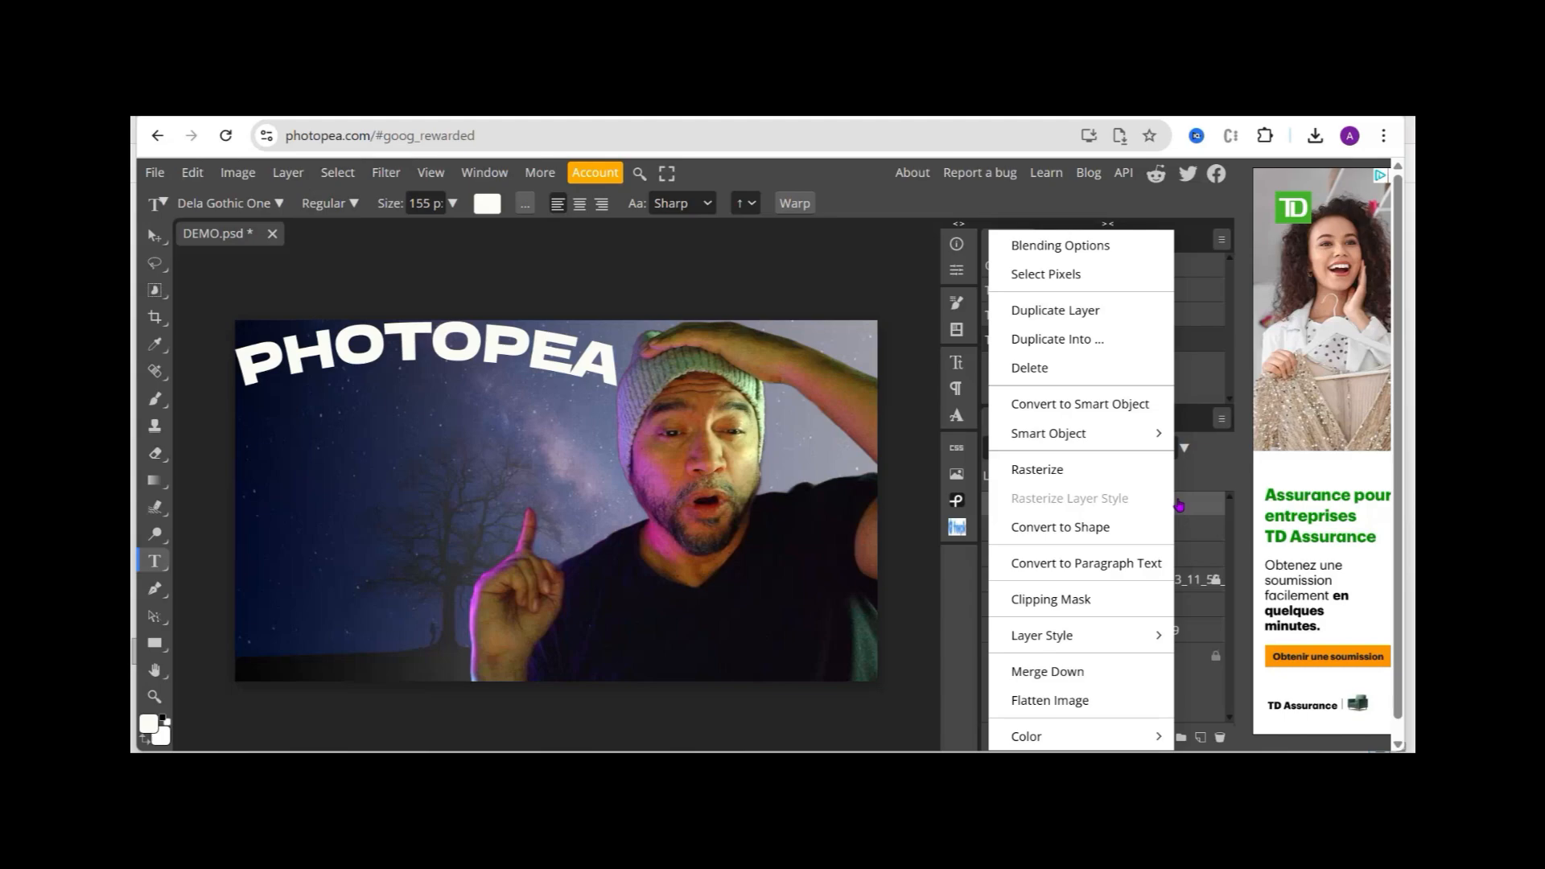
left_click(1060, 246)
left_click_drag(595, 325, 930, 301)
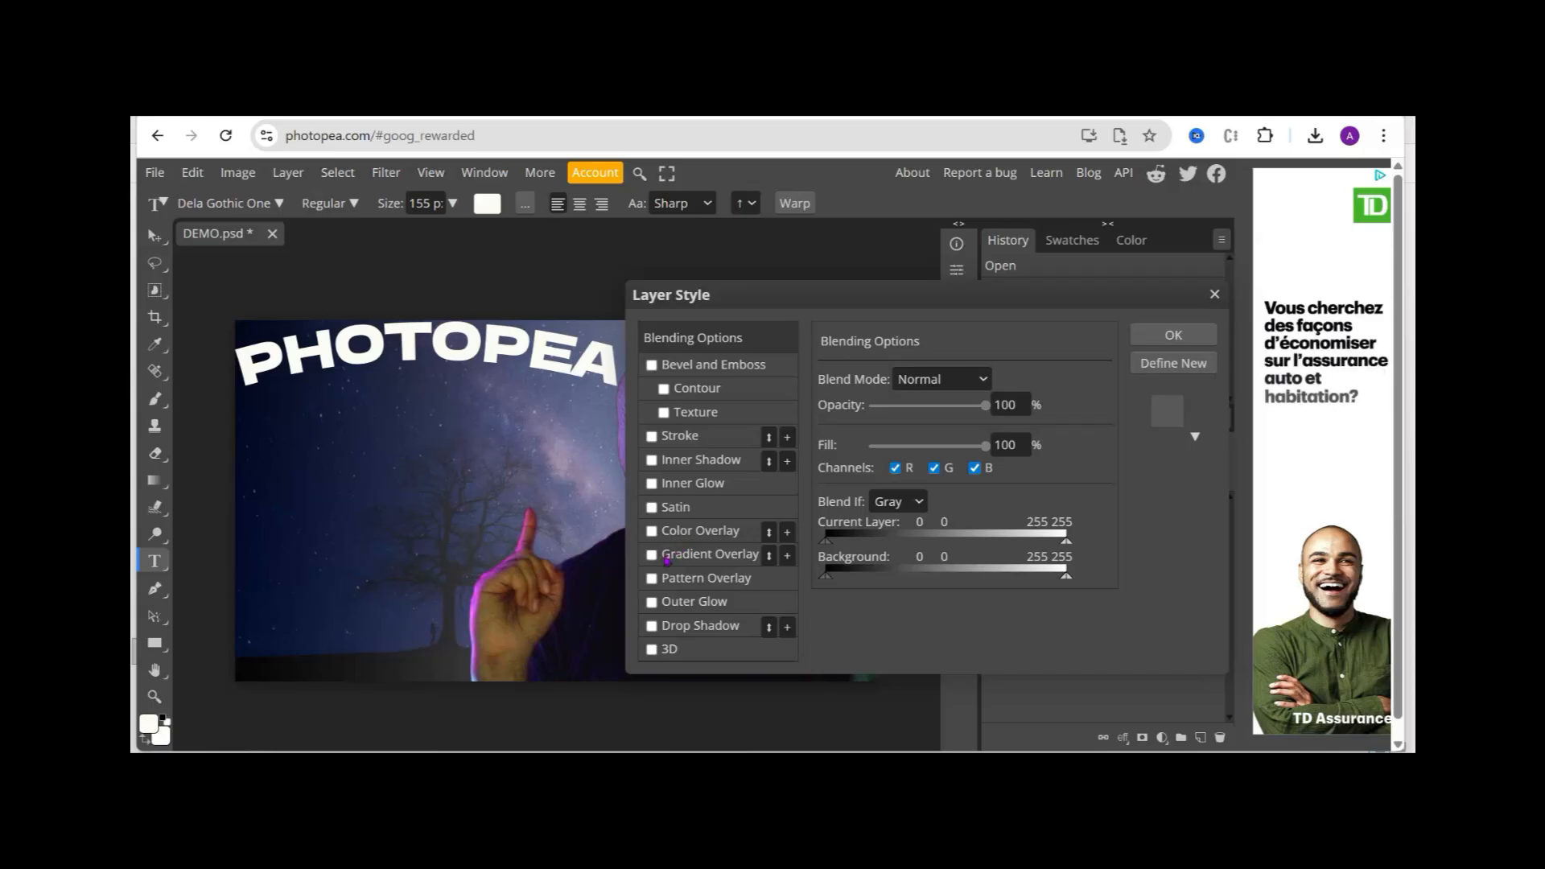
left_click(652, 556)
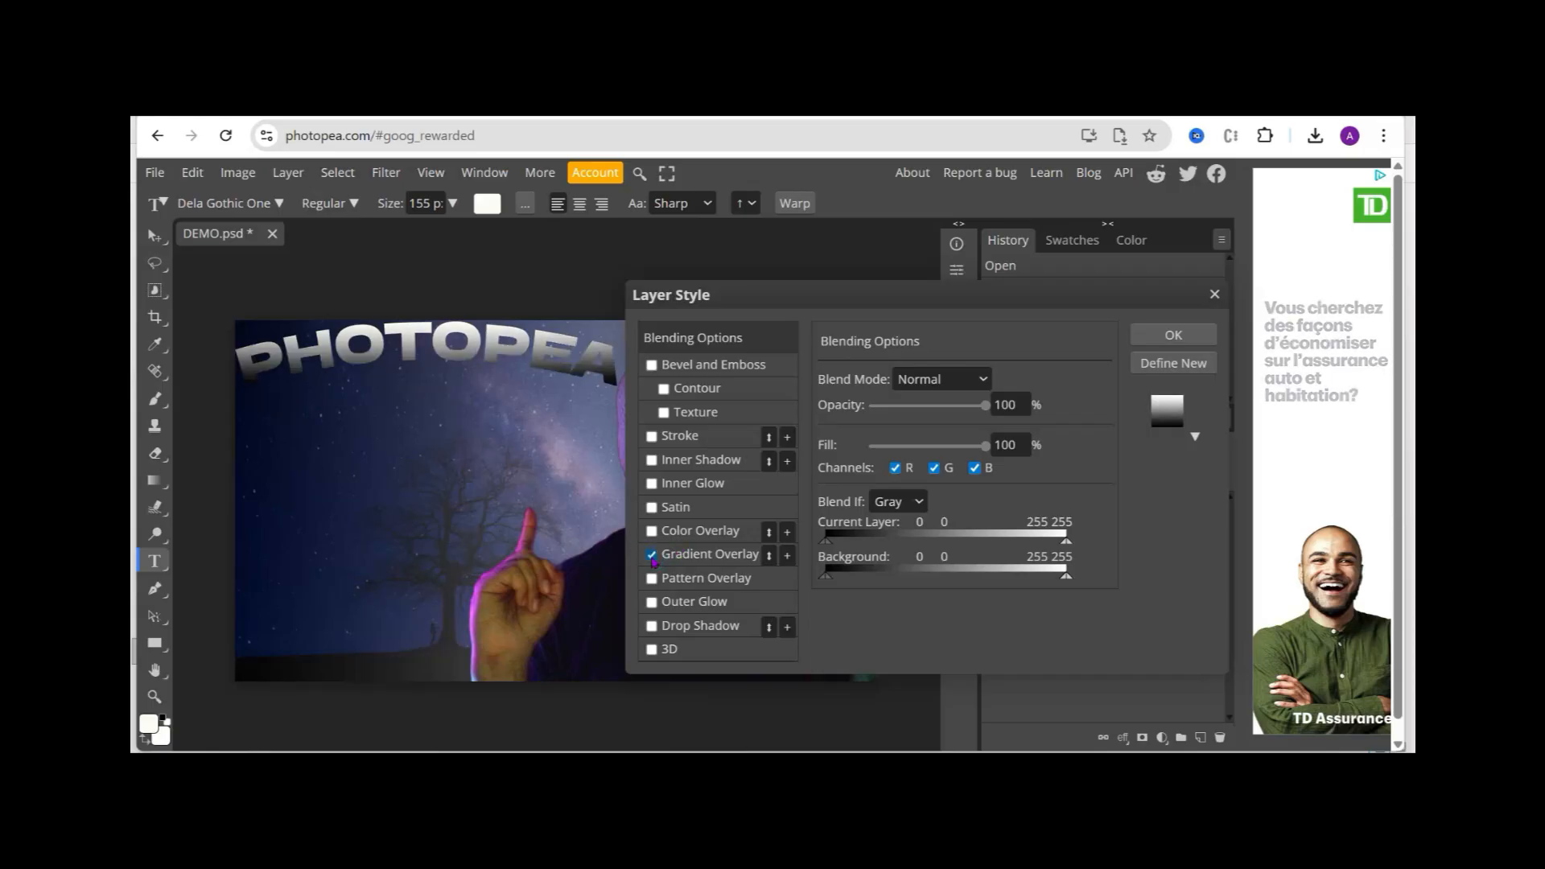
left_click(728, 555)
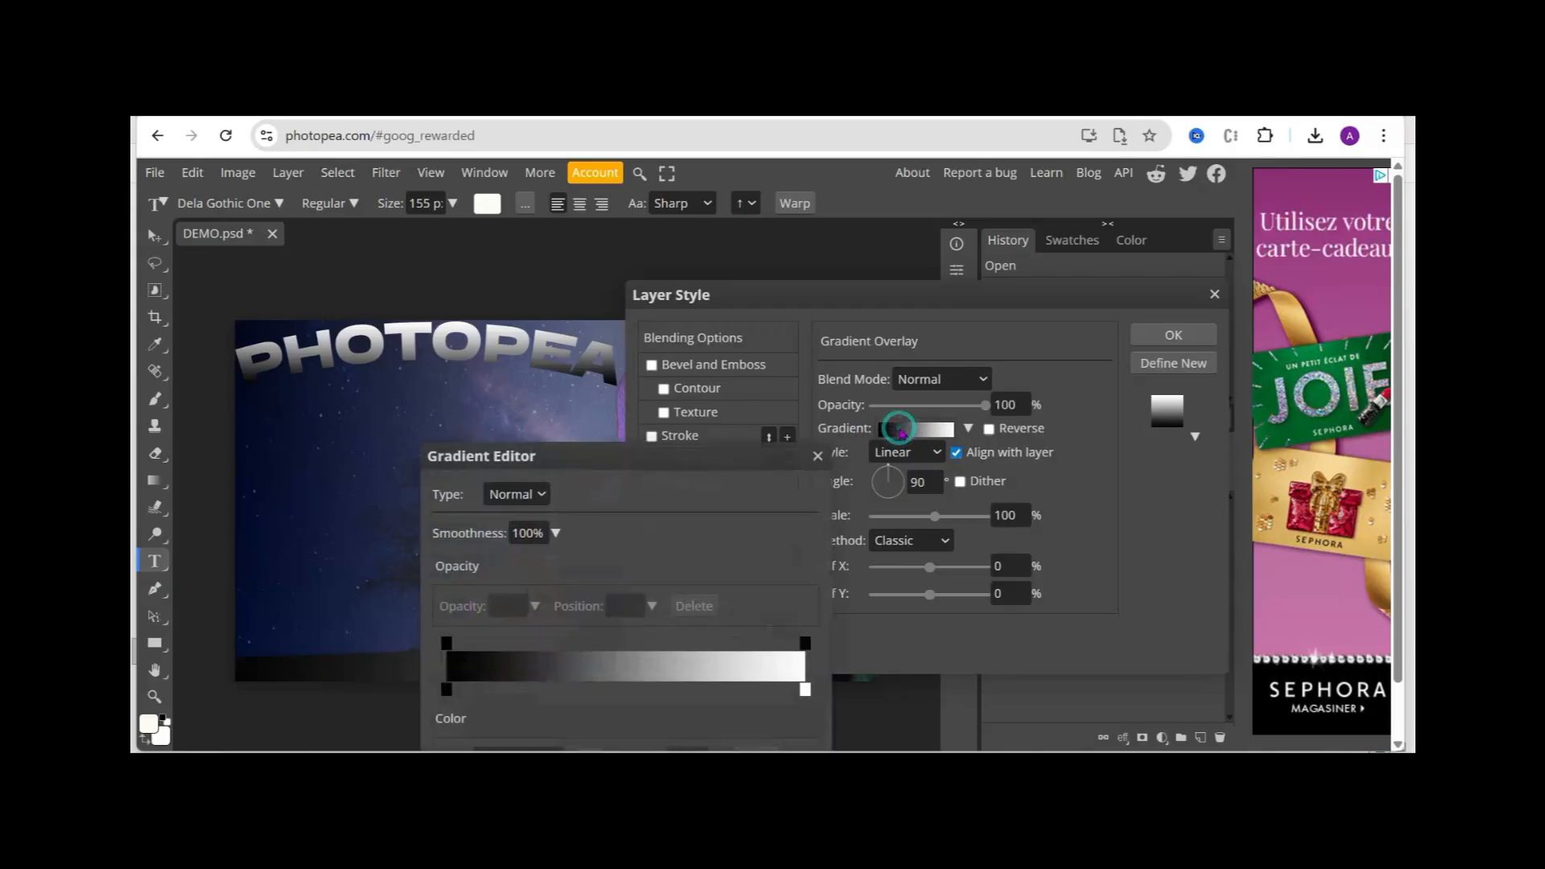
Change the overlay gradient's black colour stop at 0% to green #449d3a.
left_click(902, 433)
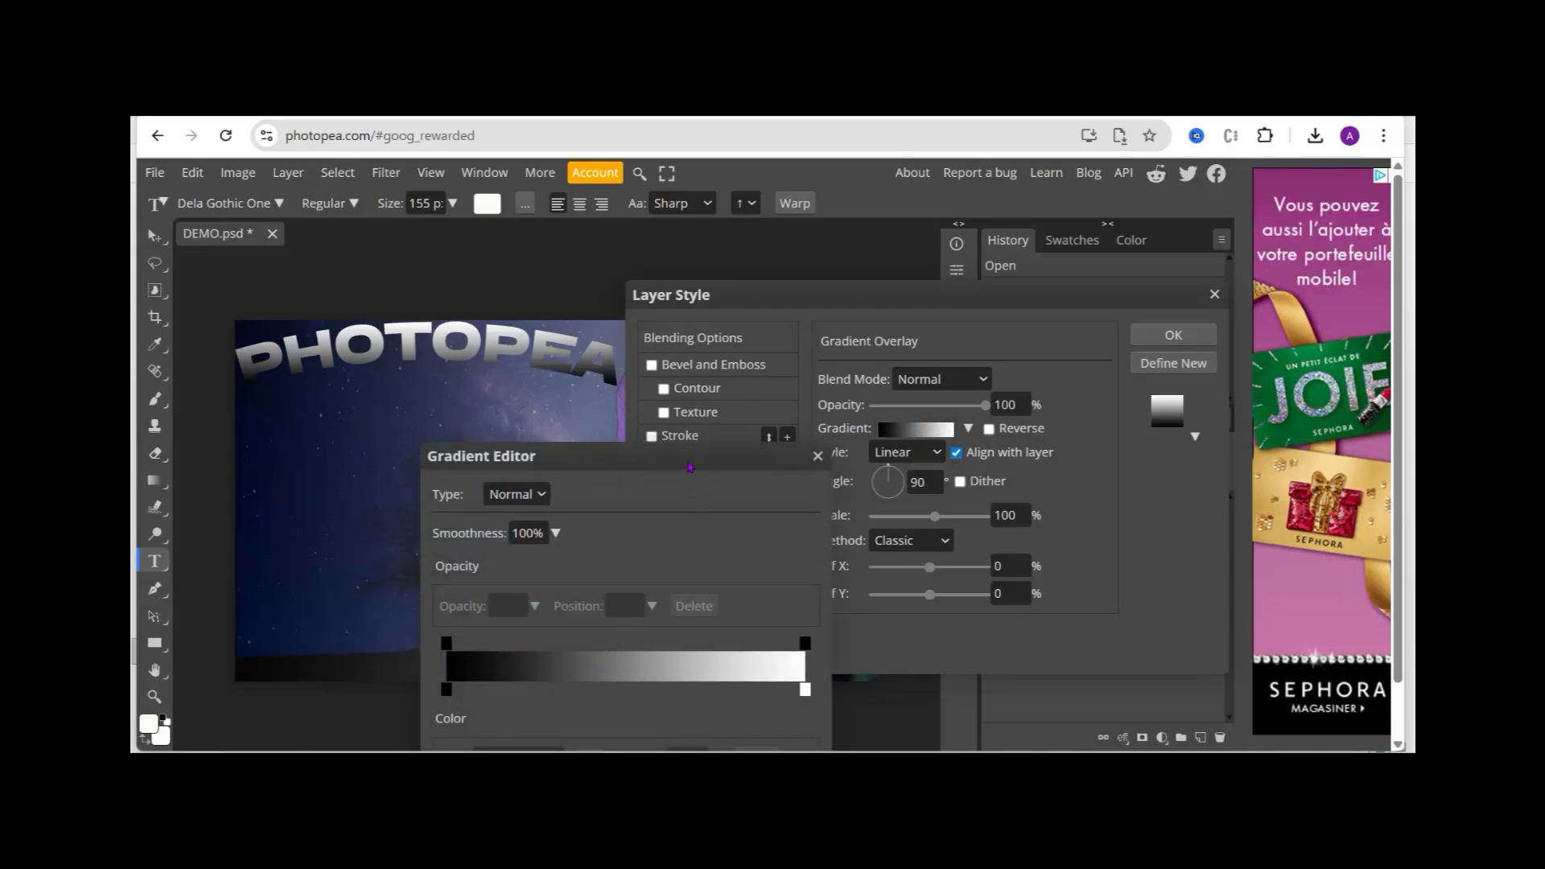
left_click_drag(688, 455, 720, 397)
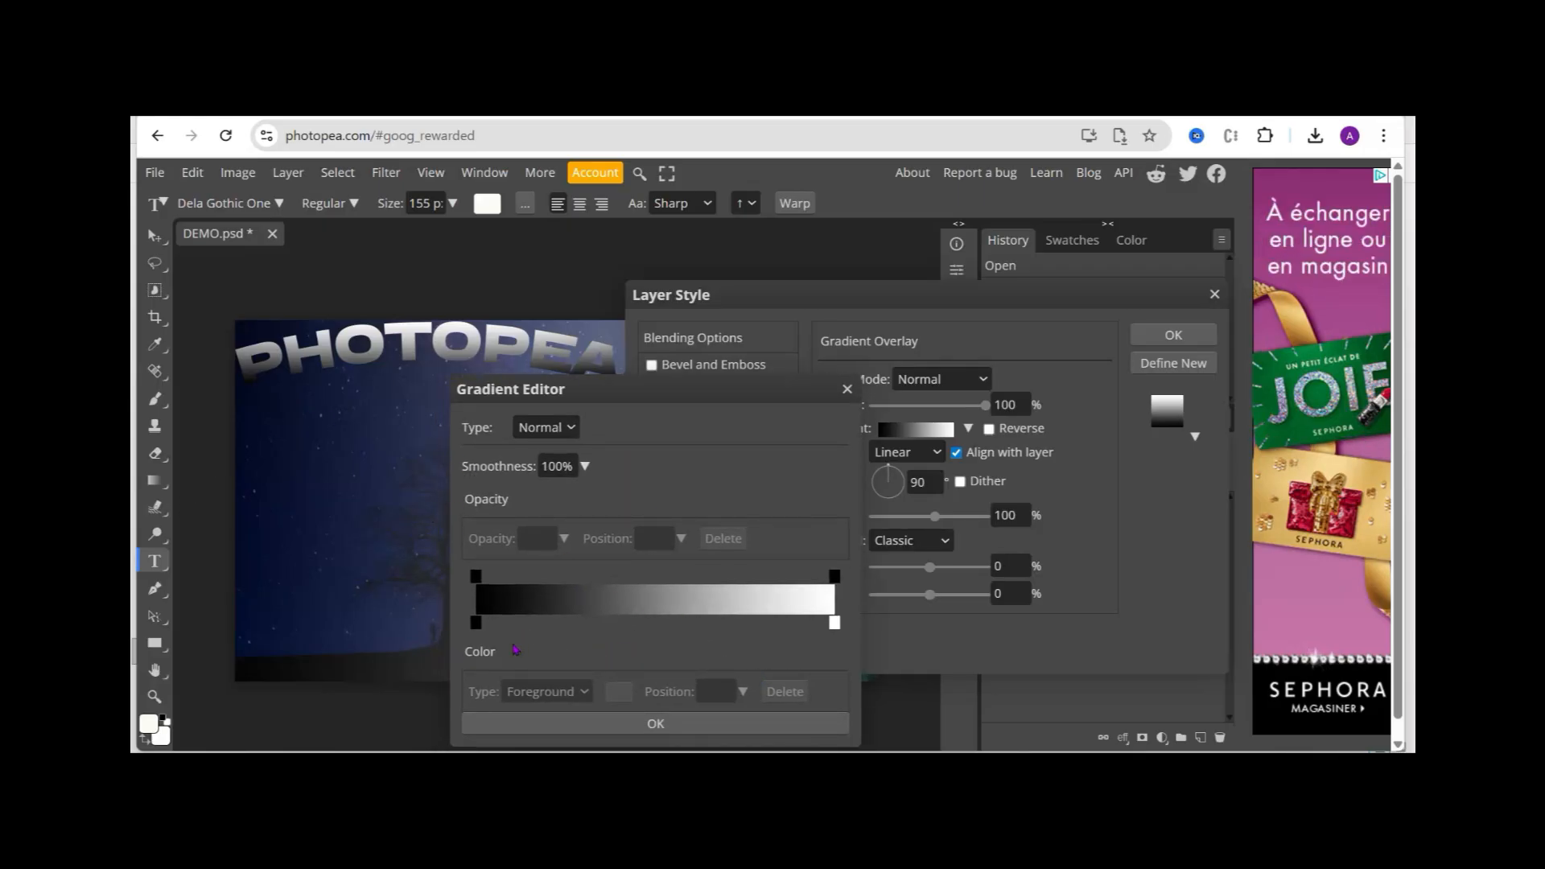
left_click(476, 624)
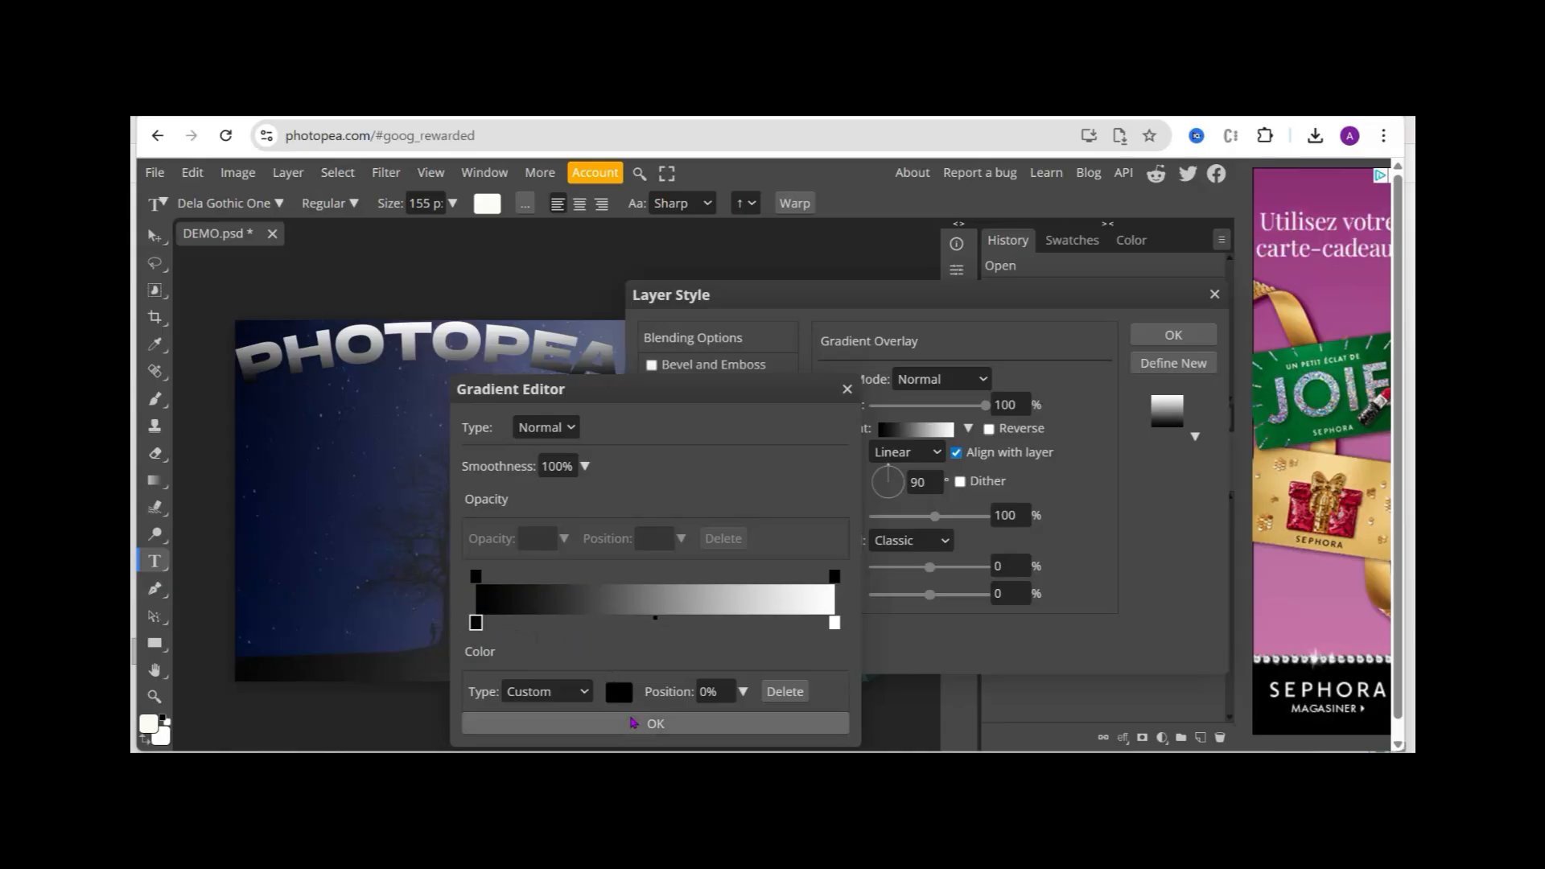
left_click(611, 694)
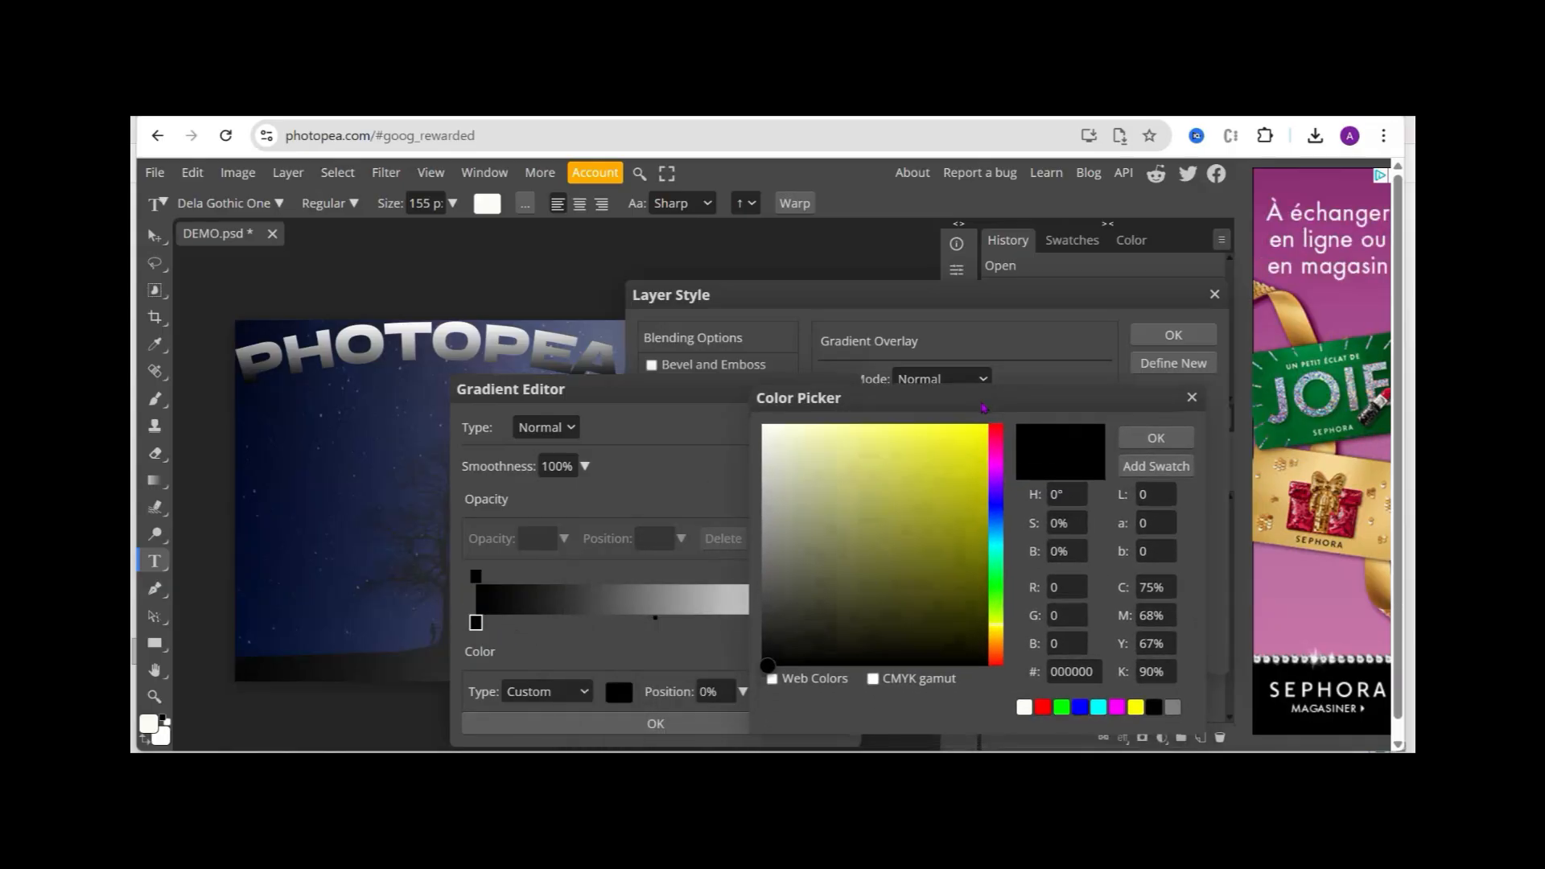
left_click(996, 588)
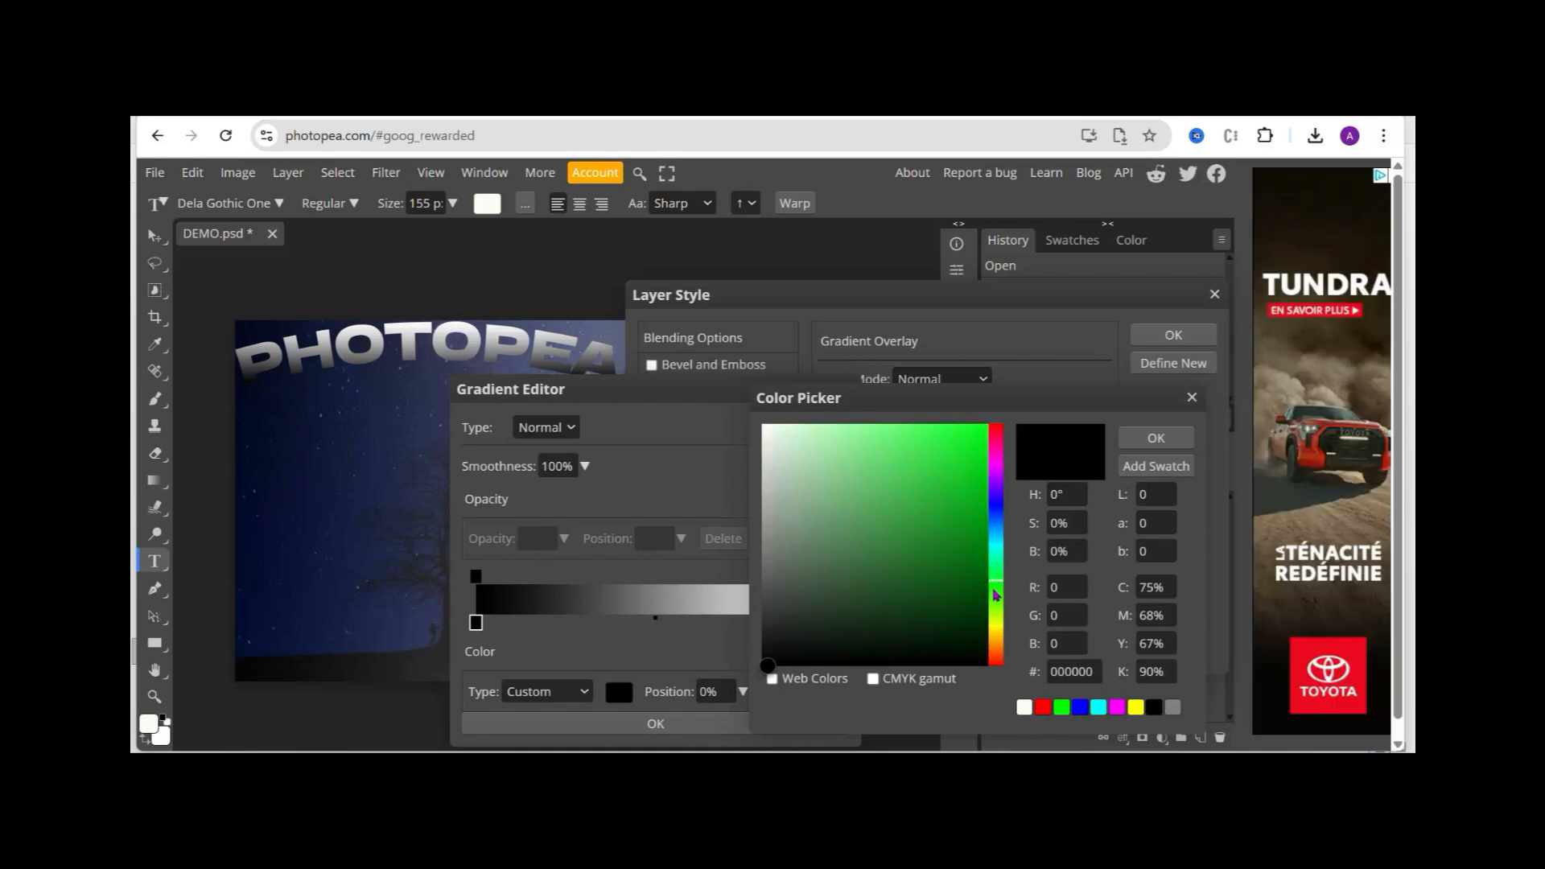
left_click(898, 570)
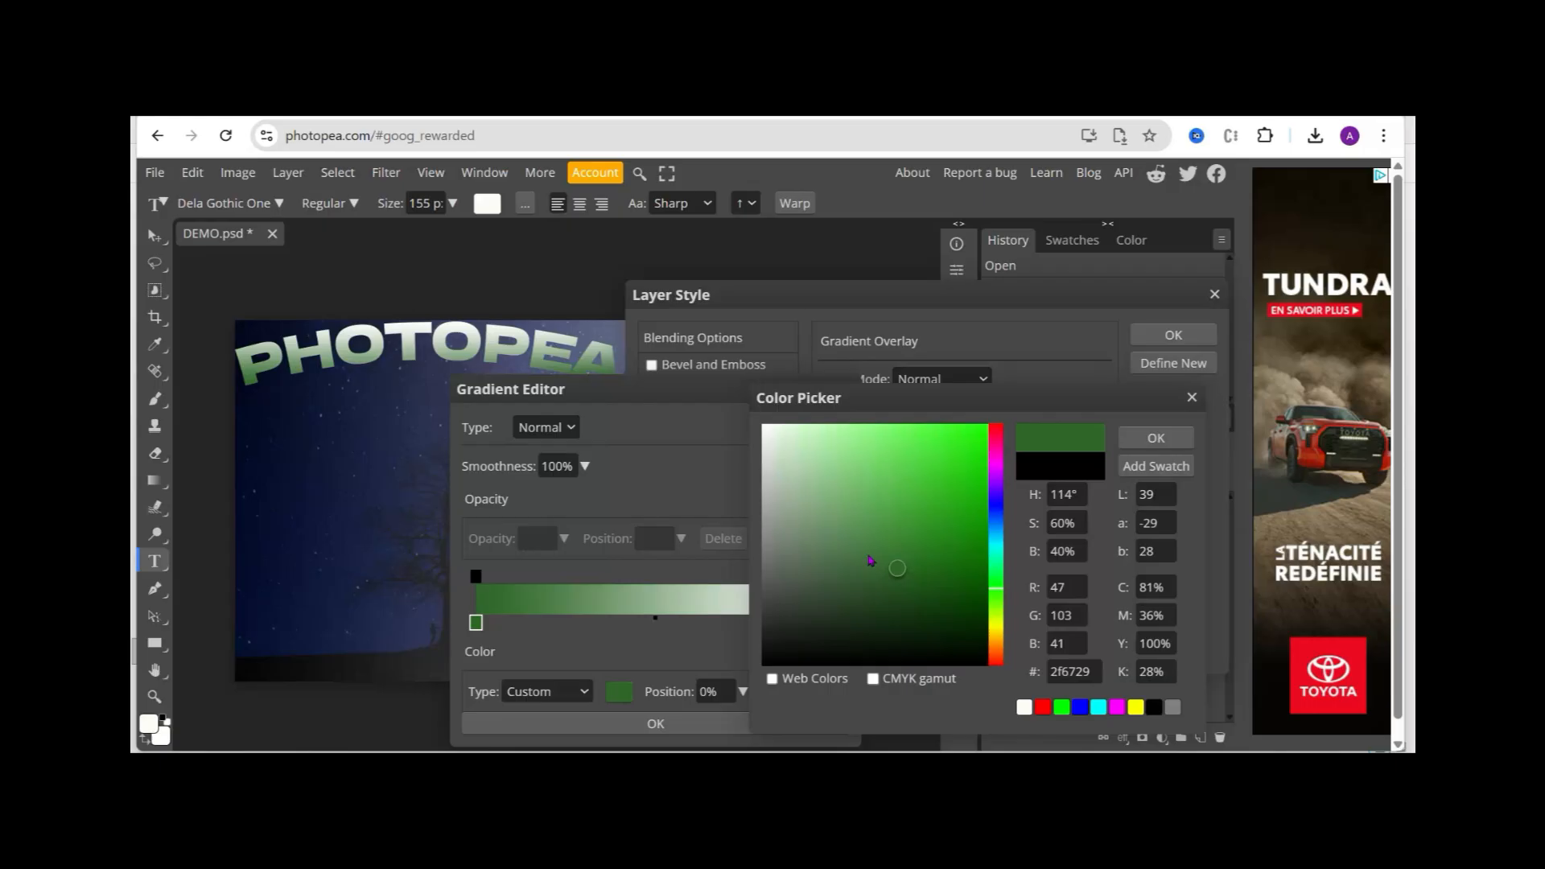
left_click(870, 560)
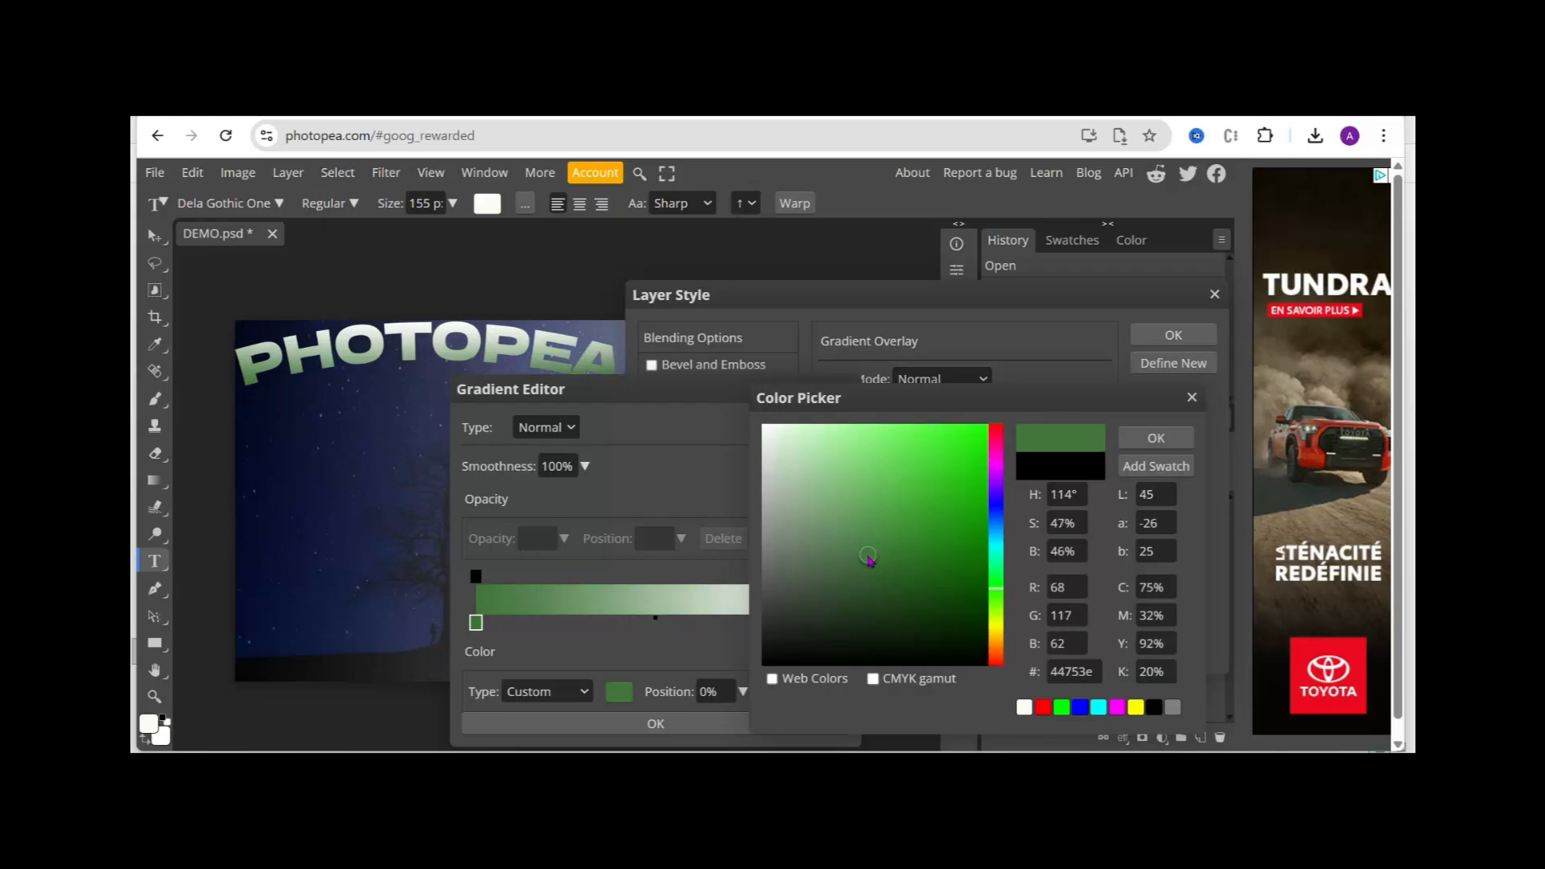
left_click(904, 517)
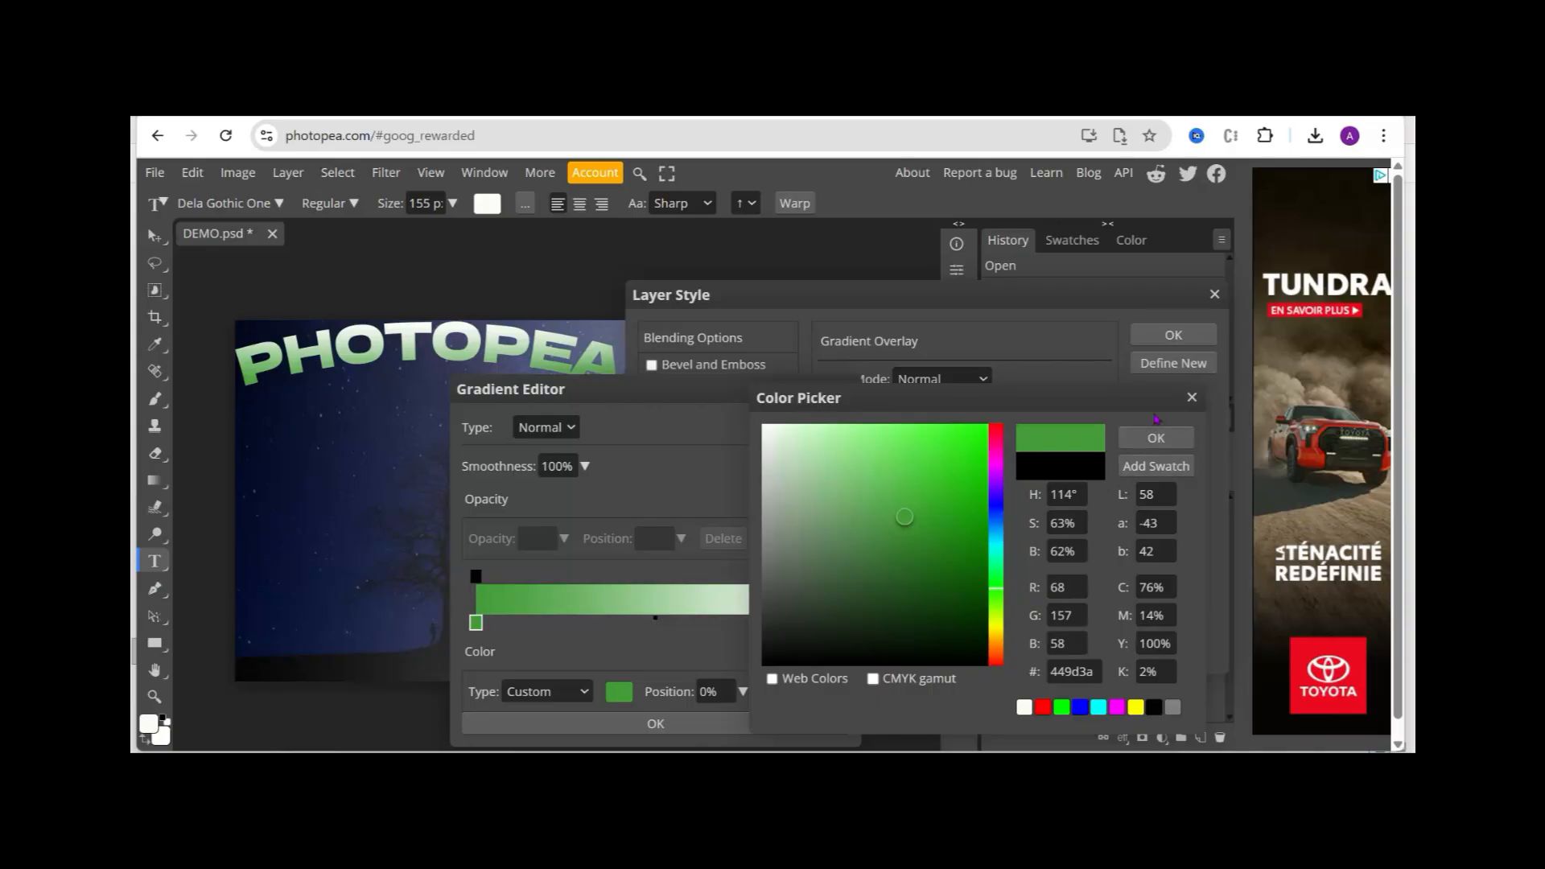
left_click(1154, 439)
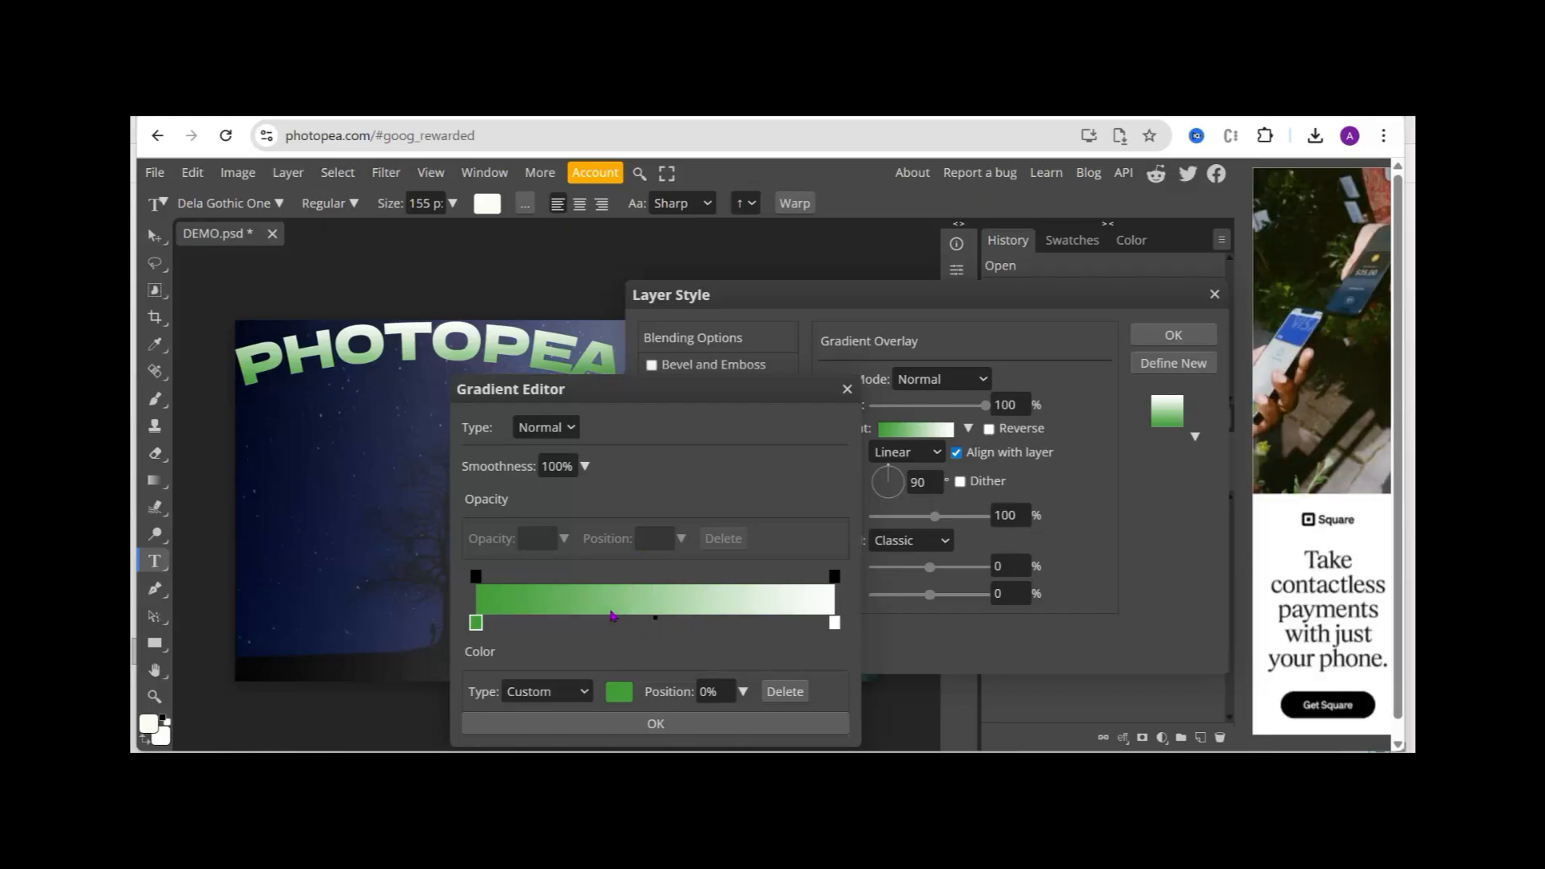
Add gradient colour stops at 32% and 53%, set the 53% stop to light green #84c67d, and accept the gradient.
left_click(655, 619)
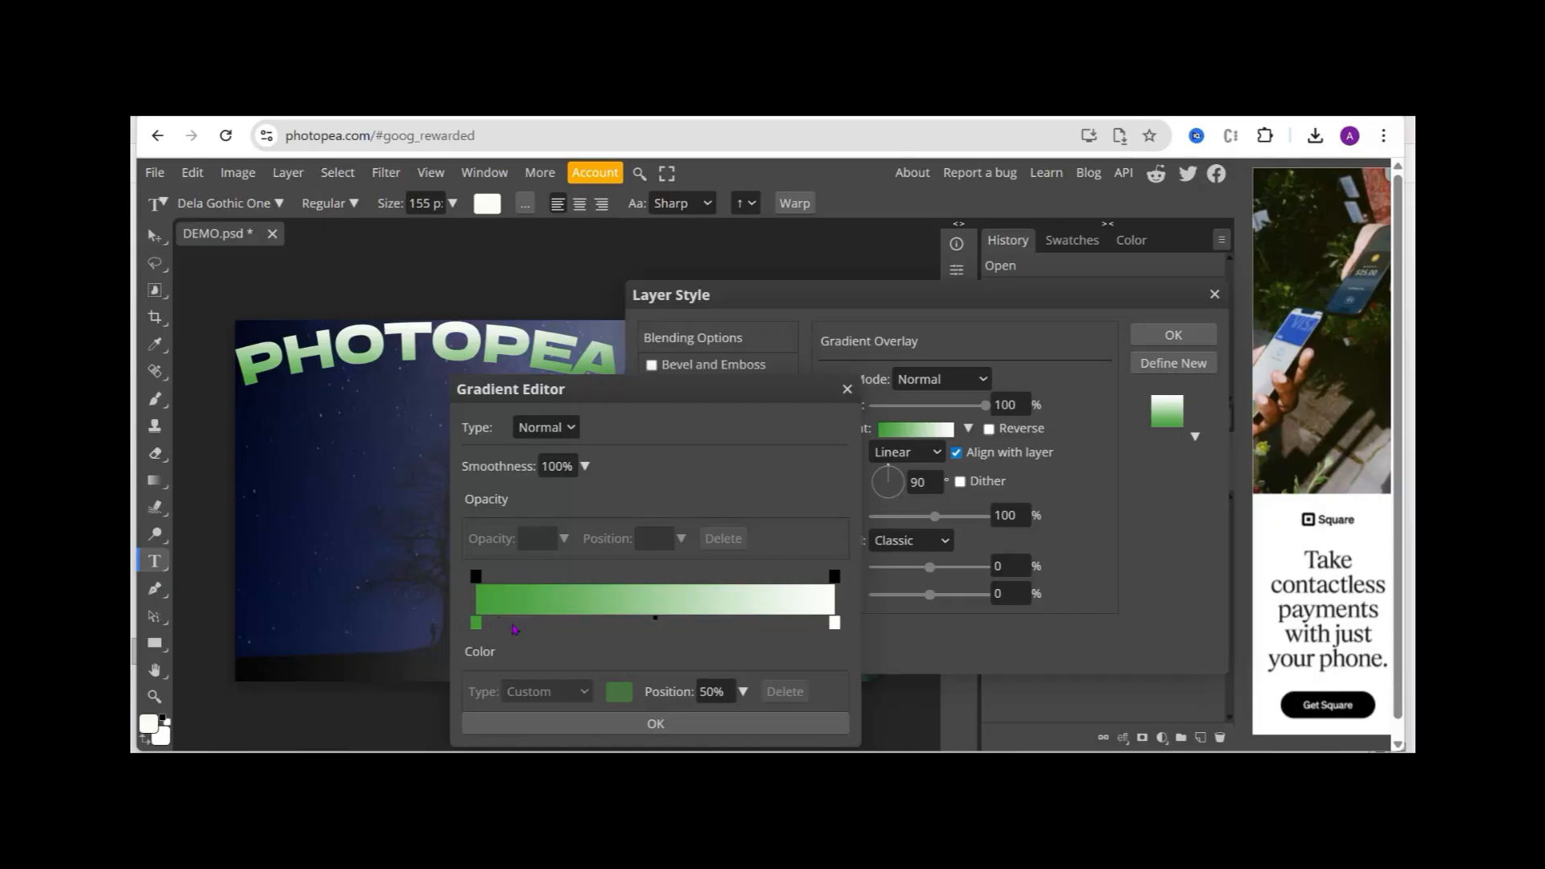
left_click(591, 625)
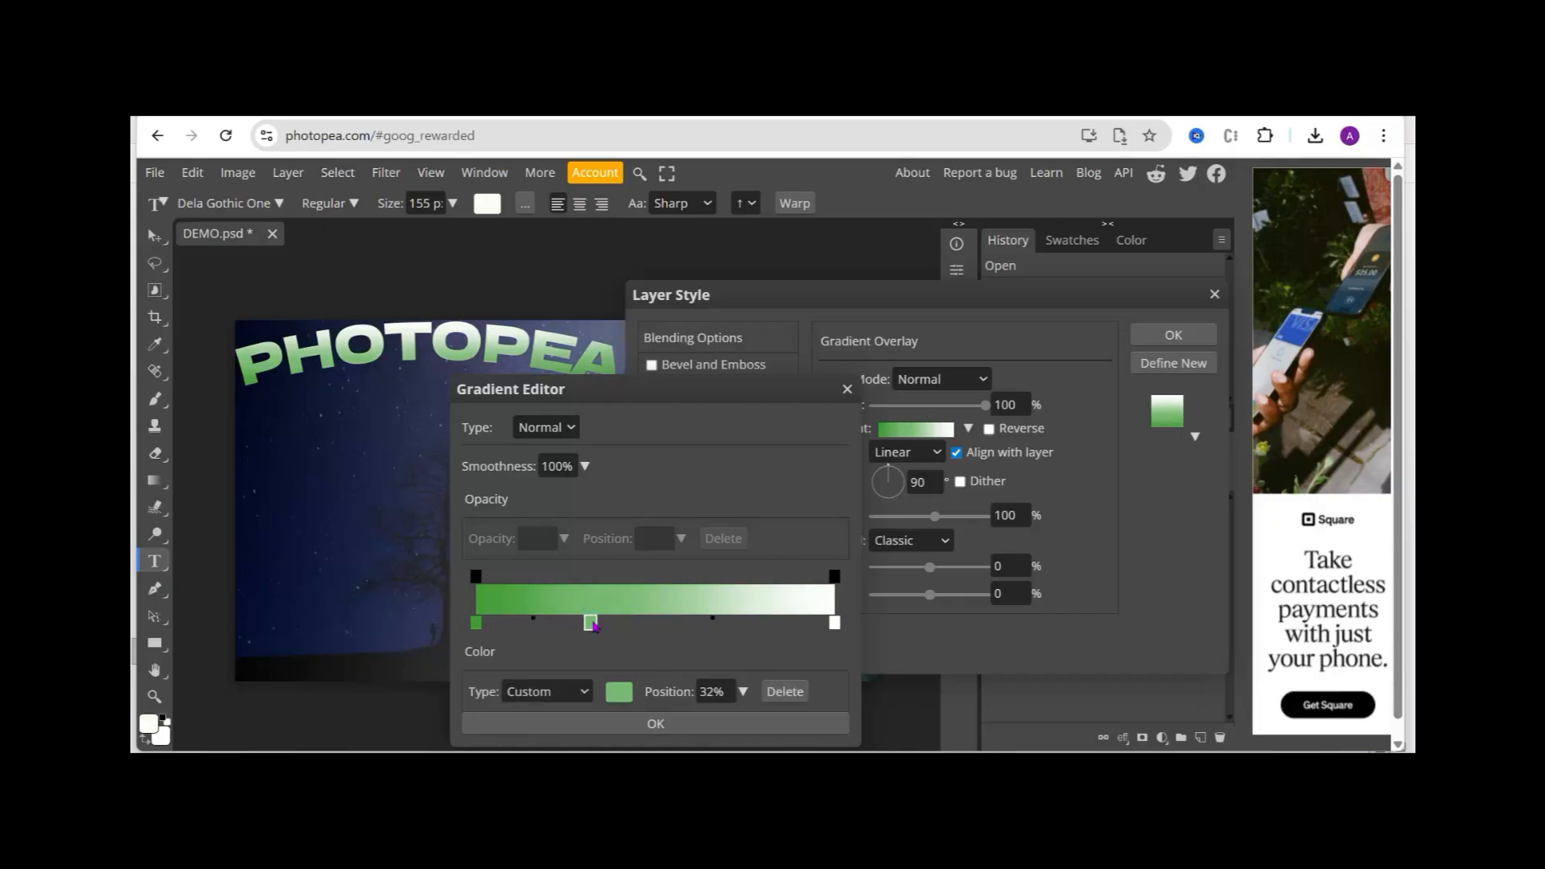
left_click(668, 624)
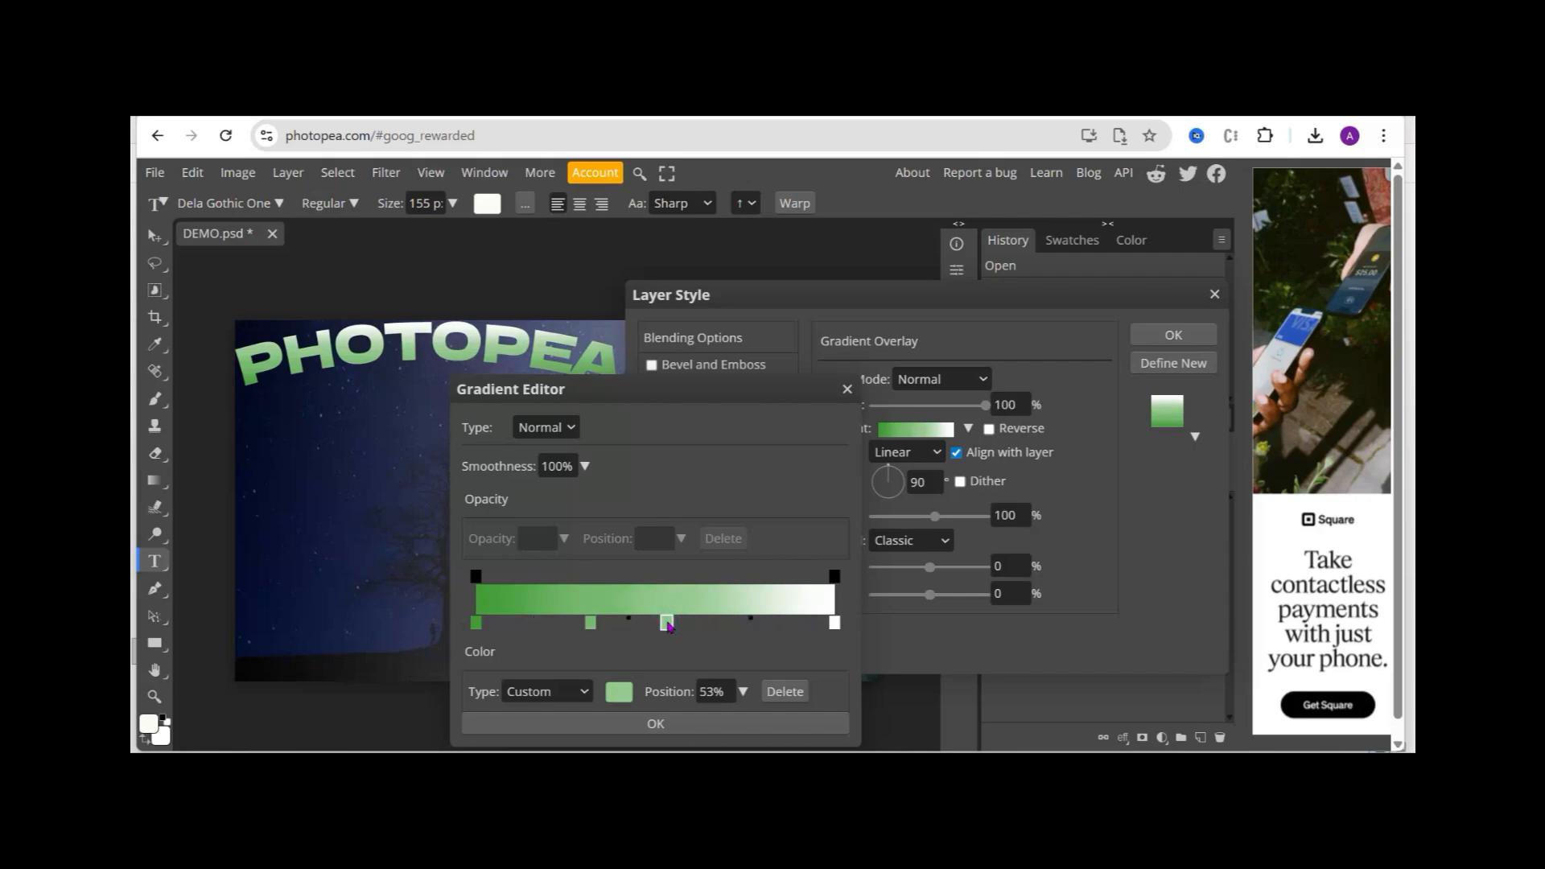
left_click(618, 692)
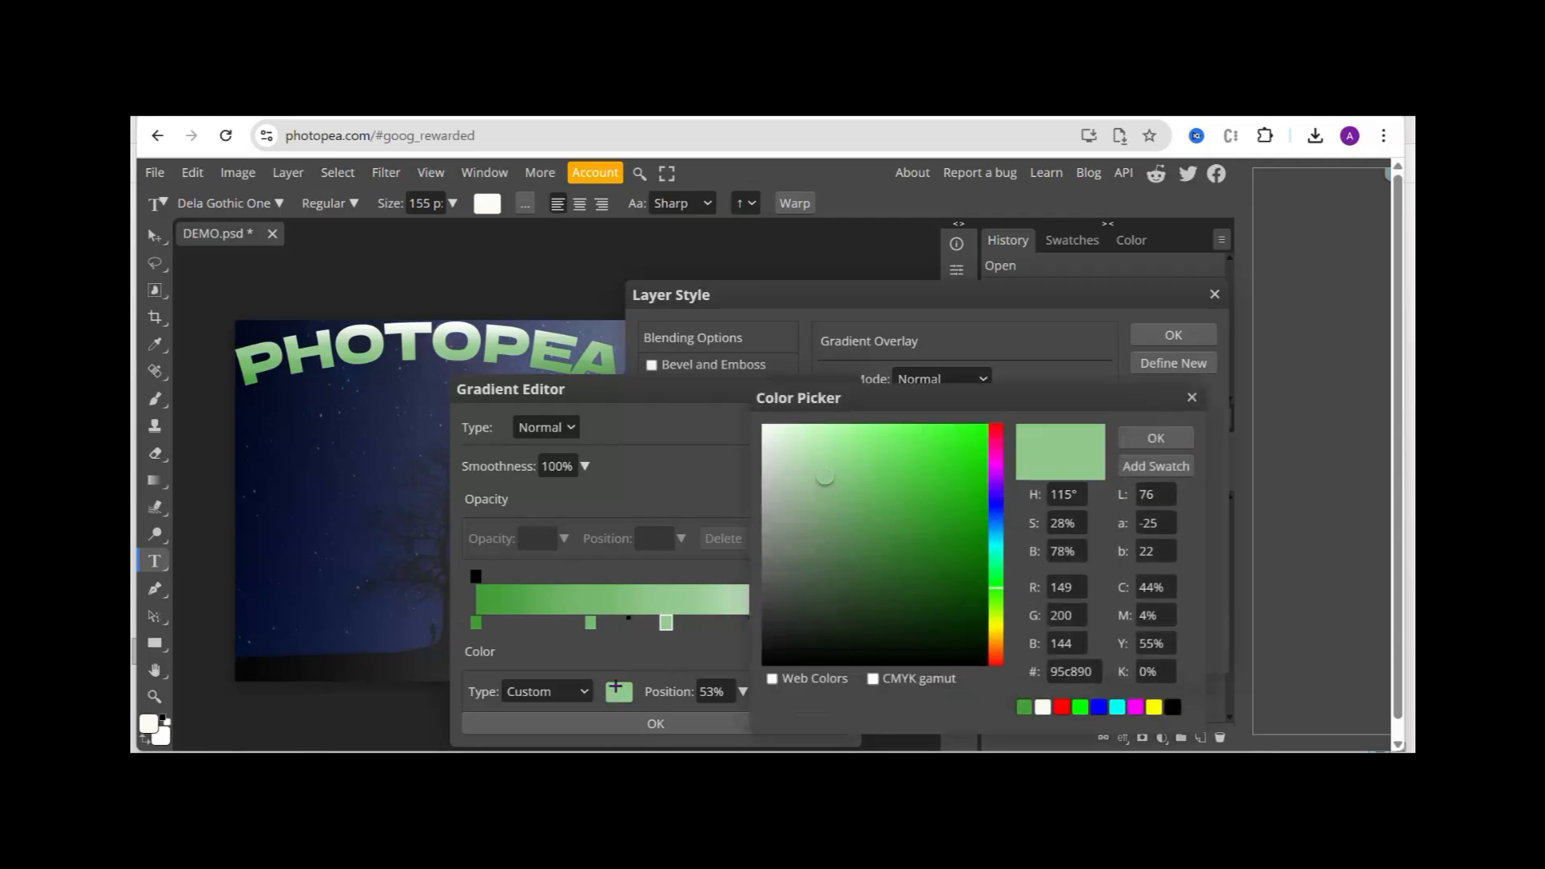
left_click(845, 480)
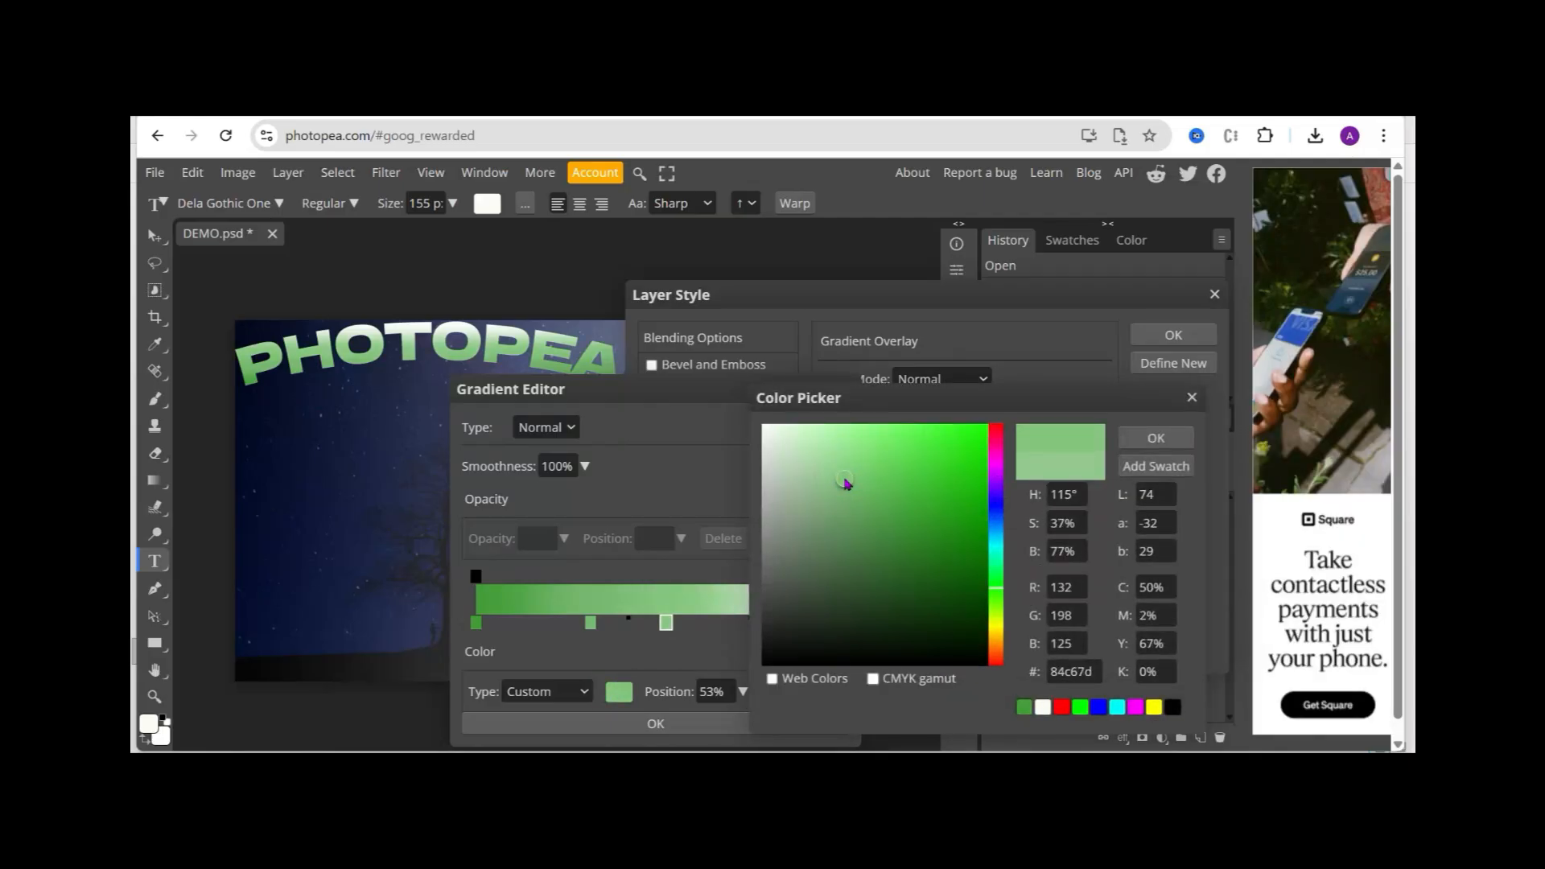
left_click(1155, 439)
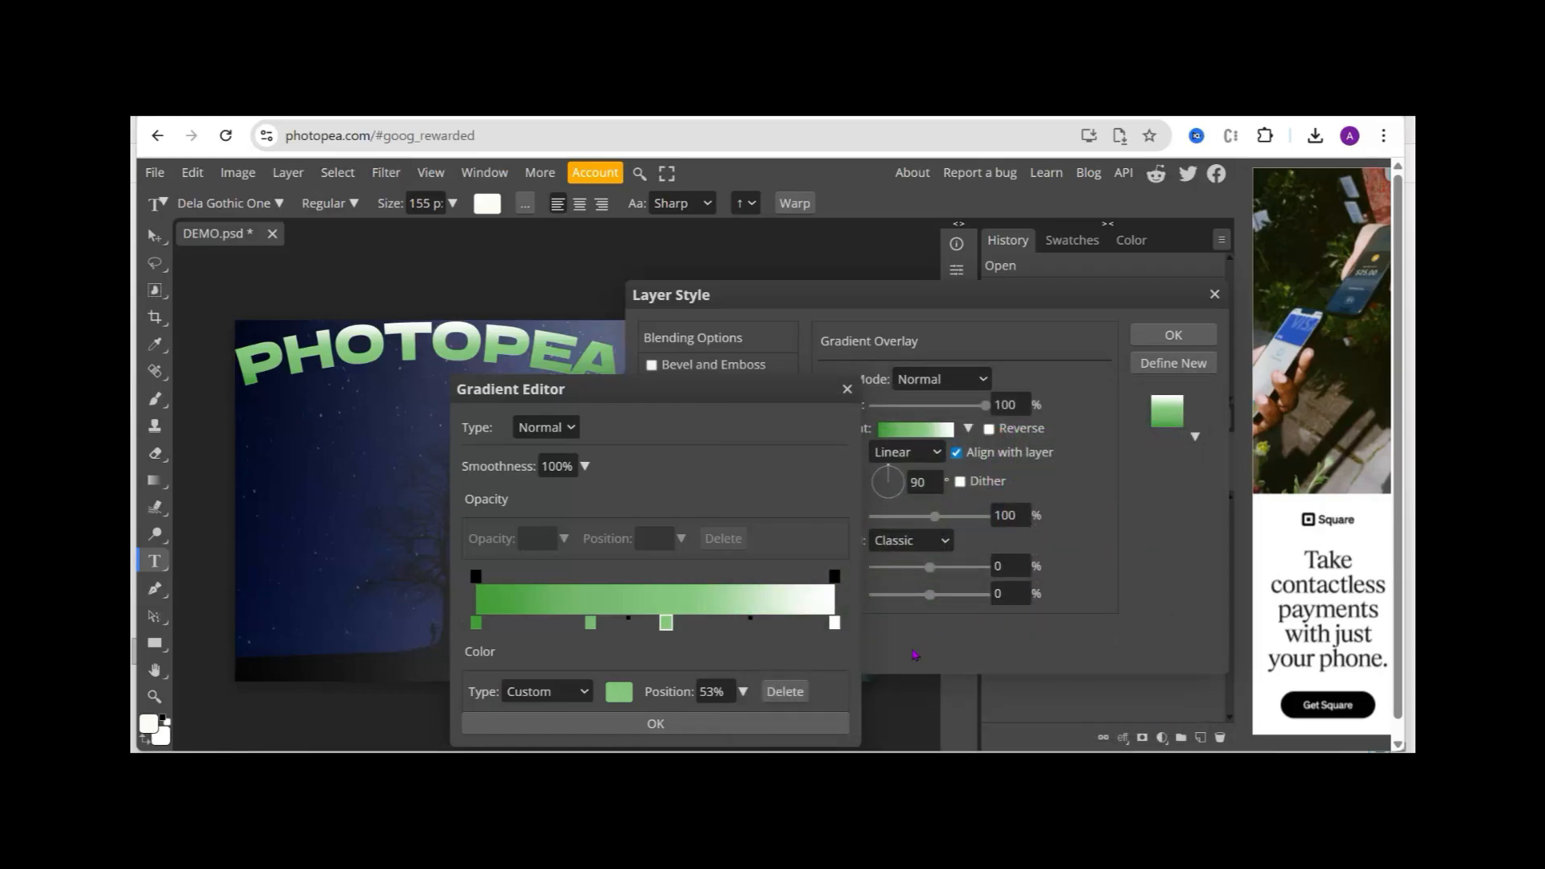
left_click(688, 722)
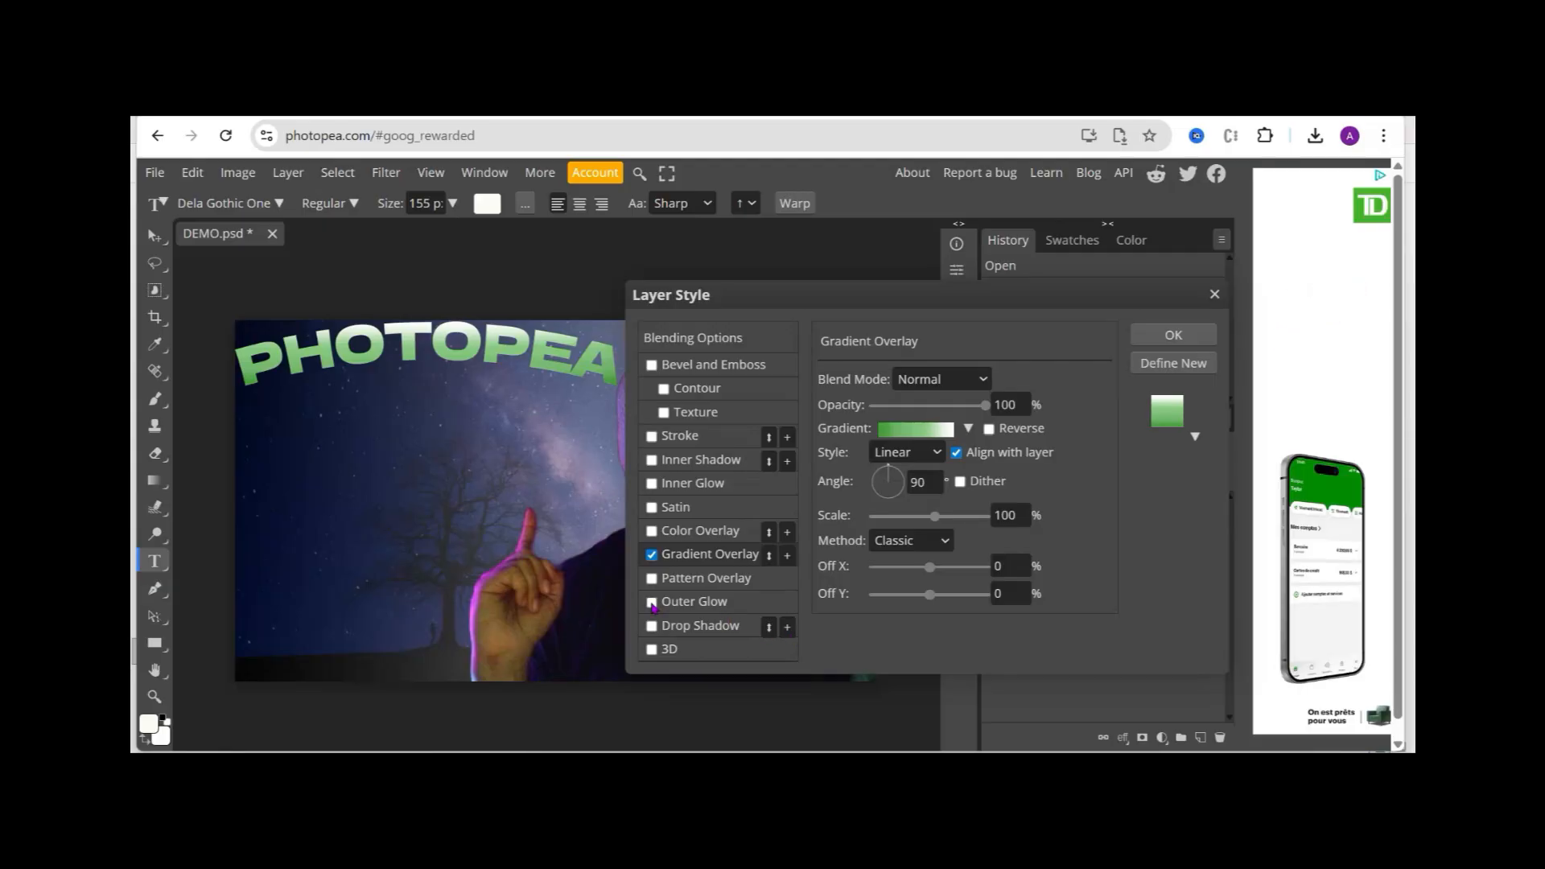
Add an Outer Glow to the PHOTOPEA text with a size of 17 px.
left_click(652, 603)
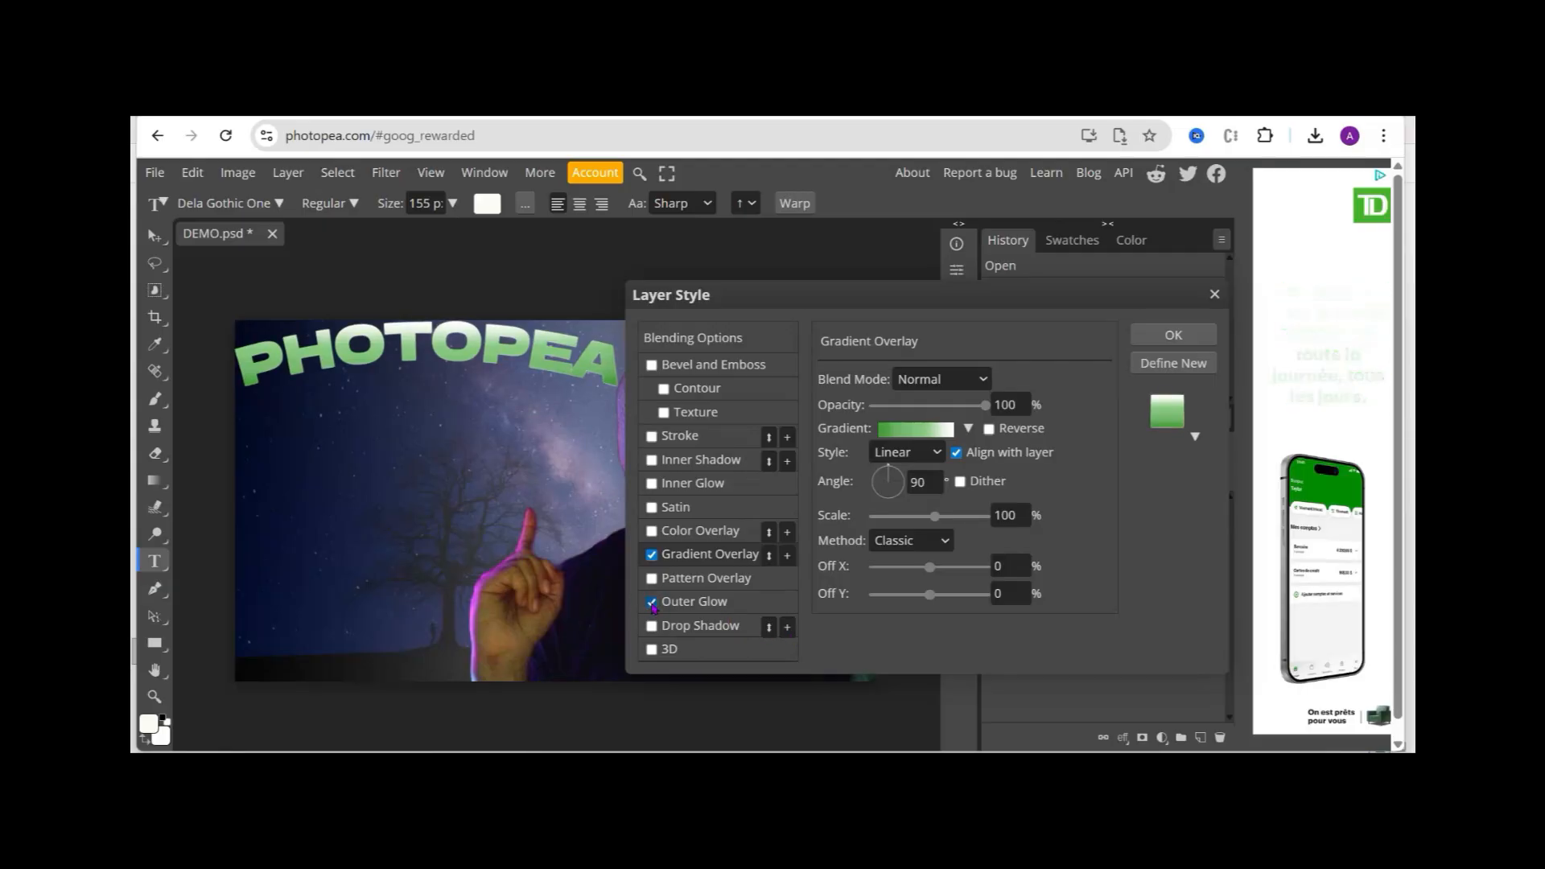
left_click(746, 604)
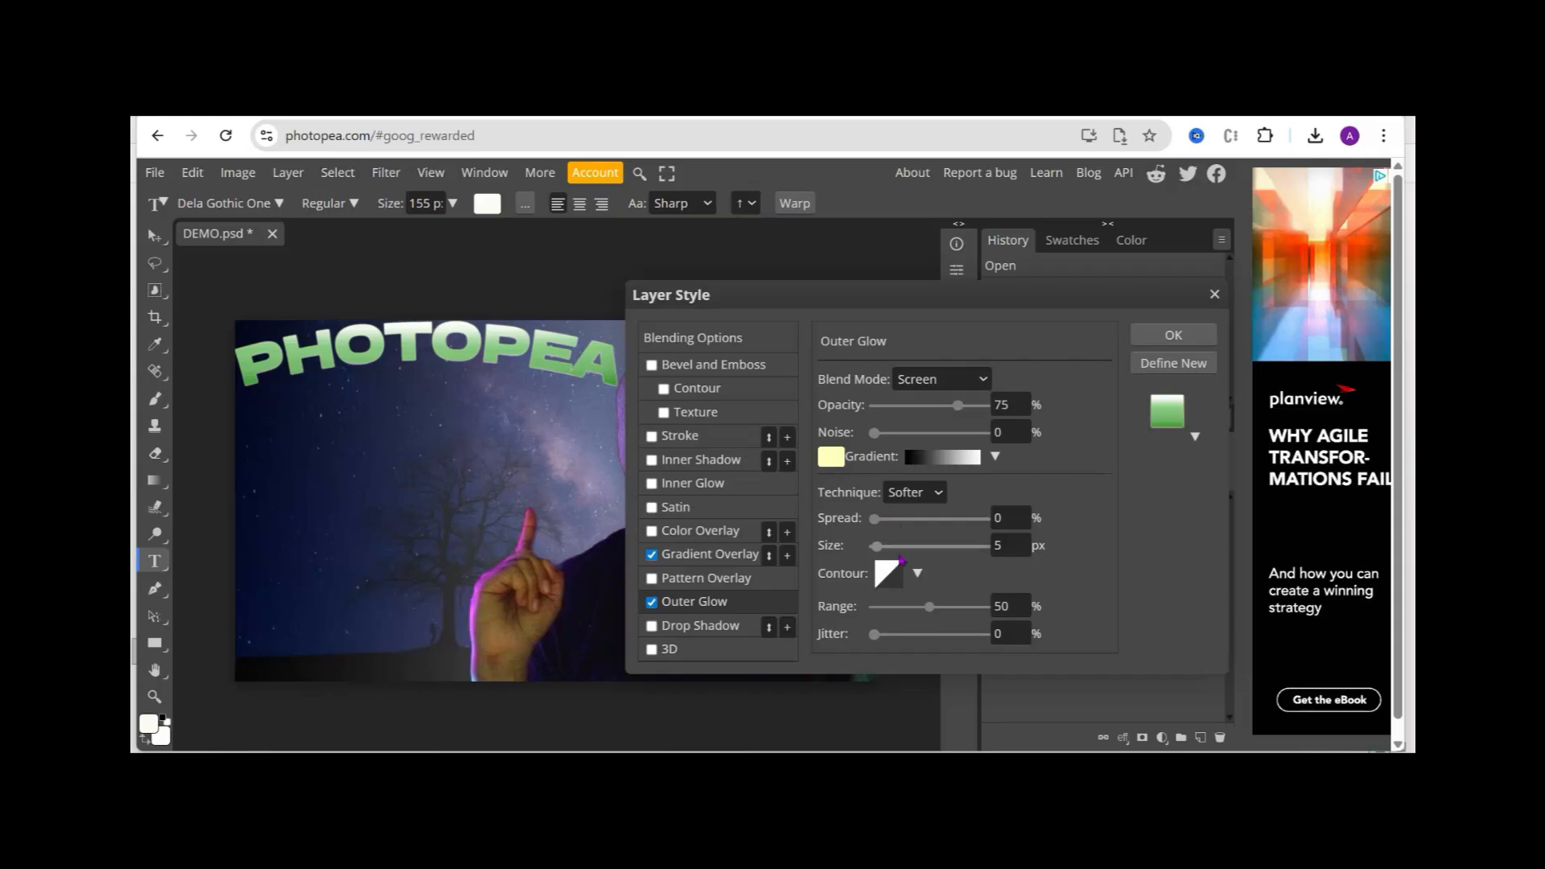
left_click_drag(876, 547, 887, 548)
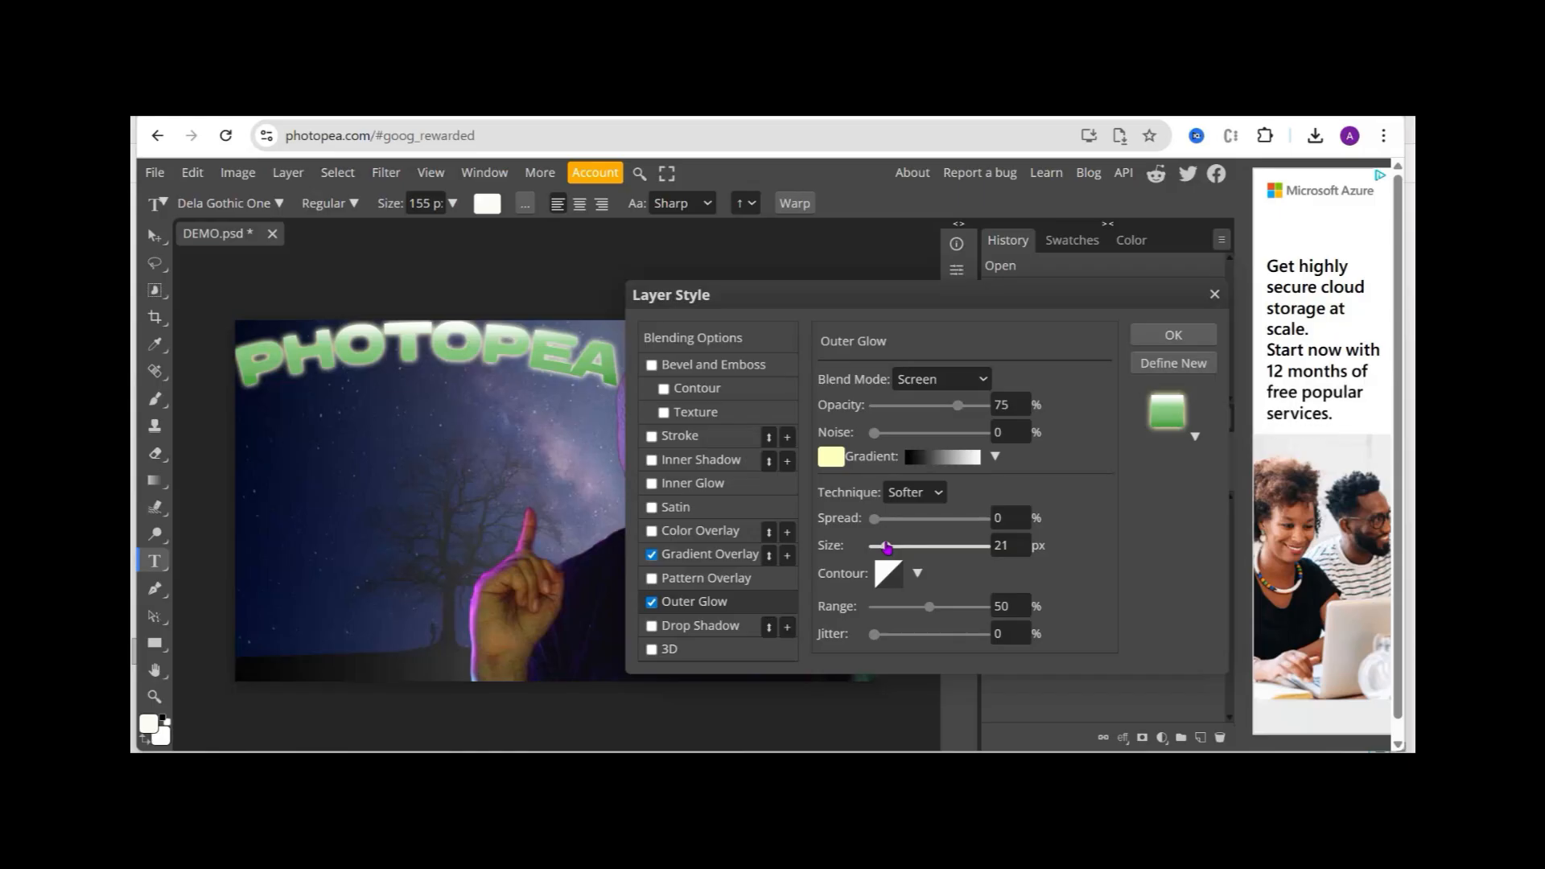
left_click_drag(887, 548, 884, 547)
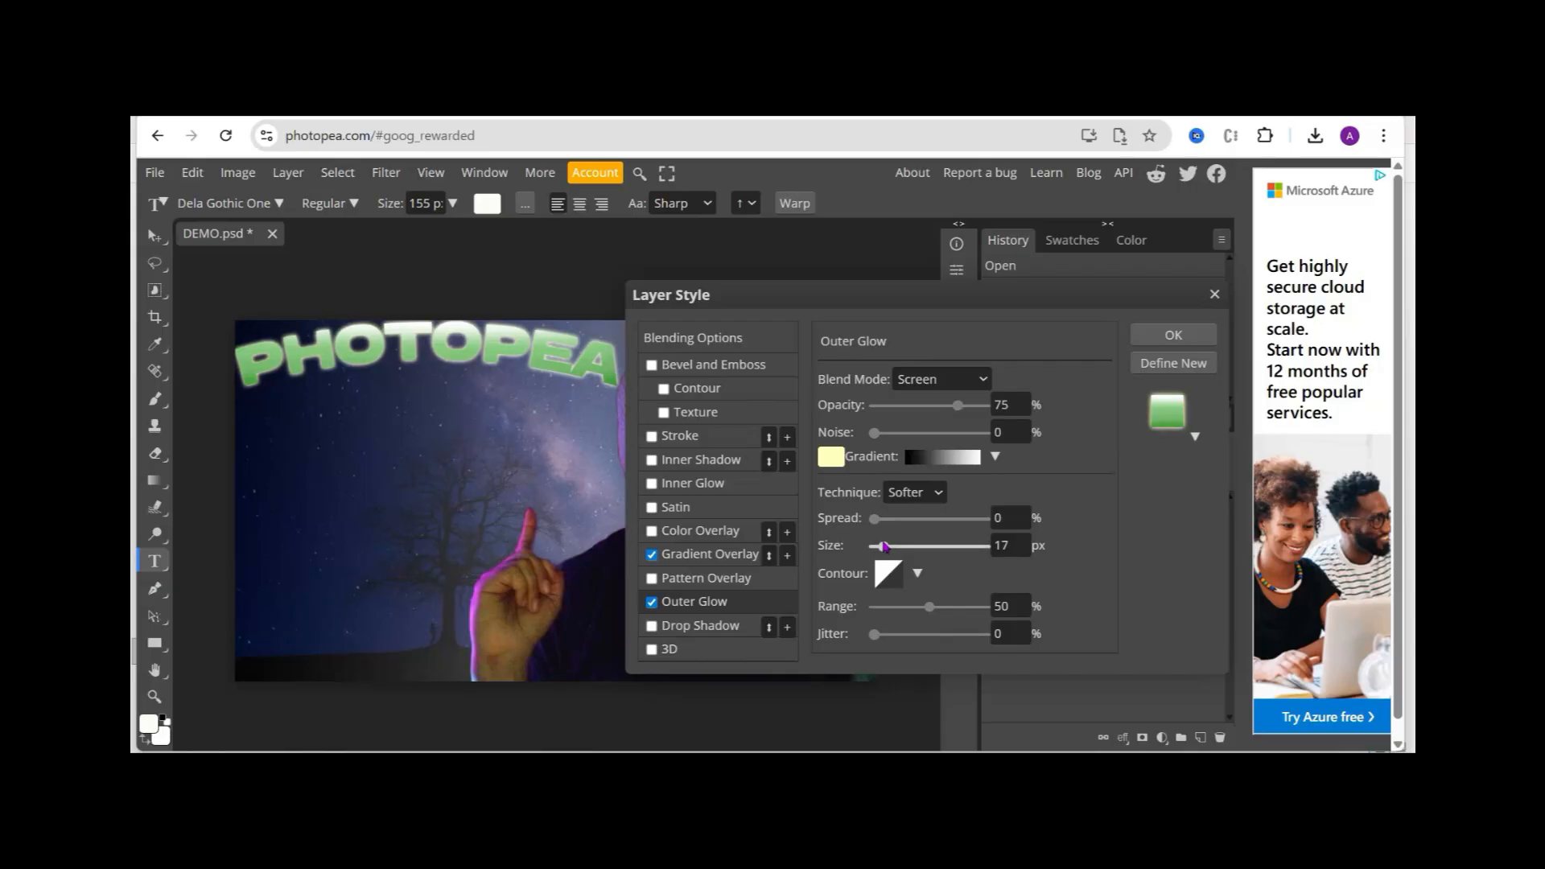
left_click(830, 464)
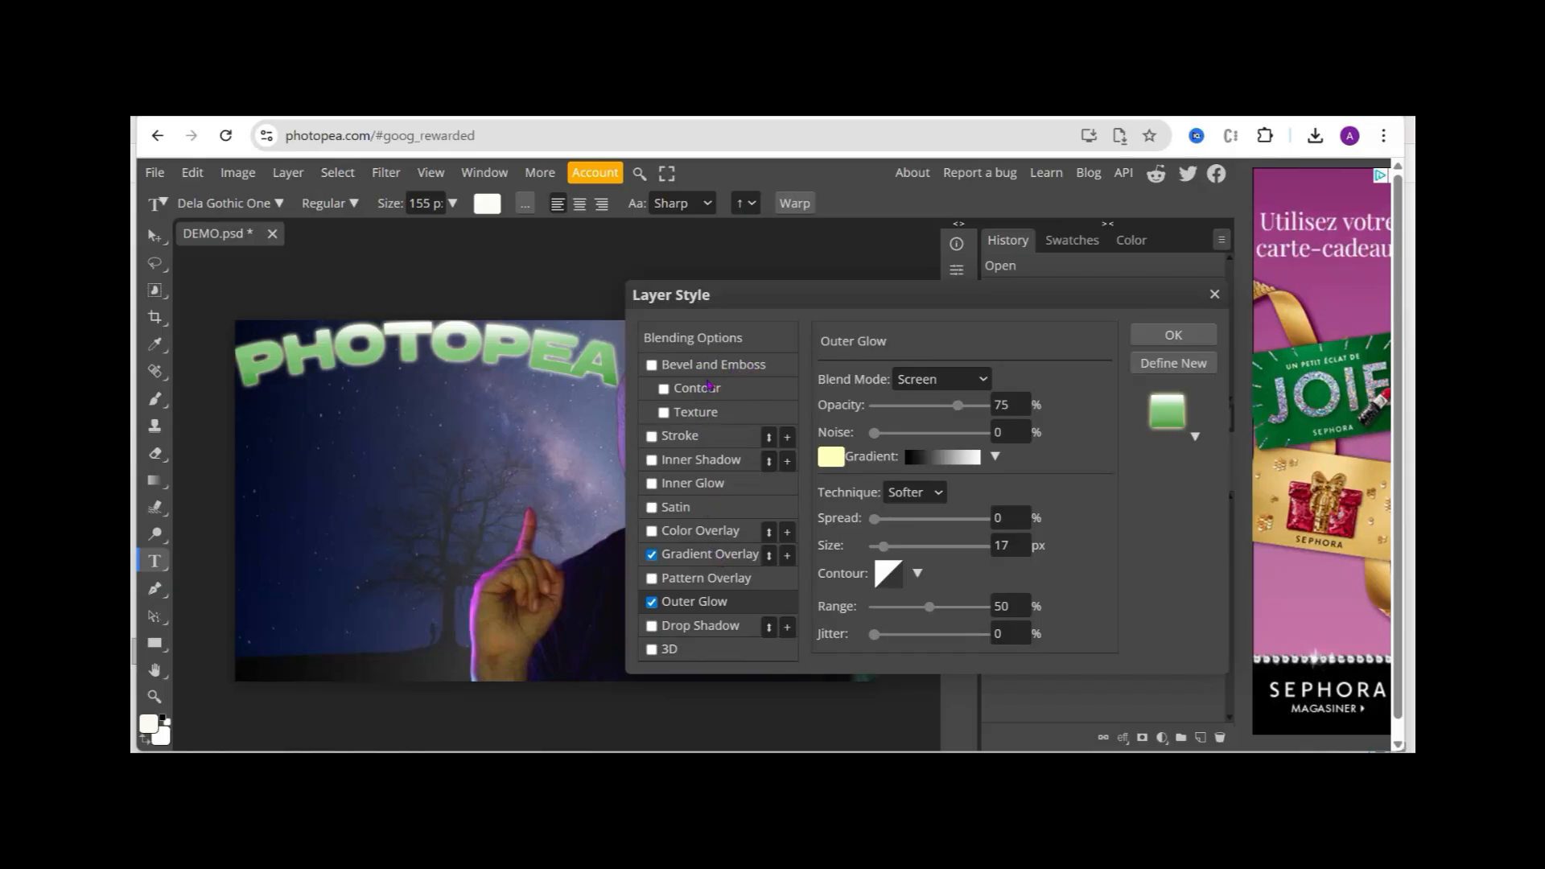
Add a Bevel and Emboss effect to the PHOTOPEA text with a size of 4 px.
left_click(653, 366)
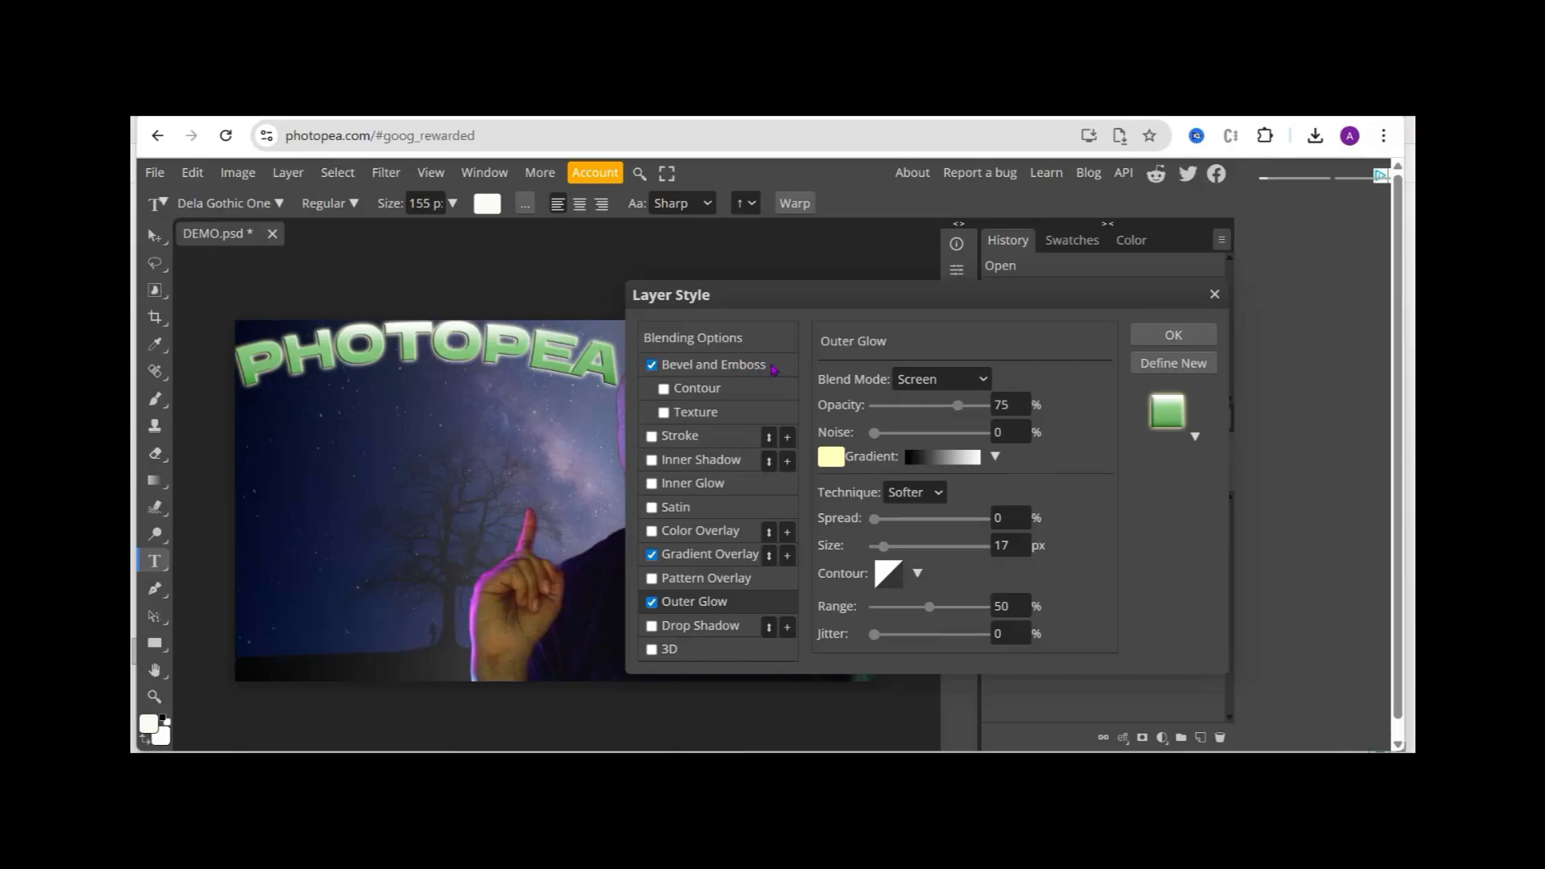
left_click(774, 369)
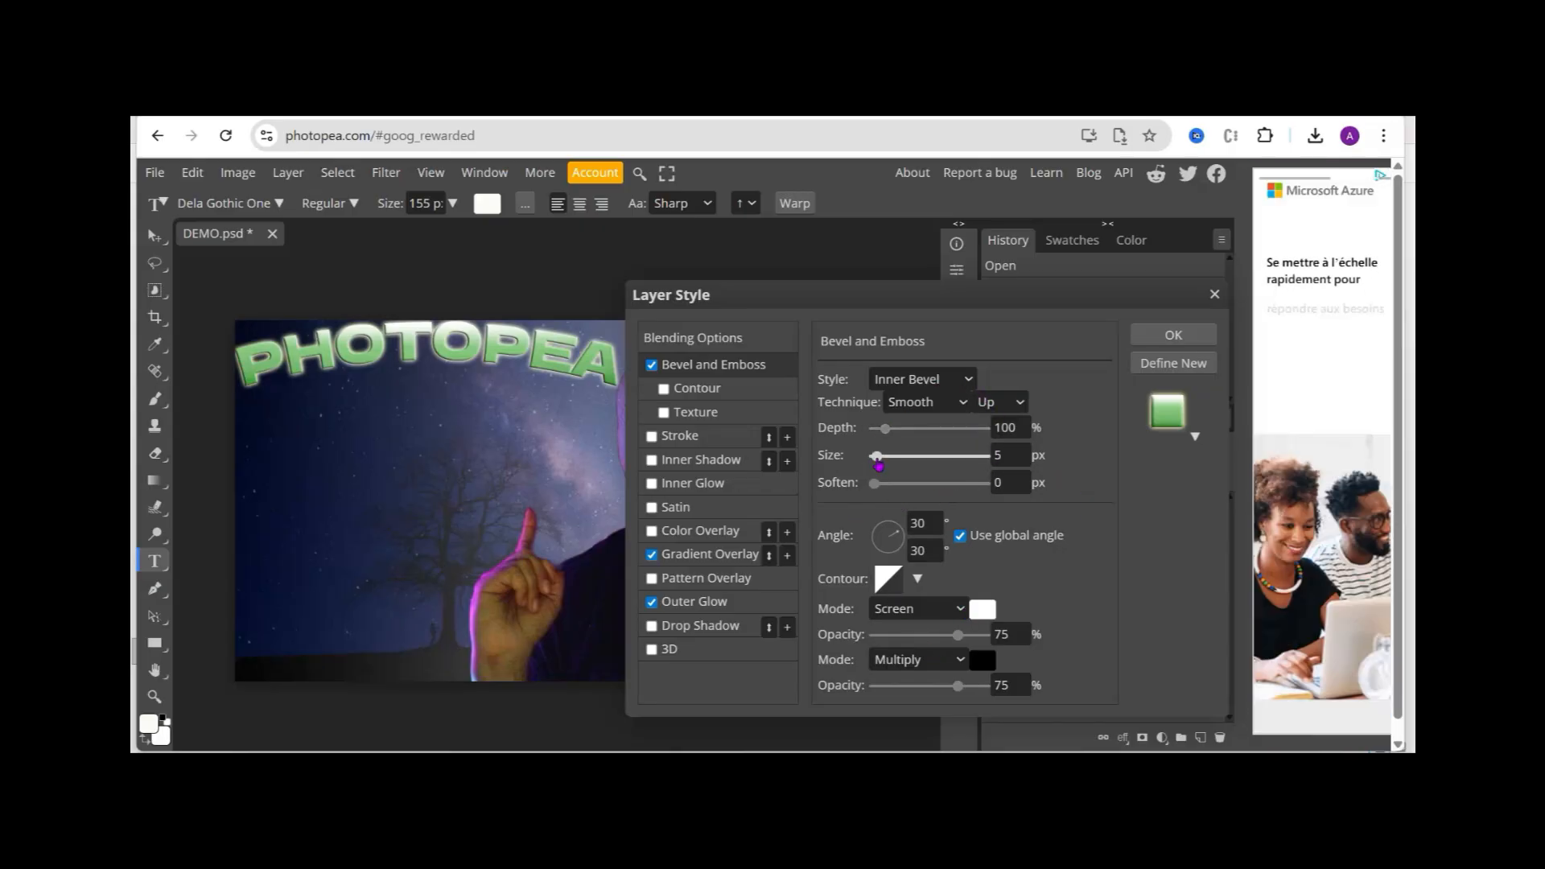
left_click_drag(878, 465, 880, 458)
mouse_move(880, 457)
left_mouse_down()
mouse_move(902, 457)
mouse_move(878, 457)
left_mouse_up()
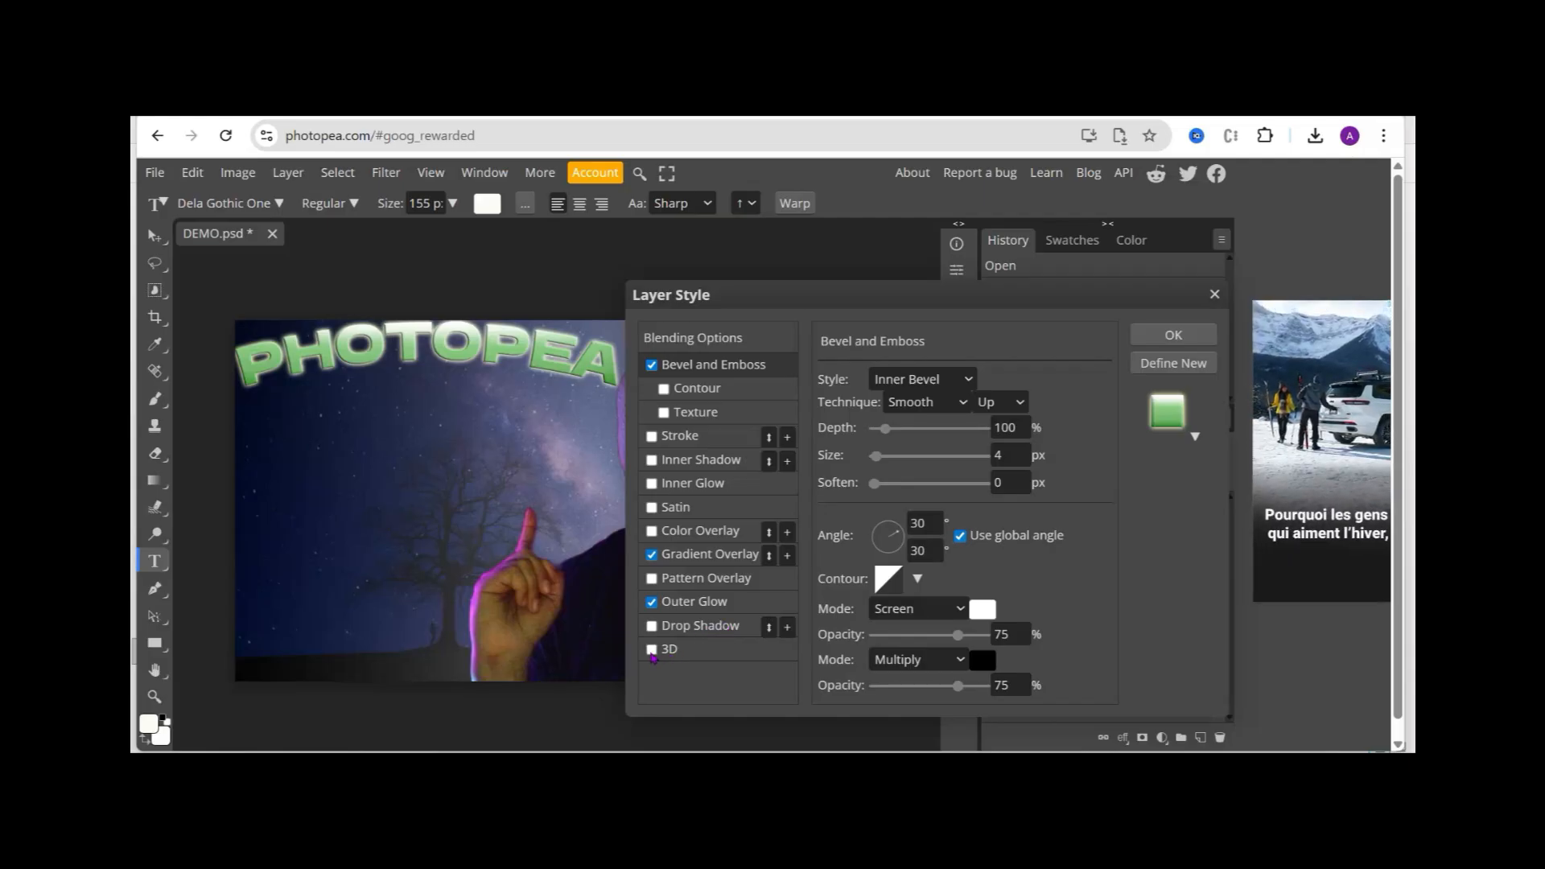
Try a 3D effect in near-white #eef5ed on the PHOTOPEA text, and turn the effect off again.
left_click(652, 652)
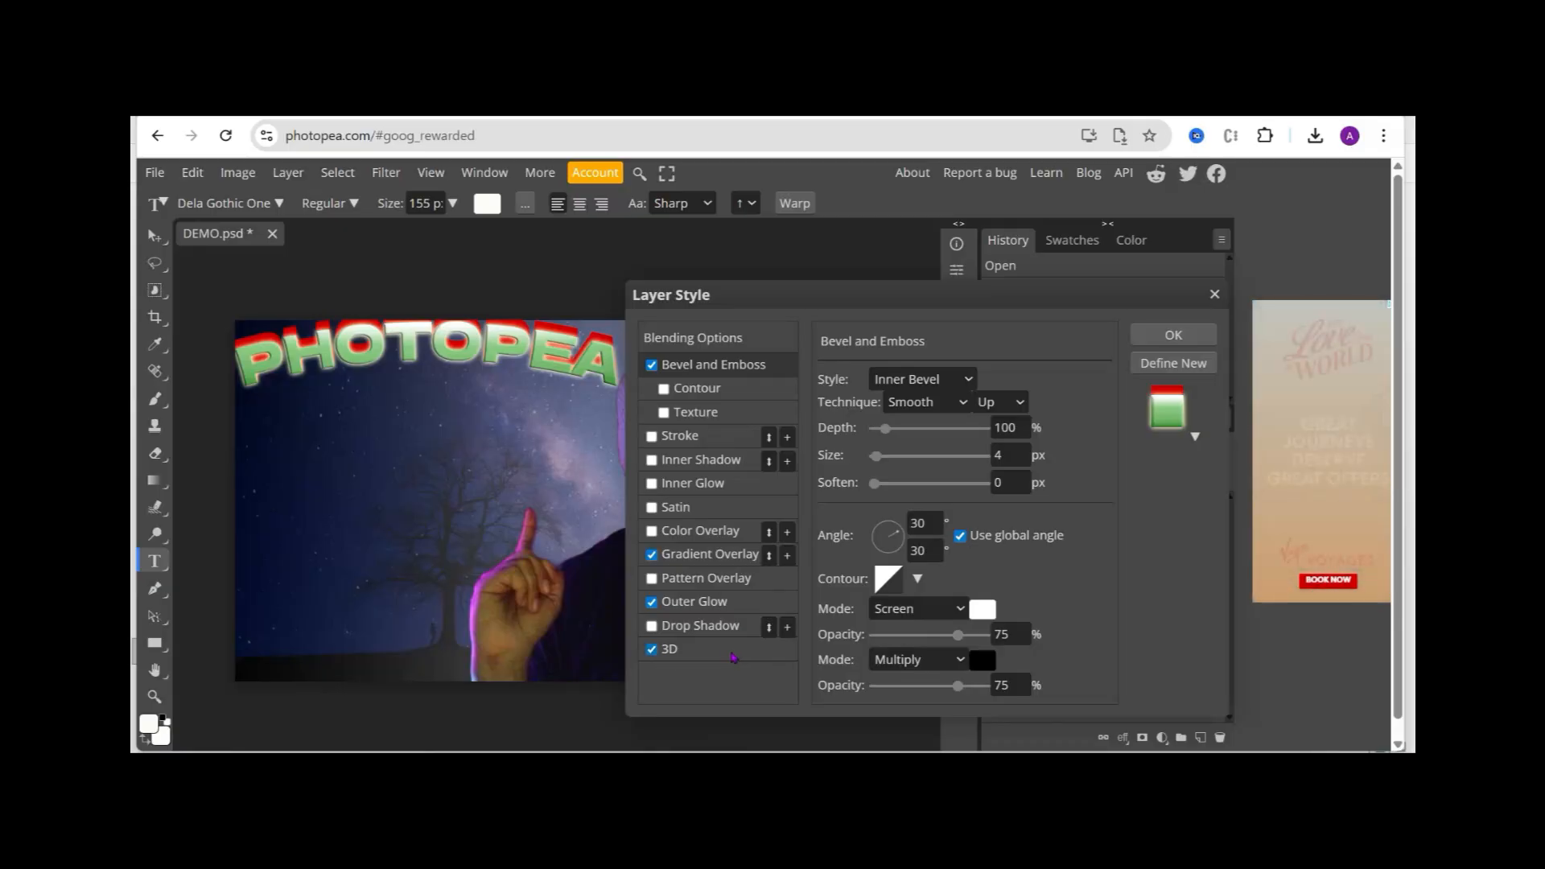
left_click(731, 652)
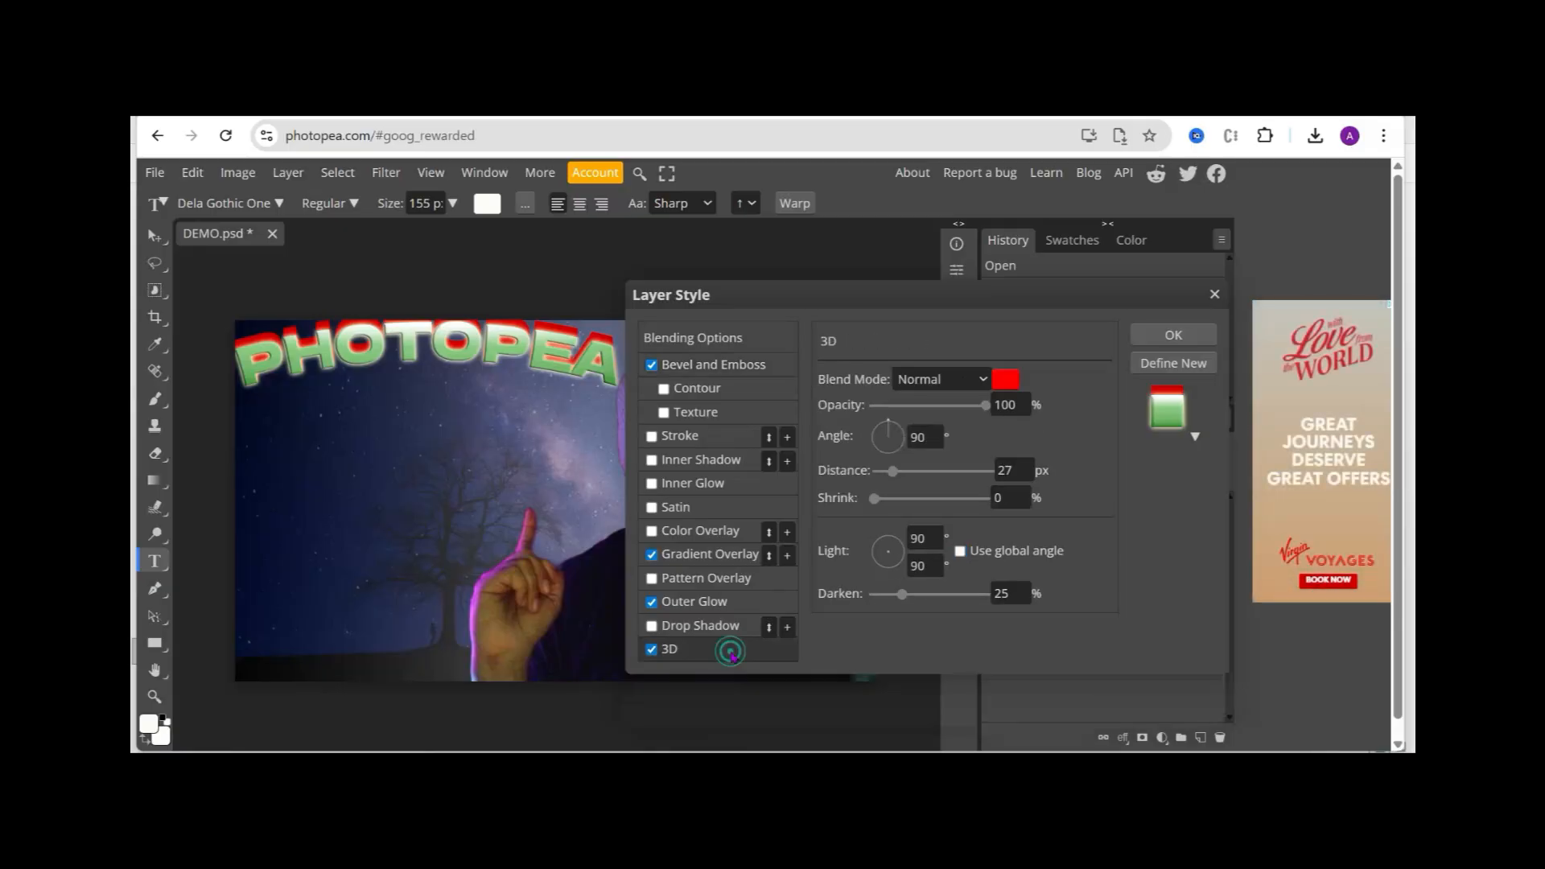
left_click(1012, 381)
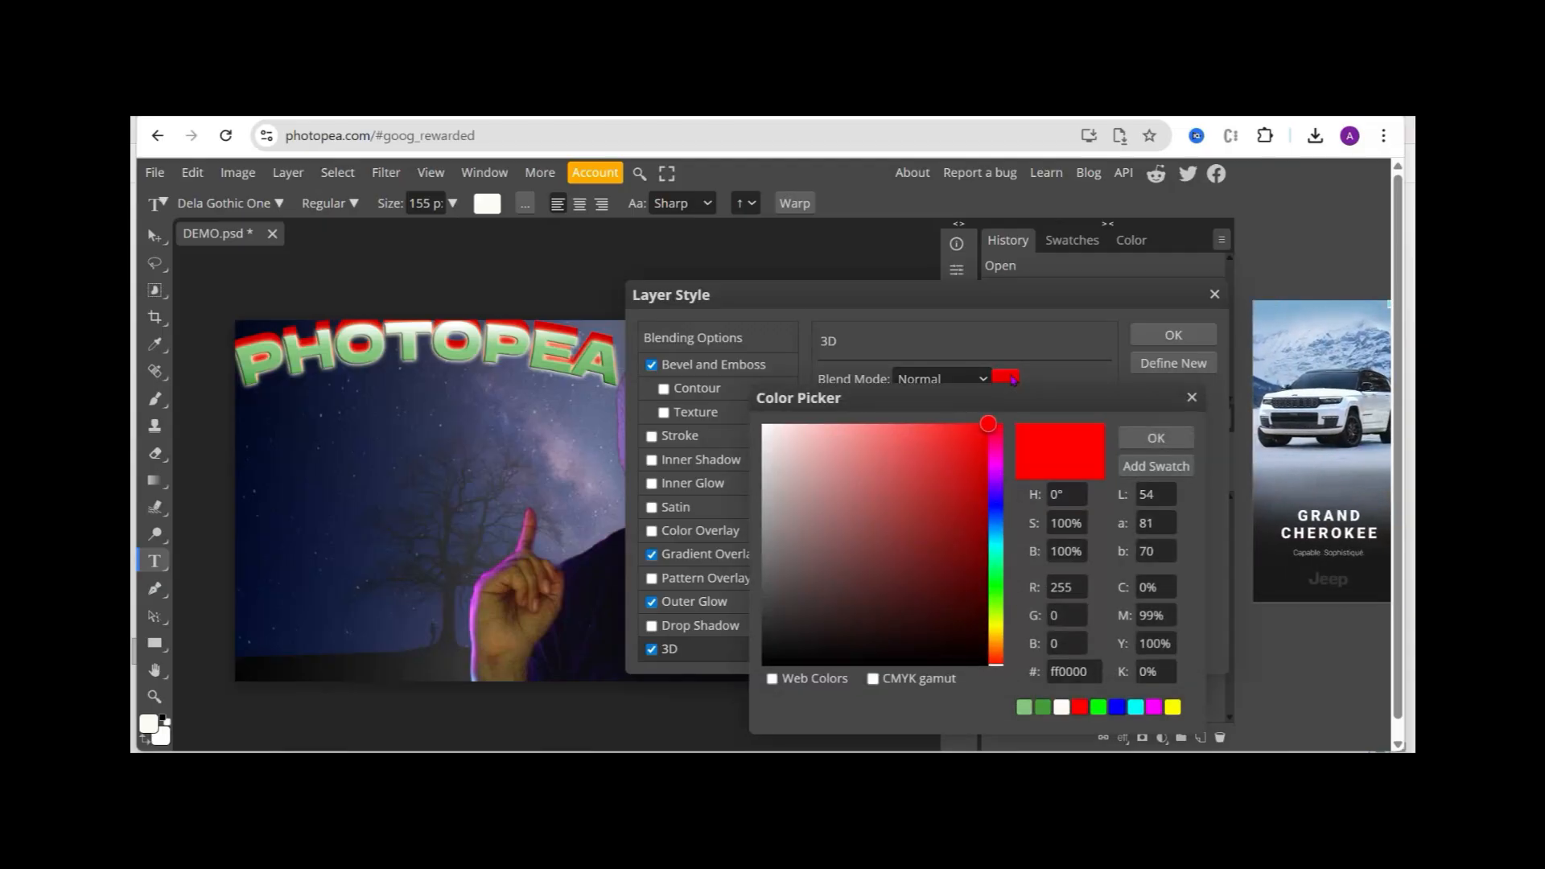
left_click(996, 590)
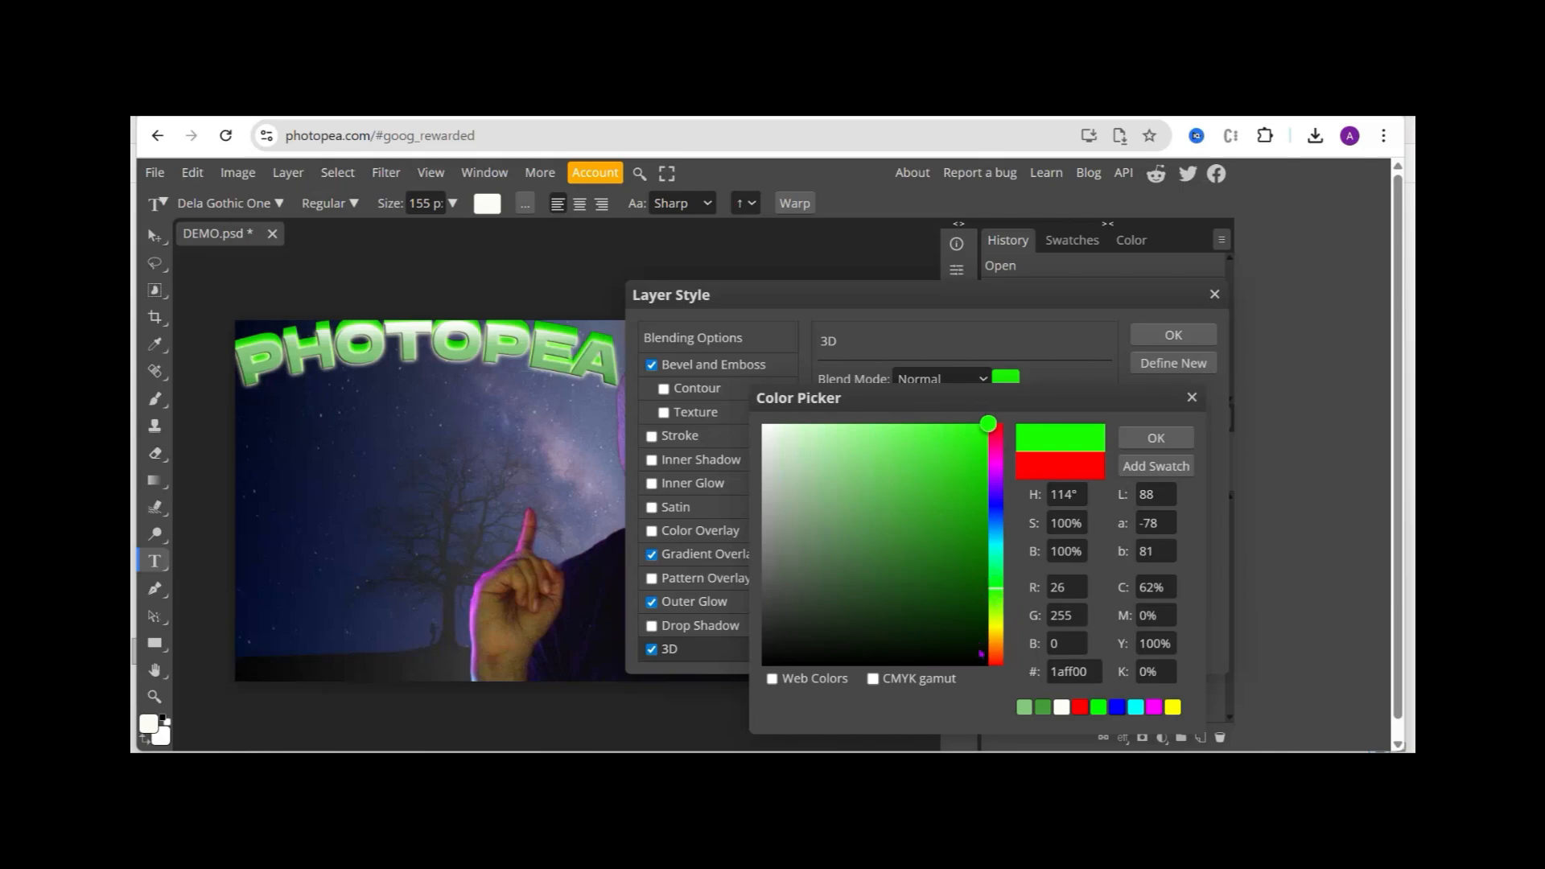
left_click(781, 647)
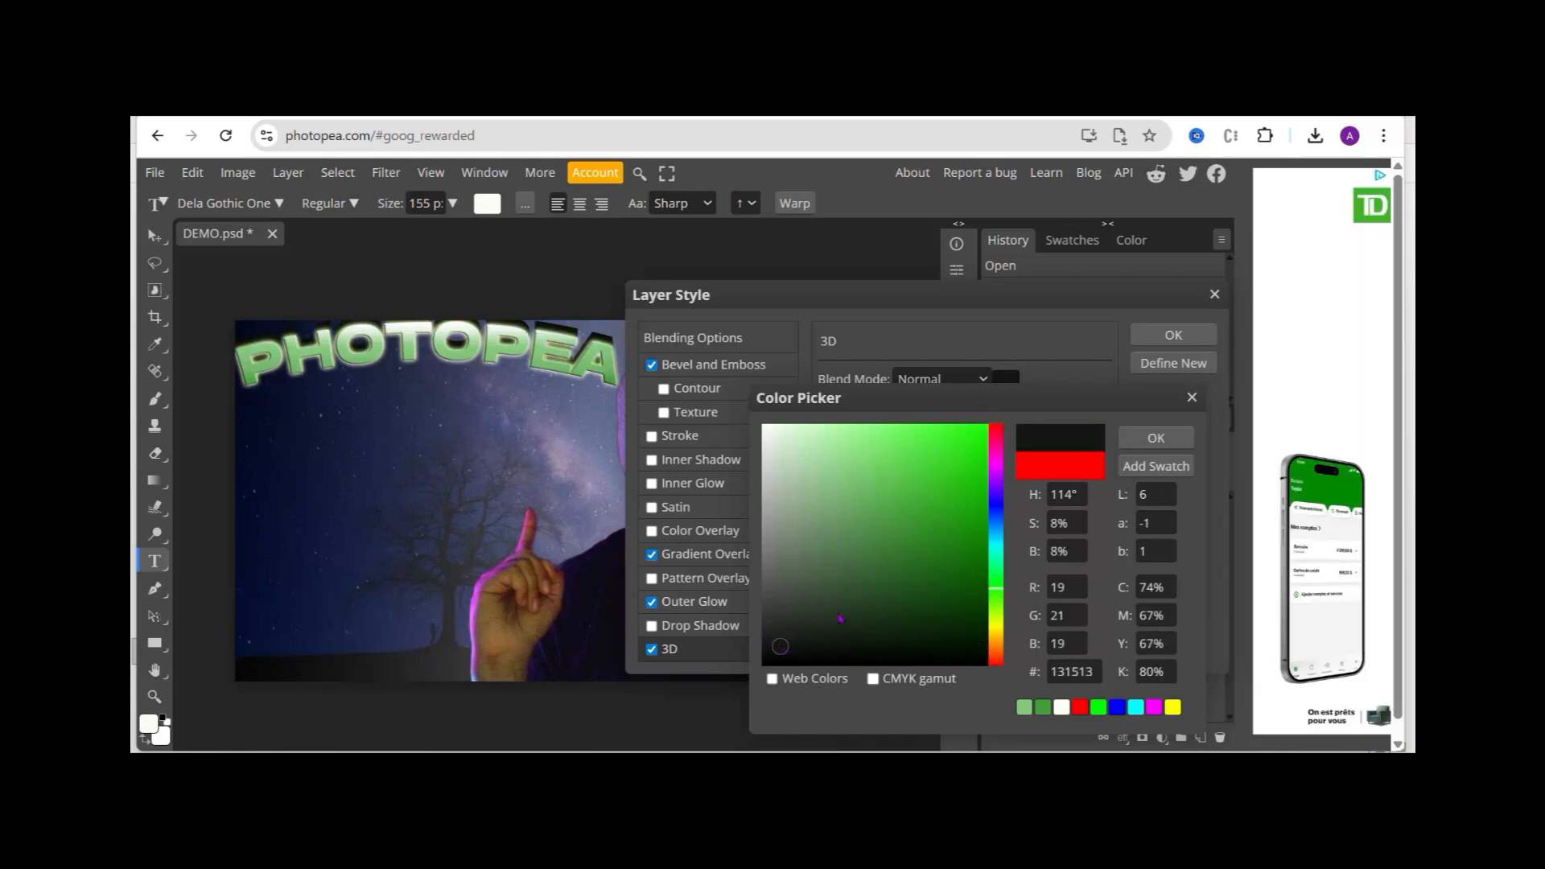
left_click(768, 436)
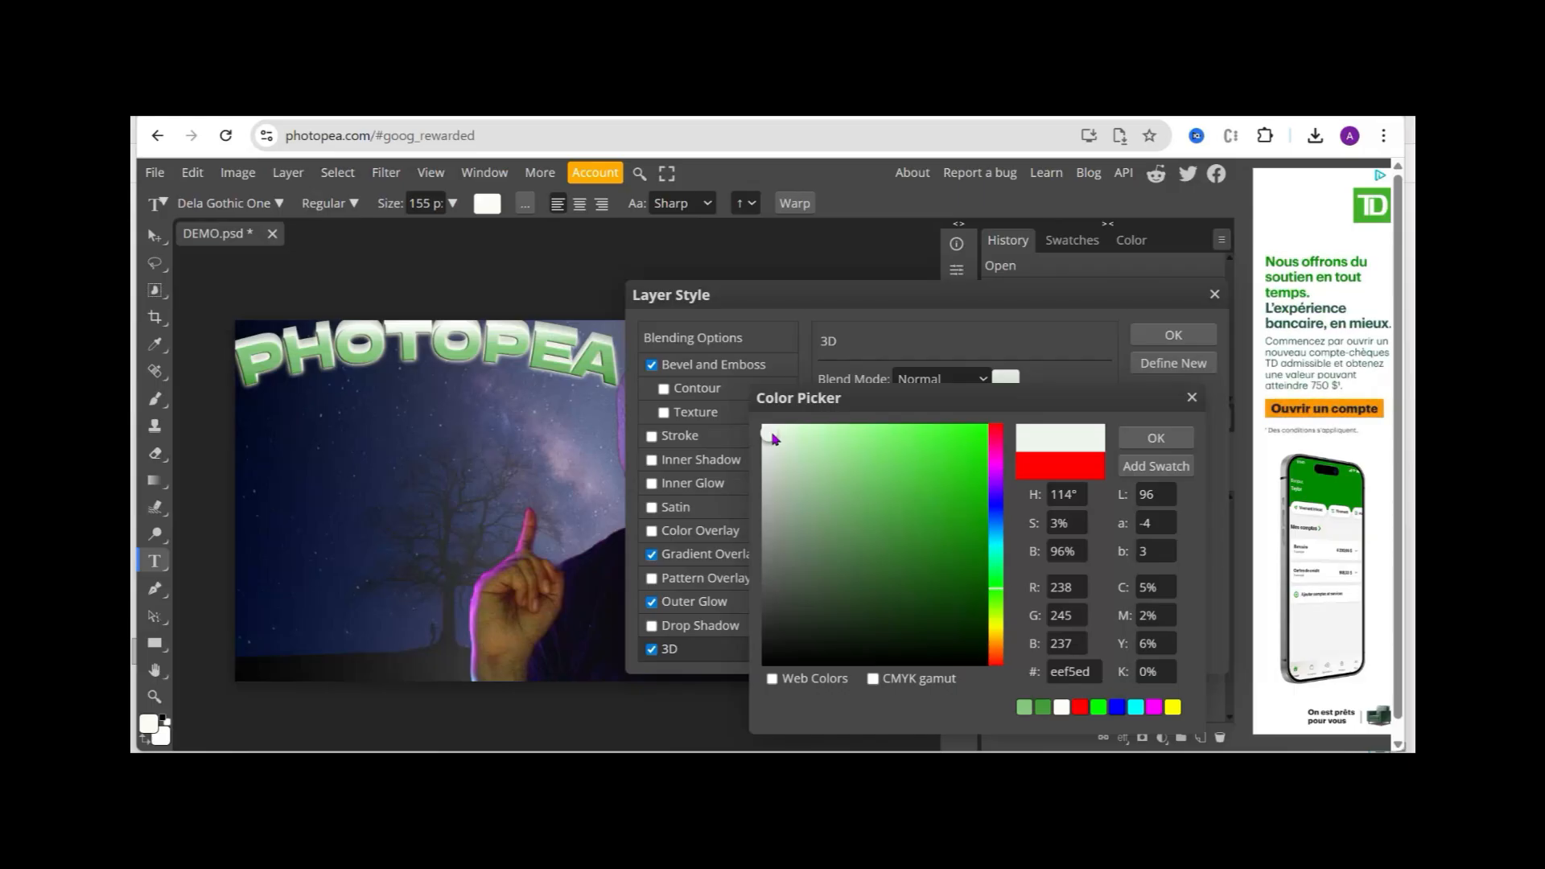
left_click(1168, 439)
left_click(718, 656)
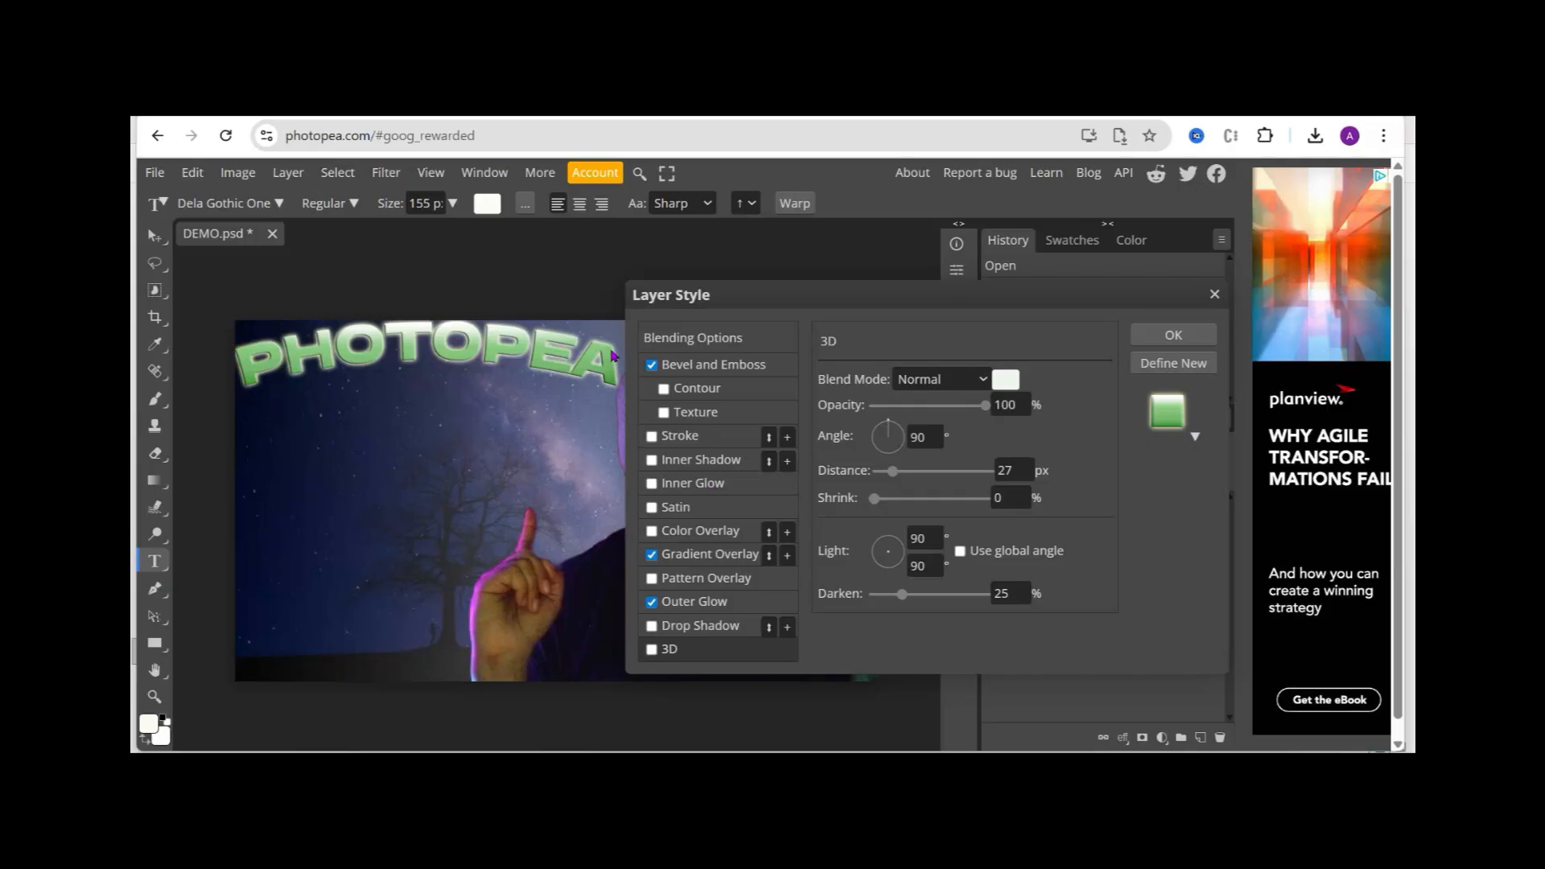
Try the Stroke, Inner Shadow, Inner Glow and Satin effects on the PHOTOPEA text one by one, turning each off again.
left_click(652, 436)
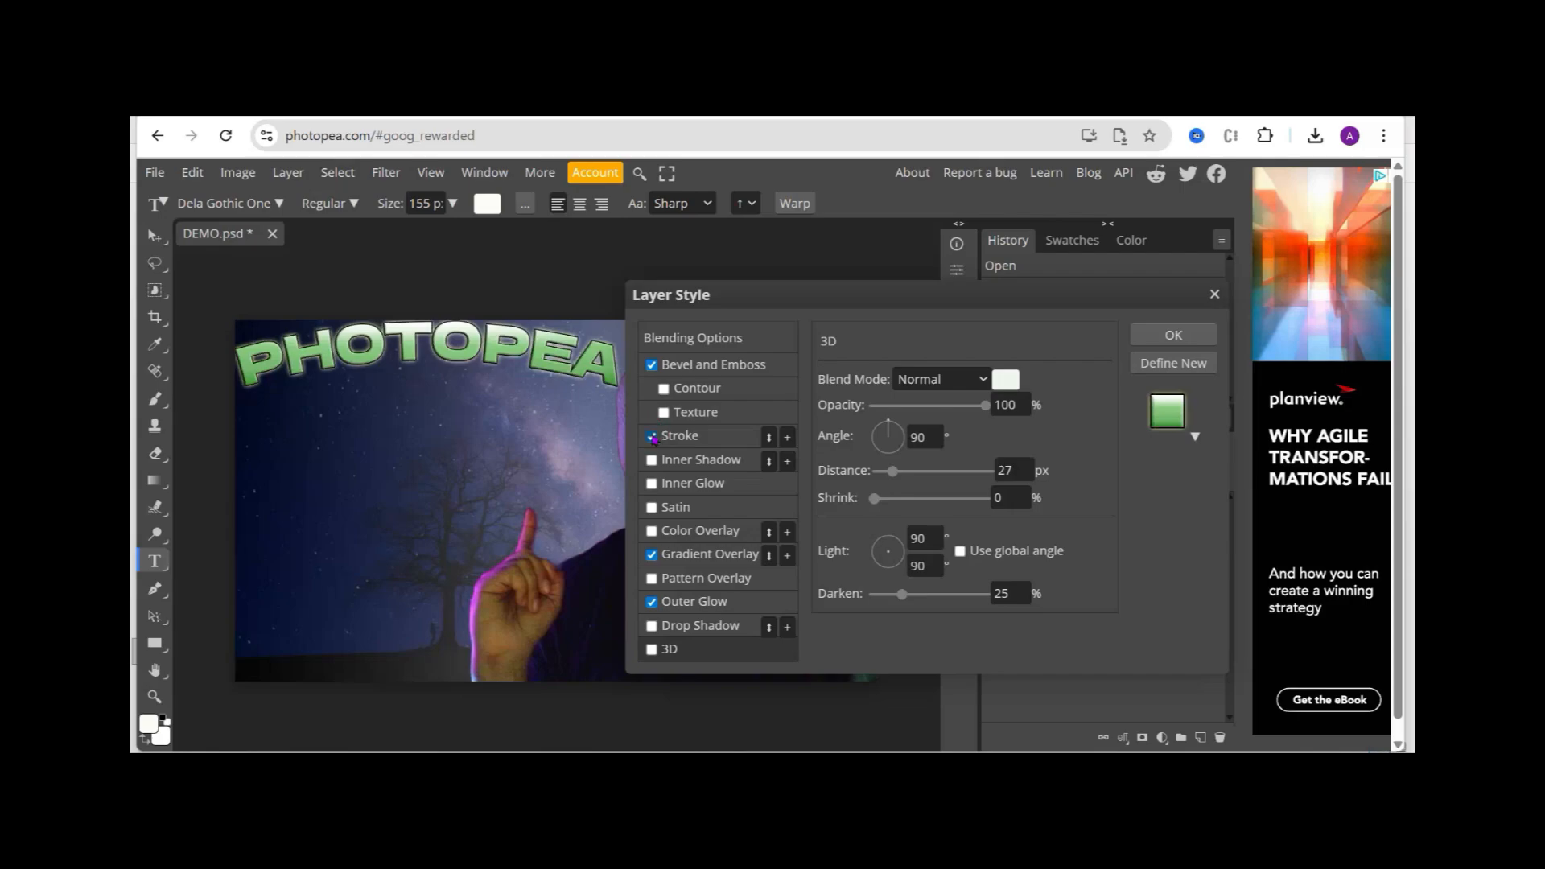
left_click(651, 436)
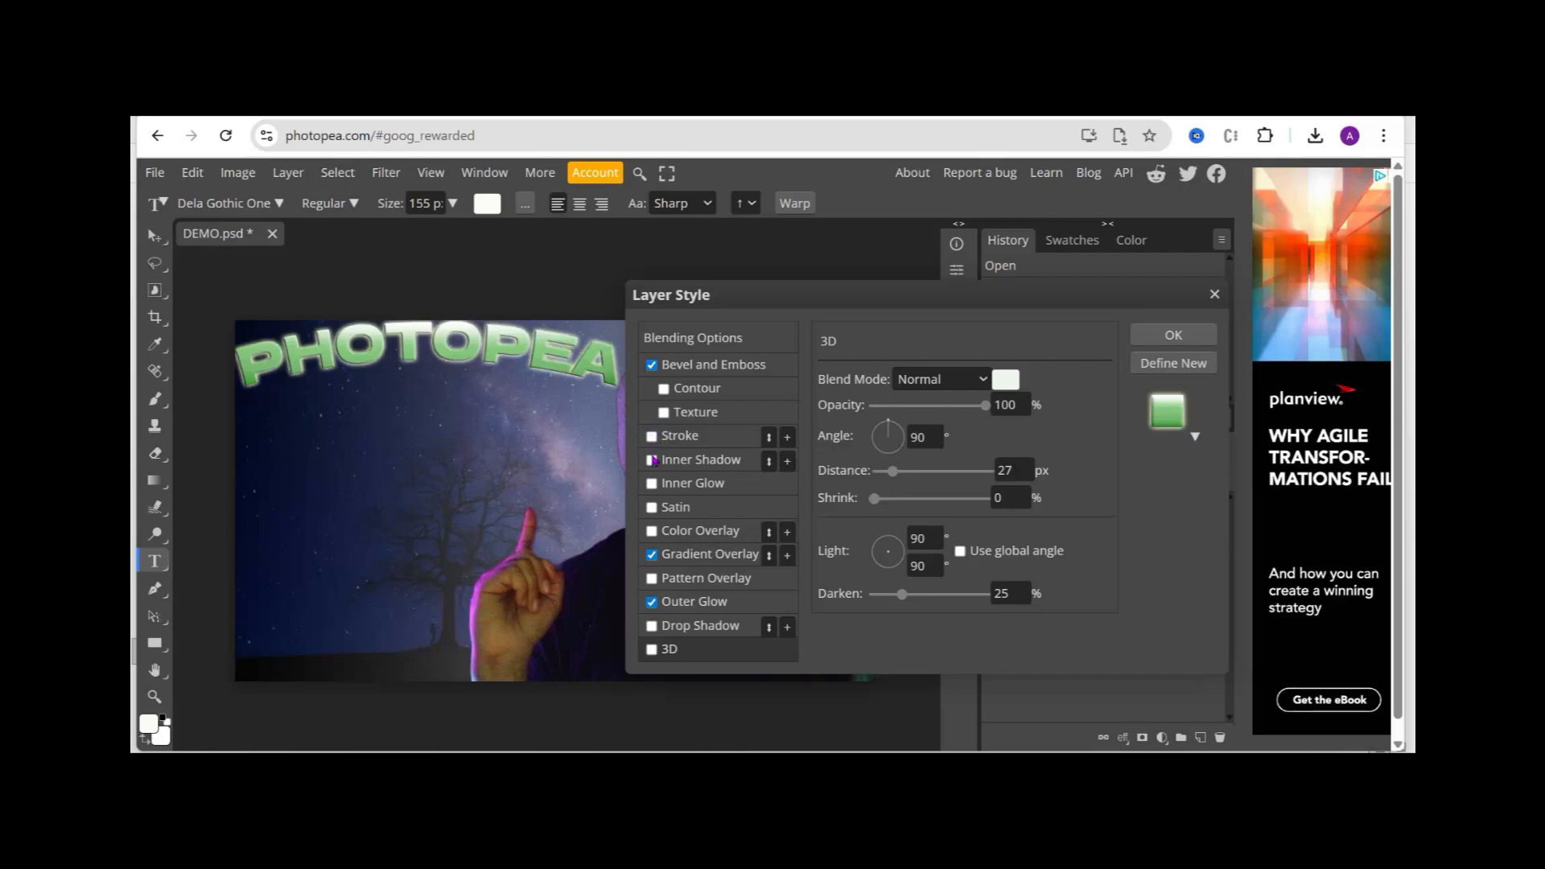
left_click(652, 461)
left_click(651, 460)
left_click(653, 485)
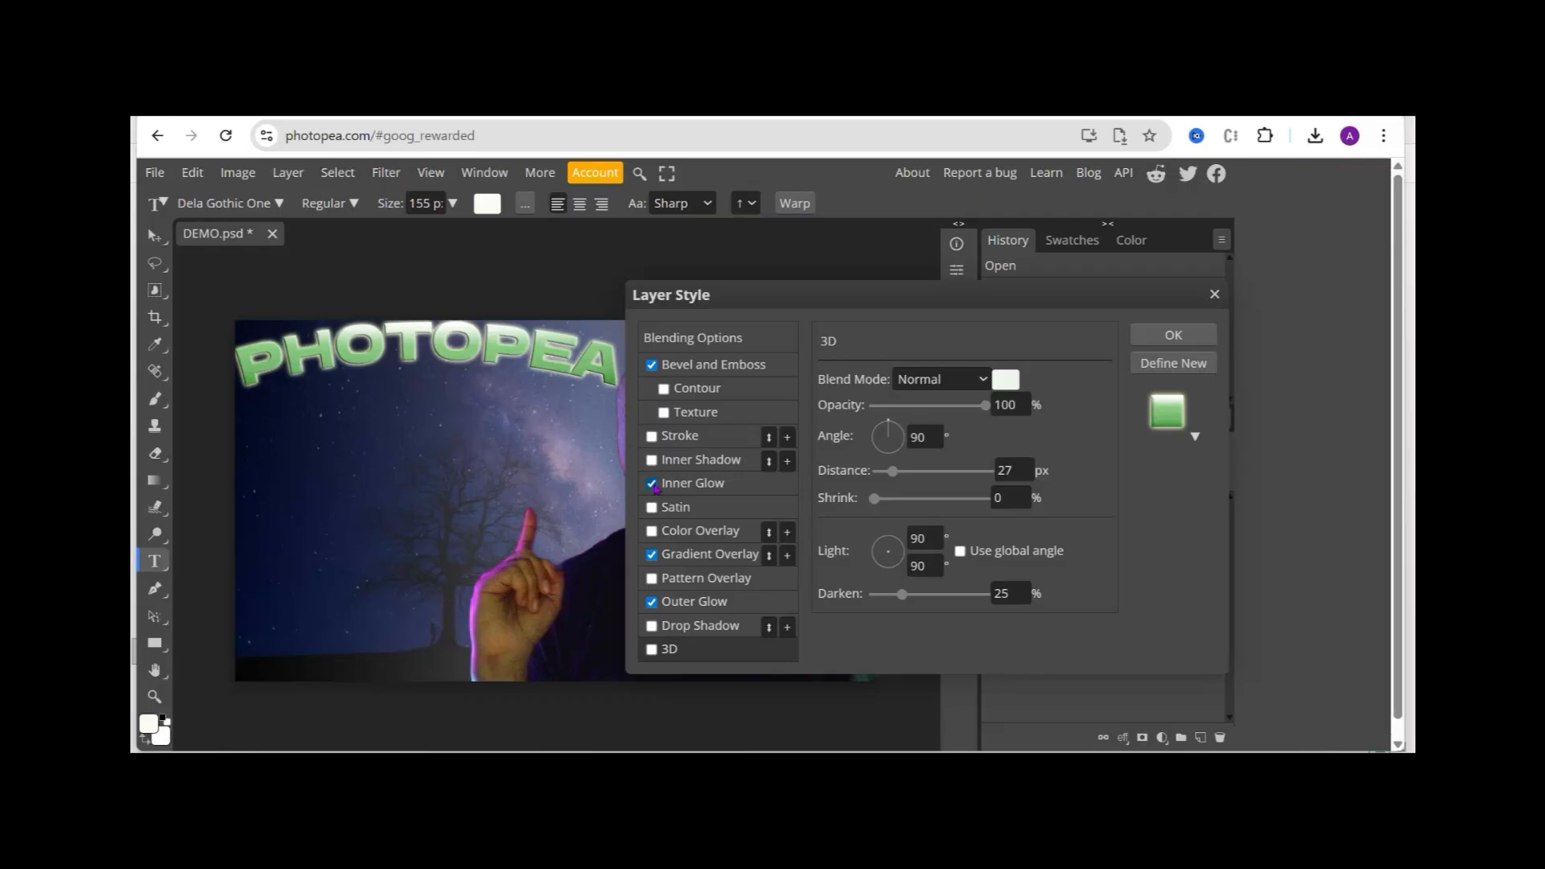
left_click(652, 484)
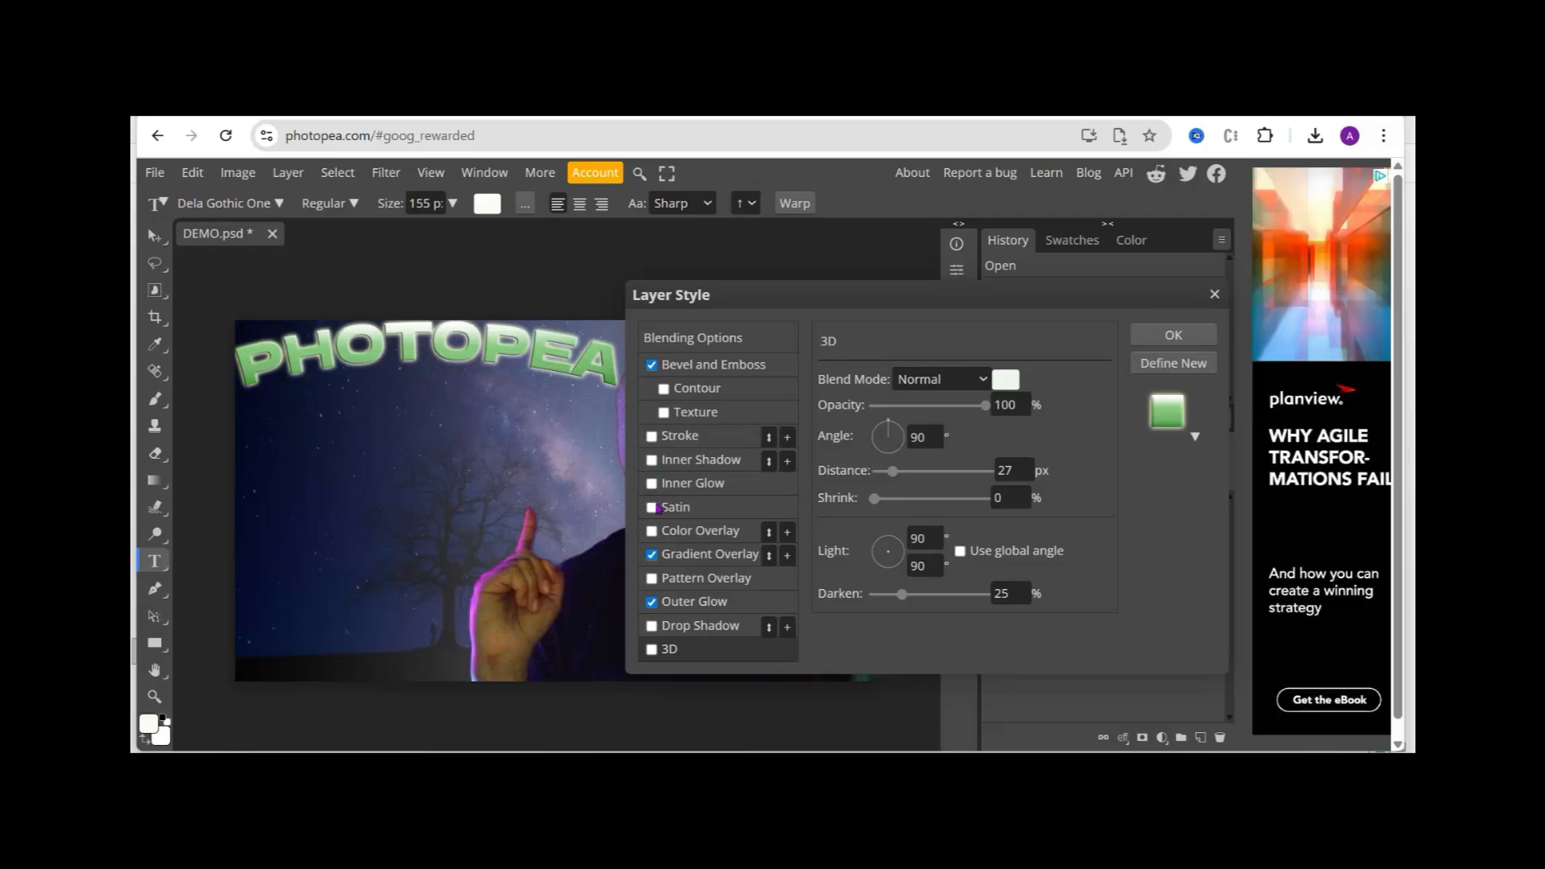
left_click(653, 508)
left_click(652, 507)
Try a Color Overlay in green #56c749 on the PHOTOPEA text, and turn the overlay off again.
left_click(652, 532)
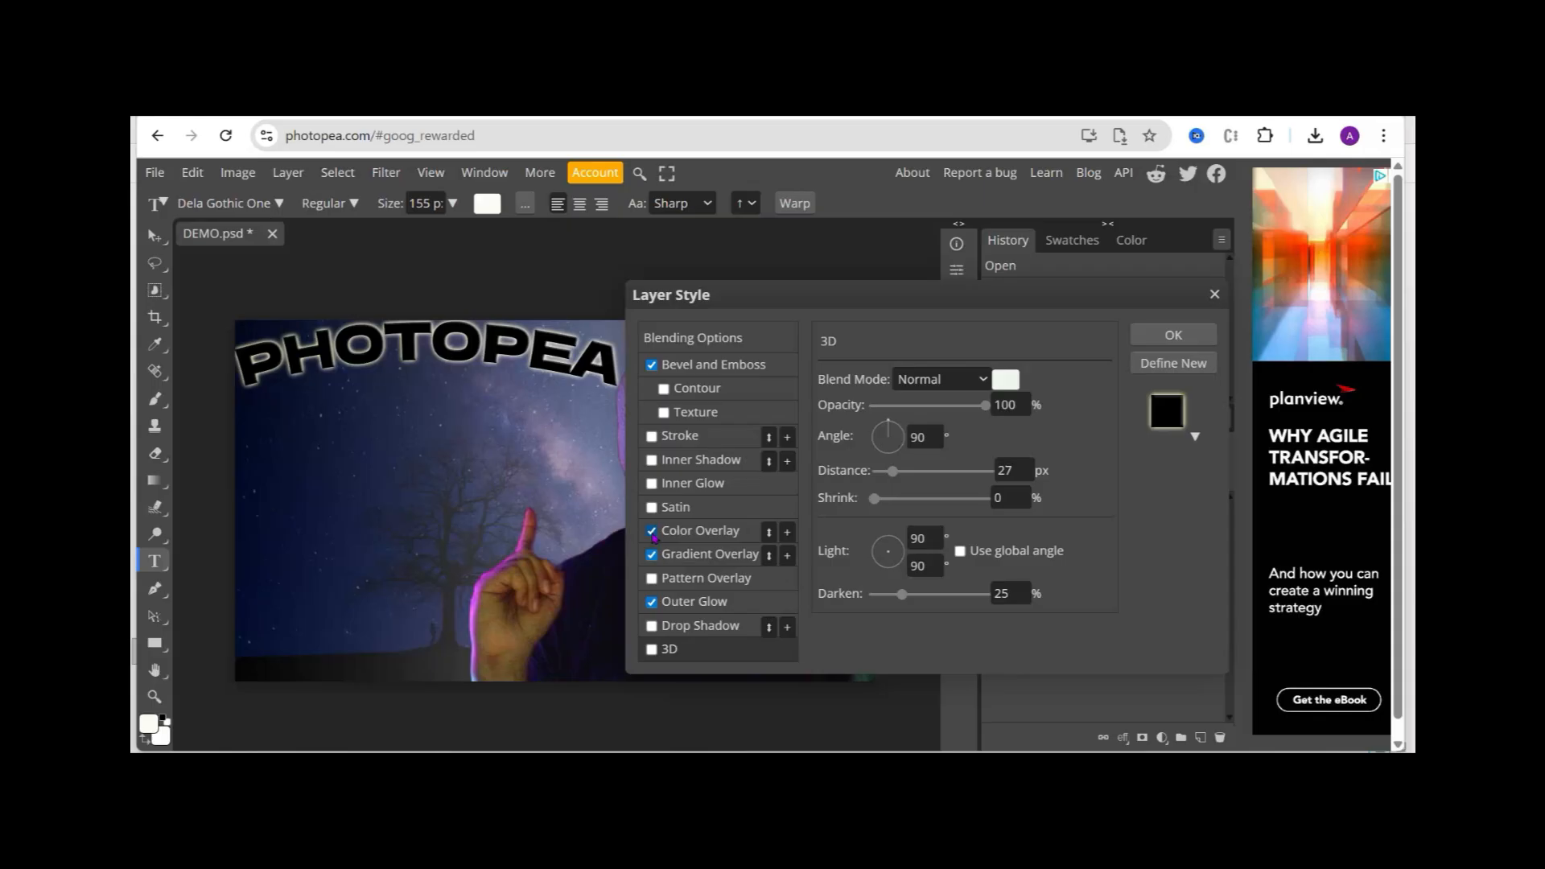
left_click(652, 532)
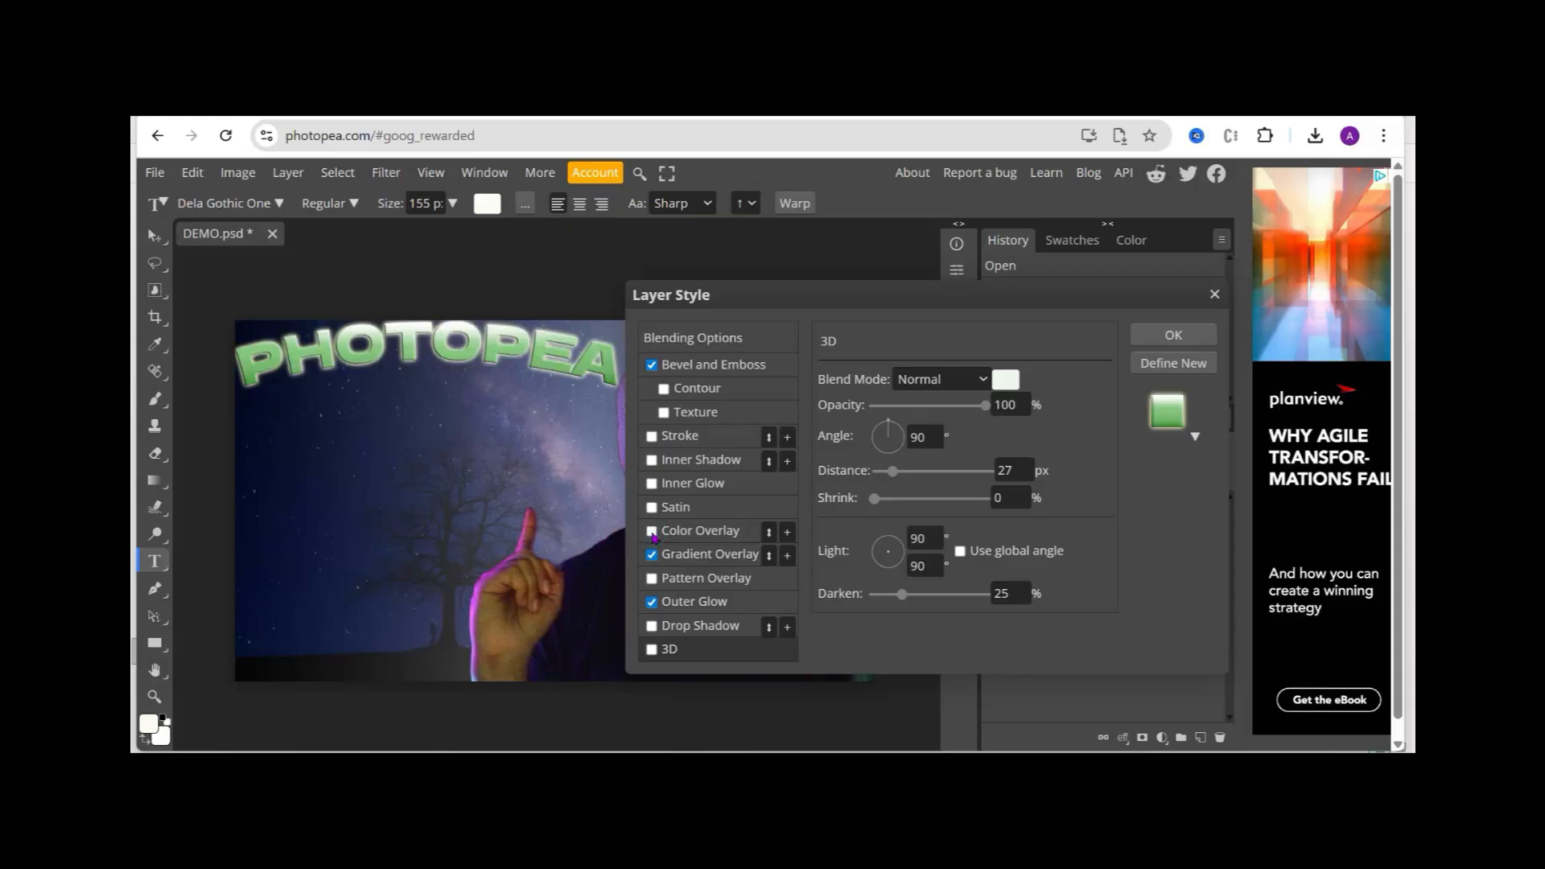
left_click(652, 532)
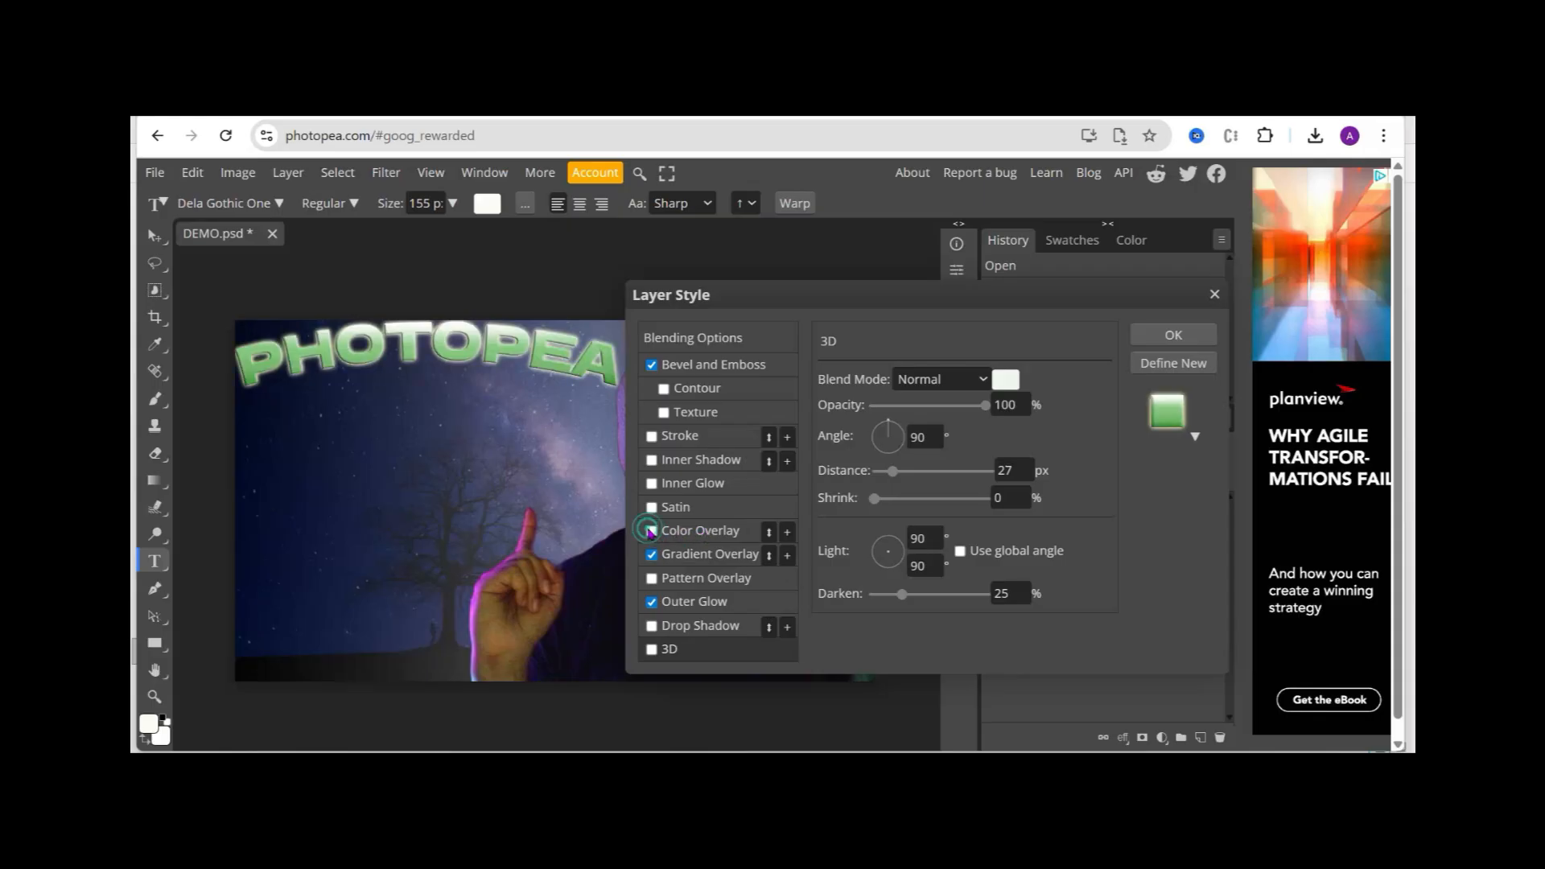
left_click(729, 531)
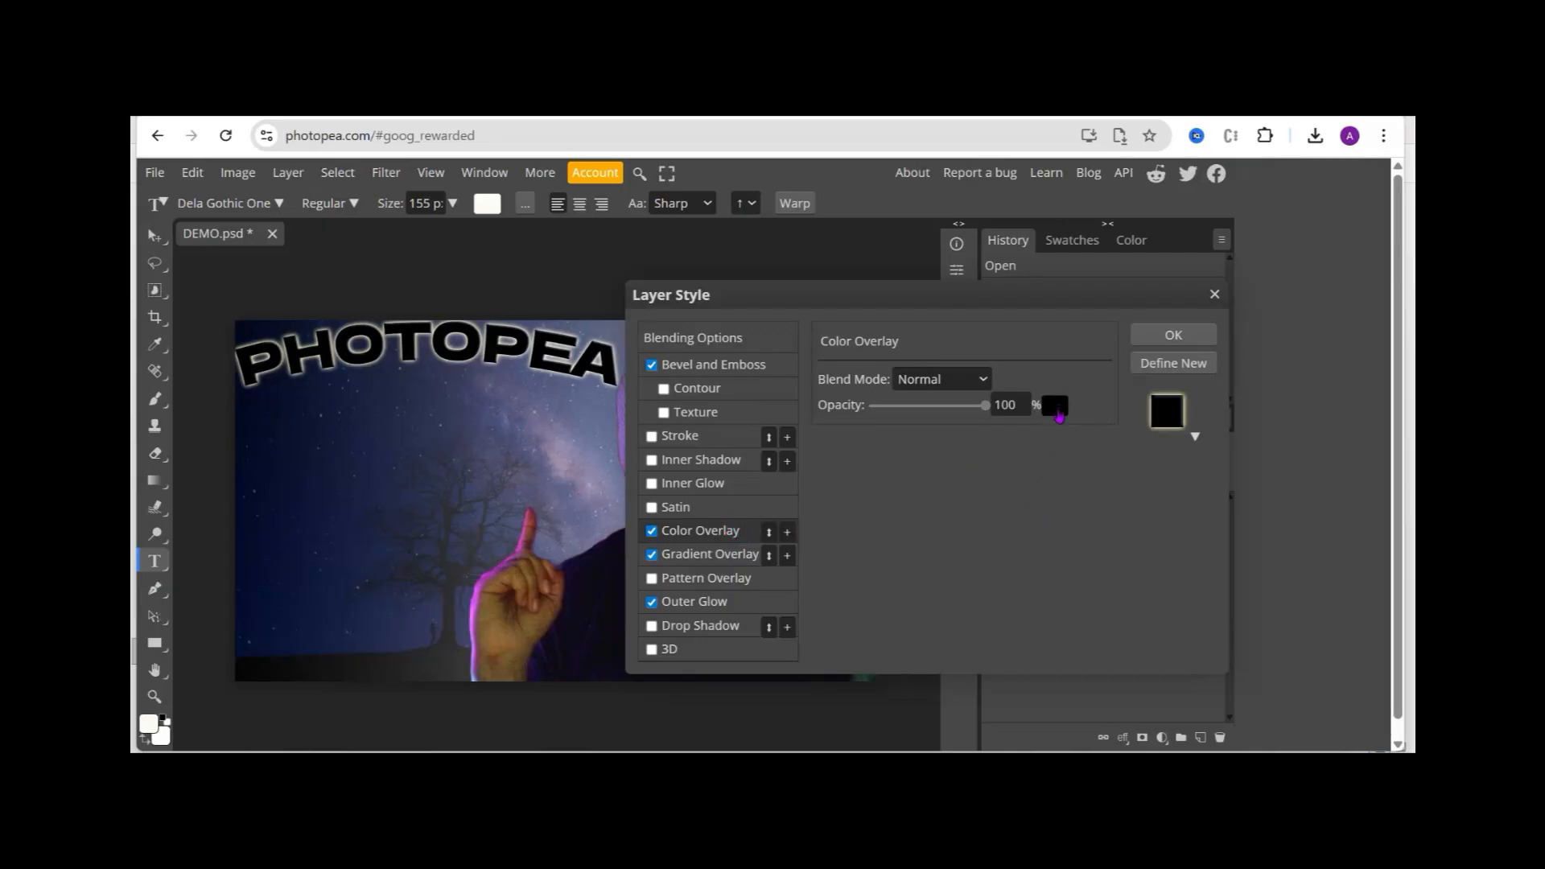
left_click(1055, 408)
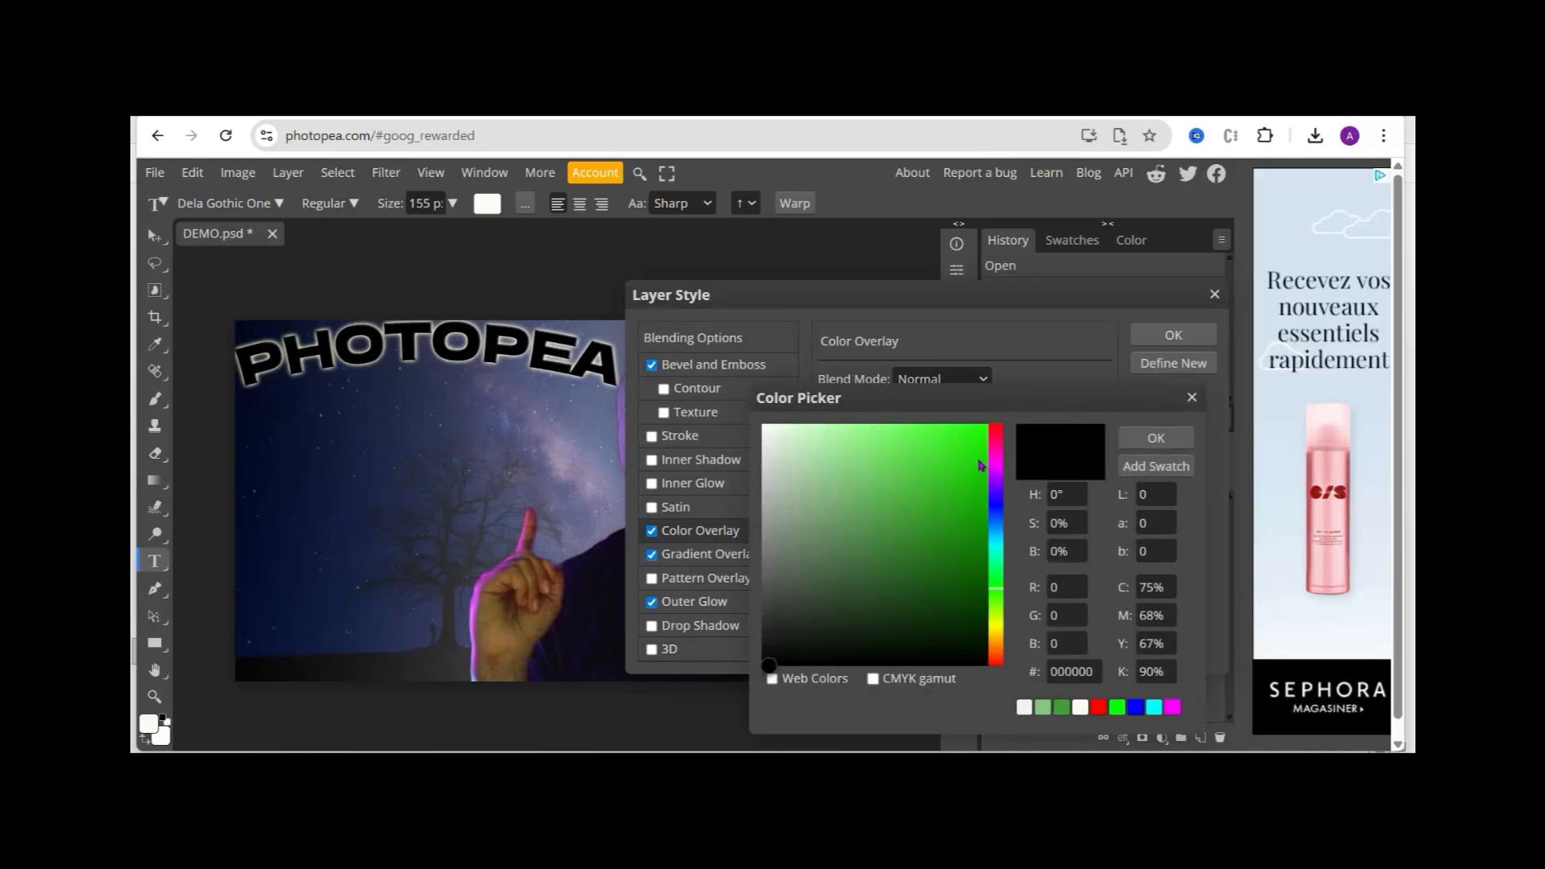
left_click(979, 461)
left_click_drag(983, 494, 859, 513)
left_click(804, 479)
left_click(906, 480)
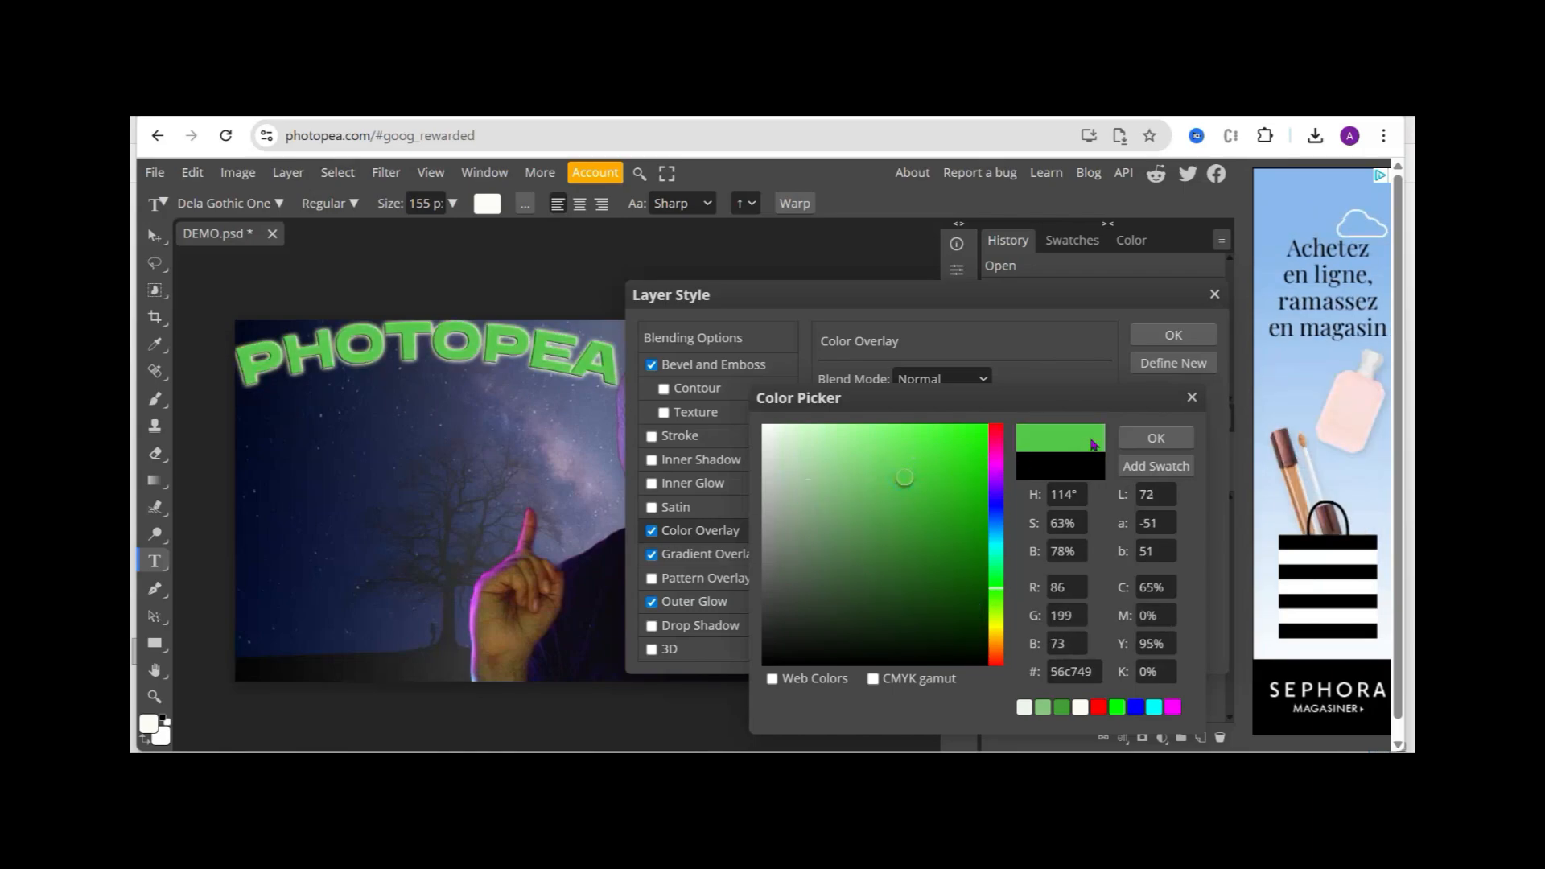
left_click(1155, 437)
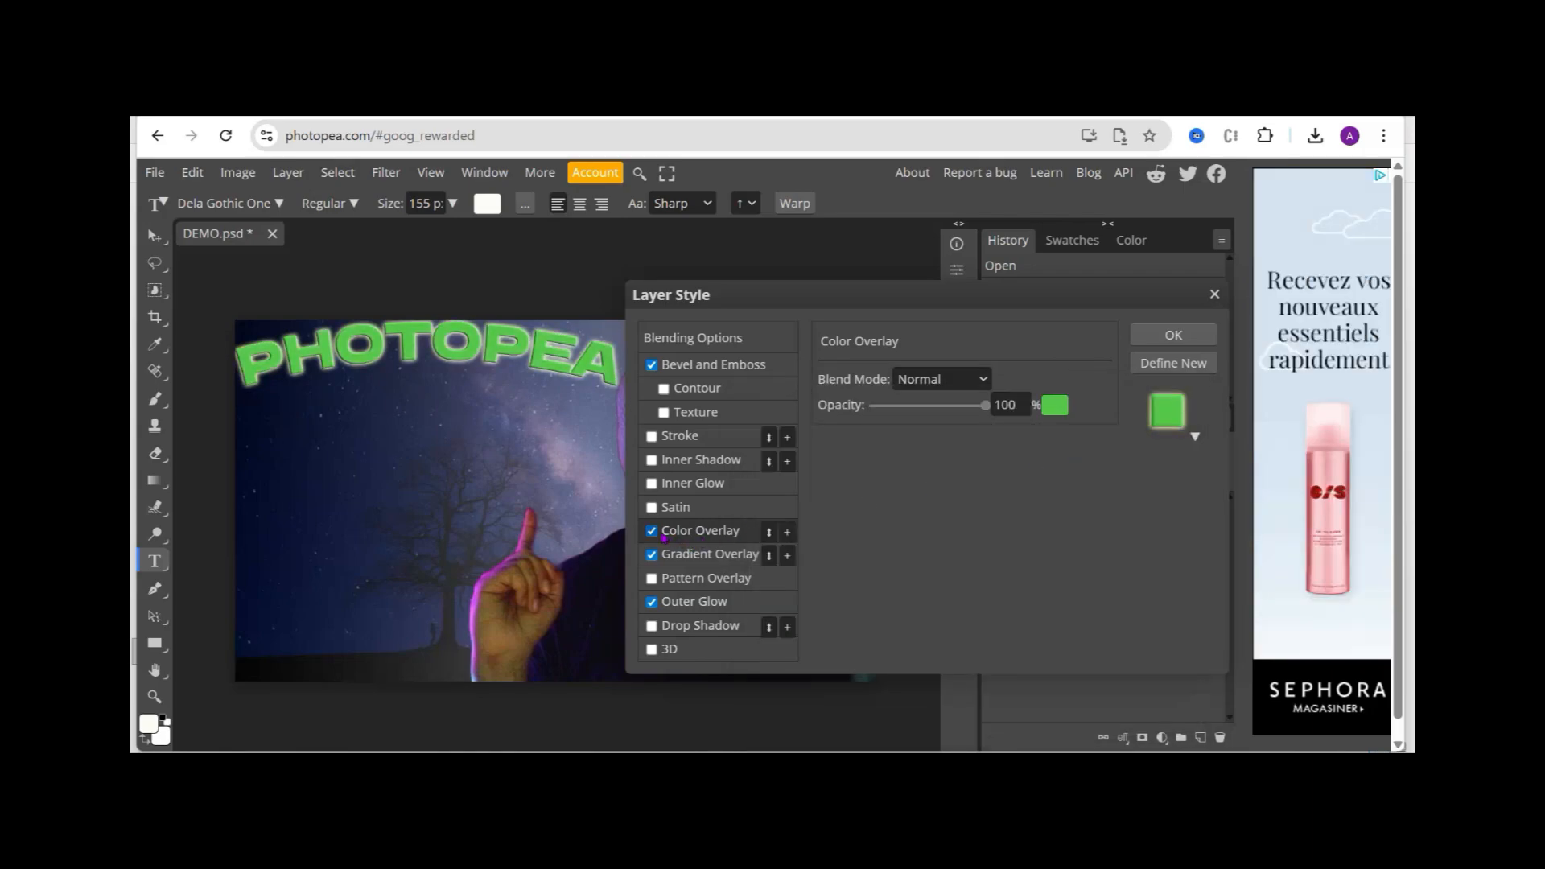
left_click(652, 531)
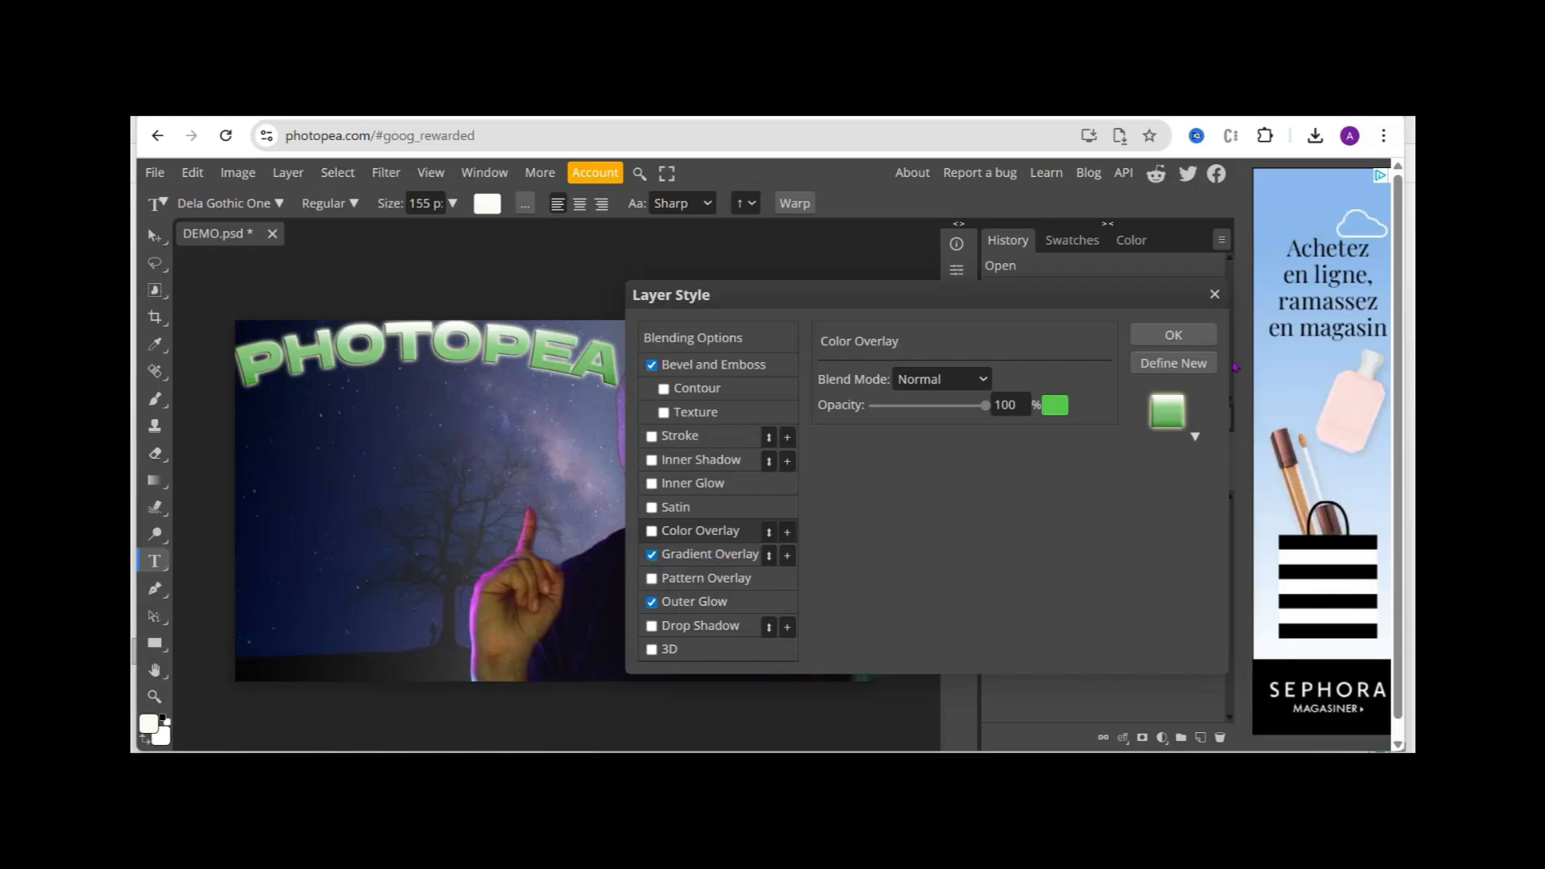
Accept the layer style of the PHOTOPEA text.
left_click(1184, 342)
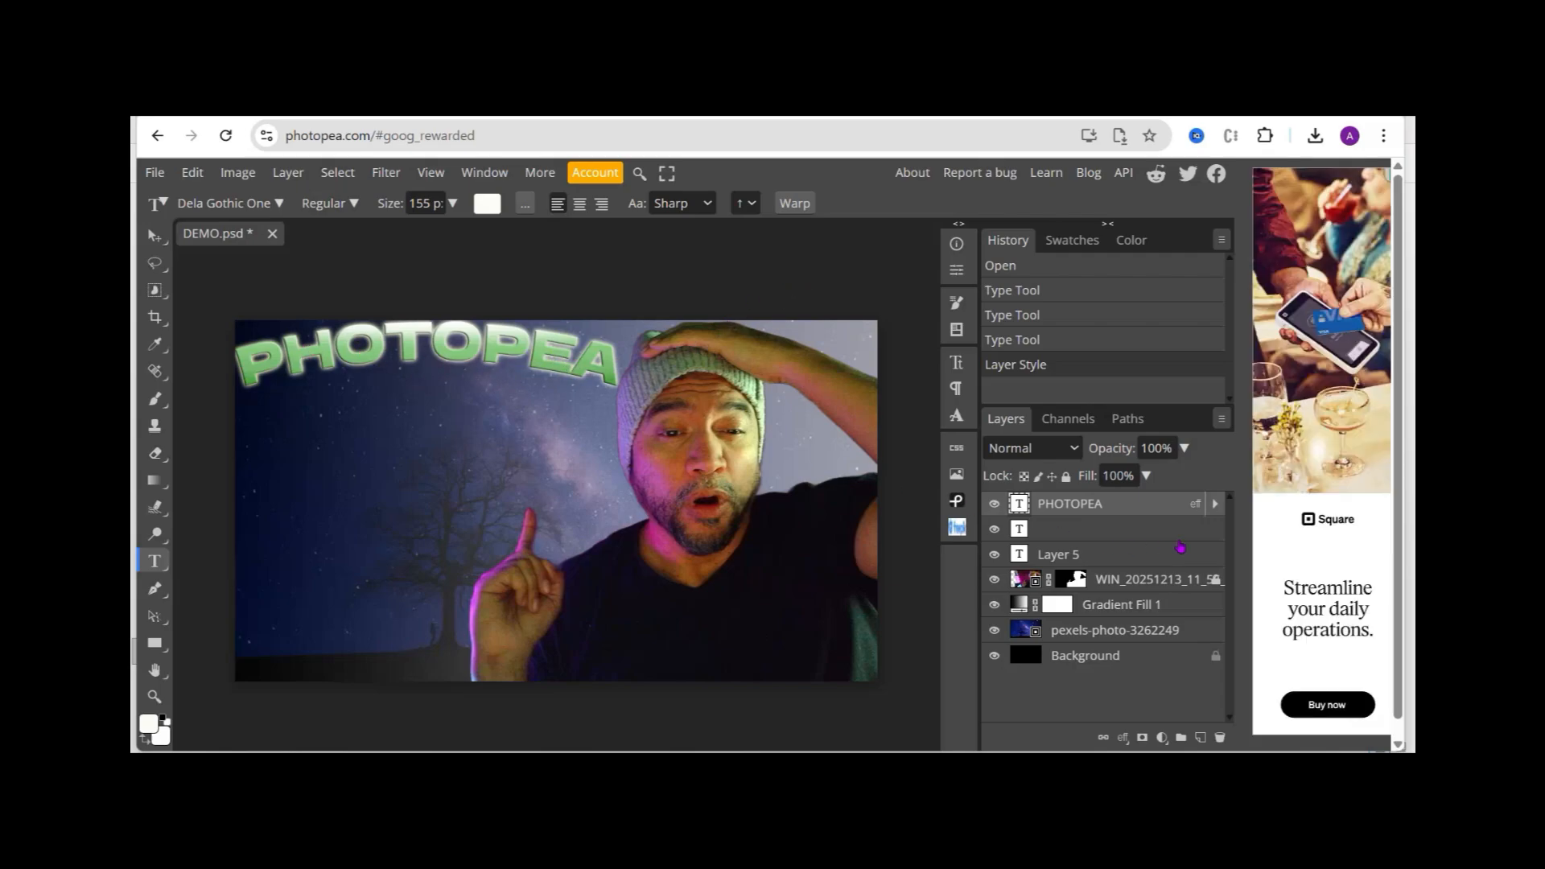
Delete the stray text layers: Text layer 7, the unnamed text layer and Layer 5.
right_click(1151, 516)
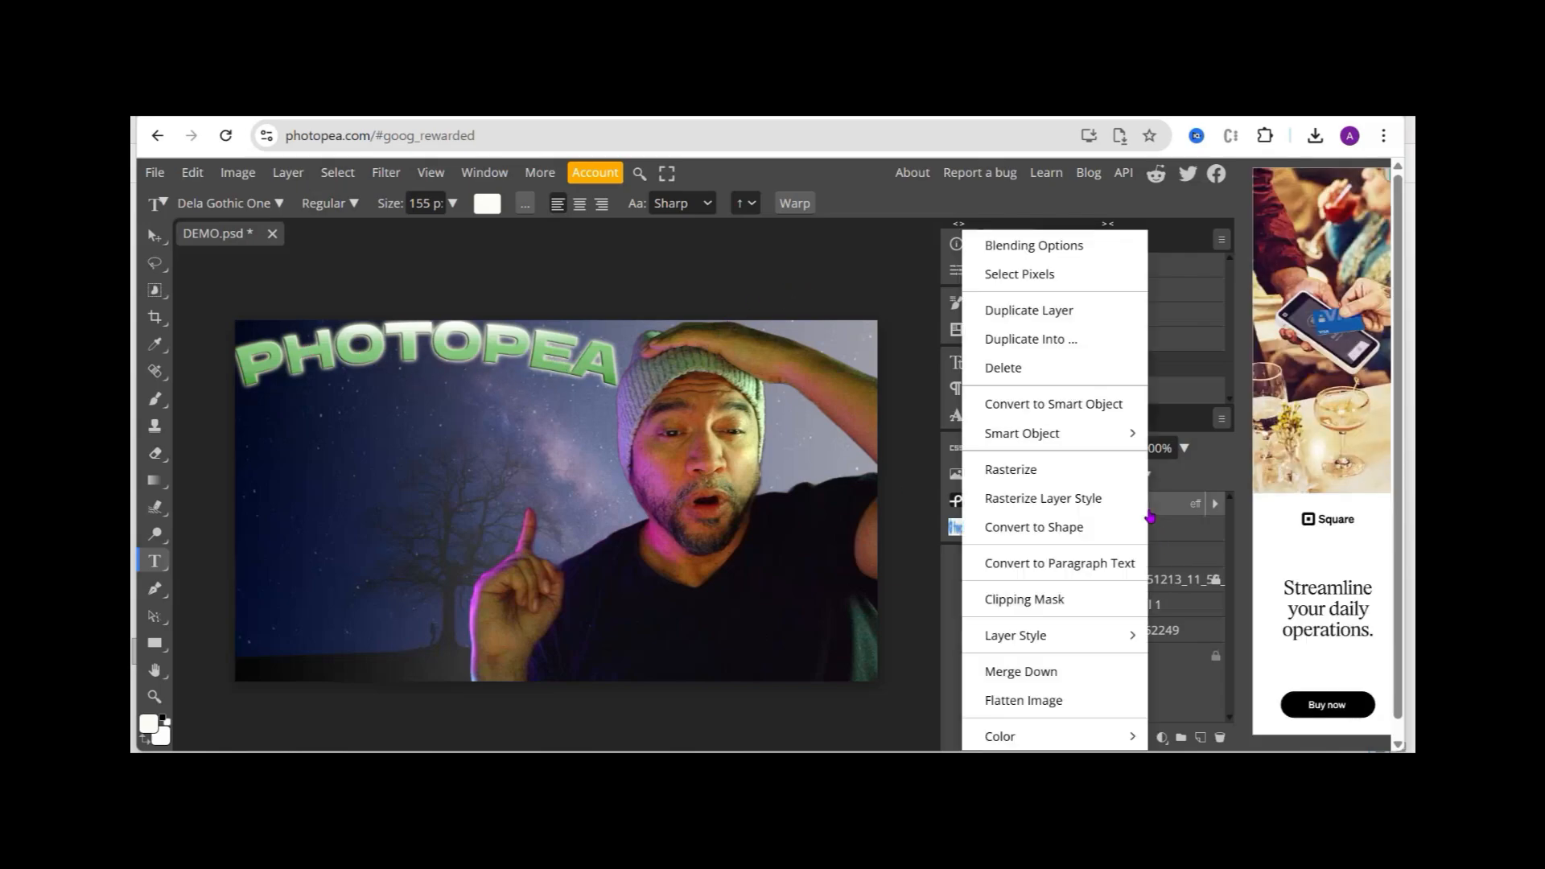
left_click(920, 579)
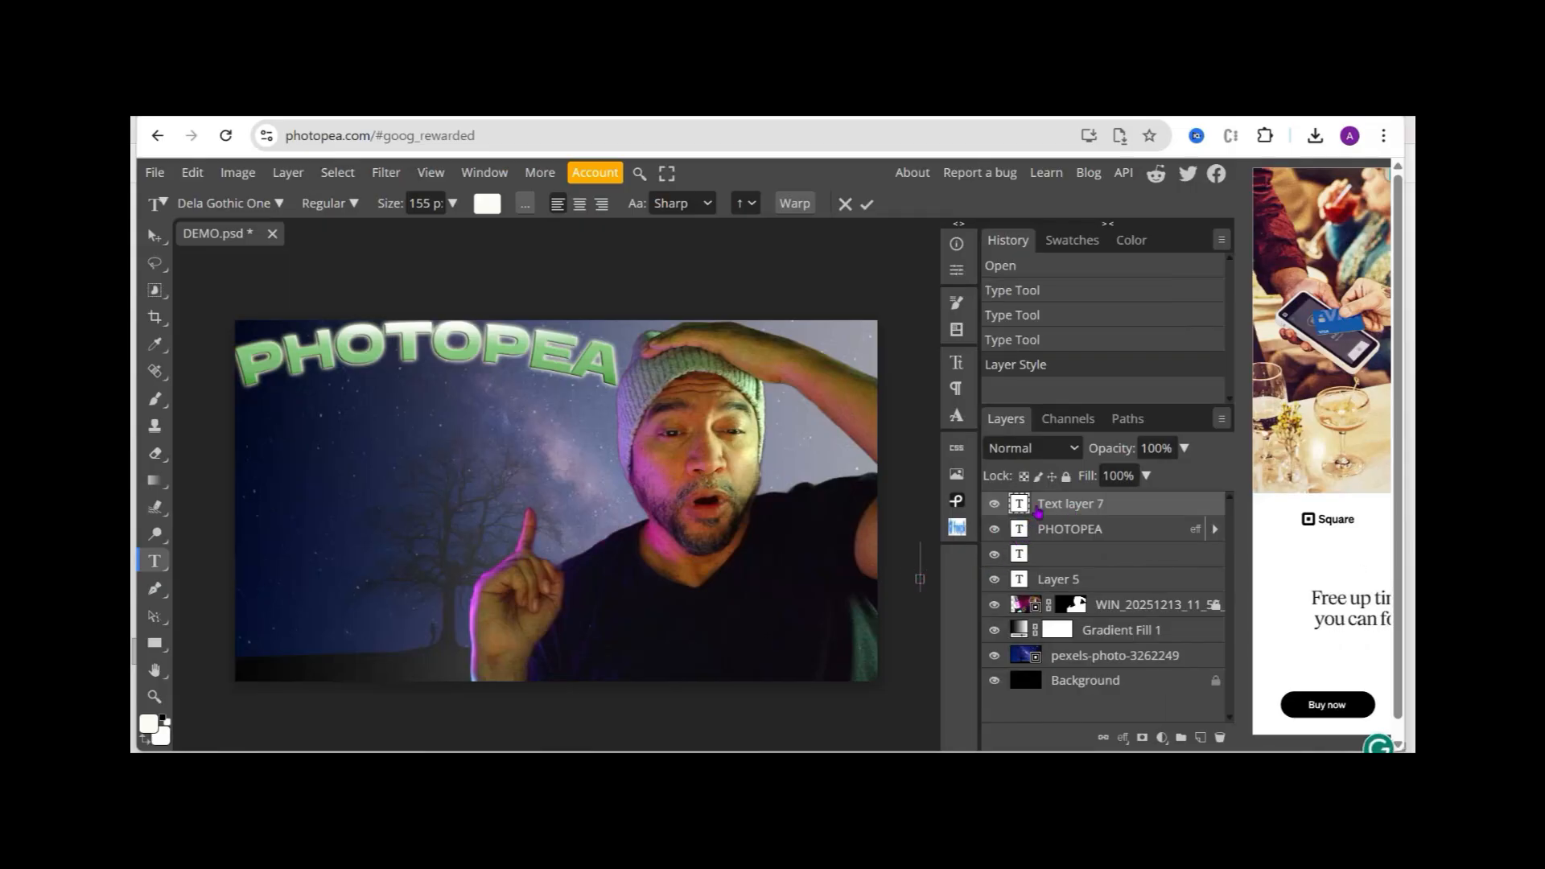
right_click(1108, 505)
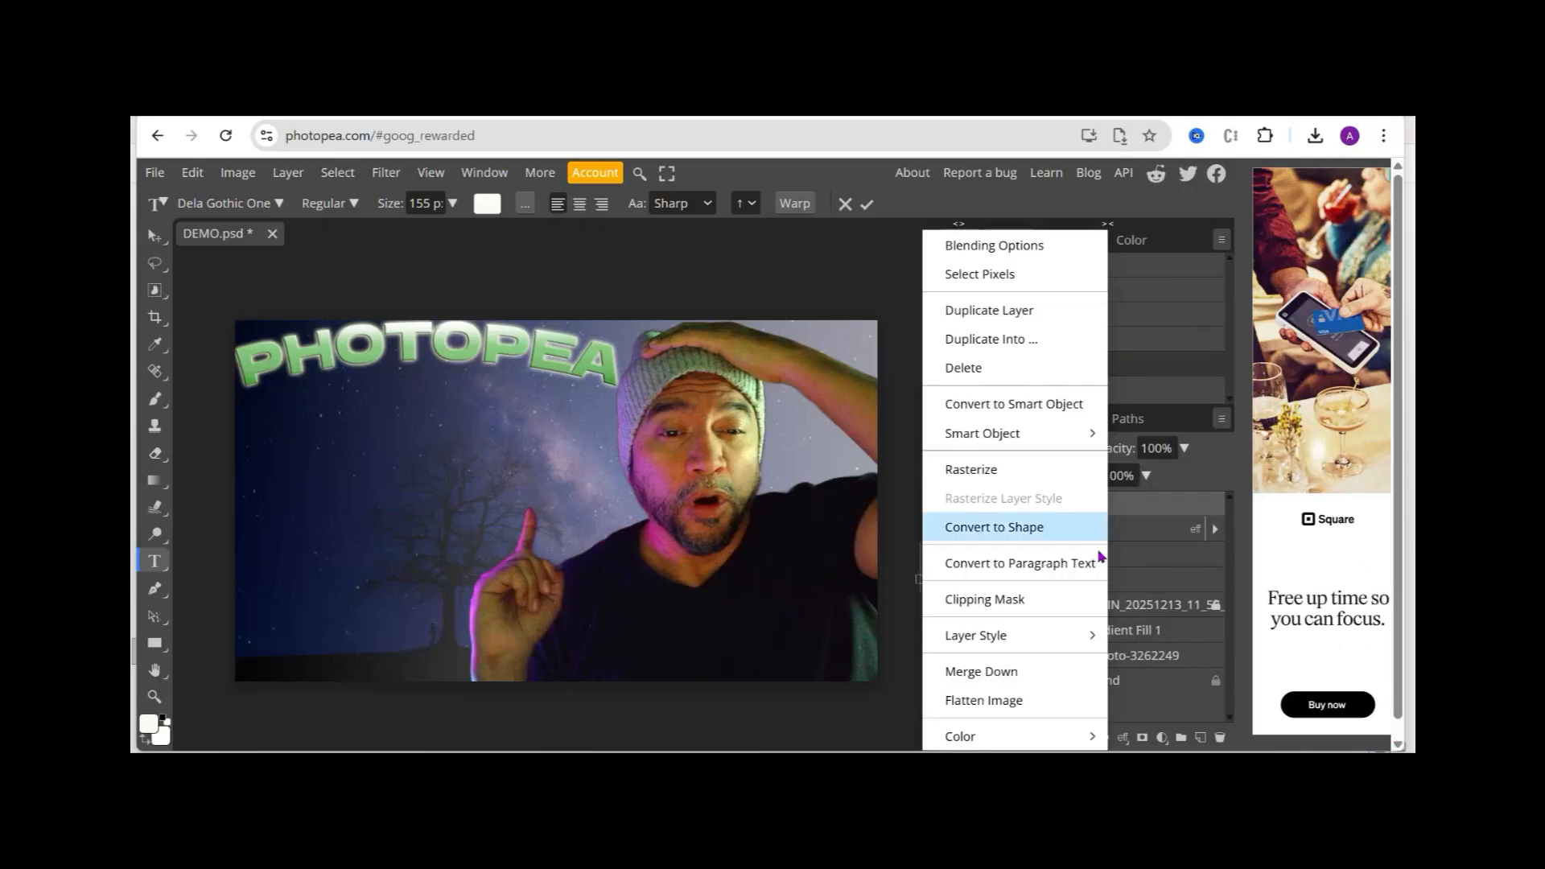
left_click(993, 381)
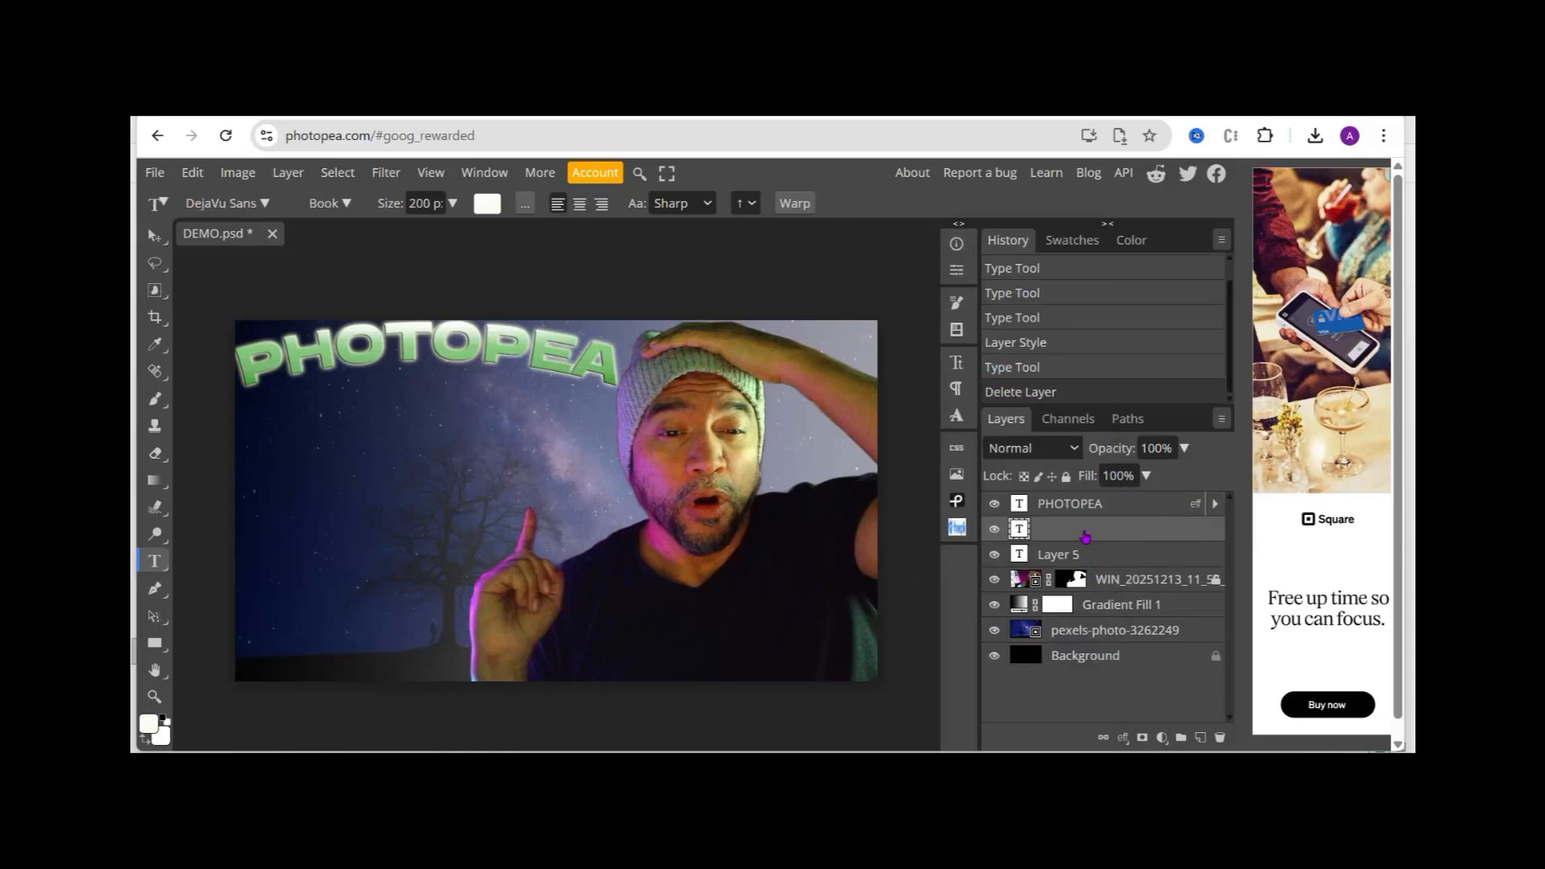
right_click(1085, 537)
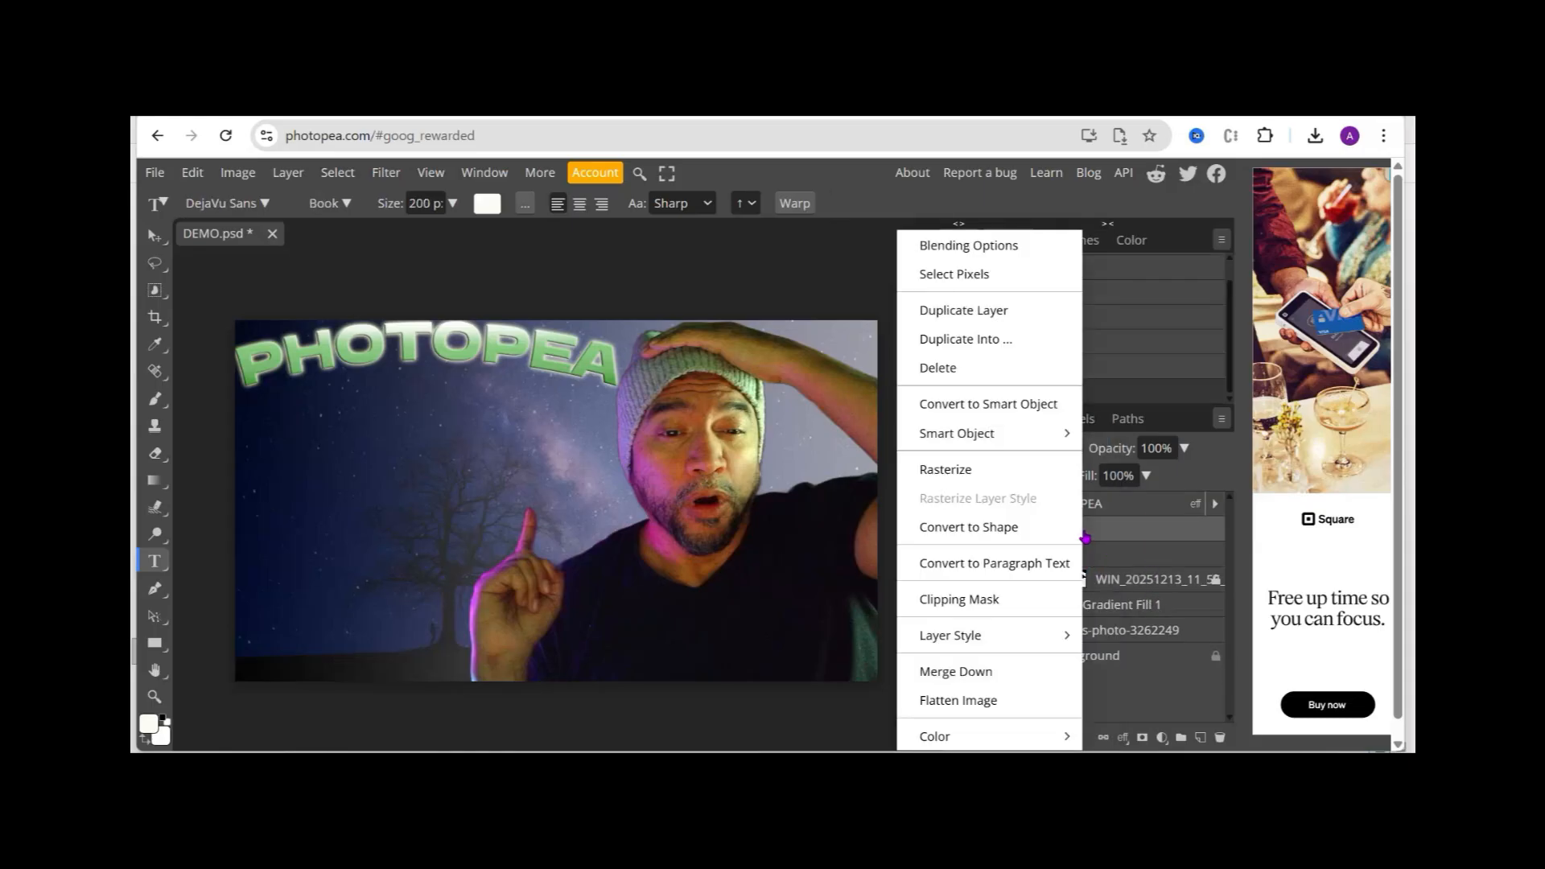
left_click(952, 371)
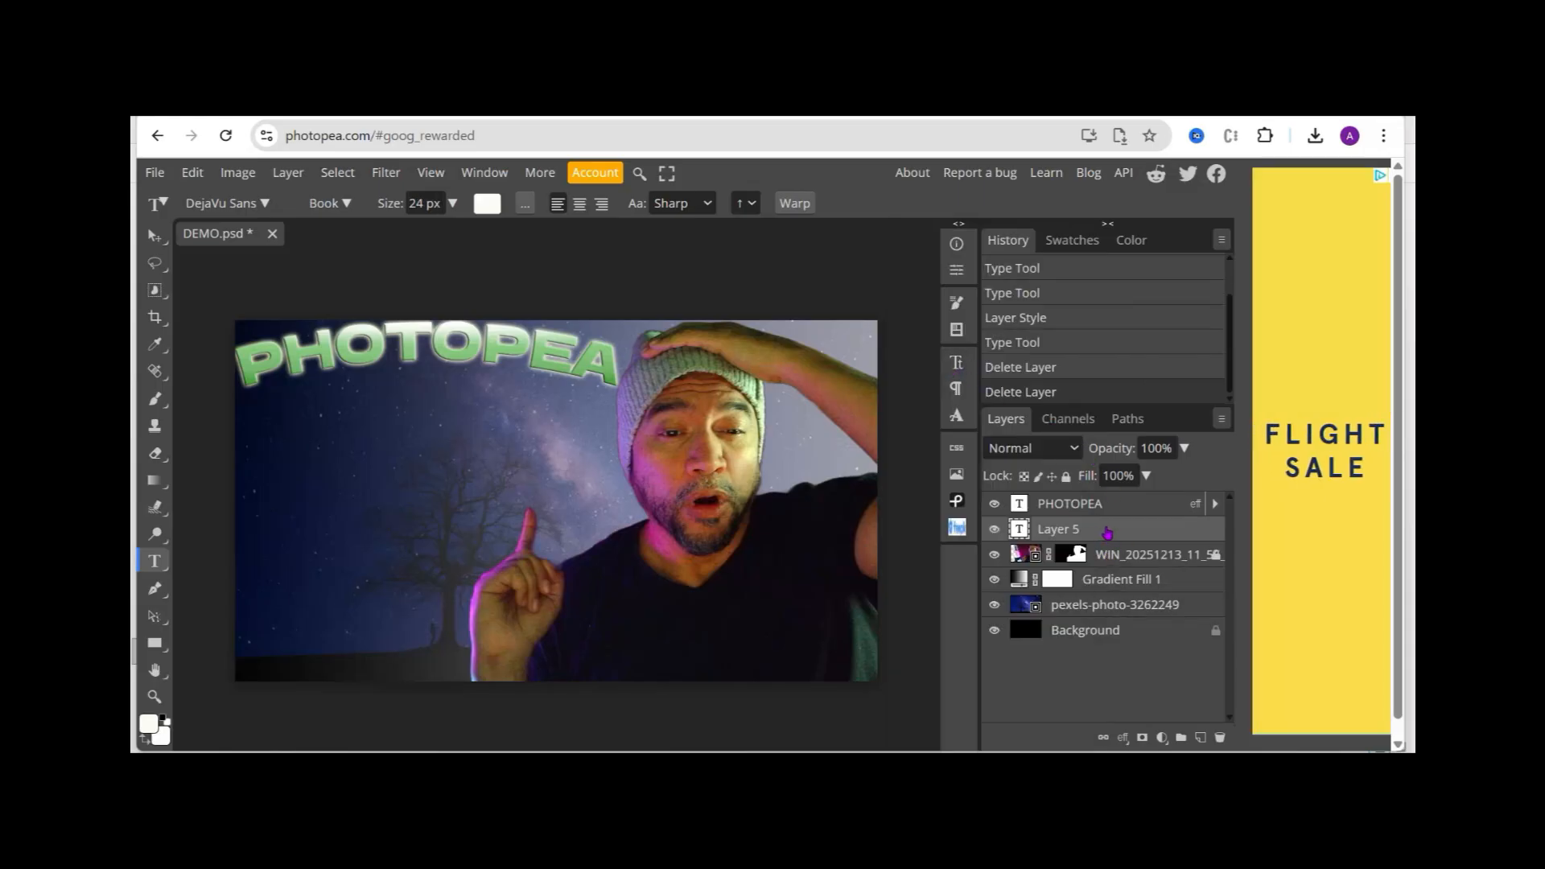
right_click(1107, 532)
left_click(966, 368)
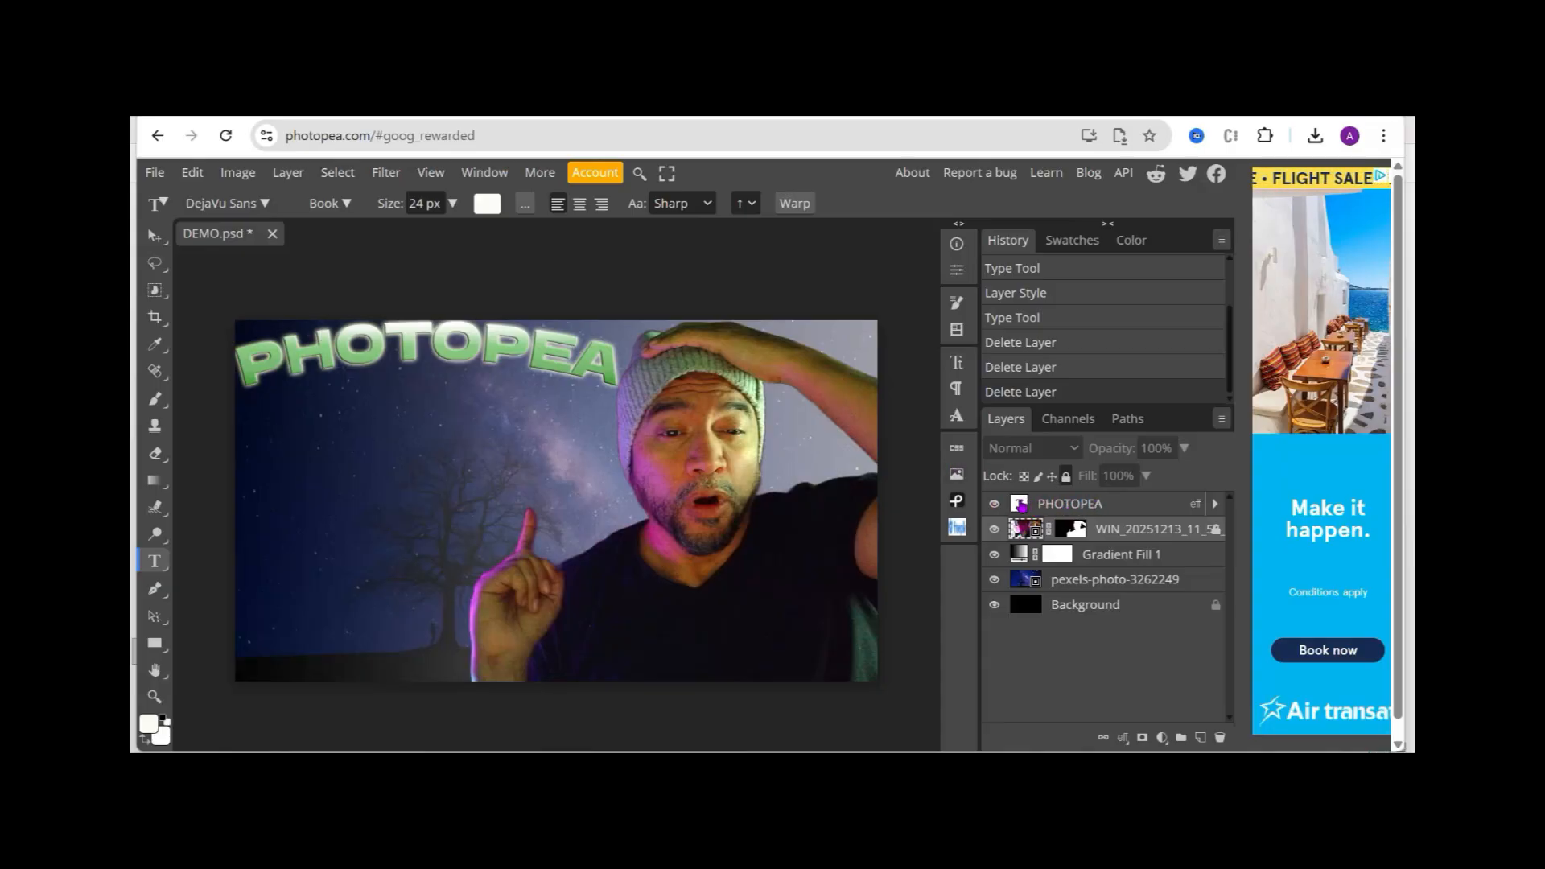
Select the PHOTOPEA text layer and open its Blending Options.
left_click(1021, 505)
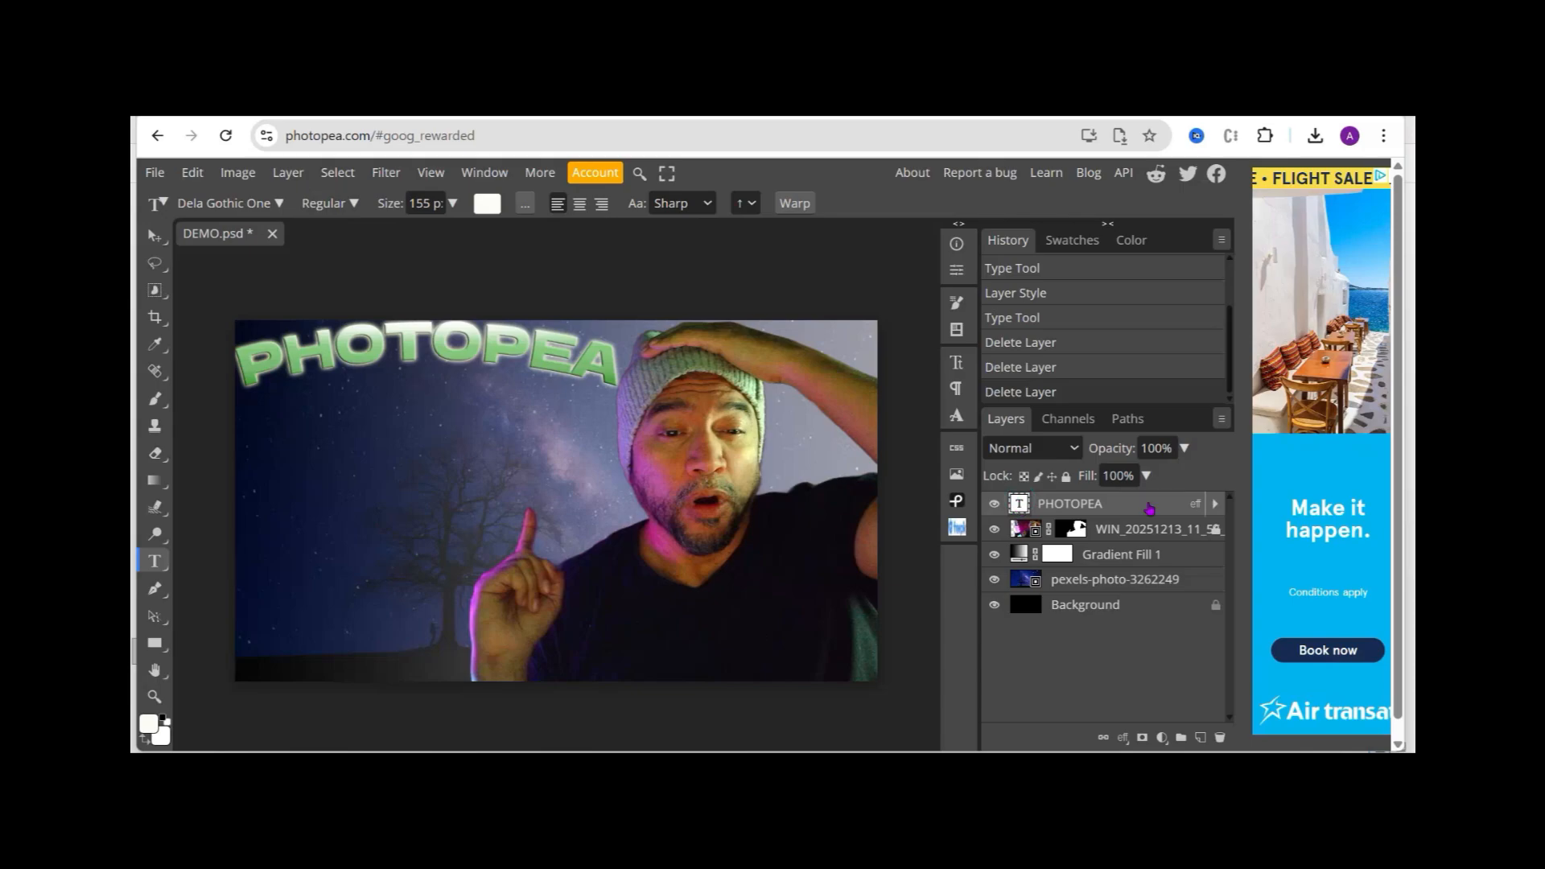
right_click(1149, 508)
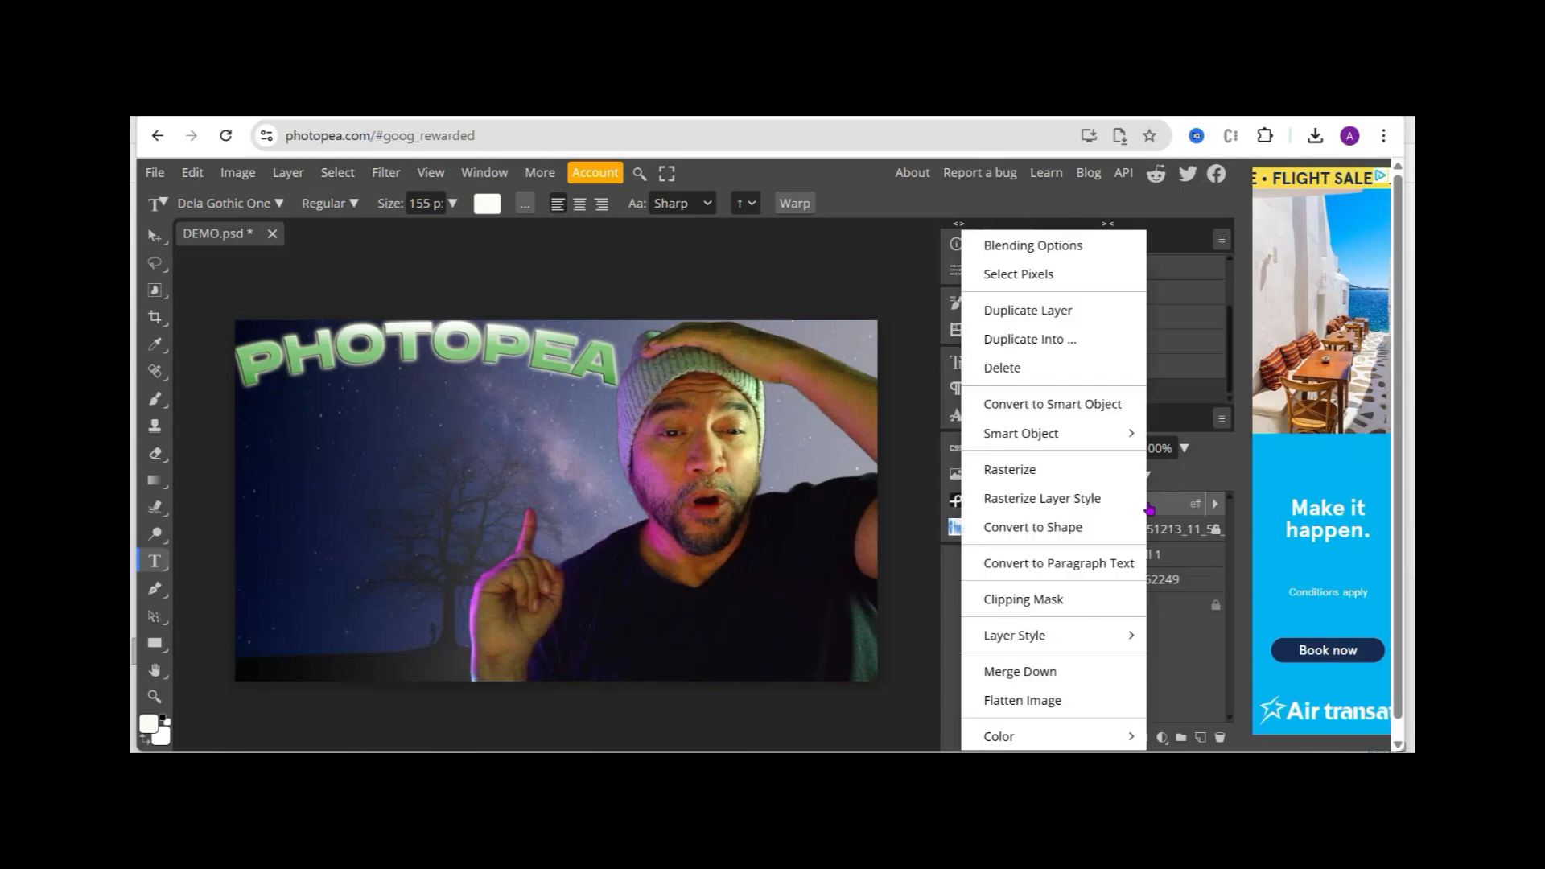
left_click(1065, 254)
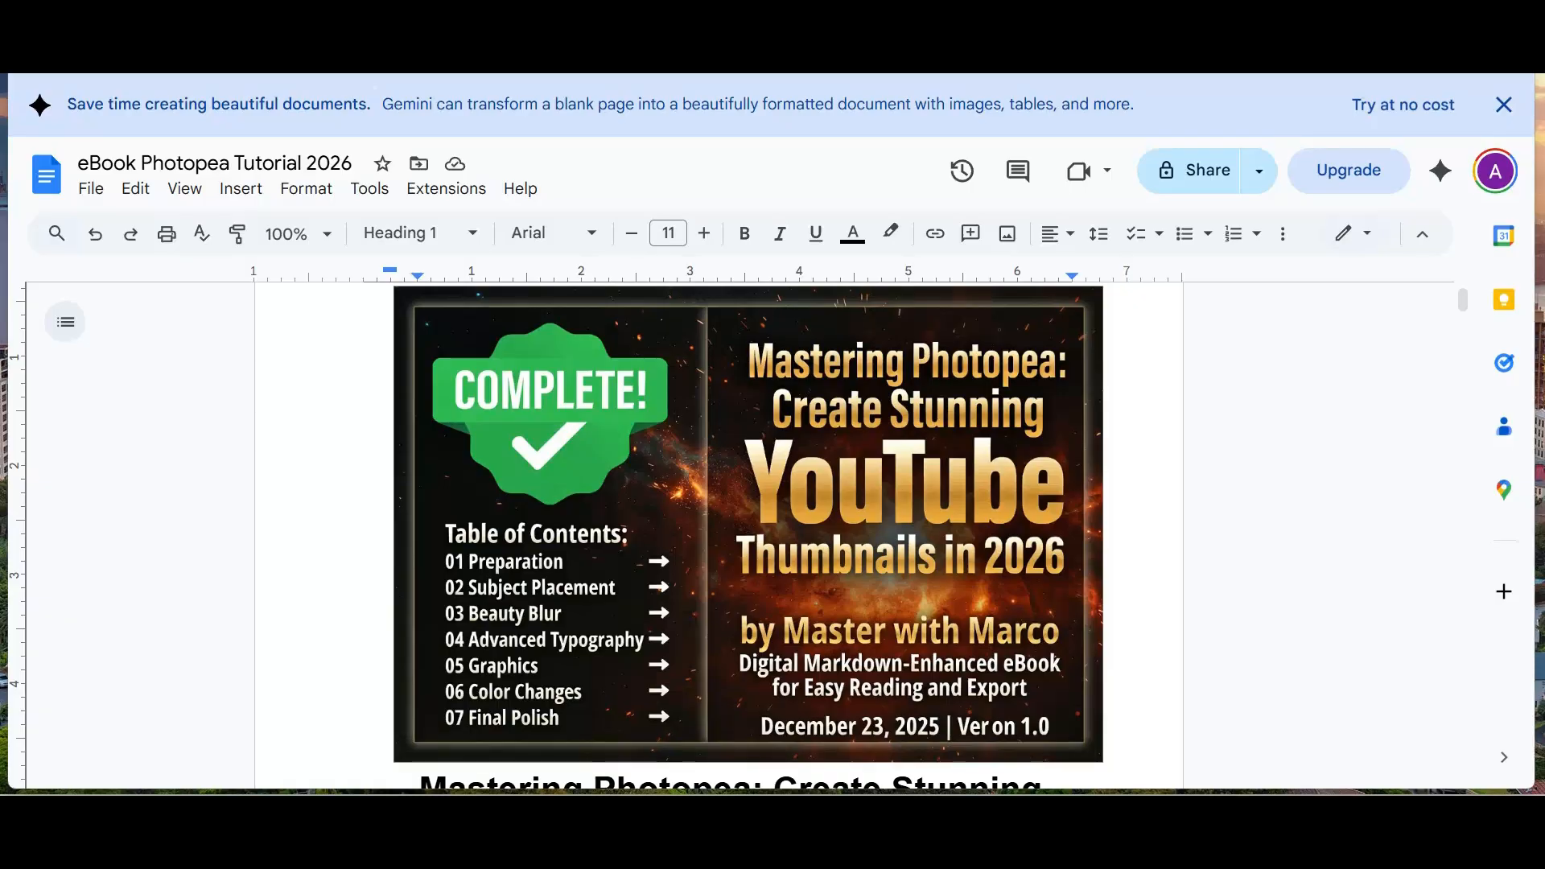
Read through the table of contents of the eBook Photopea Tutorial 2026 document in Google Docs, and return to its cover.
scroll(749, 523, "down", 5)
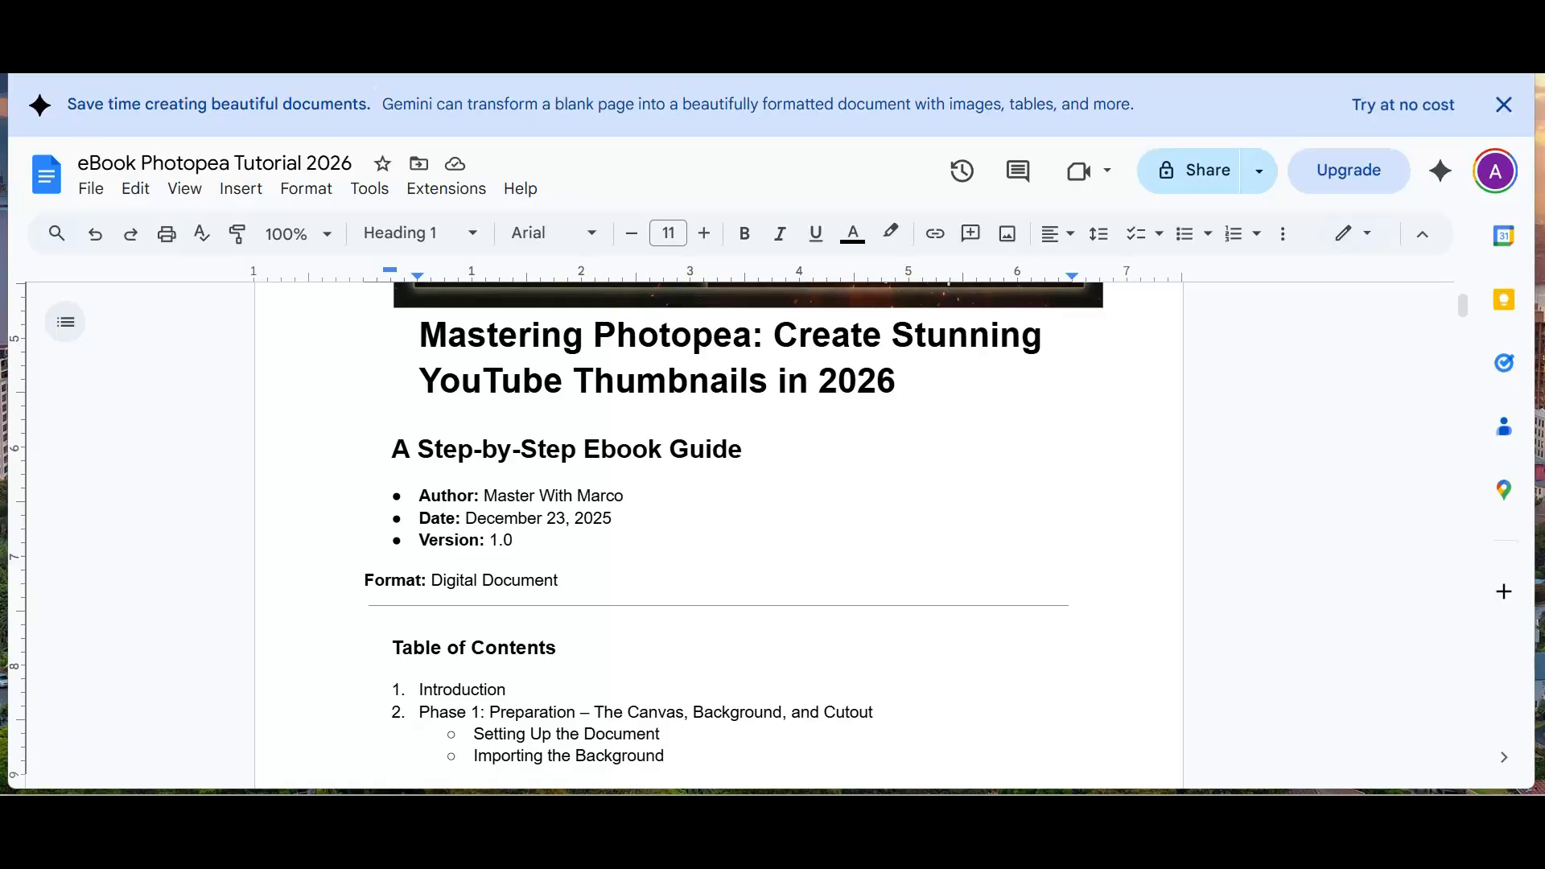
scroll(206, 323, "down", 4)
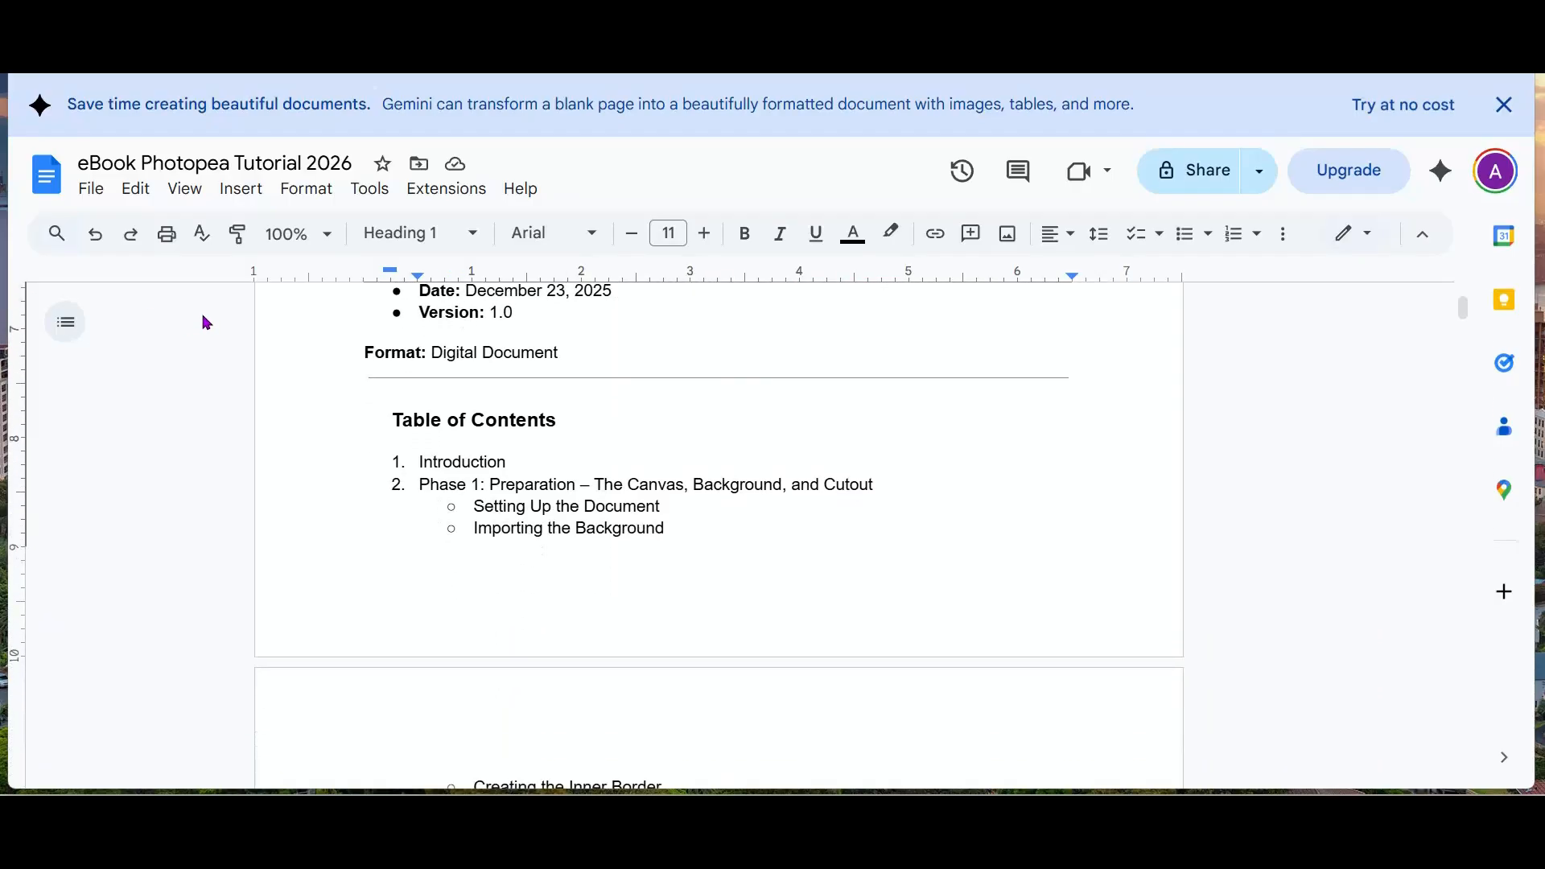
scroll(206, 323, "down", 5)
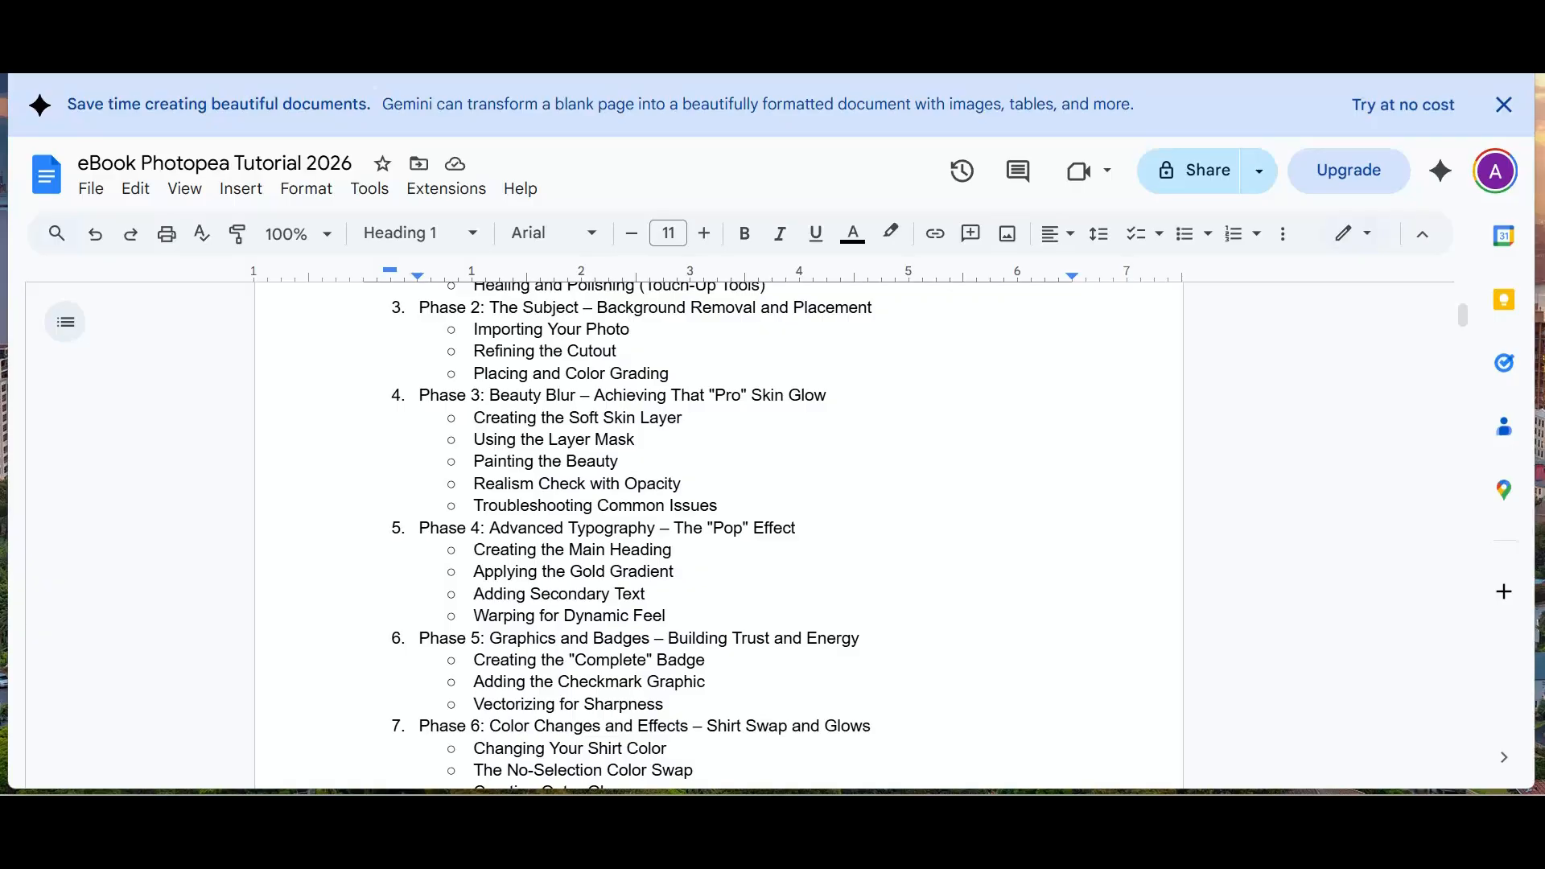
scroll(342, 395, "down", 4)
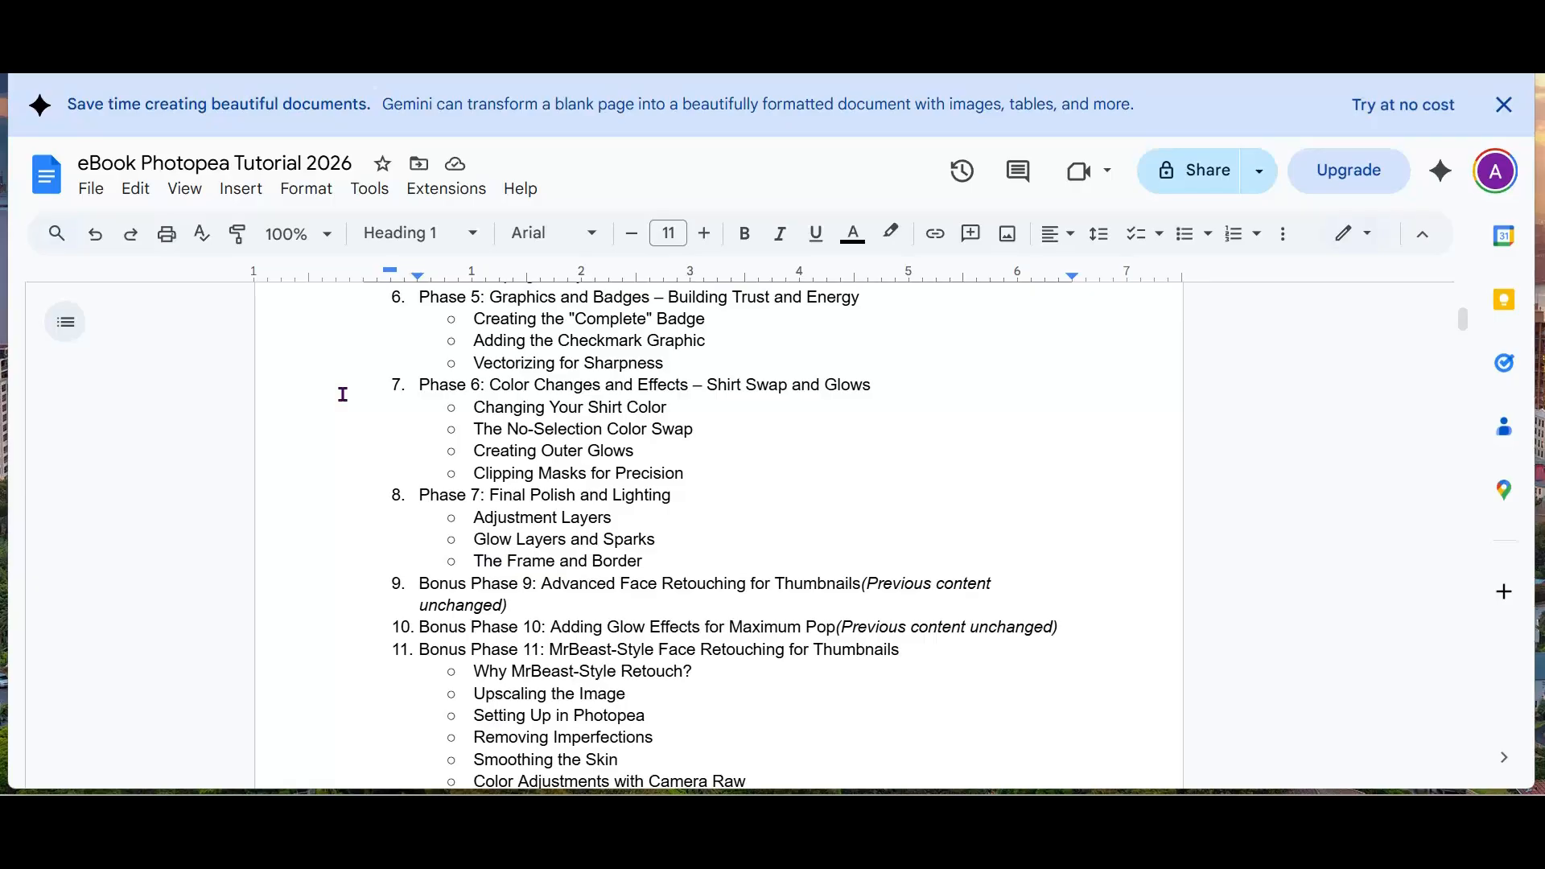
scroll(343, 394, "down", 3)
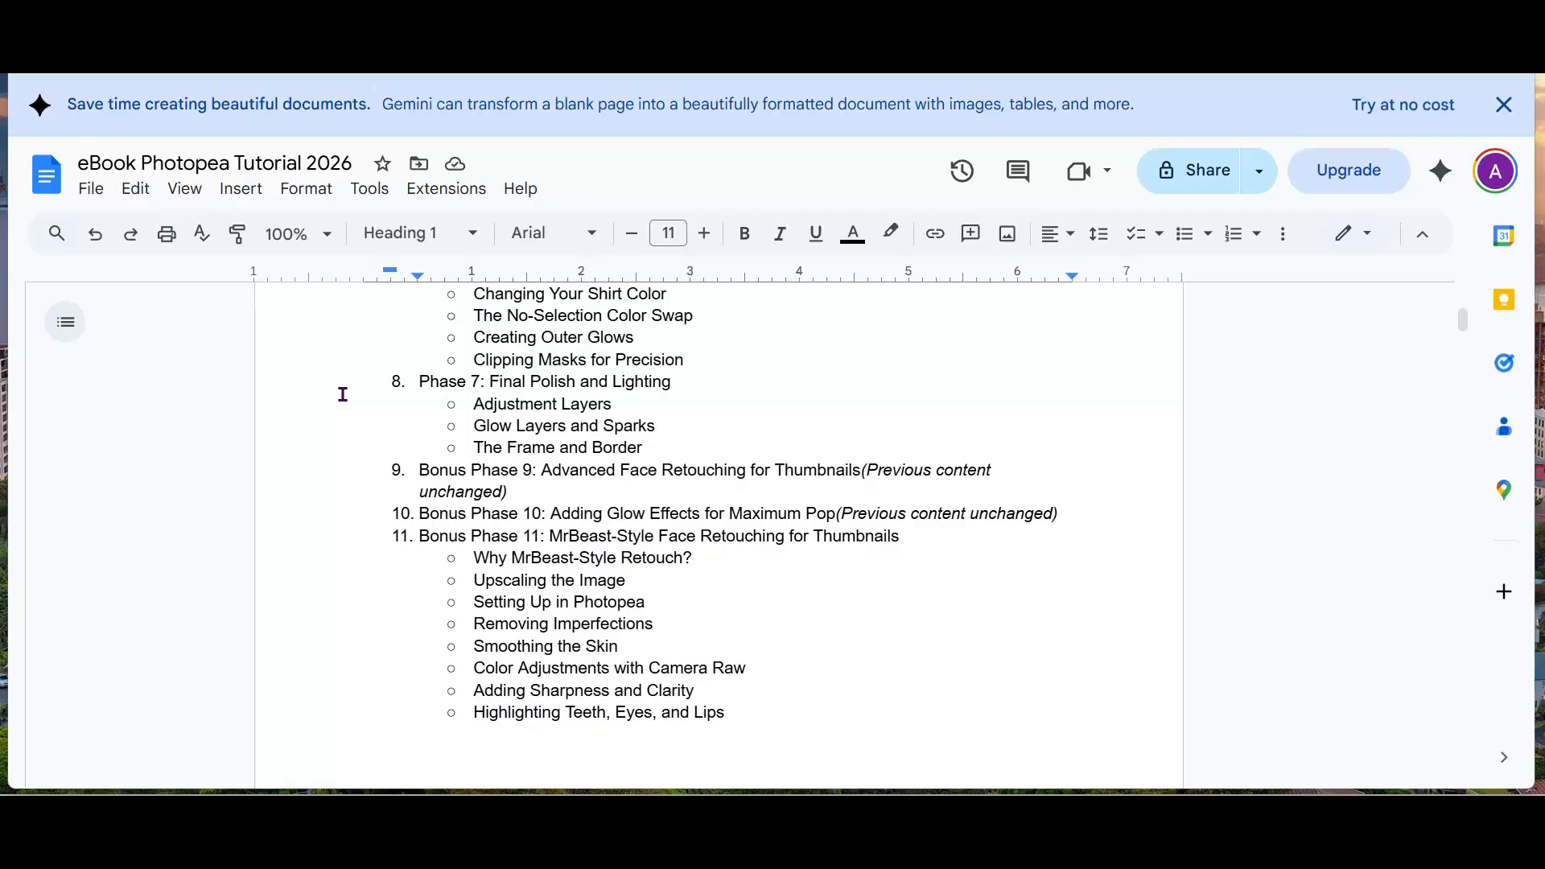
scroll(342, 394, "down", 5)
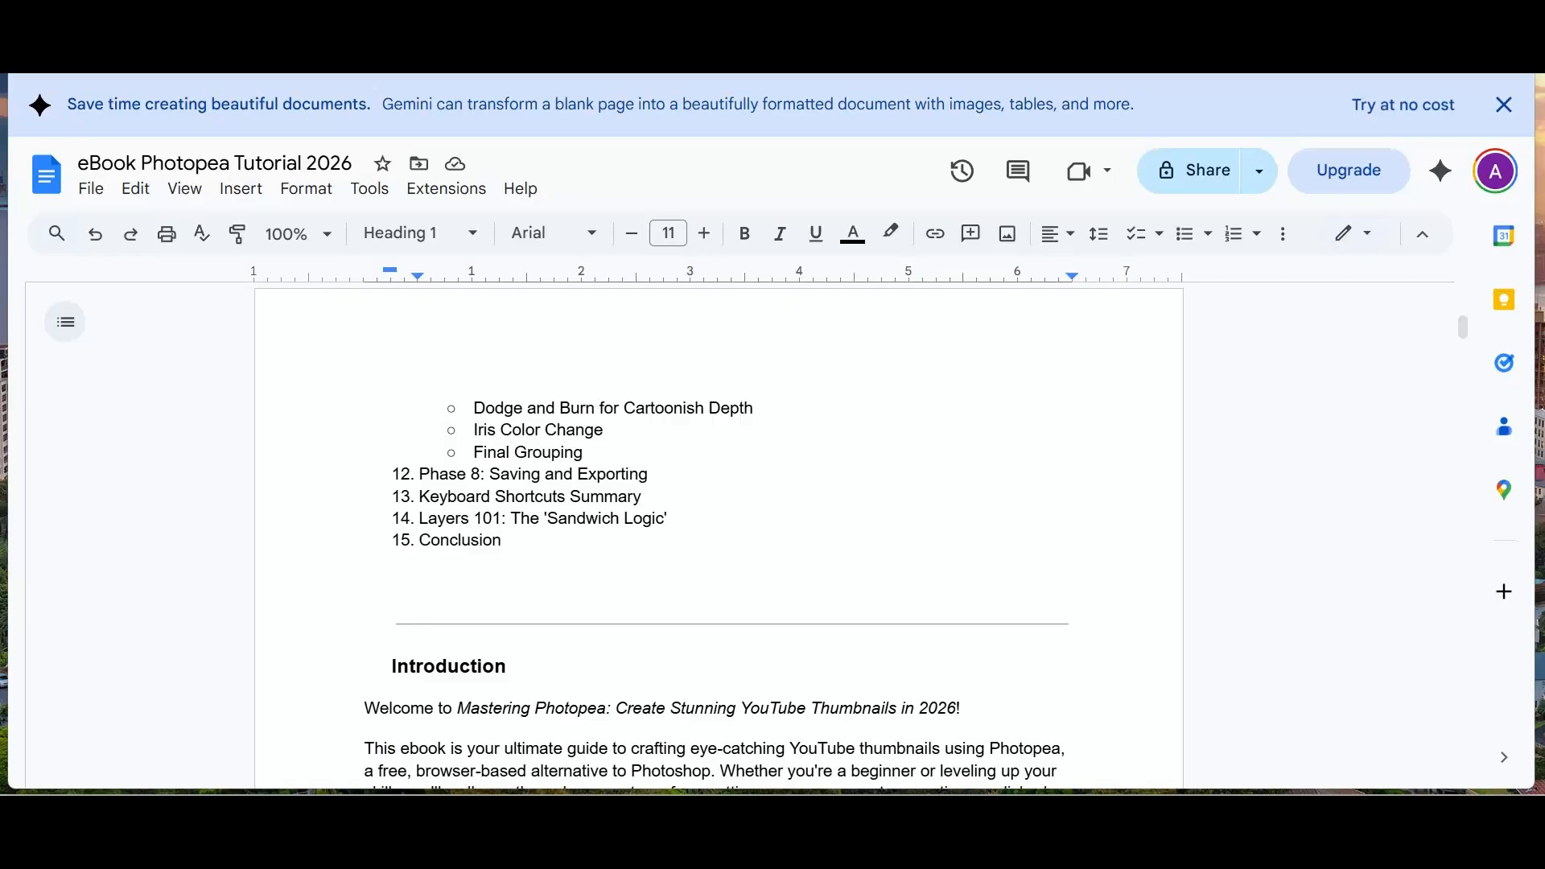
scroll(719, 535, "up", 15)
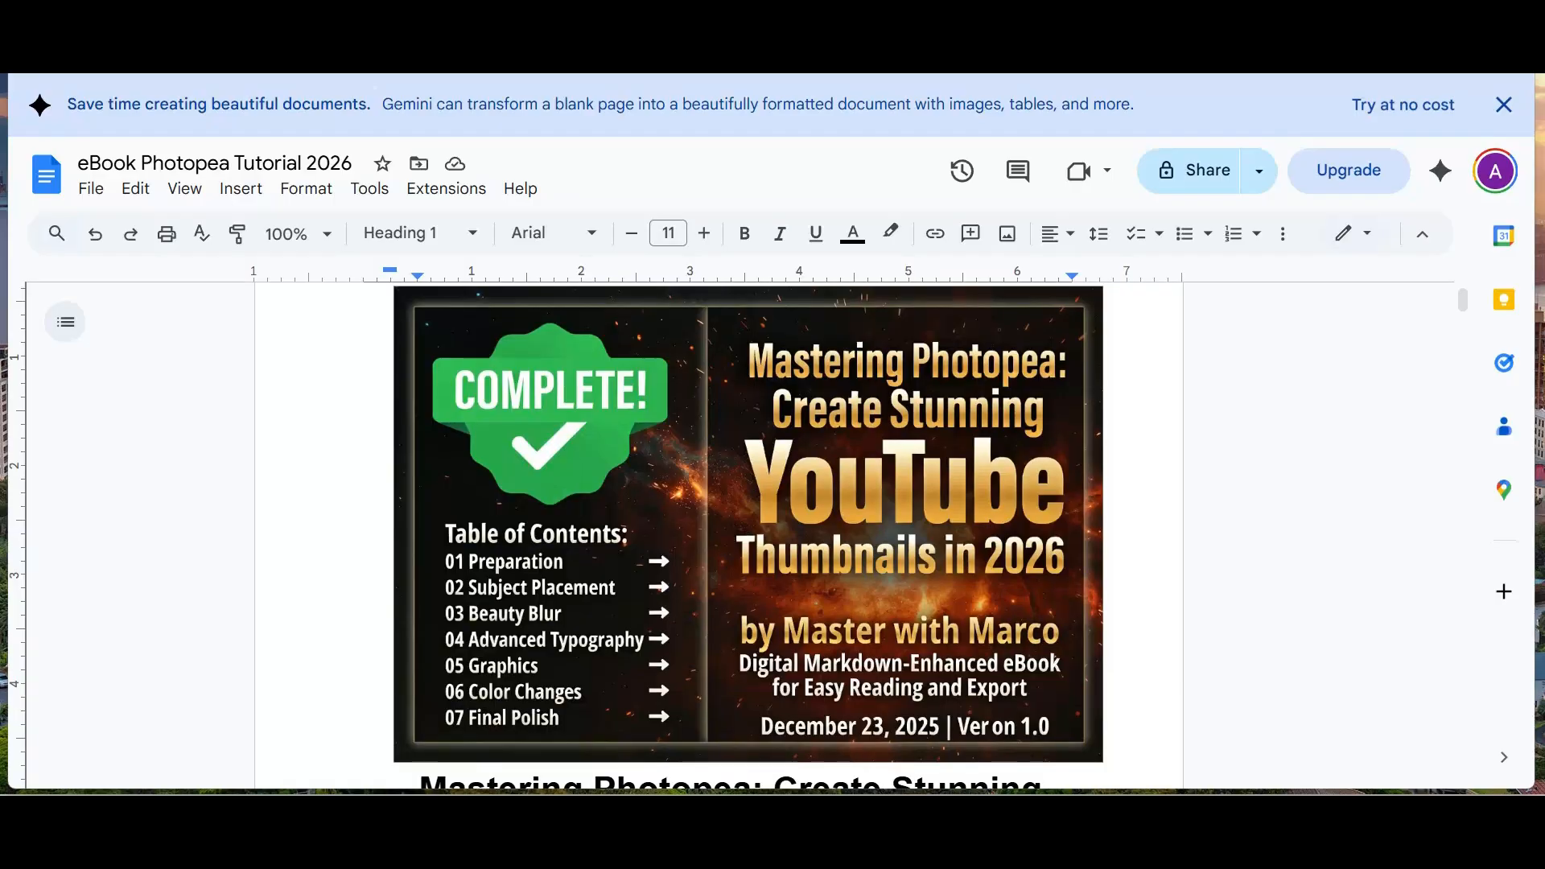